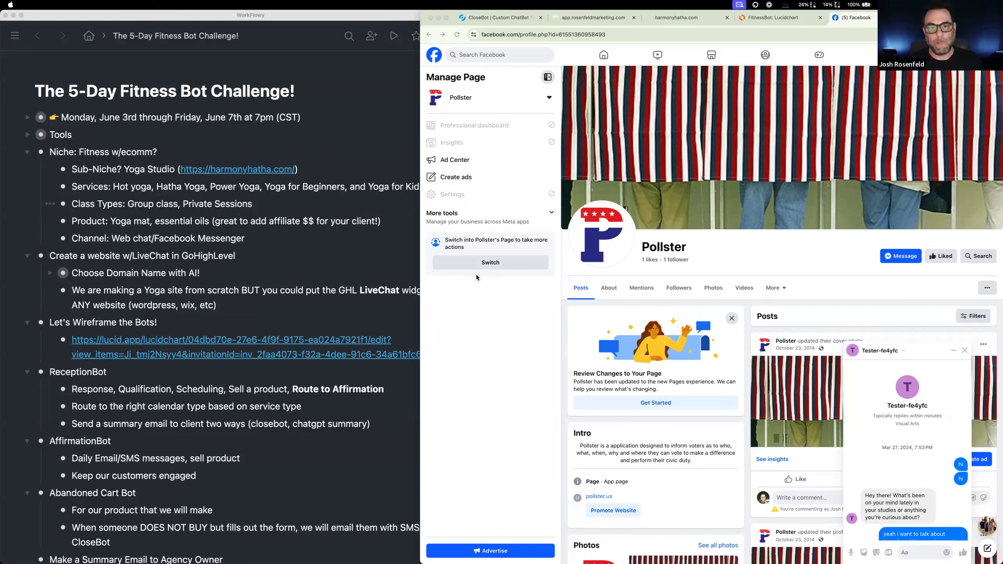
# - Copy the view-only secret sharing link of the "The 5-Day Fitness Bot Challenge!" outline and close its sharing settings
pyautogui.click(356, 76)
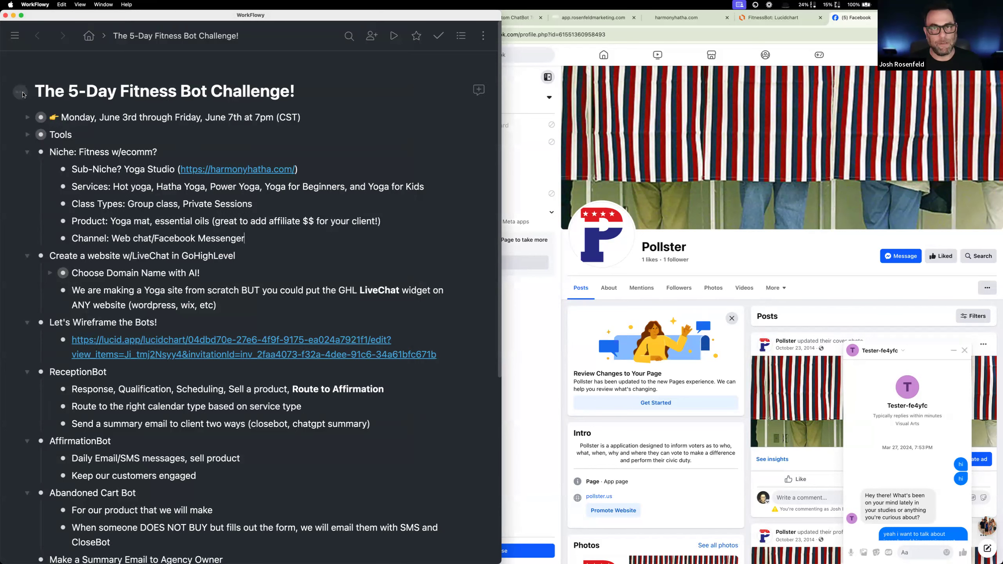
pyautogui.click(22, 93)
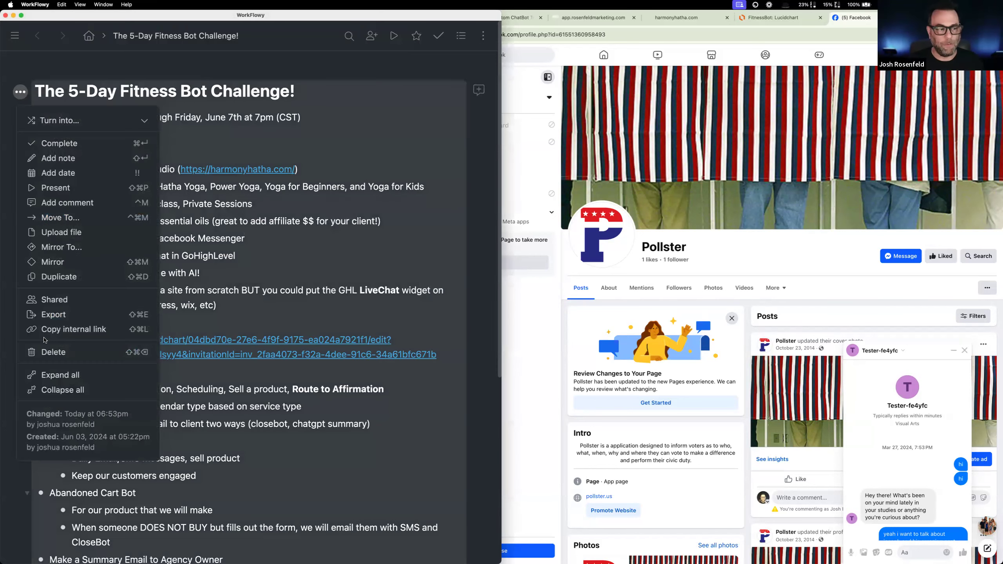
pyautogui.click(57, 300)
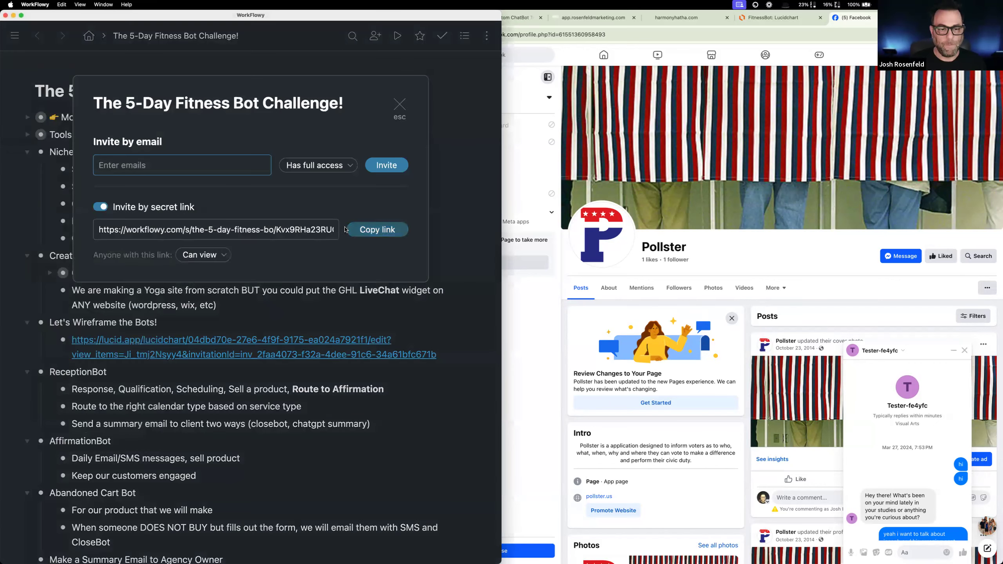
pyautogui.click(380, 236)
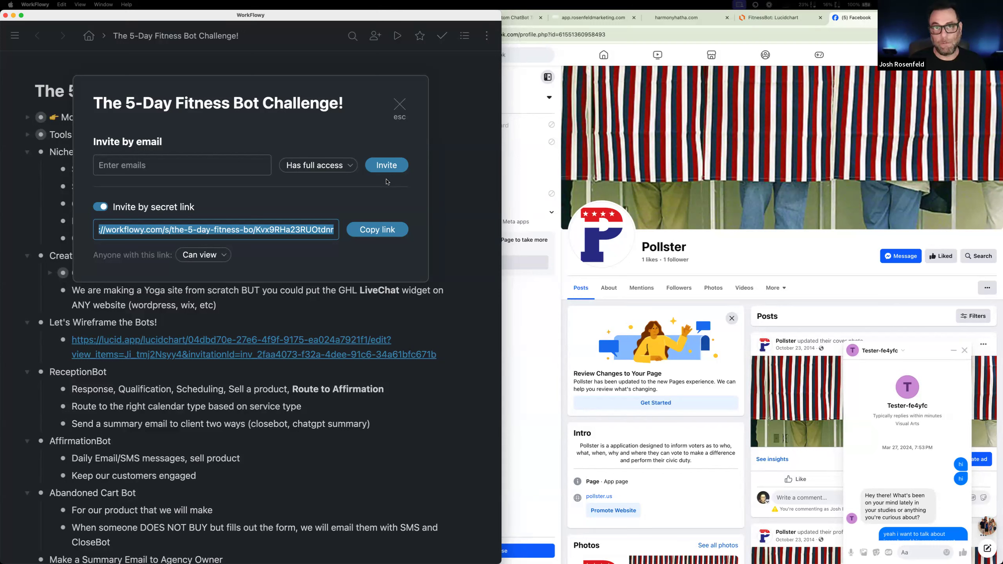
pyautogui.click(400, 107)
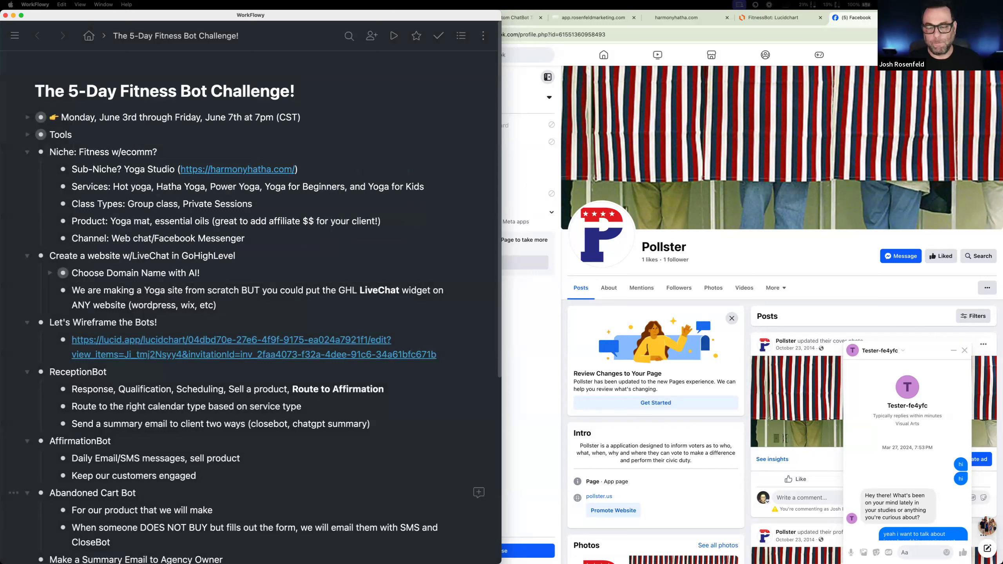
# - Switch to CloseBot in Chrome and select the "Harmony Hatha: Reception" bot
pyautogui.click(525, 19)
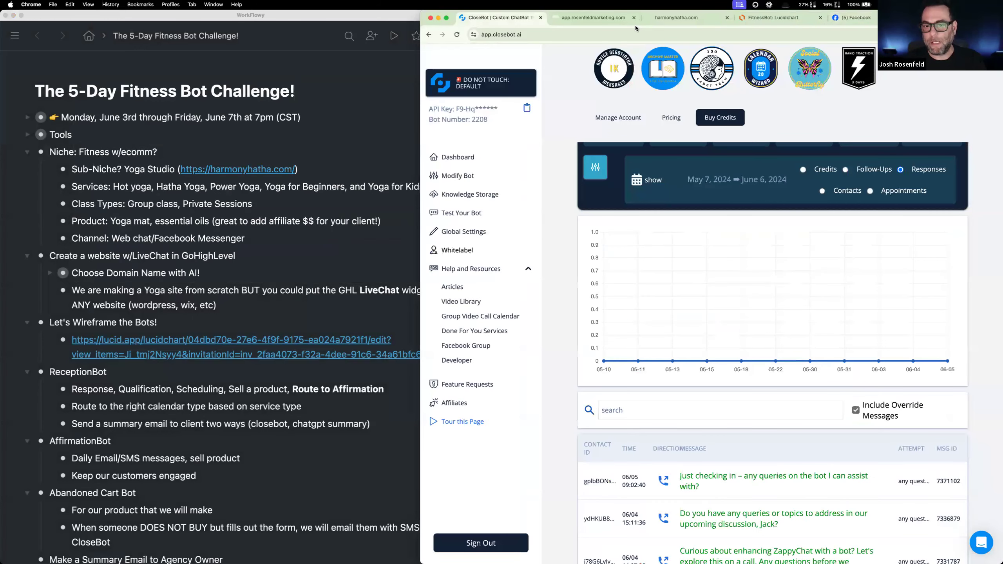
pyautogui.click(526, 92)
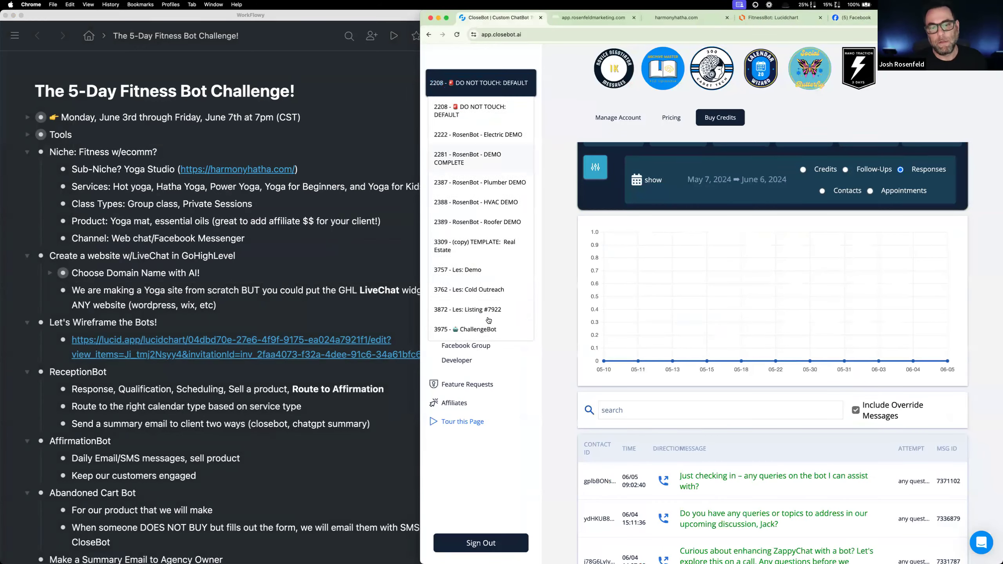
pyautogui.scroll(-10, 486, 314)
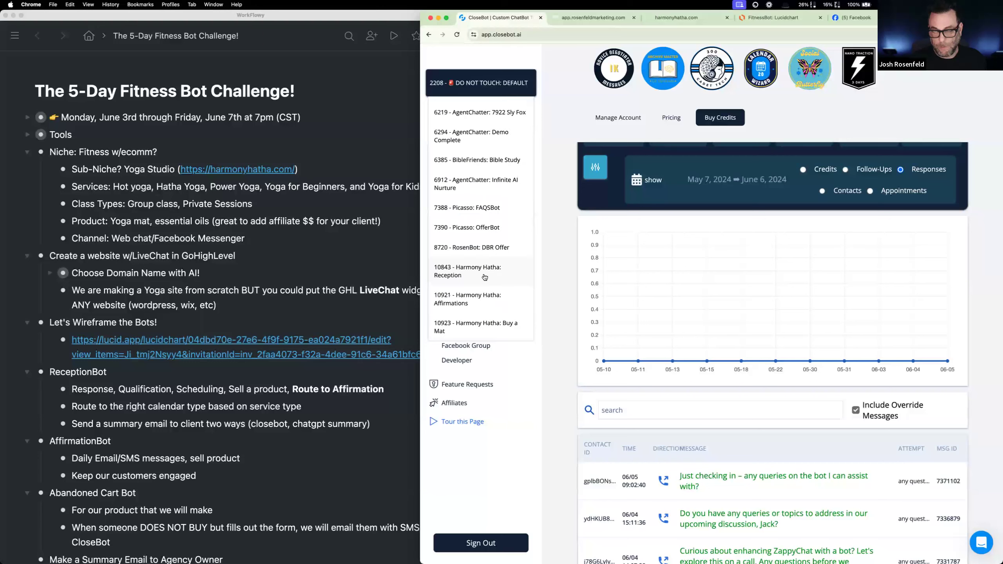
pyautogui.click(485, 277)
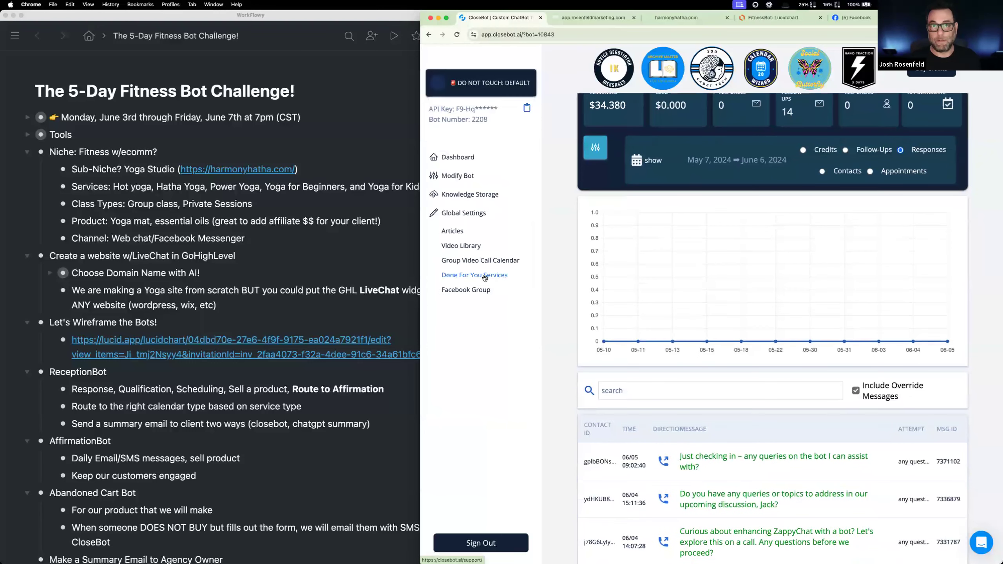
# - Open the Reception bot's objectives for modification and bring up the Class Type objective's details
pyautogui.click(471, 178)
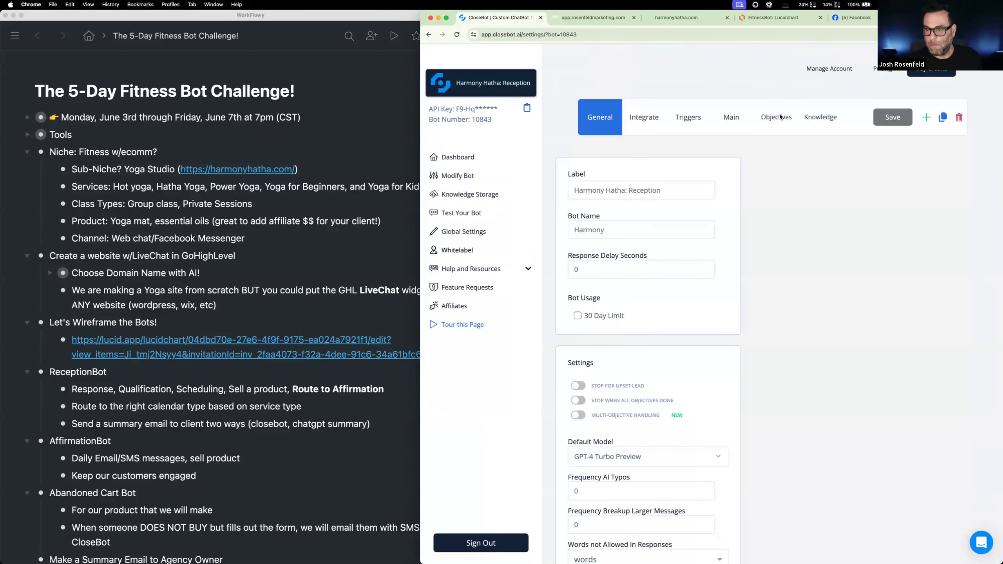
pyautogui.click(780, 117)
pyautogui.click(745, 221)
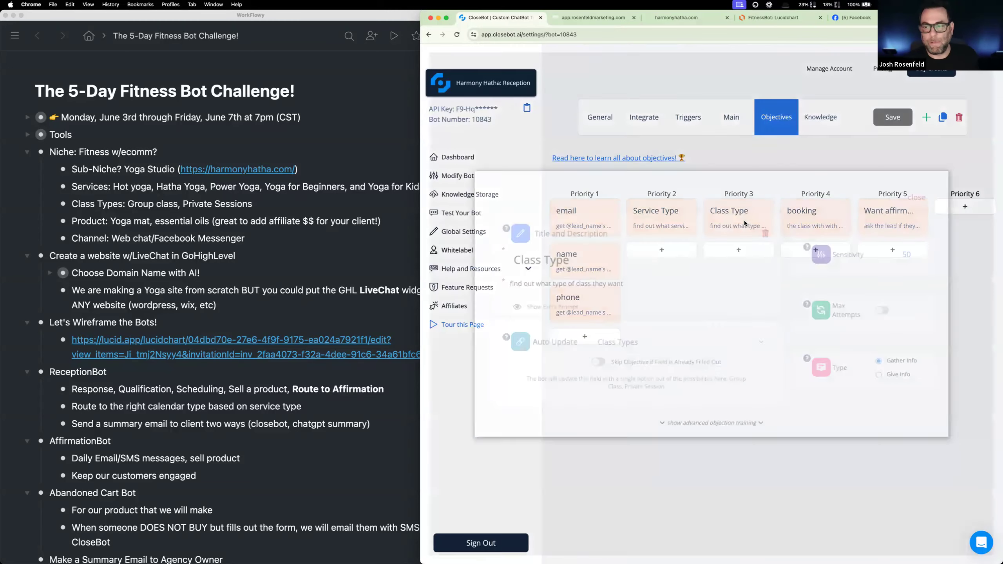
pyautogui.click(454, 175)
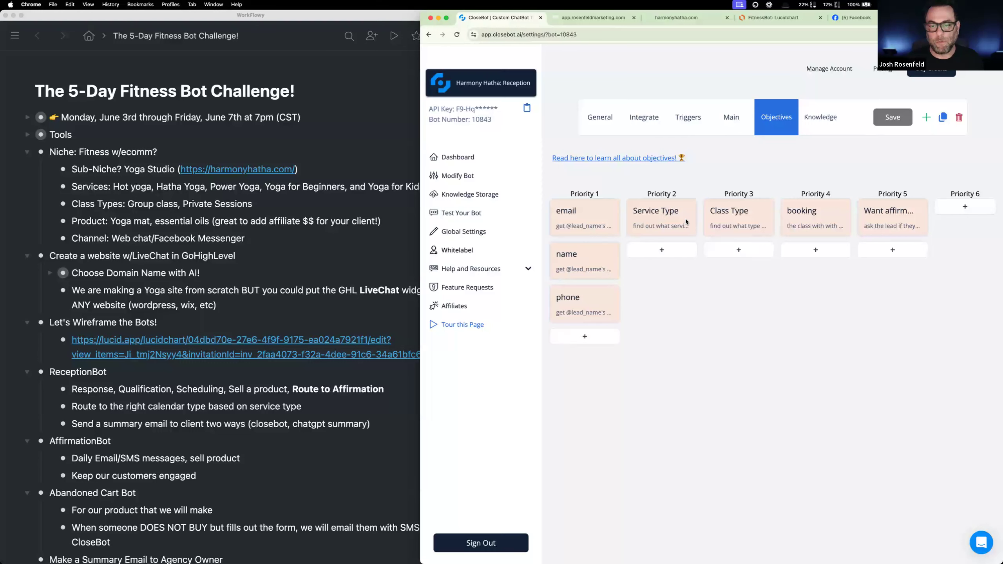
pyautogui.click(733, 225)
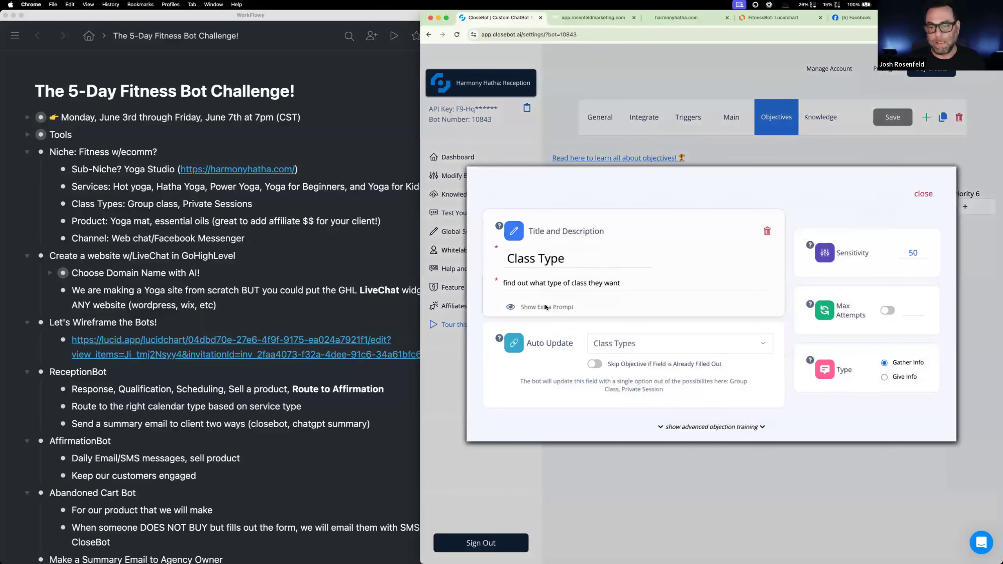
# - Review the Class Type objective's description, extra prompt field and auto-update setting, then hide the extra prompt
pyautogui.click(512, 307)
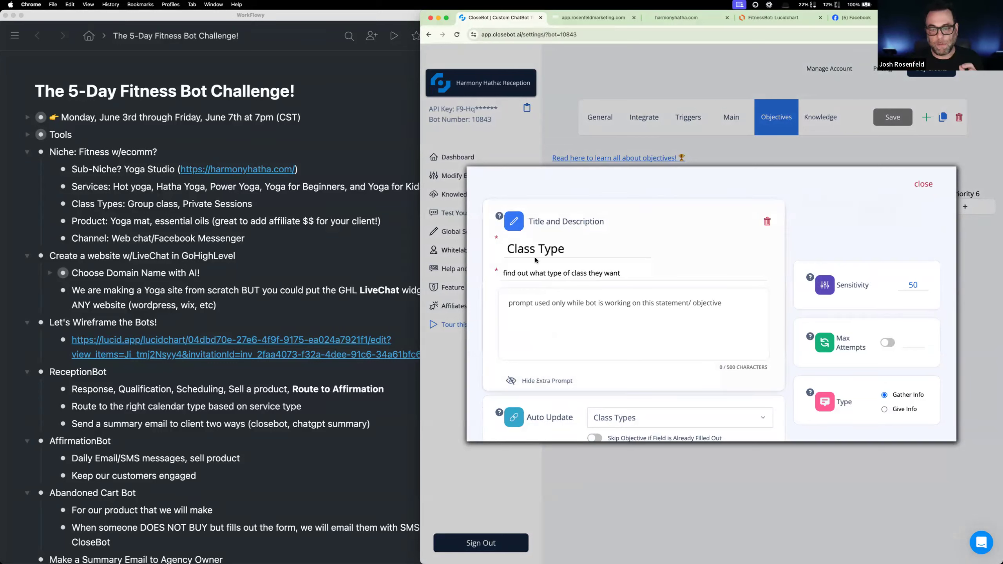
pyautogui.scroll(-2, 612, 368)
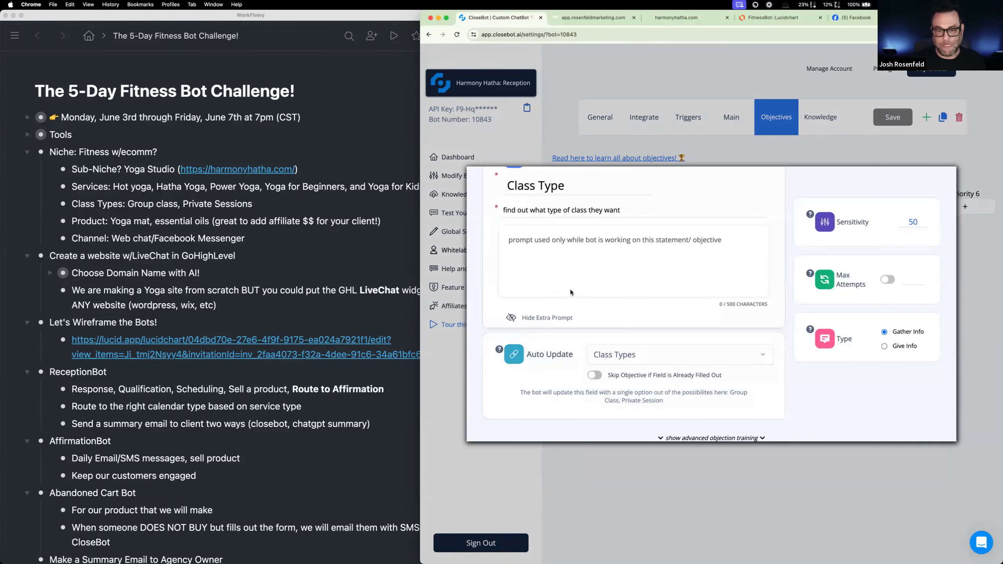
pyautogui.scroll(1, 577, 251)
pyautogui.moveTo(629, 248); pyautogui.dragTo(503, 250)
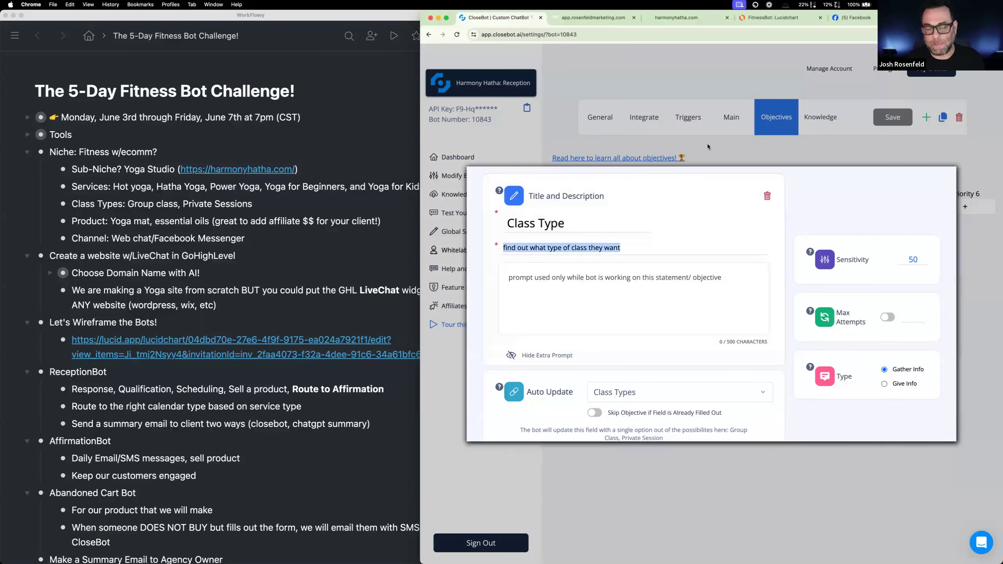
pyautogui.click(578, 276)
pyautogui.scroll(-1, 578, 276)
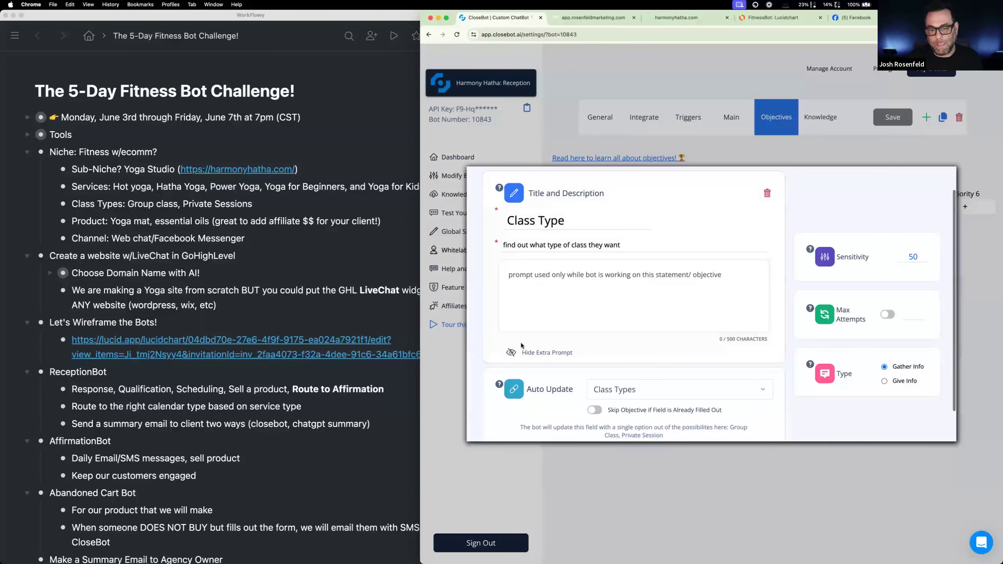
pyautogui.click(525, 353)
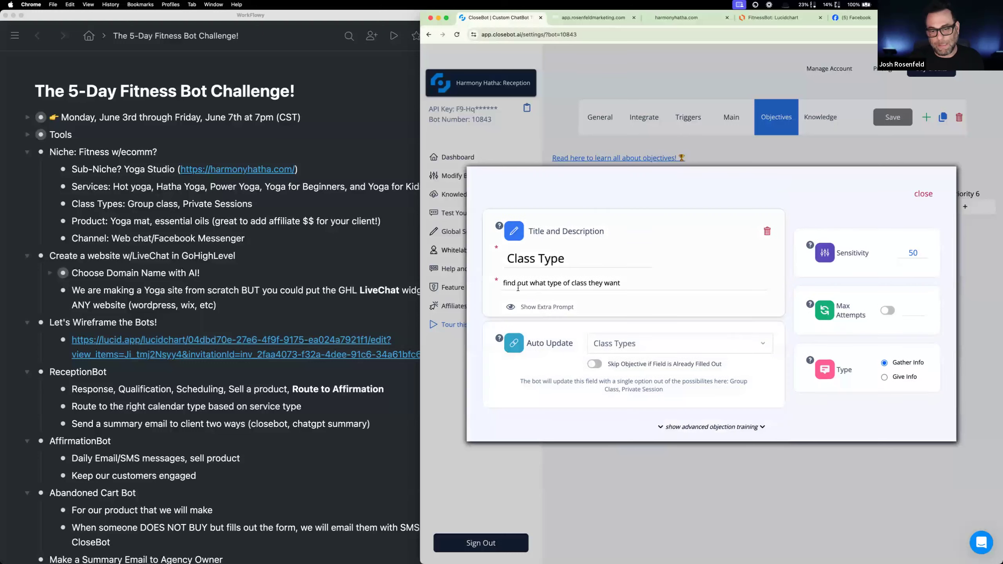
# - Show the Class Type objective's extra prompt and enter "the types of classes are either Group or Private."
pyautogui.click(537, 302)
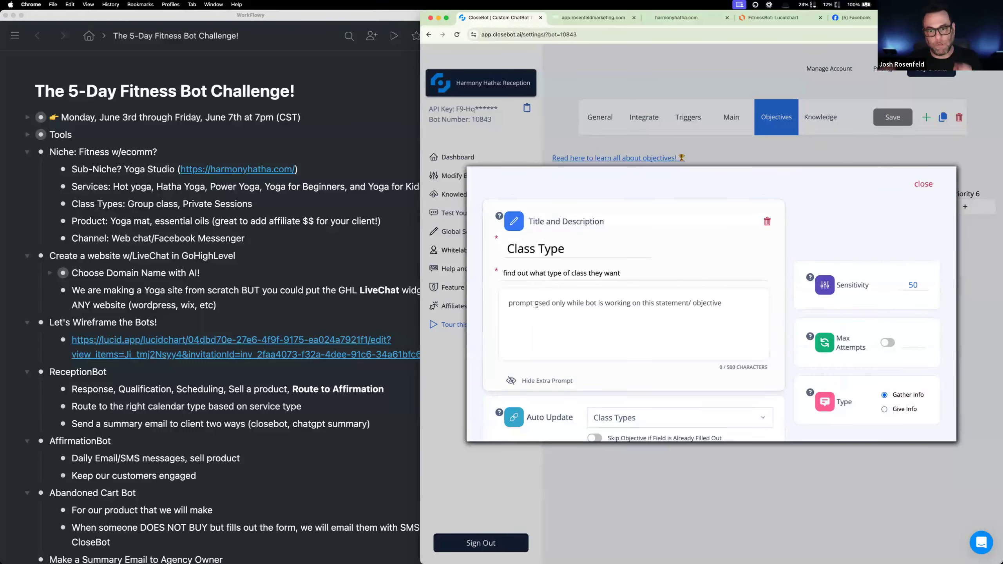
pyautogui.moveTo(626, 272); pyautogui.dragTo(489, 278)
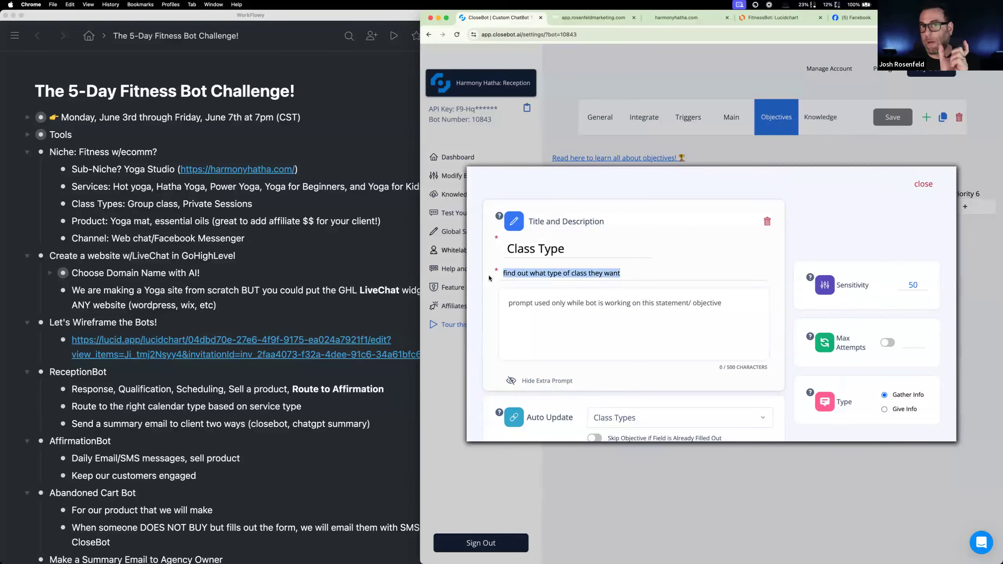
pyautogui.click(532, 302)
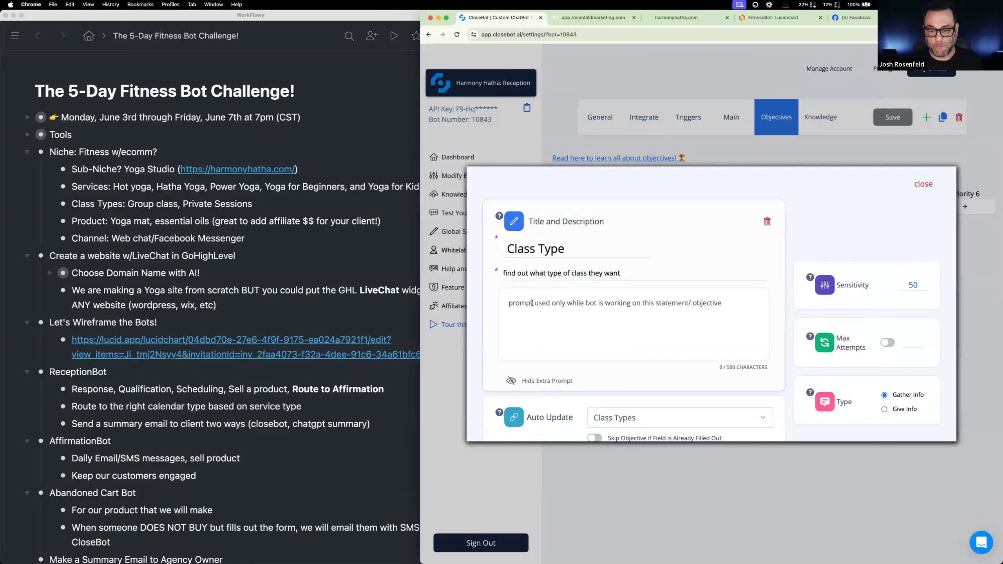
pyautogui.scroll(-3, 597, 339)
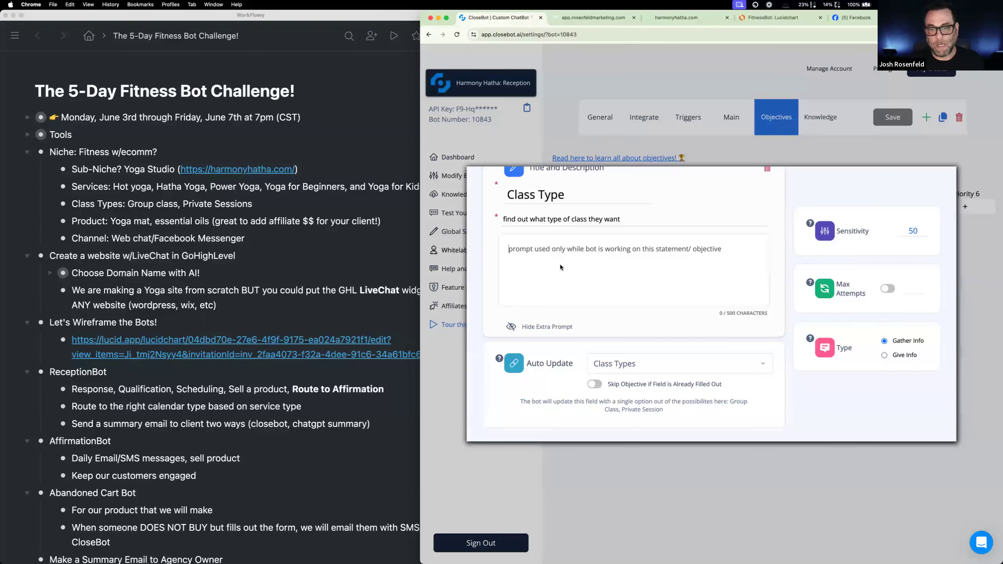
pyautogui.scroll(3, 553, 277)
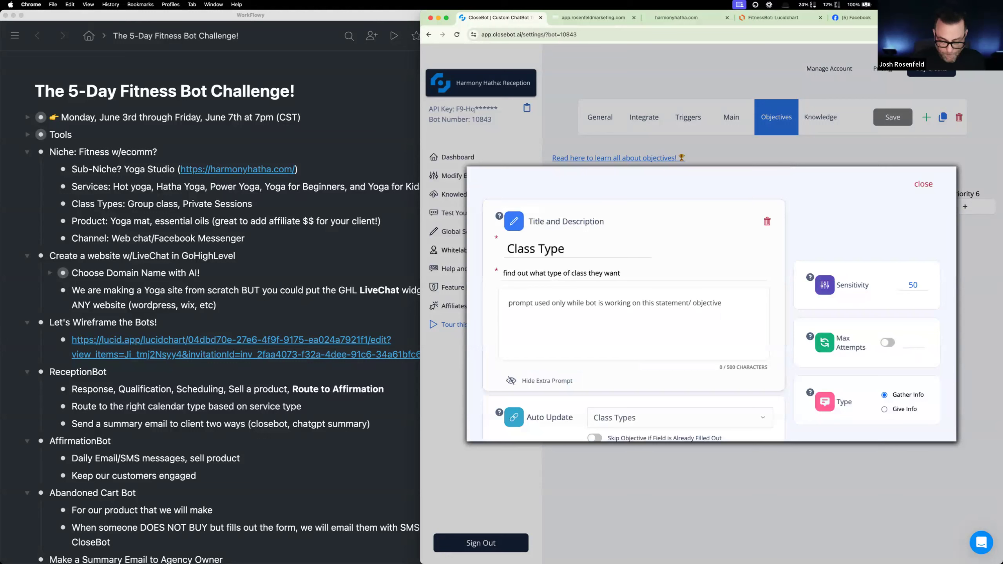
pyautogui.write('the types of class')
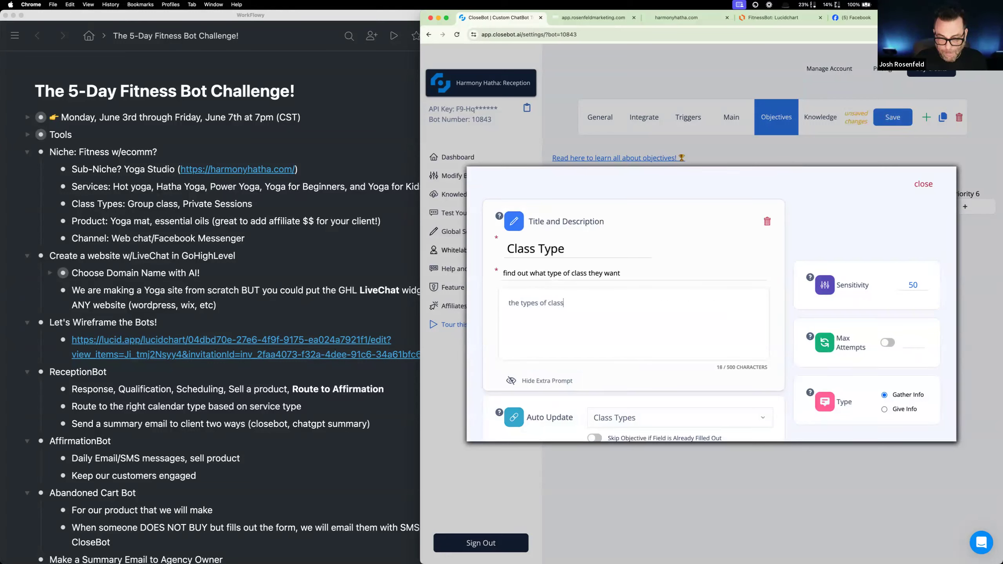
pyautogui.write('es are ei')
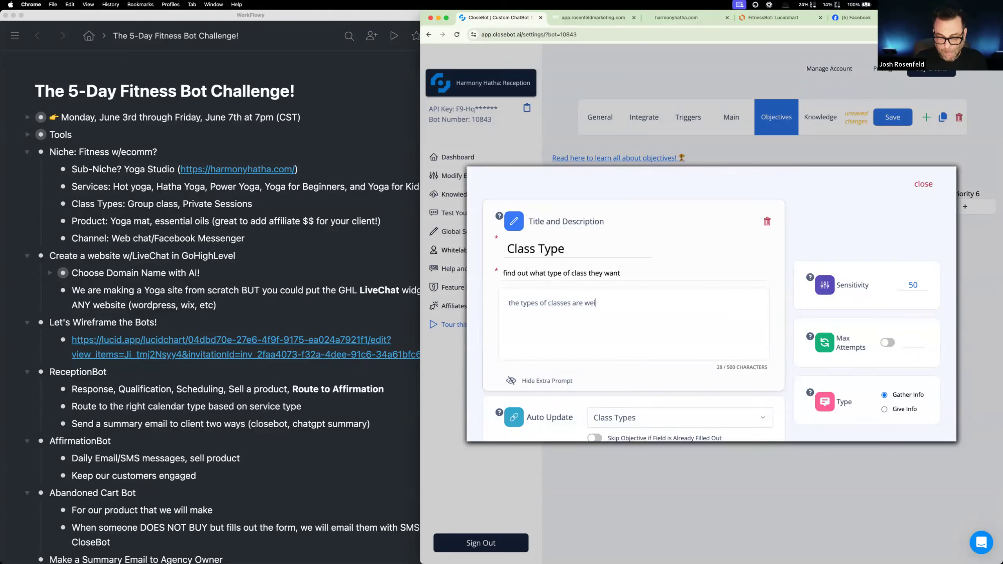
pyautogui.write('ther G')
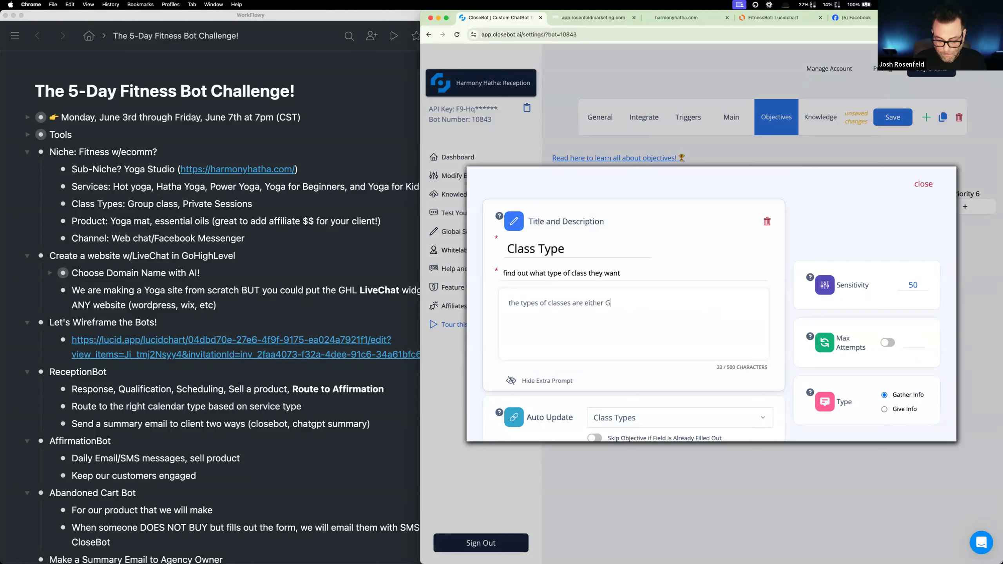
pyautogui.write('roup or Private.')
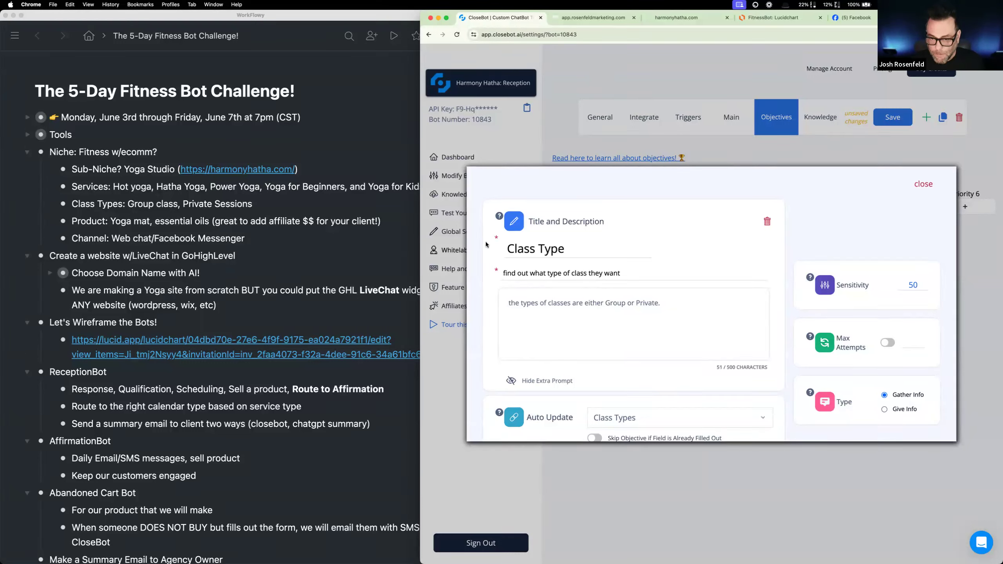
# - Replace the Class Type objective's description with "ask if they would like a group or private class"
pyautogui.click(683, 315)
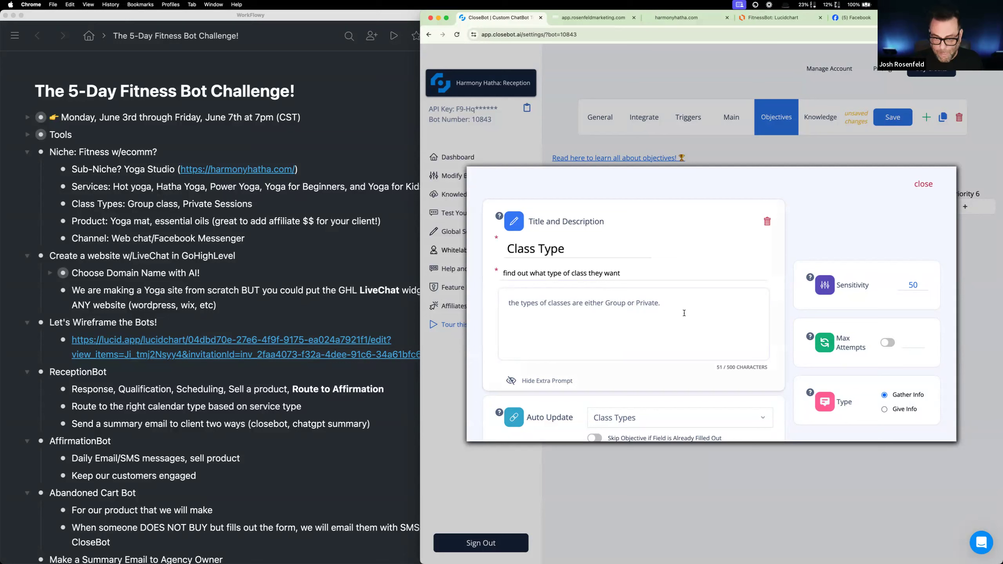
pyautogui.moveTo(630, 274); pyautogui.dragTo(499, 275)
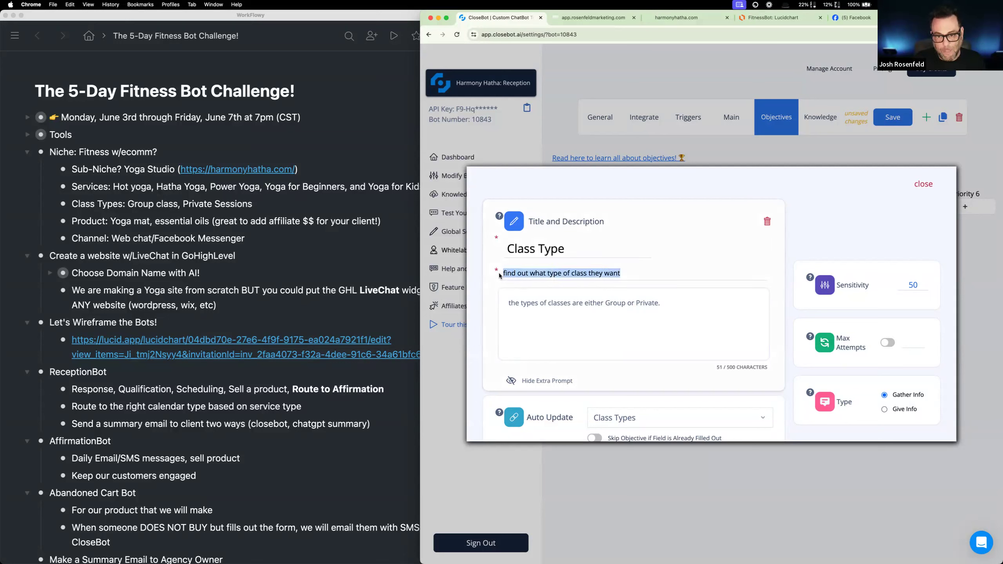
pyautogui.write('ask if')
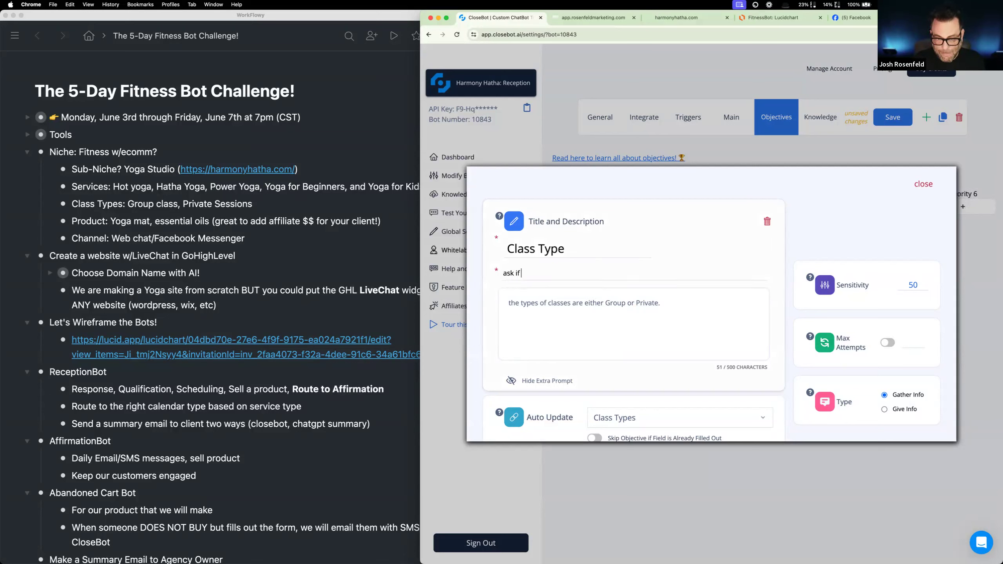
pyautogui.write(' they would li')
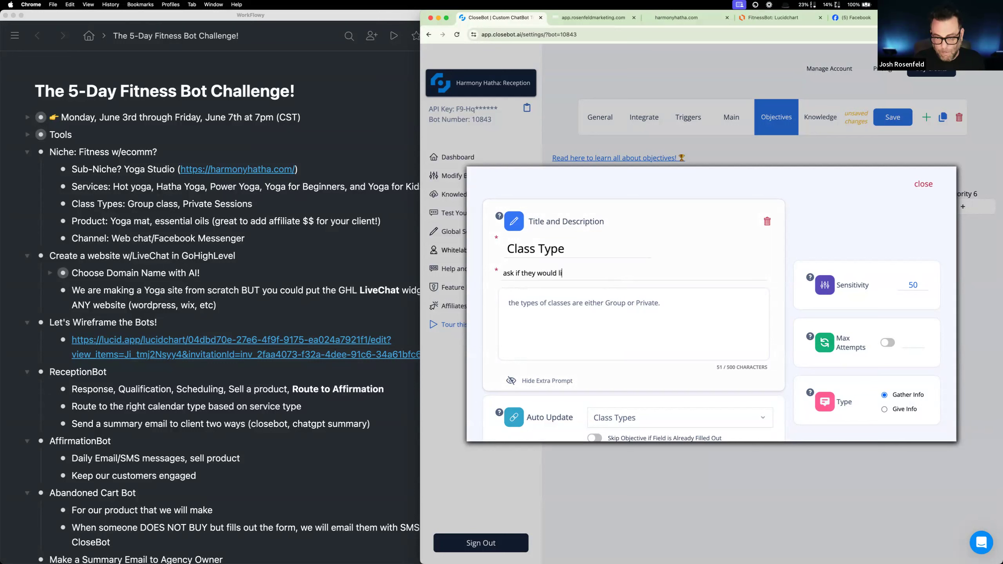
pyautogui.write('ke a group or ')
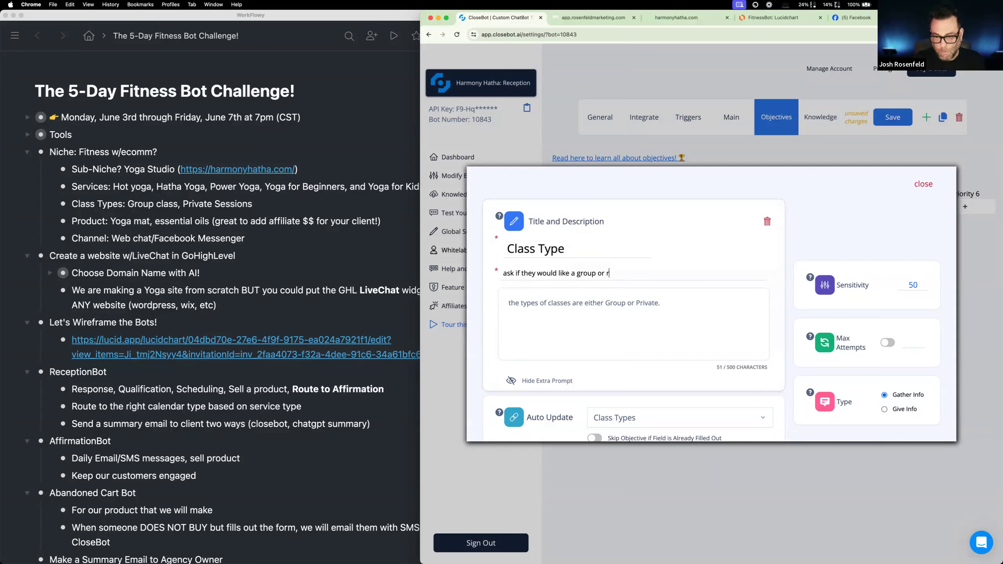
pyautogui.write('private p')
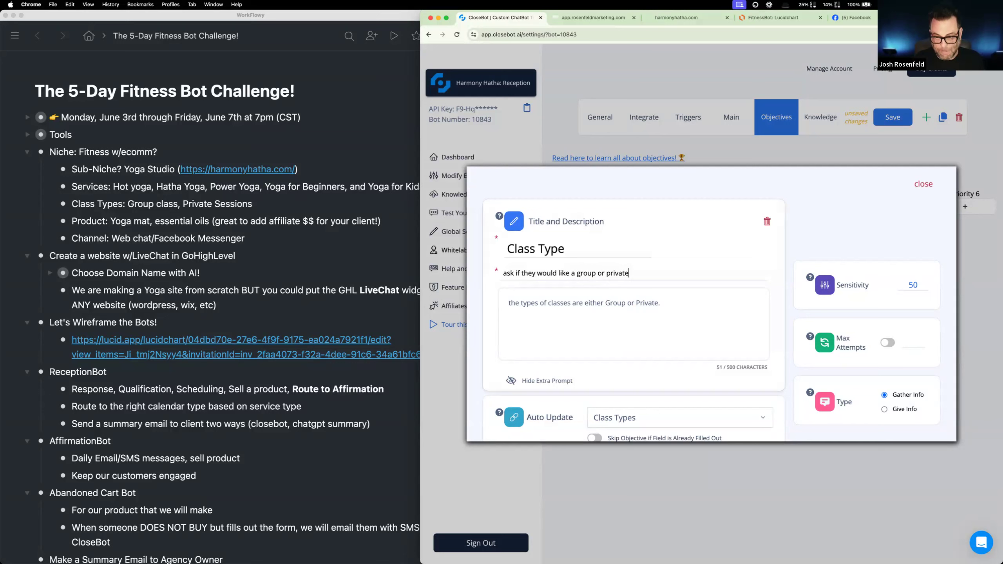
pyautogui.press('BackSpace')
pyautogui.write('class')
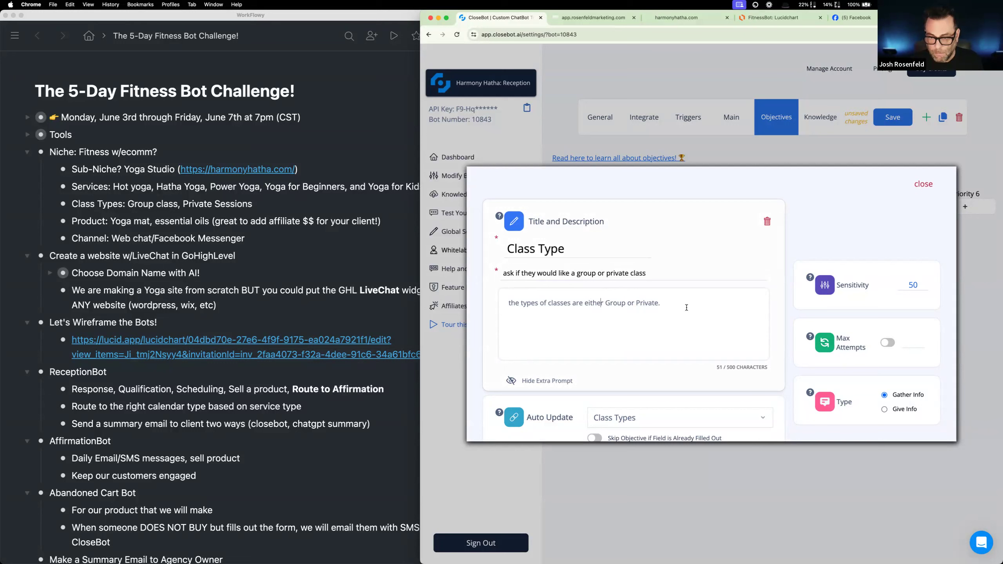
# - Clear the Class Type objective's extra prompt and save the Reception bot's changes
pyautogui.moveTo(687, 308); pyautogui.dragTo(506, 304)
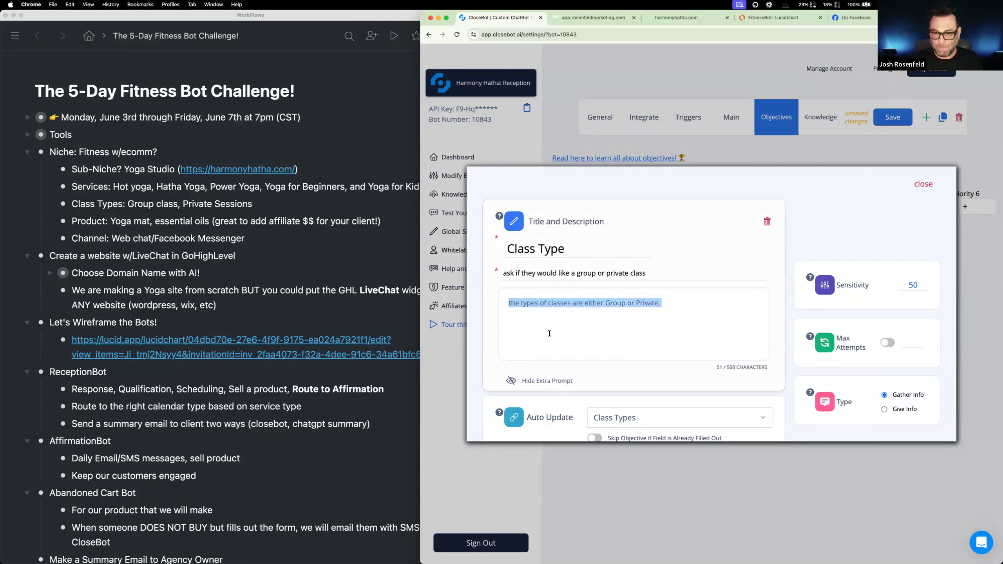
pyautogui.press('BackSpace')
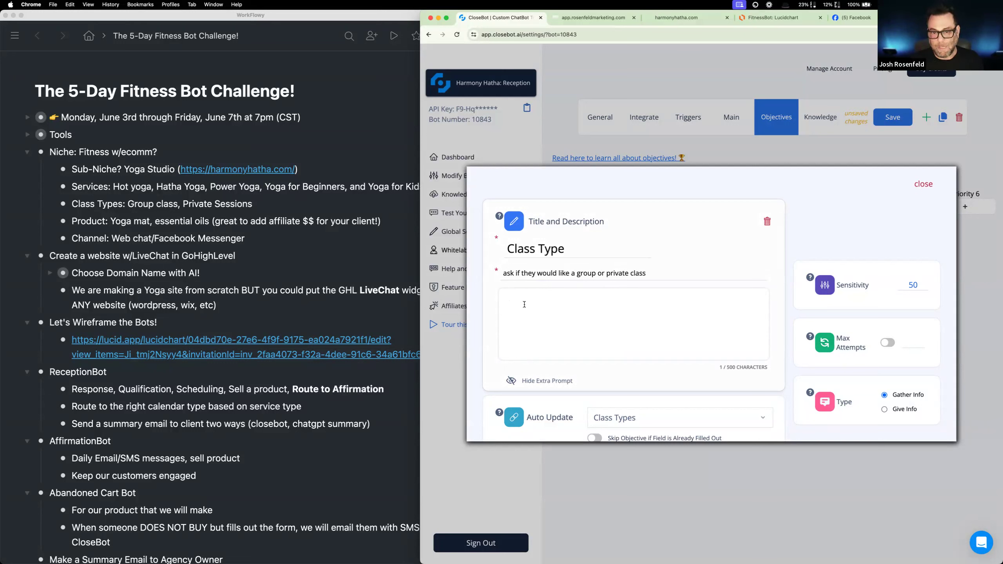
pyautogui.moveTo(505, 274); pyautogui.dragTo(645, 275)
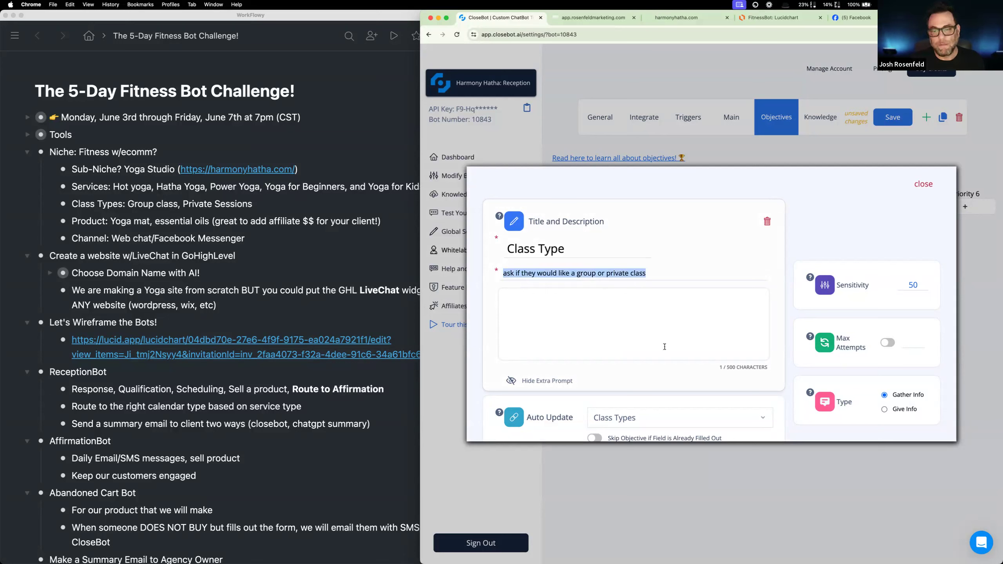
pyautogui.scroll(-2, 664, 346)
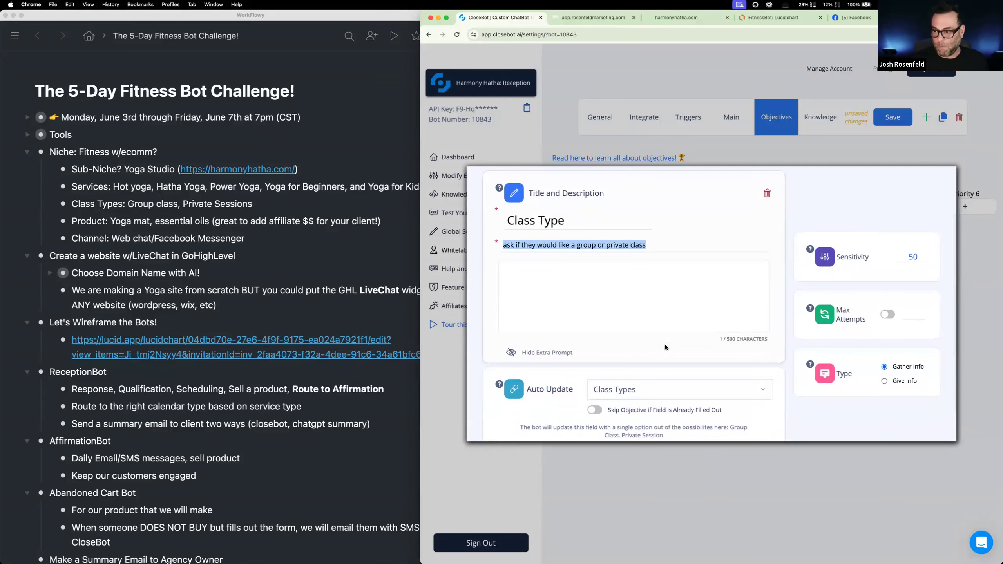
pyautogui.click(893, 117)
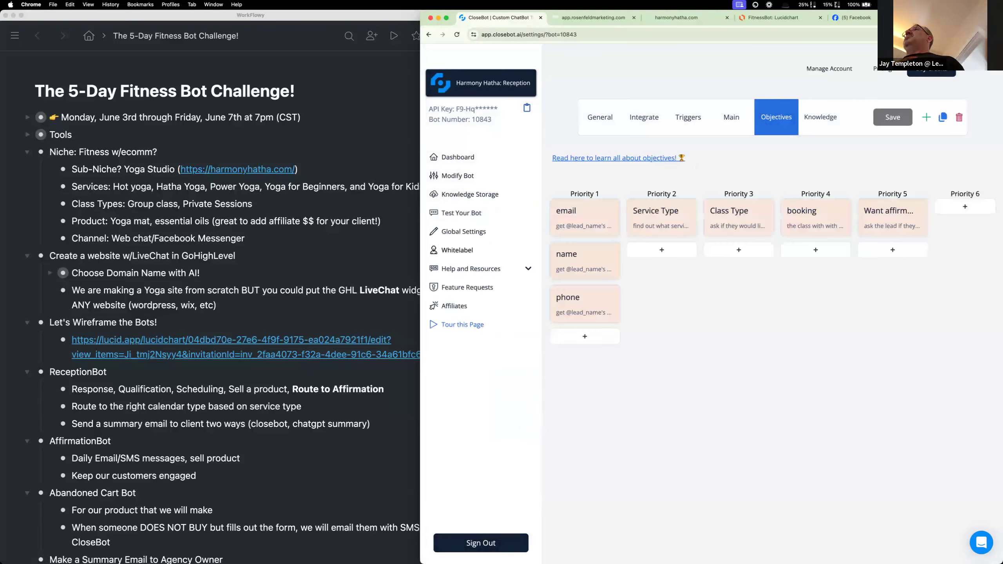
# - Open the Reception bot's test chat, reset the old conversation and send "hi"
pyautogui.click(461, 217)
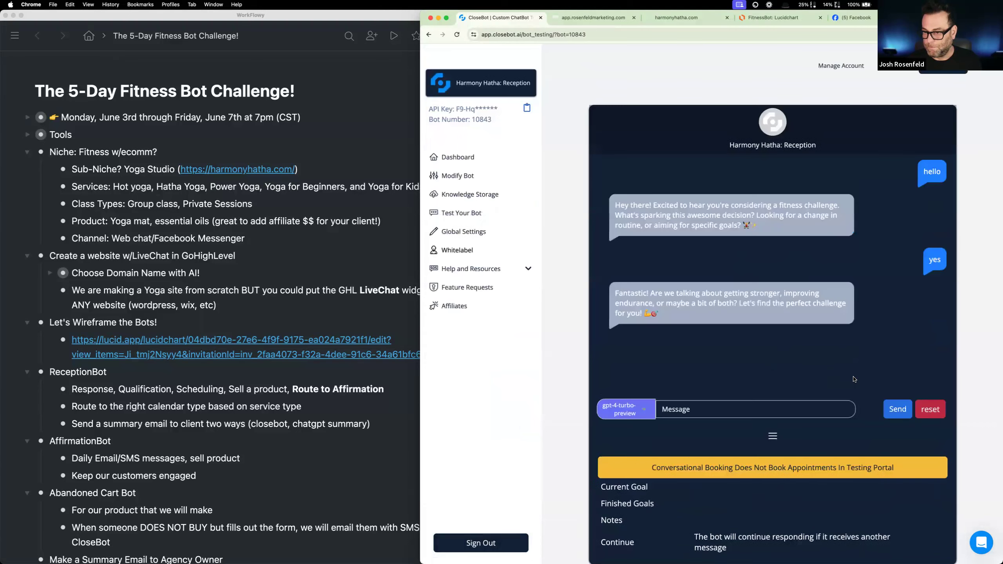
pyautogui.click(931, 410)
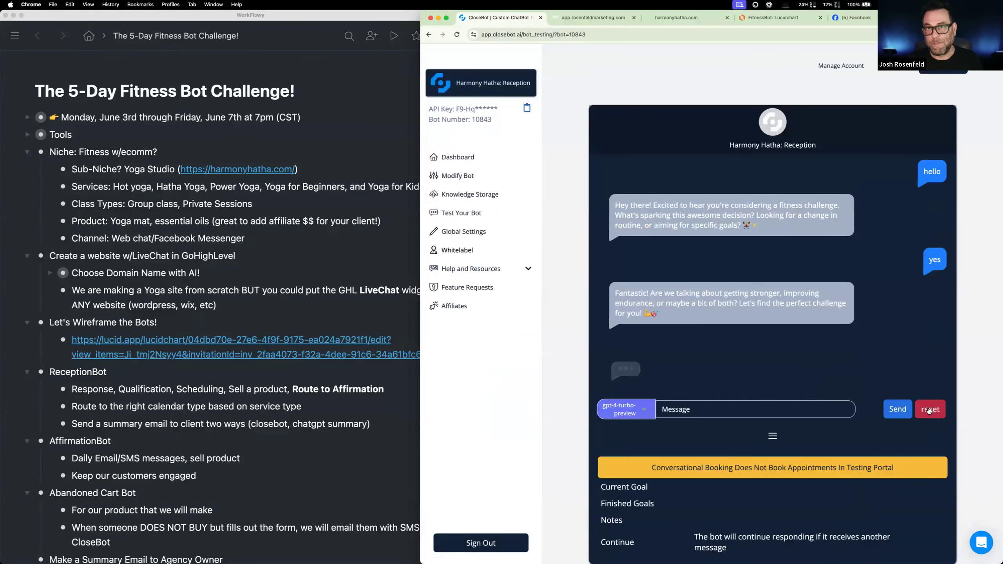
pyautogui.click(930, 412)
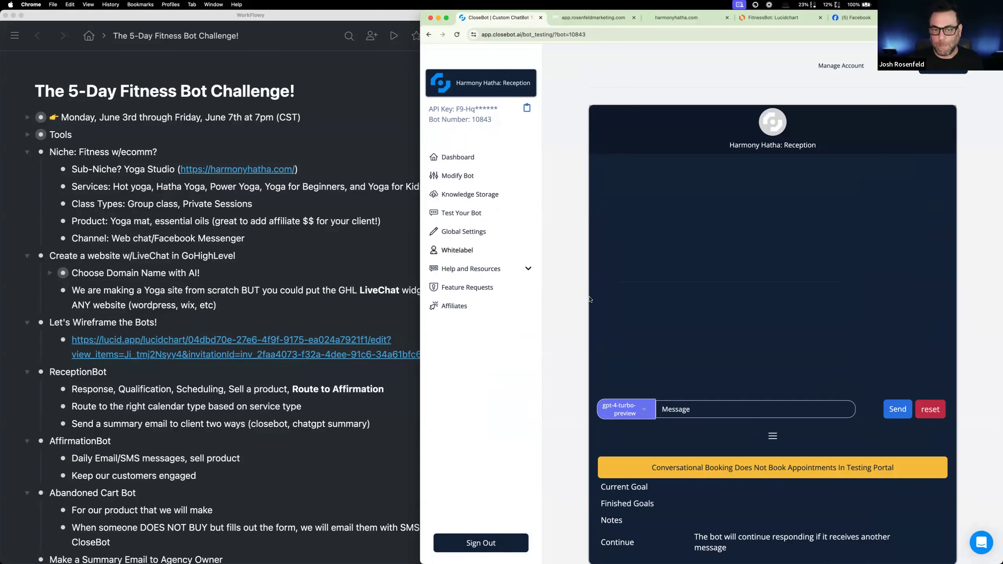
pyautogui.write('hi')
pyautogui.press('Return')
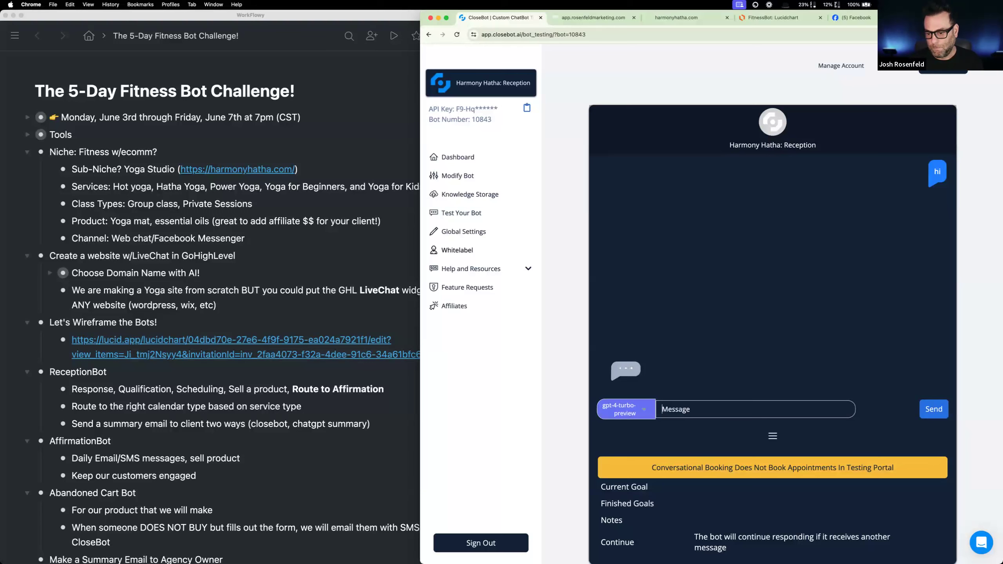
# - Separate the agency dashboard tab into its own browser window beside the bot test chat
pyautogui.scroll(-1, 585, 316)
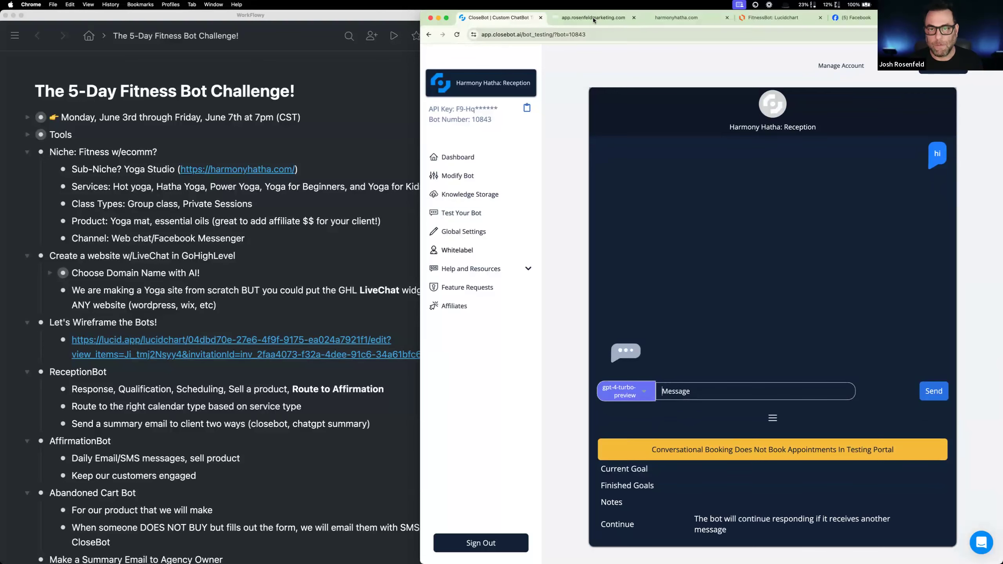
pyautogui.moveTo(592, 20); pyautogui.dragTo(90, 20)
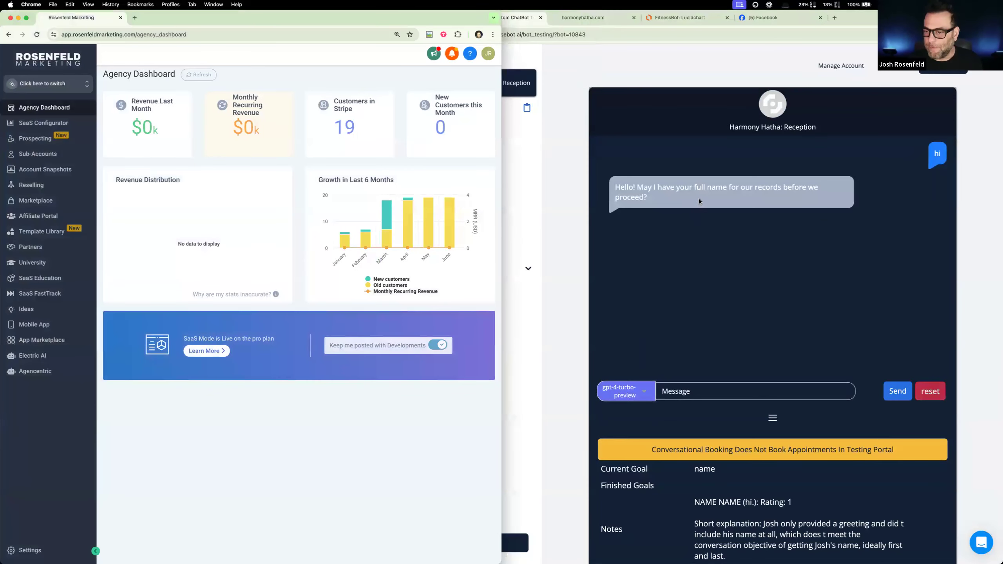
# - Answer the bot's name question in the test chat with the lead's full name
pyautogui.click(696, 392)
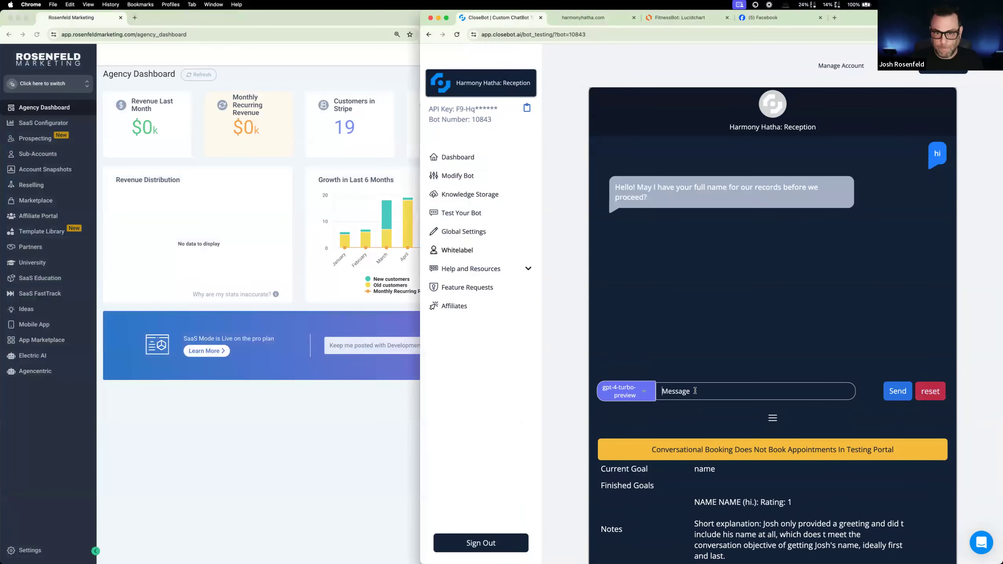
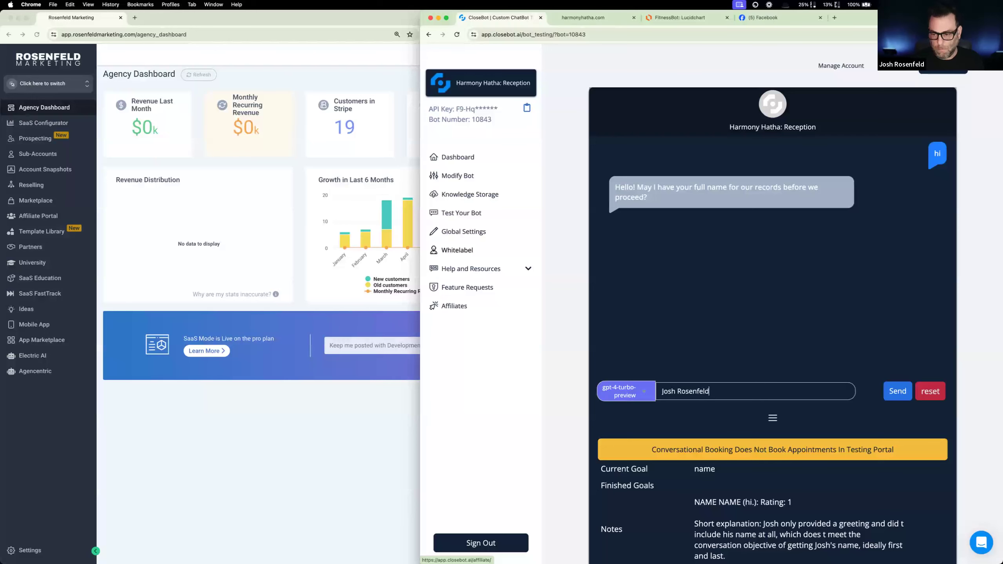
pyautogui.click(898, 395)
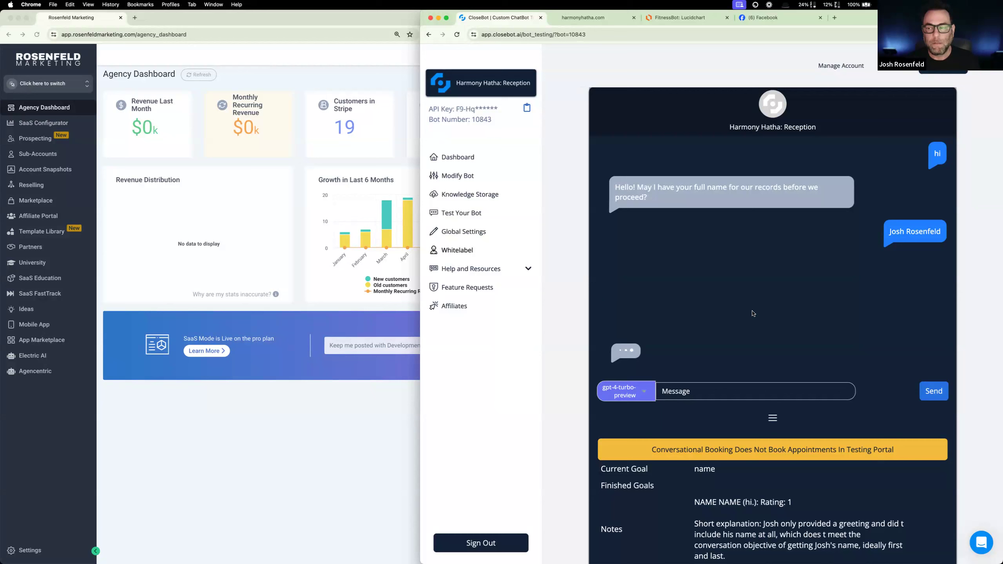
# - Answer the bot's next question in the test chat with the lead's email address
pyautogui.click(321, 404)
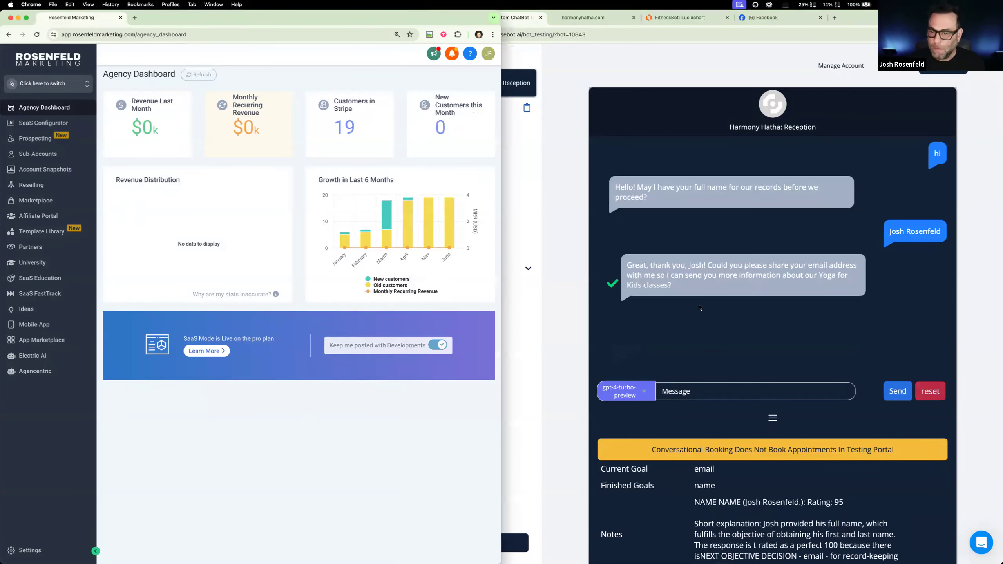
pyautogui.click(697, 392)
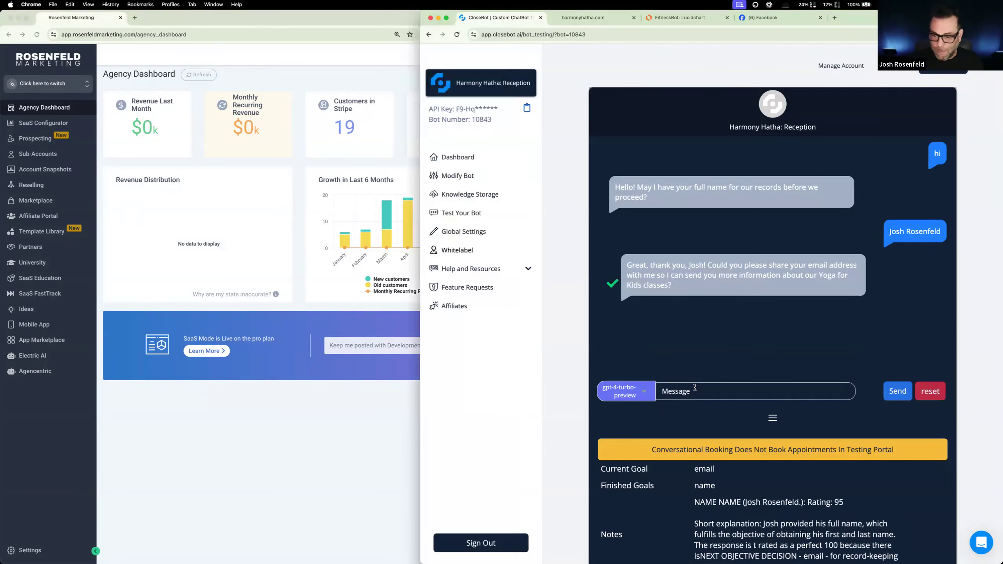
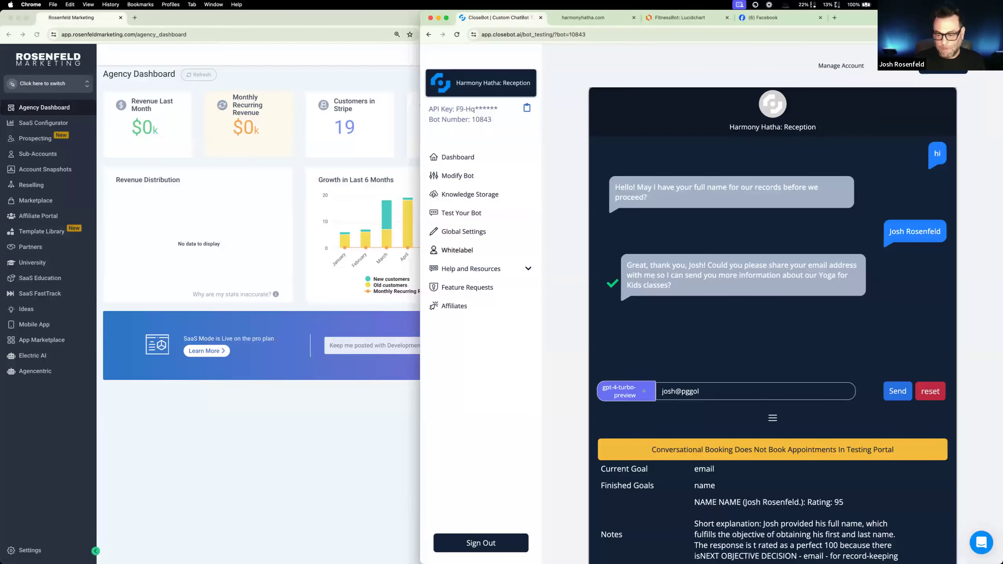
pyautogui.click(897, 395)
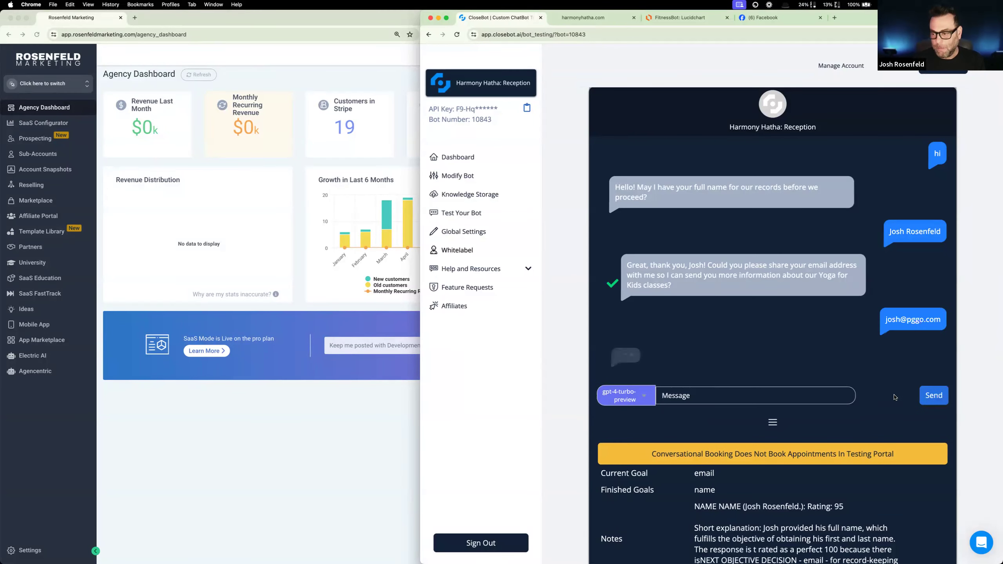
# - Duplicate the agency dashboard tab and return to the original one
pyautogui.click(46, 253)
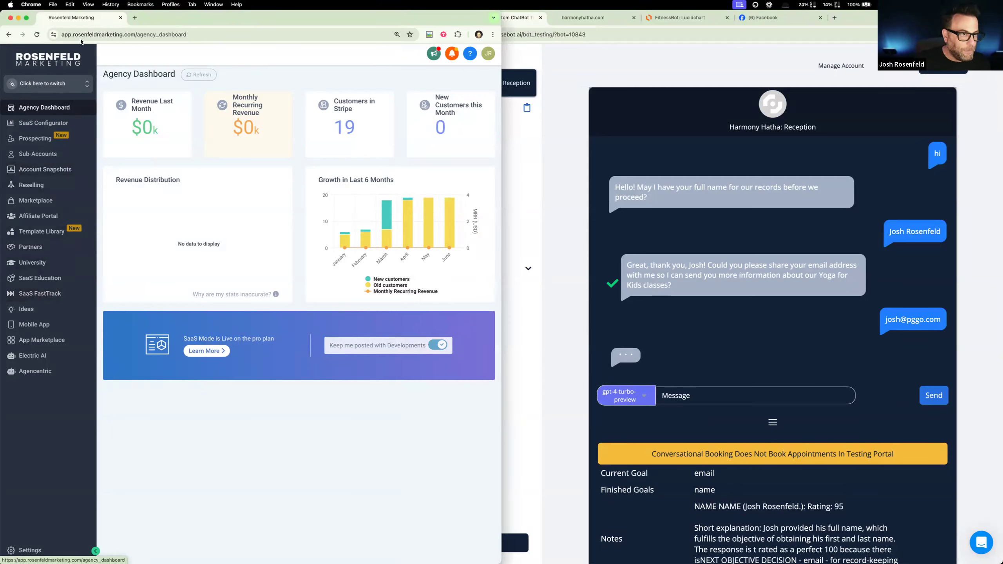
pyautogui.rightClick(87, 20)
pyautogui.click(132, 72)
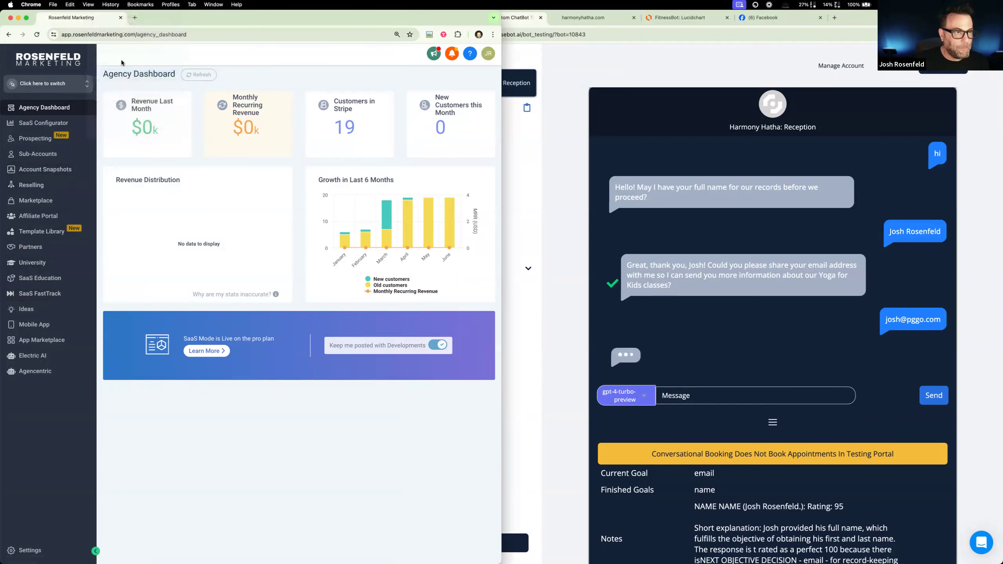
pyautogui.click(73, 18)
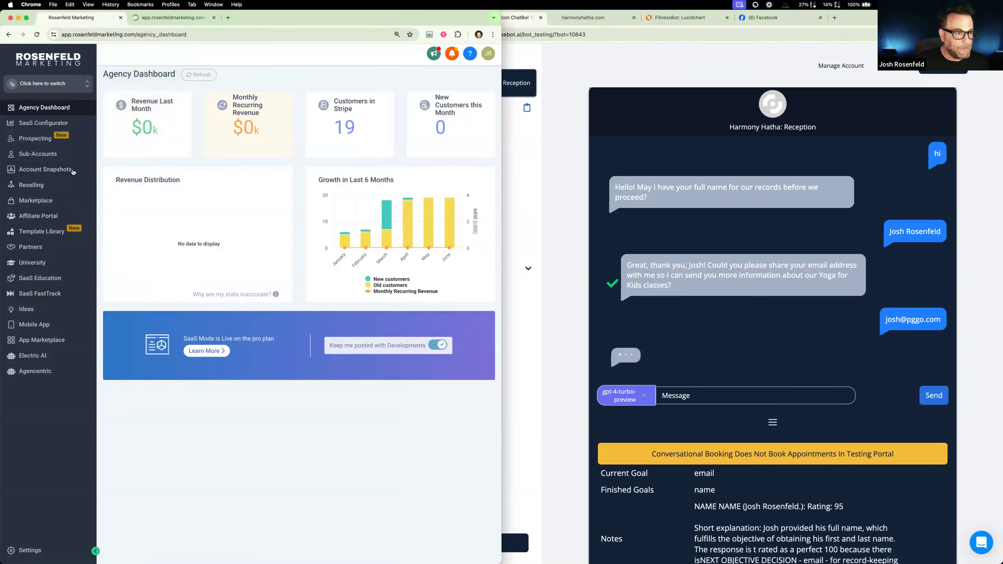
# - Switch the agency dashboard to the Harmony Hatha sub-account and open its automation workflow list
pyautogui.click(53, 89)
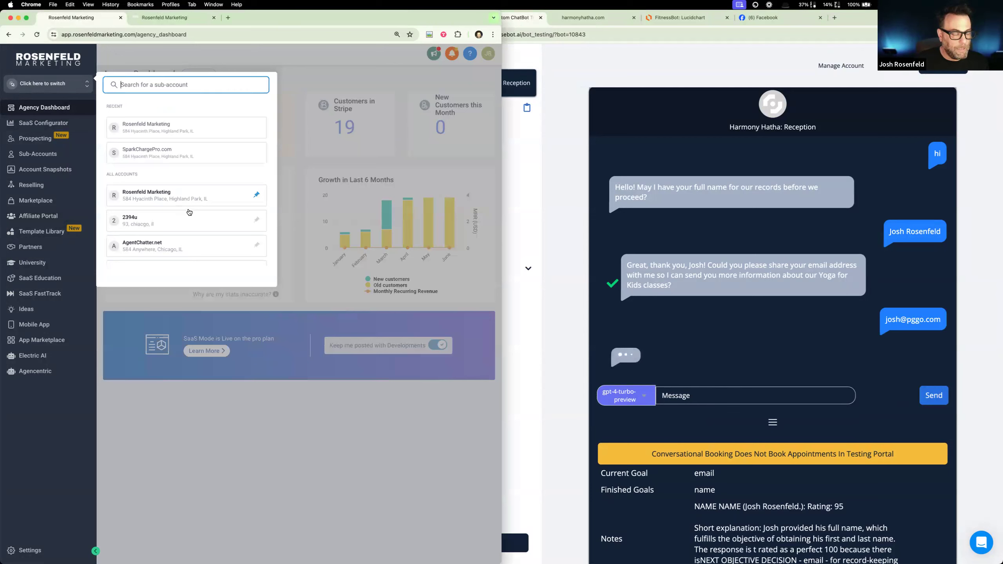
pyautogui.scroll(-10, 189, 212)
pyautogui.scroll(6, 189, 212)
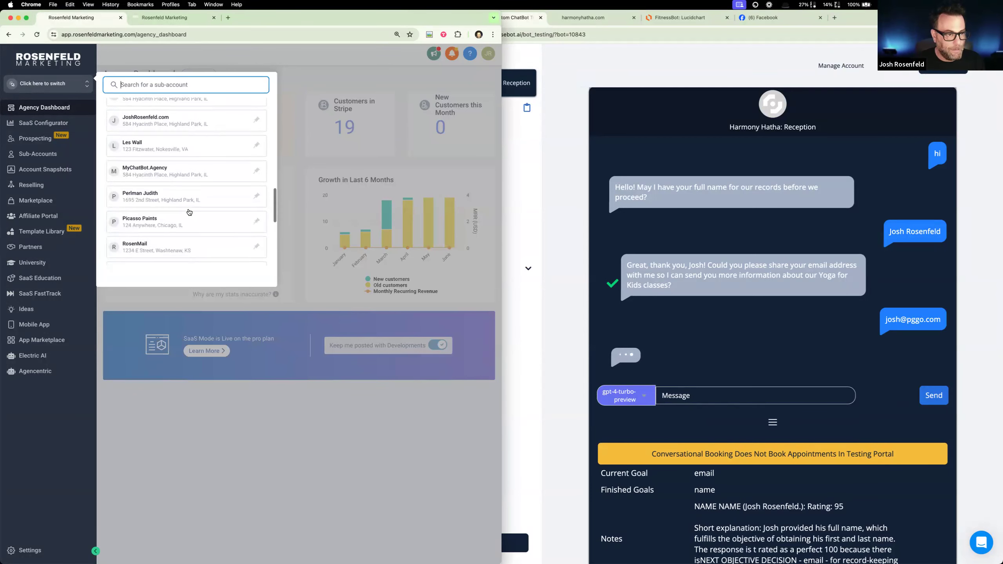
pyautogui.click(190, 180)
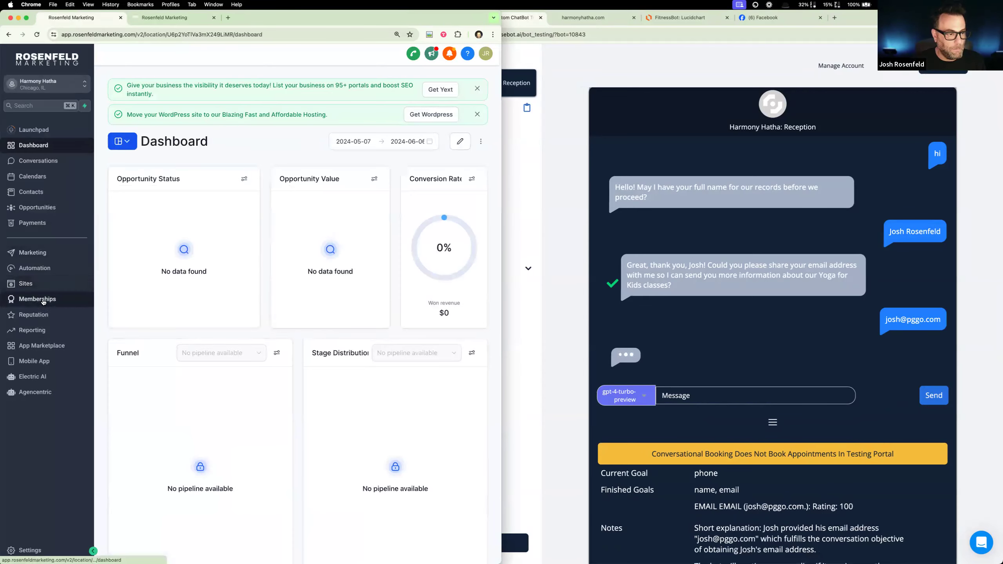
pyautogui.click(55, 268)
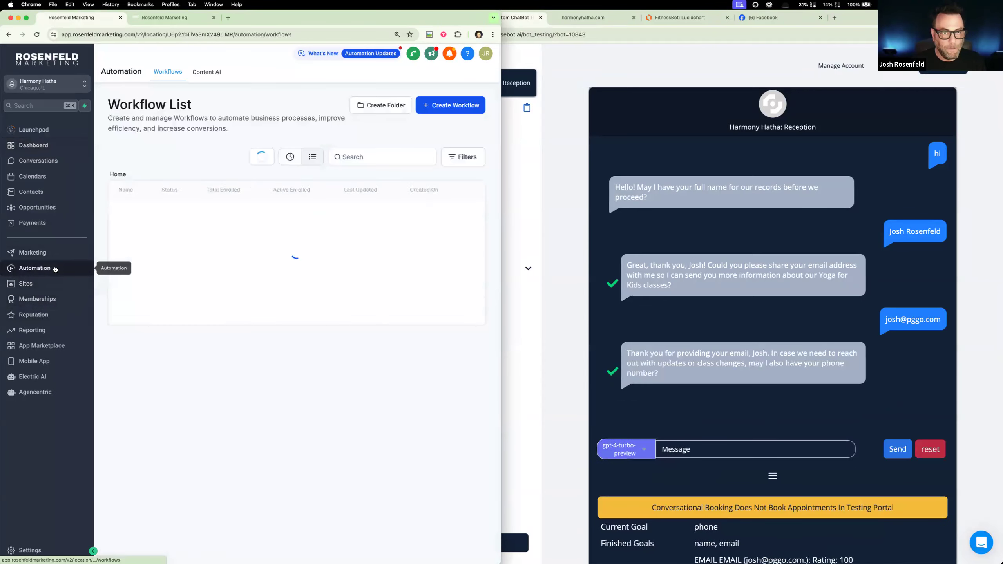
# - Return to the bot test chat and send the lead's phone number
pyautogui.click(714, 449)
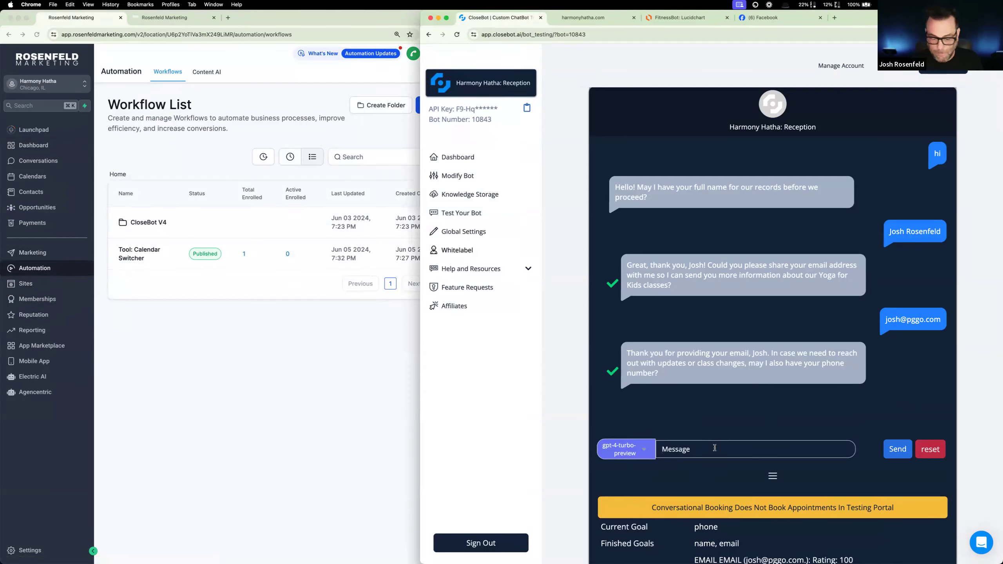
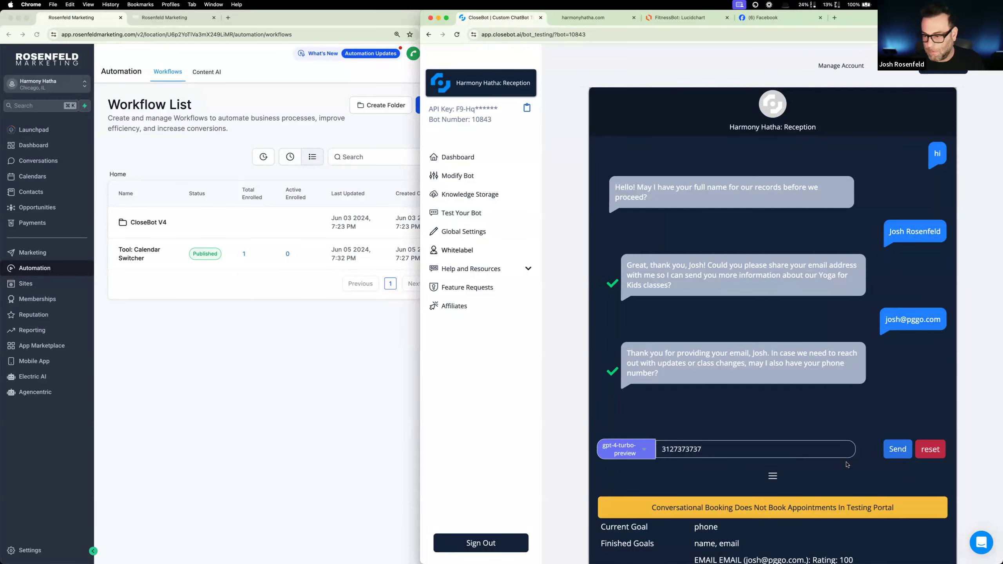
pyautogui.click(907, 446)
pyautogui.click(385, 322)
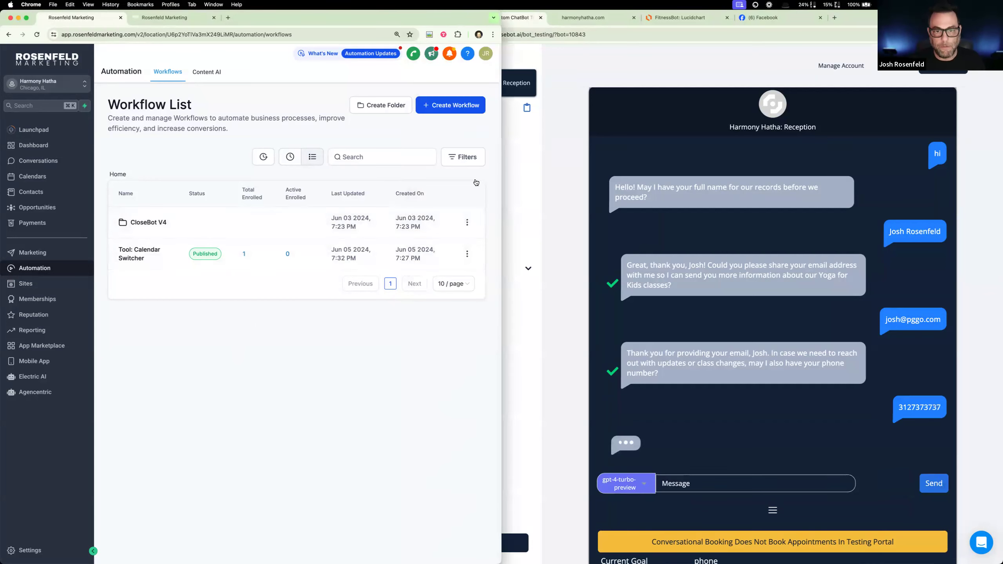
pyautogui.click(425, 105)
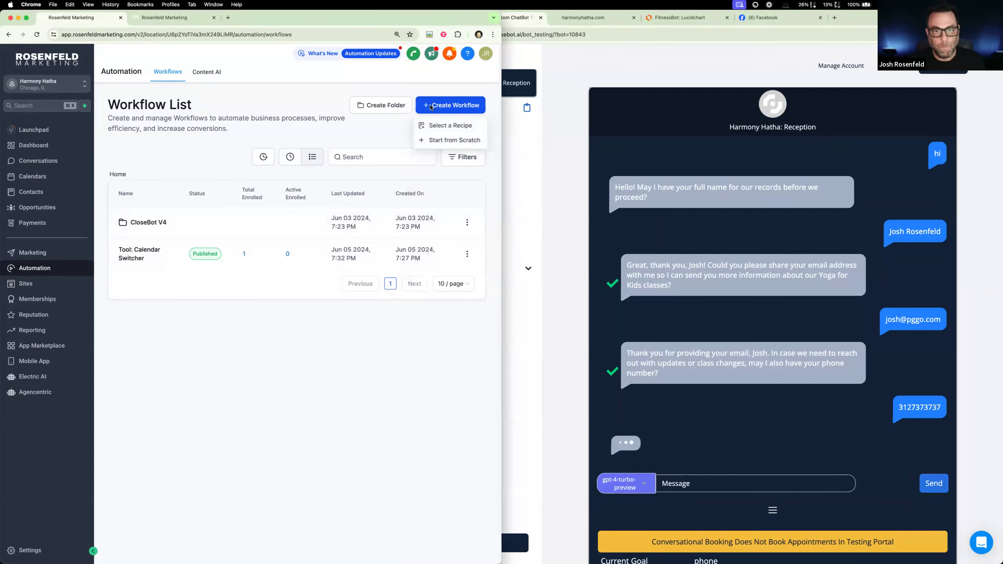
pyautogui.click(432, 125)
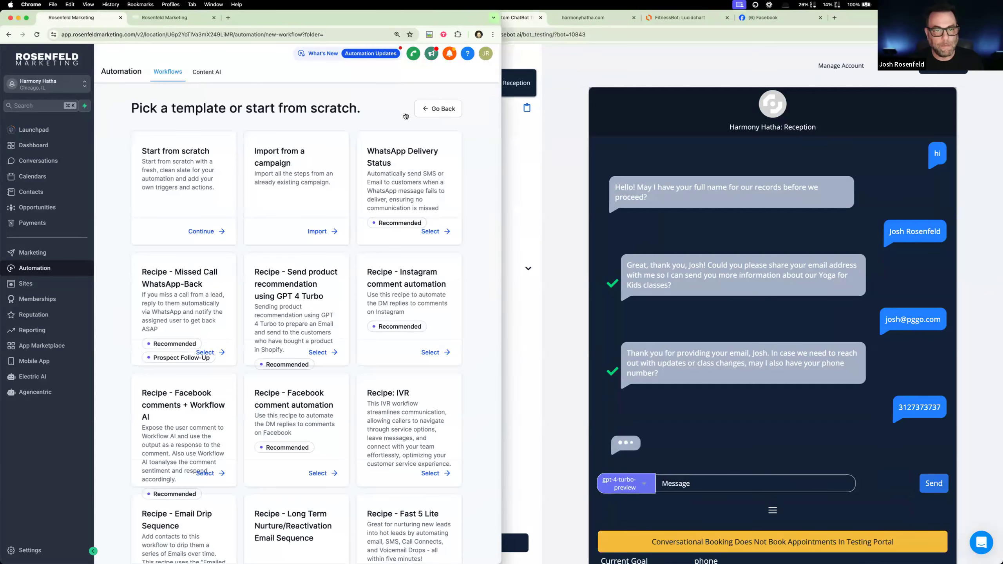
pyautogui.click(425, 114)
# - Create a new Harmony Hatha workflow from scratch
pyautogui.click(452, 107)
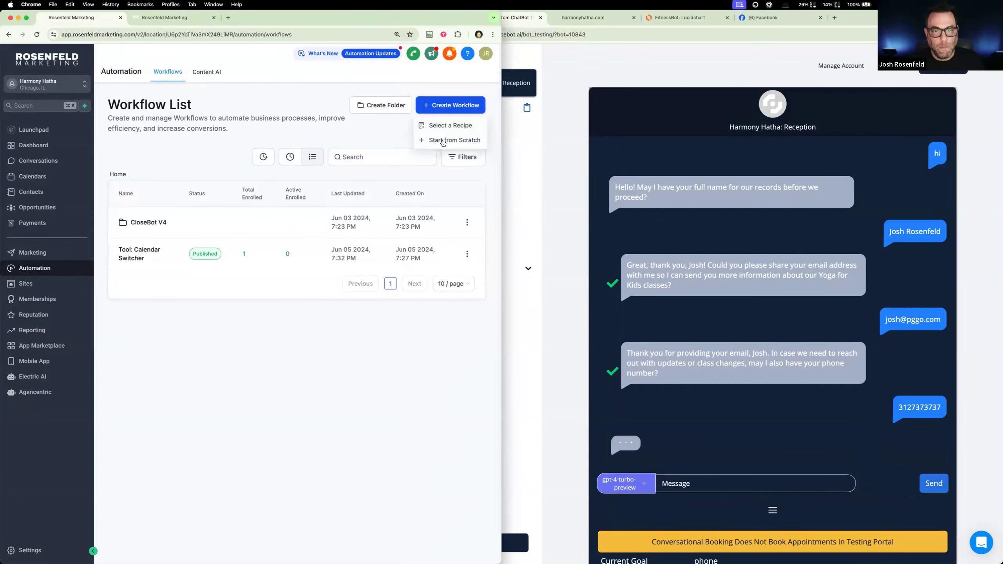
pyautogui.click(443, 141)
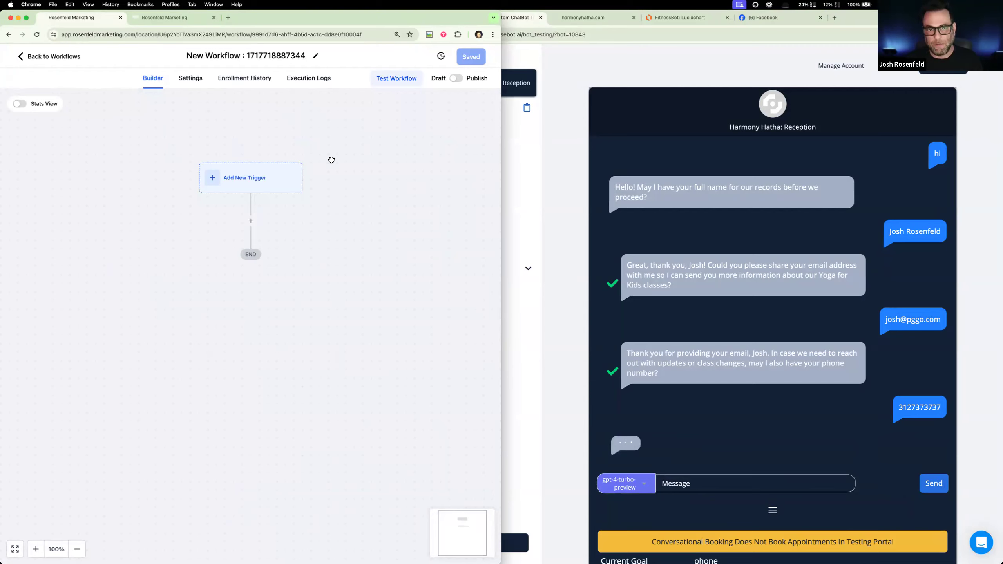
# - Switch the new workflow from draft to publish and check its contact settings, keeping Allow re-entry on
pyautogui.click(458, 78)
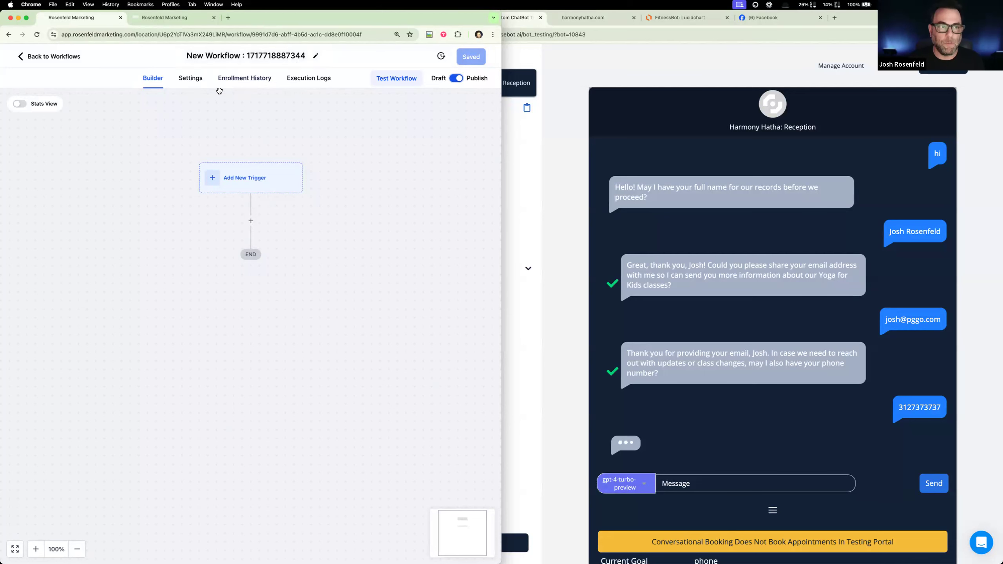
pyautogui.click(195, 84)
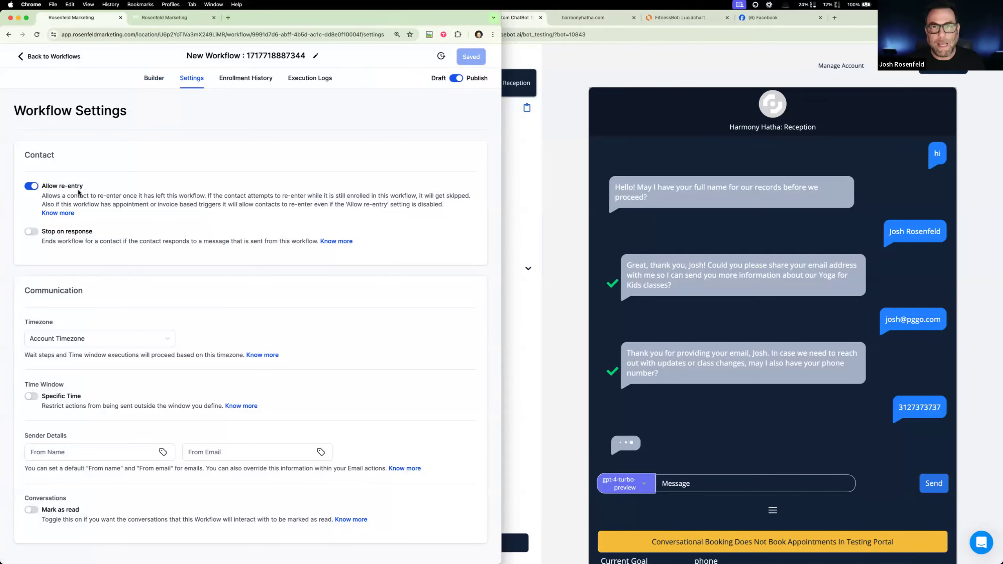
pyautogui.click(31, 186)
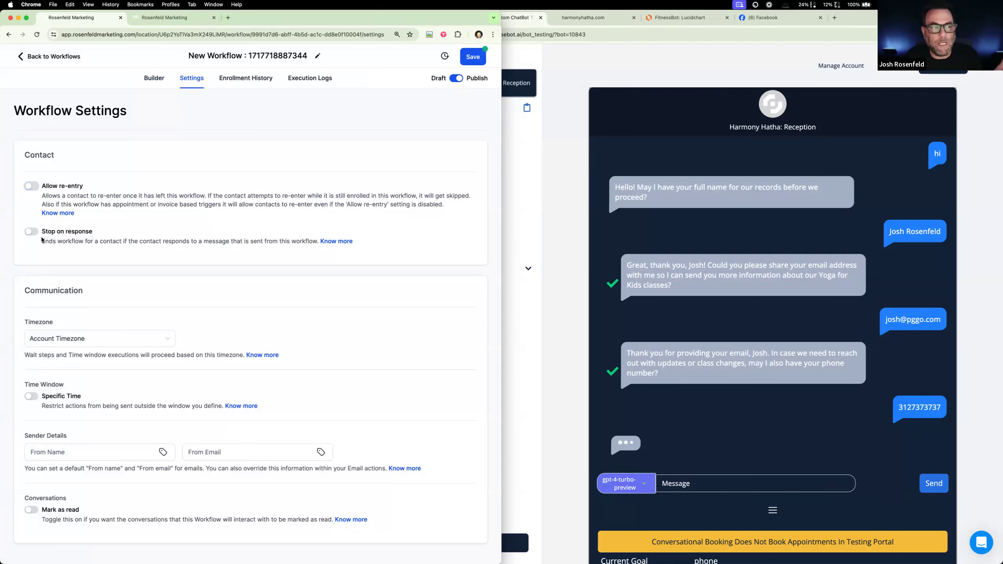
pyautogui.click(31, 186)
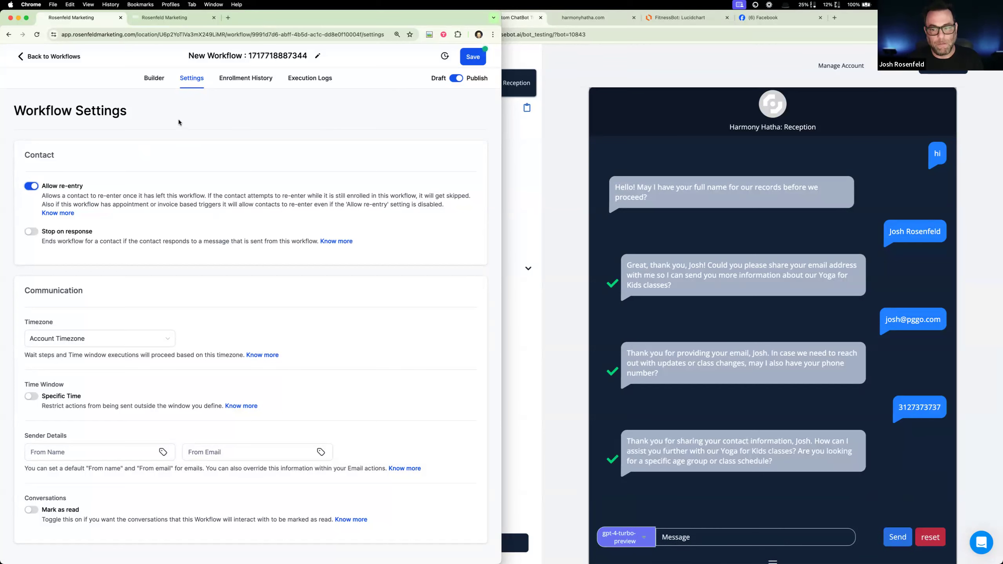
pyautogui.click(154, 78)
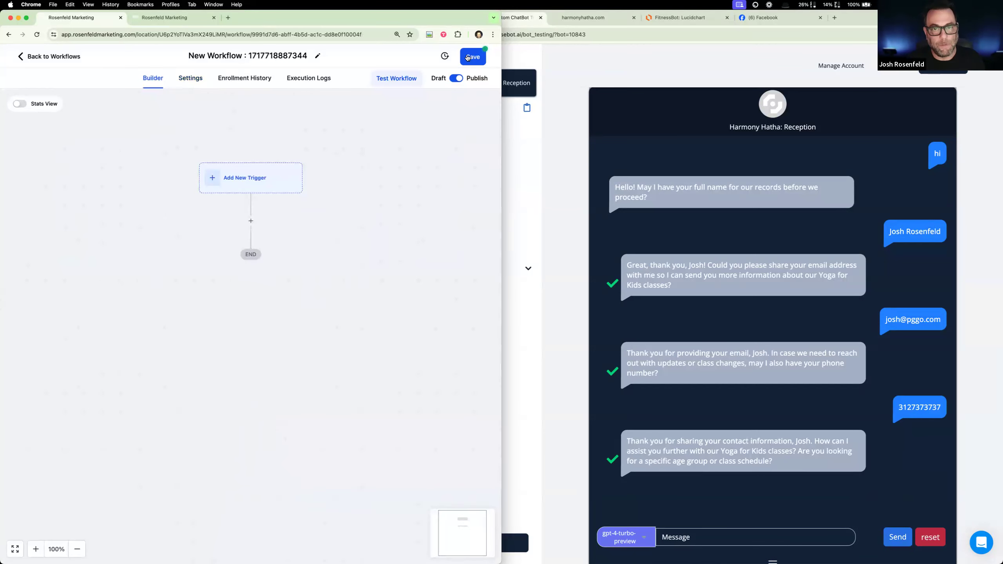
# - Rename the workflow as "Affirmation Writer" and save it
pyautogui.click(316, 57)
pyautogui.tripleClick(308, 56)
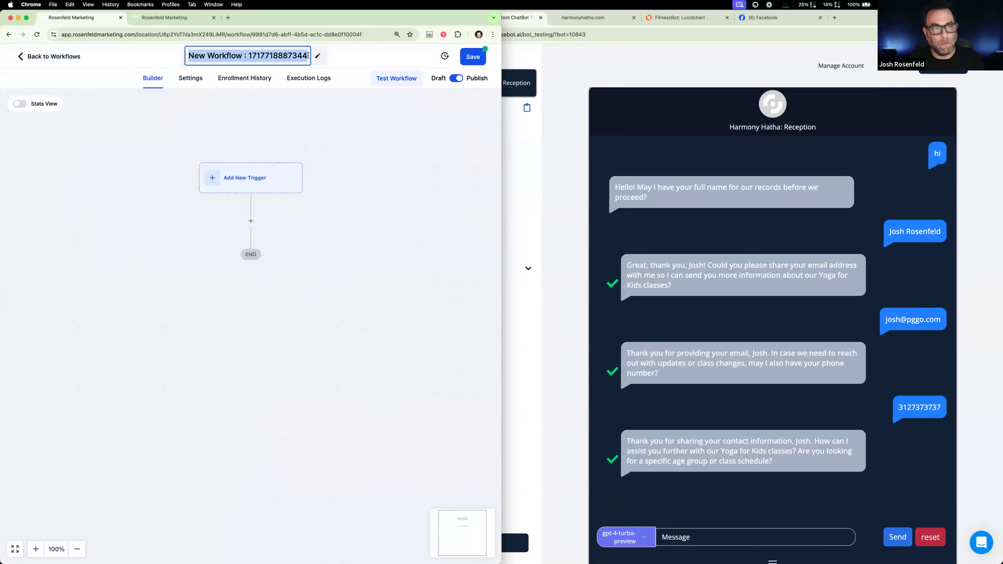
pyautogui.write('Af')
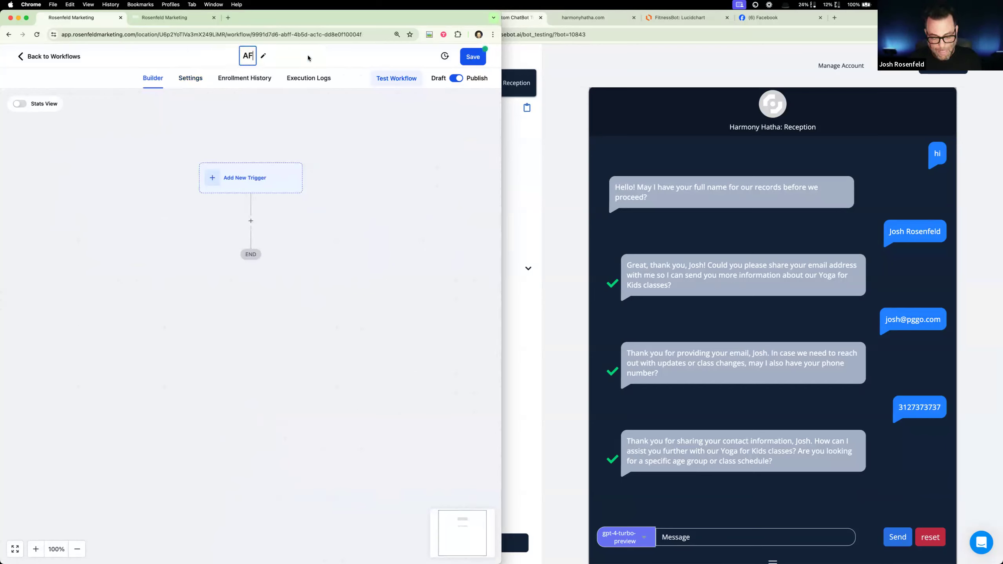
pyautogui.write('fi')
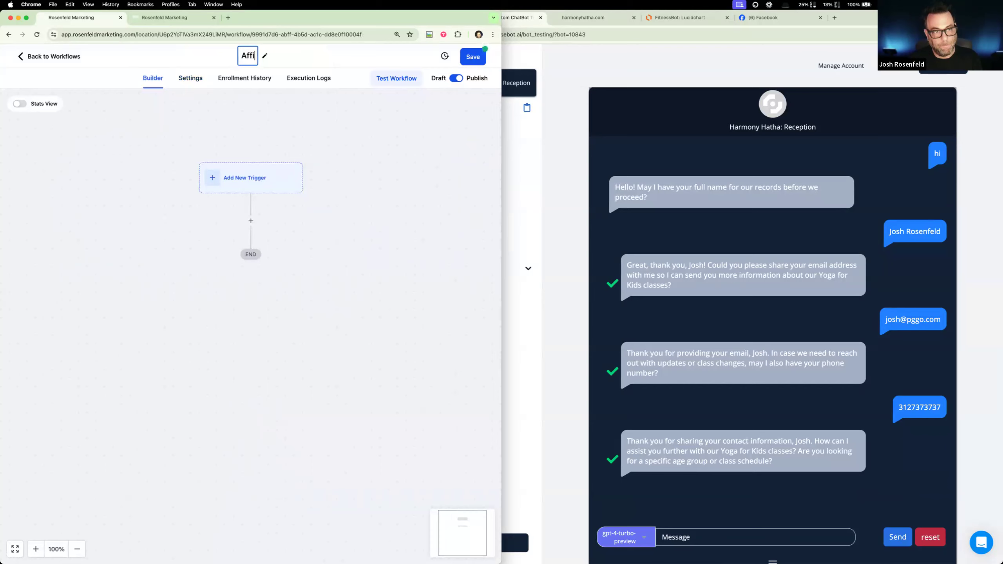
pyautogui.write('rmation Writer')
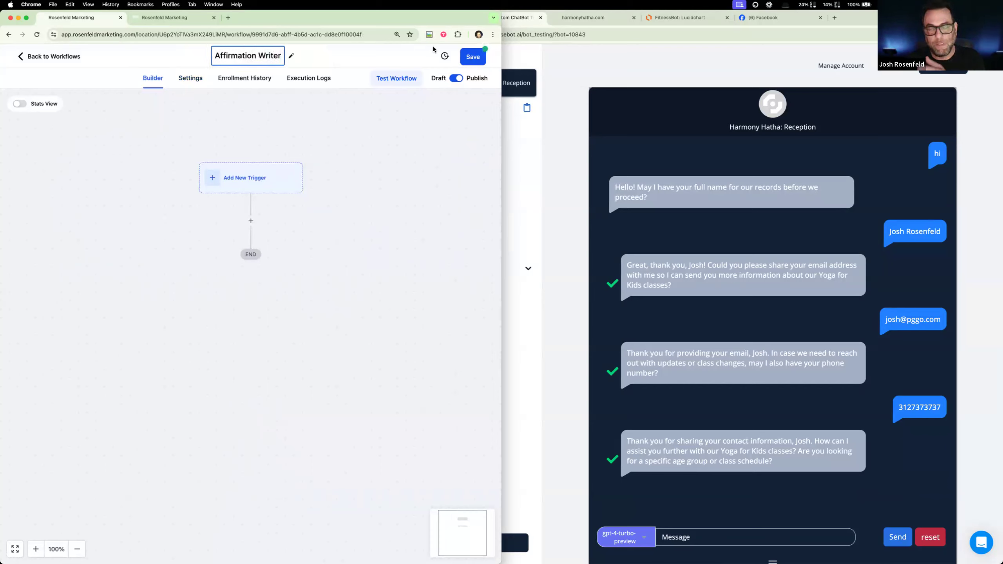
pyautogui.click(472, 57)
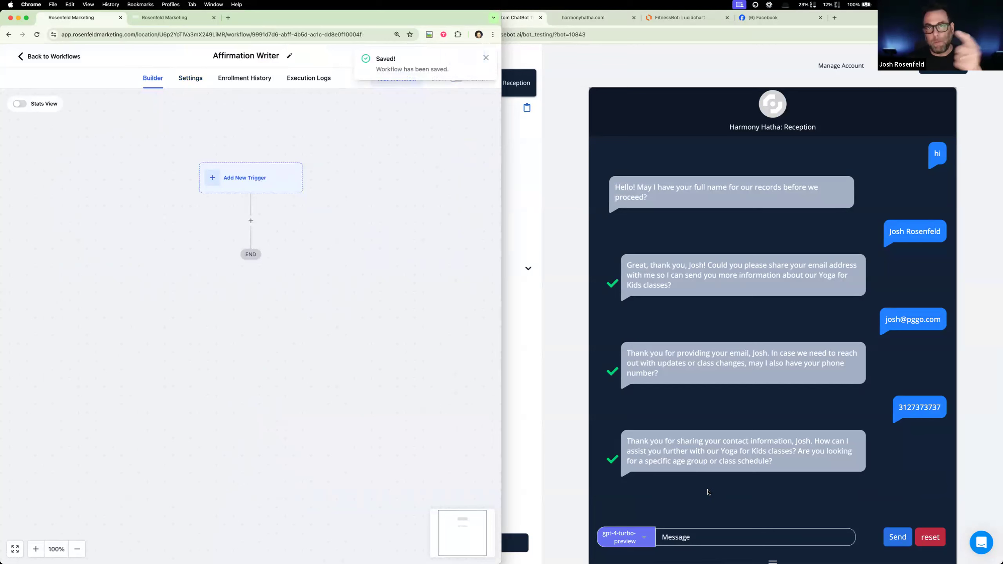
# - Return to the CloseBot test chat and open the Harmony Hatha: Reception bot's dashboard from there
pyautogui.scroll(-3, 729, 500)
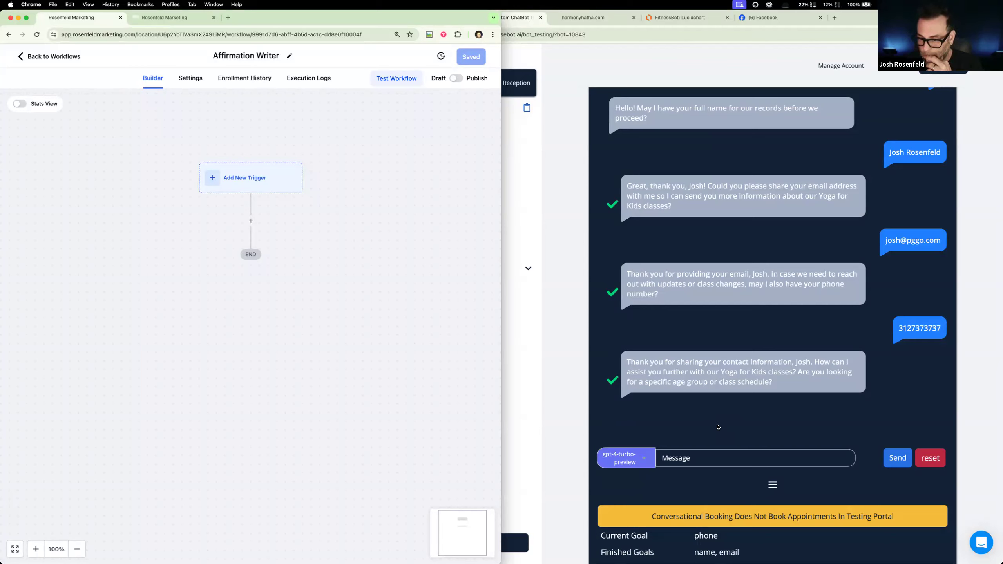
pyautogui.click(566, 281)
pyautogui.click(466, 156)
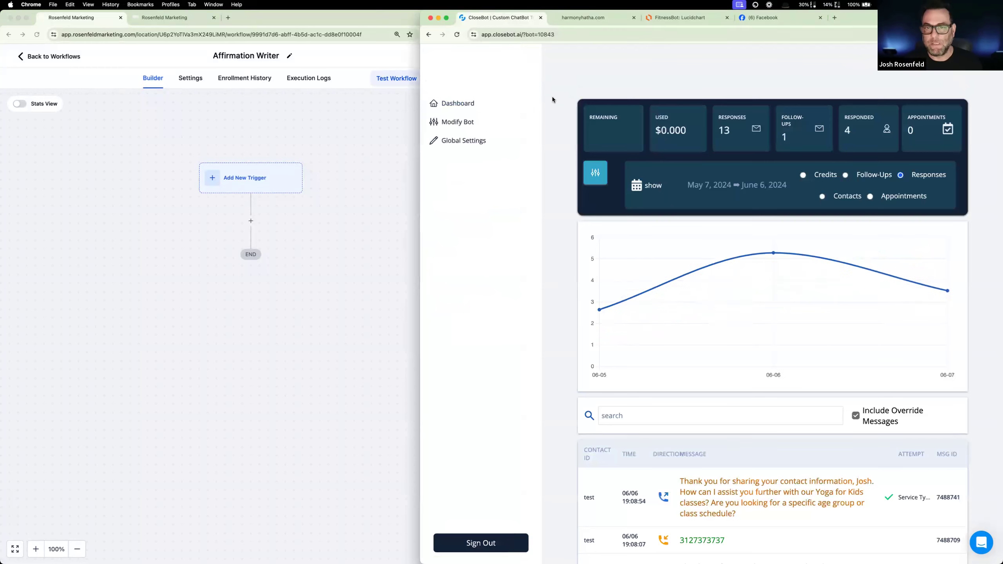
# - Duplicate the CloseBot dashboard tab into the other browser window and open the bot's settings for modification there
pyautogui.rightClick(514, 19)
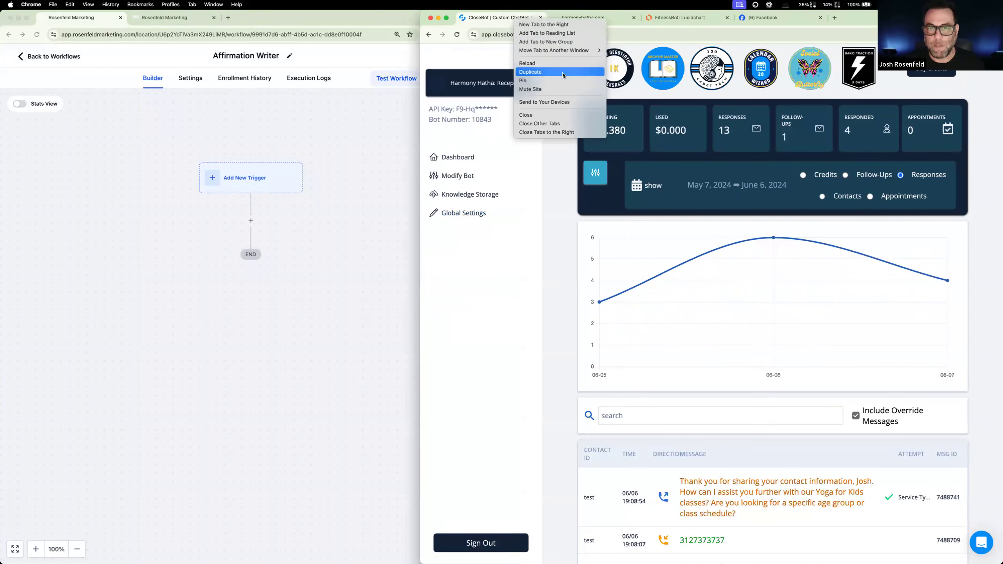
pyautogui.click(560, 72)
pyautogui.moveTo(246, 17); pyautogui.dragTo(249, 17)
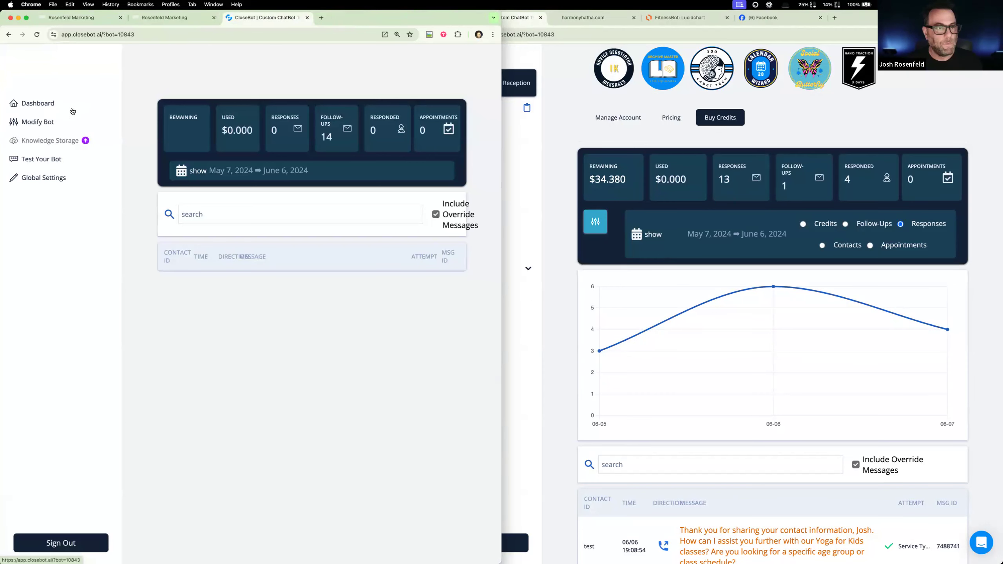
pyautogui.click(41, 125)
# - Examine the logs of the bot's full-name question in the message history, including the response to its contact GET request
pyautogui.scroll(-5, 782, 523)
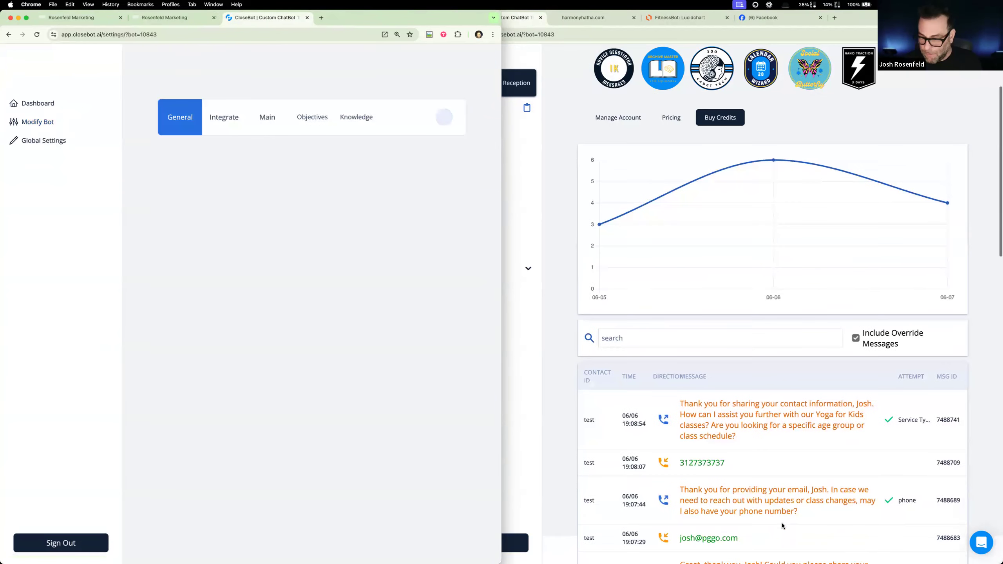
pyautogui.scroll(-3, 745, 447)
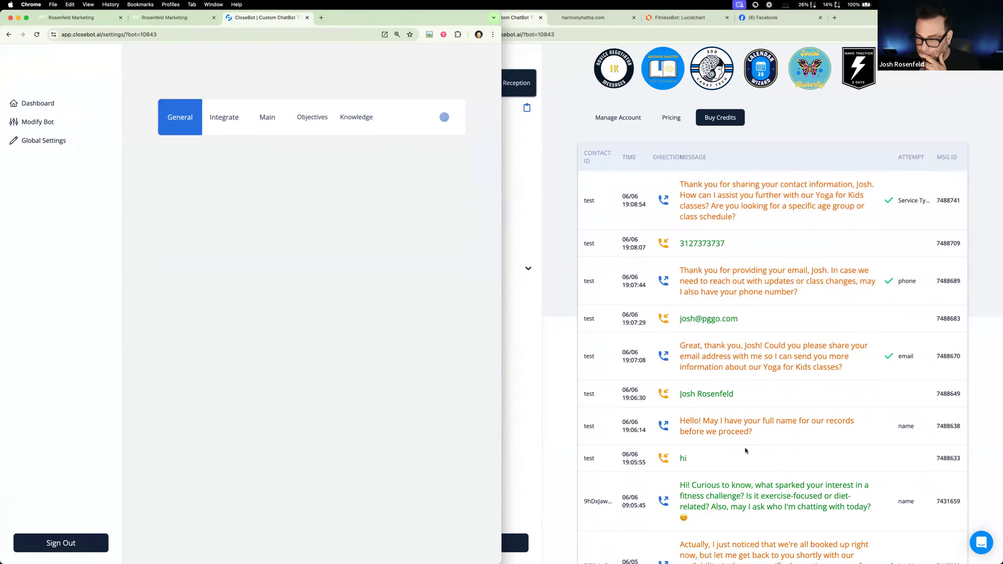
pyautogui.scroll(-2, 744, 447)
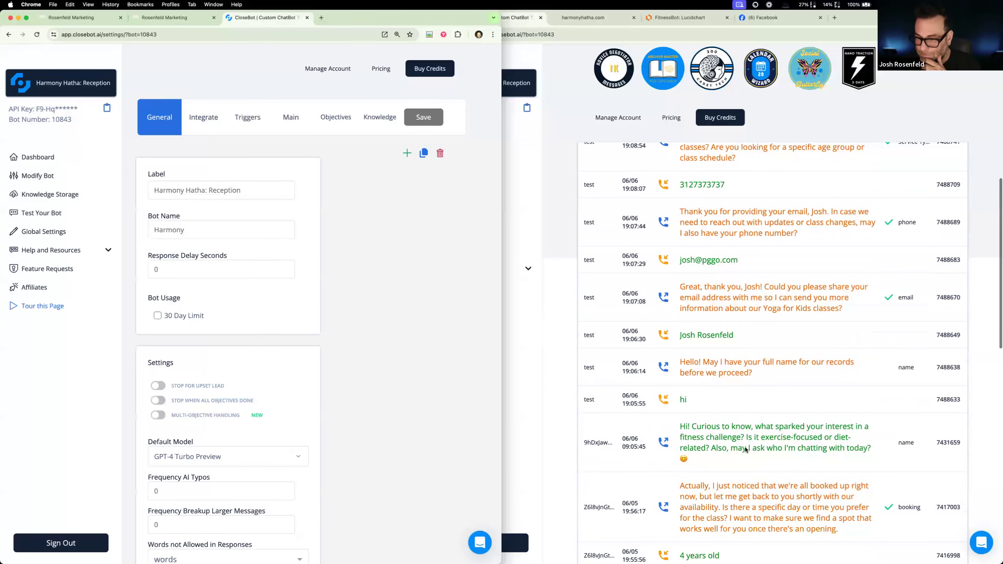
pyautogui.click(712, 368)
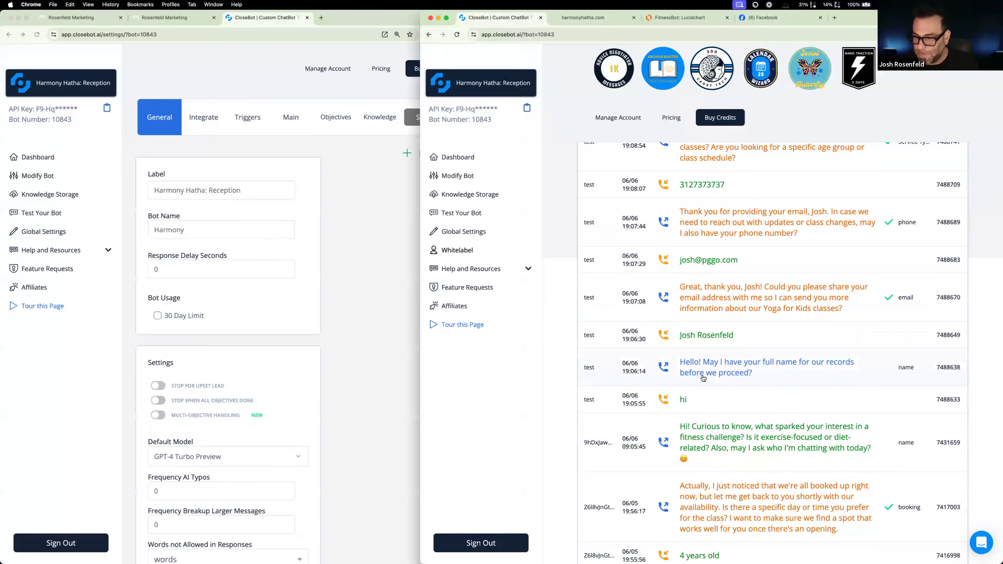
pyautogui.scroll(-3, 703, 378)
pyautogui.scroll(1, 716, 294)
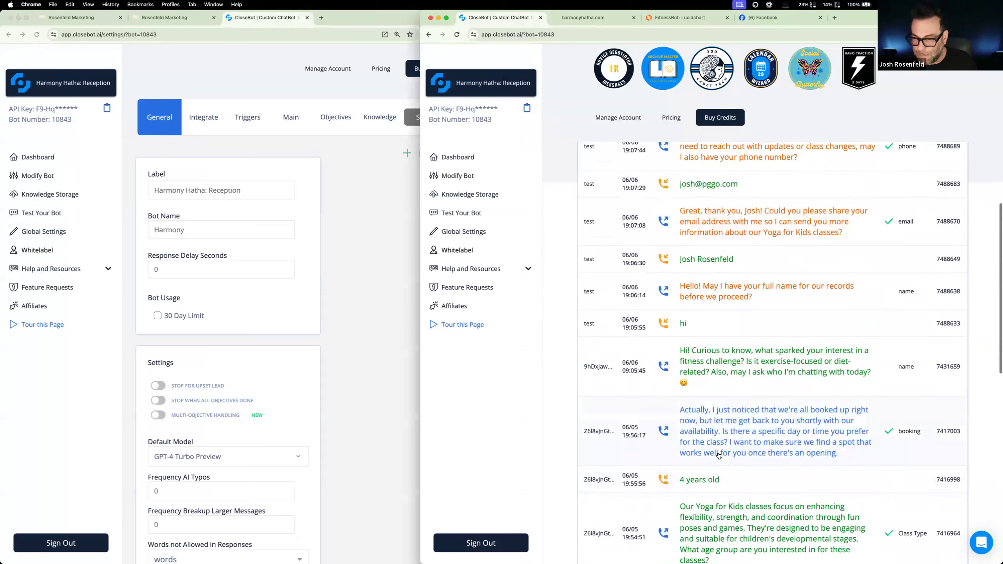
pyautogui.click(715, 294)
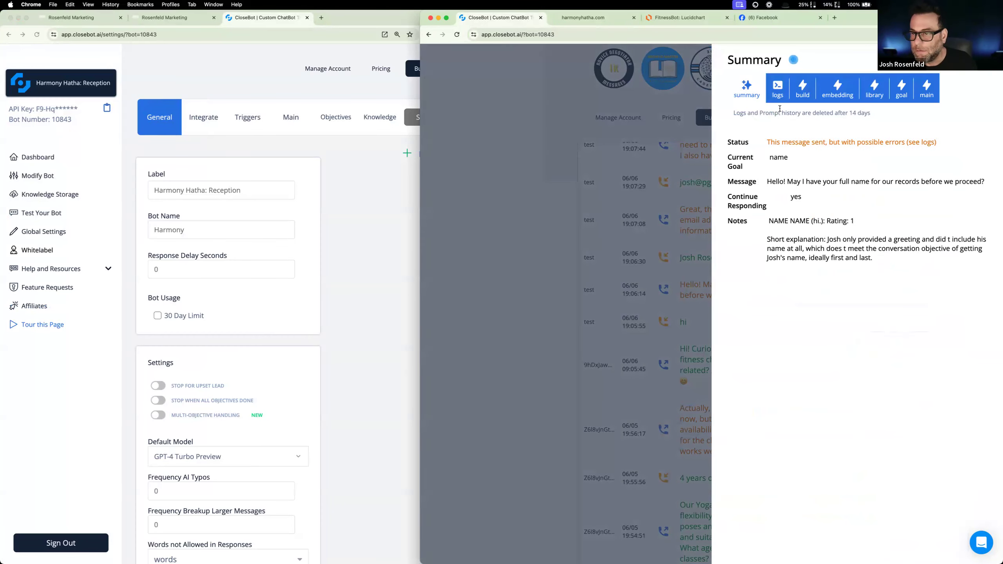
pyautogui.click(779, 90)
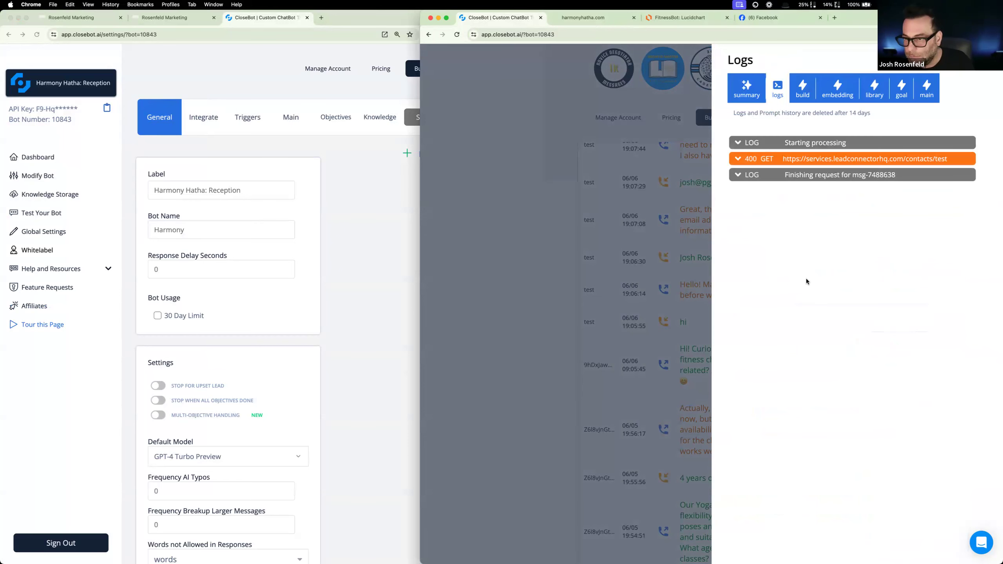
pyautogui.click(814, 159)
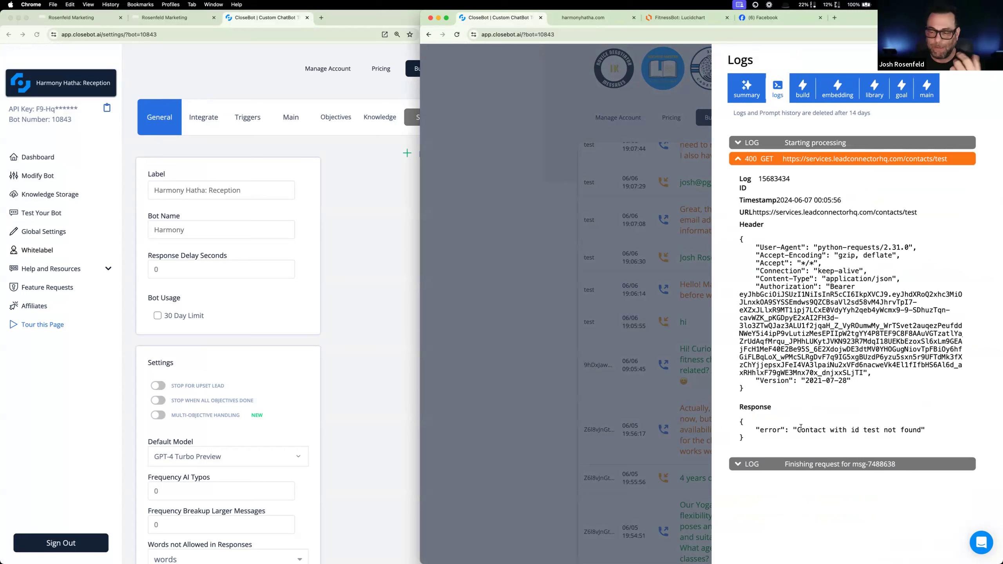
pyautogui.moveTo(798, 428); pyautogui.dragTo(920, 431)
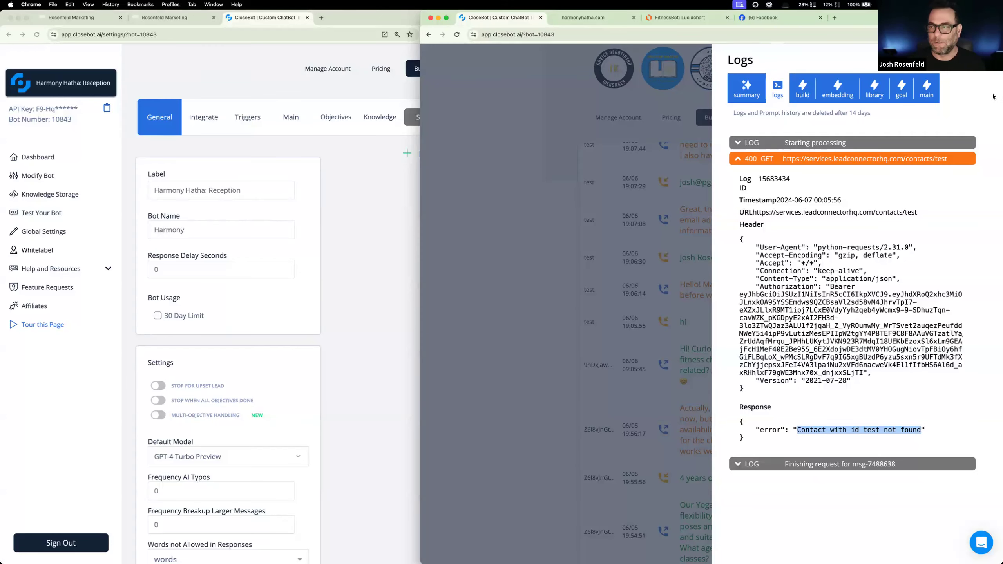
pyautogui.click(672, 252)
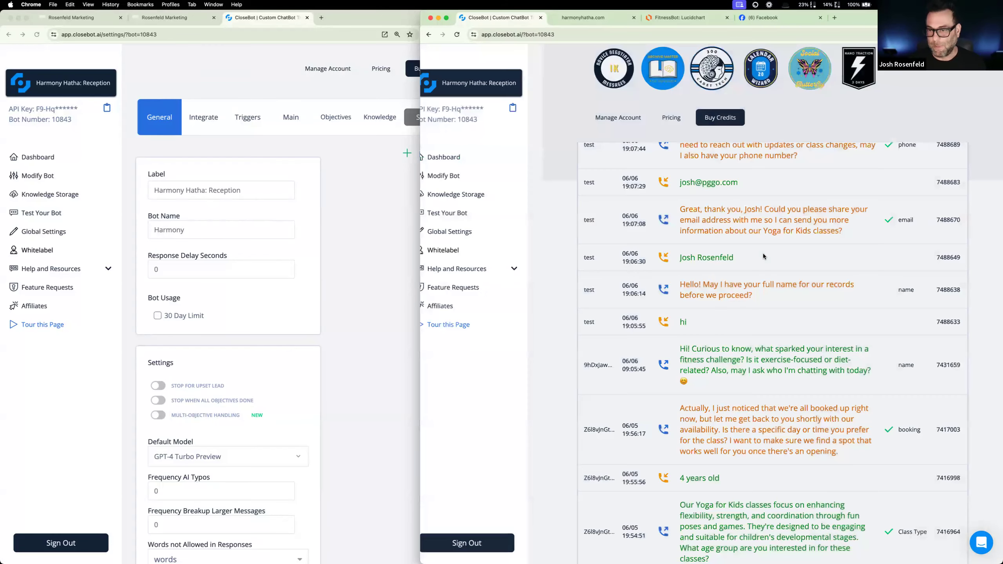
# - Open the details of the bot's latest reply and examine its summary, logs and Build Embedding prompt
pyautogui.scroll(5, 763, 256)
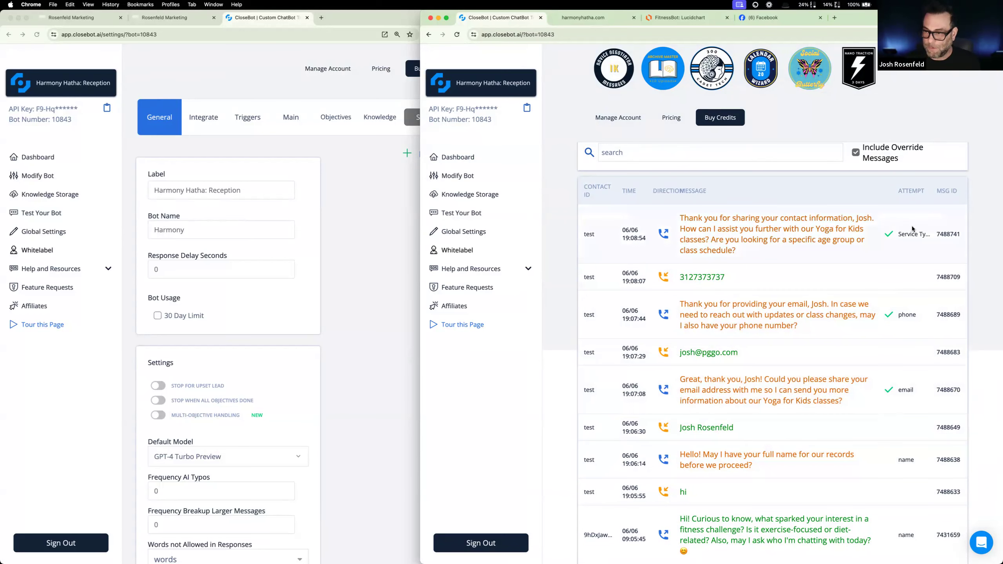
pyautogui.click(859, 230)
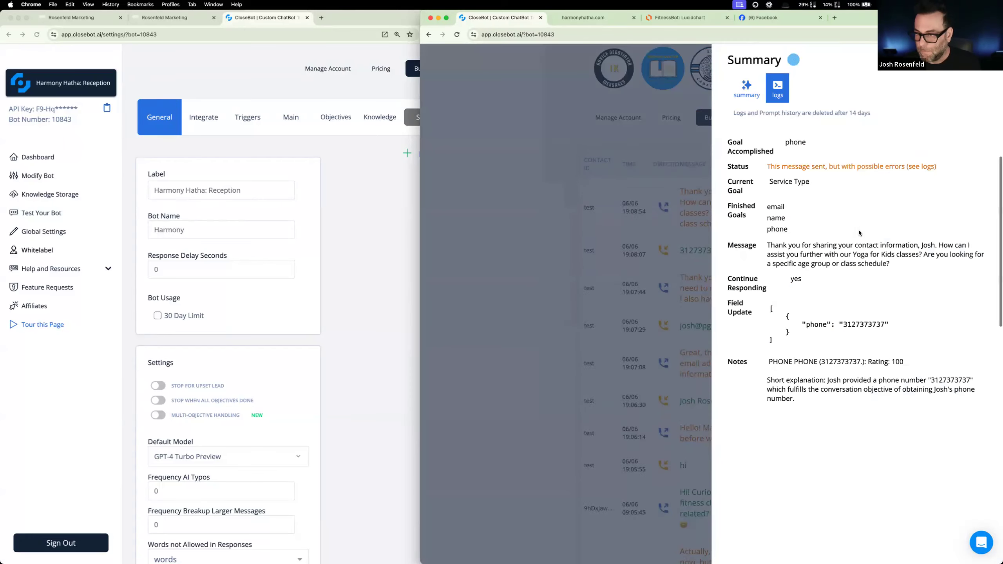
pyautogui.click(785, 94)
pyautogui.click(785, 93)
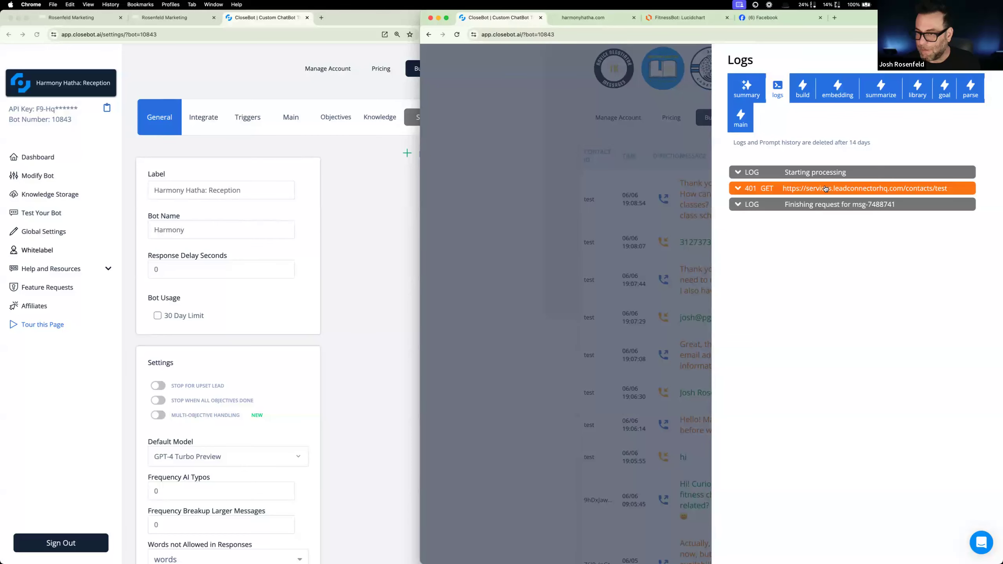
pyautogui.click(808, 89)
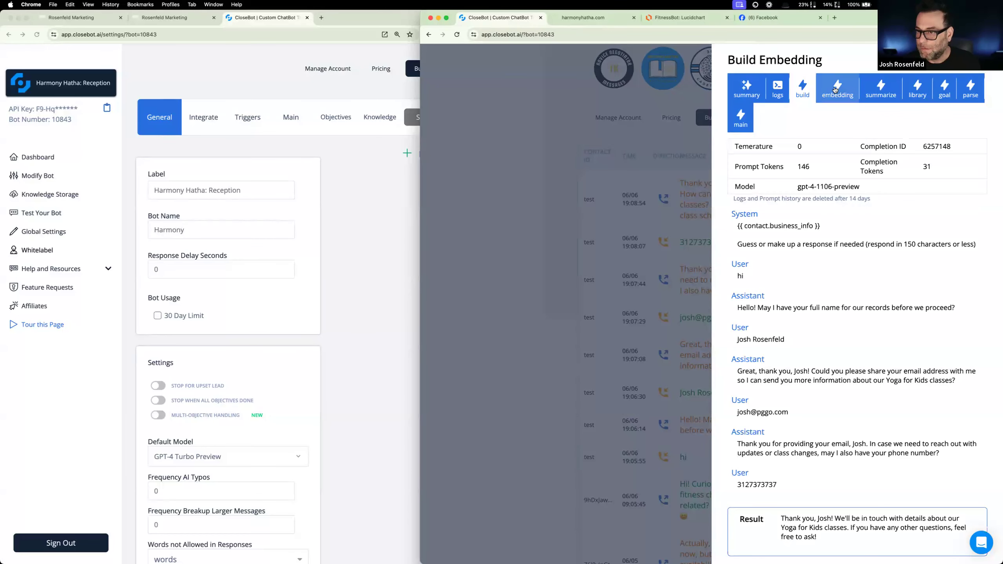
pyautogui.scroll(-3, 825, 286)
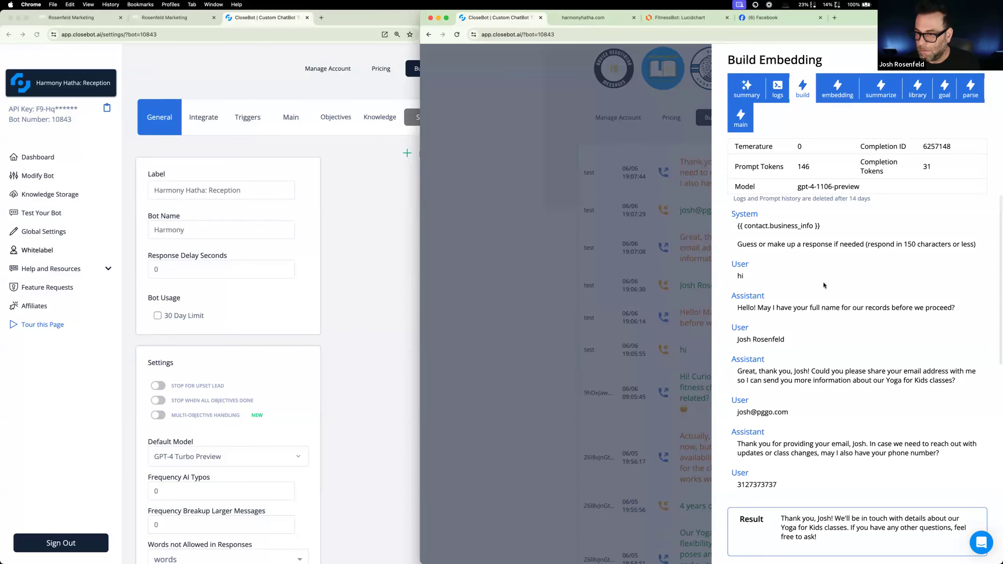
pyautogui.scroll(-1, 857, 330)
pyautogui.scroll(1, 856, 327)
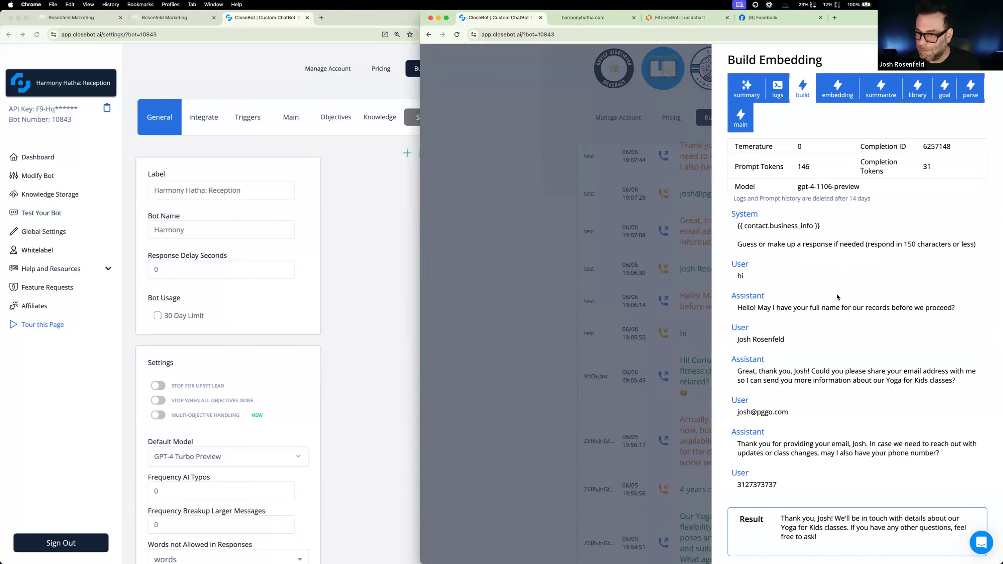
pyautogui.scroll(-2, 853, 347)
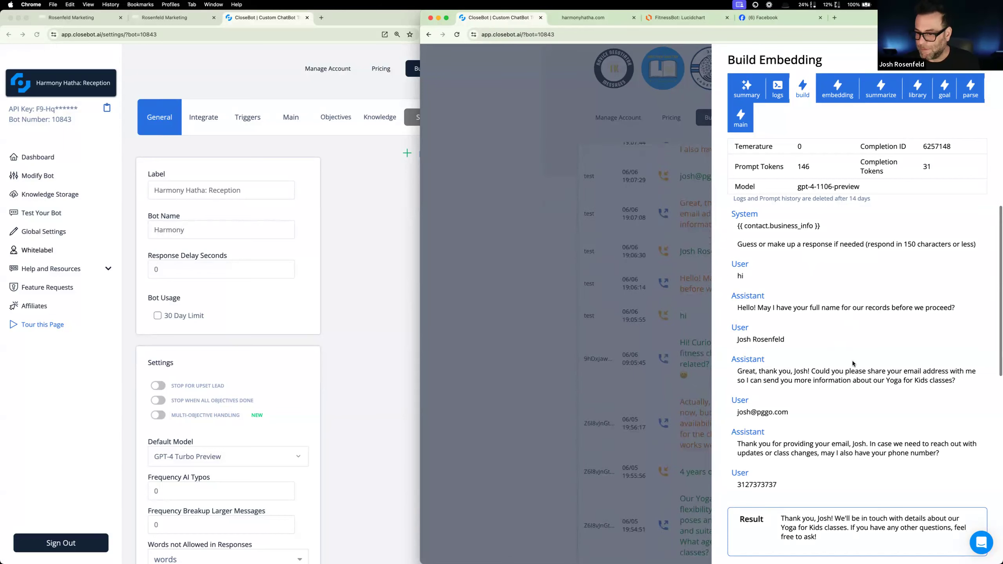
# - Review the latest reply's Embedding, Summarize Needs and Library Summary stages, reading through the library context
pyautogui.click(833, 87)
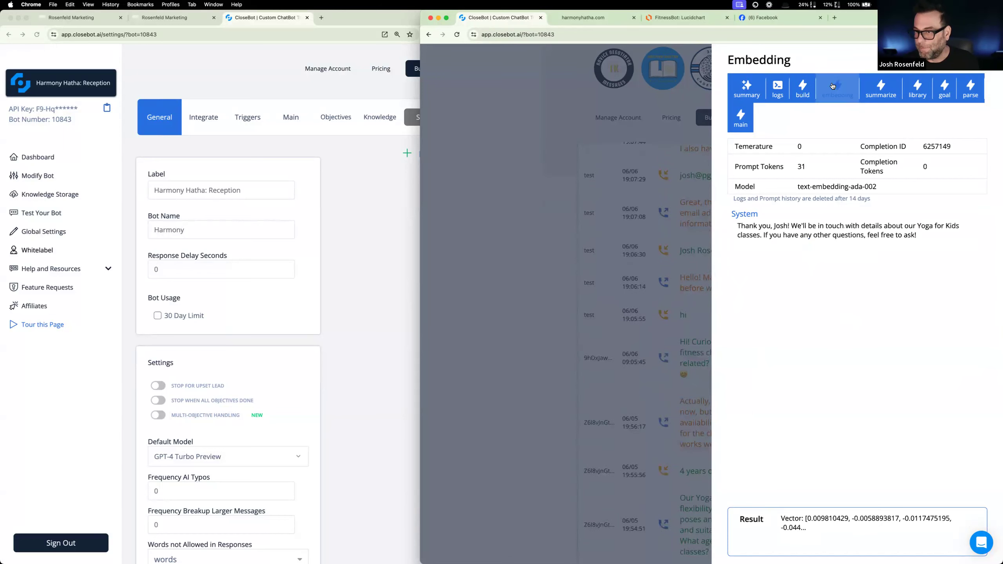
pyautogui.click(881, 88)
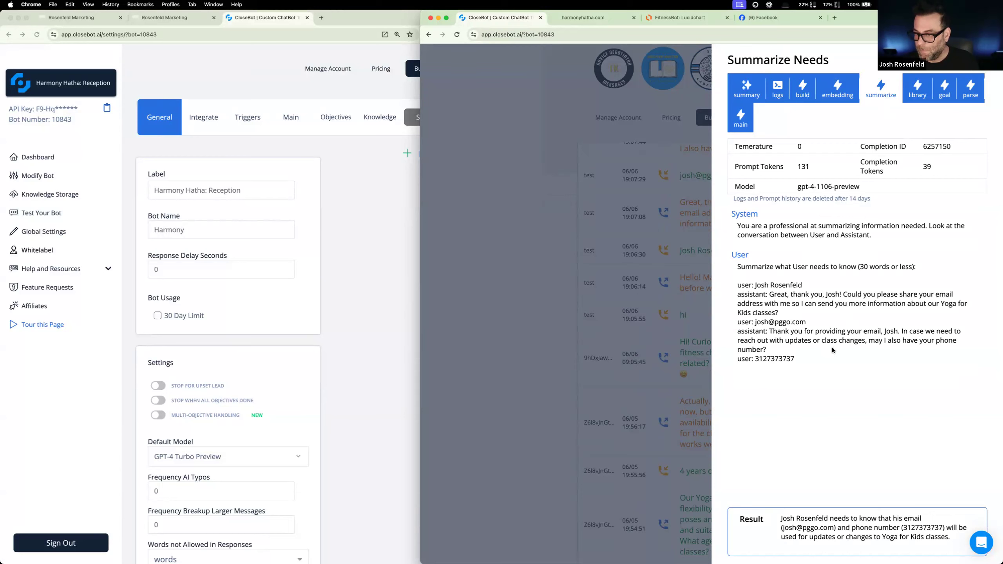
pyautogui.click(917, 90)
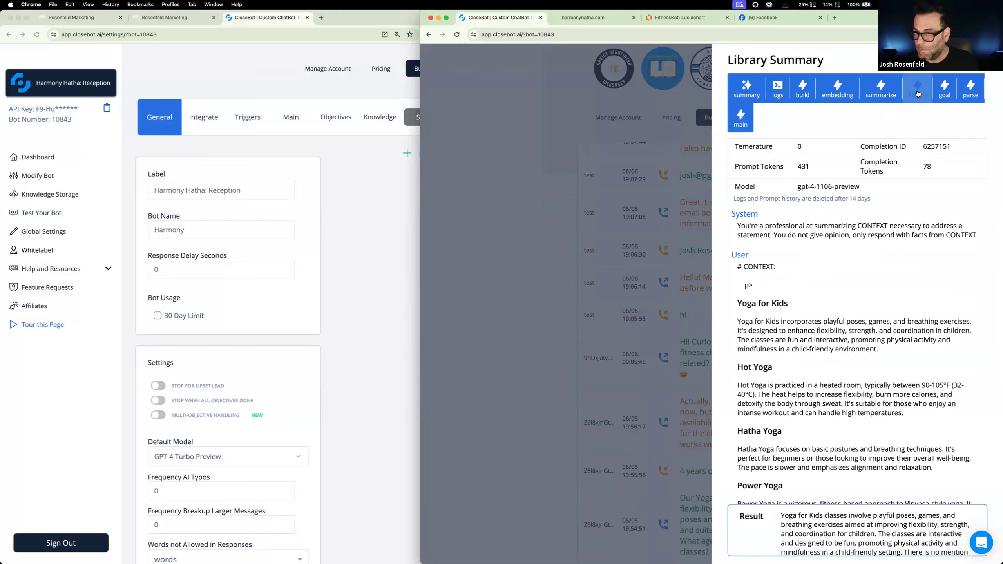
pyautogui.scroll(-5, 873, 285)
pyautogui.scroll(3, 872, 285)
pyautogui.scroll(-4, 873, 285)
pyautogui.scroll(3, 872, 283)
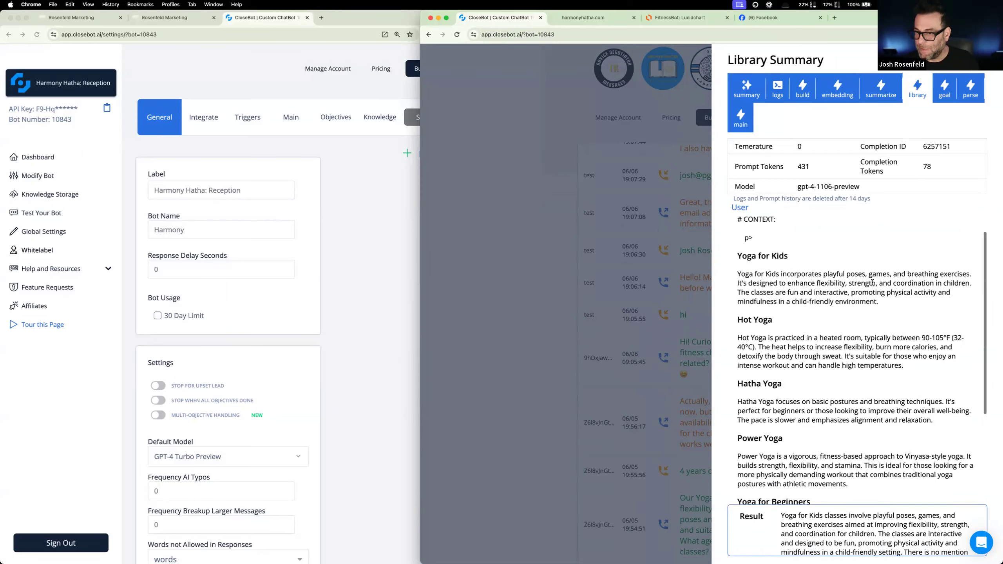
# - Read the remaining library context and request in Library Summary, examine the Goal Check Phone stage, and close the reply's details
pyautogui.scroll(-5, 873, 283)
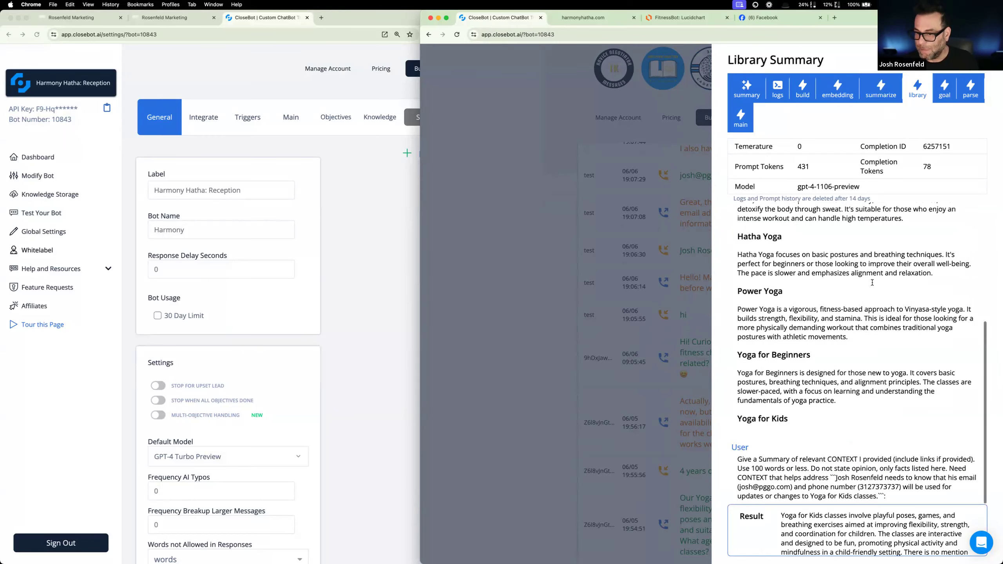
pyautogui.scroll(3, 872, 283)
pyautogui.scroll(-3, 830, 349)
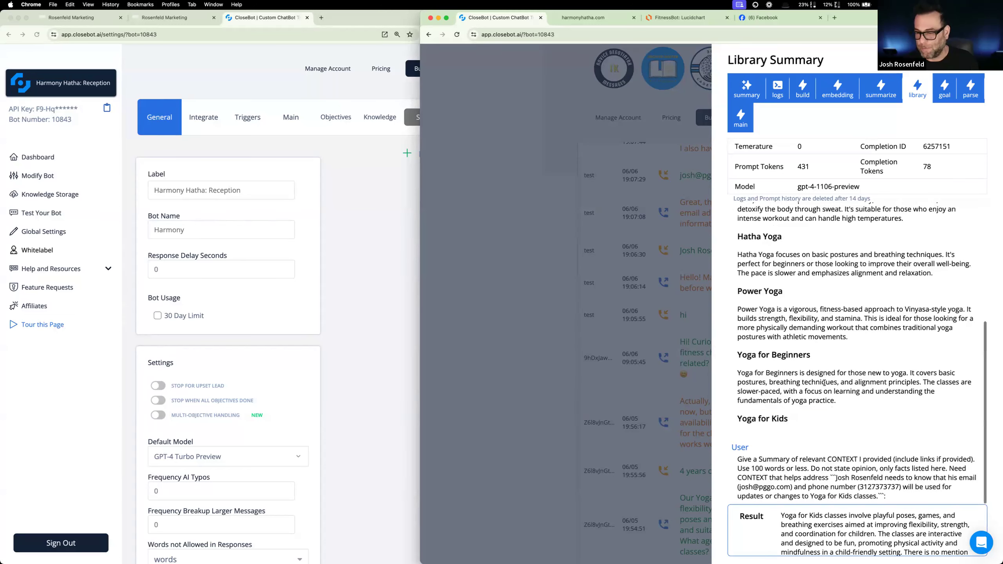
pyautogui.scroll(5, 830, 356)
pyautogui.click(946, 90)
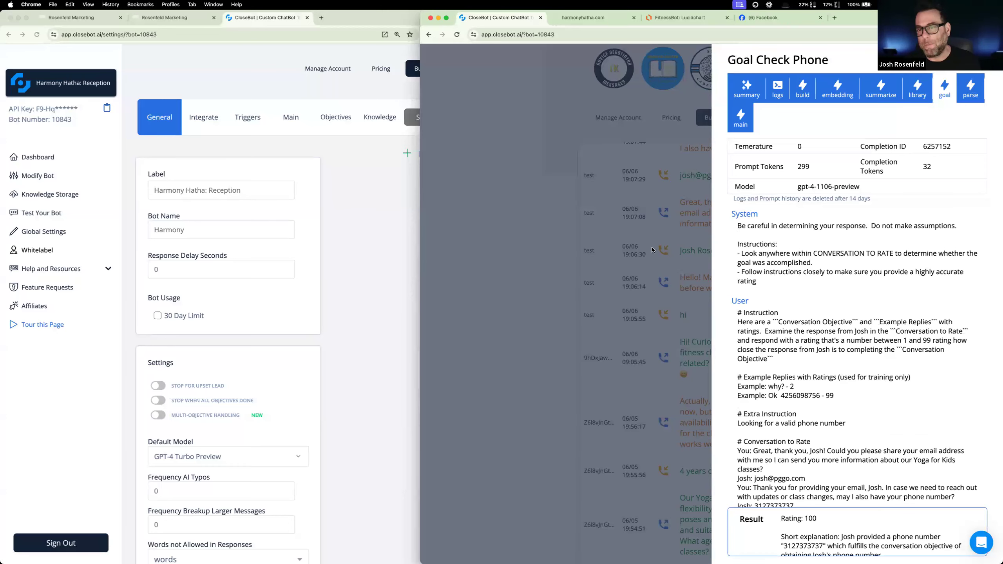
pyautogui.click(586, 255)
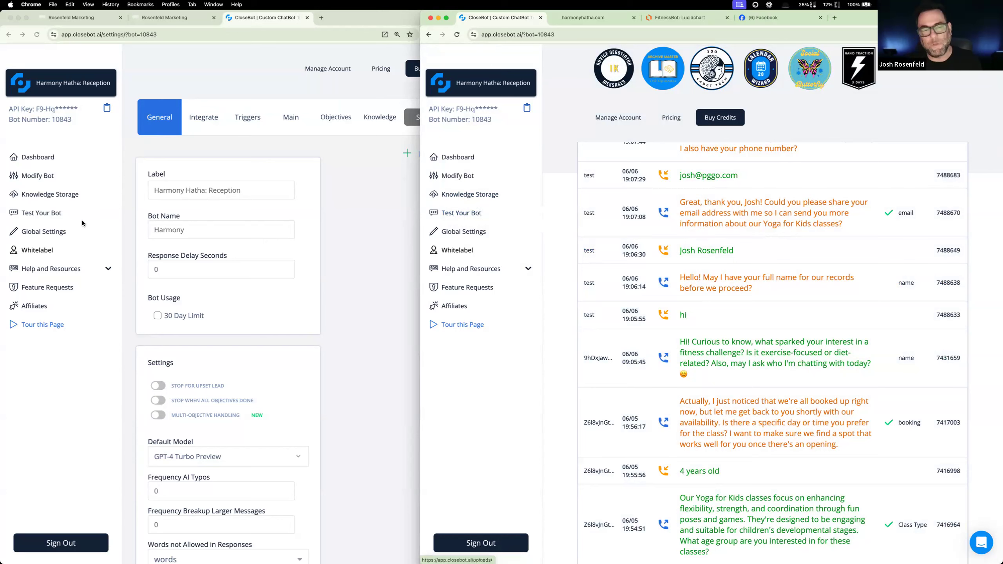
# - Review the Service Type objective in the bot's settings, including its extra prompt and auto-update field, and close it
pyautogui.click(338, 119)
pyautogui.click(337, 119)
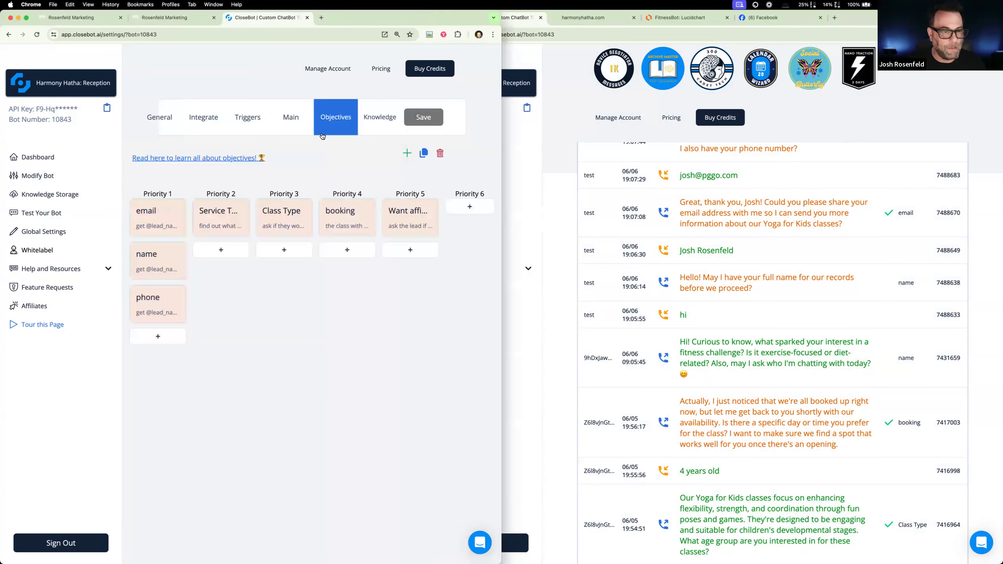
pyautogui.click(217, 224)
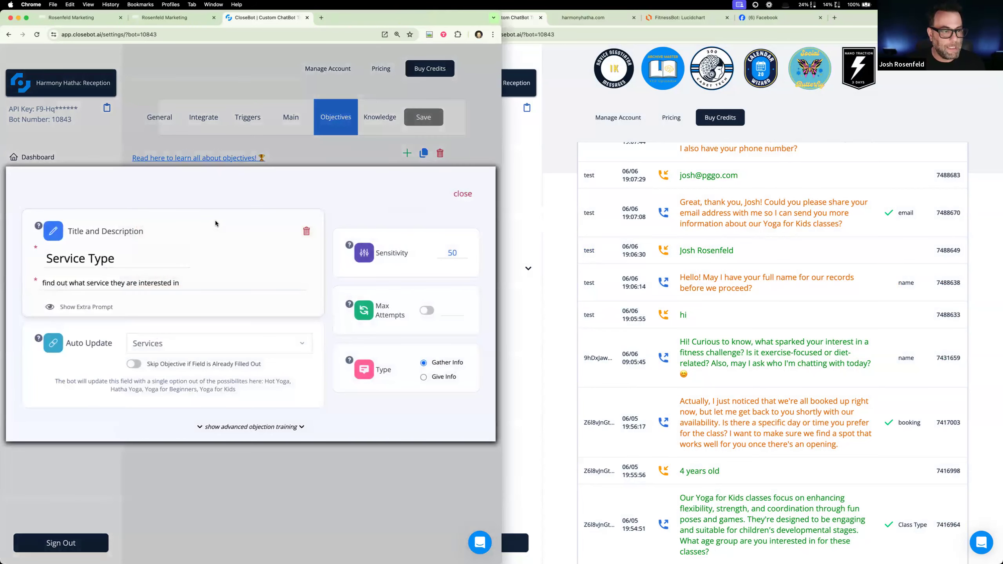
pyautogui.click(101, 310)
pyautogui.scroll(-2, 206, 360)
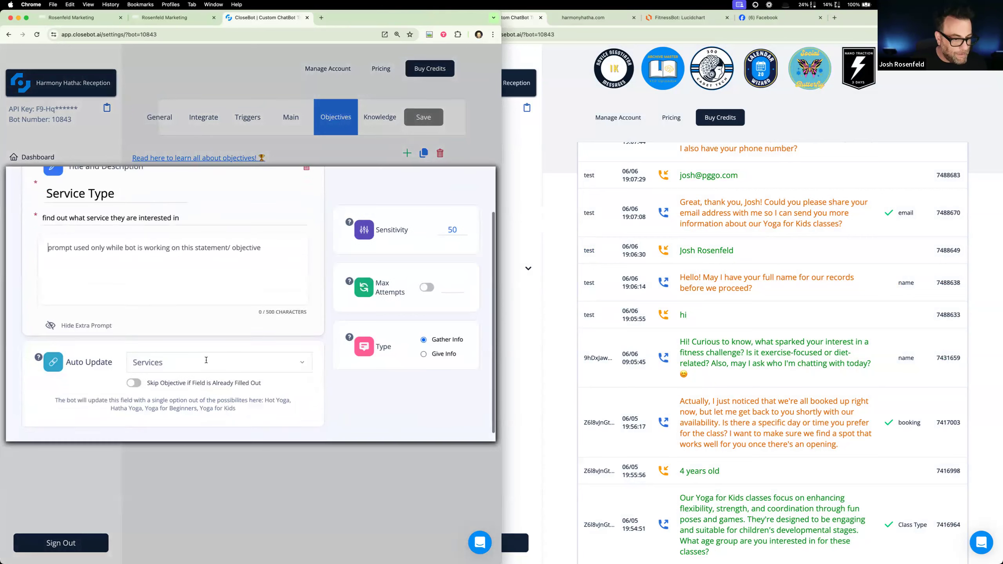
pyautogui.scroll(-1, 206, 360)
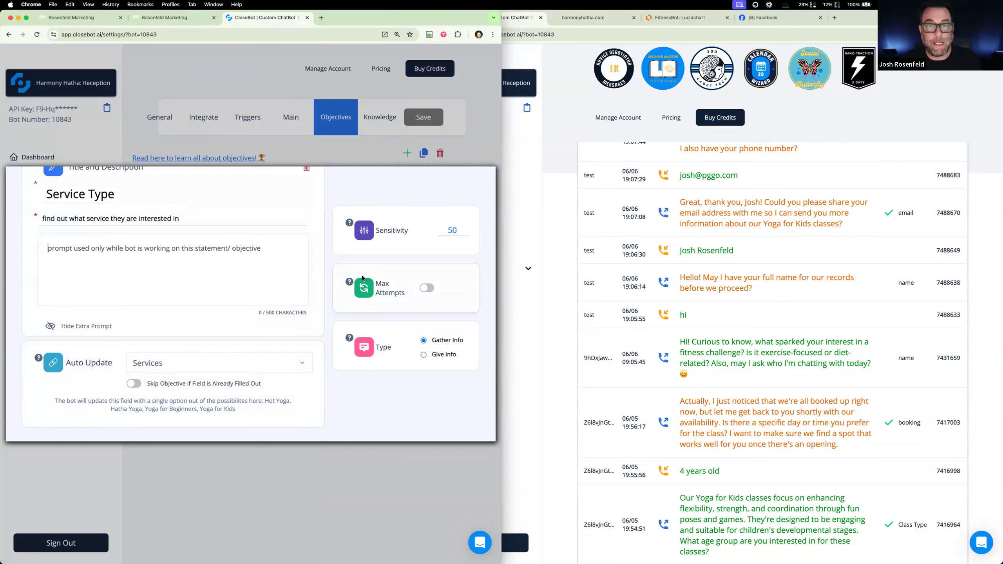
pyautogui.click(328, 151)
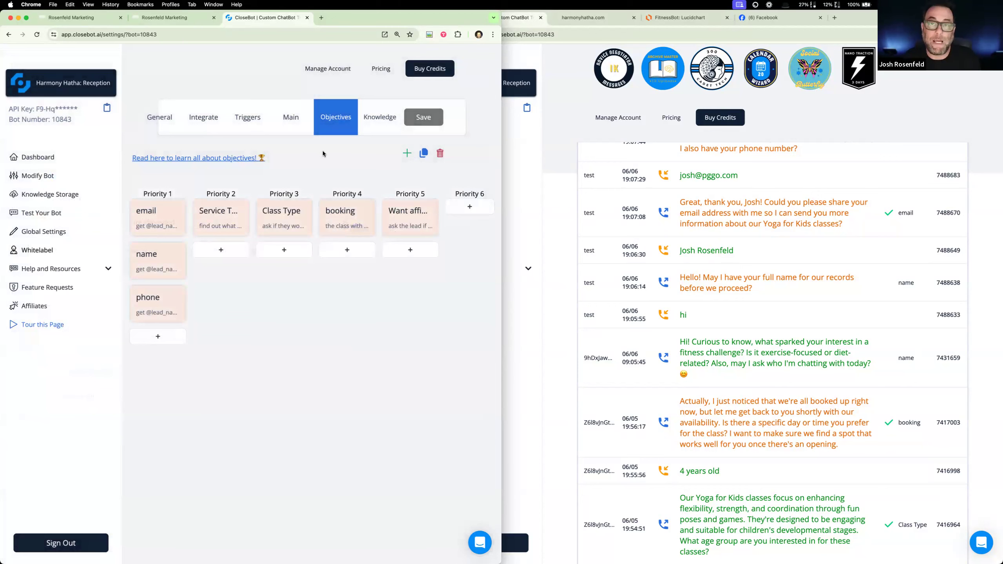
# - Return to the Reception bot's test chat and reset the conversation
pyautogui.scroll(7, 748, 325)
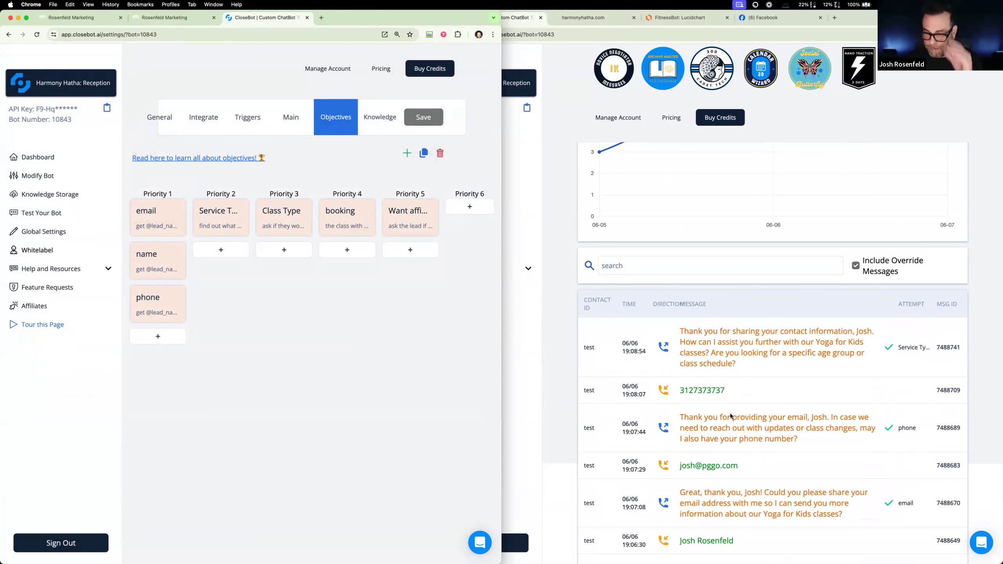
pyautogui.click(545, 330)
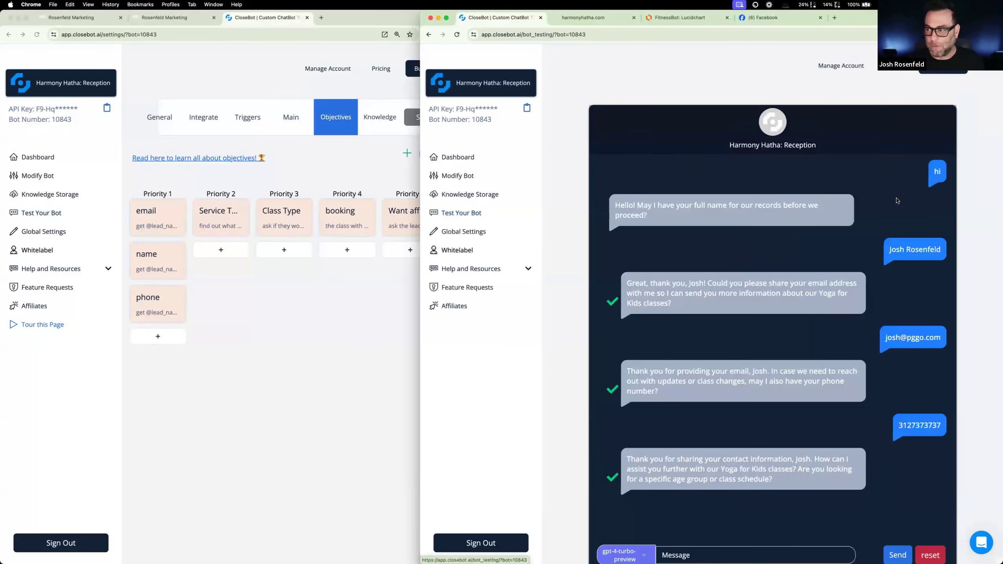
pyautogui.scroll(-3, 790, 395)
pyautogui.click(929, 440)
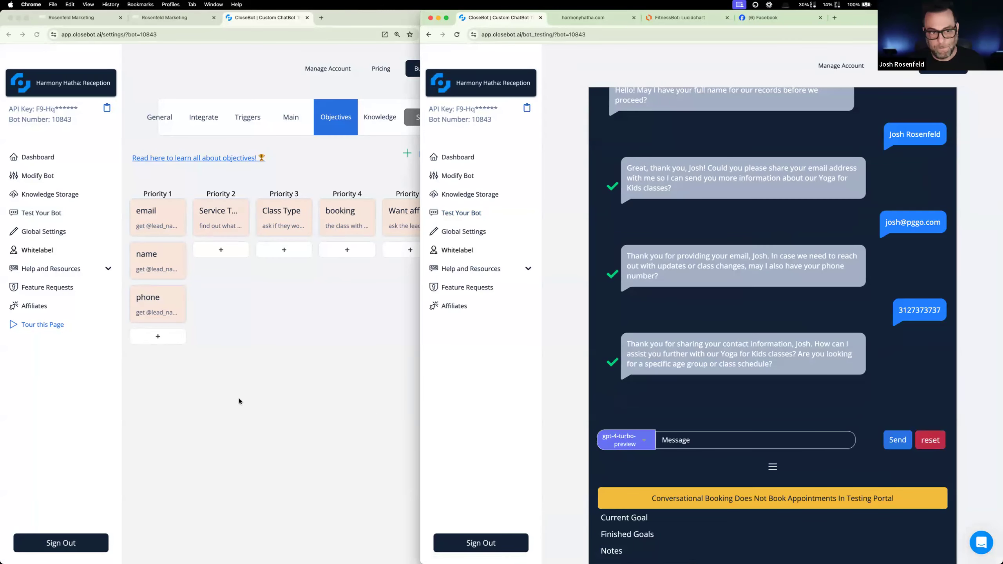
# - Check the contact field placeholders in the bot's Main settings and look at its Triggers settings
pyautogui.click(267, 353)
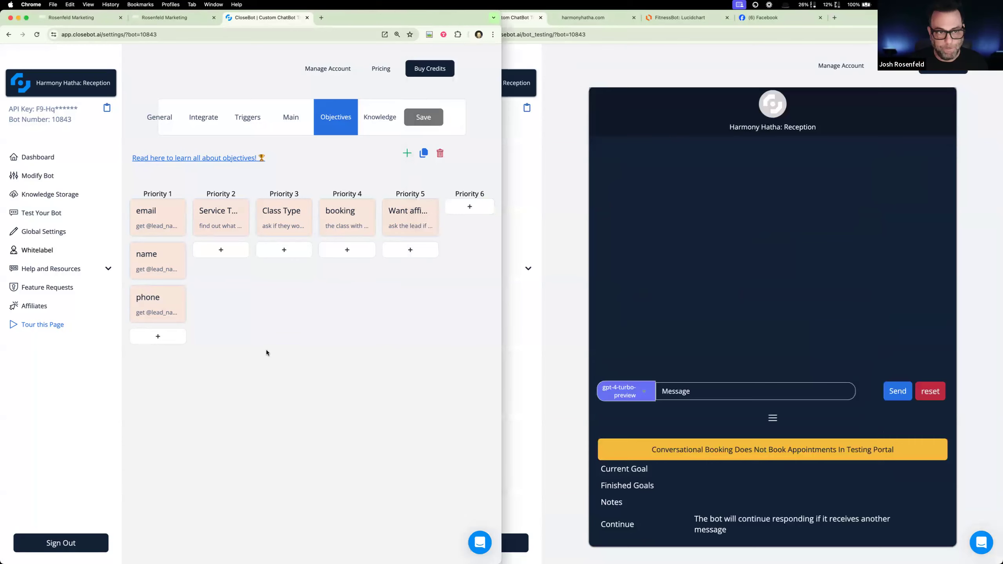
pyautogui.click(281, 121)
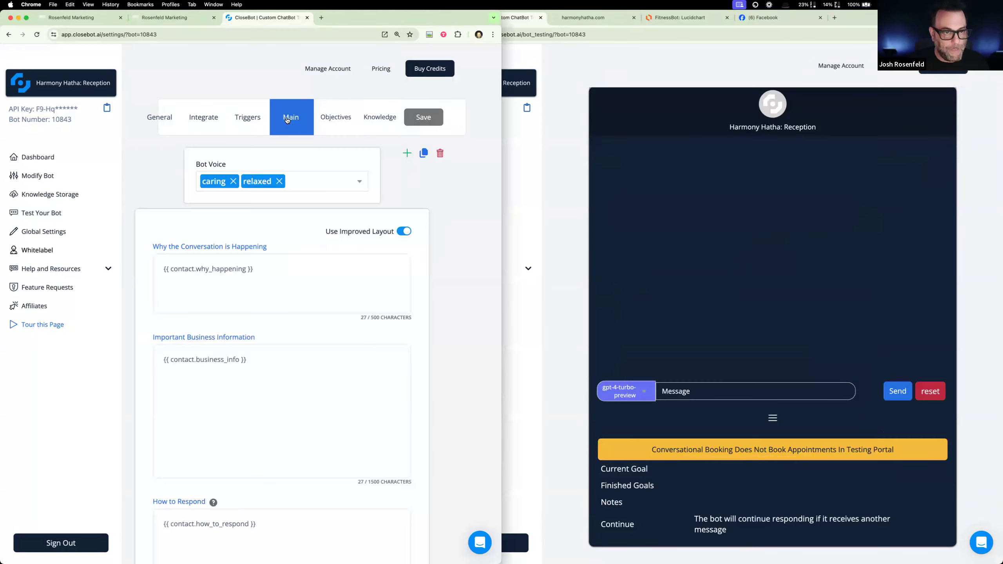
pyautogui.click(249, 121)
# - Switch to the Rosenfeld Marketing agency dashboard and open the Harmony Hatha sub-account
pyautogui.click(146, 19)
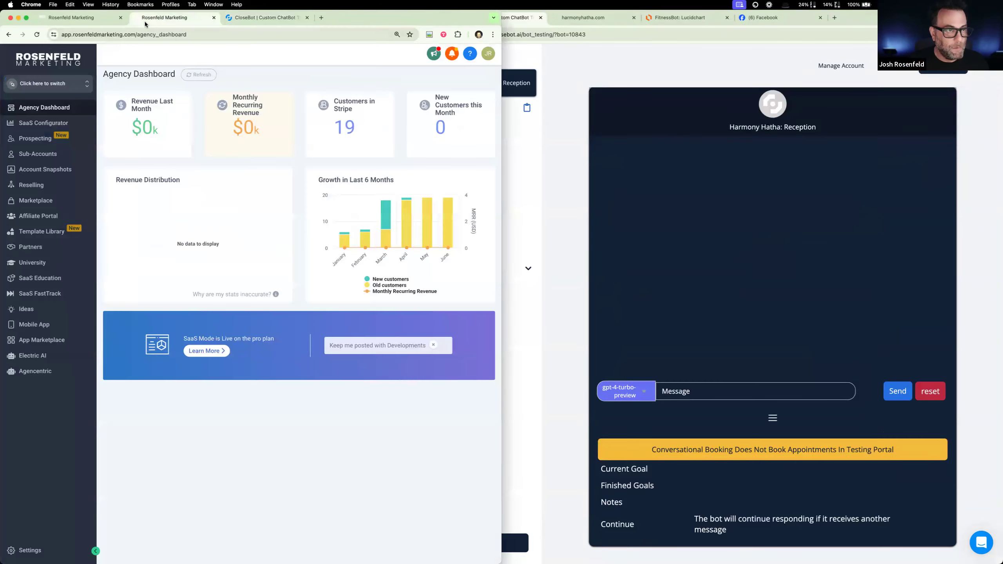
pyautogui.click(61, 85)
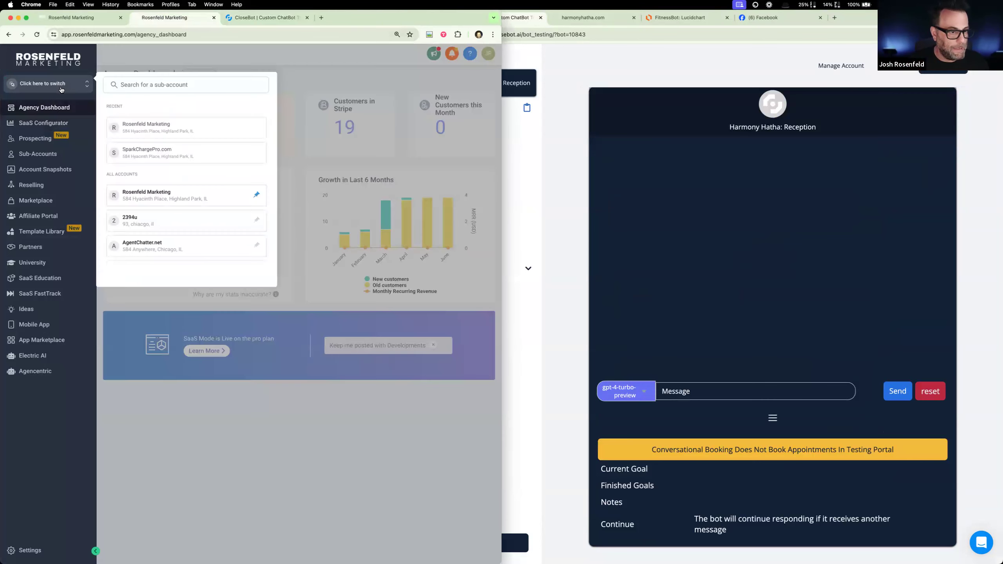
pyautogui.scroll(-3, 201, 225)
pyautogui.scroll(-4, 201, 225)
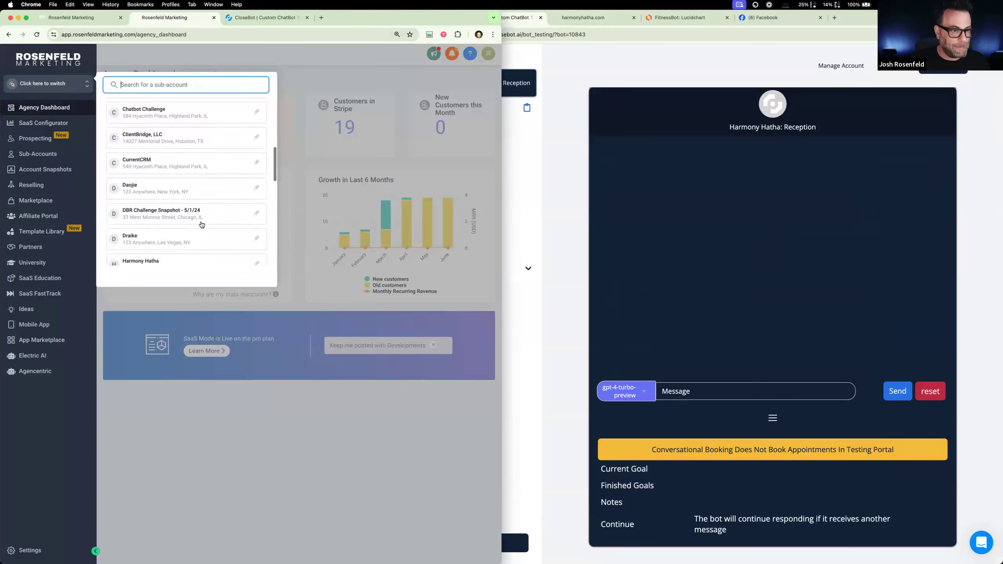
pyautogui.click(179, 445)
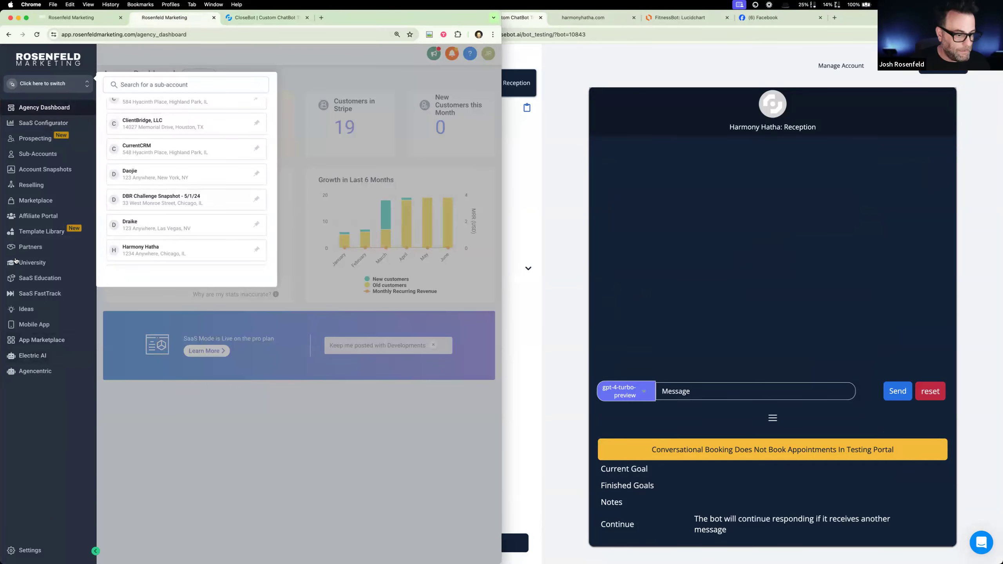
pyautogui.scroll(-2, 176, 166)
pyautogui.click(170, 180)
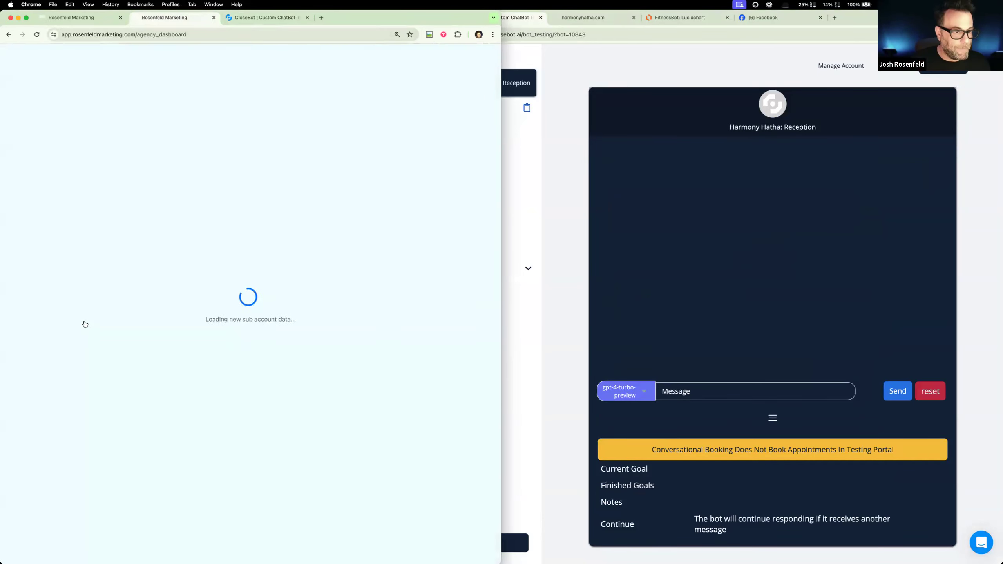
# - Open the sub-account's custom fields and list only those in the FitnessBot folder
pyautogui.click(33, 549)
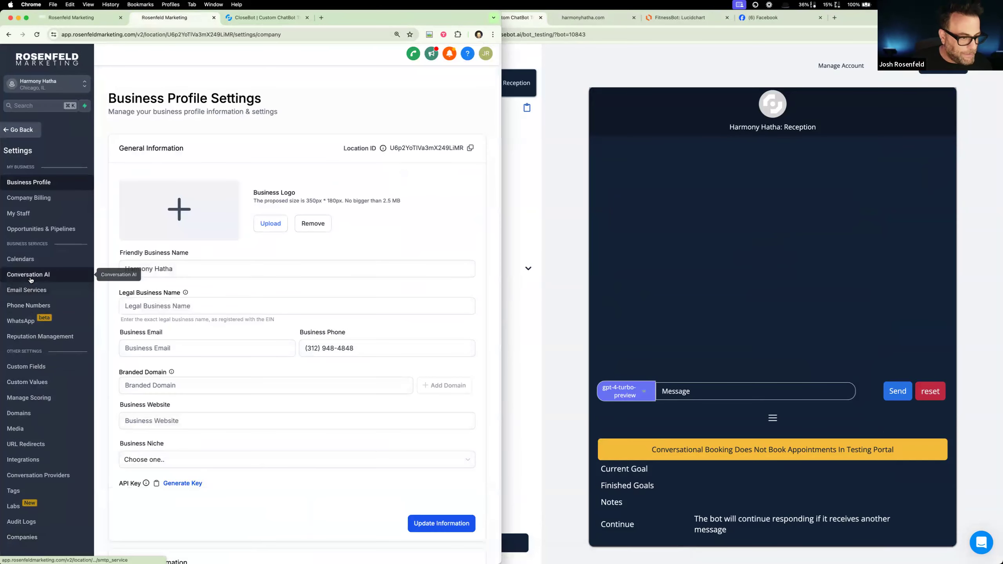
pyautogui.click(38, 372)
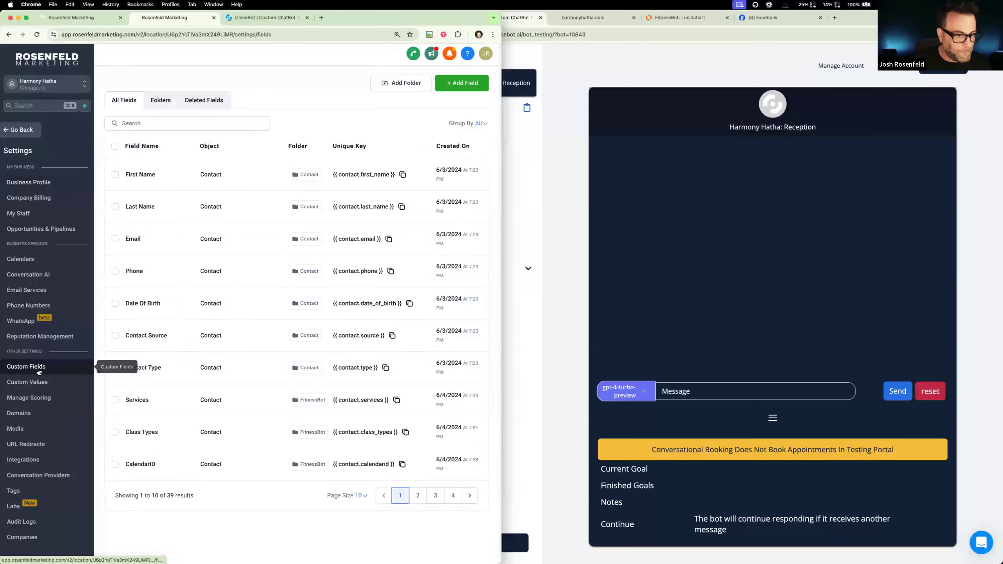
pyautogui.click(417, 496)
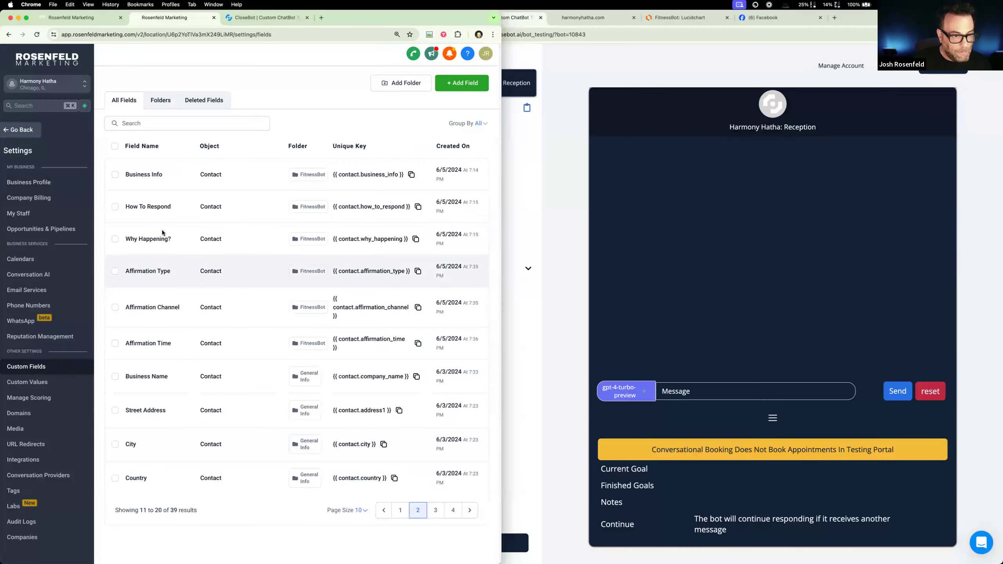
pyautogui.click(411, 175)
pyautogui.click(321, 175)
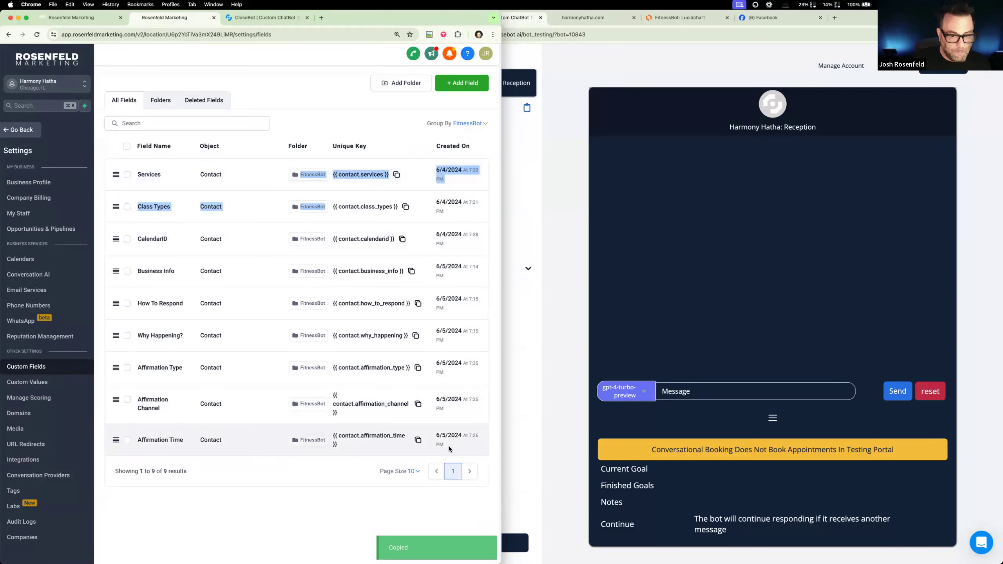
pyautogui.click(339, 470)
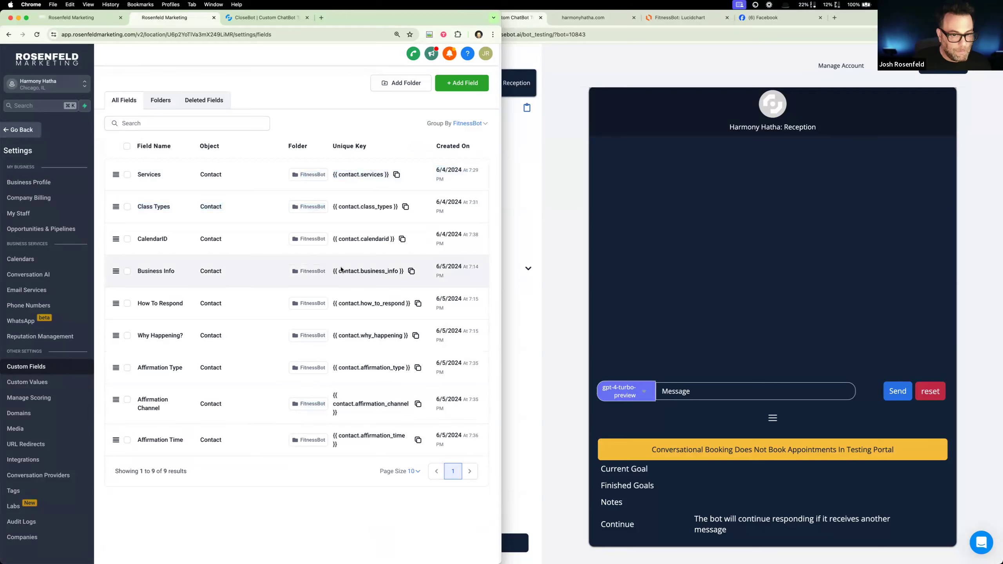
# - Open the Business Info custom field for editing, read through its prefill text, and close it without saving
pyautogui.click(128, 271)
pyautogui.click(166, 147)
pyautogui.click(220, 148)
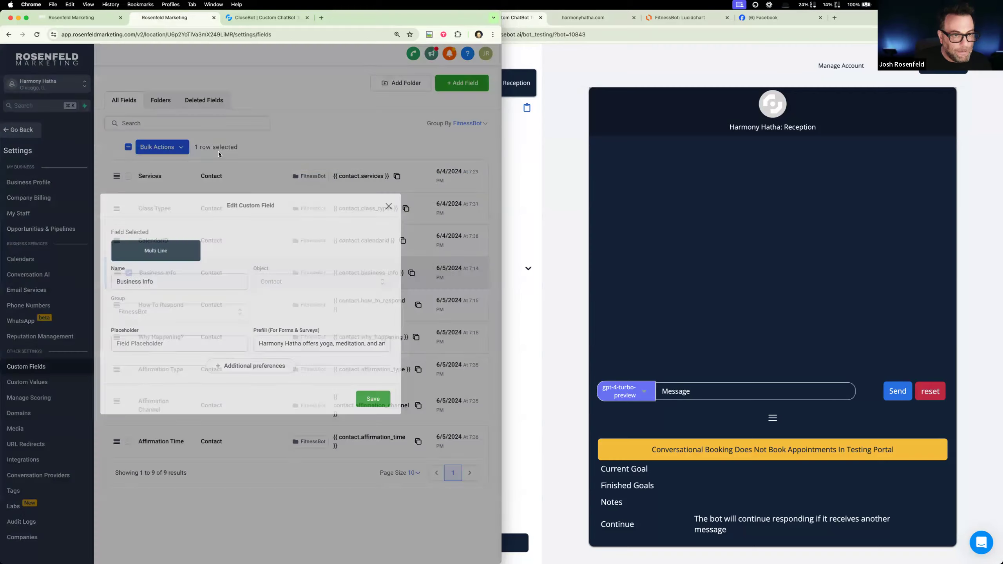
pyautogui.moveTo(316, 343); pyautogui.dragTo(390, 345)
pyautogui.press('Right')
pyautogui.press('Right')
pyautogui.press('Right')
pyautogui.press('Right')
pyautogui.press('Right')
pyautogui.press('Right')
pyautogui.press('Right')
pyautogui.press('Right')
pyautogui.press('Right')
pyautogui.press('Right')
pyautogui.press('Right')
pyautogui.press('Right')
pyautogui.press('Right')
pyautogui.press('Right')
pyautogui.press('Right')
pyautogui.press('Right')
pyautogui.press('Right')
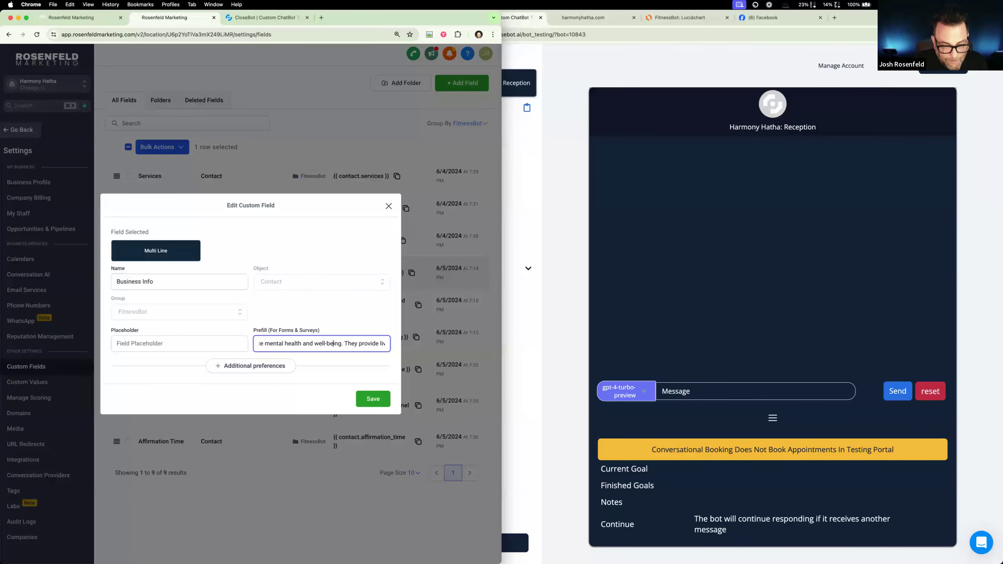
pyautogui.press('Right')
pyautogui.press('Right')
pyautogui.press('Right')
pyautogui.press('Right')
pyautogui.press('Right')
pyautogui.press('Right')
pyautogui.press('Right')
pyautogui.press('Right')
pyautogui.press('Right')
pyautogui.press('Right')
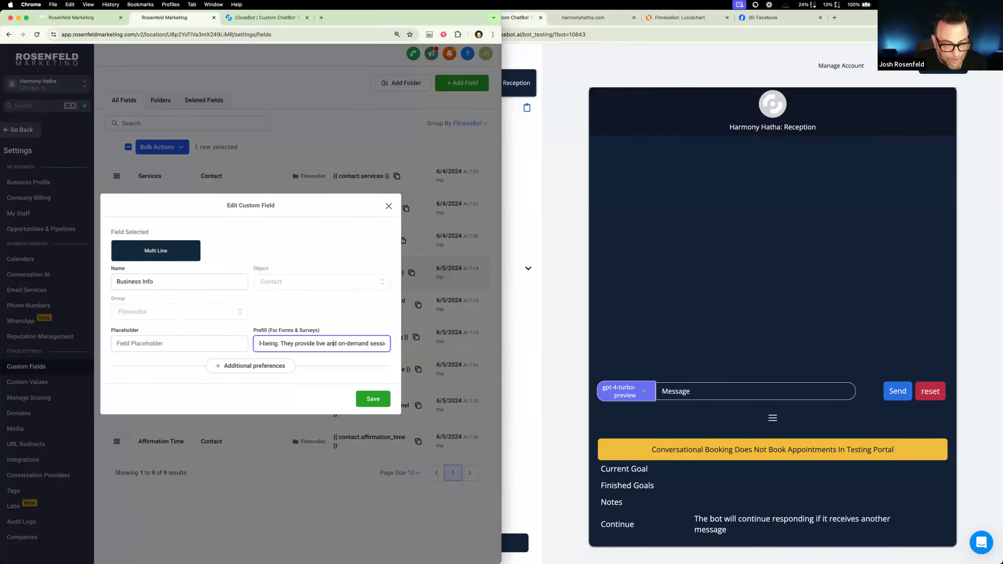
pyautogui.click(389, 206)
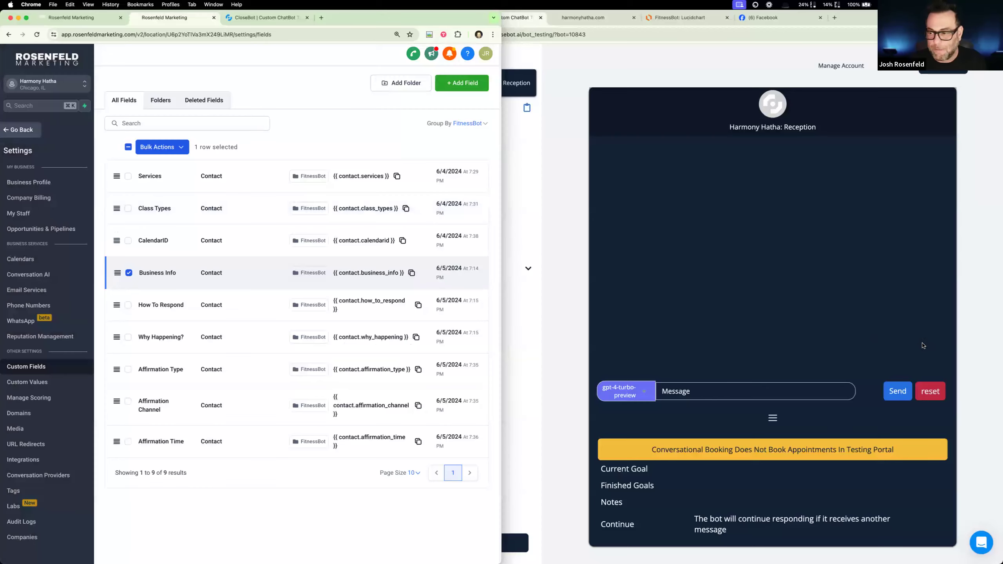
# - In the CloseBot test chat, send "hi" and answer the bot's question with the contact's name
pyautogui.click(753, 343)
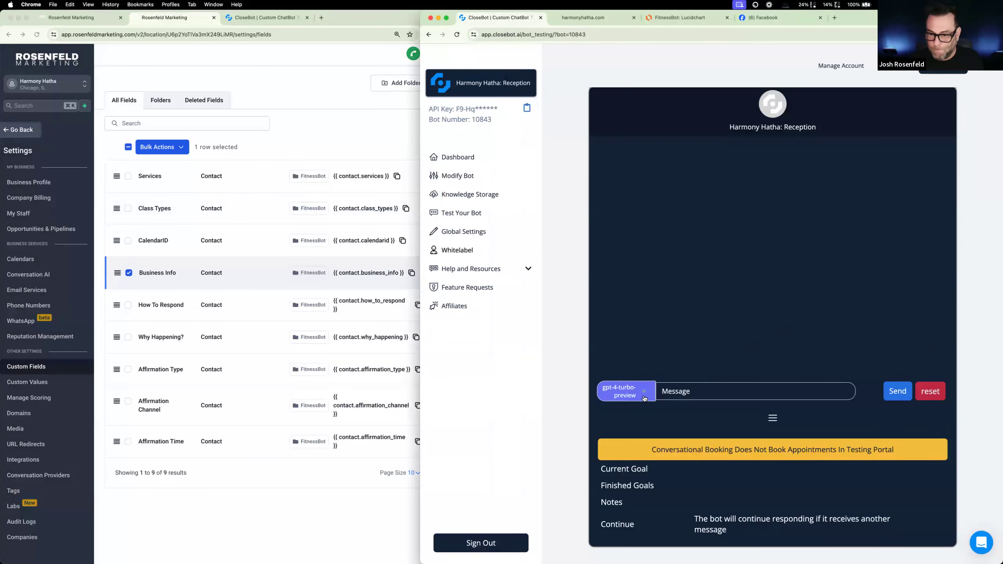
pyautogui.write('hi')
pyautogui.press('Return')
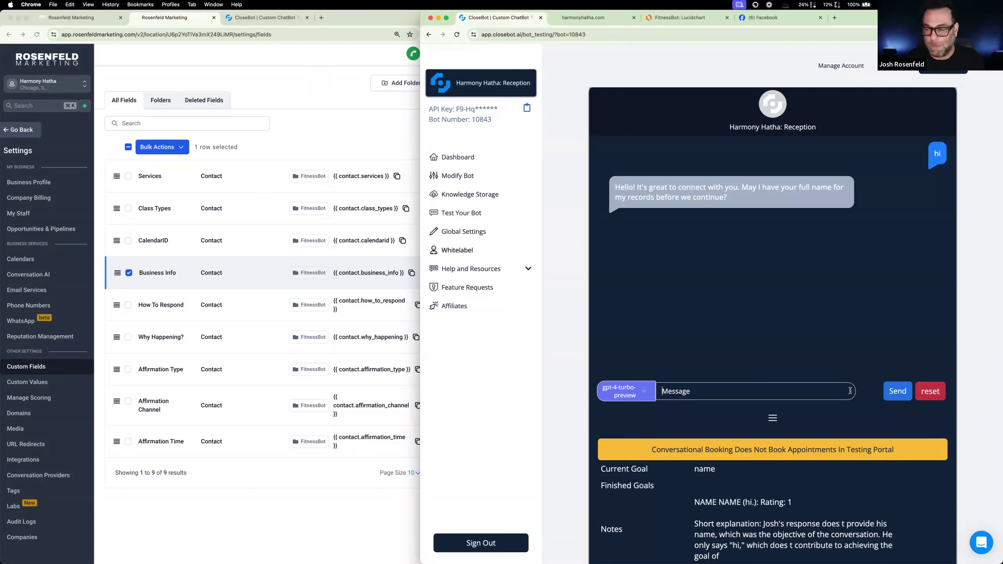
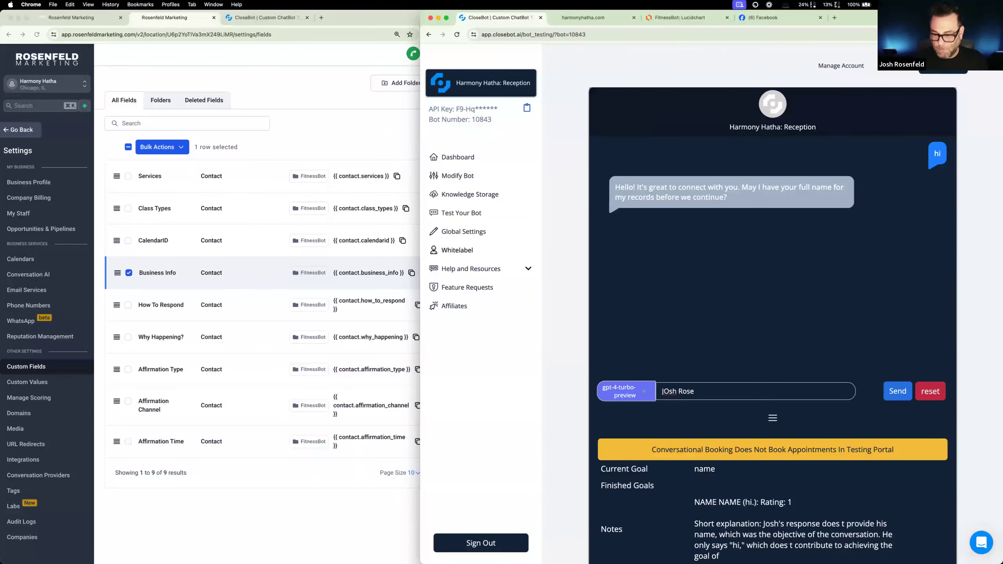
pyautogui.press('Return')
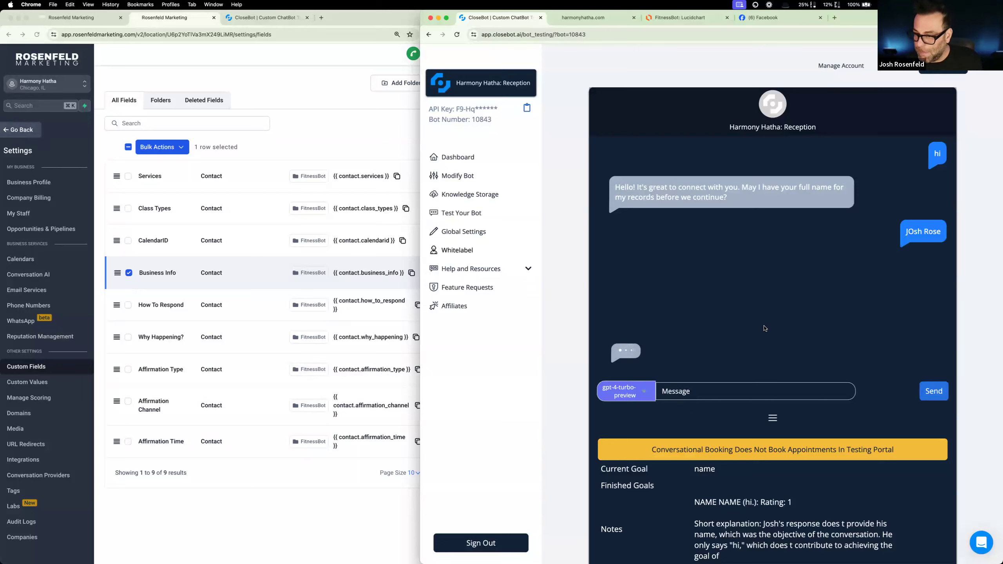
# - Deselect the Business Info field, leave the Harmony Hatha settings, and open the sub-account's automation workflow list
pyautogui.click(233, 533)
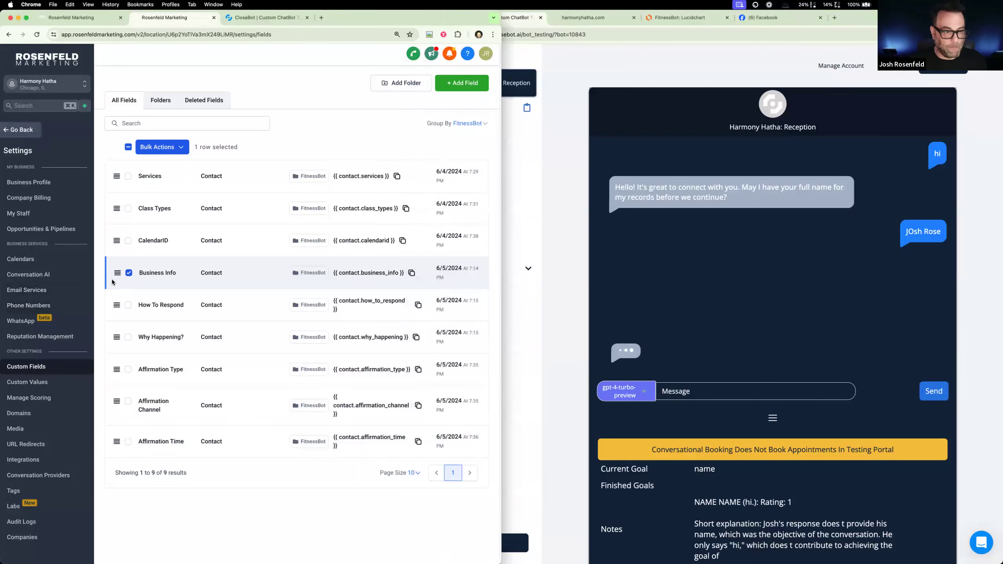
pyautogui.click(129, 273)
pyautogui.click(29, 132)
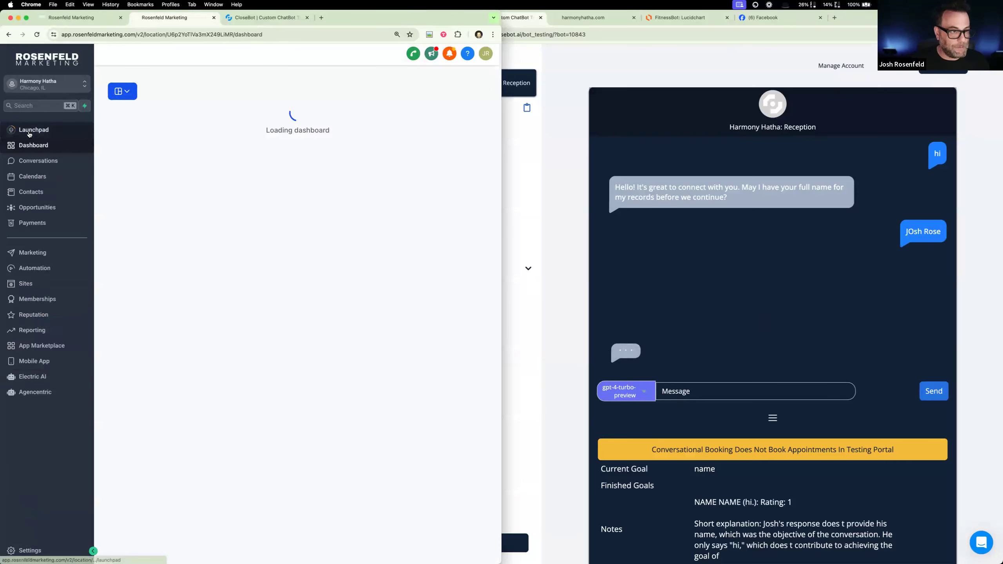
pyautogui.click(52, 273)
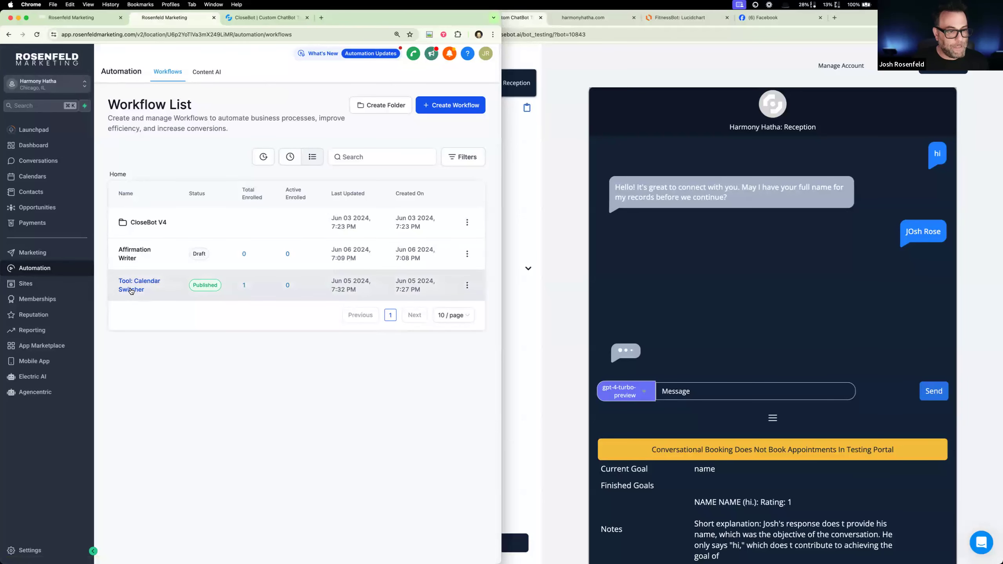
# - Allow contacts to re-enter the Tool: Calendar Switcher workflow, save the change, and return to the workflow list
pyautogui.click(131, 290)
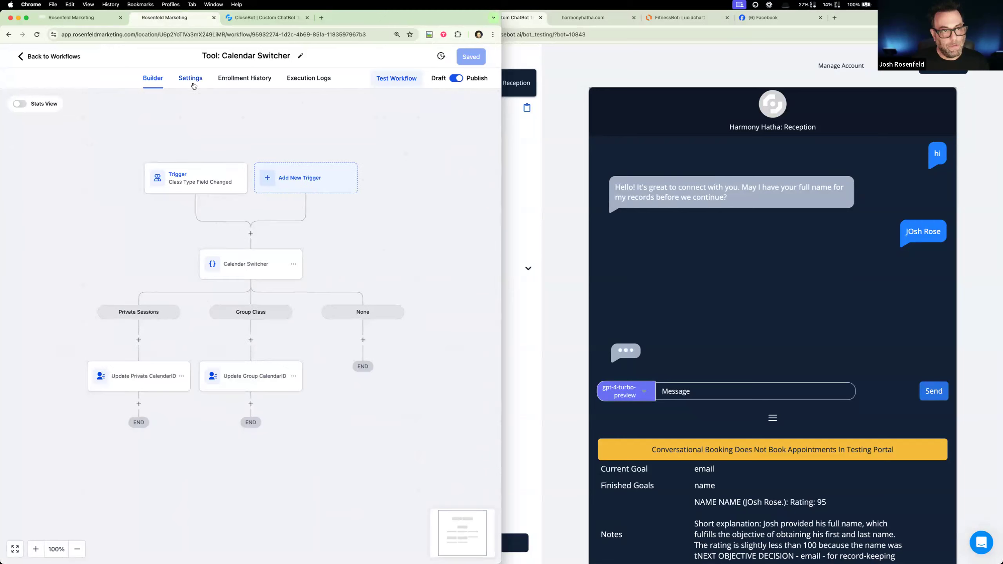
pyautogui.click(192, 81)
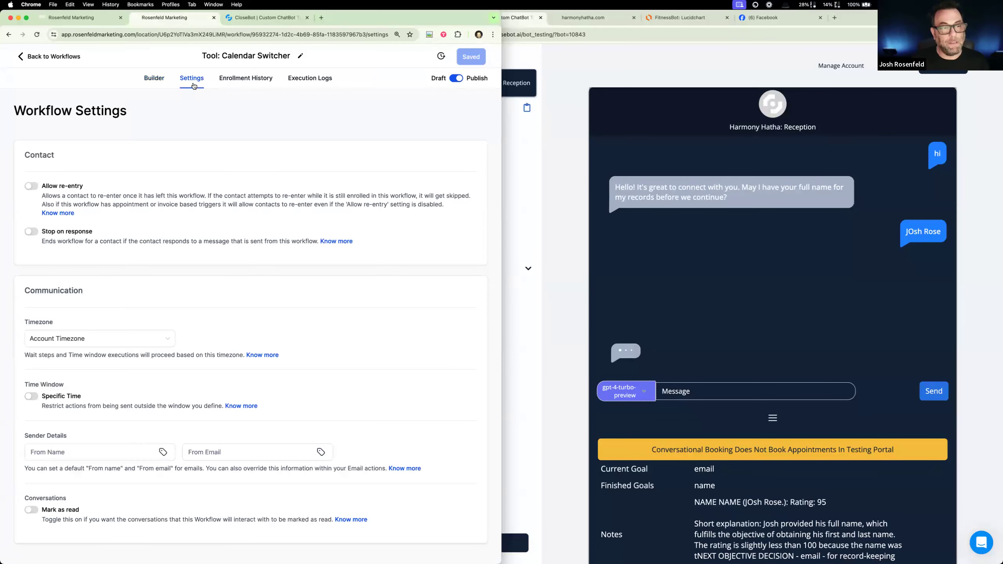
pyautogui.click(51, 57)
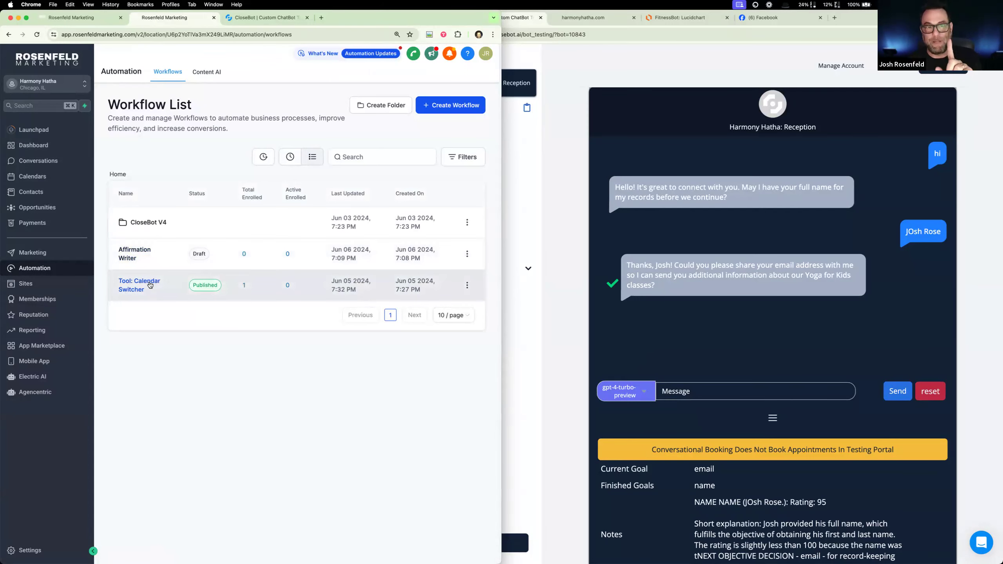
pyautogui.click(150, 285)
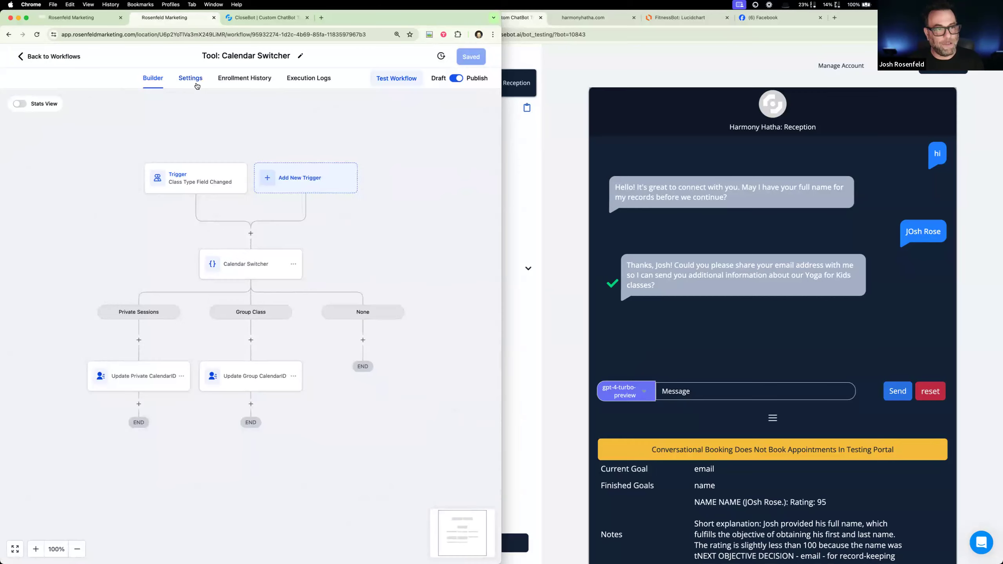
pyautogui.click(190, 79)
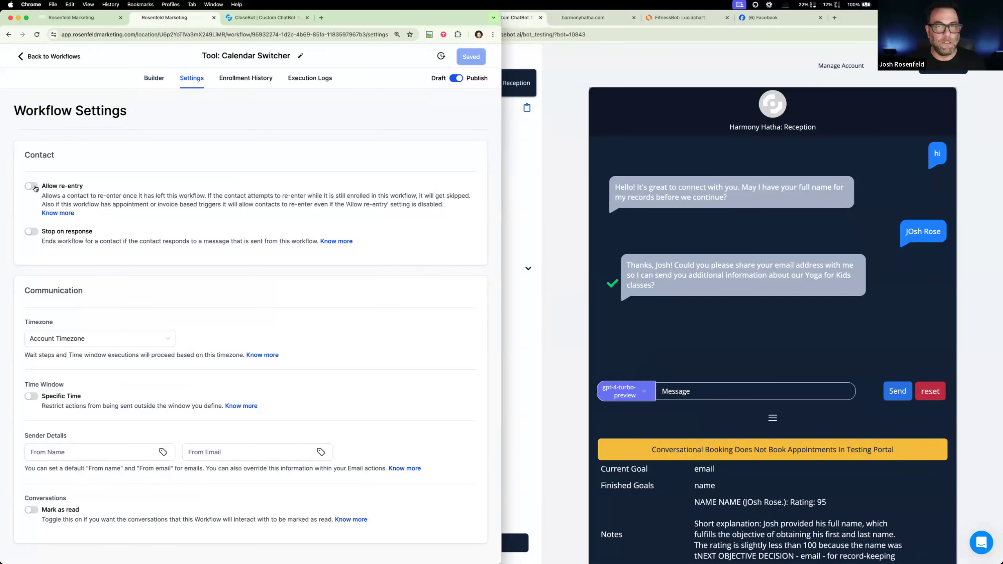
pyautogui.click(31, 186)
pyautogui.click(476, 58)
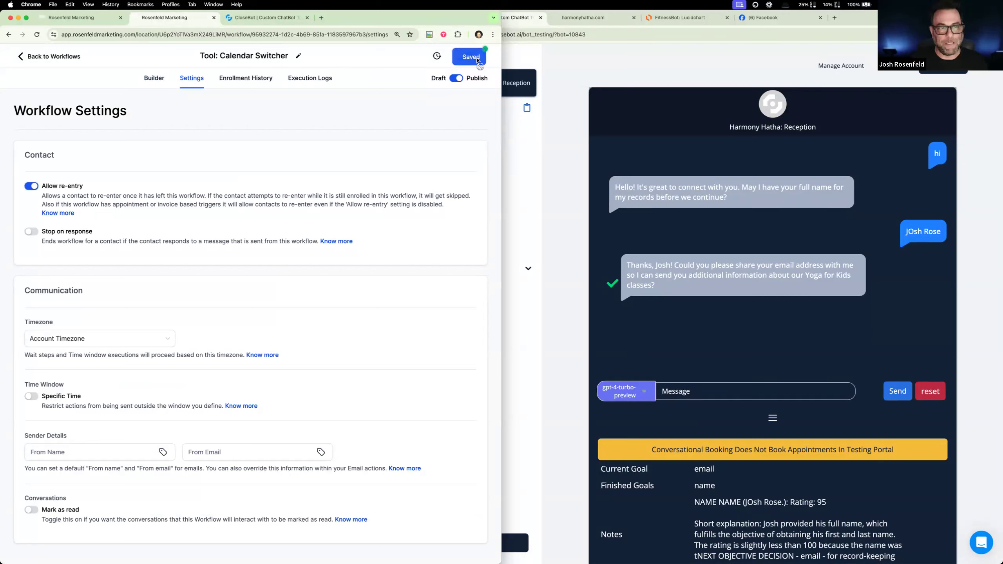
pyautogui.click(26, 58)
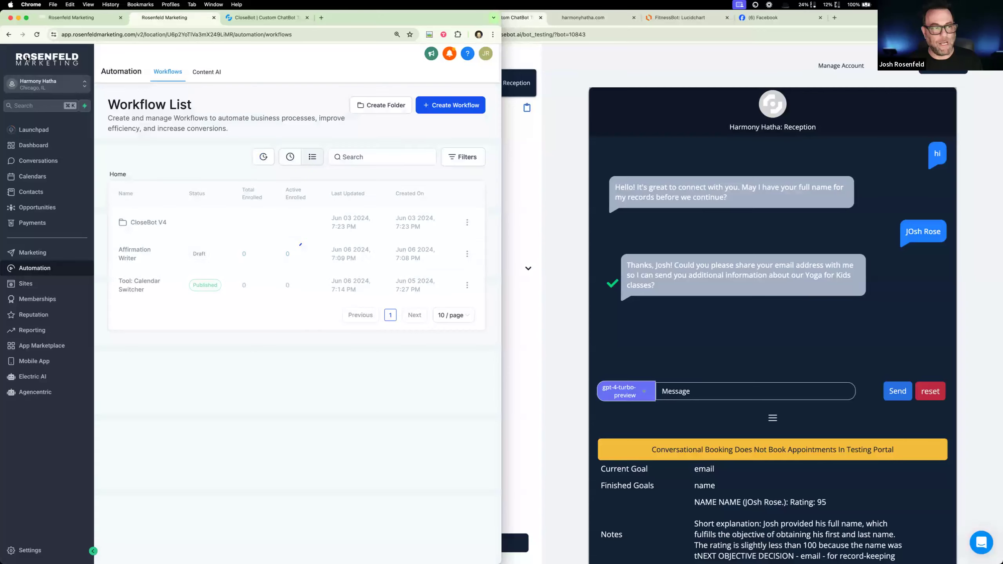
# - Open the Affirmation Writer workflow, and review the goal and rating notes below the Reception bot's test chat
pyautogui.click(134, 253)
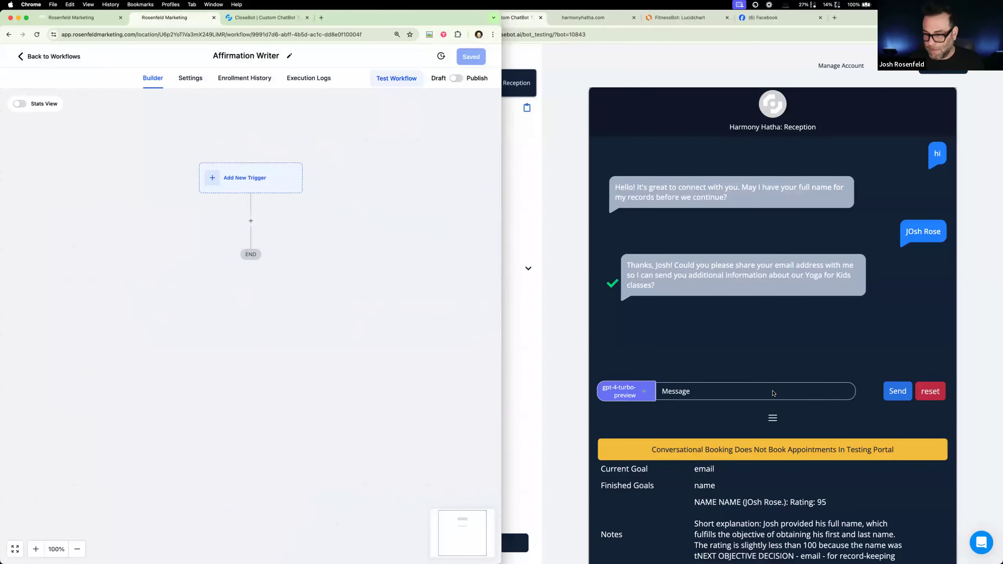
pyautogui.click(773, 391)
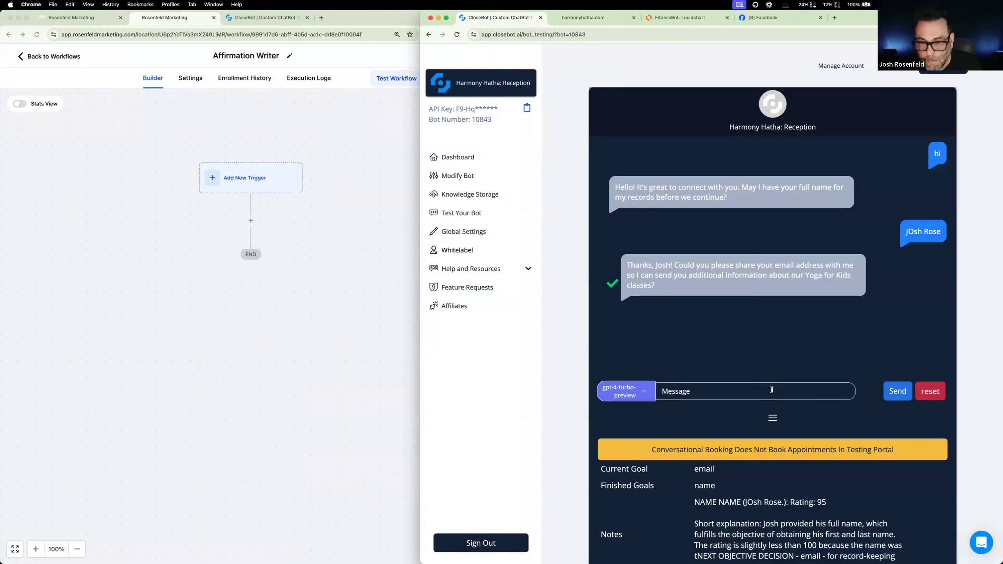
pyautogui.scroll(-3, 780, 455)
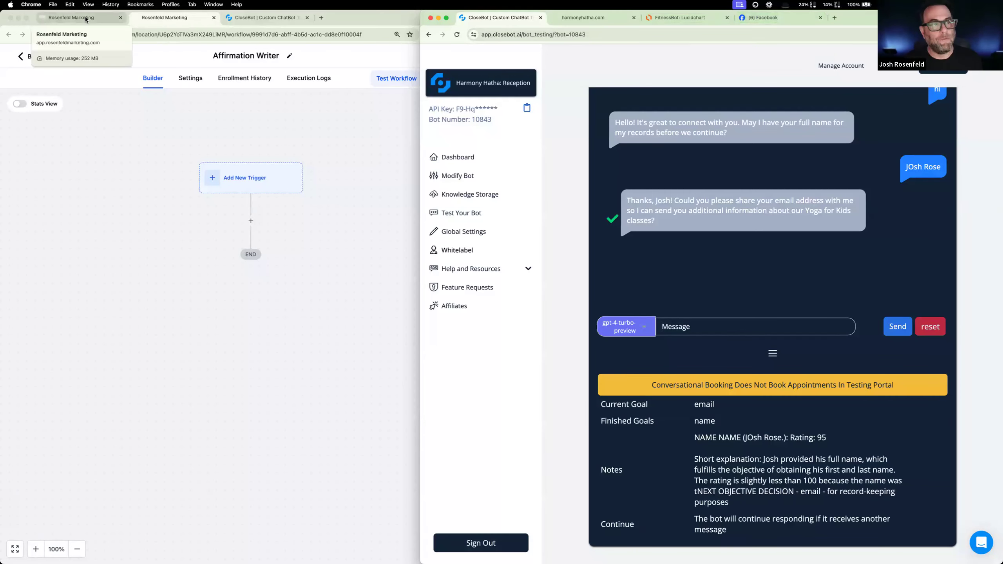
# - Switch to Facebook, open the managed AmpMagnet page, and start a message chat with it
pyautogui.click(764, 18)
pyautogui.click(471, 99)
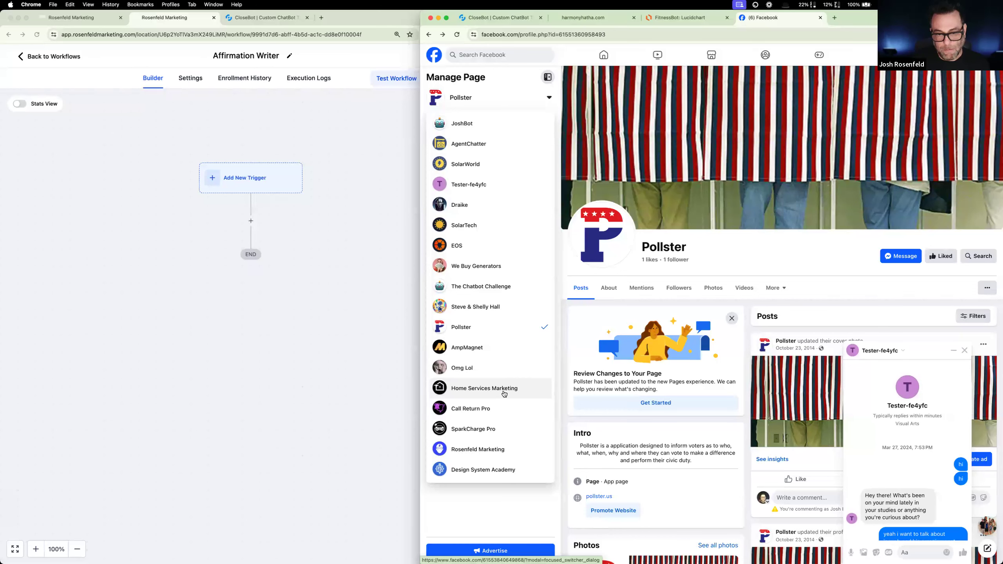
pyautogui.click(488, 349)
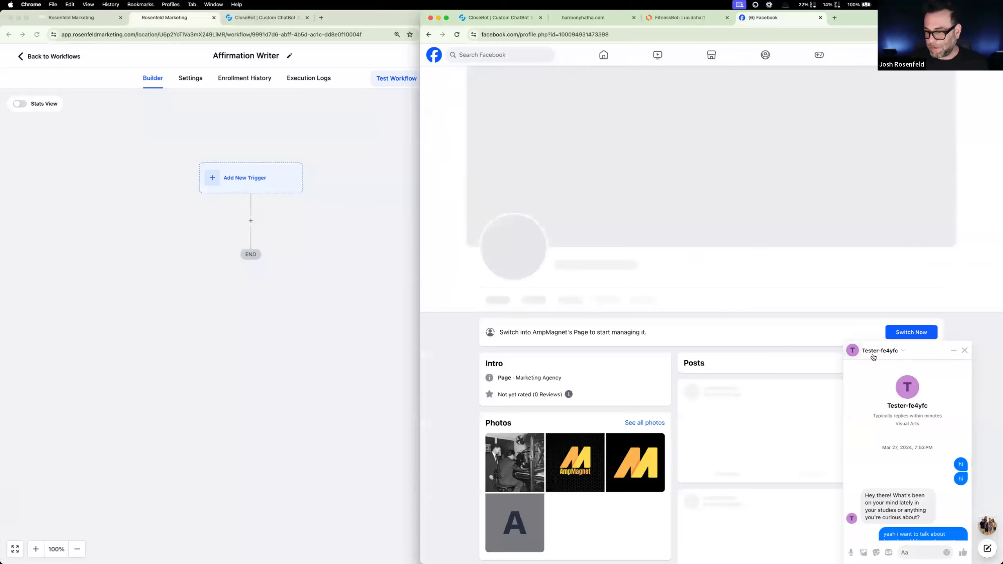
pyautogui.click(885, 278)
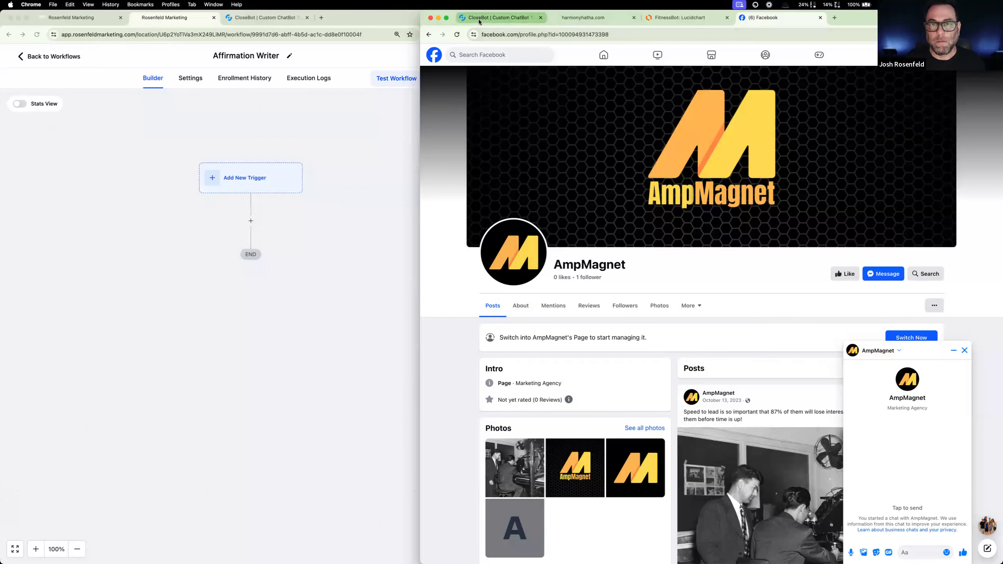
# - Leave the Affirmation Writer workflow and open the integrations settings of the Harmony Hatha sub-account
pyautogui.click(75, 18)
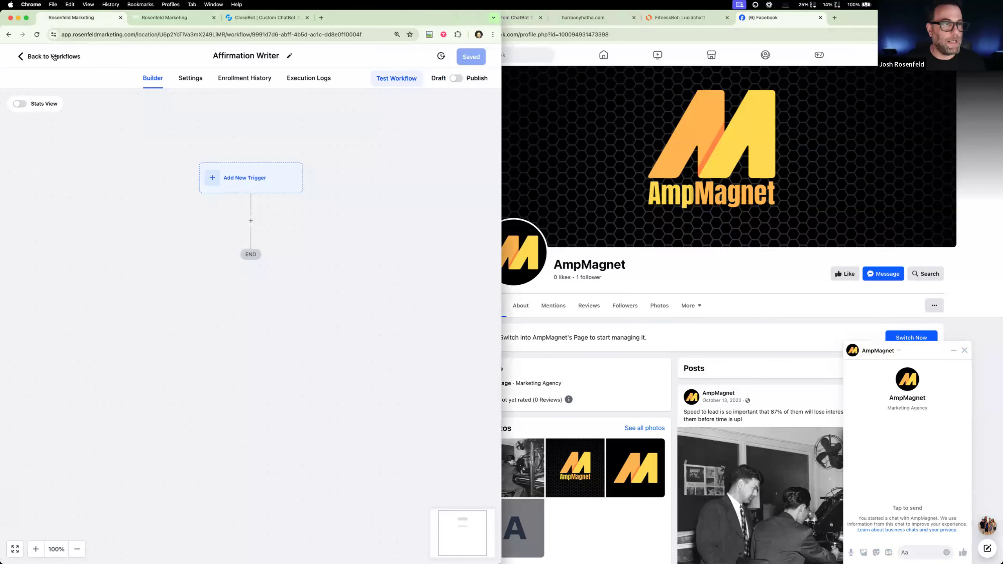
pyautogui.click(52, 57)
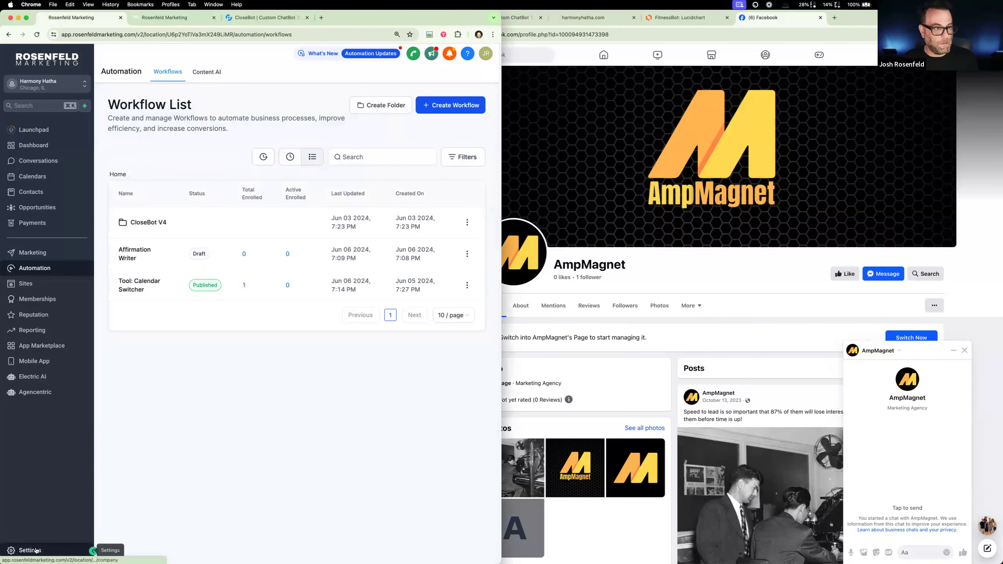
pyautogui.click(35, 551)
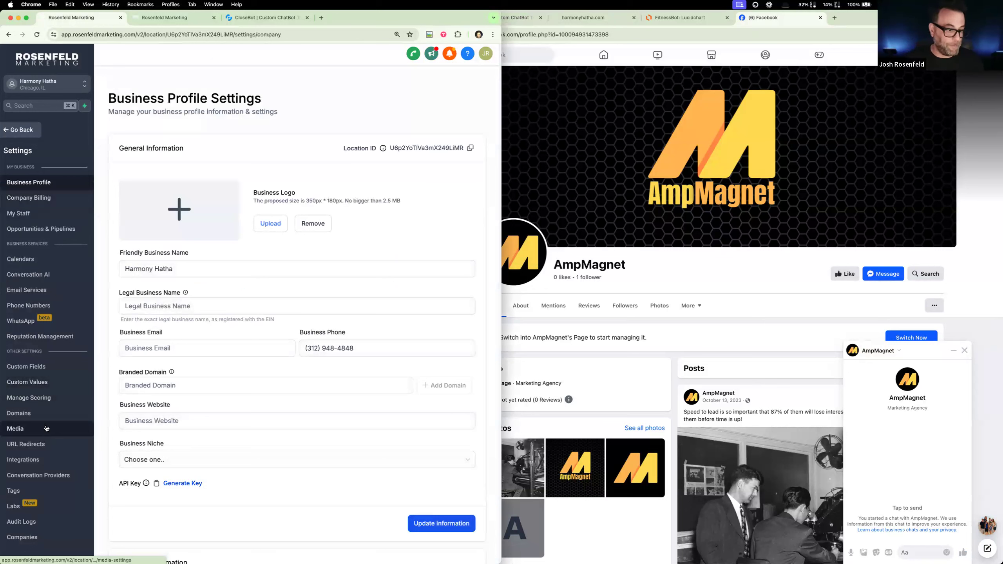
pyautogui.click(38, 460)
# - Connect the AmpMagnet Facebook page to the Harmony Hatha location
pyautogui.click(260, 173)
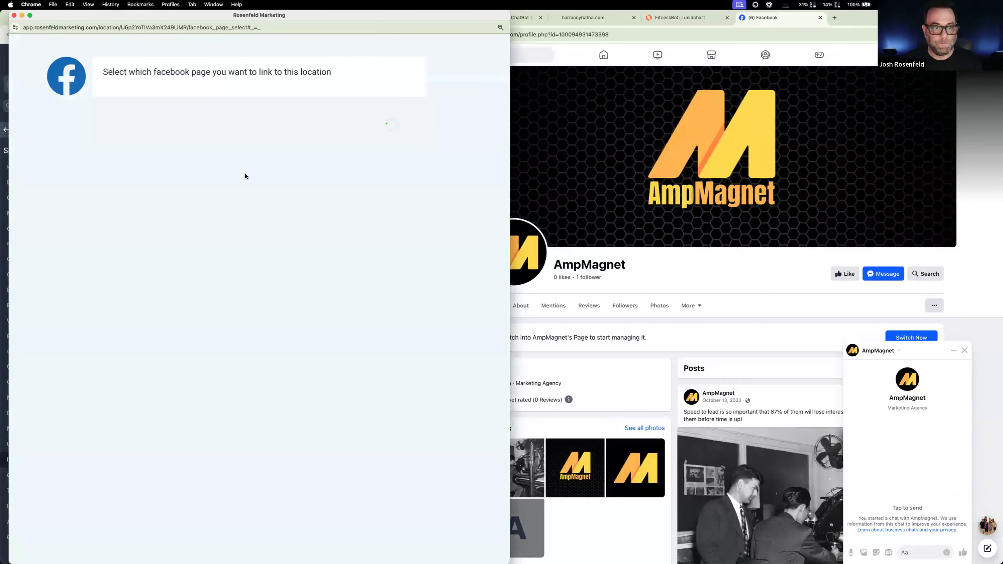
pyautogui.click(283, 96)
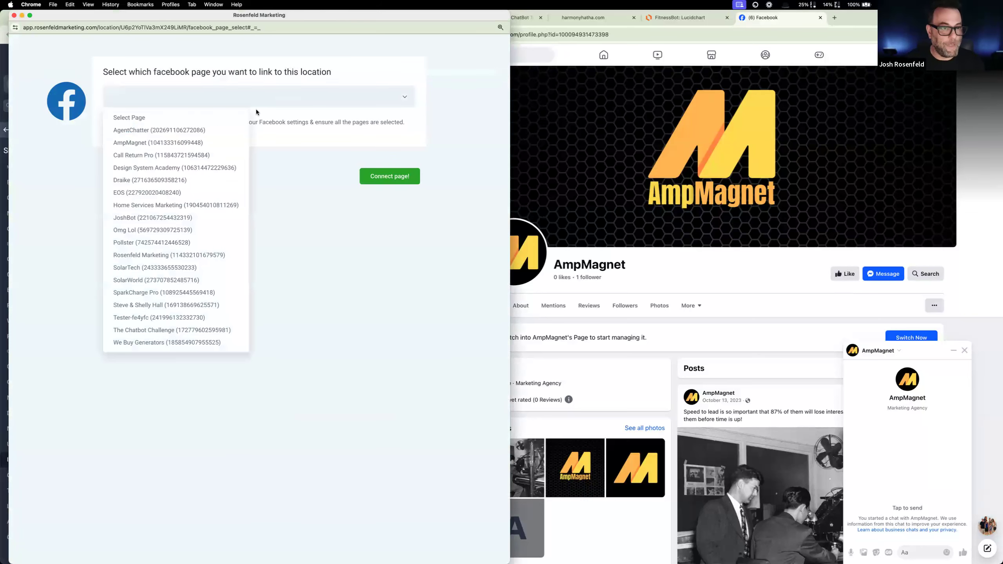
pyautogui.click(179, 143)
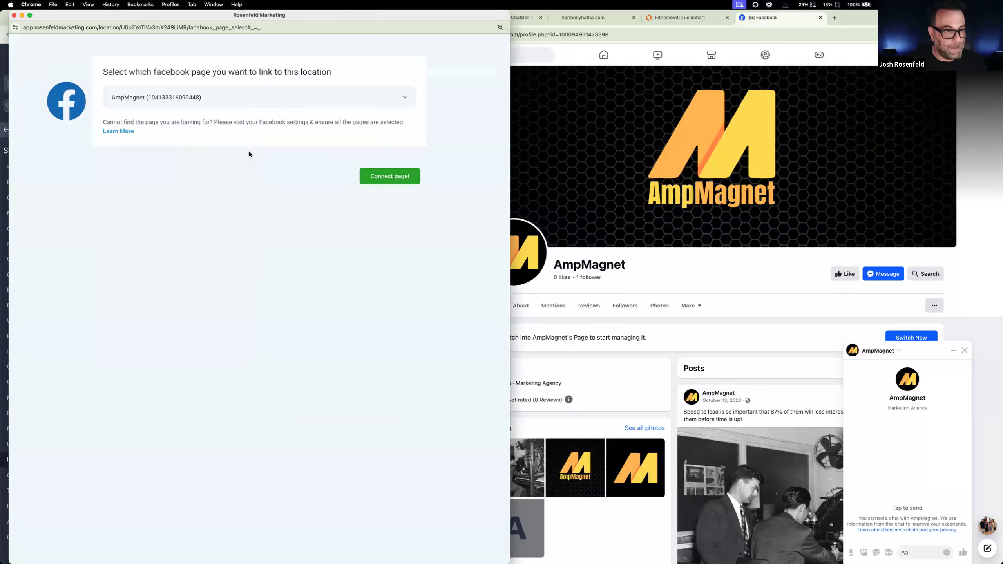
pyautogui.click(271, 93)
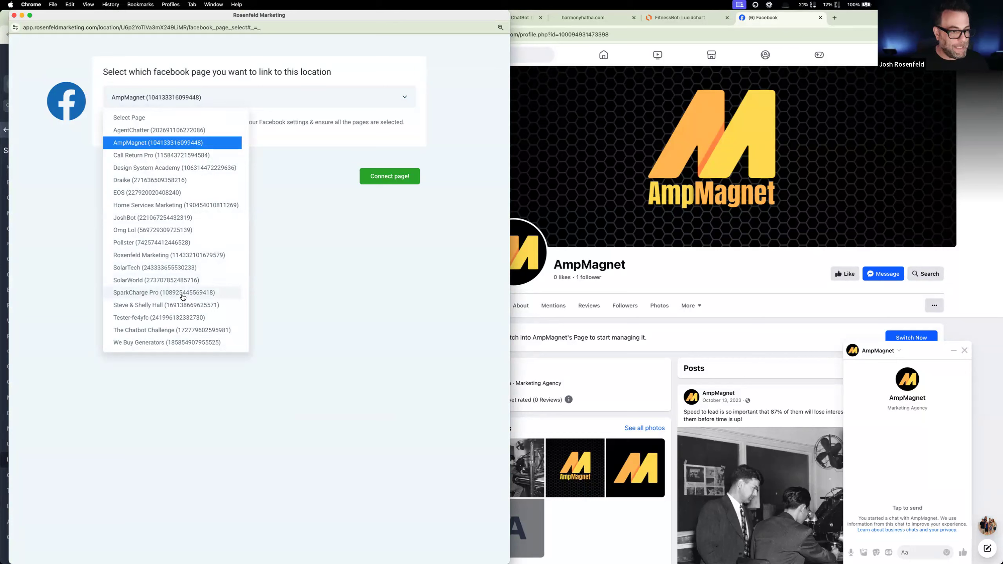
pyautogui.click(335, 189)
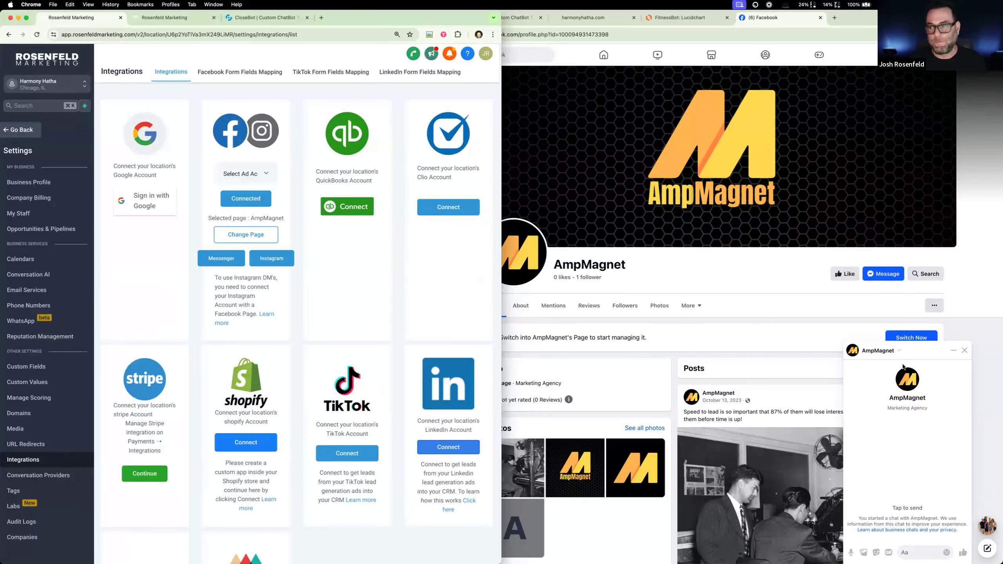
# - Send "hi" to AmpMagnet in the Facebook message chat
pyautogui.click(894, 453)
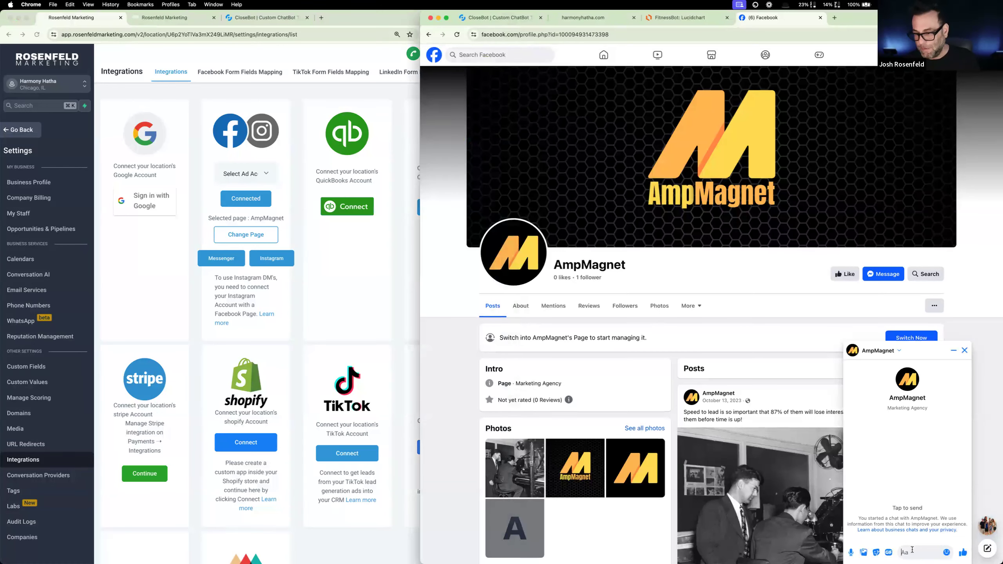
pyautogui.write('hi')
pyautogui.press('Return')
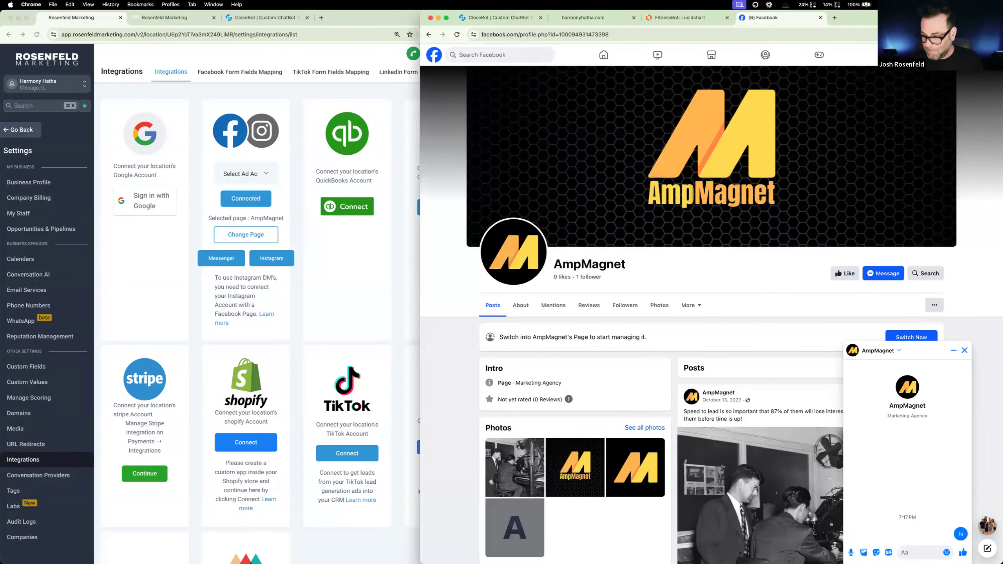
# - Shrink the Facebook browser window to a narrow size and place it directly beside the Rosenfeld Marketing window
pyautogui.moveTo(866, 17)
pyautogui.mouseDown()
pyautogui.moveTo(865, 146)
pyautogui.moveTo(864, 32)
pyautogui.mouseUp()
pyautogui.moveTo(417, 185); pyautogui.dragTo(712, 207)
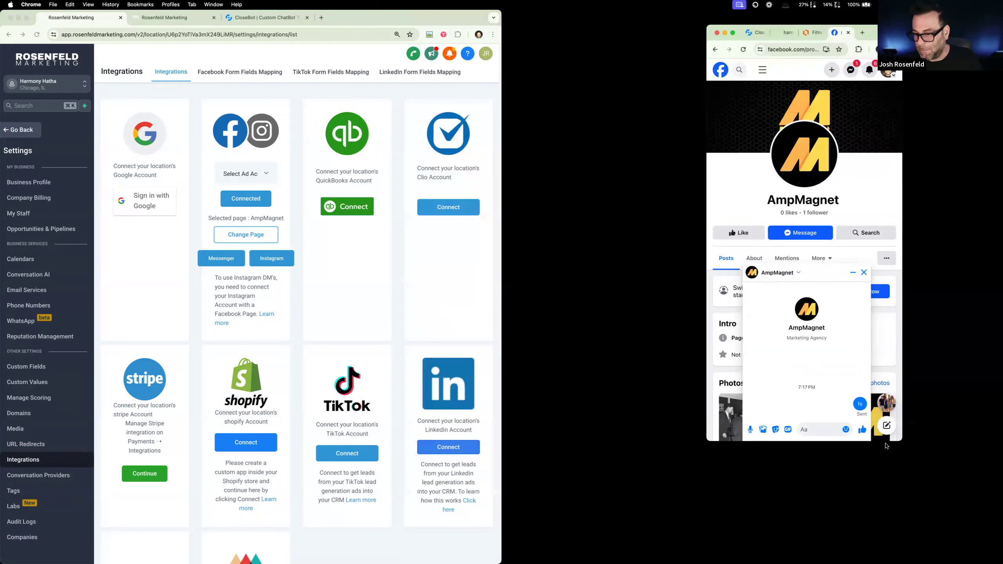
pyautogui.moveTo(883, 358); pyautogui.dragTo(691, 339)
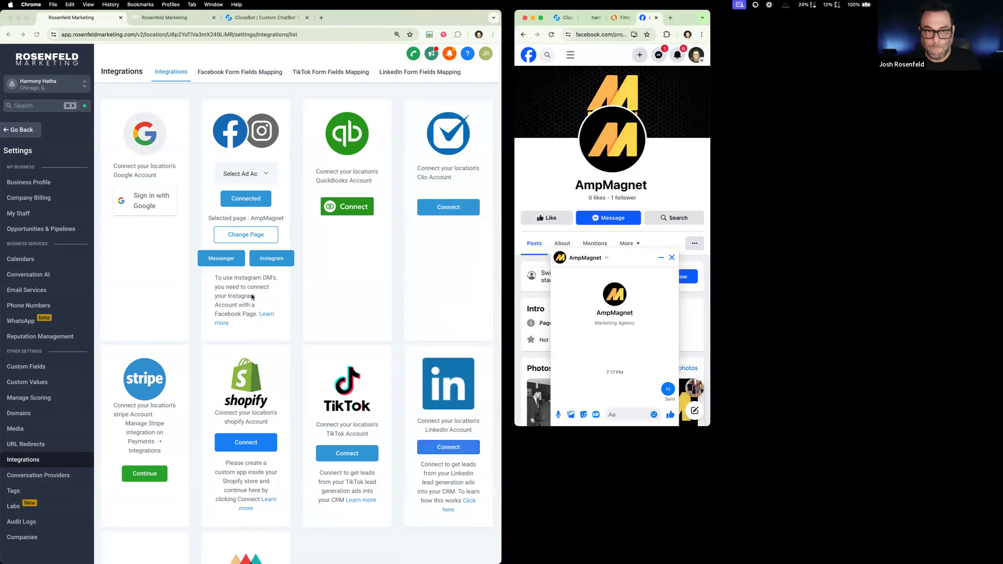
# - Reopen the Affirmation Writer workflow from the workflow list and split the second Rosenfeld Marketing tab into its own window
pyautogui.click(22, 129)
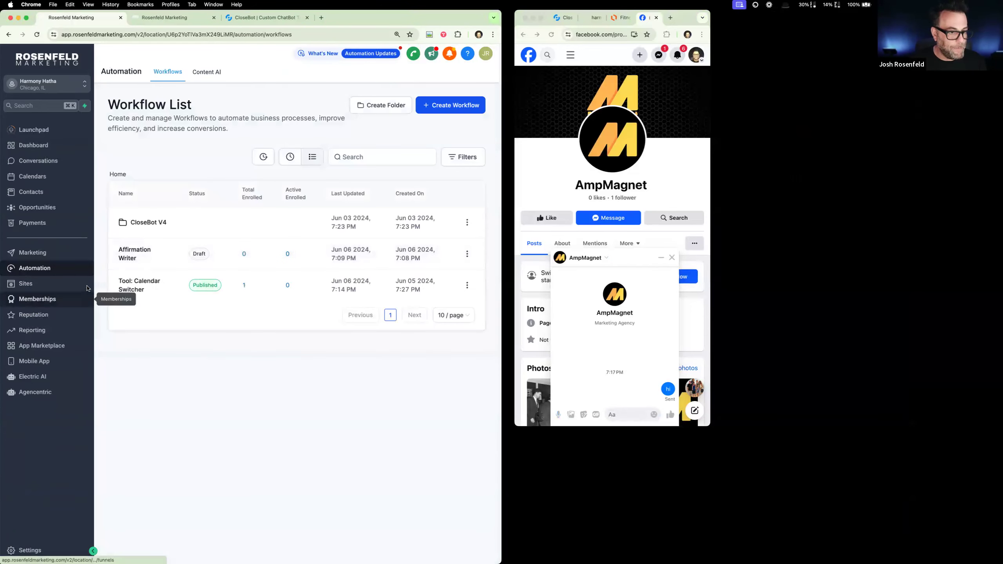
pyautogui.click(126, 256)
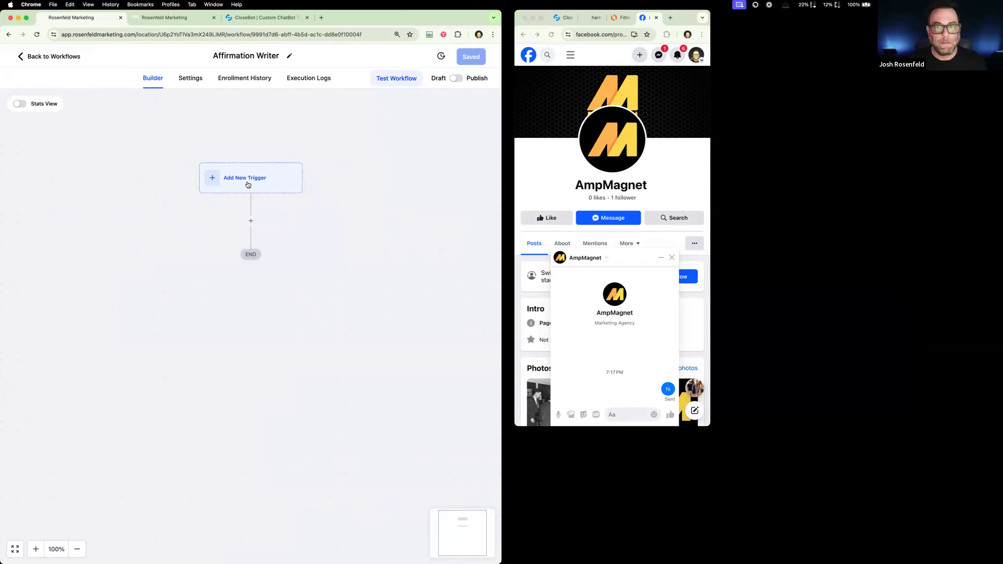
pyautogui.moveTo(167, 16); pyautogui.dragTo(836, 108)
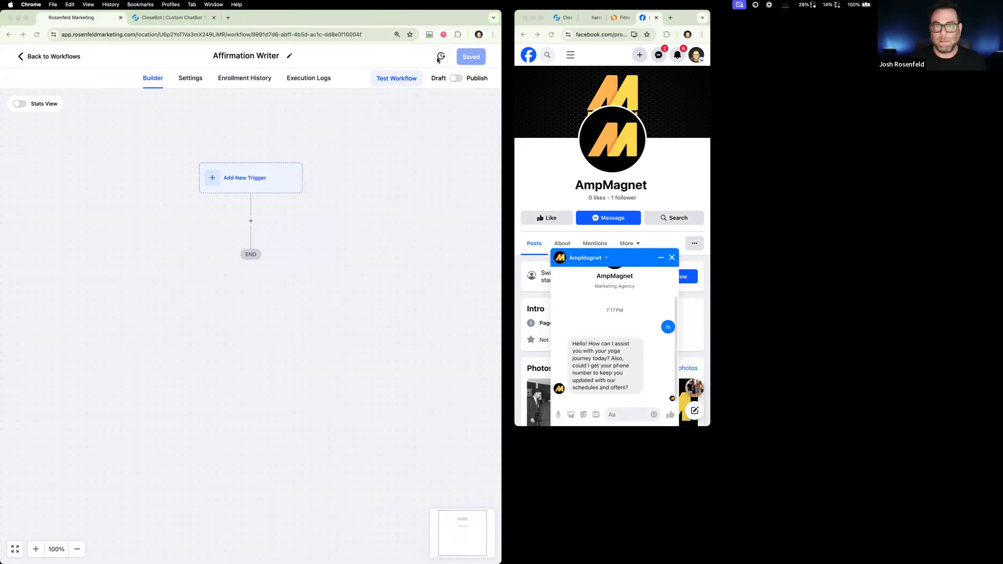
pyautogui.moveTo(640, 79); pyautogui.dragTo(381, 77)
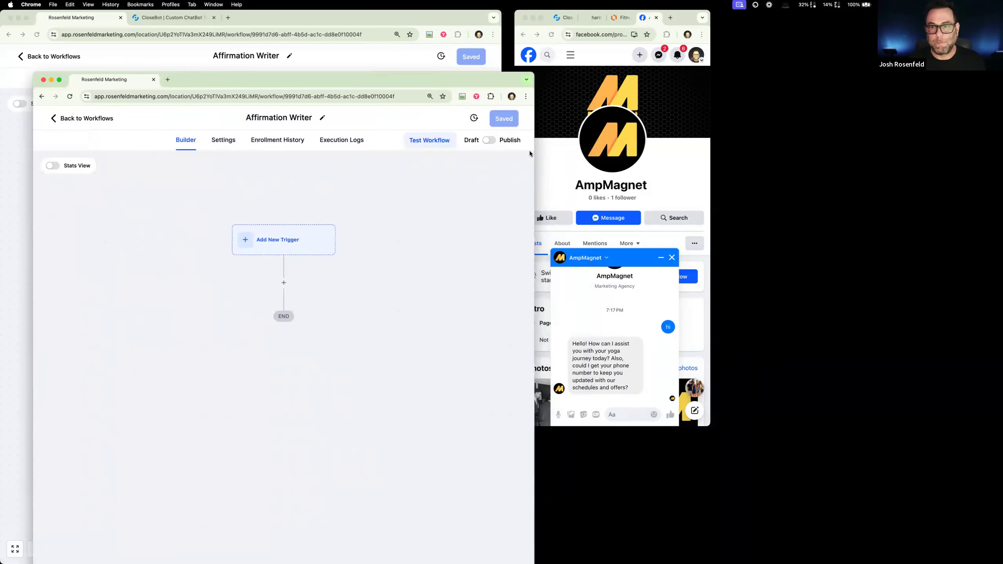
# - Answer the bot's question in the AmpMagnet chat by sending the contact's phone number
pyautogui.click(657, 386)
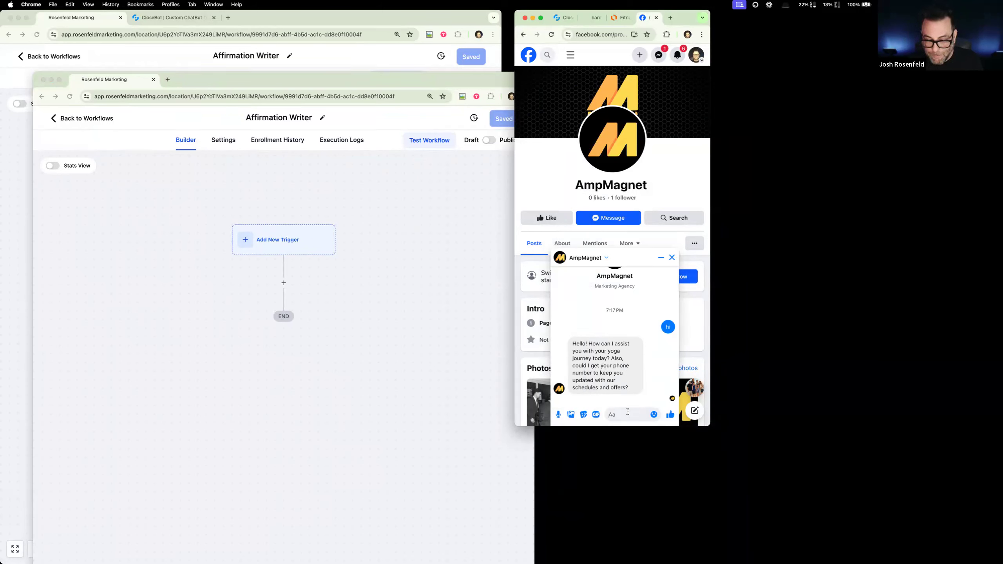
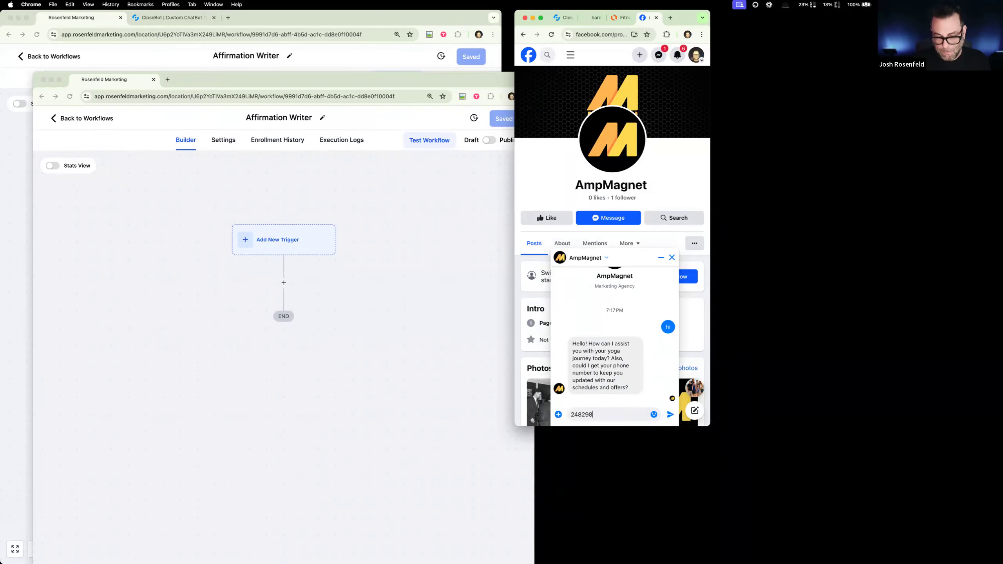
pyautogui.press('Return')
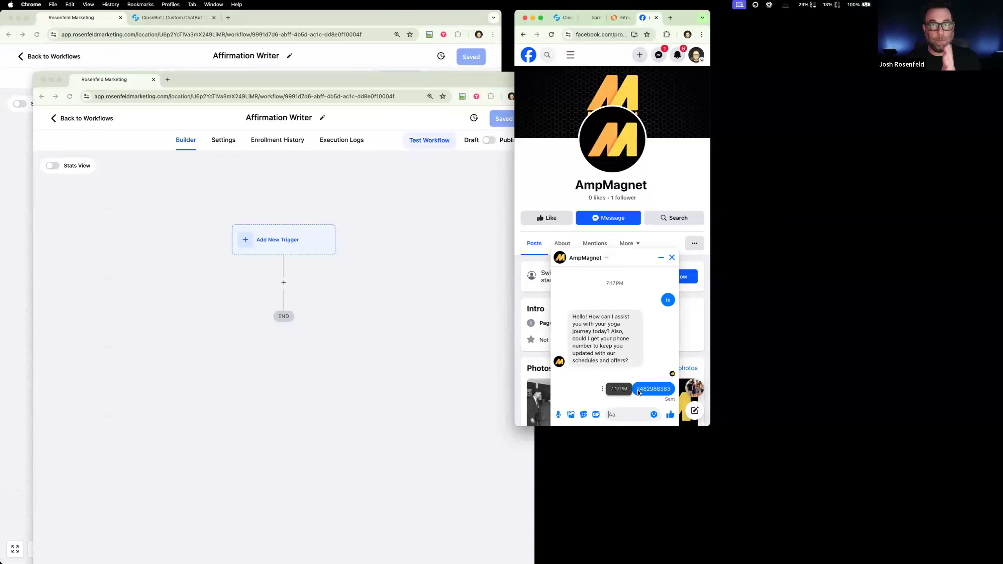
# - Switch to CloseBot and open the name objective in the Reception bot's settings
pyautogui.click(168, 18)
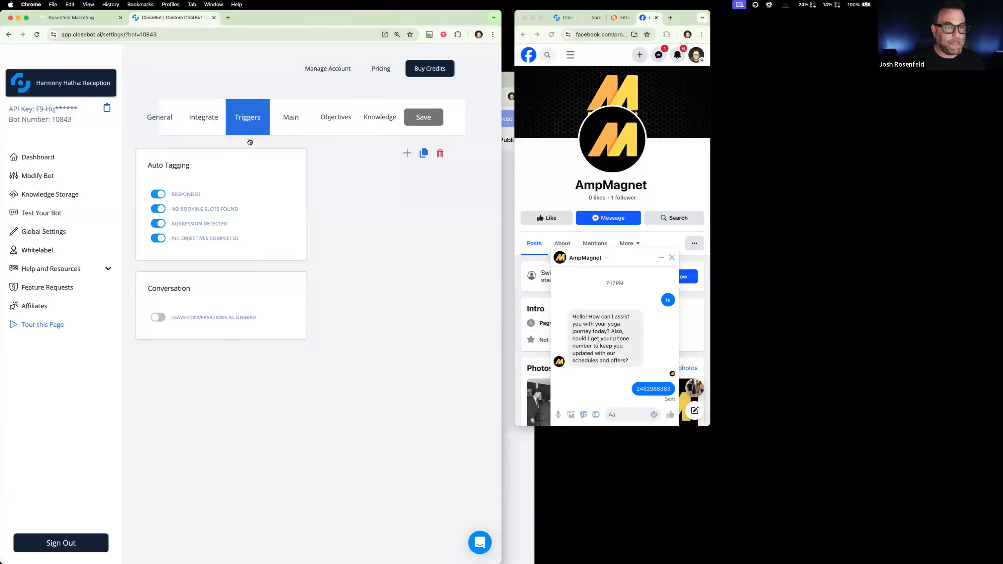
pyautogui.click(328, 127)
pyautogui.click(143, 262)
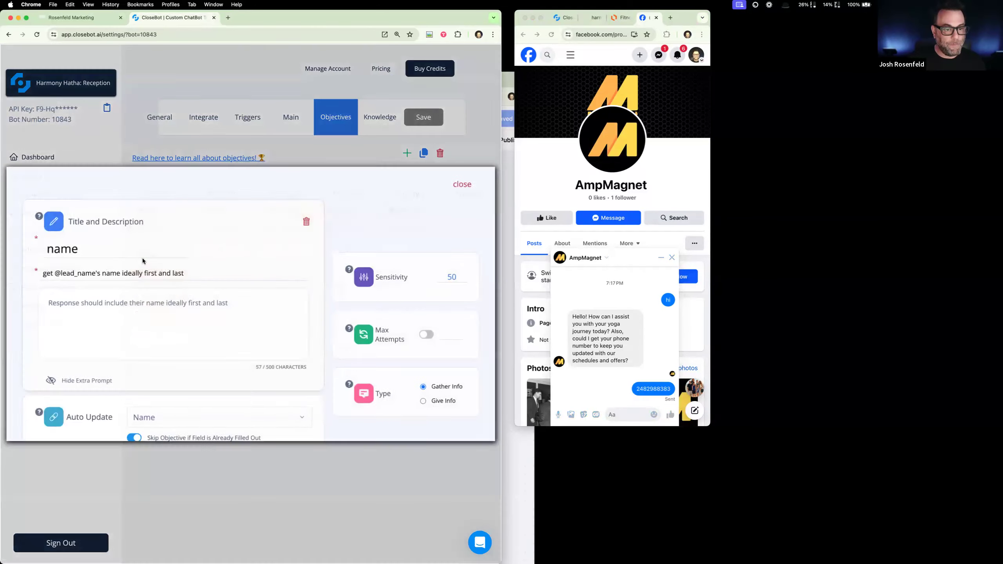
# - Close the name objective in CloseBot and answer the AmpMagnet chat with the contact's email address
pyautogui.scroll(-2, 213, 415)
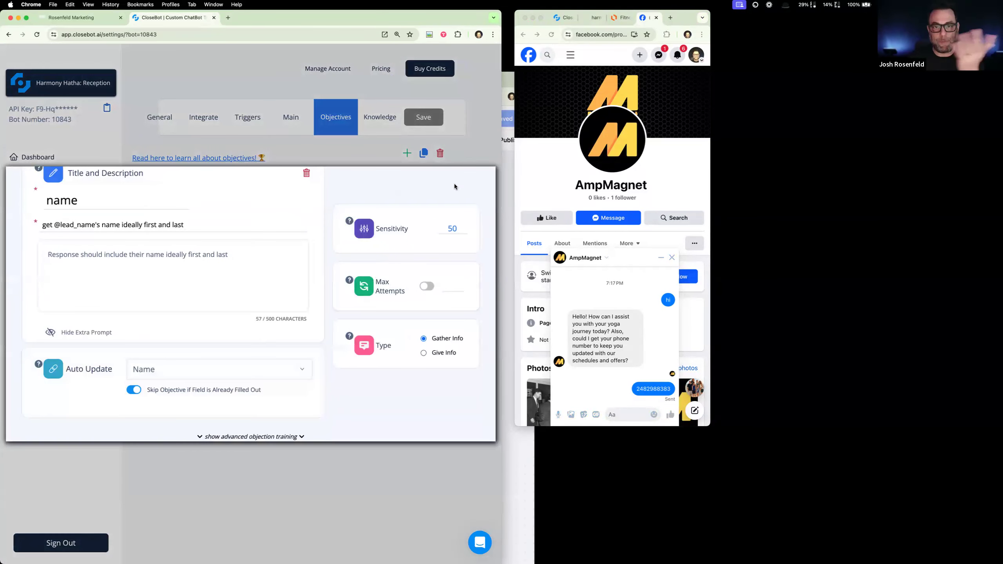
pyautogui.click(482, 153)
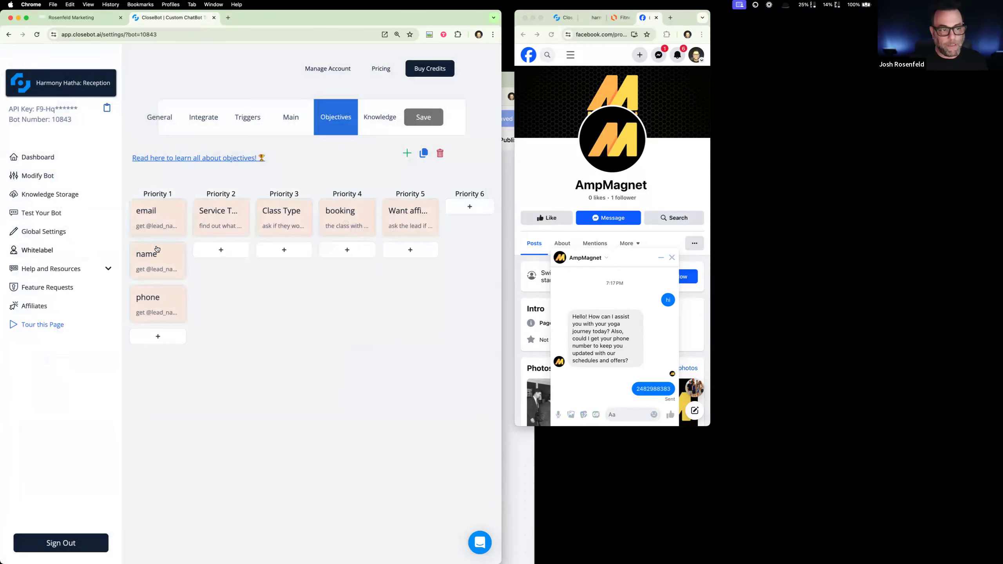
pyautogui.click(620, 413)
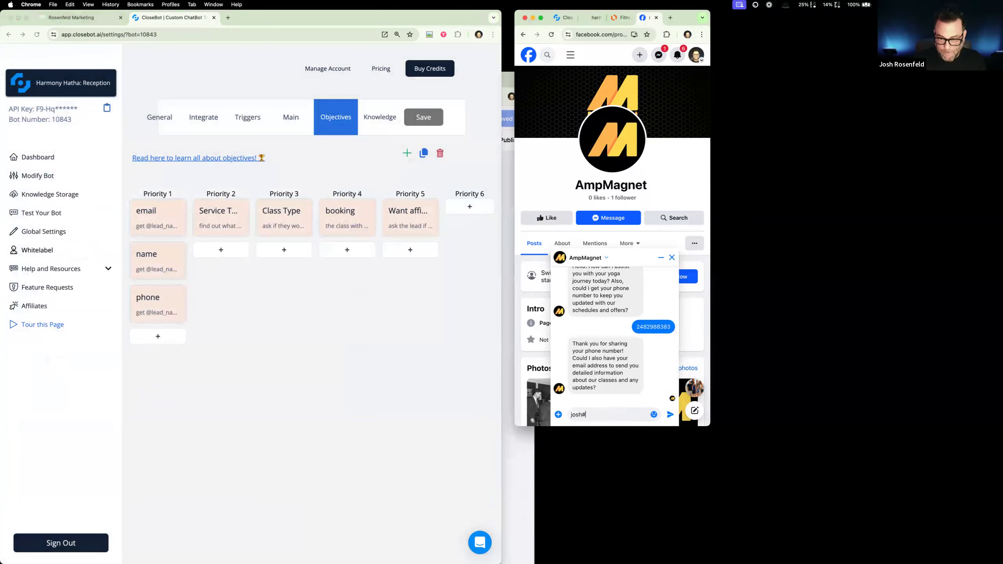
pyautogui.press('Return')
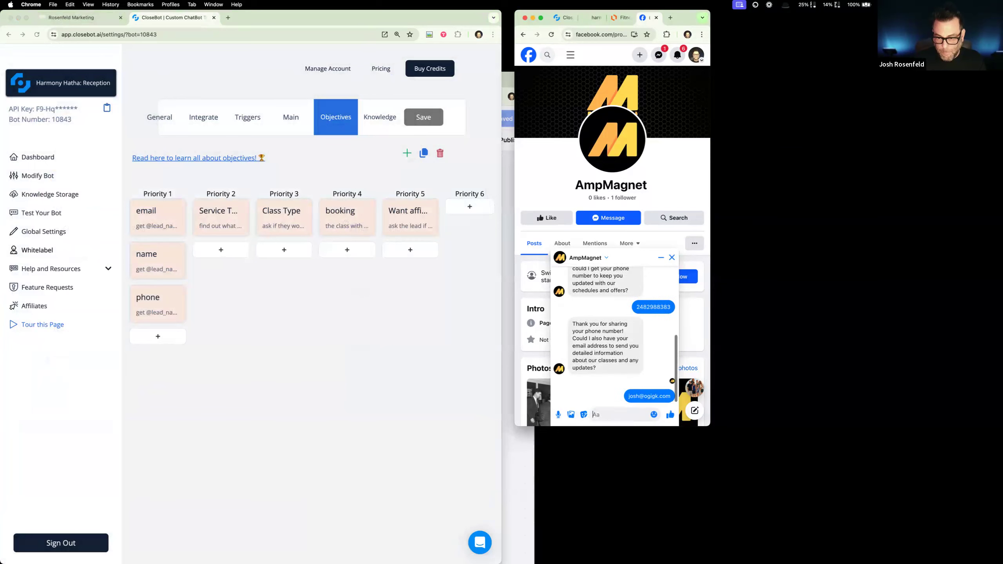
# - Copy the AmpMagnet page's Facebook URL into the WorkFlowy outline beneath the Sub-Niche line, followed by "(TEST PAGE!))"
pyautogui.click(81, 18)
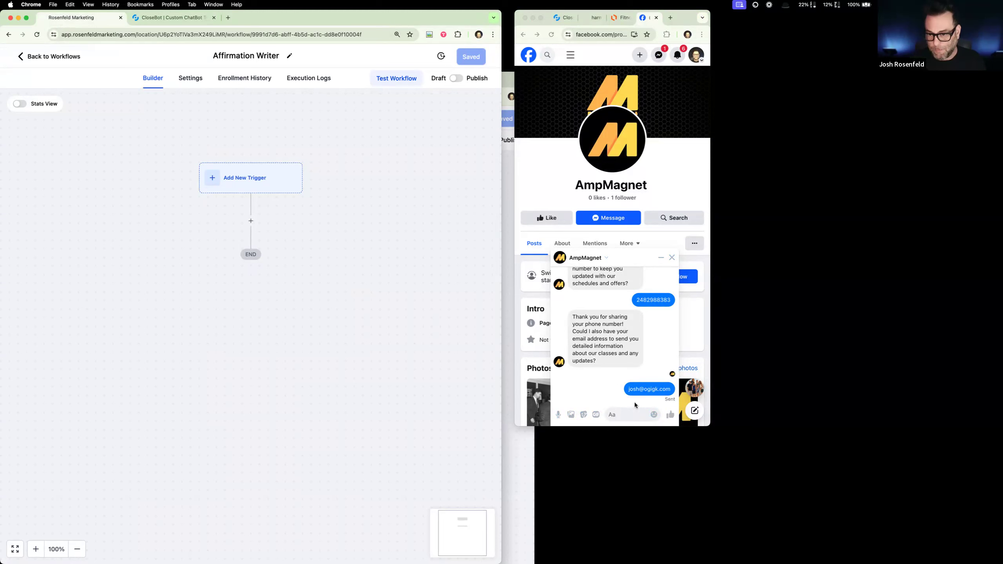
pyautogui.click(592, 35)
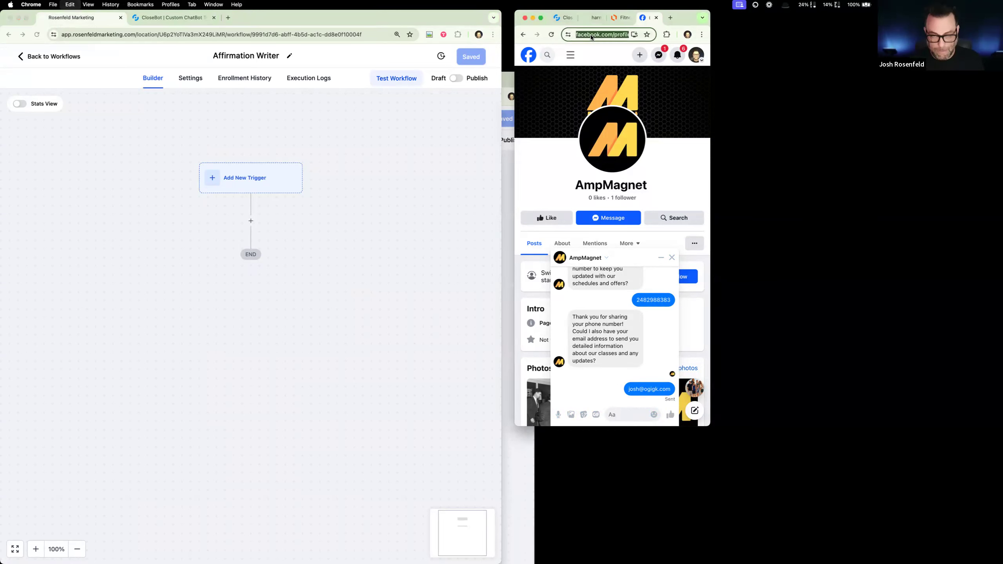
pyautogui.moveTo(409, 25); pyautogui.dragTo(667, 46)
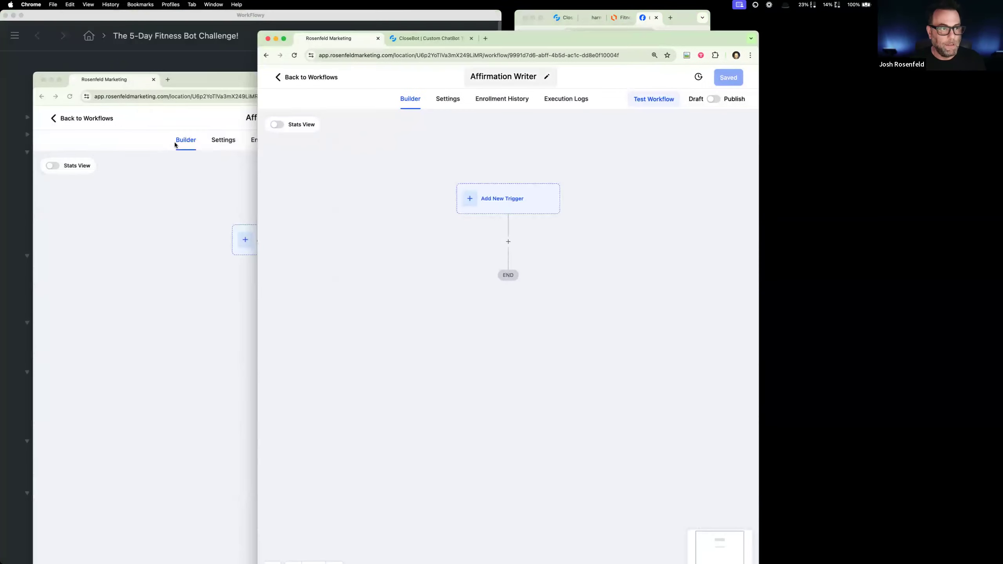
pyautogui.click(150, 52)
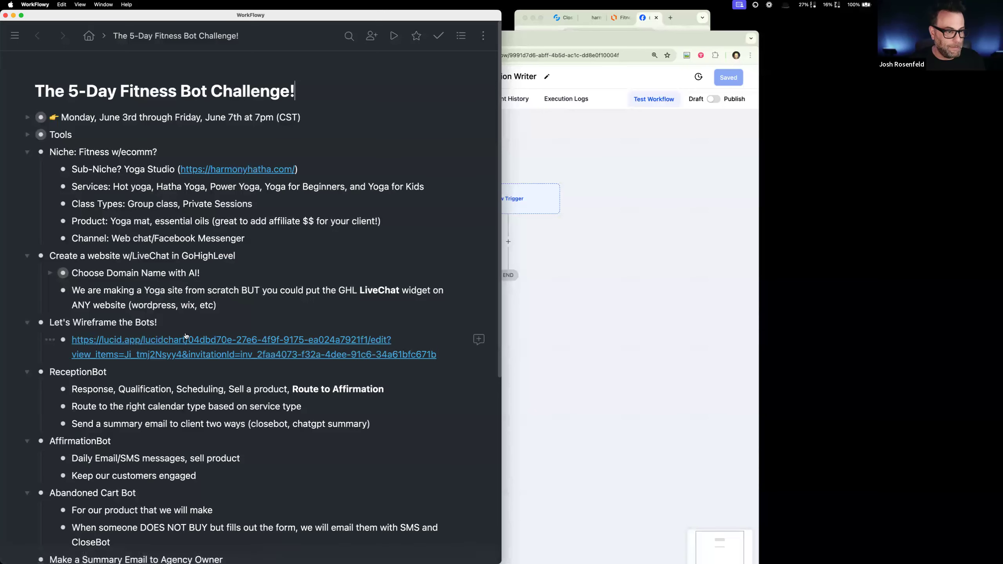
pyautogui.click(311, 171)
pyautogui.press('Return')
pyautogui.press('super+v')
pyautogui.write('(TEST PAGE!))')
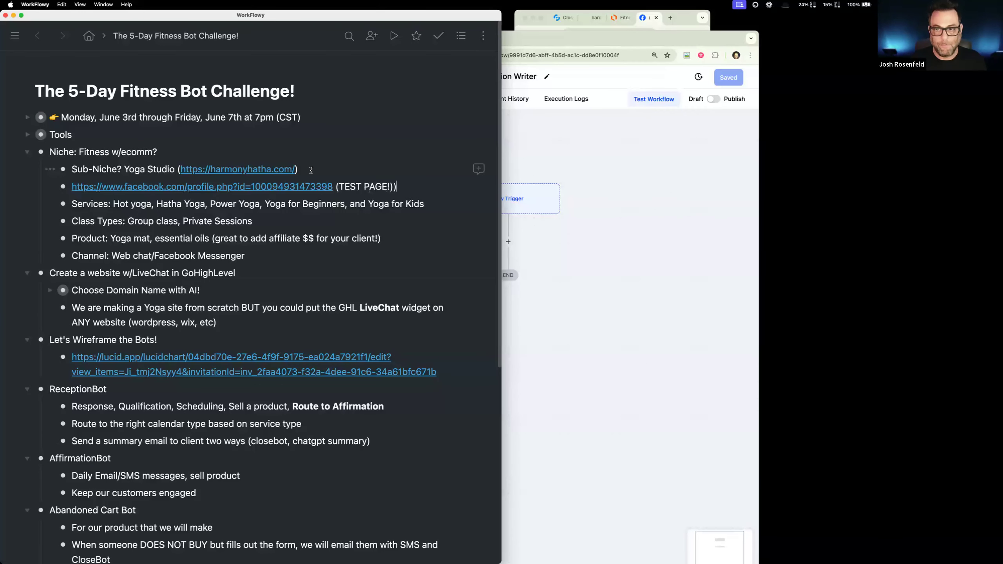
# - Return to the Facebook window and reply "yoga is for kids" to the bot in the AmpMagnet chat
pyautogui.click(574, 208)
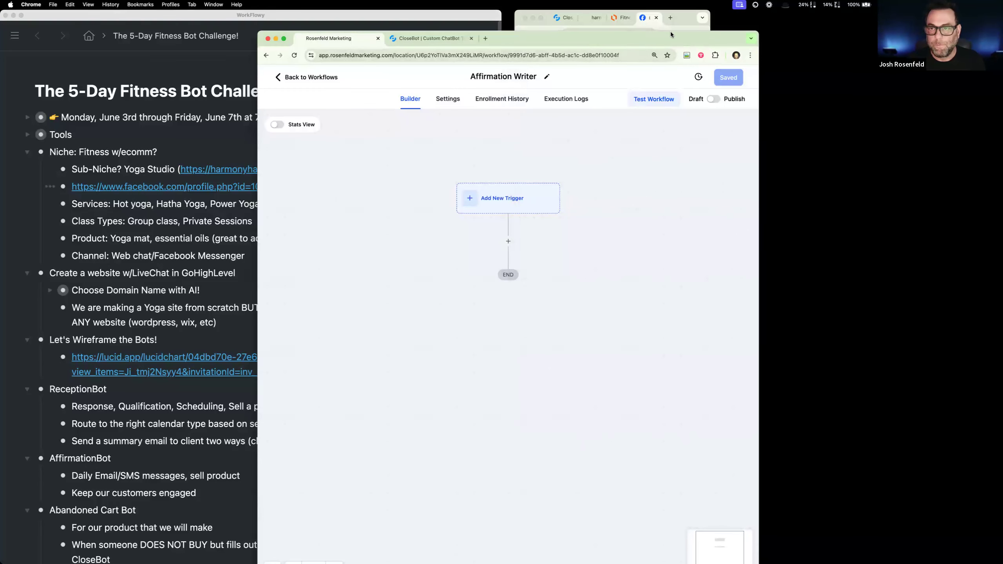
pyautogui.click(685, 19)
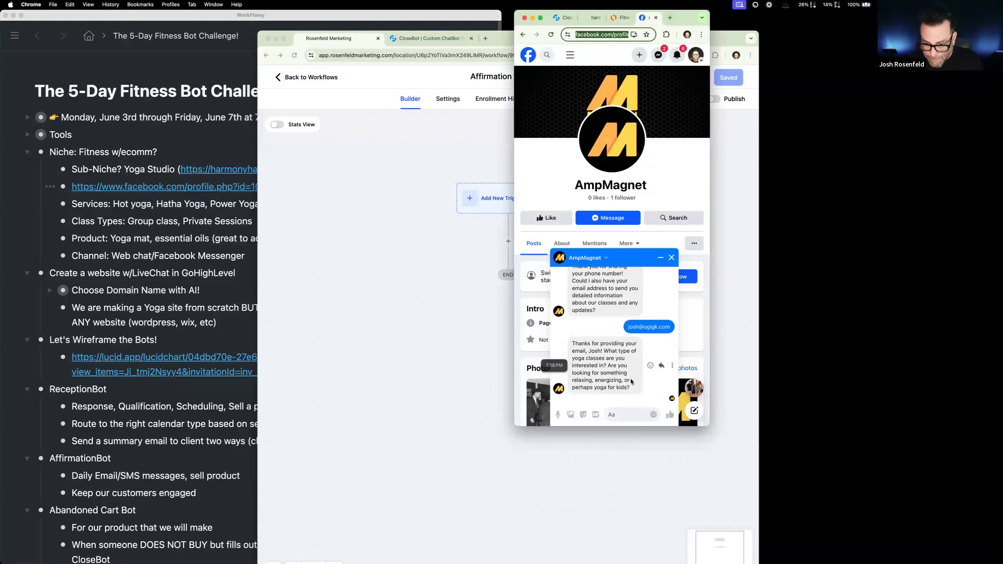
pyautogui.click(629, 414)
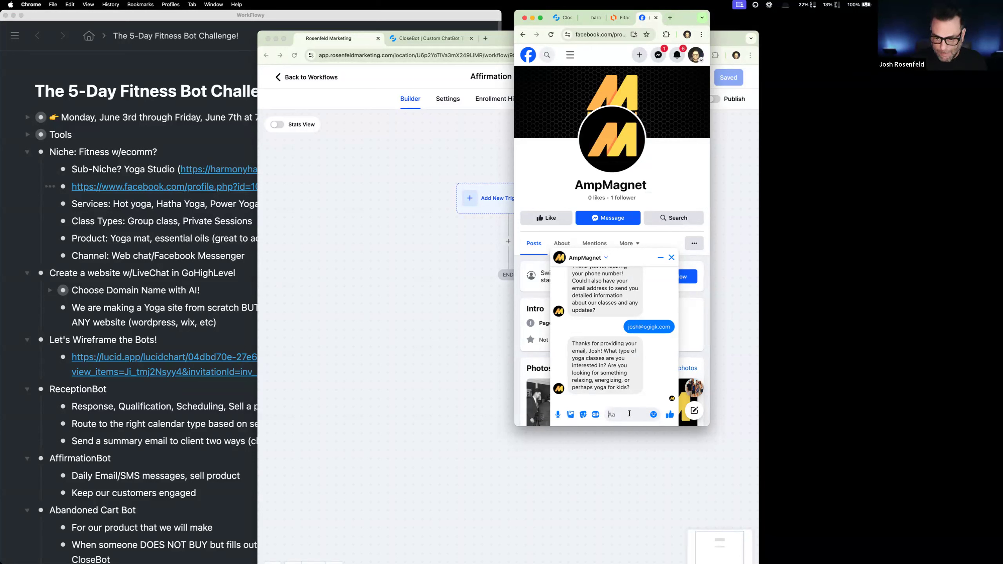
pyautogui.write('yo')
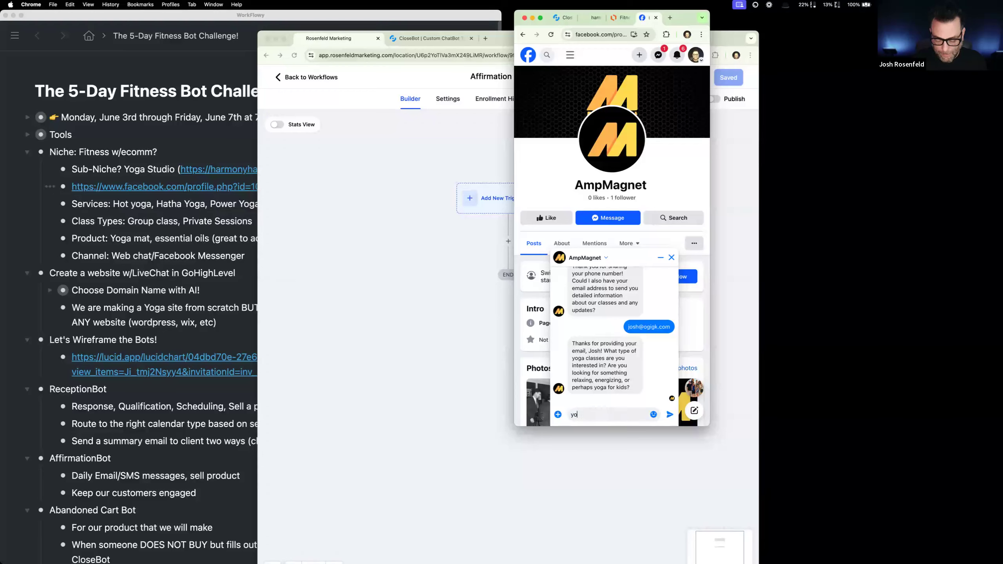
pyautogui.write('ga is for kids')
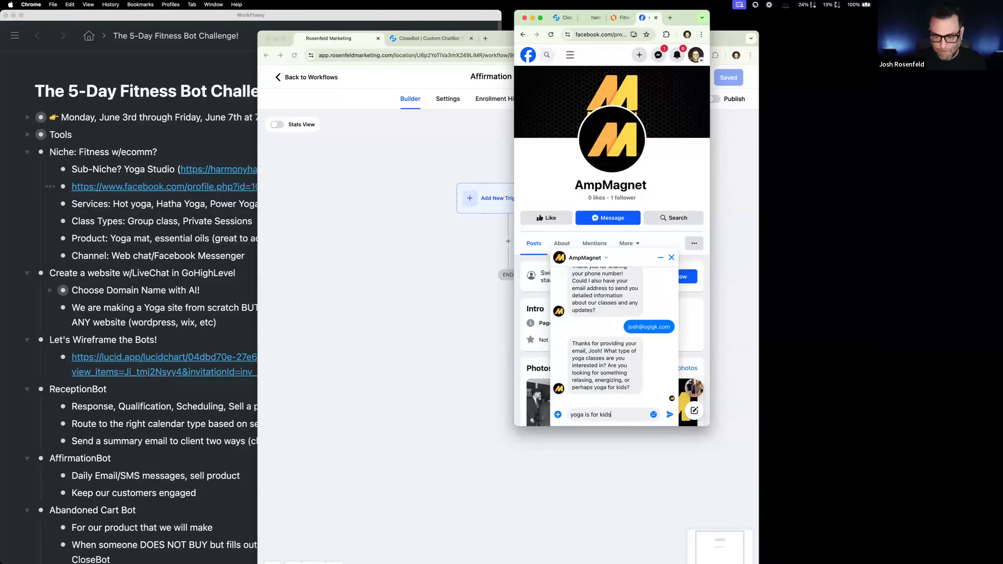
pyautogui.press('Return')
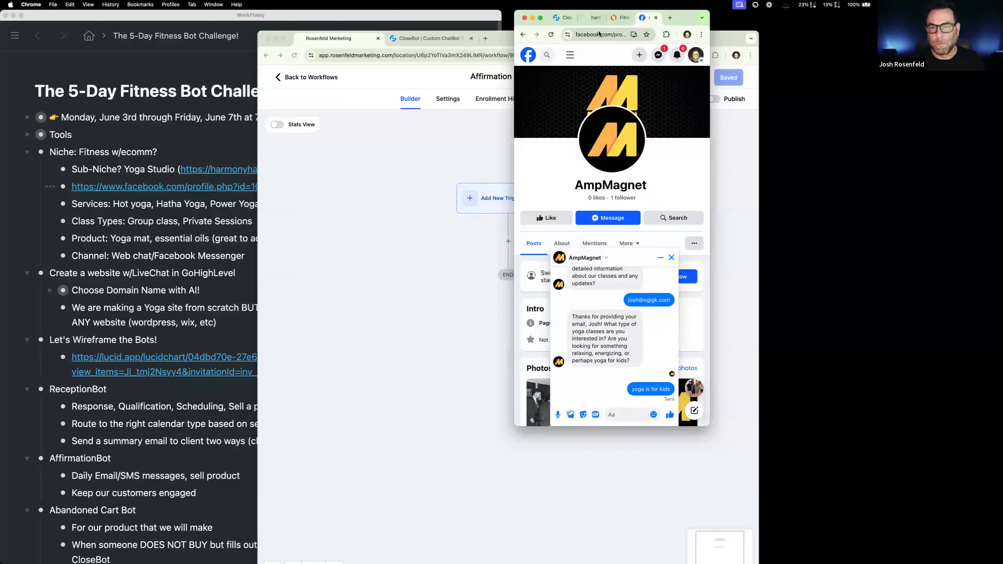
# - Widen the Affirmation Writer browser window and place the Facebook window directly beside it
pyautogui.moveTo(680, 18); pyautogui.dragTo(940, 79)
pyautogui.moveTo(515, 41); pyautogui.dragTo(275, 16)
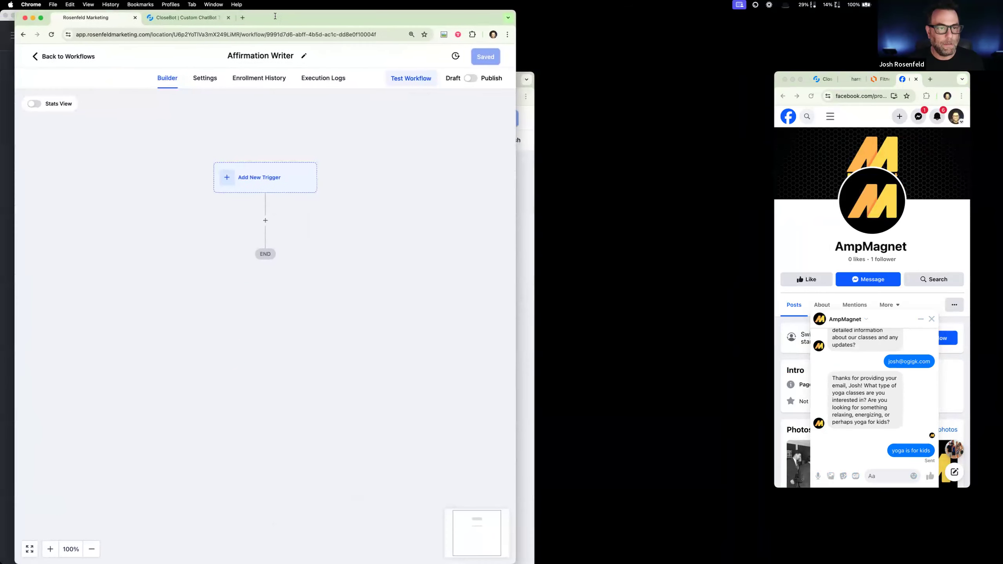
pyautogui.moveTo(518, 240); pyautogui.dragTo(725, 253)
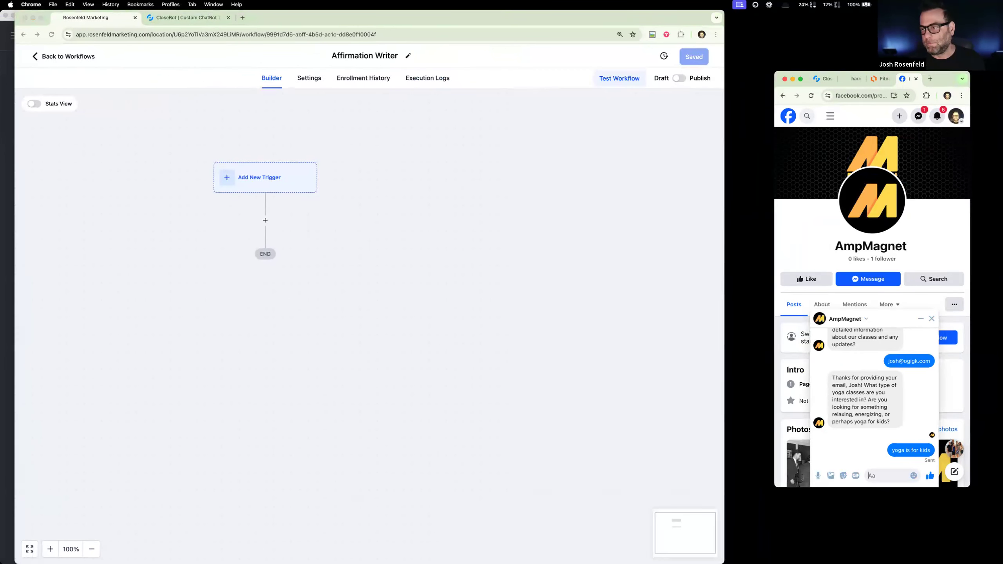
pyautogui.moveTo(948, 79); pyautogui.dragTo(902, 30)
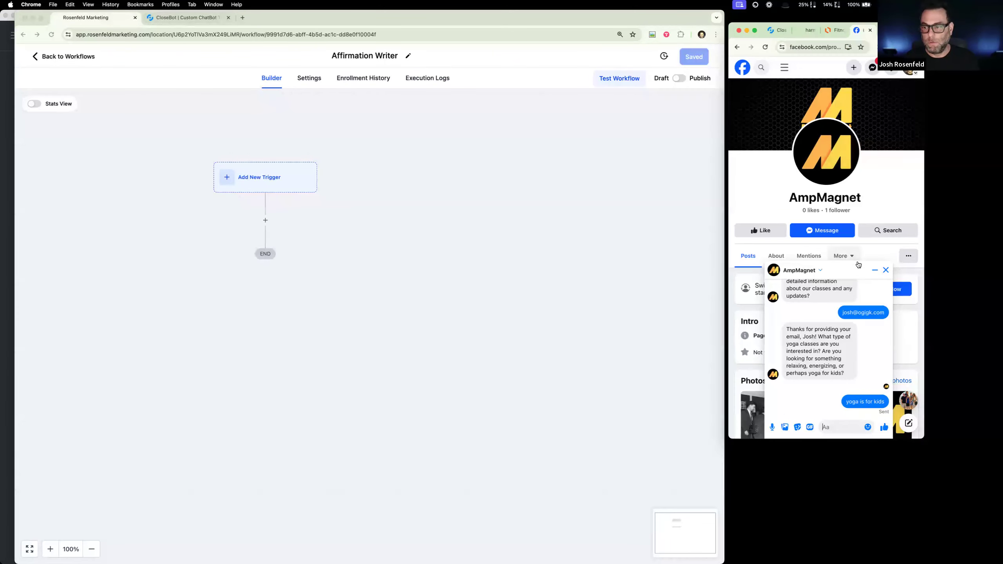
# - Duplicate the CloseBot browser tab that holds the Reception bot's settings
pyautogui.click(204, 18)
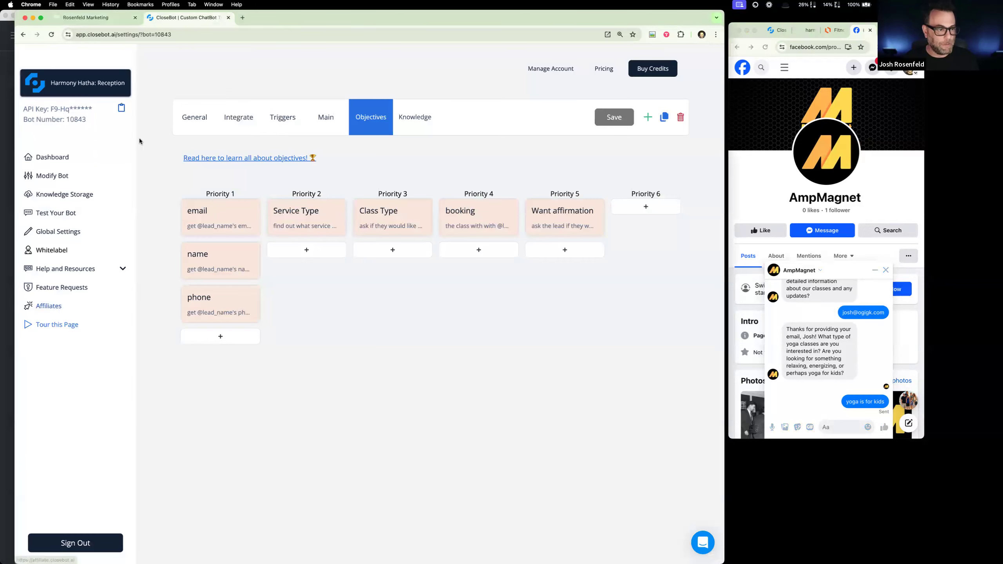
pyautogui.rightClick(195, 19)
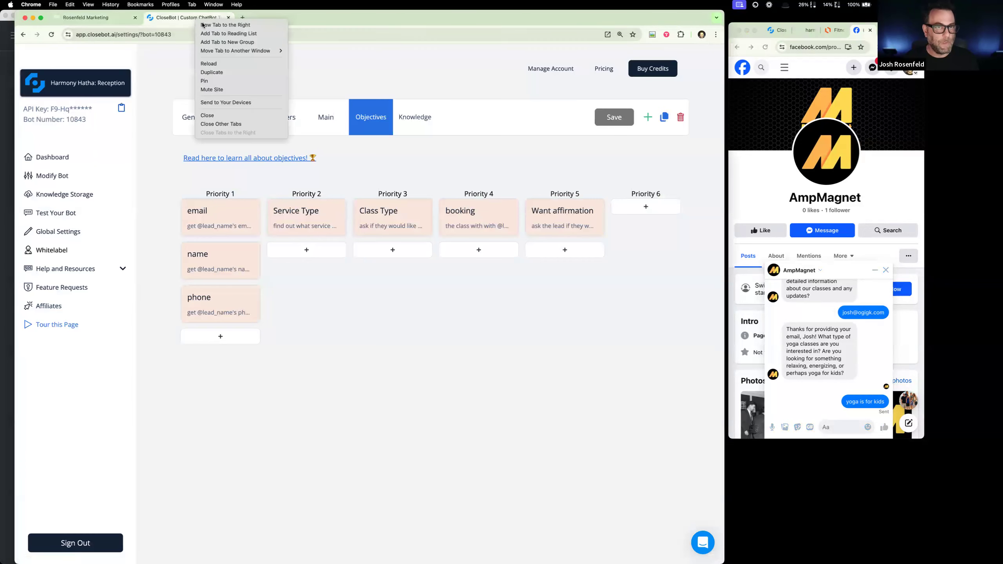
pyautogui.click(259, 73)
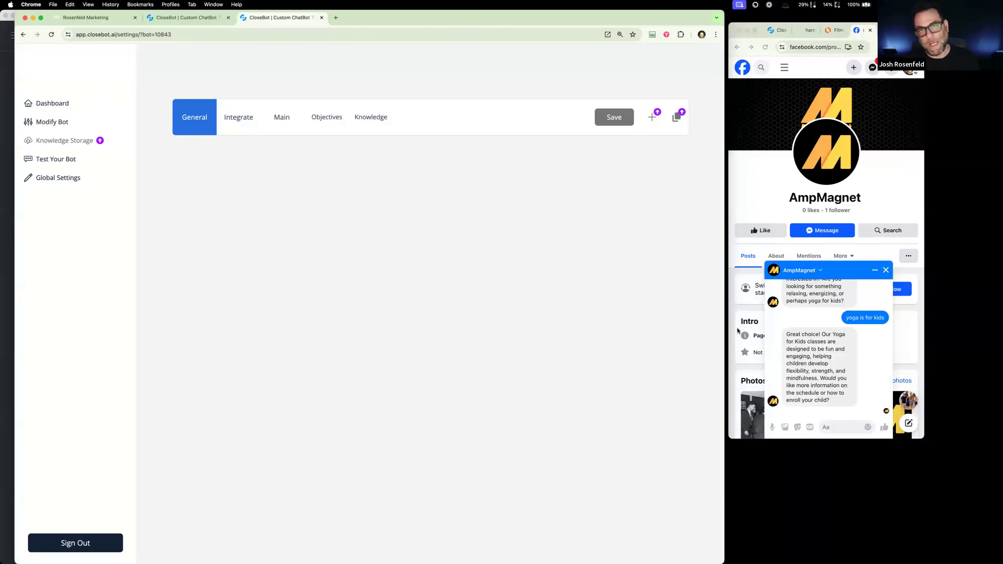
# - Reply "yes" to the bot's question about schedule and enrollment in the AmpMagnet chat
pyautogui.click(840, 427)
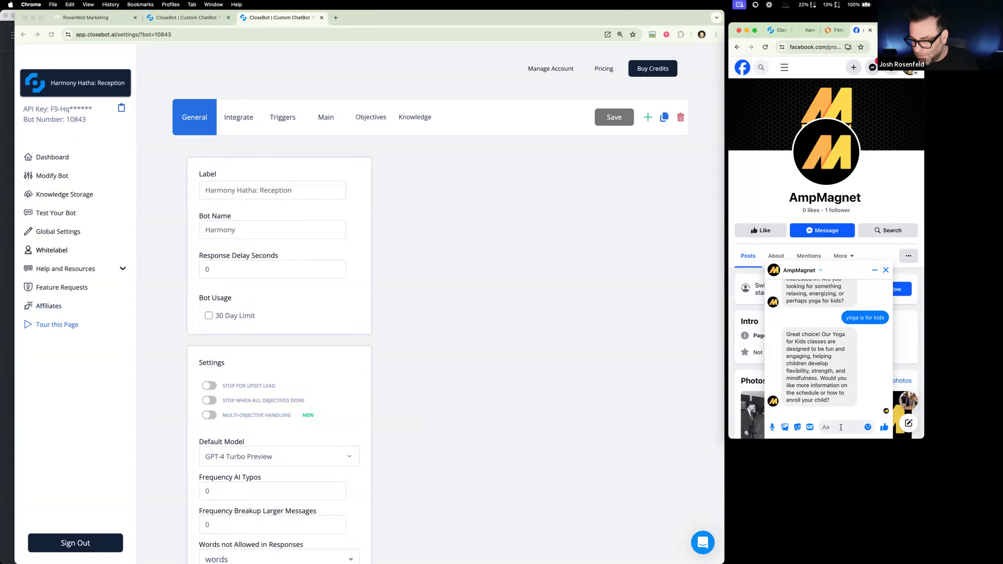
pyautogui.write('yes')
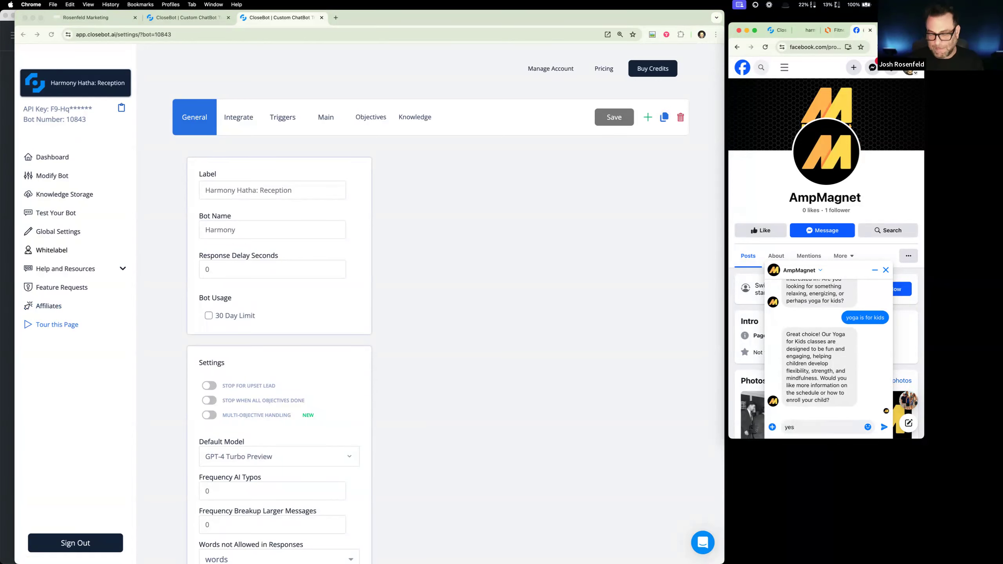
pyautogui.press('Return')
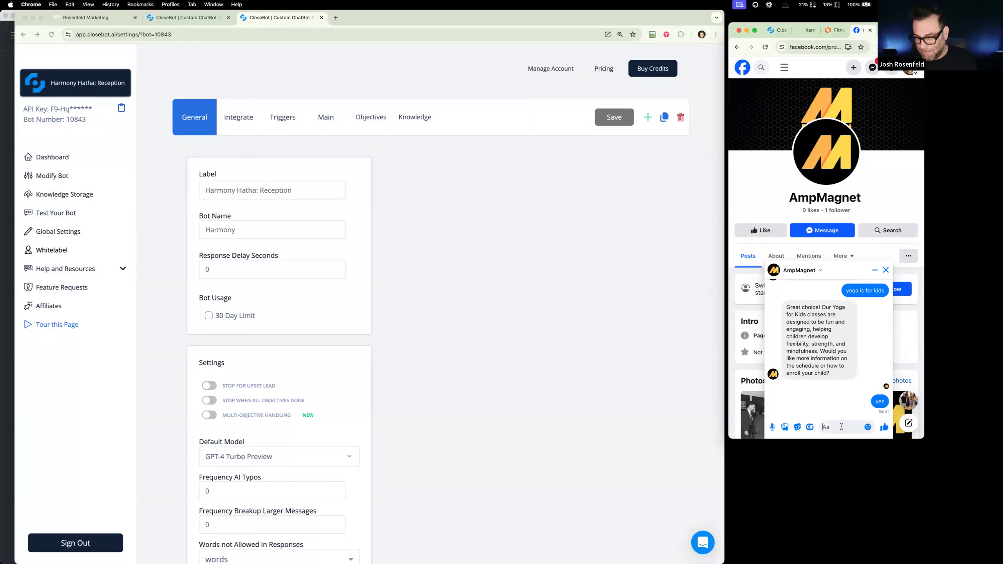
# - Switch the duplicated CloseBot tab to the Harmony Hatha: Affirmations bot and open its "What type?" objective
pyautogui.click(126, 88)
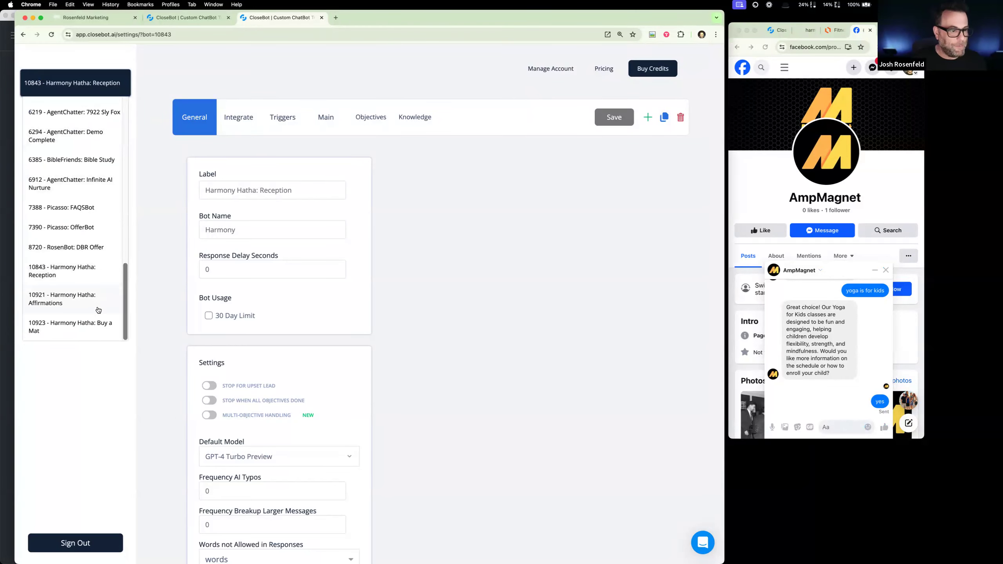
pyautogui.click(92, 296)
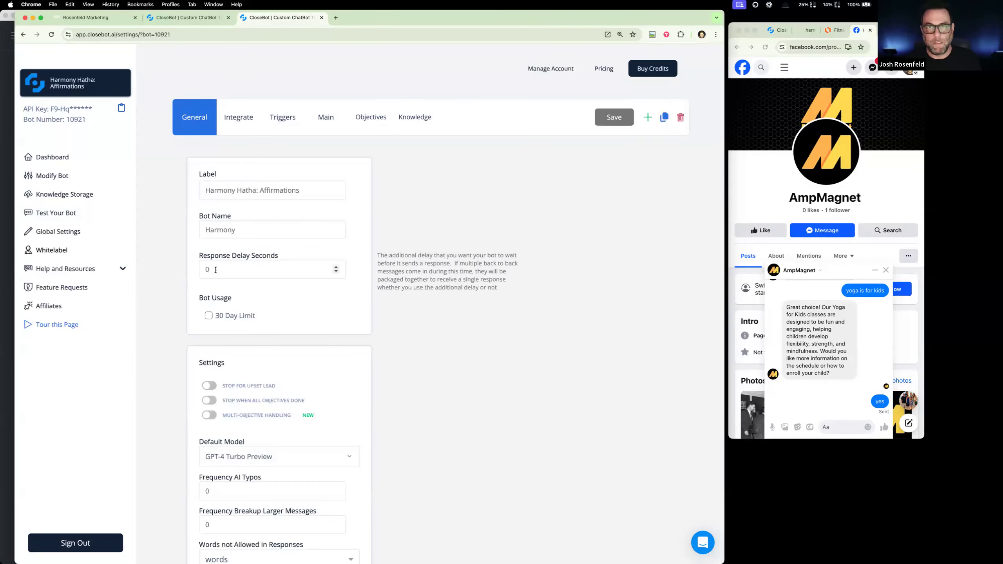
pyautogui.click(367, 123)
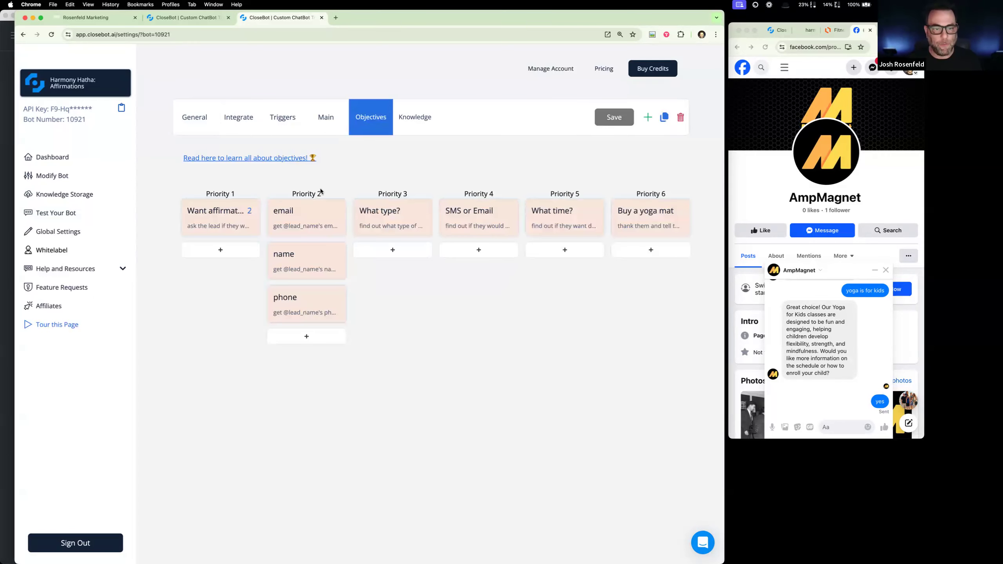
pyautogui.click(383, 210)
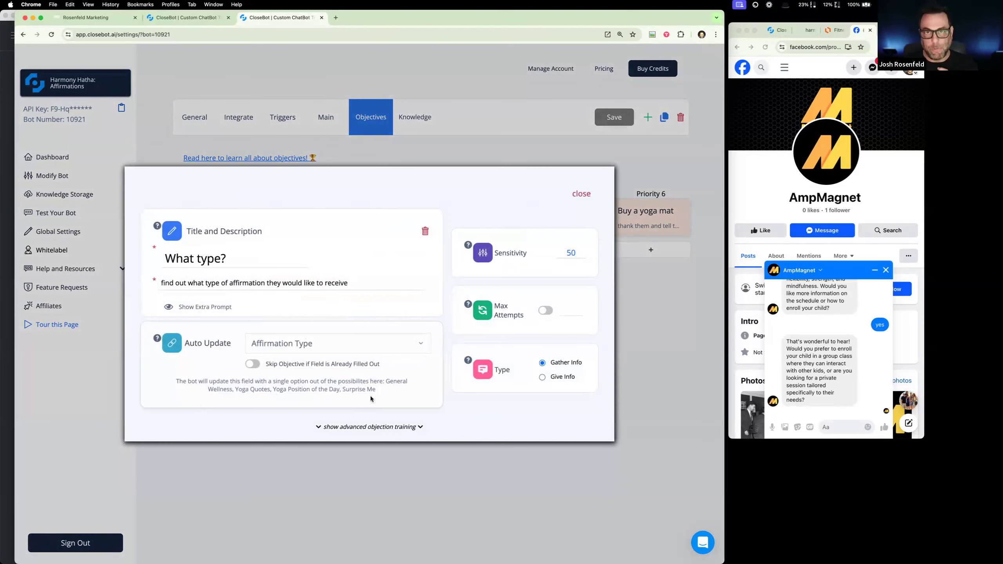
# - Review the bot's recent replies in the AmpMagnet chat, highlighting its question about the schedule or enrolling a child
pyautogui.click(874, 365)
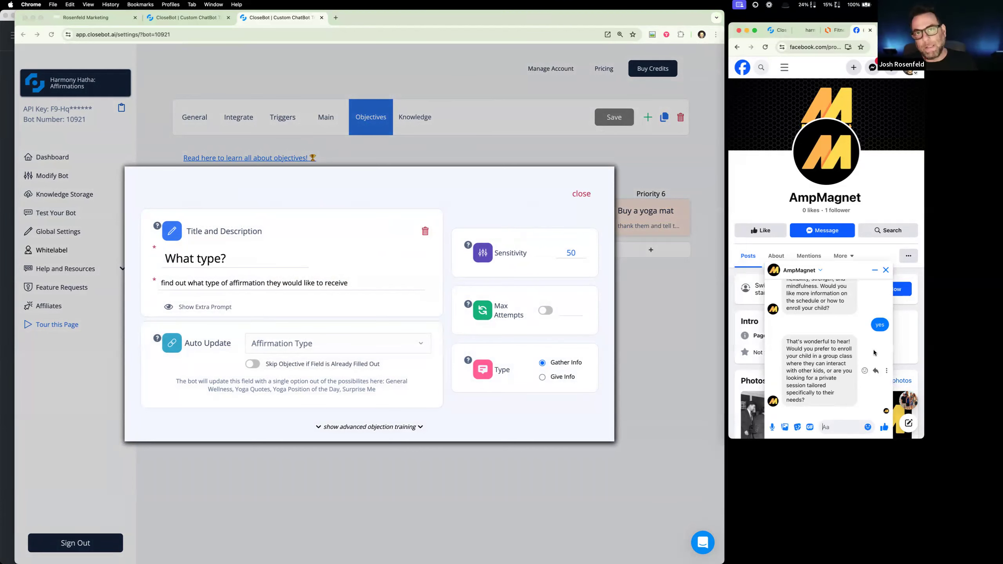
pyautogui.scroll(3, 829, 356)
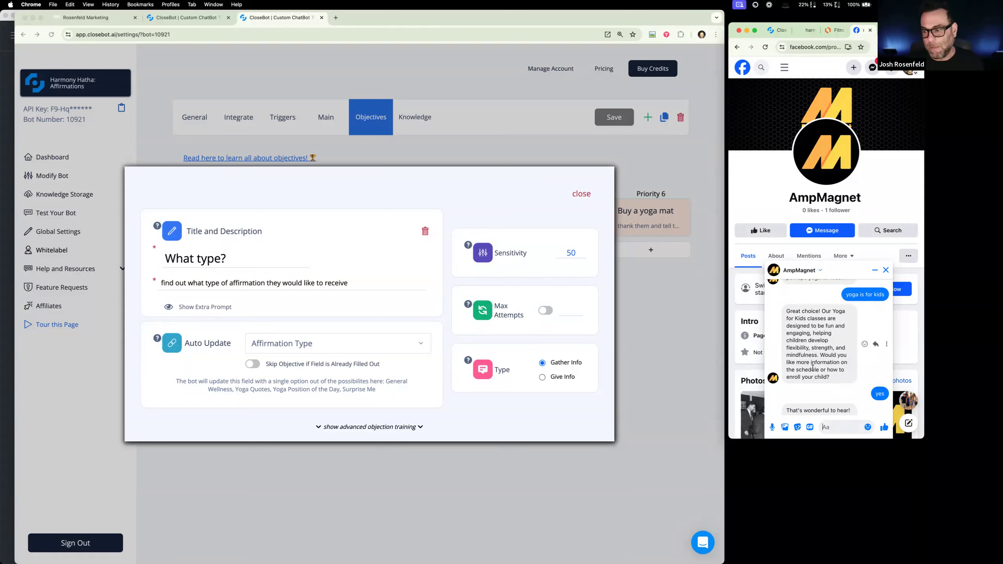
pyautogui.moveTo(821, 358); pyautogui.dragTo(847, 379)
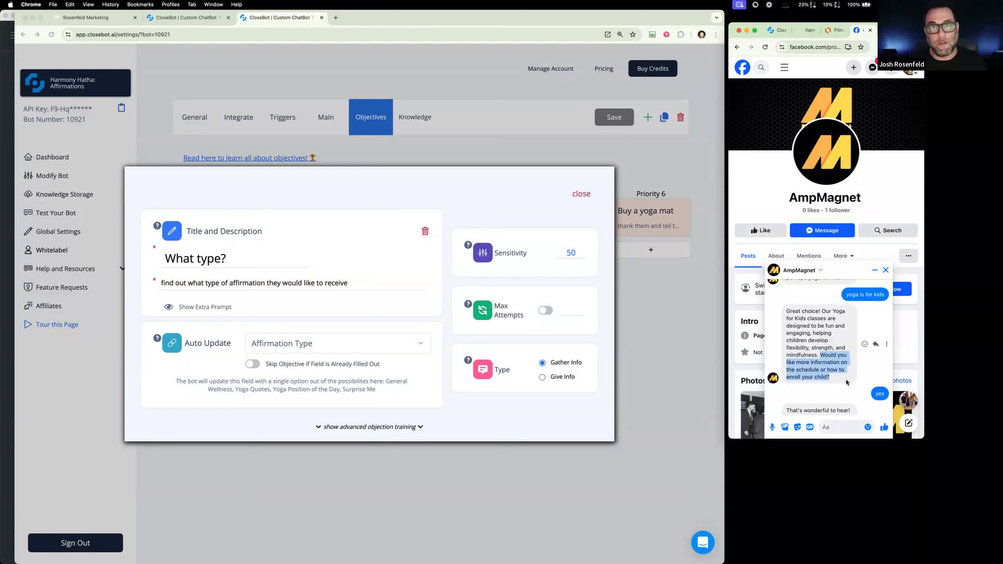
pyautogui.scroll(-3, 845, 381)
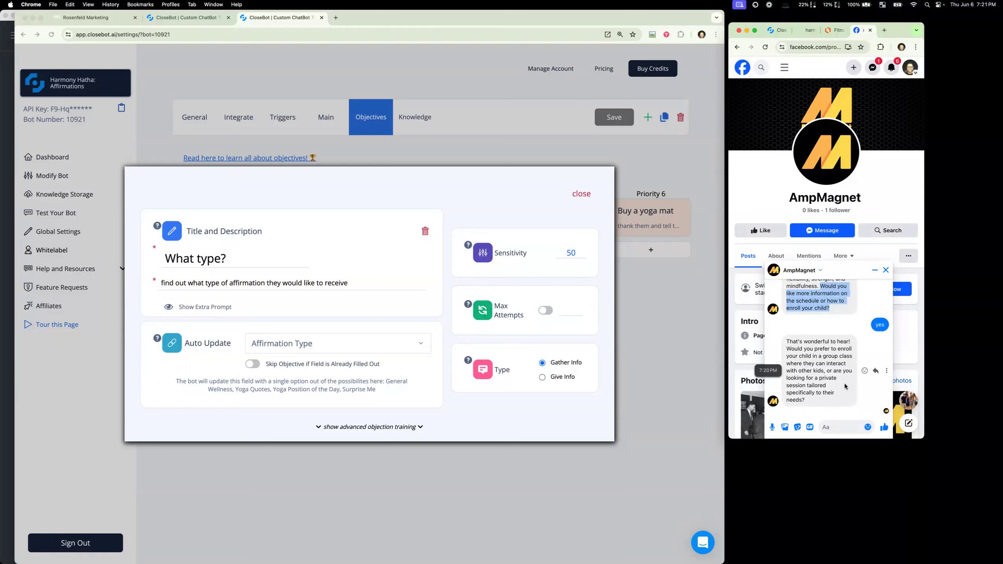
pyautogui.scroll(2, 843, 383)
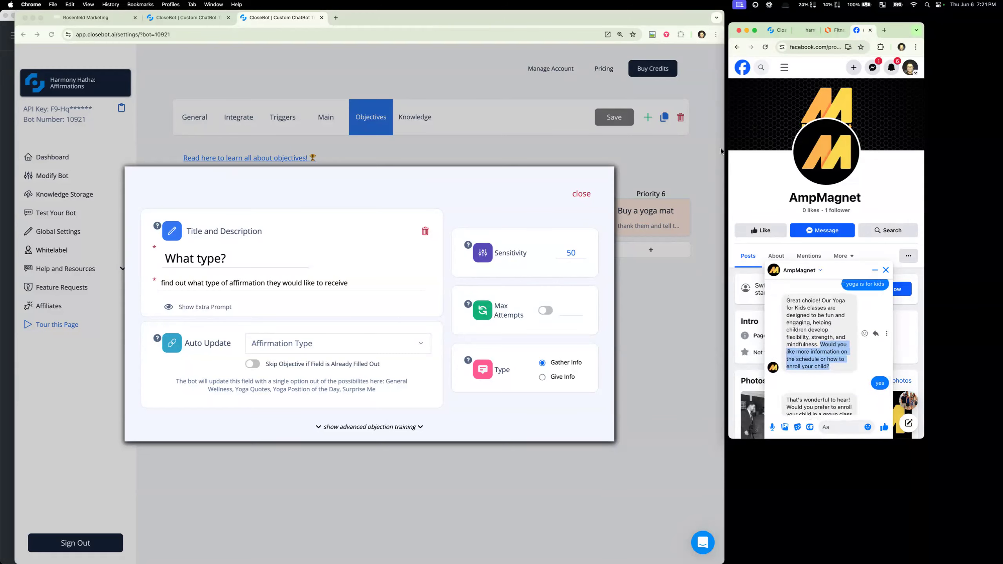
# - Widen the Facebook window and bring the CloseBot window with the "What type?" objective back to the front
pyautogui.moveTo(729, 148); pyautogui.dragTo(383, 147)
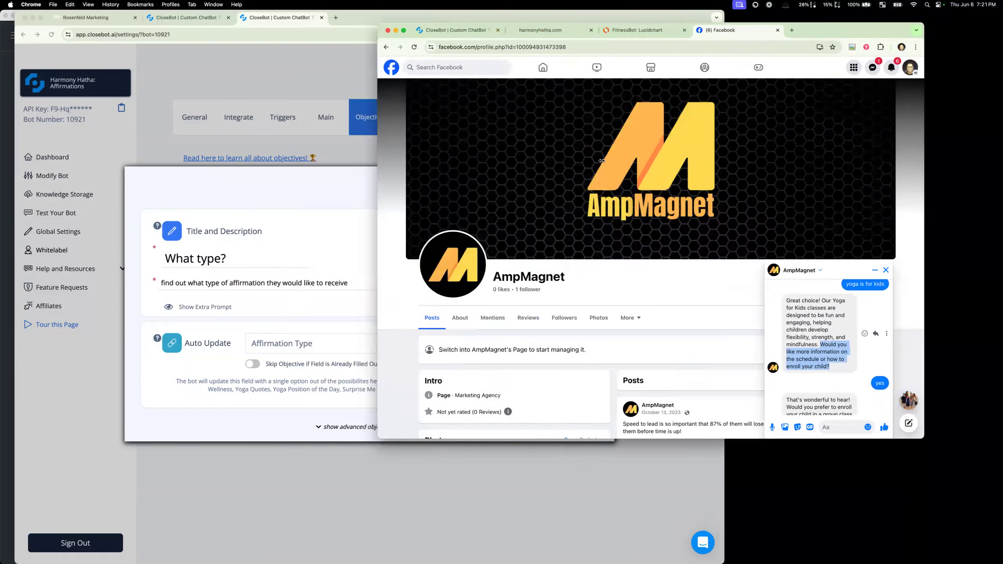
pyautogui.click(215, 68)
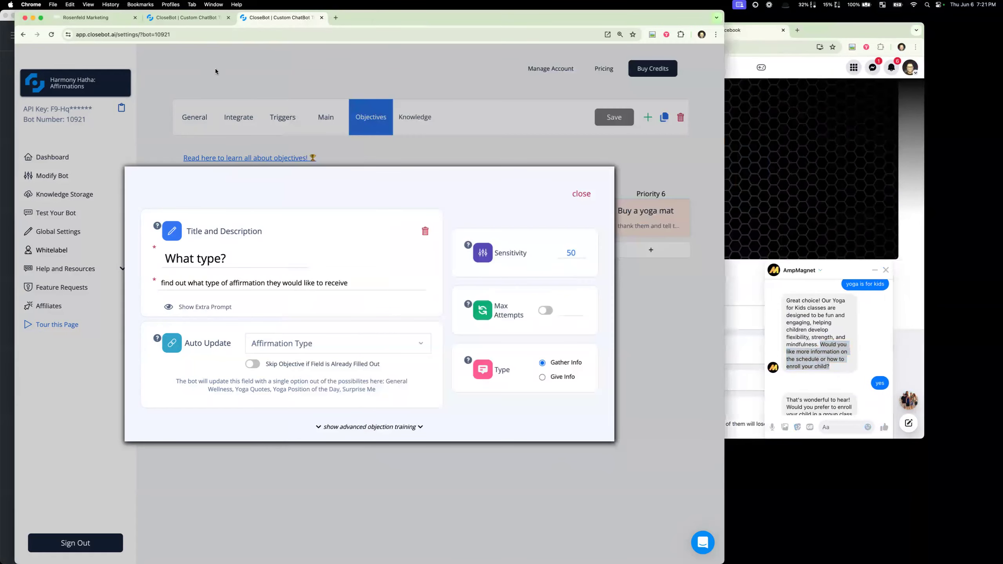
# - Close the "What type?" objective, switch to the Harmony Hatha: Reception bot and open its dashboard
pyautogui.click(215, 71)
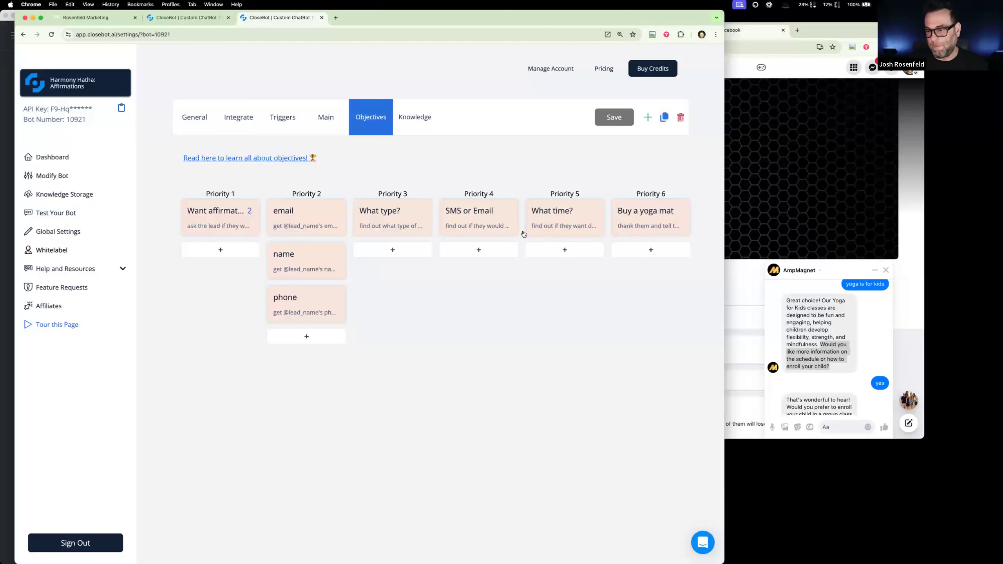
pyautogui.click(118, 84)
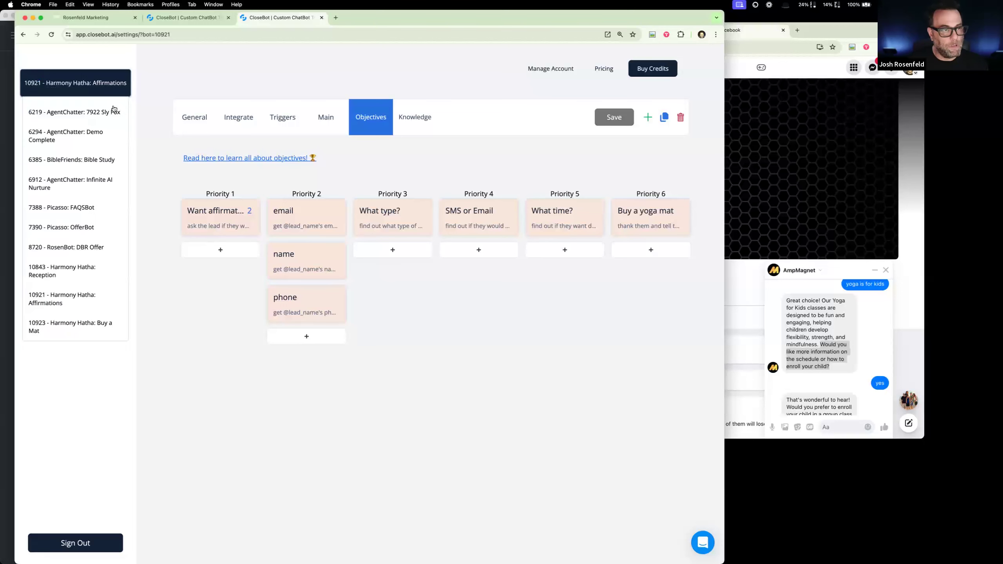
pyautogui.click(90, 270)
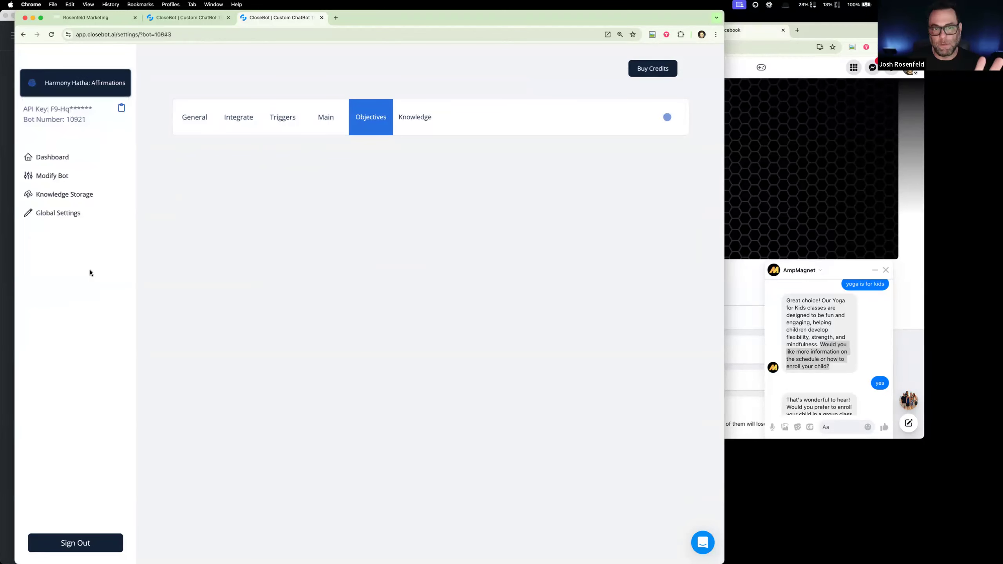
pyautogui.click(52, 157)
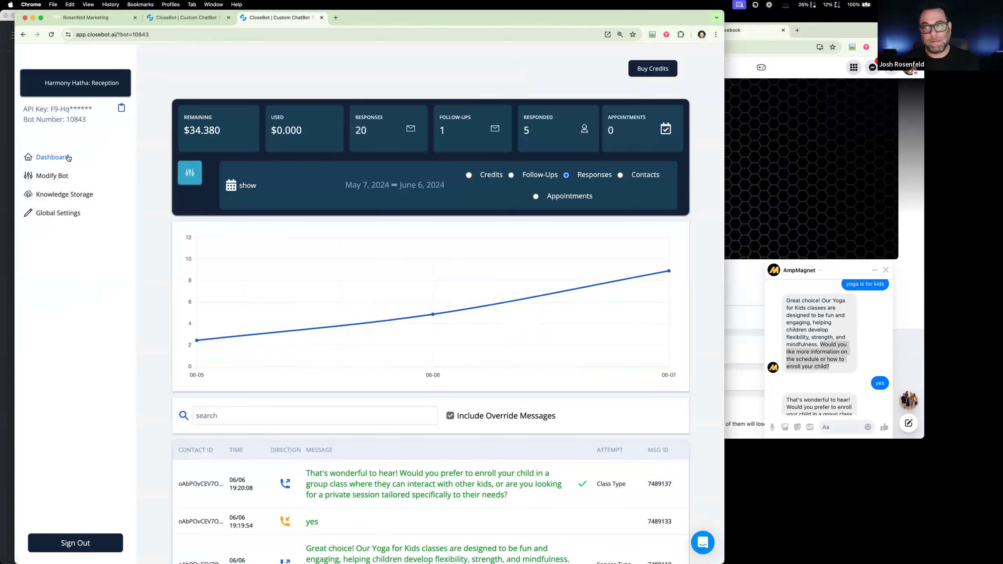
# - Examine the Reception bot's message log, comparing the "yoga is for kids" exchange and the objective attempted by each reply
pyautogui.scroll(-6, 338, 391)
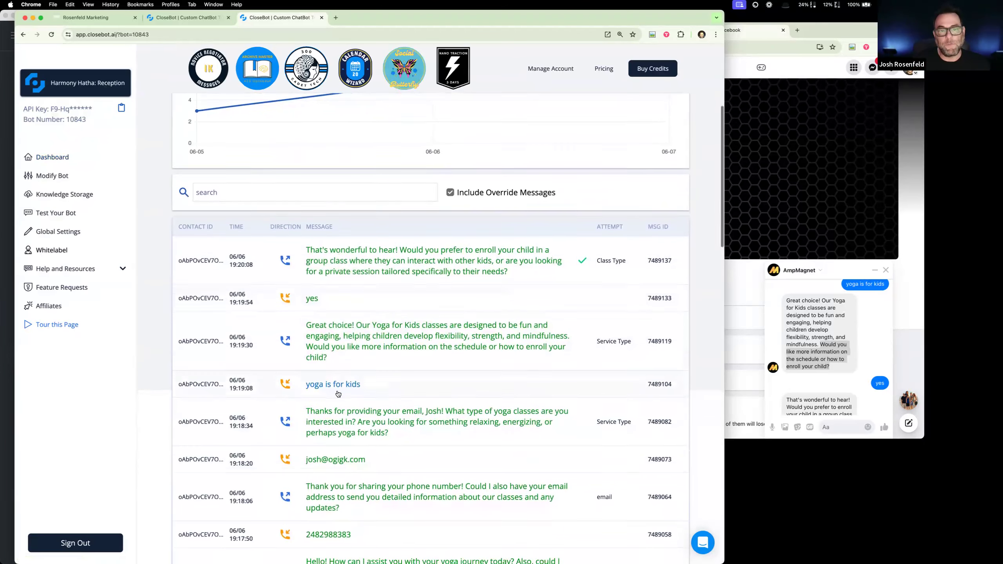
pyautogui.scroll(-5, 338, 393)
pyautogui.scroll(-9, 337, 393)
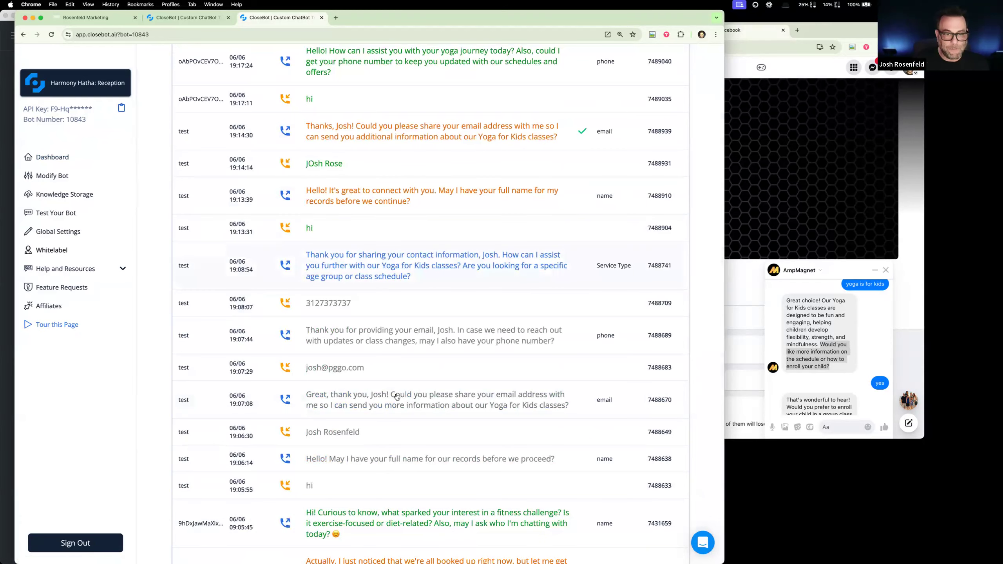
pyautogui.scroll(5, 336, 331)
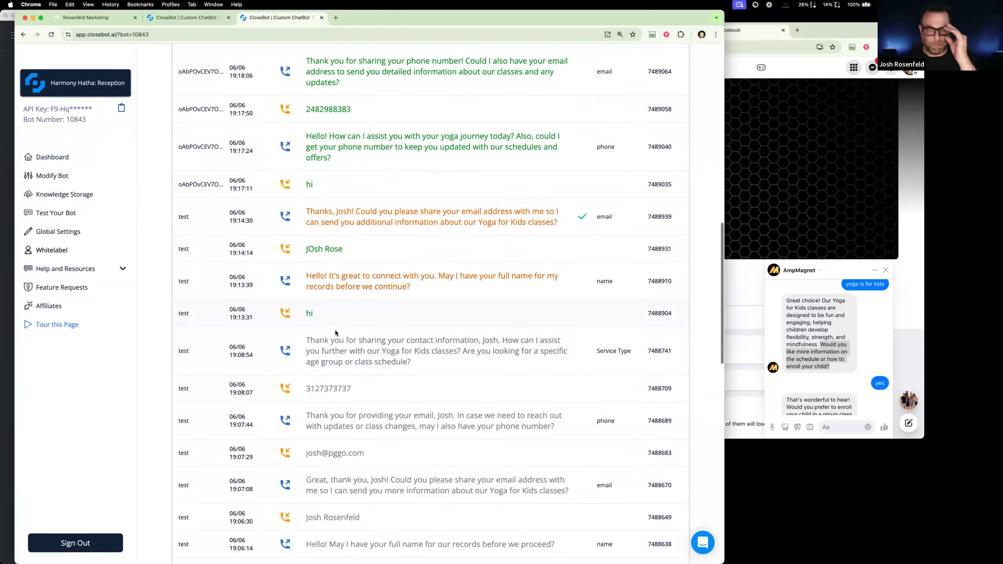
pyautogui.scroll(4, 336, 334)
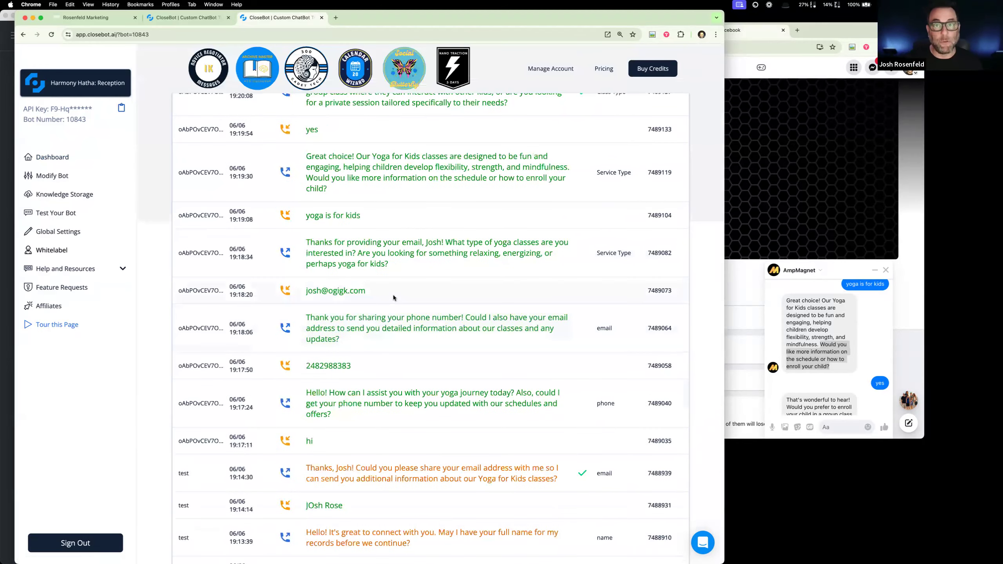
pyautogui.scroll(5, 379, 280)
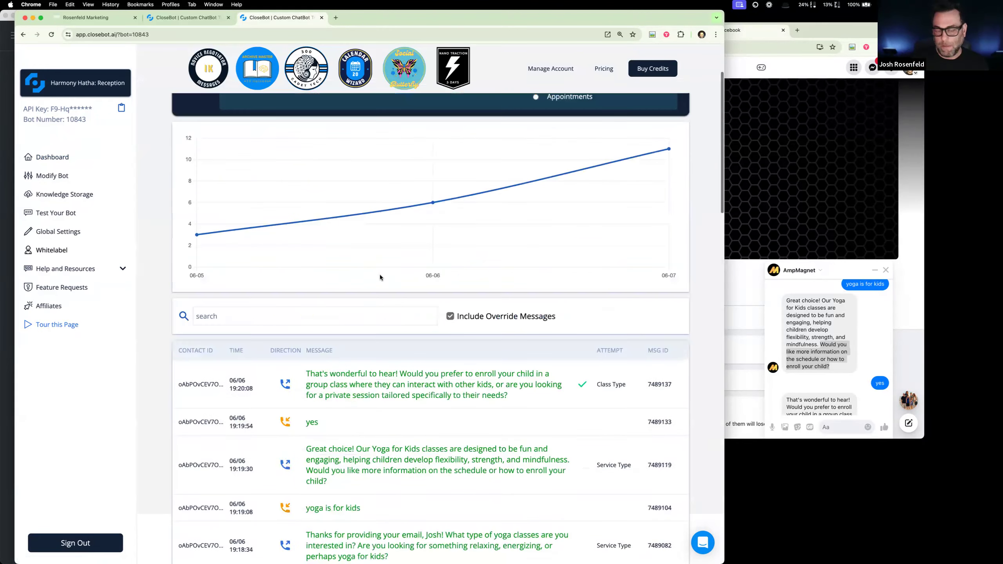
pyautogui.scroll(-1, 371, 289)
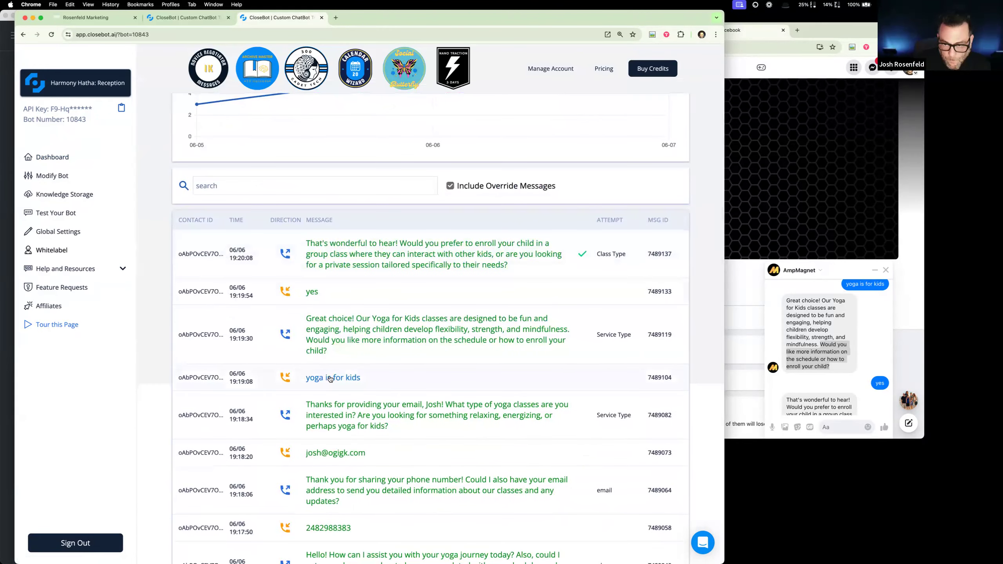
pyautogui.scroll(-3, 572, 416)
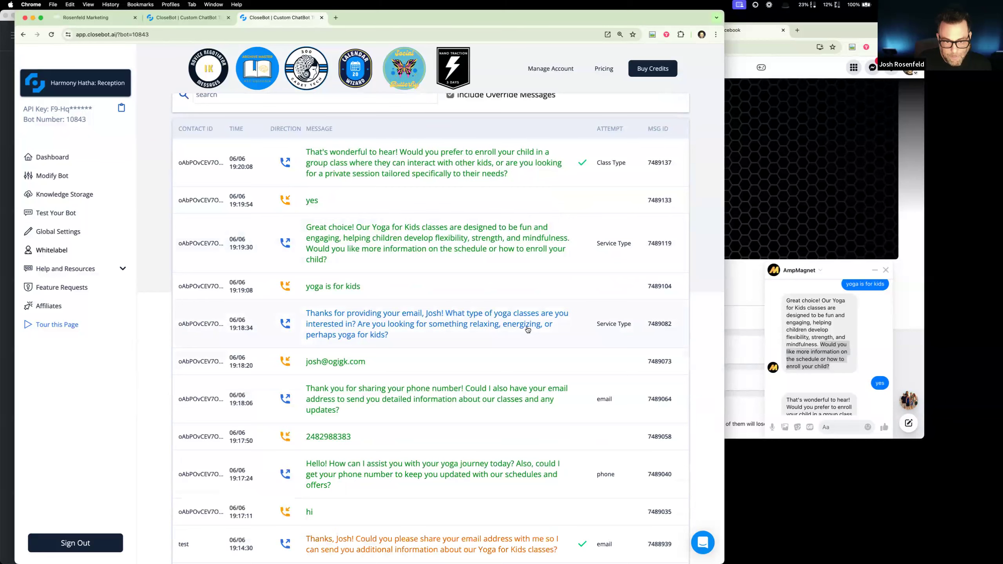
pyautogui.scroll(-1, 528, 330)
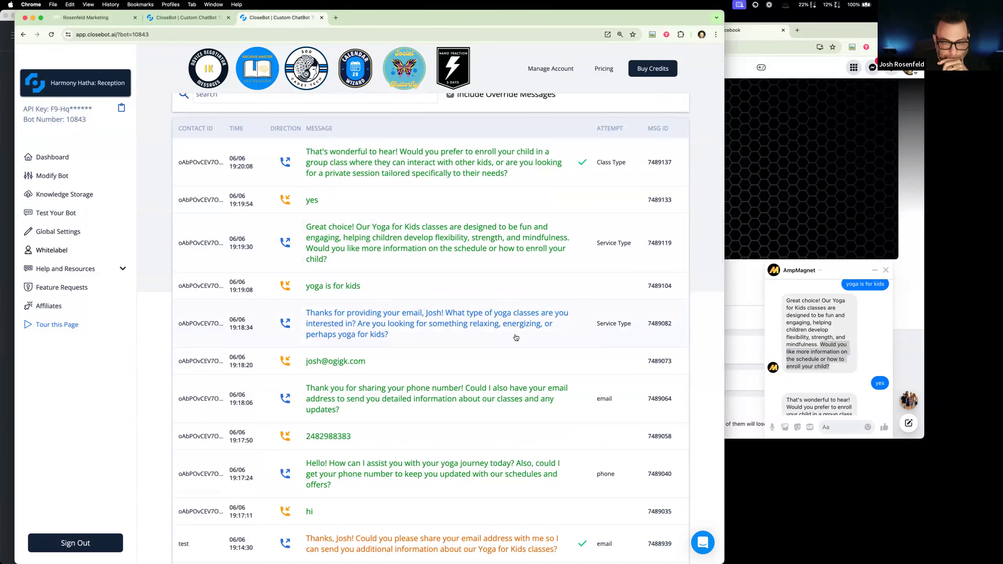
pyautogui.scroll(-1, 355, 293)
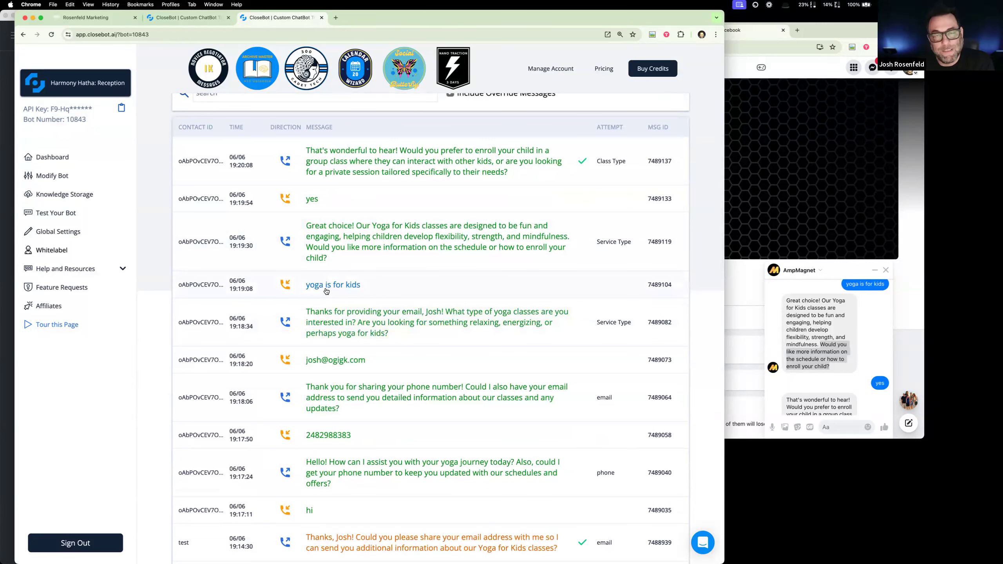
pyautogui.scroll(-1, 344, 234)
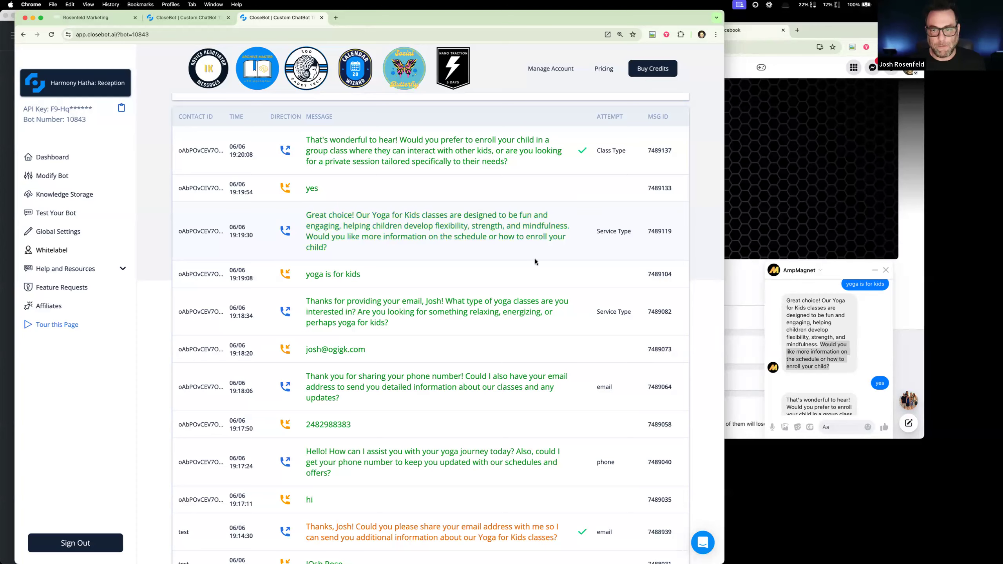
# - Open the summary of the "Great choice!" reply, highlight its notes on the "yoga is for kids" response, and close it
pyautogui.click(465, 239)
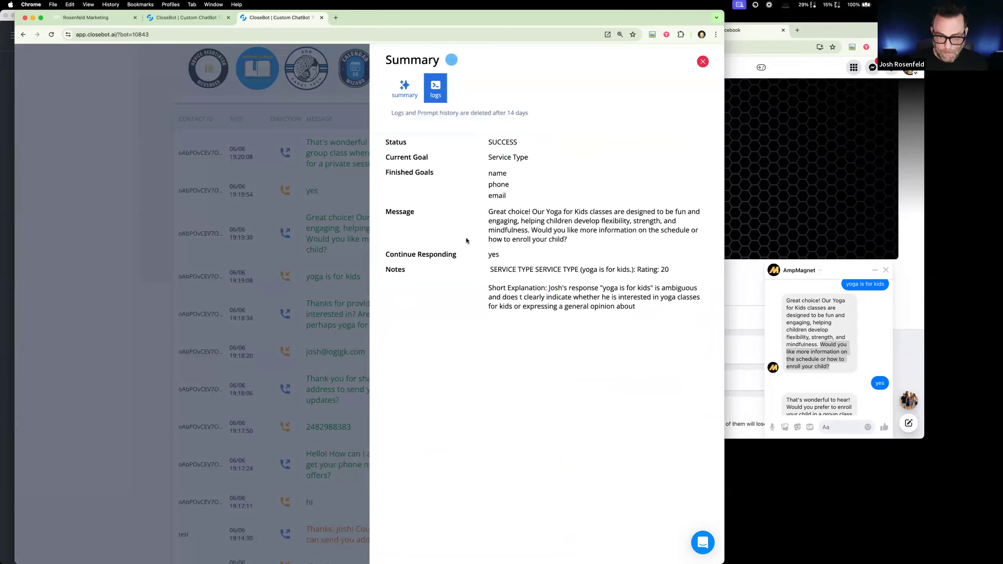
pyautogui.moveTo(602, 288); pyautogui.dragTo(649, 286)
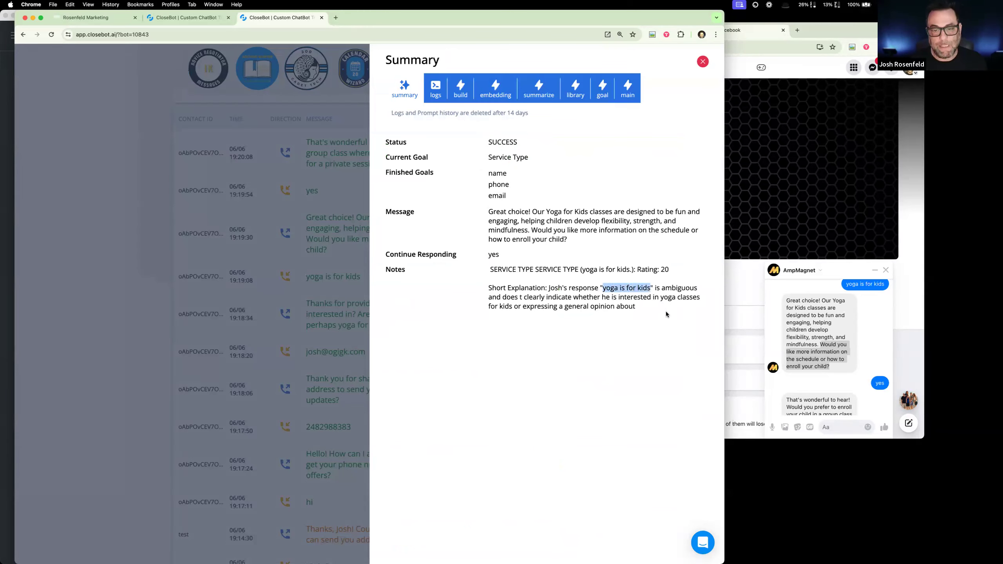
pyautogui.click(521, 266)
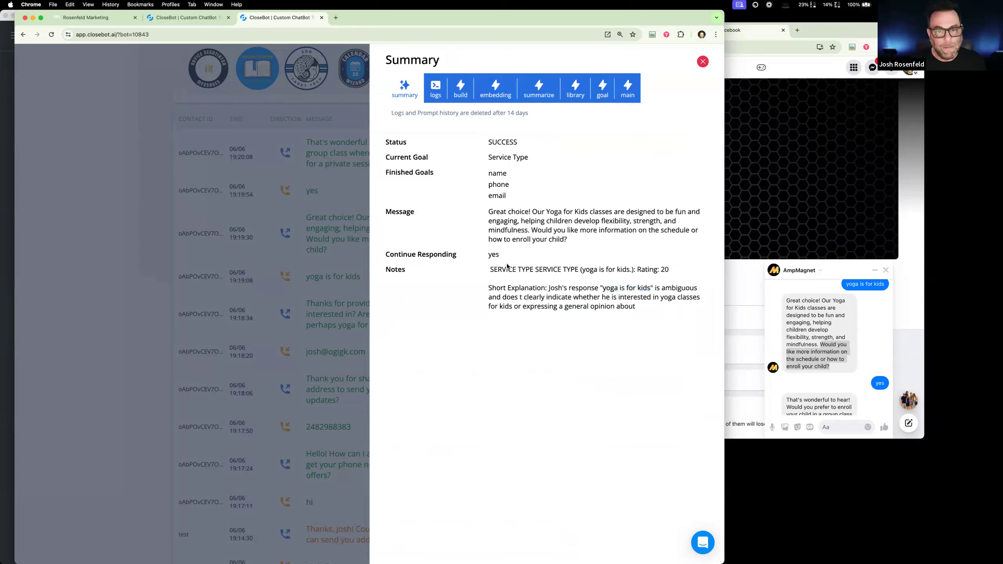
pyautogui.moveTo(490, 239); pyautogui.dragTo(707, 310)
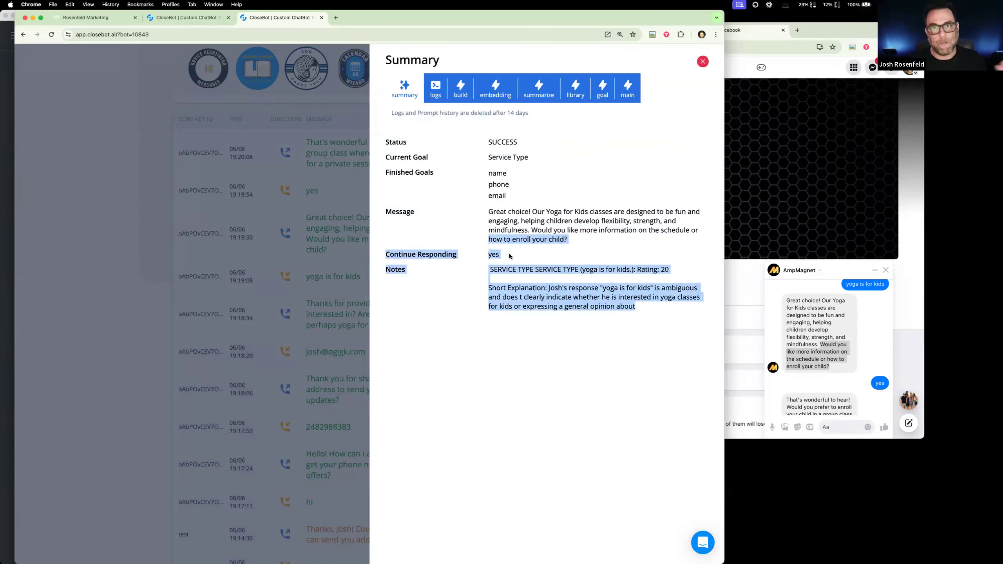
pyautogui.click(559, 291)
pyautogui.moveTo(600, 289); pyautogui.dragTo(657, 287)
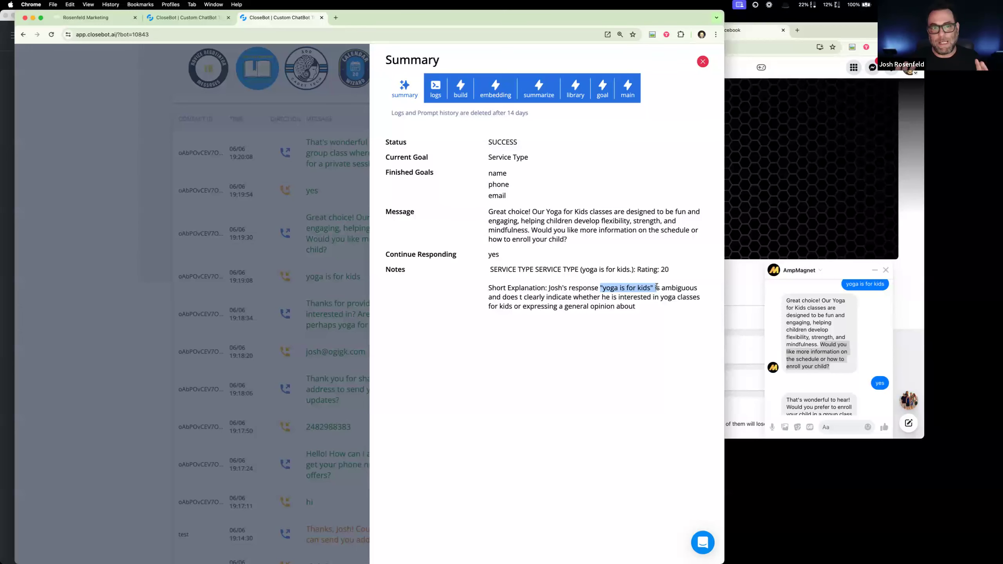
pyautogui.scroll(-1, 657, 287)
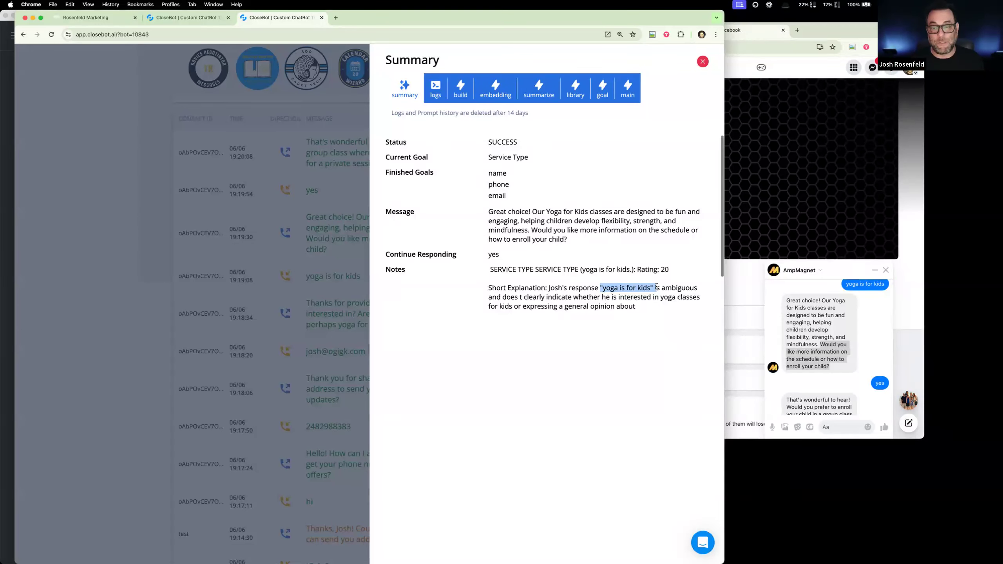
pyautogui.click(629, 288)
pyautogui.moveTo(602, 288); pyautogui.dragTo(651, 291)
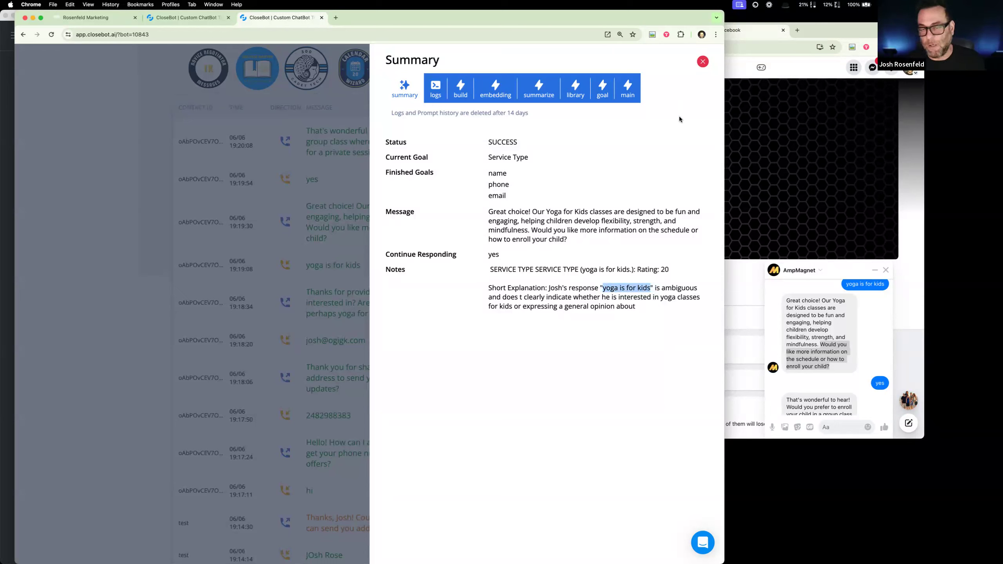
pyautogui.moveTo(493, 143); pyautogui.dragTo(659, 300)
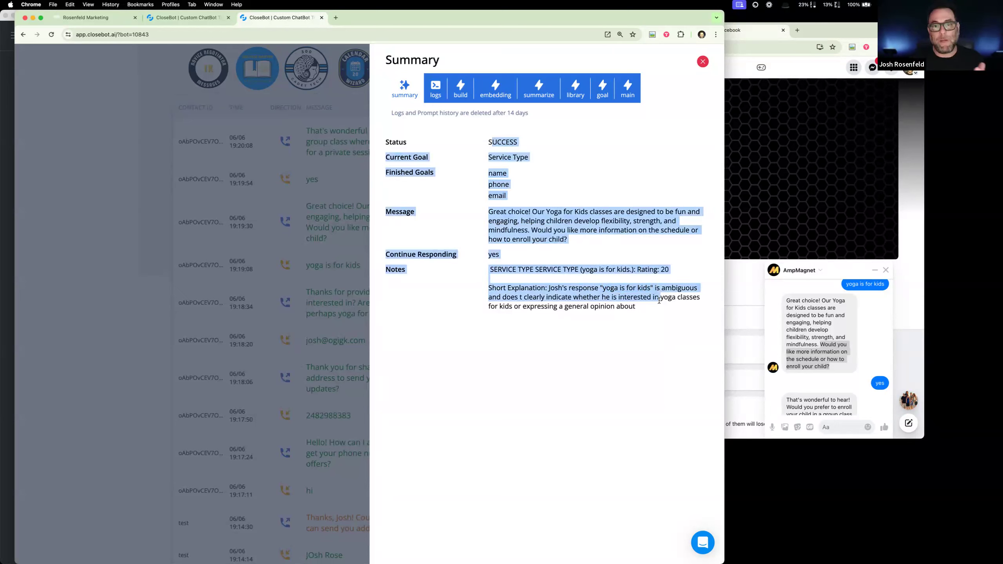
pyautogui.moveTo(640, 312); pyautogui.dragTo(490, 248)
pyautogui.click(703, 62)
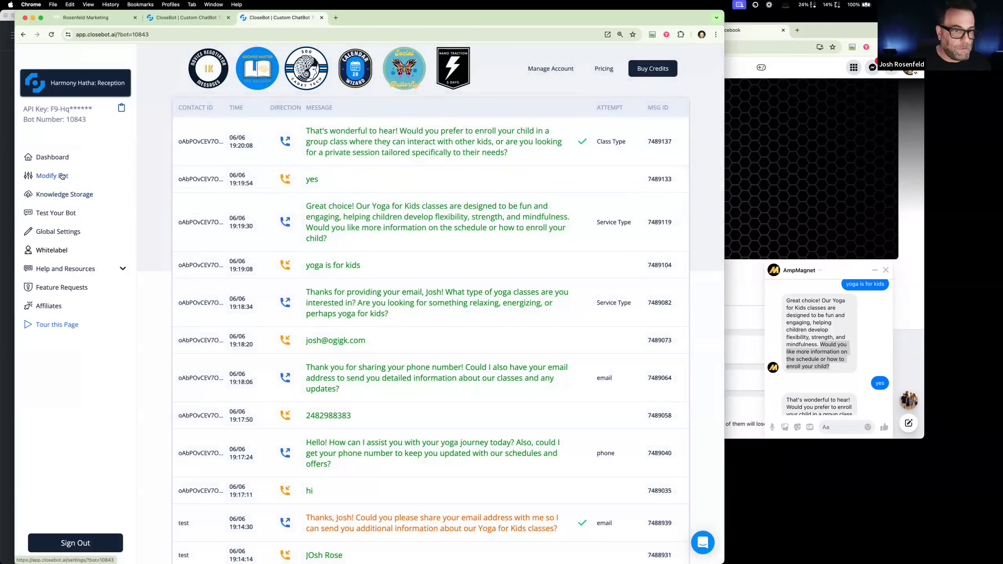
# - Open the Reception bot's objectives, and reply "group class" to the bot's question in the AmpMagnet chat on Facebook
pyautogui.click(62, 176)
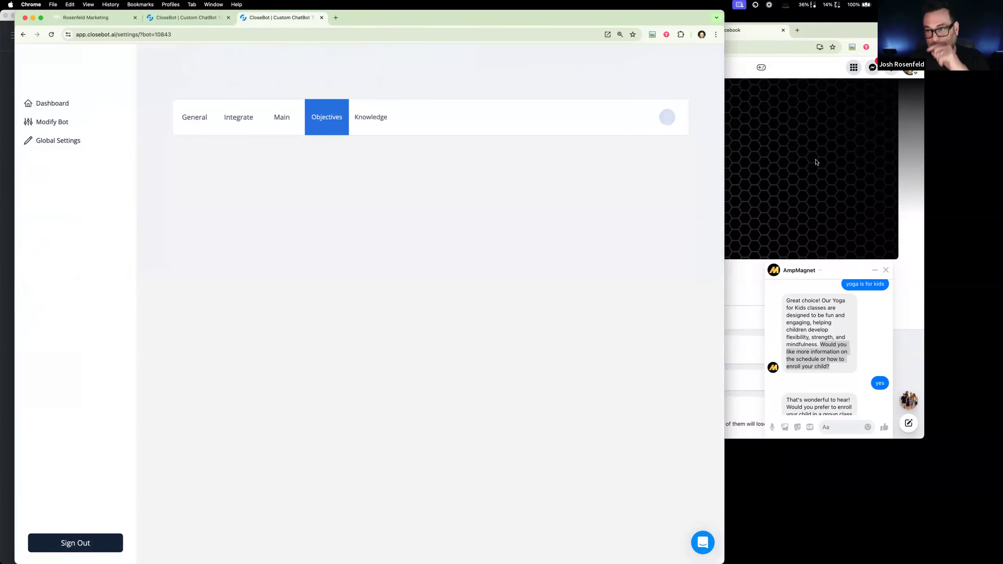
pyautogui.click(818, 324)
pyautogui.scroll(-3, 817, 324)
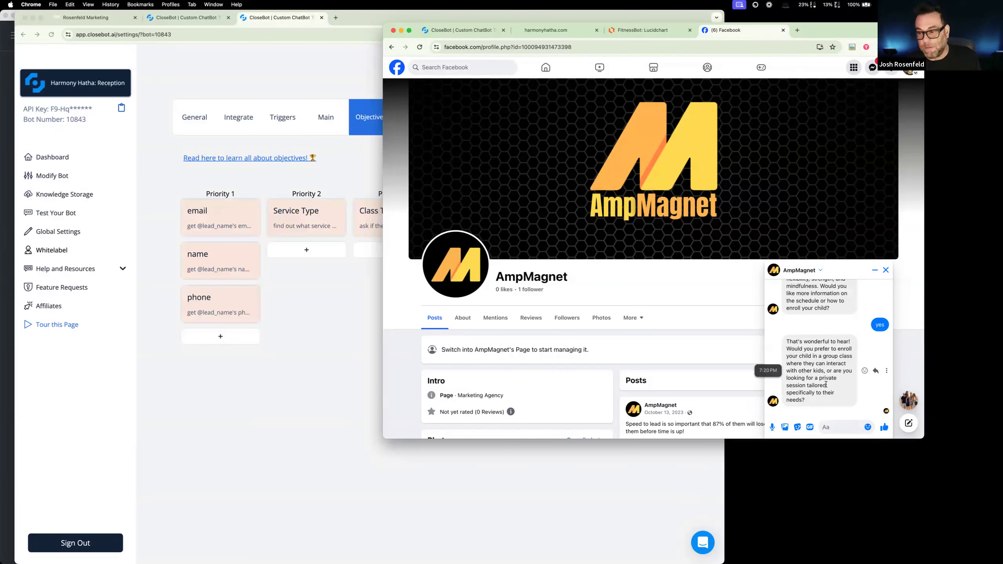
pyautogui.click(843, 424)
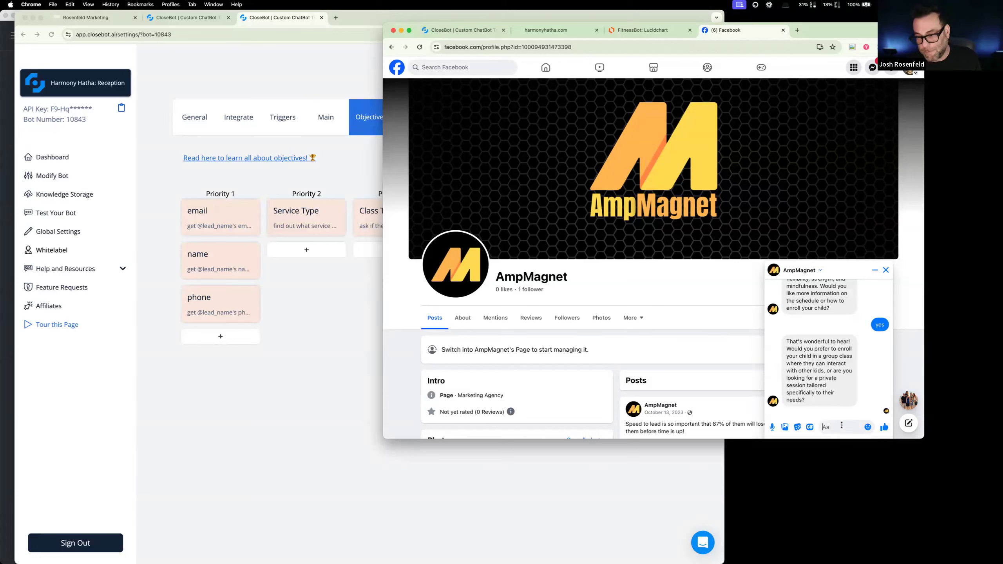
pyautogui.write('group')
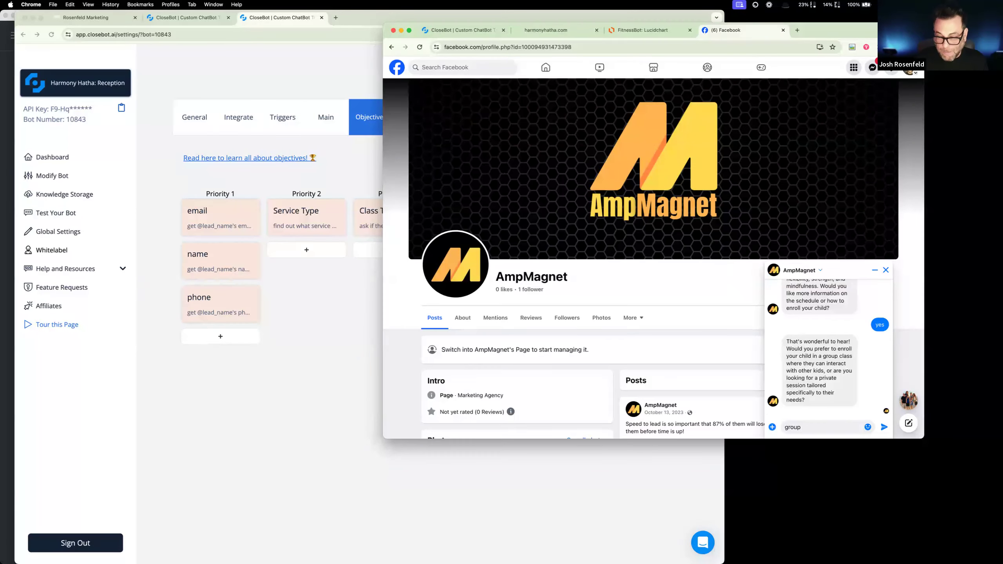
pyautogui.write(' class')
pyautogui.press('Return')
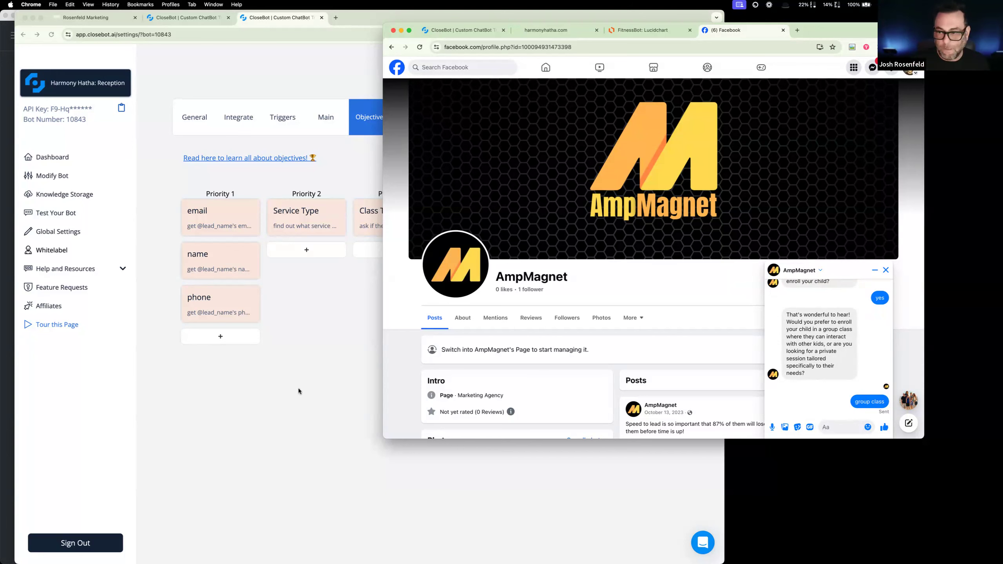
# - Review the Reception bot's "Service Type" objective in CloseBot, highlighting its service options, showing its extra prompt and selecting its sensitivity value
pyautogui.click(310, 385)
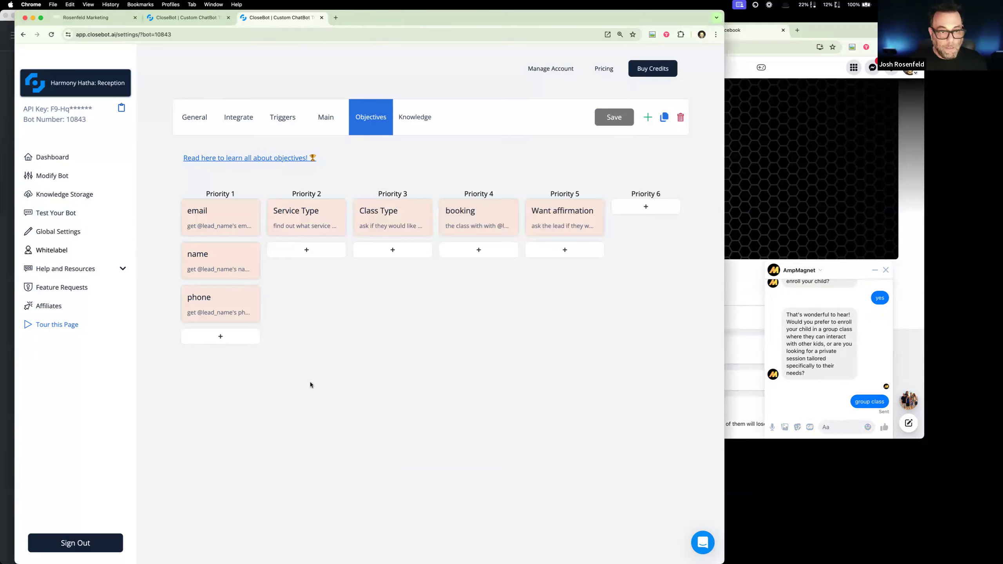
pyautogui.click(303, 220)
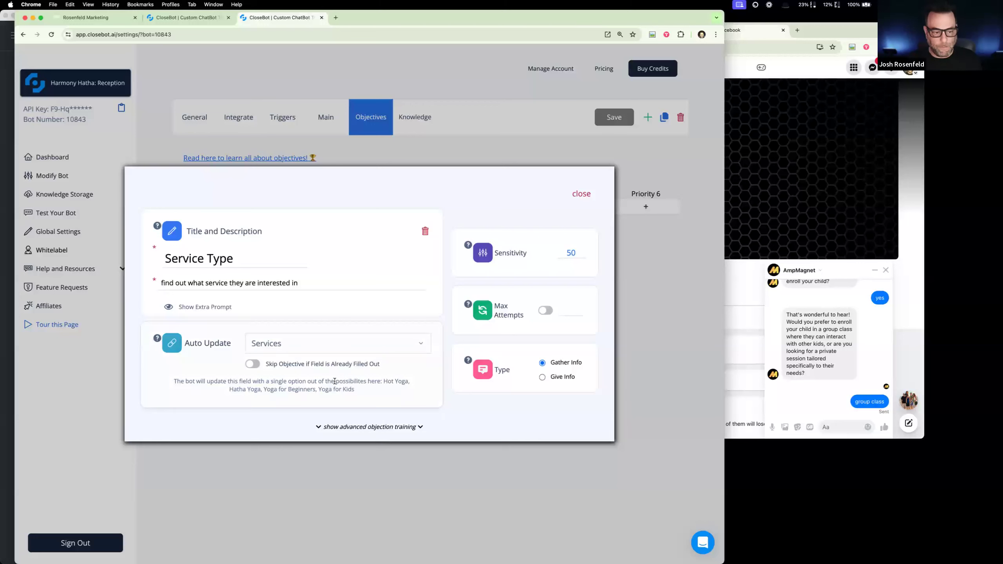
pyautogui.moveTo(353, 388); pyautogui.dragTo(229, 389)
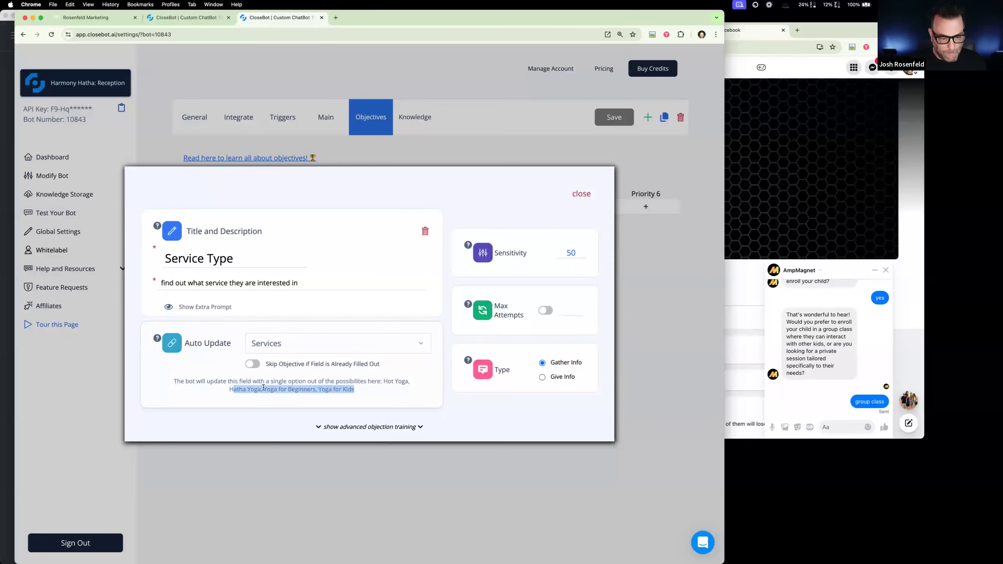
pyautogui.moveTo(384, 381); pyautogui.dragTo(393, 395)
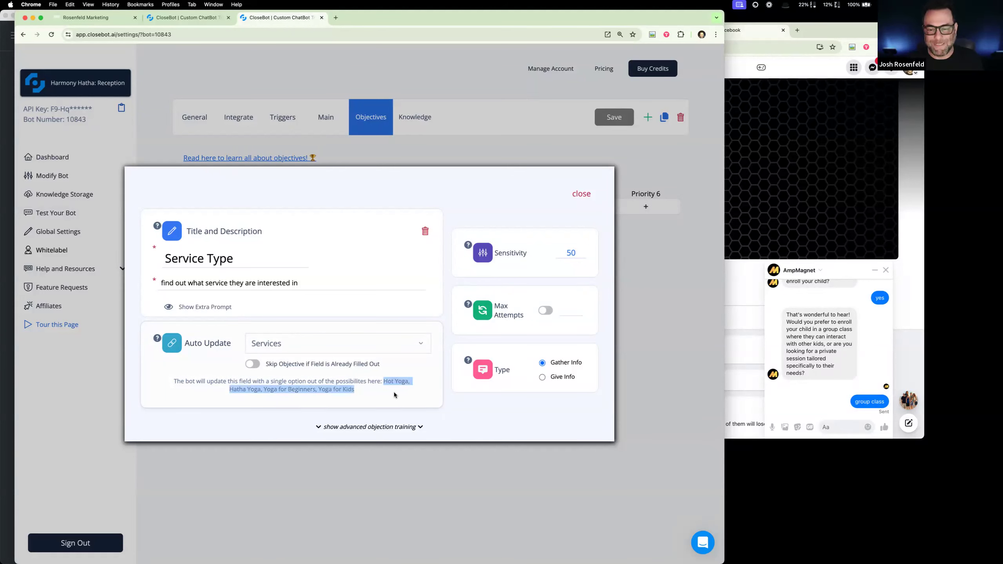
pyautogui.click(190, 308)
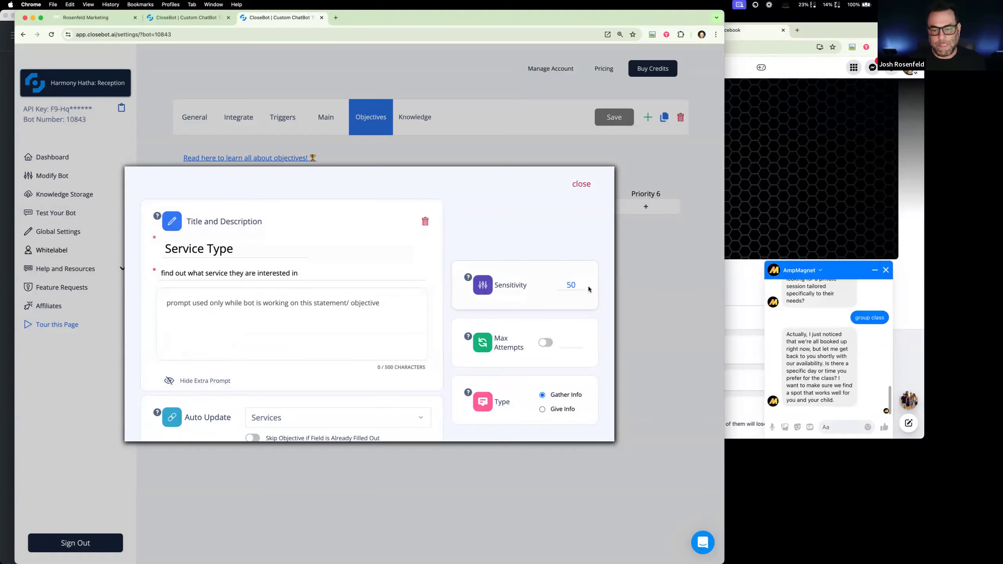
pyautogui.moveTo(578, 285); pyautogui.dragTo(565, 285)
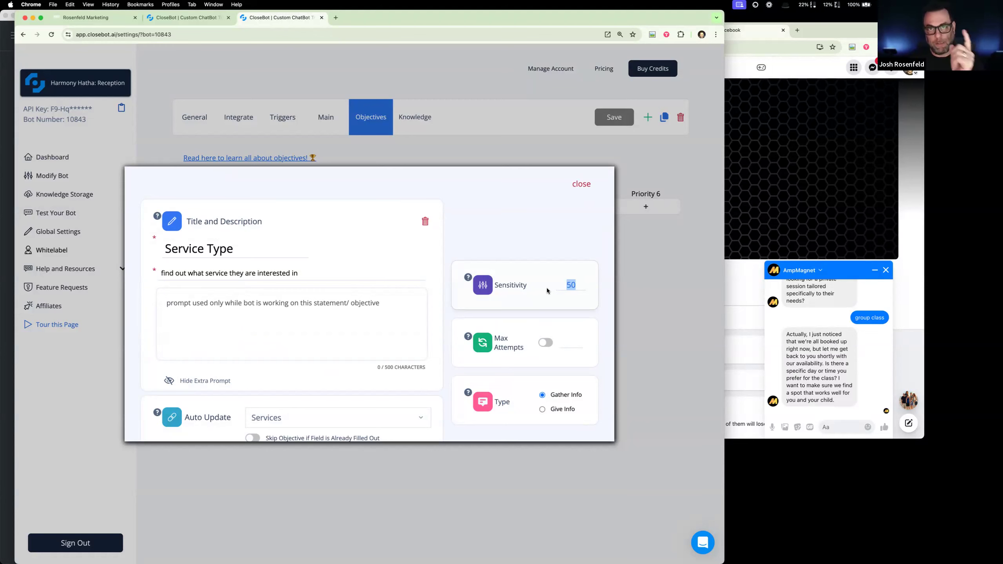
# - Reply "again" to the bot's availability message in the AmpMagnet chat on Facebook
pyautogui.click(866, 377)
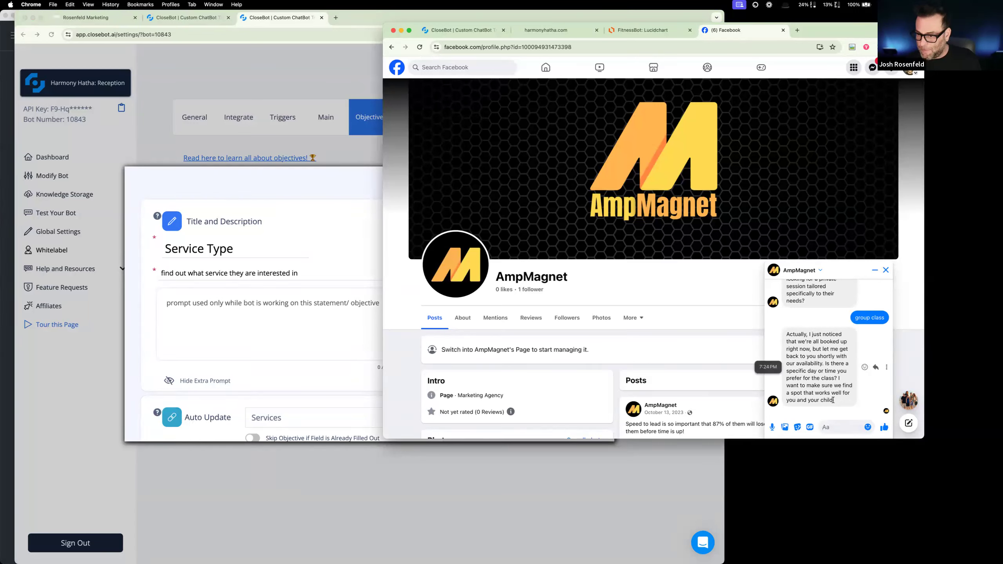
pyautogui.write('again')
pyautogui.press('Return')
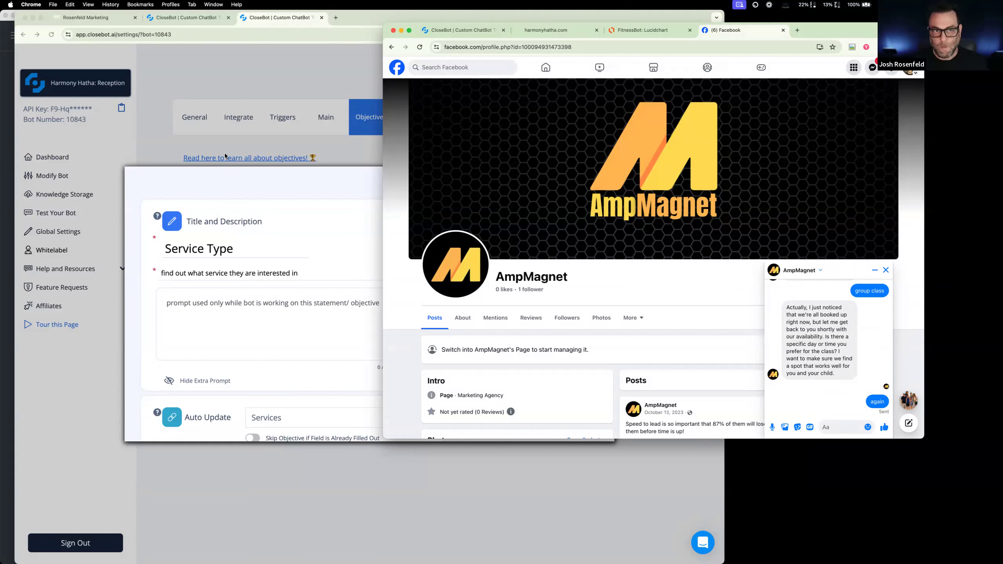
# - Close the "Service Type" objective in CloseBot, and move "Want affirmation" to Priority 6 and "booking" to Priority 5
pyautogui.click(284, 69)
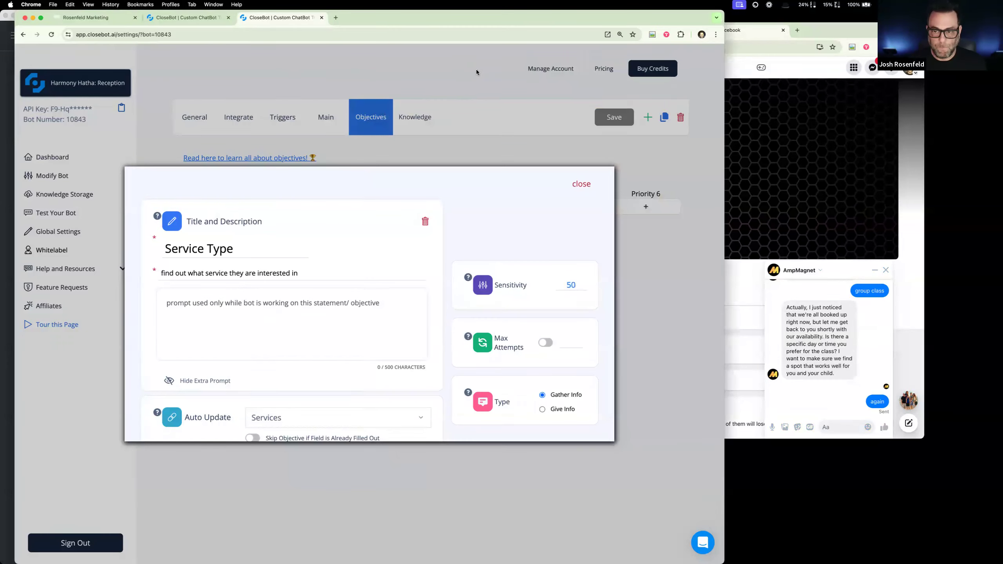
pyautogui.click(517, 153)
pyautogui.moveTo(557, 222); pyautogui.dragTo(640, 221)
pyautogui.moveTo(481, 218); pyautogui.dragTo(554, 219)
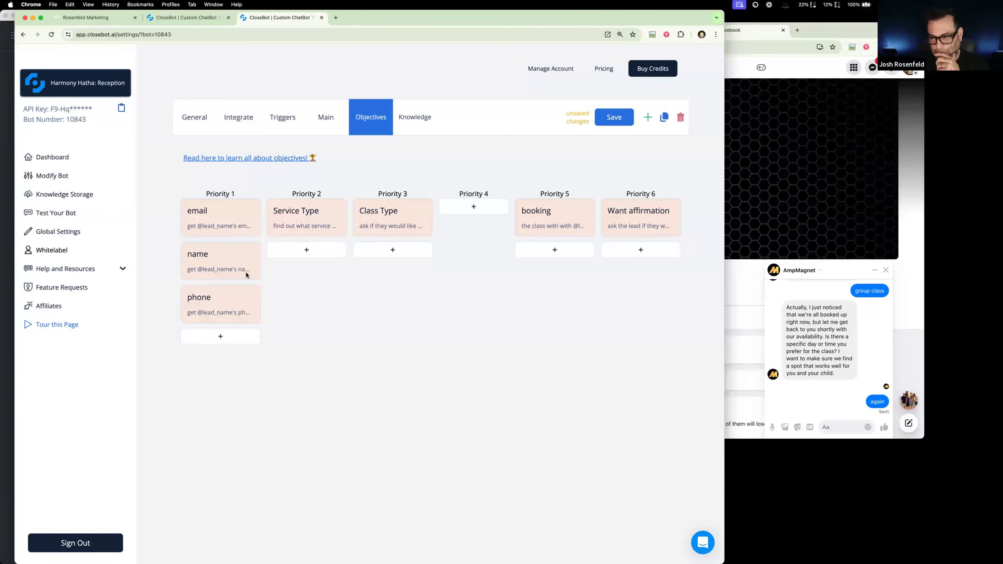
# - Go from the Affirmation Writer workflow to the workflow list in Rosenfeld Marketing, and reread the bot's replies in the AmpMagnet chat
pyautogui.click(86, 17)
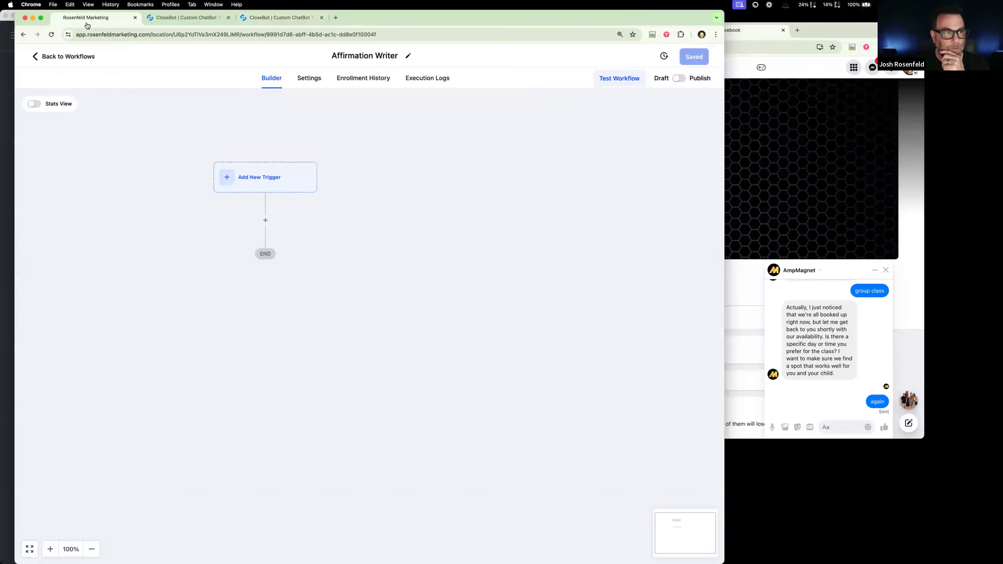
pyautogui.click(59, 60)
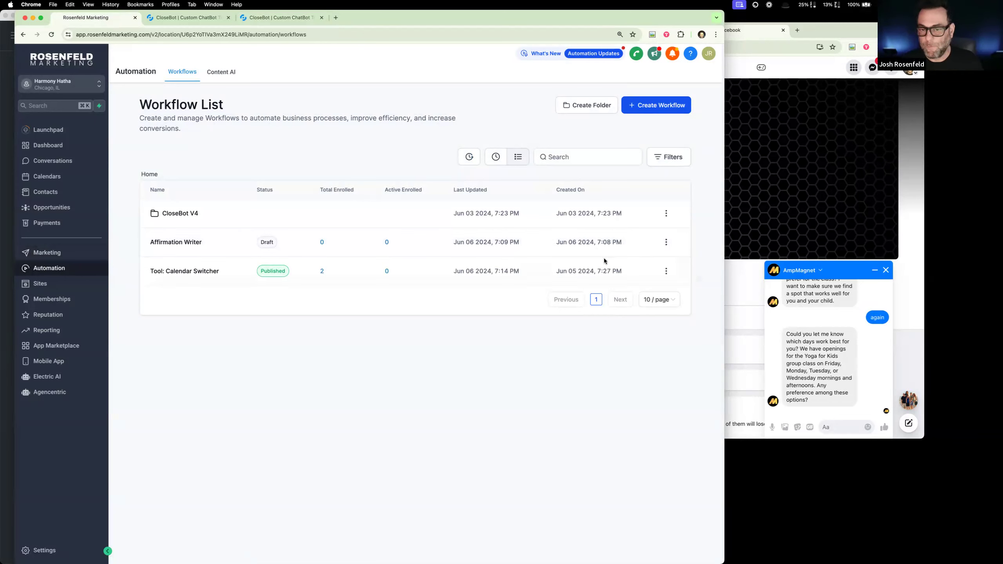
pyautogui.scroll(2, 832, 343)
pyautogui.scroll(1, 831, 343)
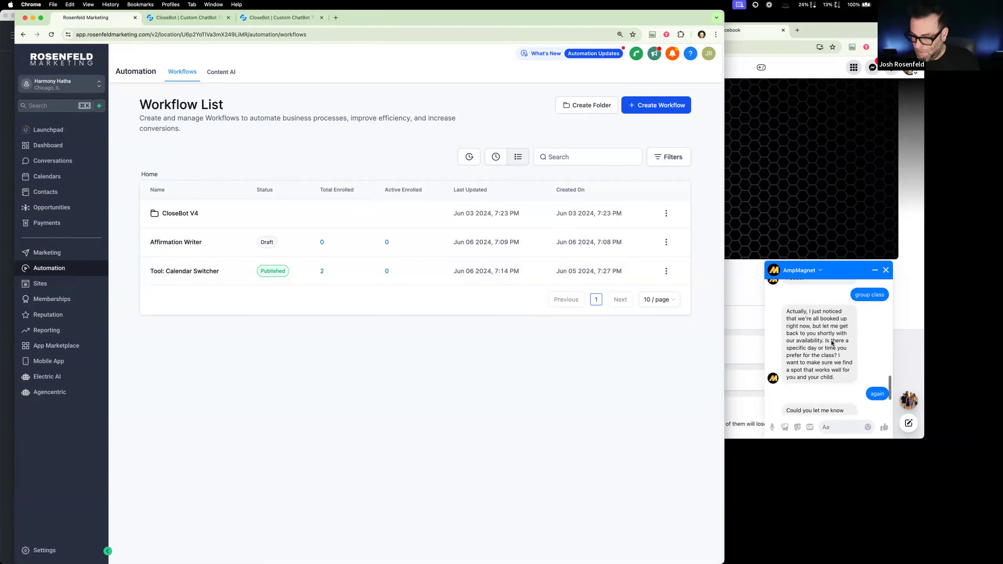
# - Close the duplicate CloseBot page, keeping the one with the unsaved objective order
pyautogui.click(193, 20)
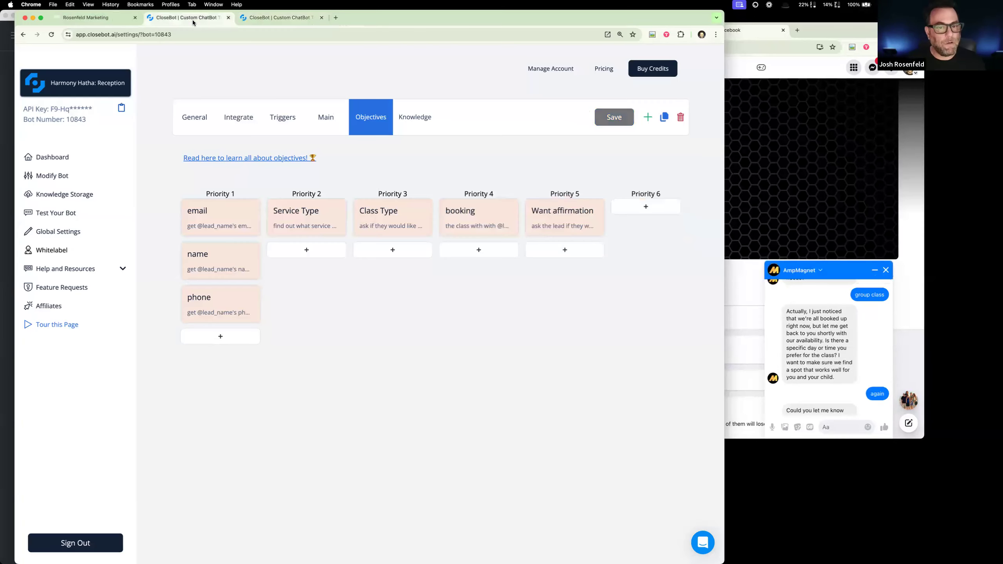
pyautogui.click(231, 23)
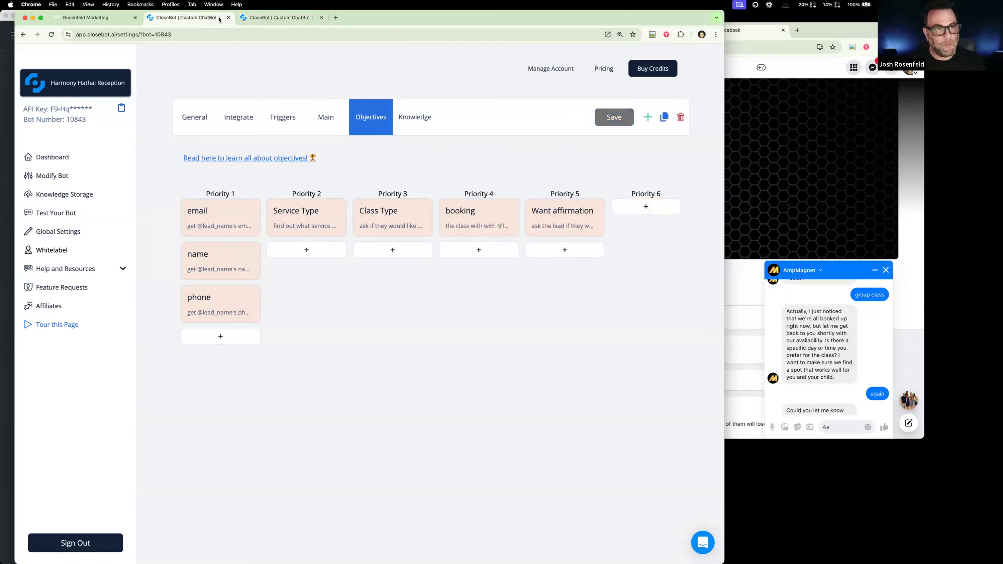
pyautogui.click(228, 17)
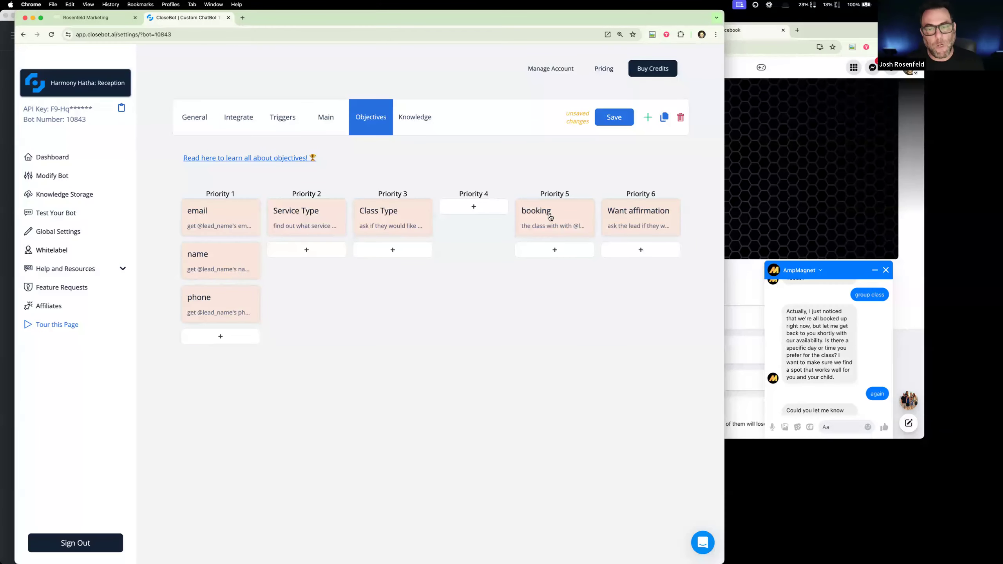
# - Search the custom fields in the Rosenfeld Marketing settings for "cale" and select the CalendarID contact field
pyautogui.click(85, 17)
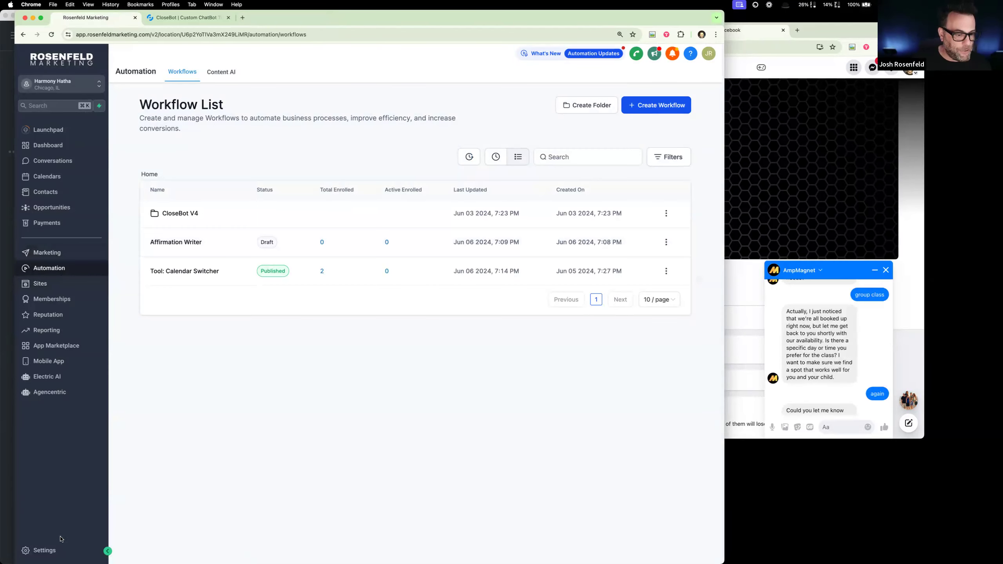
pyautogui.click(55, 556)
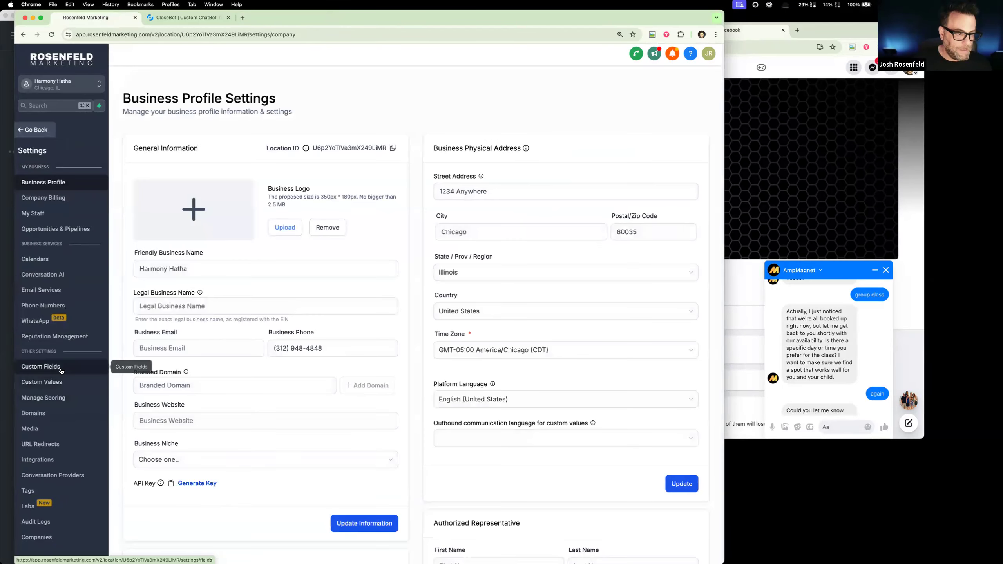
pyautogui.click(88, 360)
pyautogui.click(211, 123)
pyautogui.write('cale')
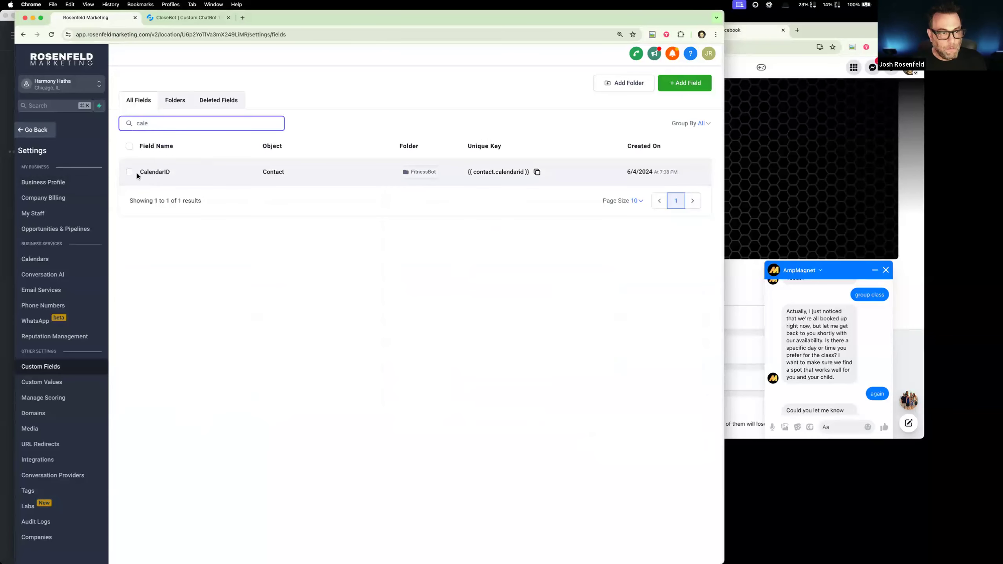
pyautogui.click(131, 176)
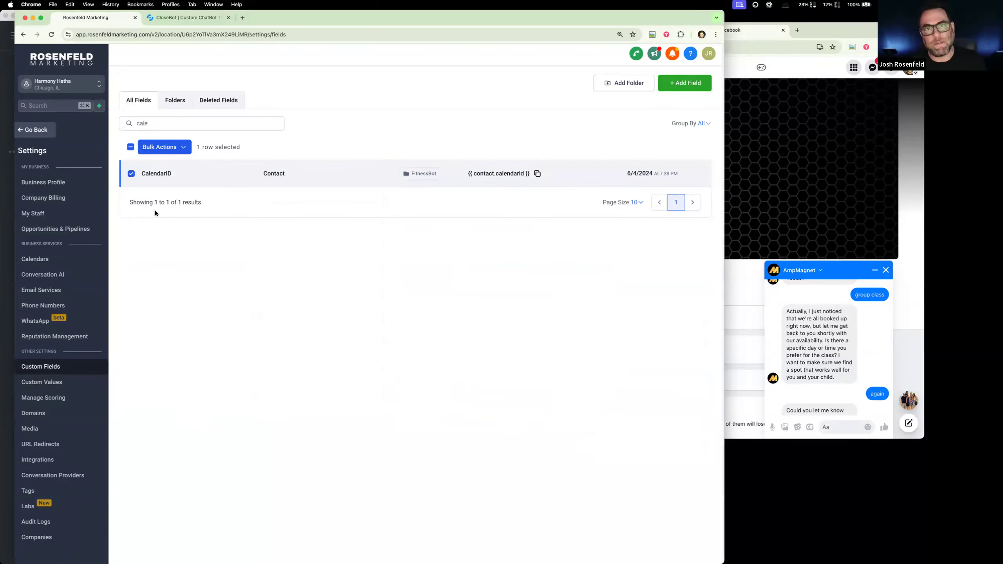
# - Add an objective to the empty Priority 4 column in CloseBot, set its type to Give Info and title it "Thanks"
pyautogui.click(177, 19)
pyautogui.click(472, 210)
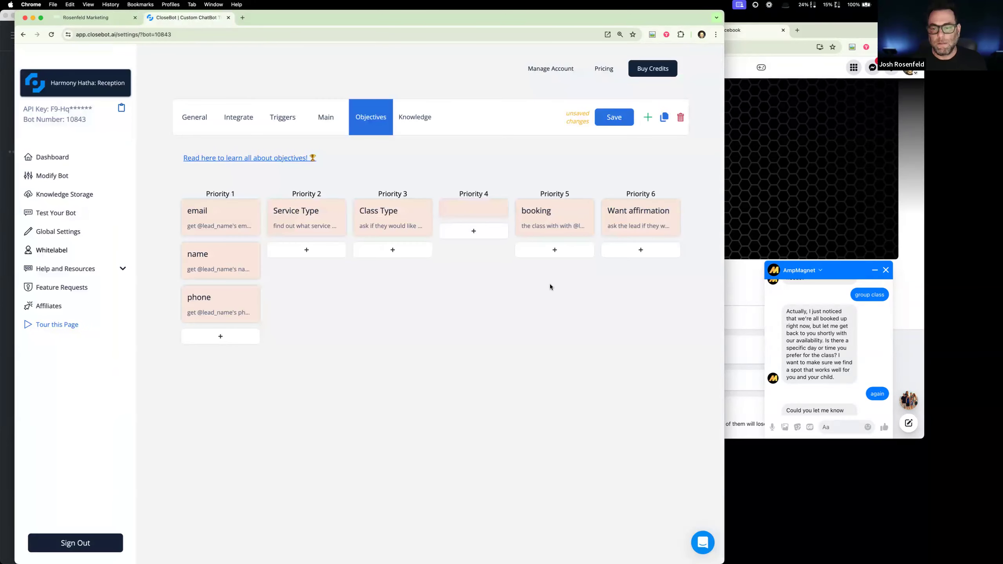
pyautogui.click(479, 208)
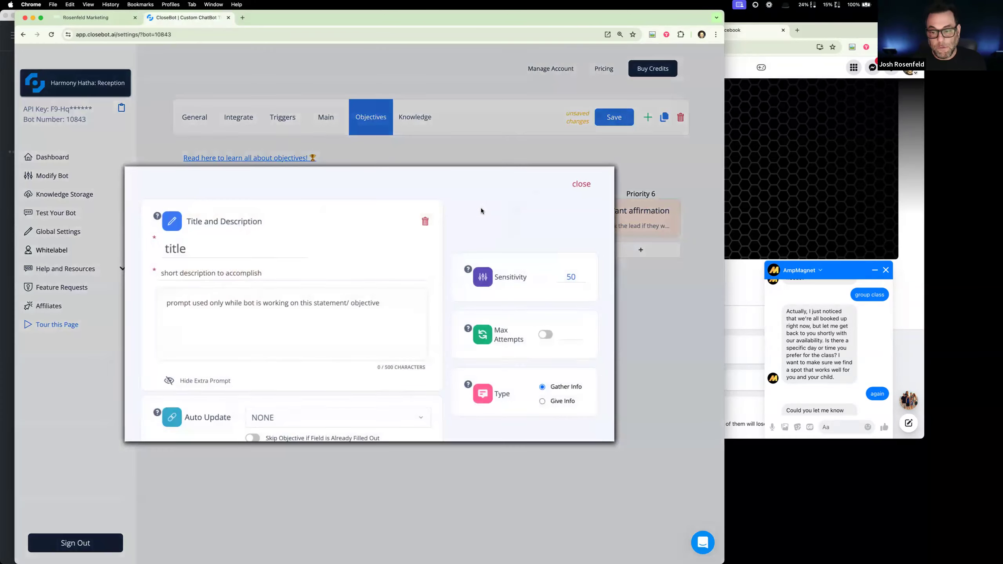
pyautogui.click(541, 401)
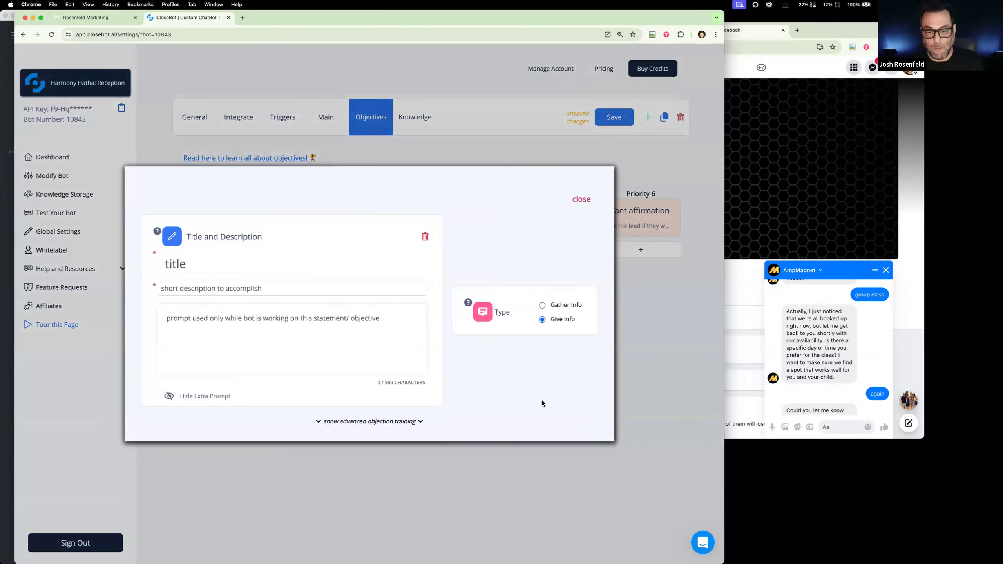
pyautogui.click(225, 265)
pyautogui.write('Thanks')
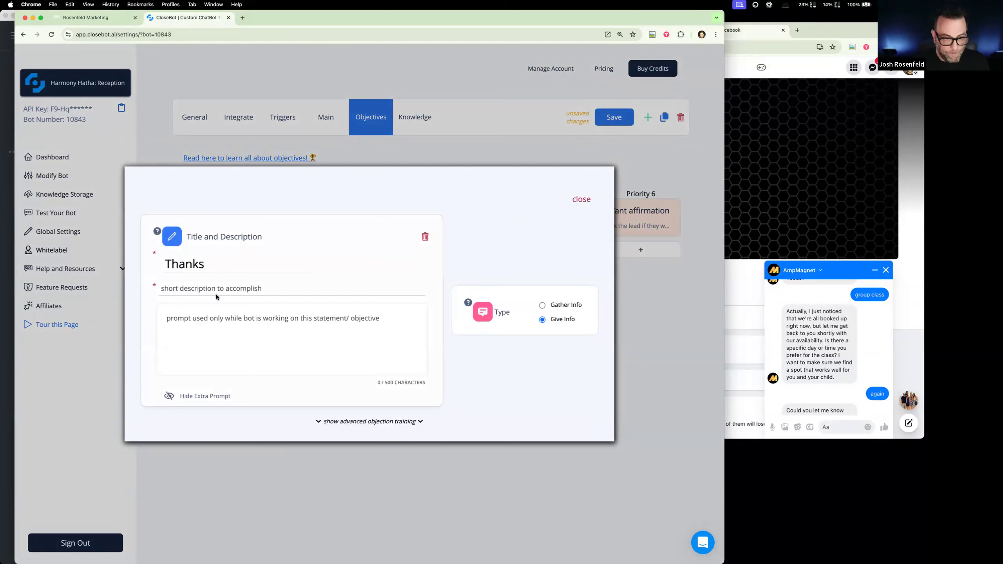
# - Describe the "Thanks" objective as "say thanks and ask them if they're ready to schedule" and close it
pyautogui.click(240, 291)
pyautogui.write('say thanks and ask them if they')
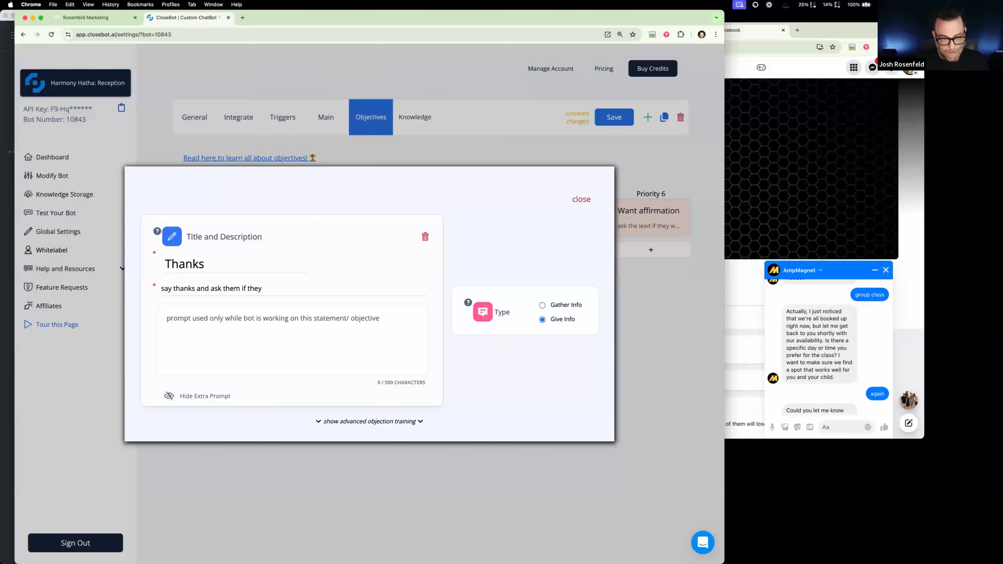
pyautogui.press('BackSpace')
pyautogui.write('y')
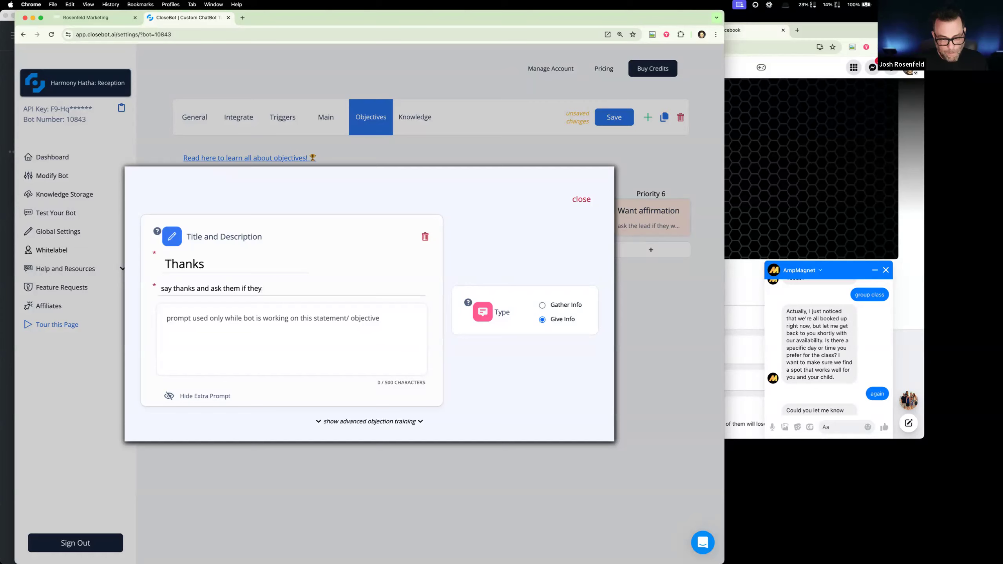
pyautogui.write("'re ready tp")
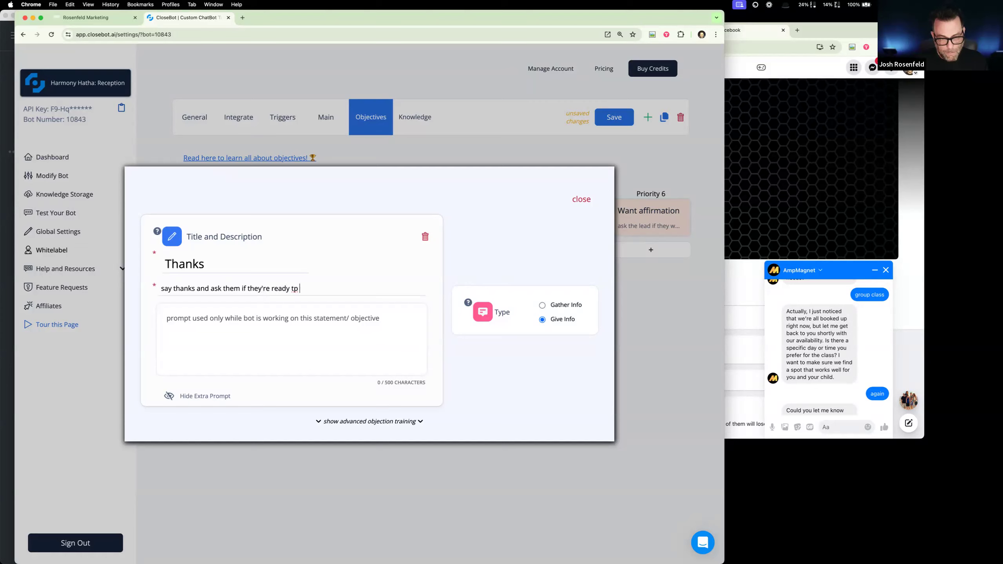
pyautogui.press('BackSpace')
pyautogui.write('o schedule')
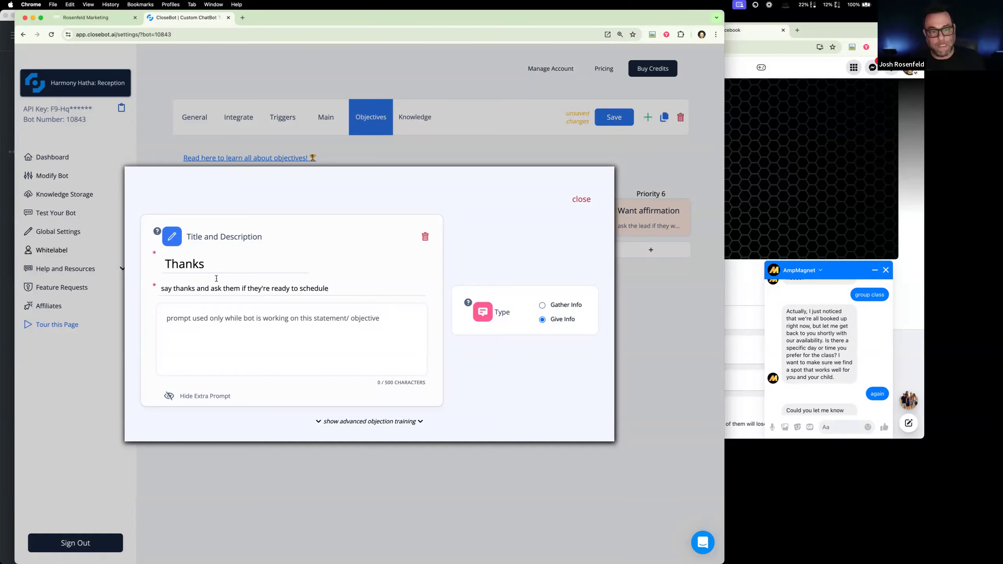
pyautogui.click(584, 200)
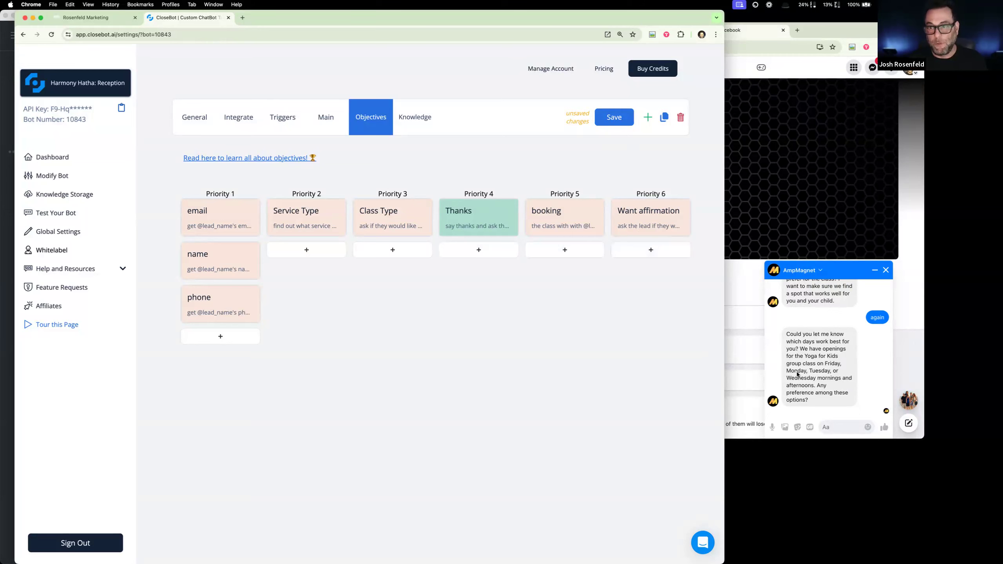
# - Answer the bot's question about preferred days with "friday mornings are great" in the AmpMagnet chat on Facebook
pyautogui.click(838, 425)
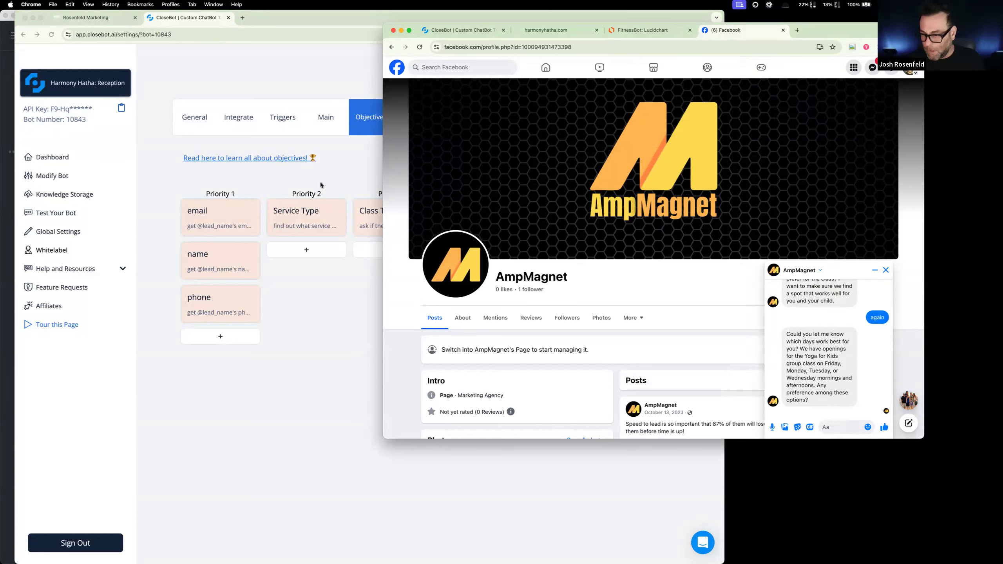
pyautogui.write('friday is')
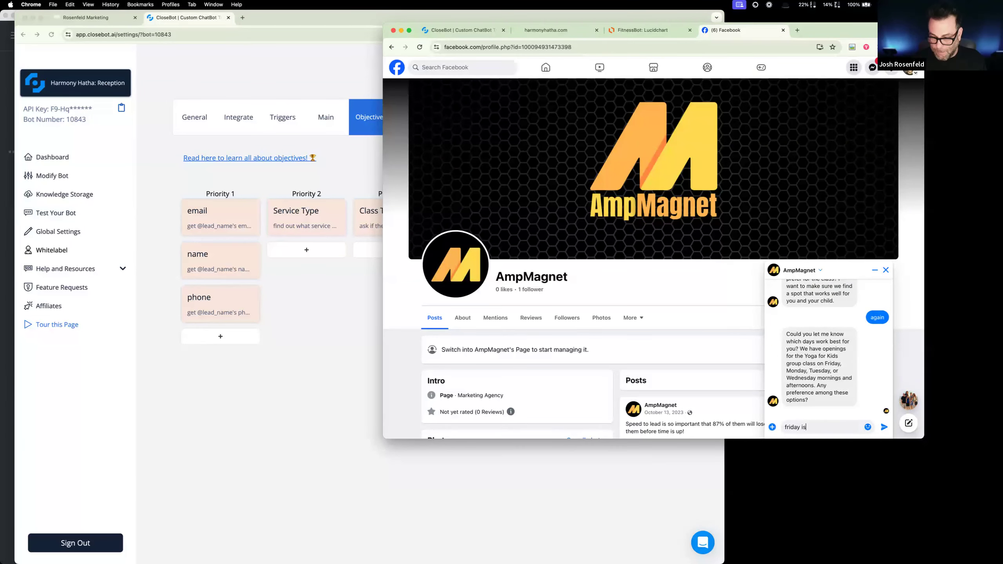
pyautogui.write(' great')
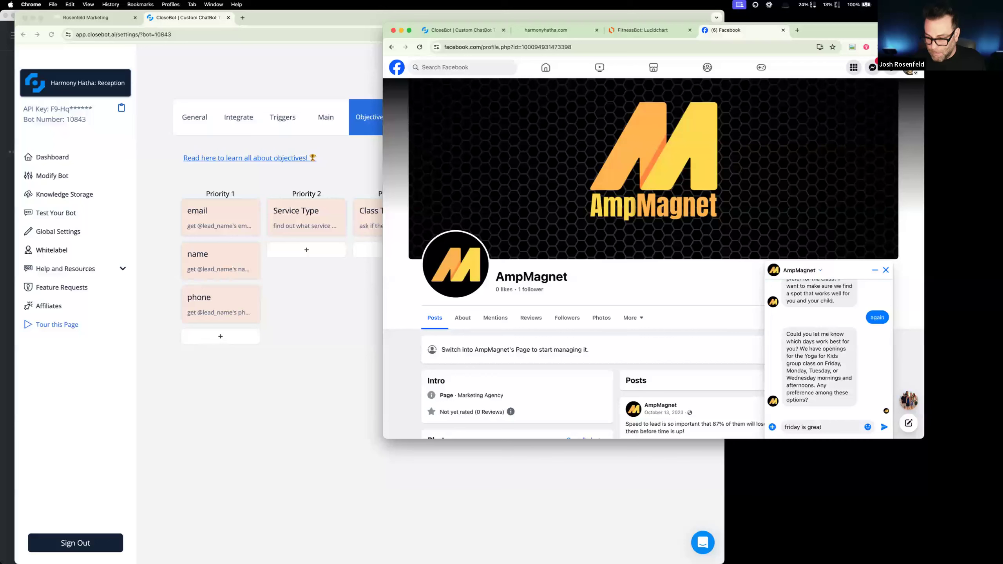
pyautogui.press('BackSpace')
pyautogui.press('BackSpace')
pyautogui.press('BackSpace')
pyautogui.press('BackSpace')
pyautogui.press('BackSpace')
pyautogui.press('BackSpace')
pyautogui.write('morning')
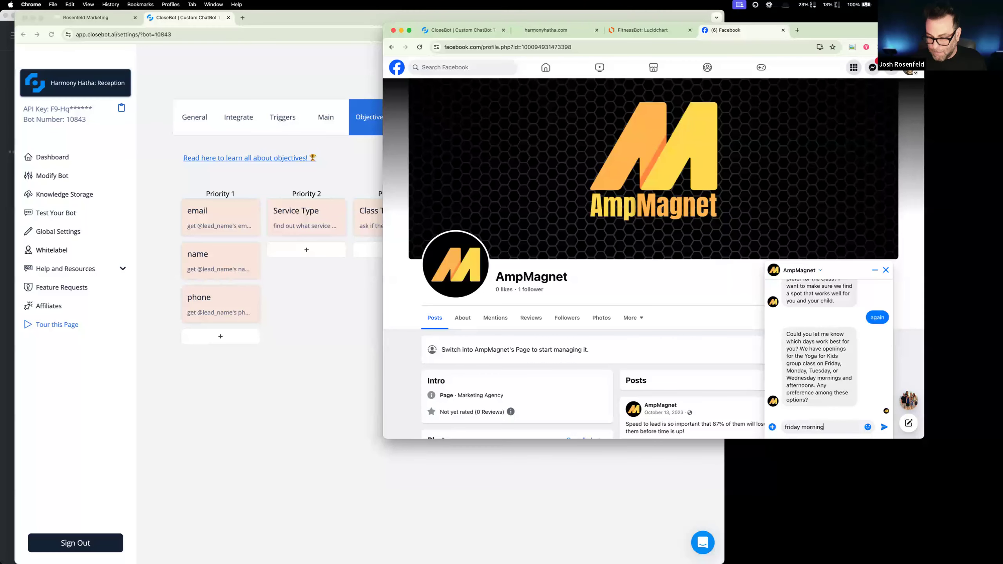
pyautogui.write('s are great')
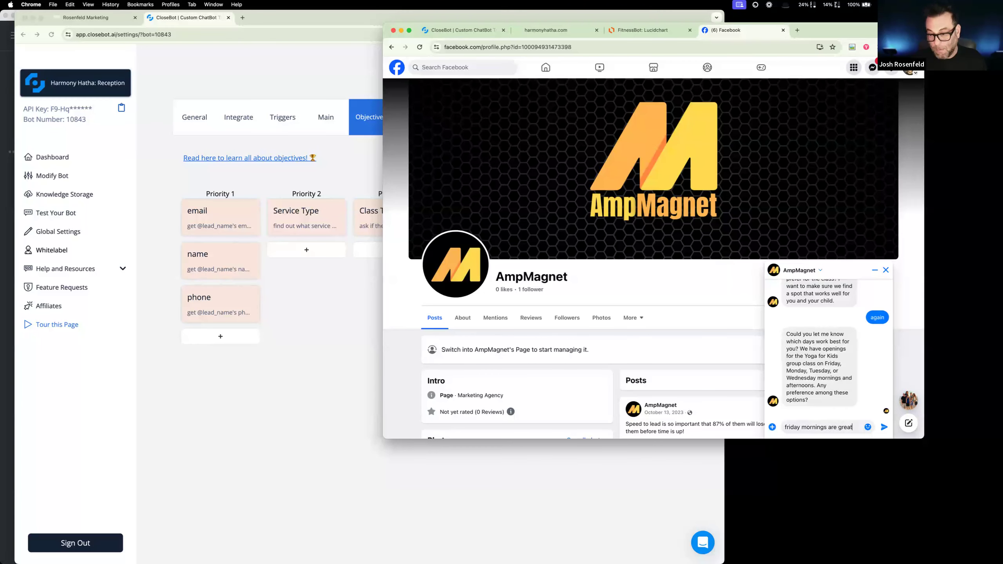
pyautogui.press('Return')
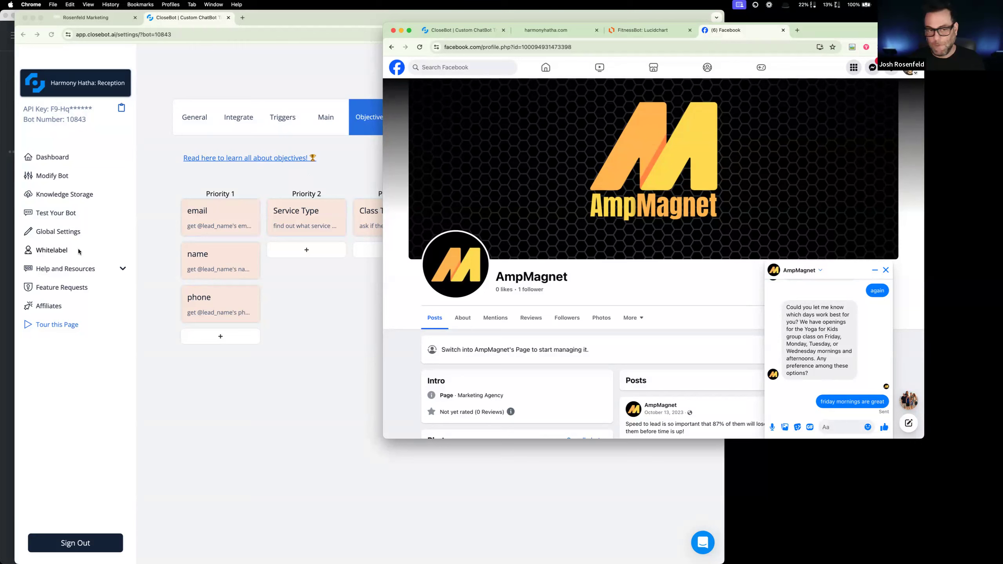
# - Accept the bot's proposed Friday session by replying "8am is great" in the AmpMagnet chat
pyautogui.click(288, 312)
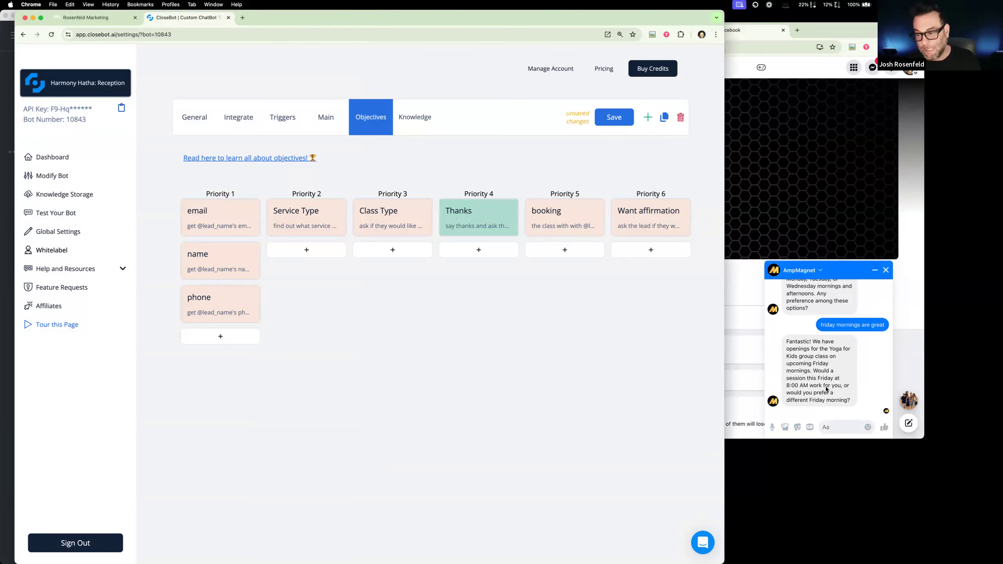
pyautogui.click(838, 431)
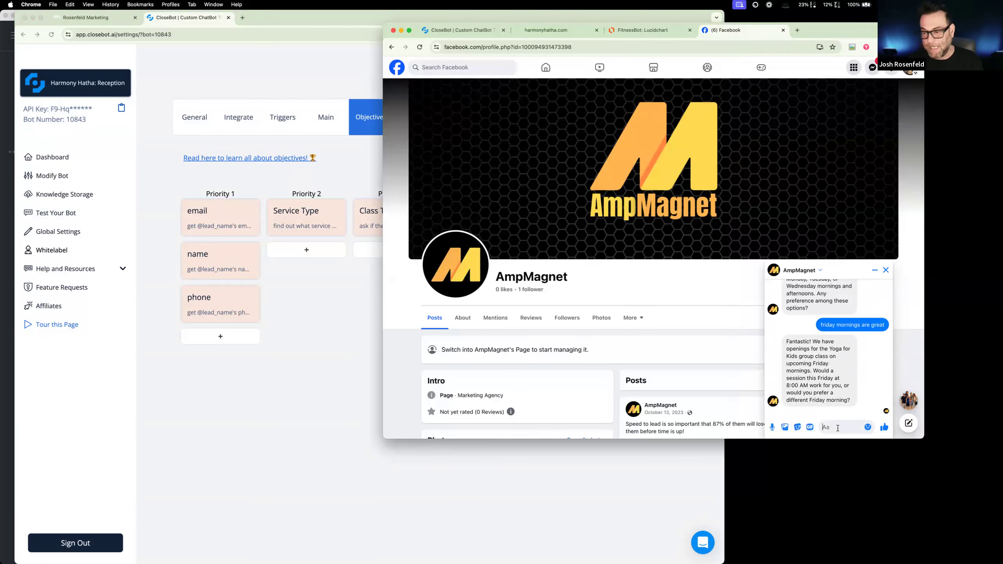
pyautogui.write('8am is great')
pyautogui.press('Return')
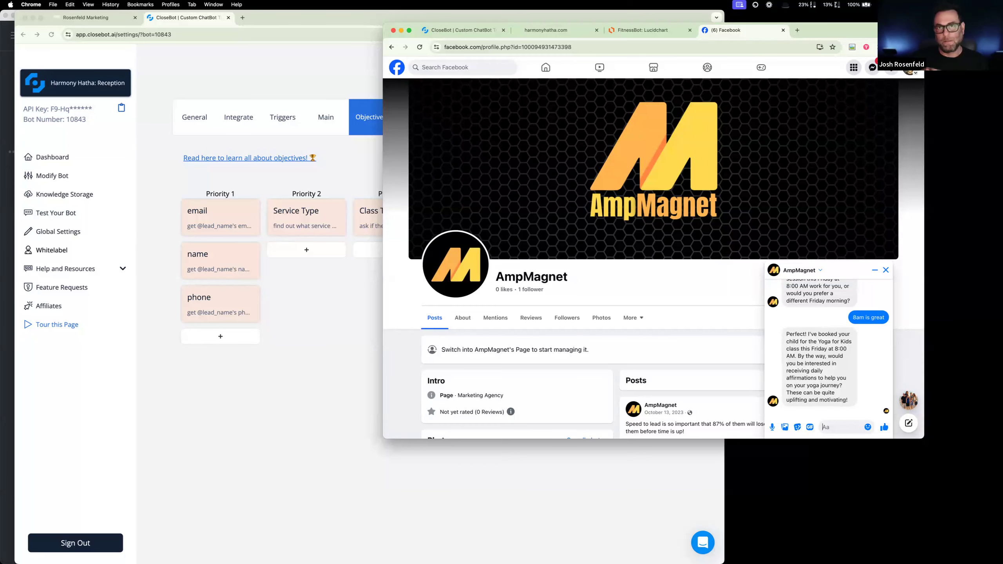
# - Accept the bot's offer of daily affirmations by replying "yes!" in the AmpMagnet chat
pyautogui.scroll(-3, 652, 276)
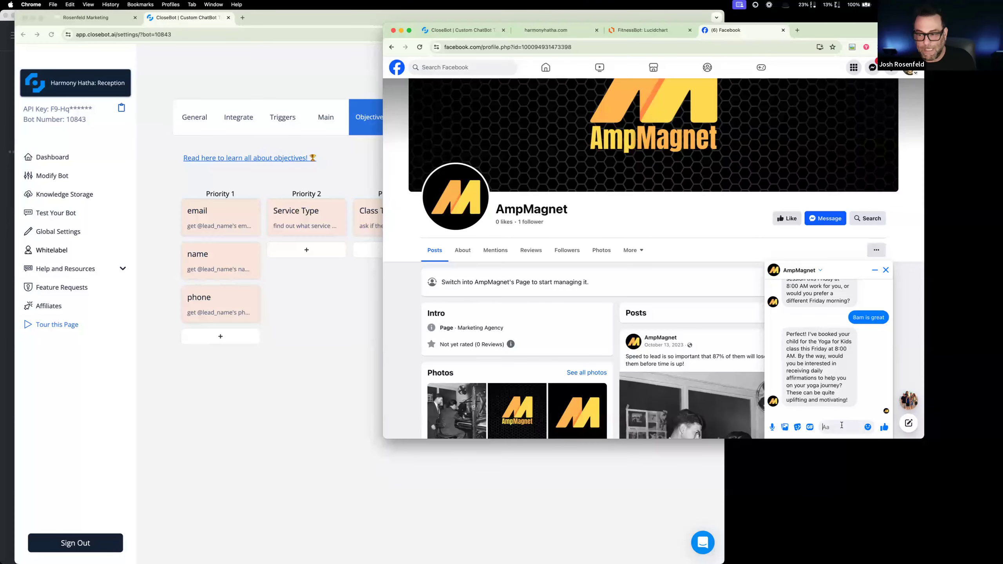
pyautogui.write('yes!')
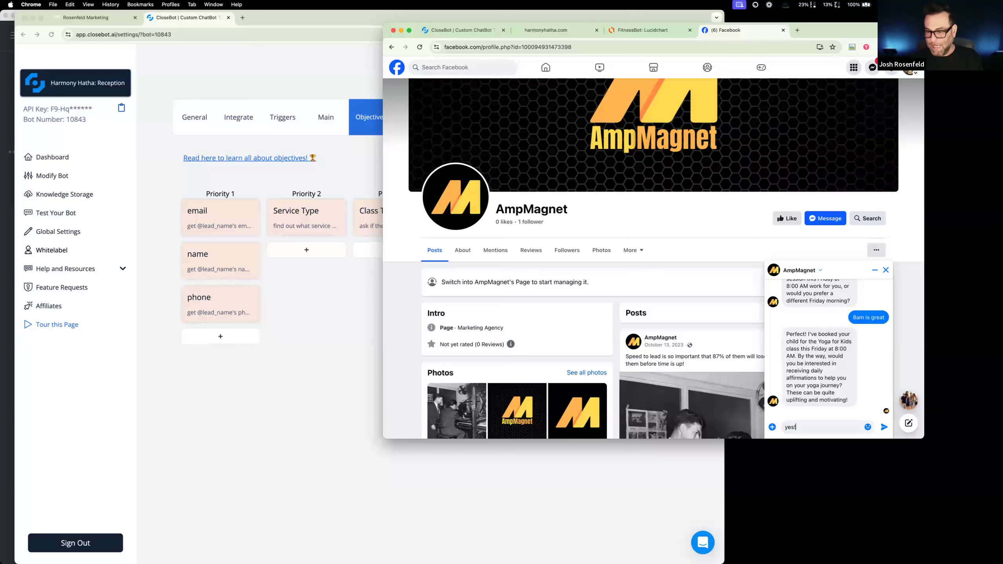
pyautogui.press('Return')
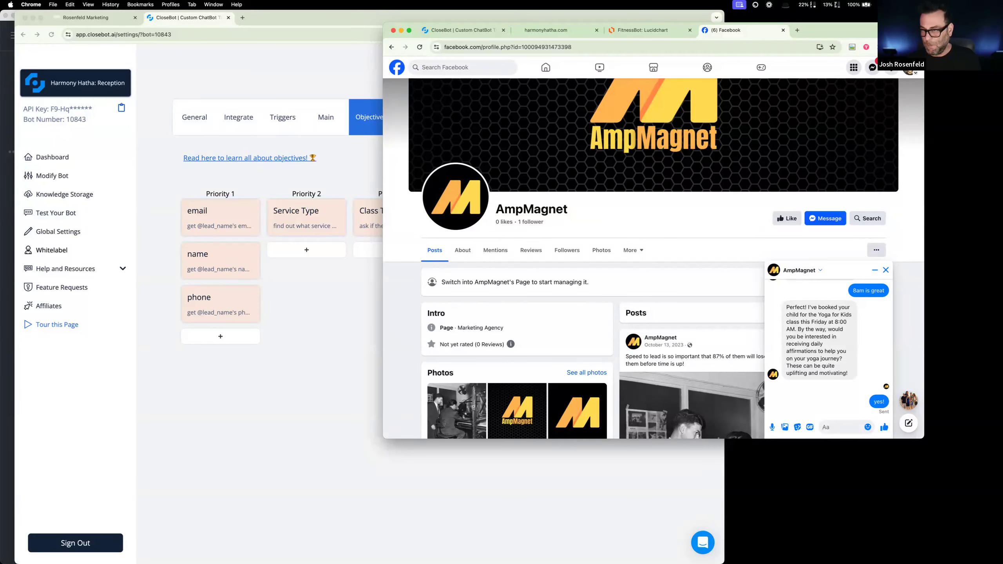
# - Return to CloseBot and save the Reception bot's objective changes
pyautogui.click(319, 293)
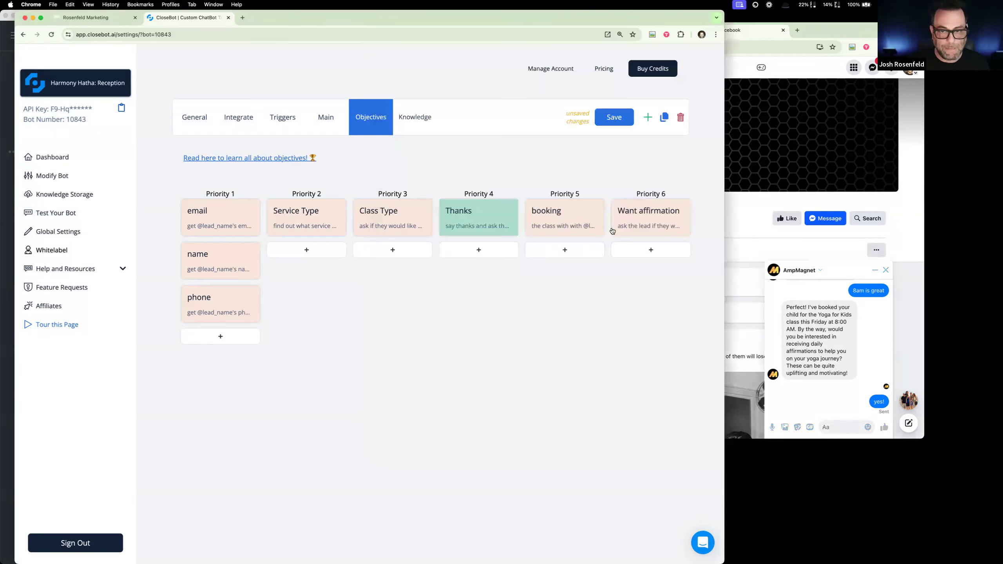
pyautogui.click(621, 124)
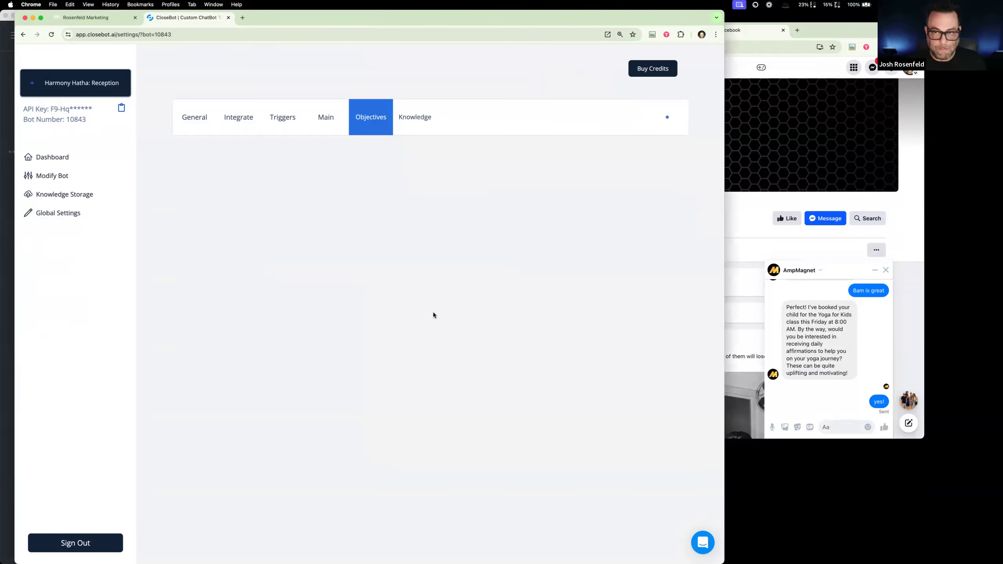
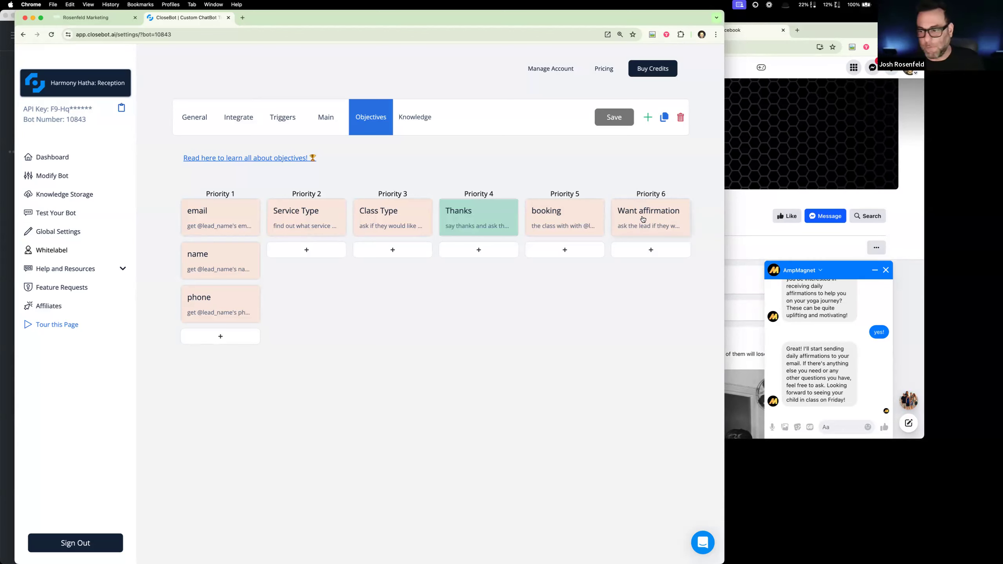
# - Switch to Rosenfeld Marketing and open the "2: Process Message" workflow from the CloseBot V4 automation folder
pyautogui.click(79, 17)
pyautogui.click(35, 130)
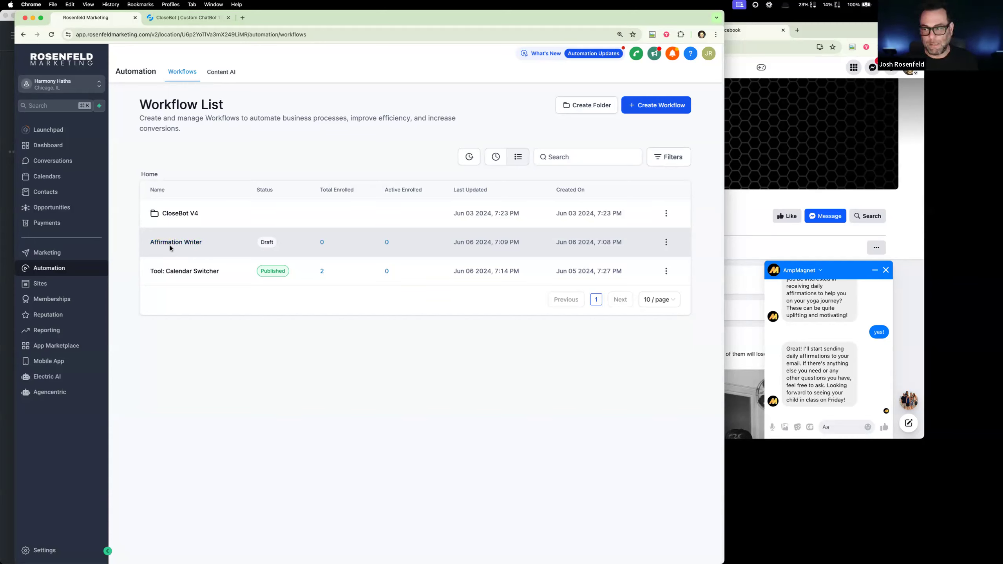
pyautogui.click(176, 214)
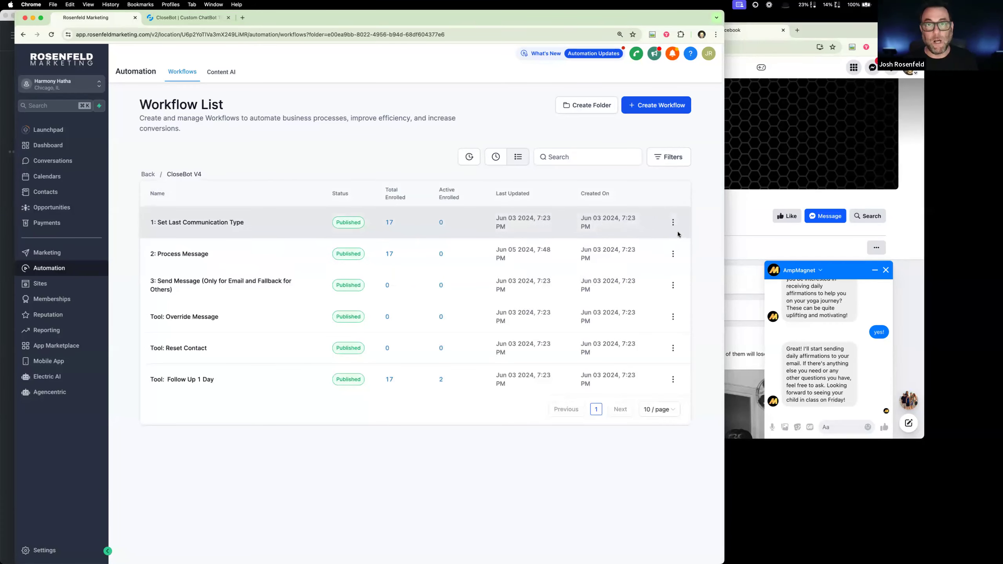
pyautogui.click(821, 311)
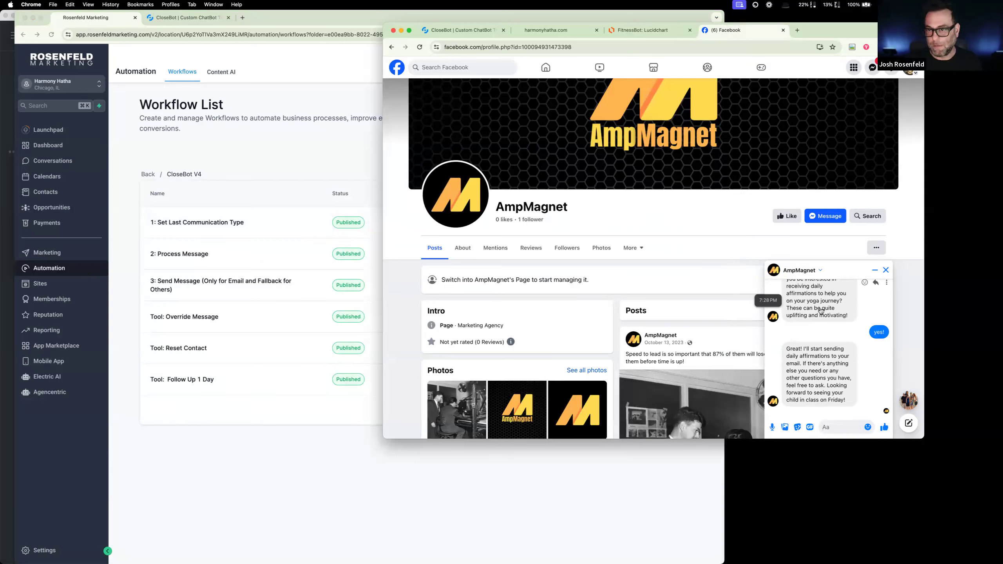
pyautogui.click(338, 178)
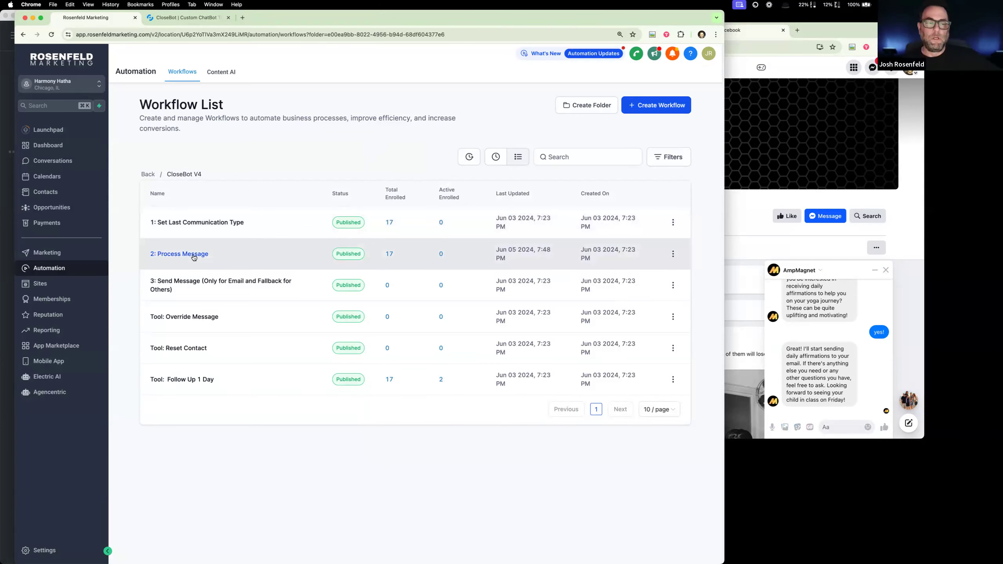
pyautogui.click(193, 254)
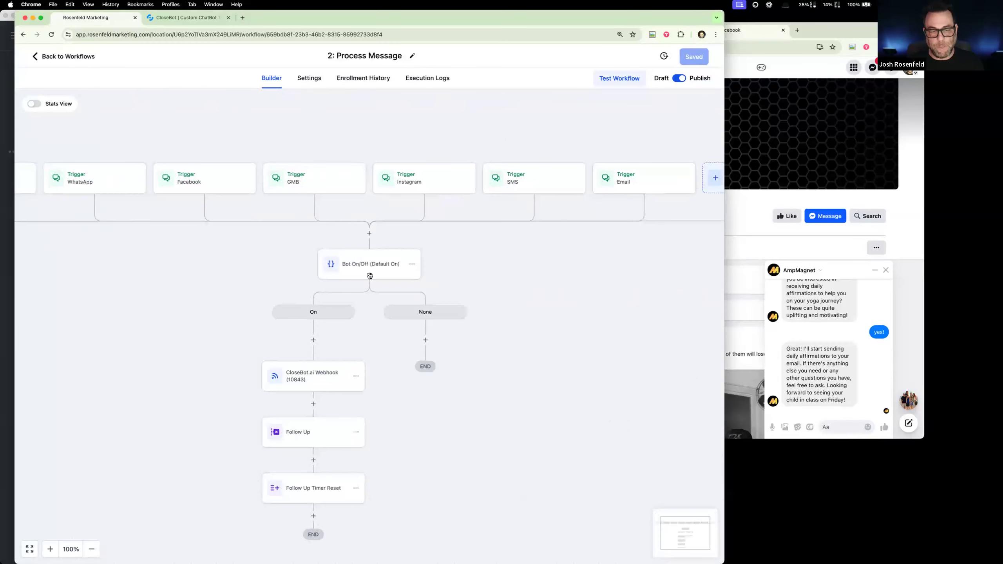
# - Review the Bot On/Off (Default On) condition and the actions on its branches in the Process Message workflow
pyautogui.click(386, 264)
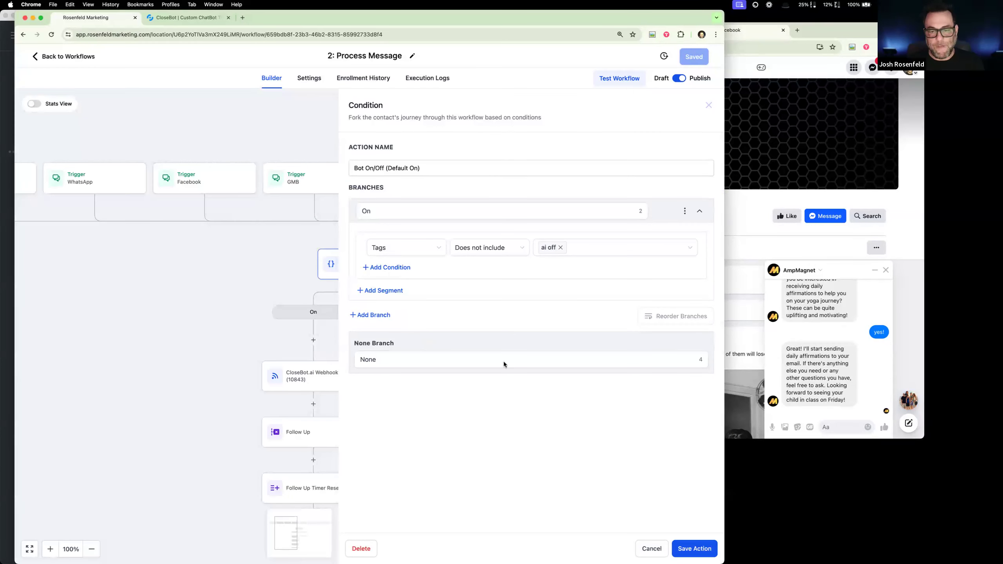
pyautogui.click(652, 549)
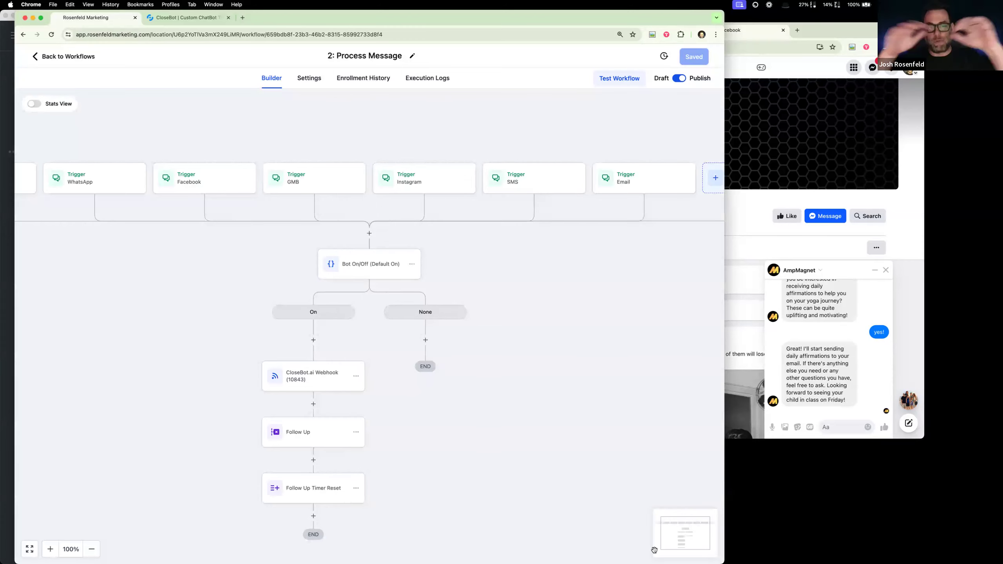
pyautogui.scroll(-1, 496, 328)
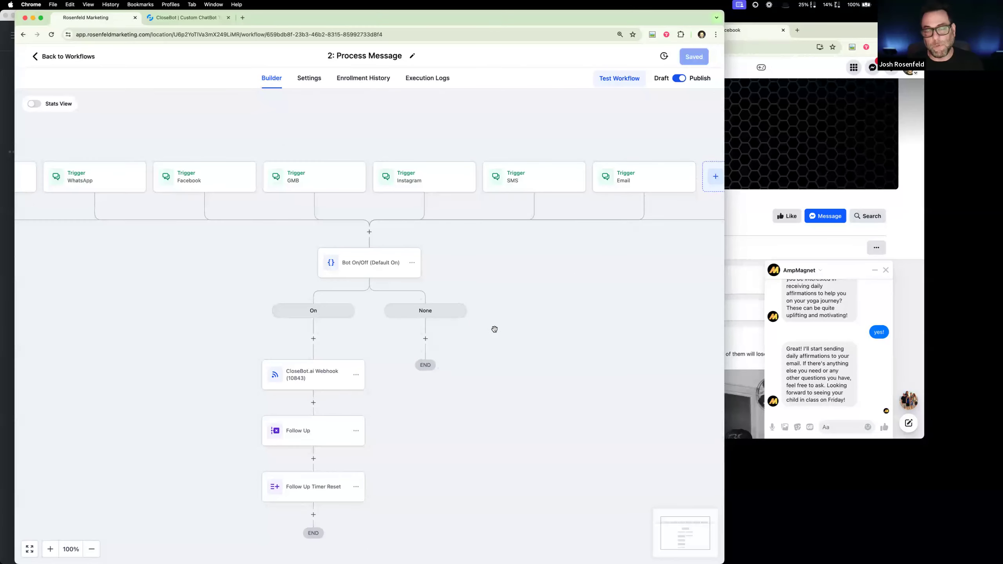
pyautogui.scroll(-2, 495, 329)
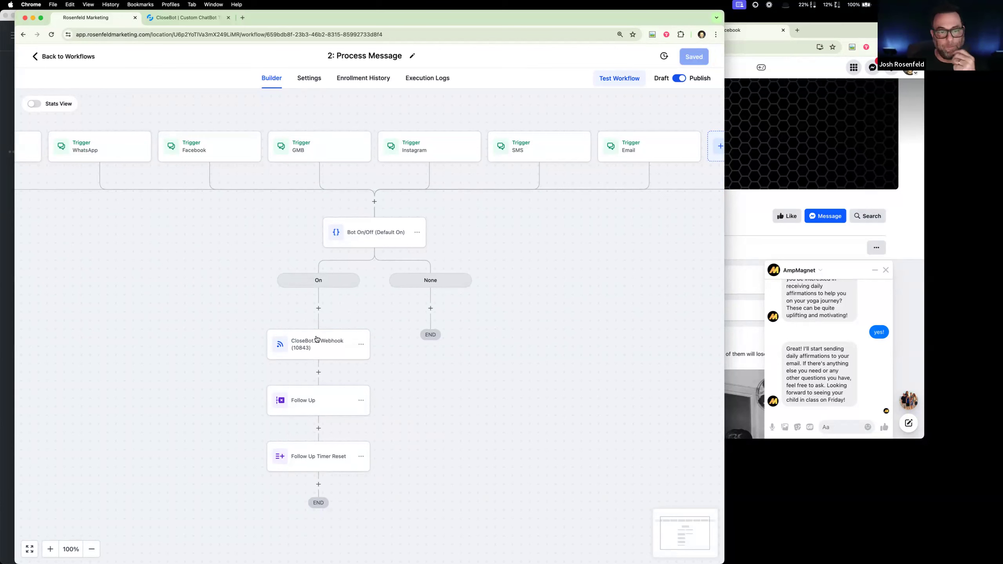
pyautogui.click(319, 309)
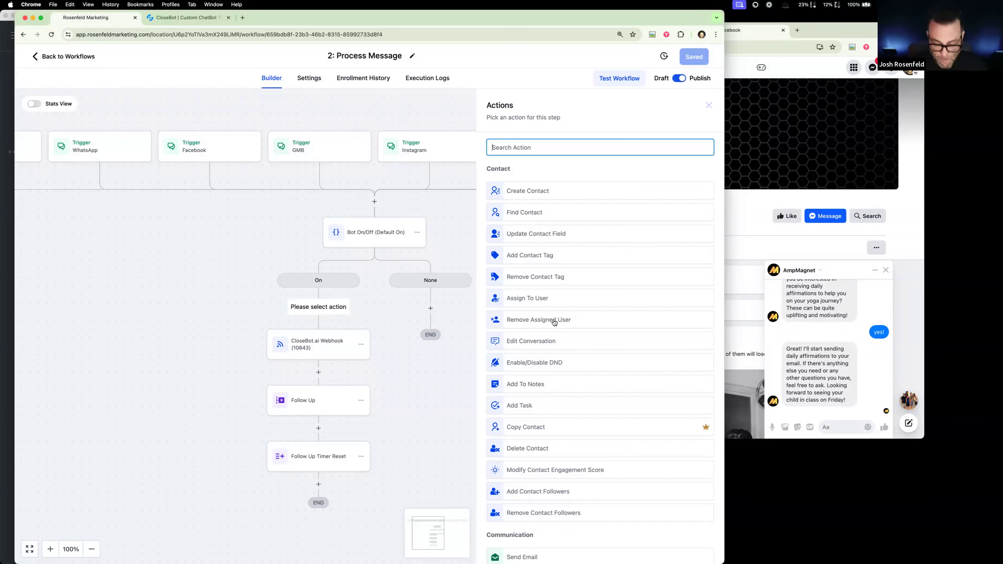
pyautogui.write('uf')
pyautogui.press('BackSpace')
pyautogui.press('BackSpace')
pyautogui.write('if')
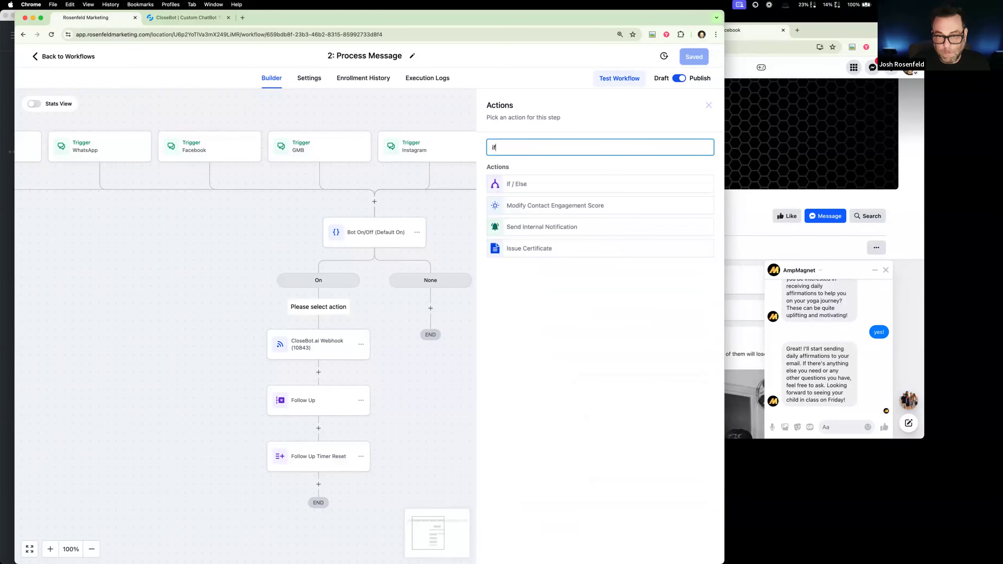
pyautogui.click(543, 184)
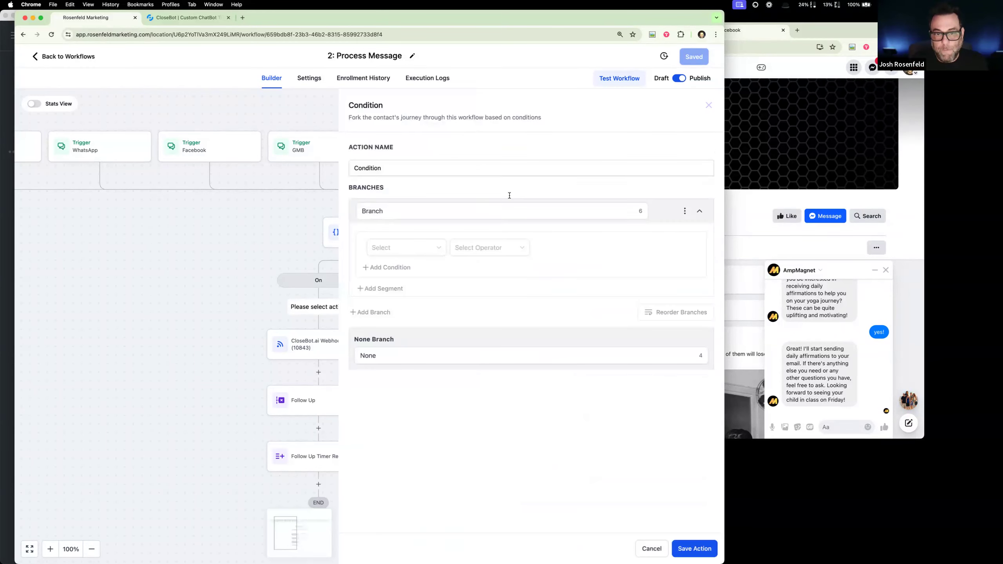
pyautogui.write('Bot Router')
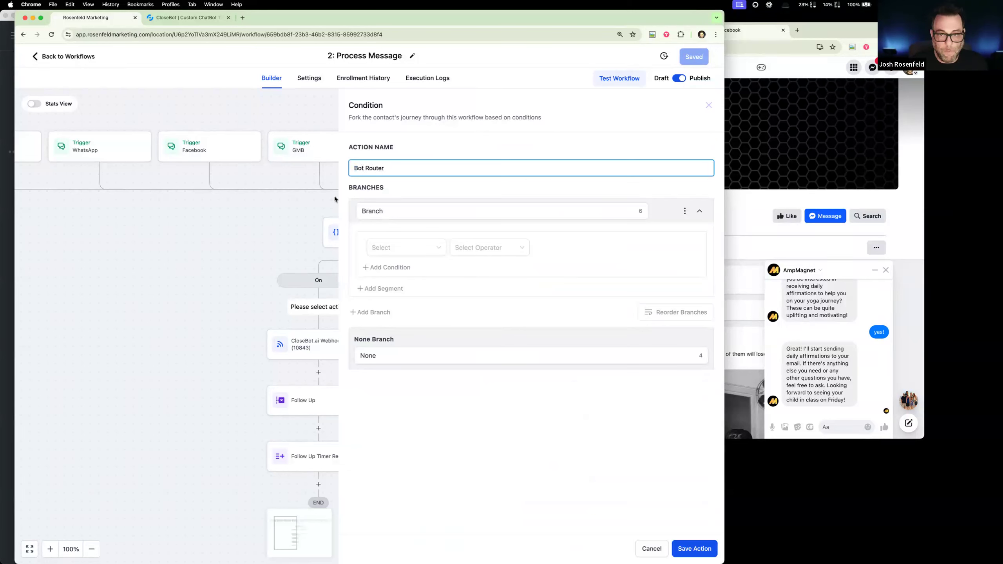
pyautogui.press('Tab')
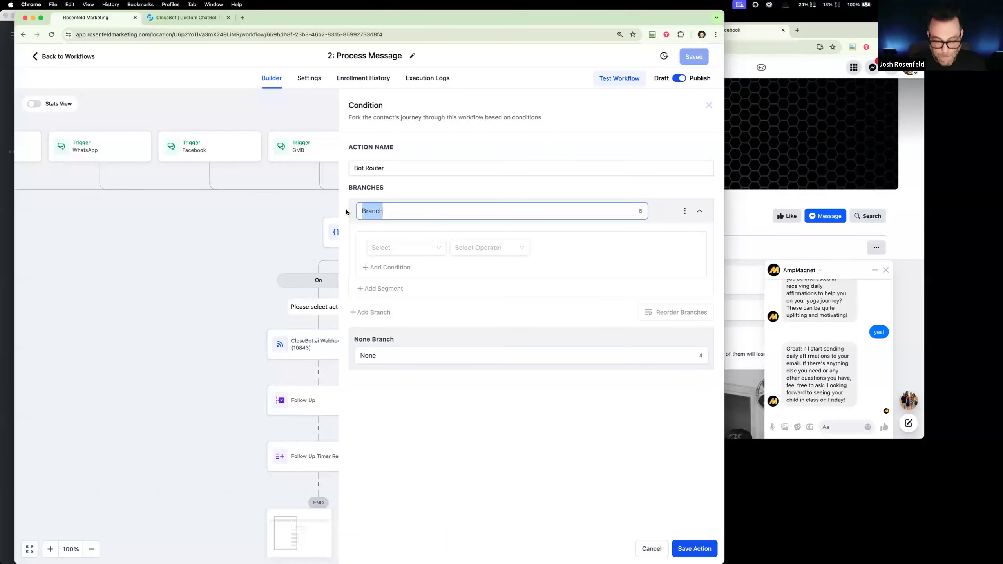
pyautogui.write('Re')
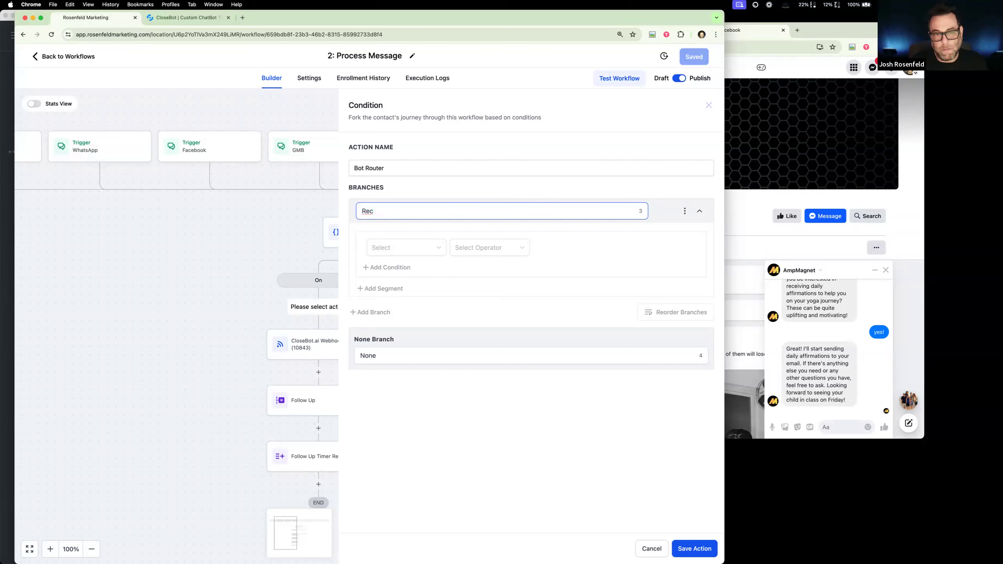
pyautogui.write('c')
pyautogui.press('BackSpace')
pyautogui.press('BackSpace')
pyautogui.press('BackSpace')
pyautogui.write('A')
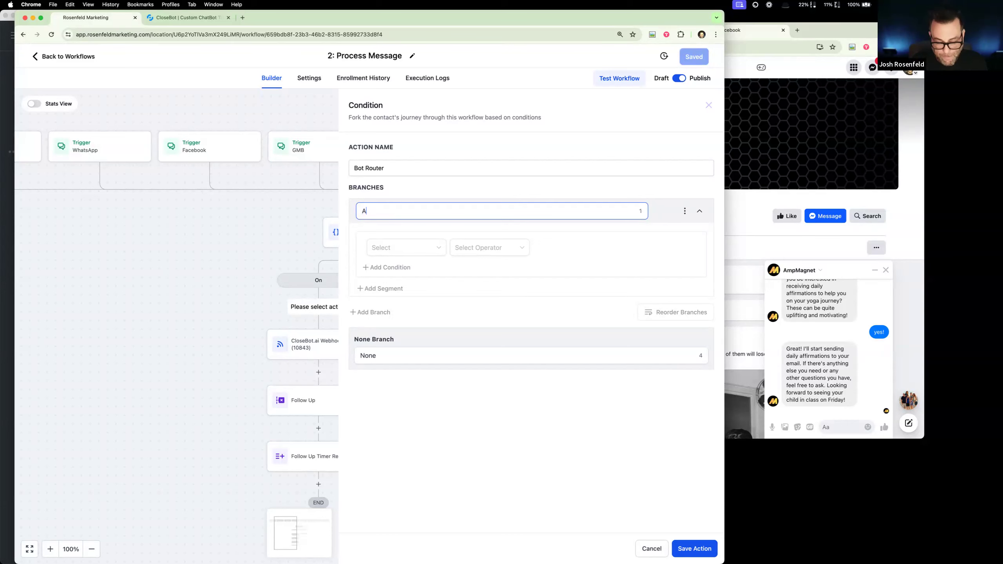
pyautogui.write('ffirmation')
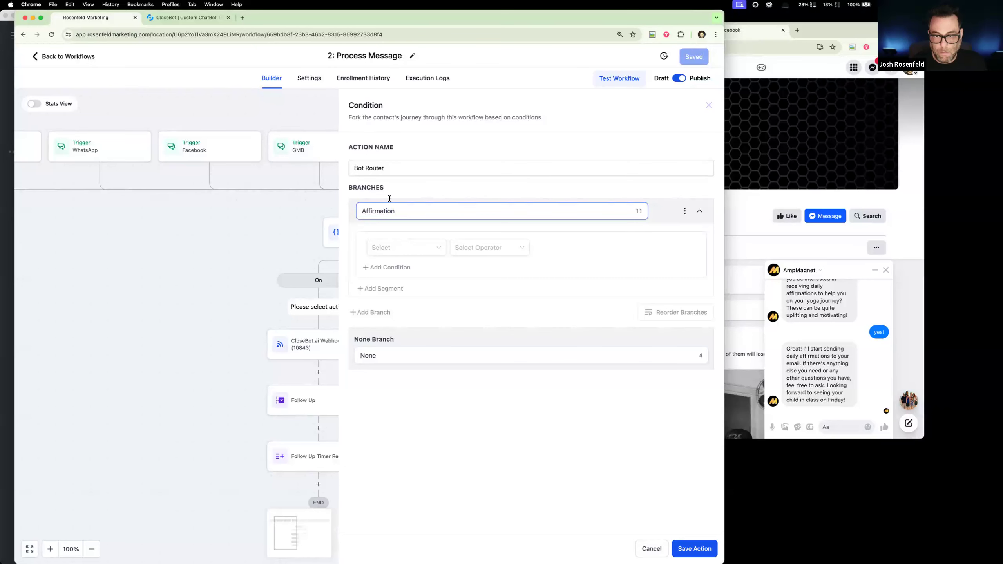
pyautogui.click(436, 247)
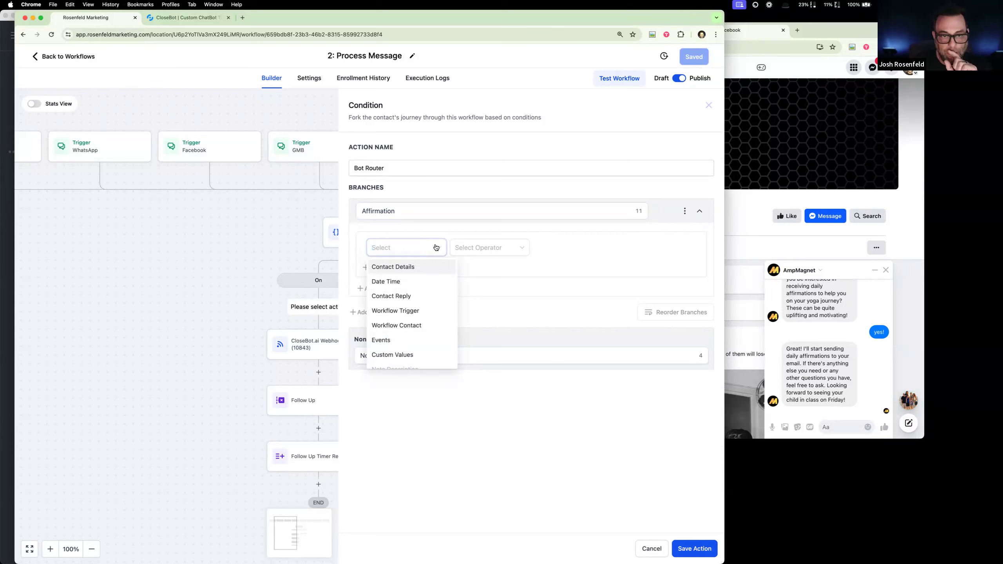
pyautogui.click(252, 256)
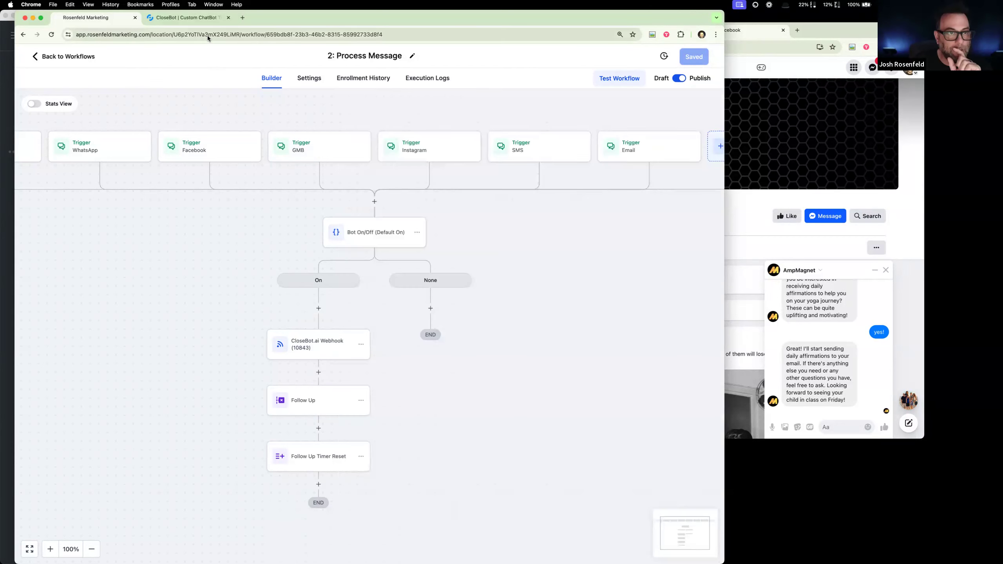
# - Switch to CloseBot, rename the Priority 5 booking objective to "booking-reception", and save the bot
pyautogui.click(207, 18)
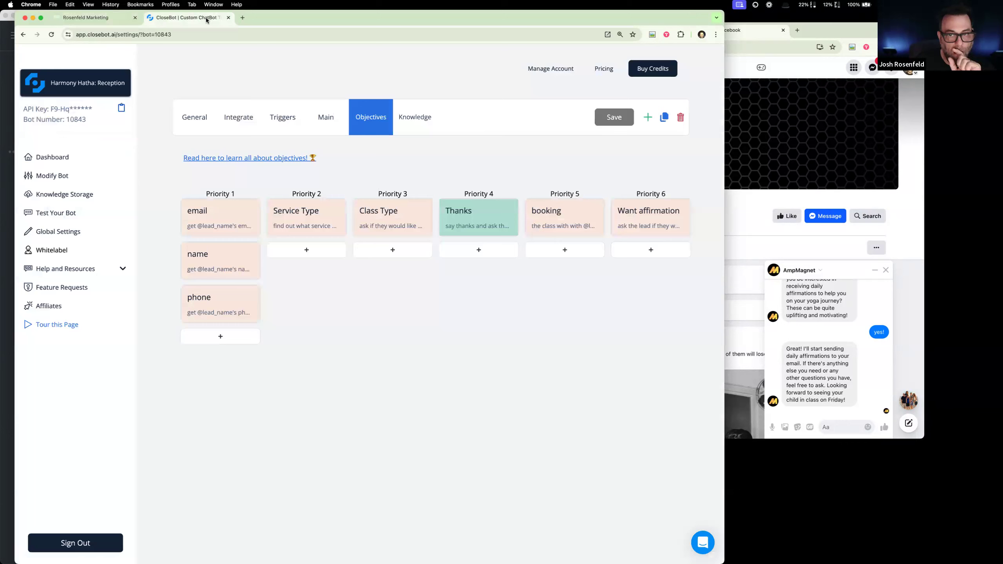
pyautogui.click(539, 211)
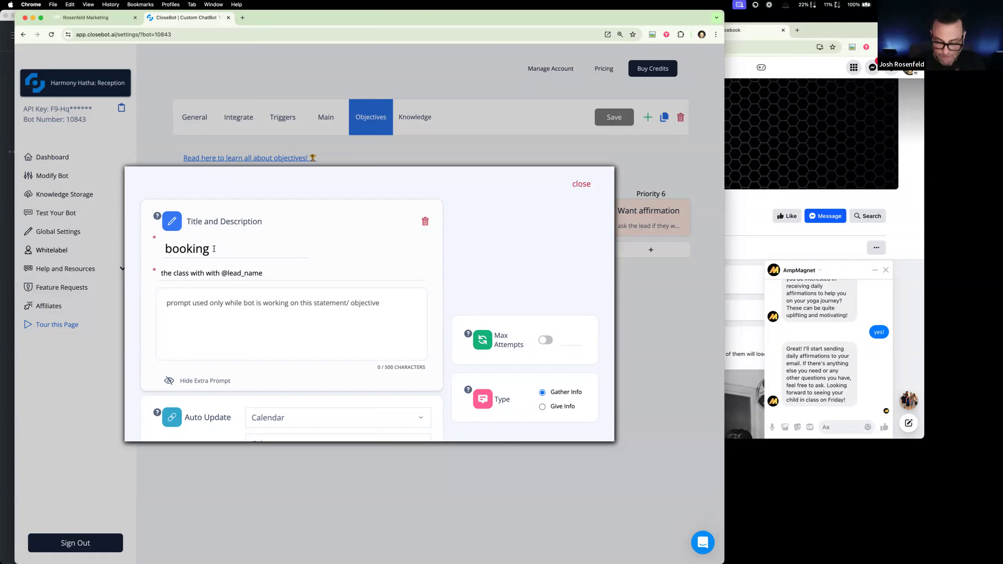
pyautogui.write('-reception')
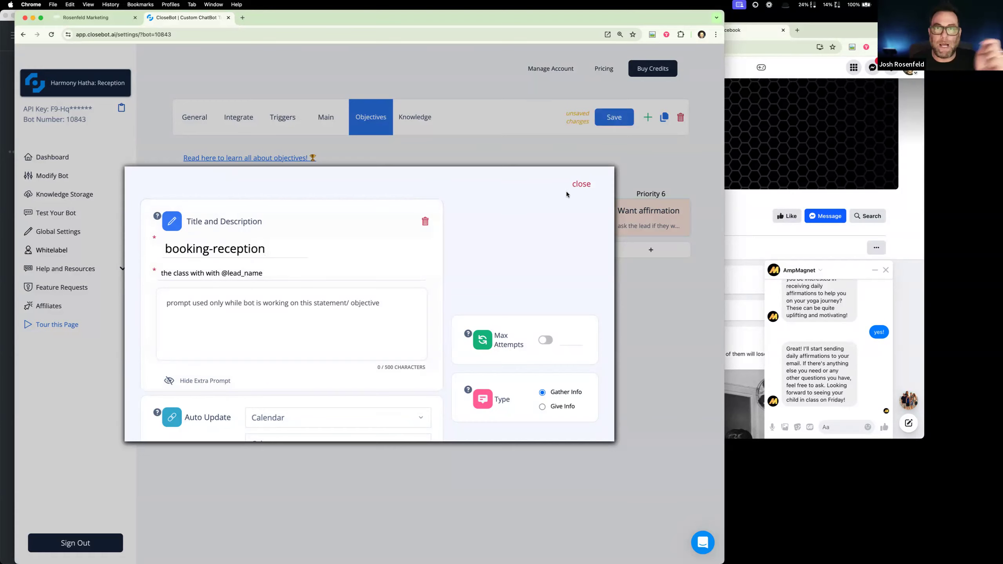
pyautogui.click(579, 186)
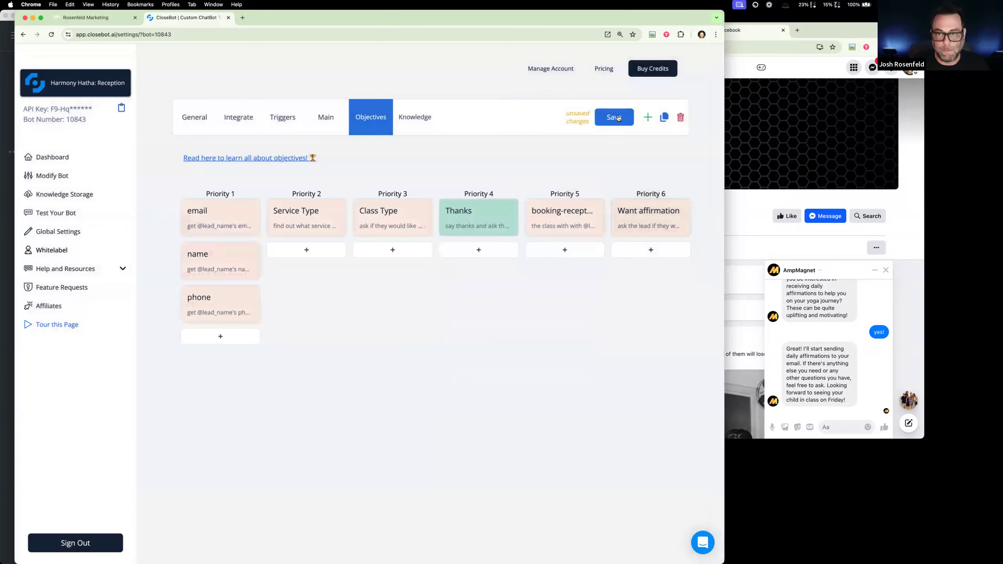
pyautogui.click(620, 120)
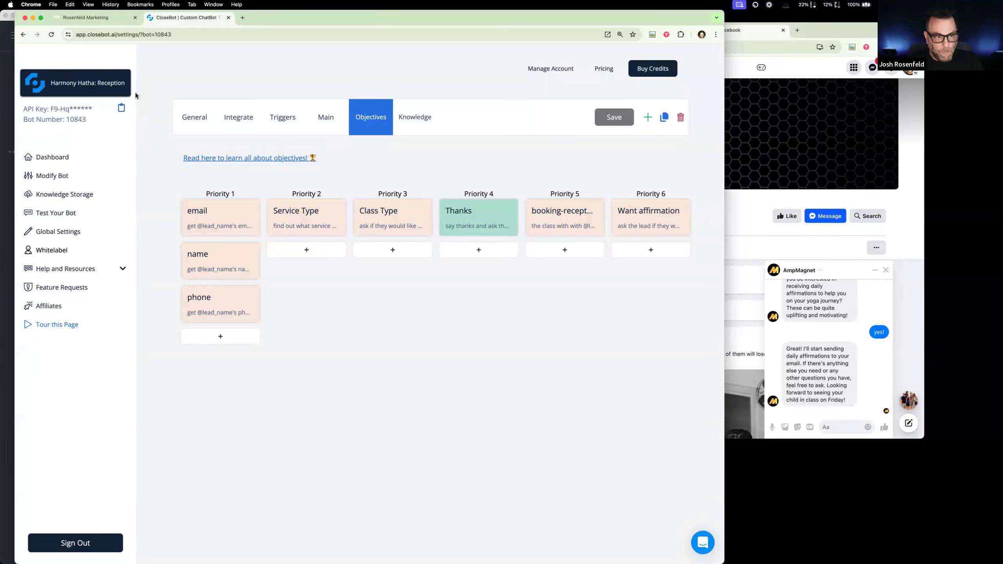
# - Return to Rosenfeld Marketing, leave the workflow, and open the Custom Fields settings to check the existing fields
pyautogui.click(86, 17)
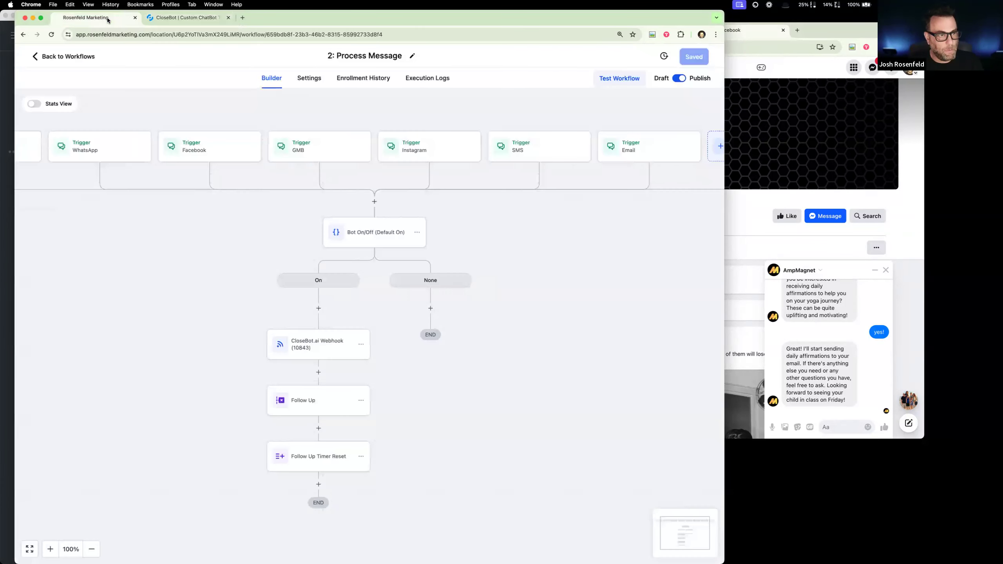
pyautogui.click(38, 58)
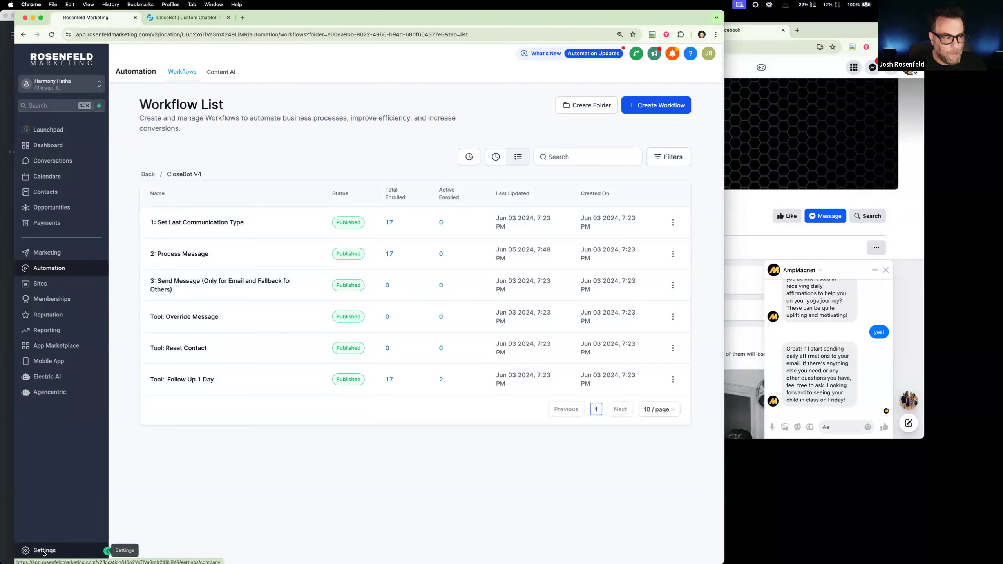
pyautogui.click(43, 551)
pyautogui.click(84, 365)
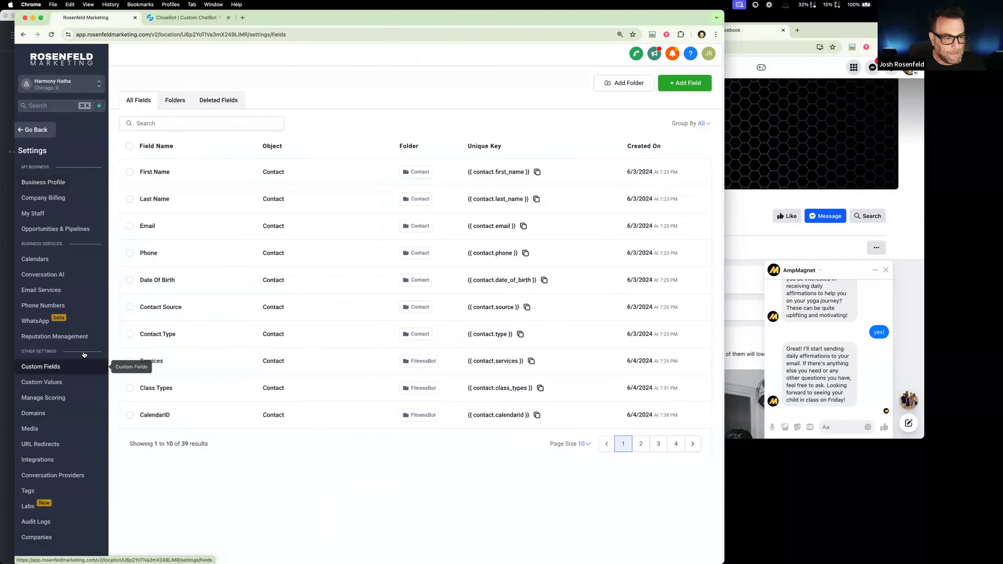
pyautogui.click(642, 443)
pyautogui.click(623, 443)
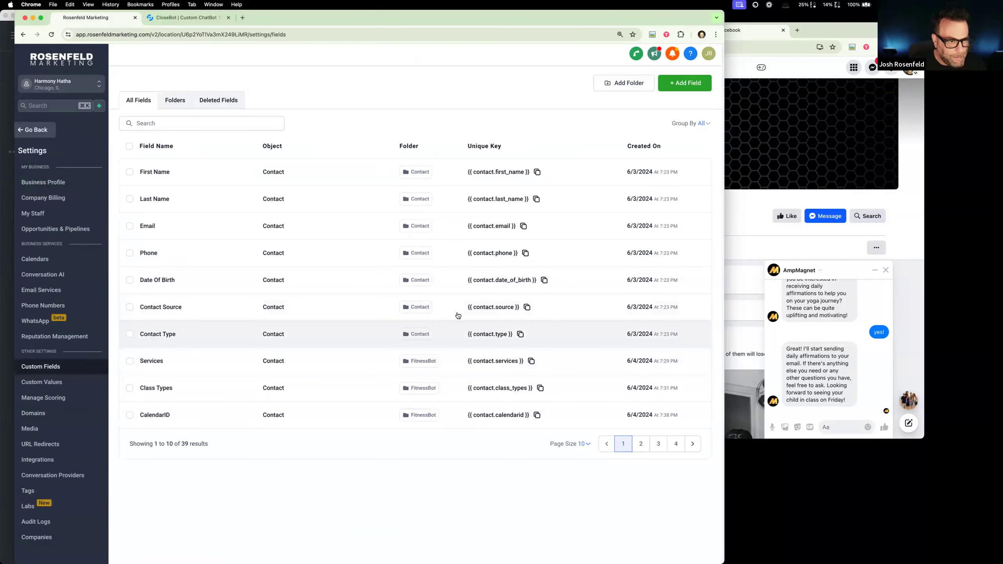
# - Start a new Dropdown (Single) custom field for contacts and name it "Bot Type"
pyautogui.click(674, 83)
pyautogui.click(198, 321)
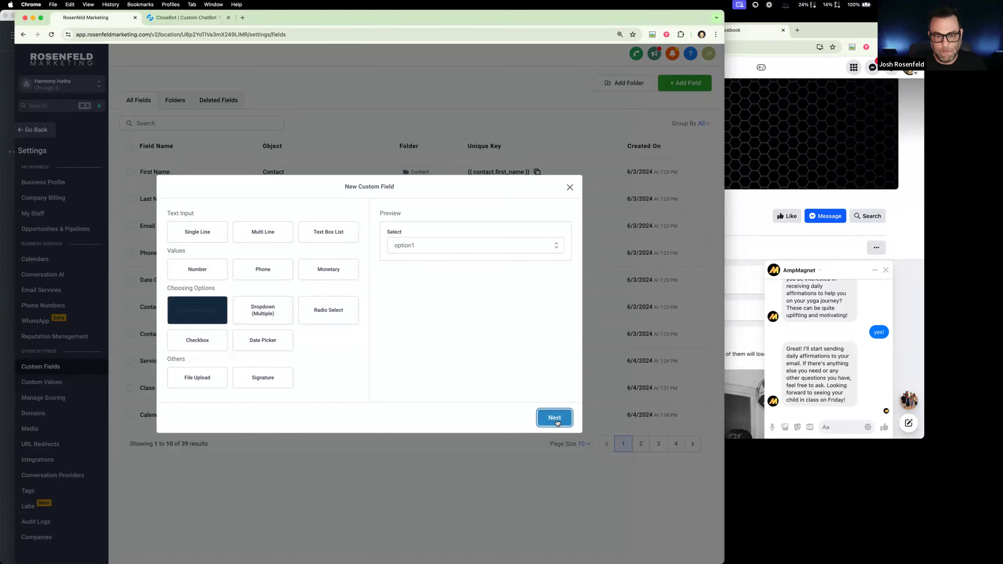
pyautogui.click(555, 418)
pyautogui.click(288, 268)
pyautogui.write('BotID')
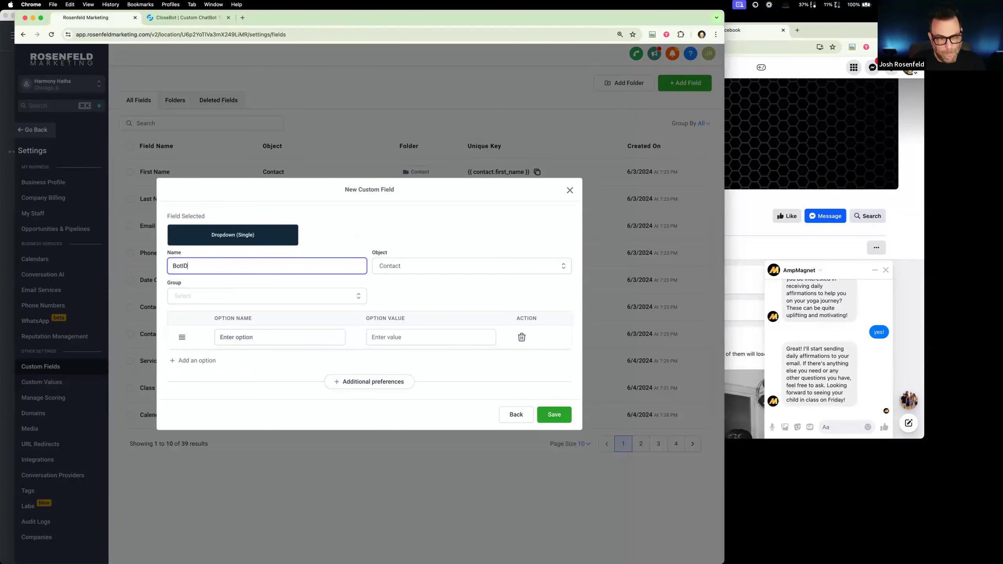
pyautogui.press('BackSpace')
pyautogui.press('BackSpace')
pyautogui.write(' Tpye')
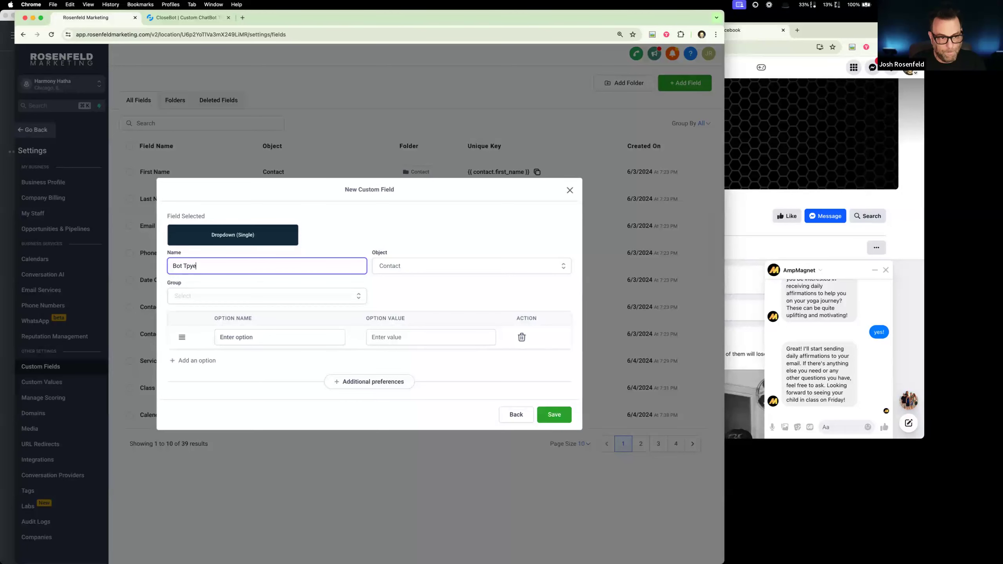
pyautogui.press('BackSpace')
pyautogui.press('BackSpace')
pyautogui.press('BackSpace')
pyautogui.write('ype')
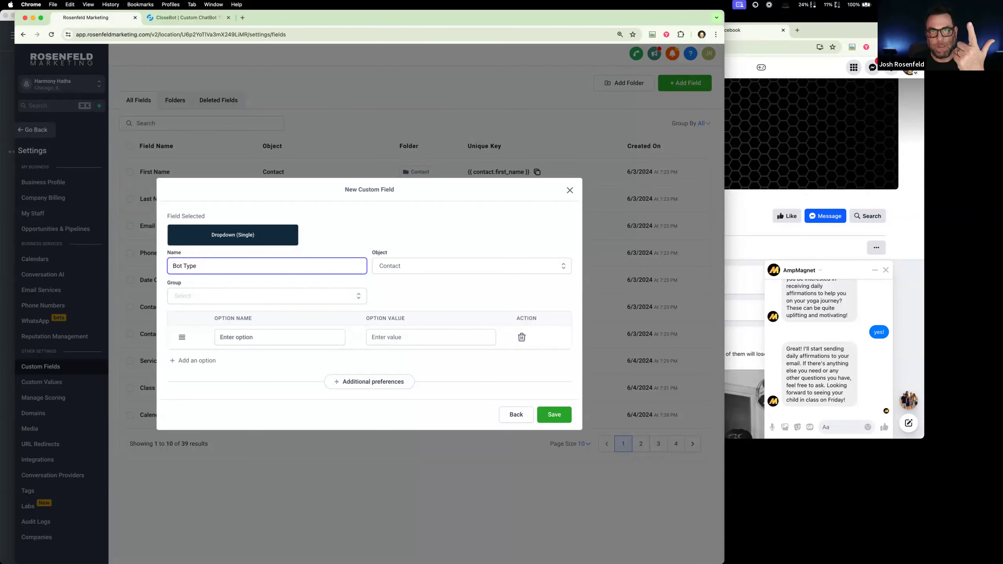
pyautogui.click(217, 18)
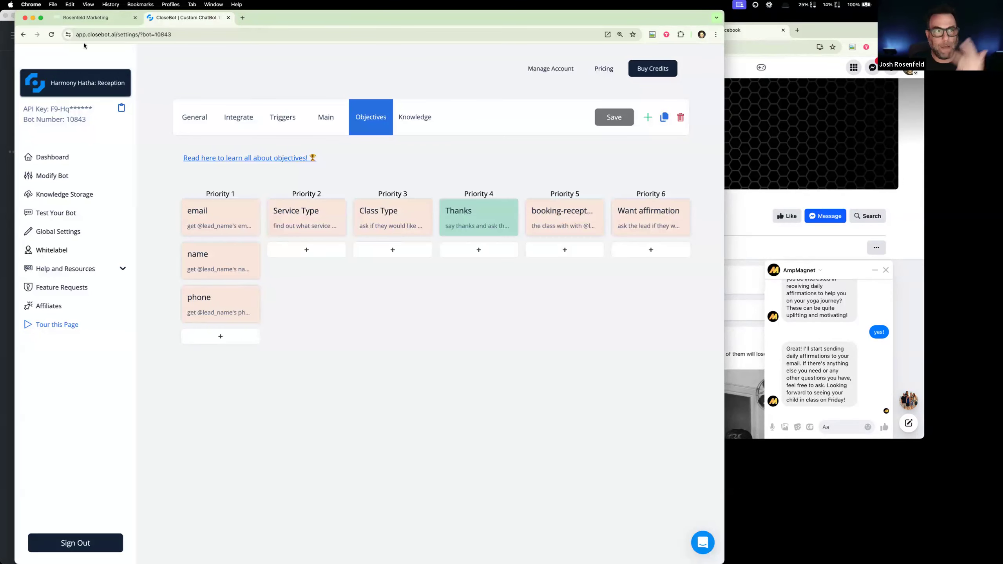
pyautogui.click(90, 17)
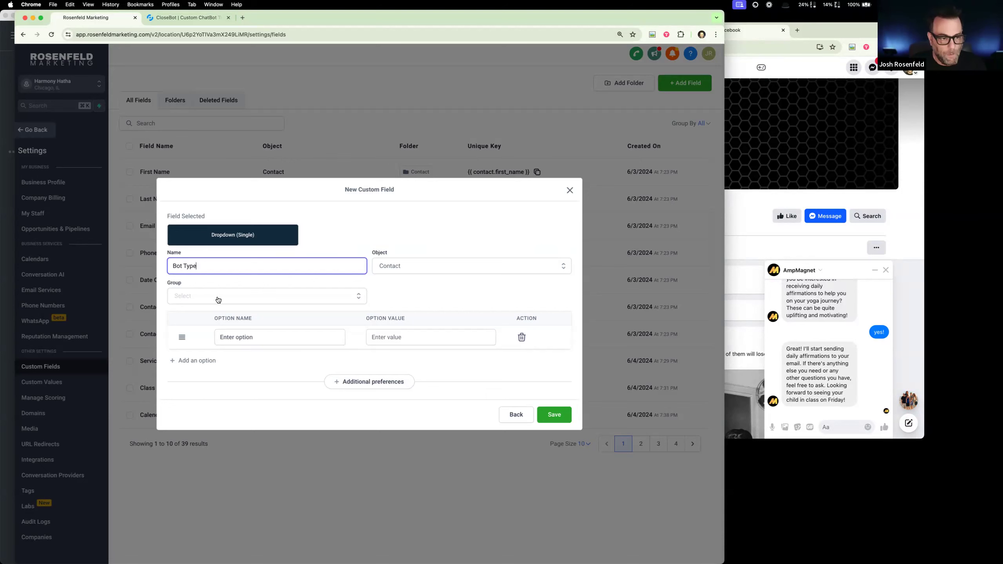
# - Add the dropdown options Reception, Affirmation, and Buy a Mat to the new Bot Type field
pyautogui.click(268, 338)
pyautogui.write('Reception')
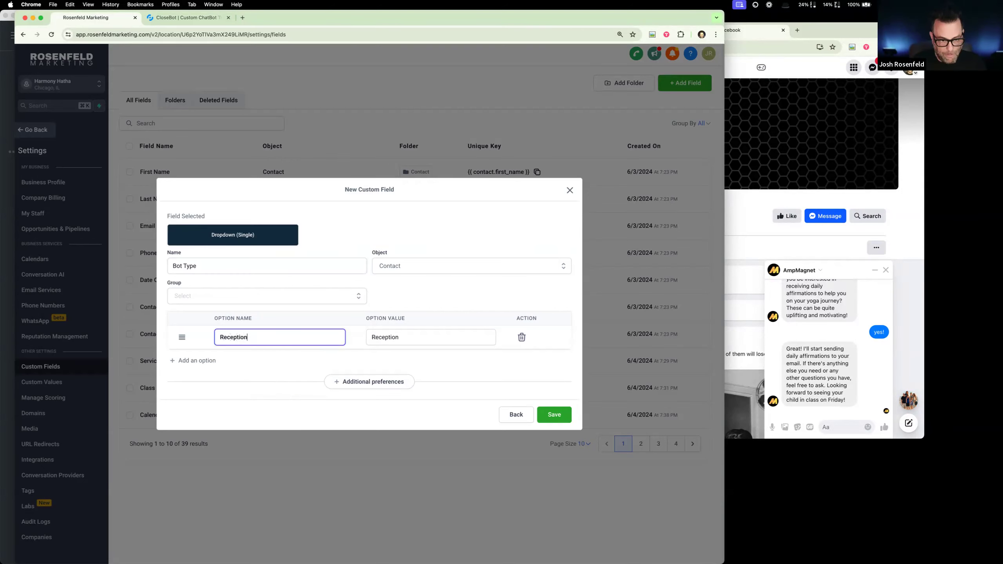
pyautogui.click(199, 360)
pyautogui.click(240, 351)
pyautogui.write('Affirmations')
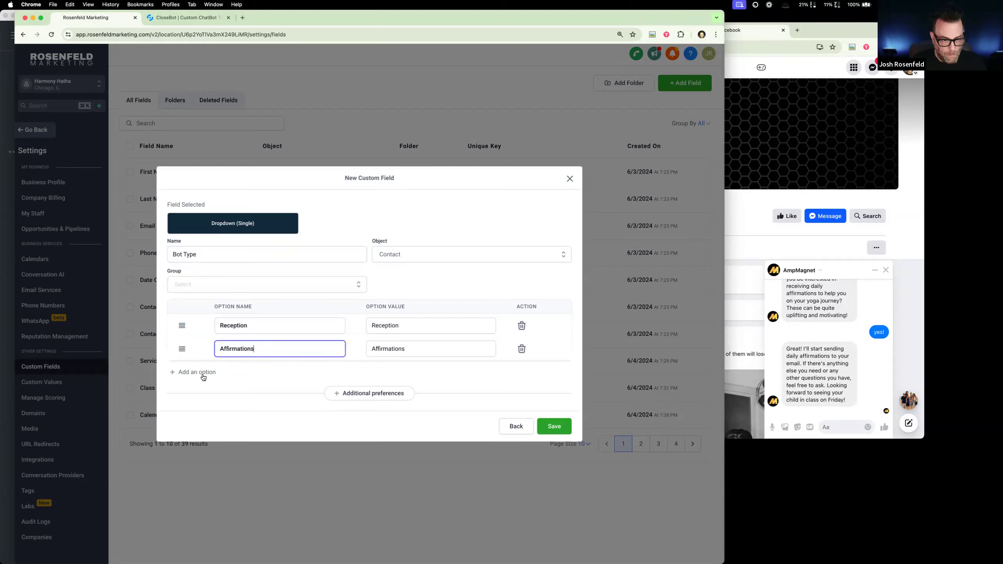
pyautogui.press('BackSpace')
pyautogui.click(203, 375)
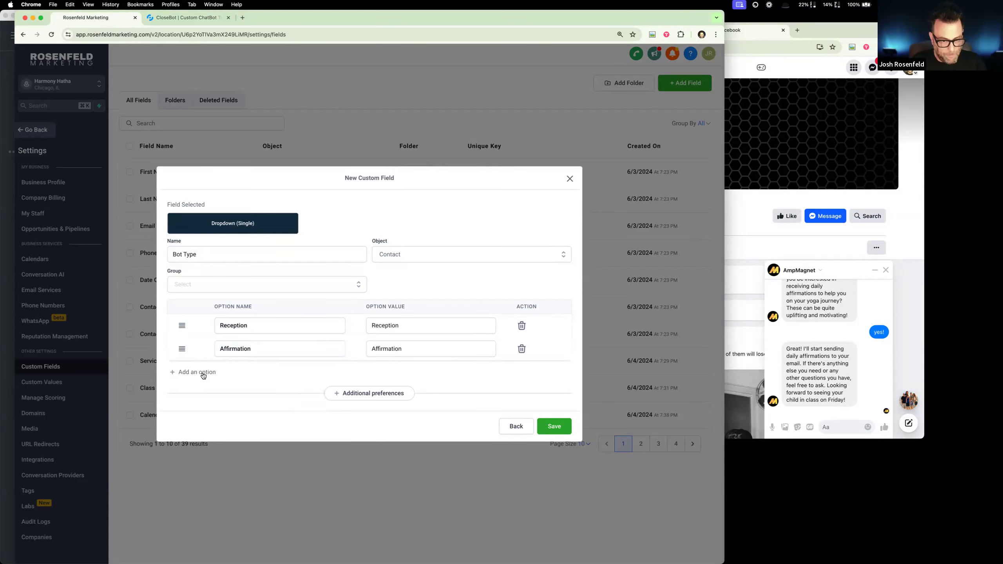
pyautogui.click(245, 360)
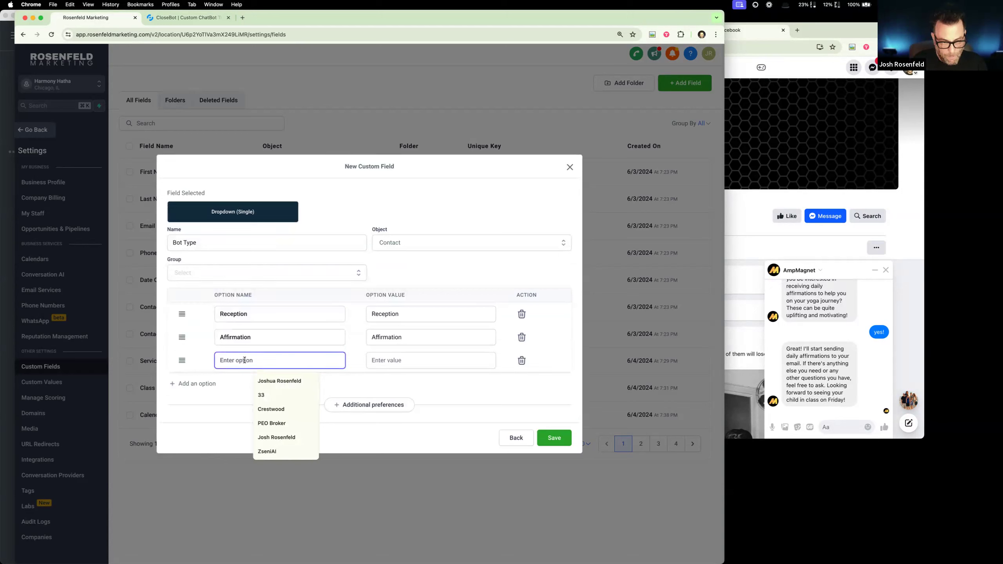
pyautogui.write('Buy a M')
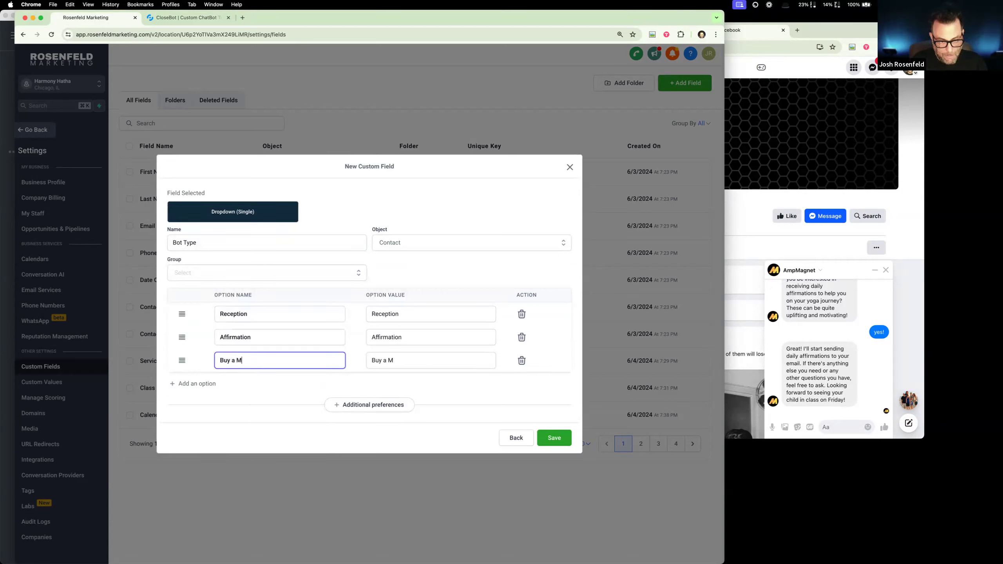
pyautogui.write('art')
pyautogui.press('Left')
pyautogui.press('BackSpace')
# - Assign the Bot Type field to the FitnessBot group and save it
pyautogui.click(554, 438)
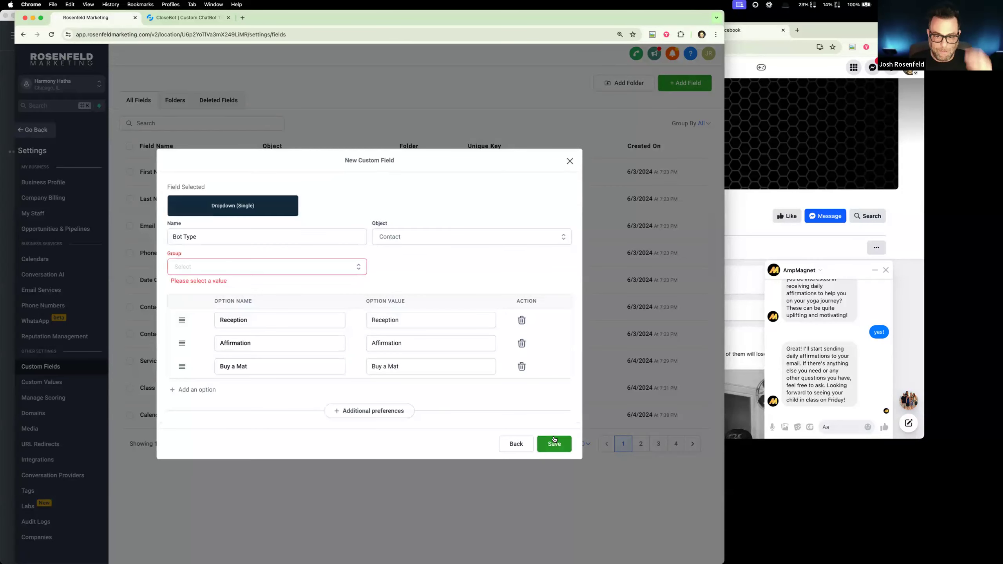
pyautogui.click(286, 269)
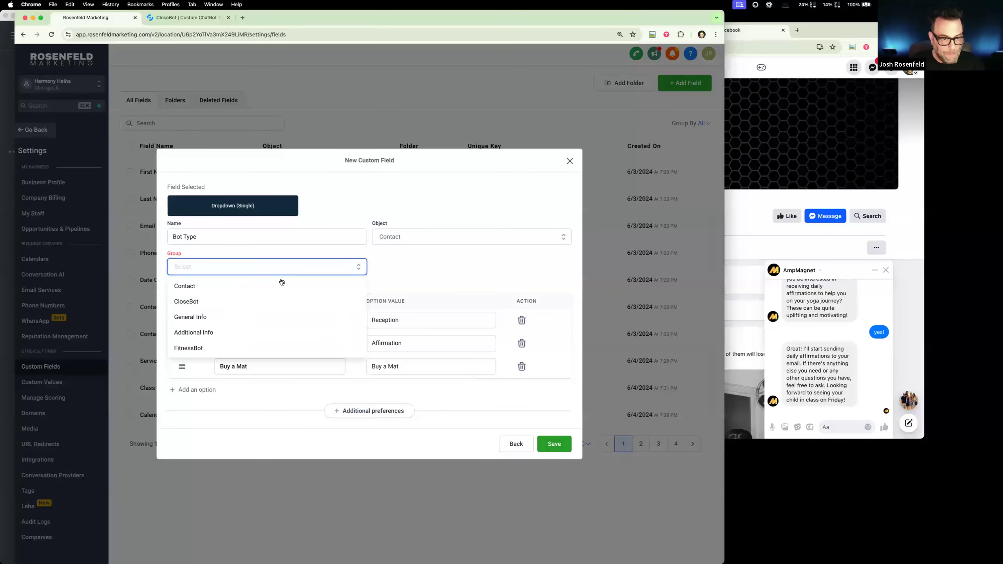
pyautogui.click(252, 347)
pyautogui.click(554, 443)
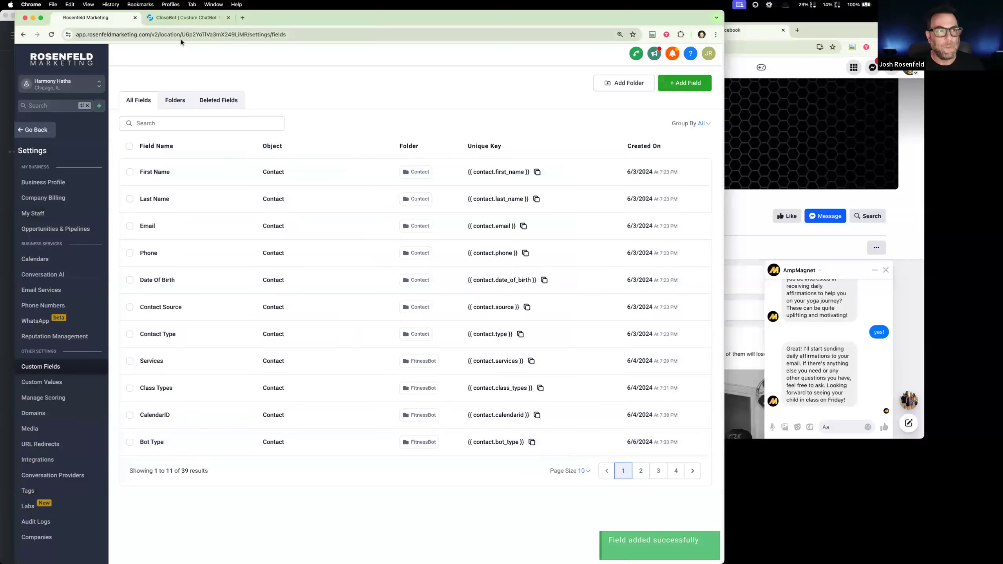
# - Switch to Lucidchart and open the TechWash diagram from My documents to examine its receptionist flow
pyautogui.click(845, 88)
pyautogui.click(625, 31)
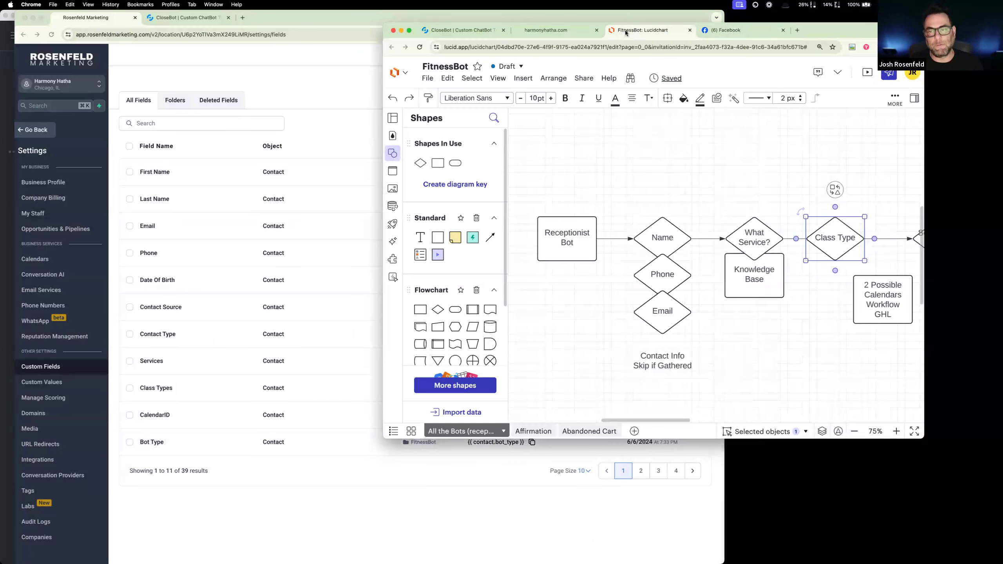
pyautogui.click(399, 73)
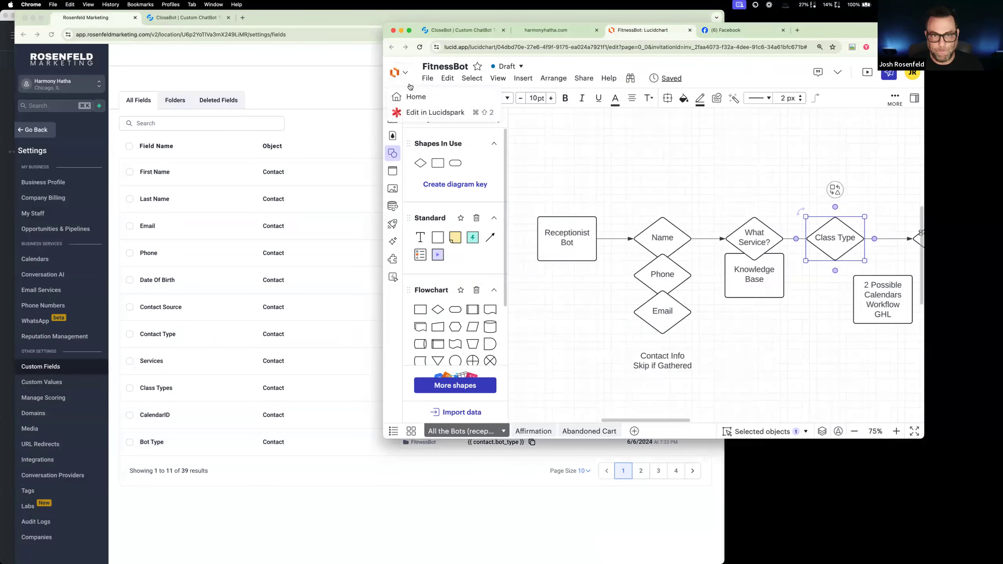
pyautogui.click(414, 96)
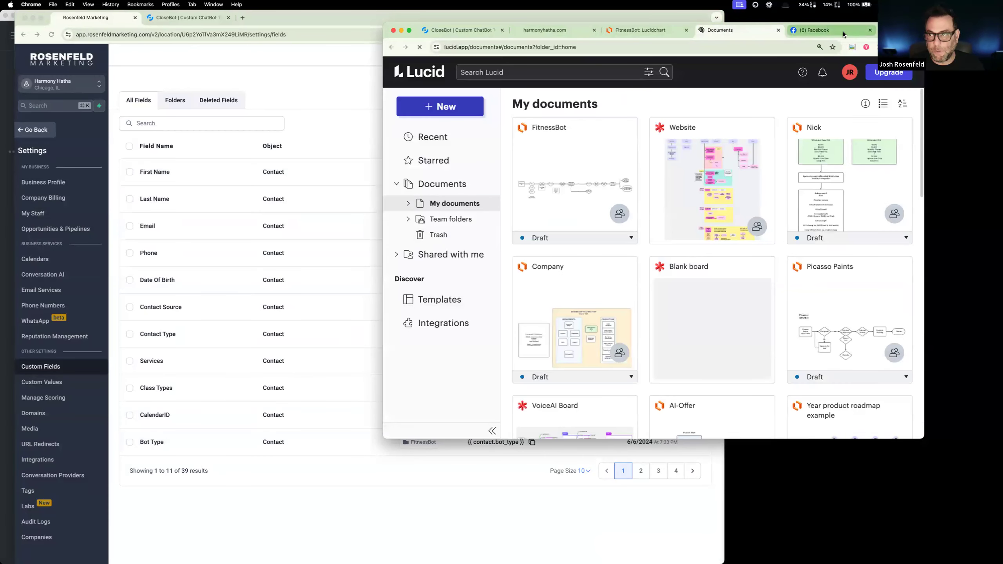
pyautogui.moveTo(620, 37); pyautogui.dragTo(516, 2)
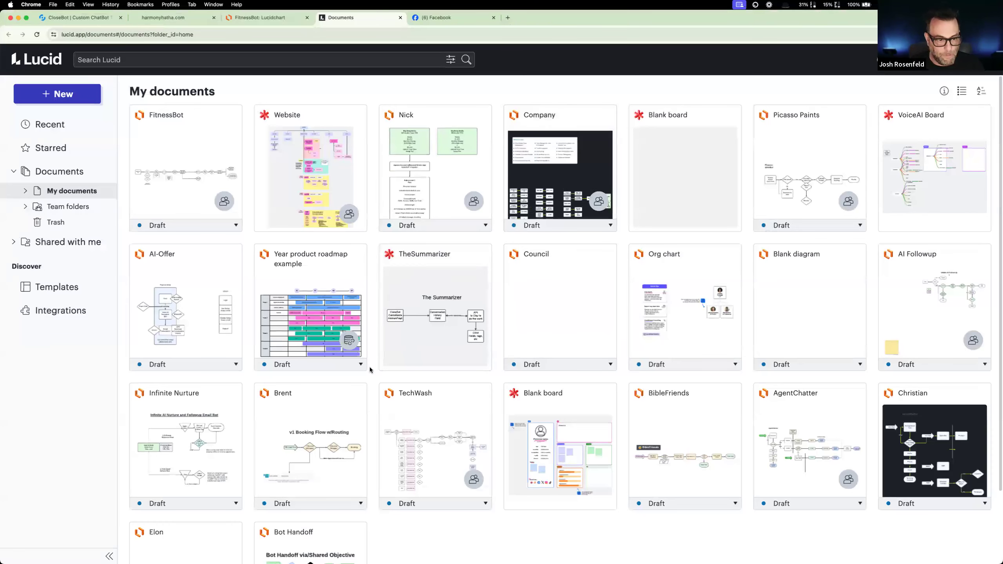
pyautogui.click(442, 423)
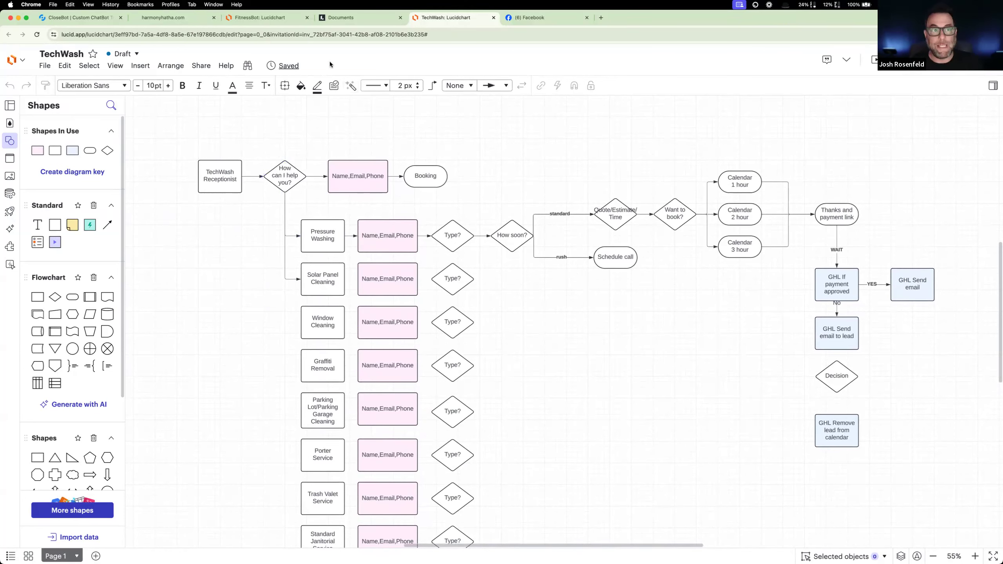
# - Examine the FitnessBot flowchart from class type through the yoga mat offer, and bring up the harmonyhatha.com website
pyautogui.click(259, 17)
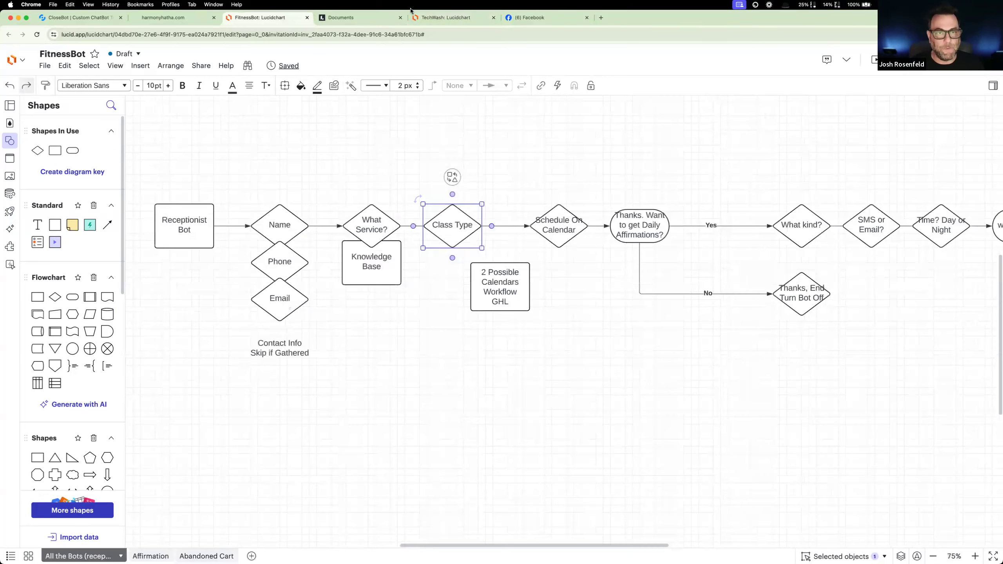
pyautogui.hscroll(3, 687, 278)
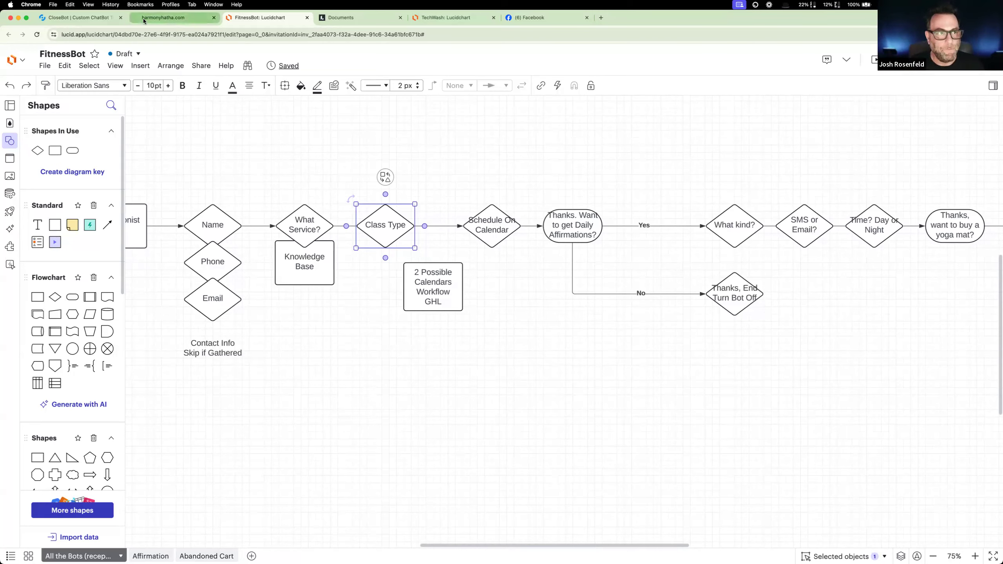
pyautogui.click(88, 17)
pyautogui.click(173, 17)
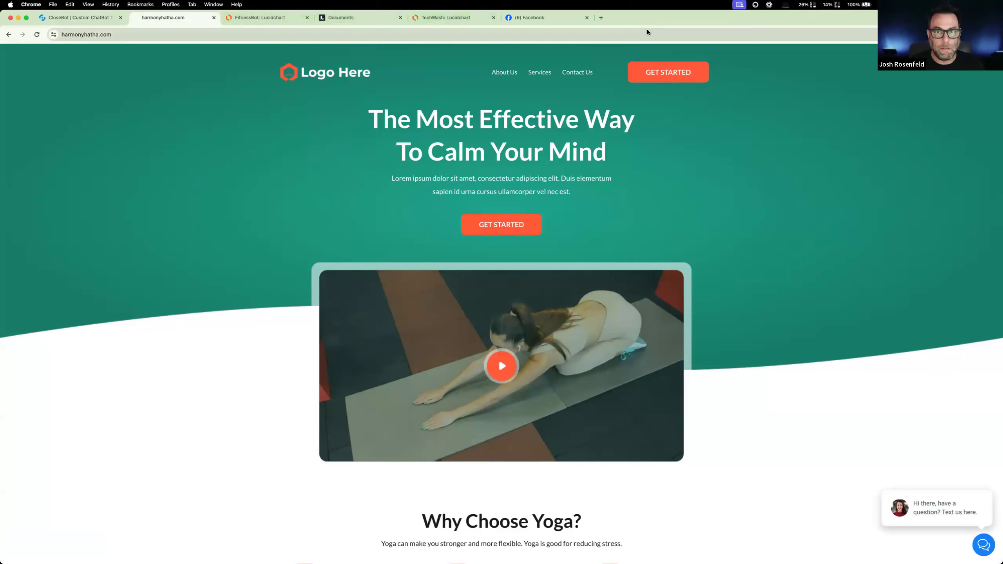
# - Return to Rosenfeld Marketing and open the "2: Process Message" workflow in the CloseBot V4 automation folder
pyautogui.moveTo(718, 18); pyautogui.dragTo(998, 203)
pyautogui.click(308, 55)
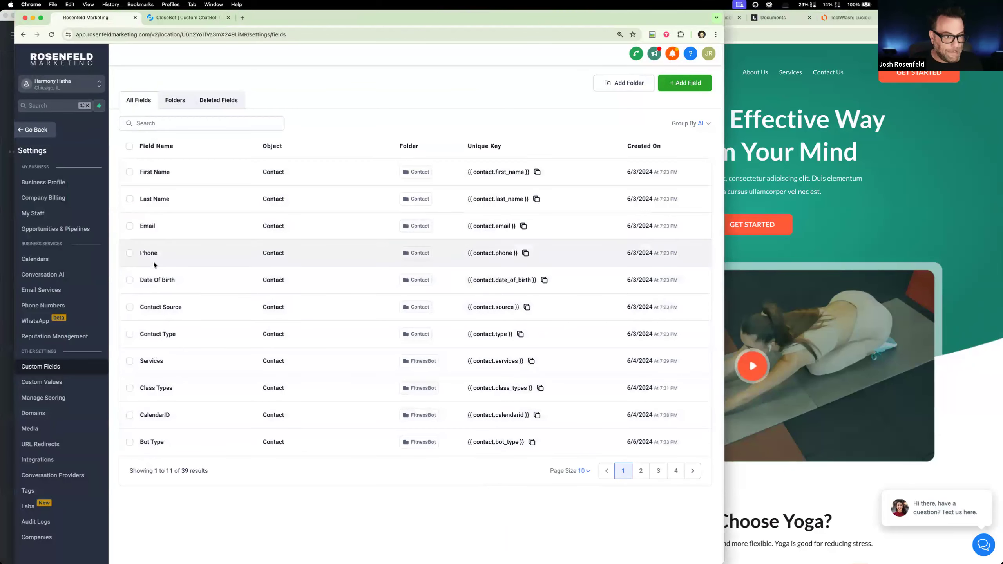
pyautogui.click(41, 136)
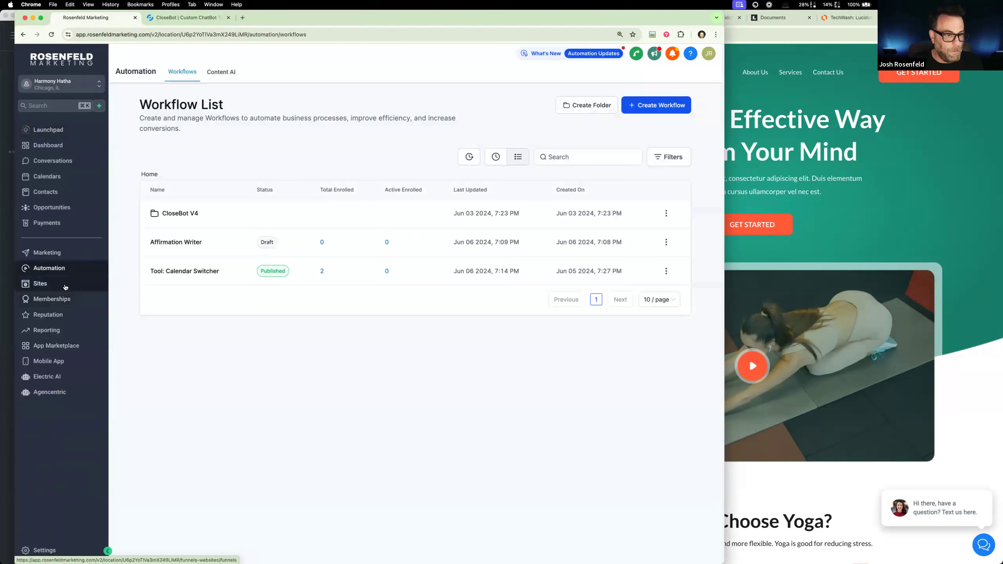
pyautogui.click(164, 216)
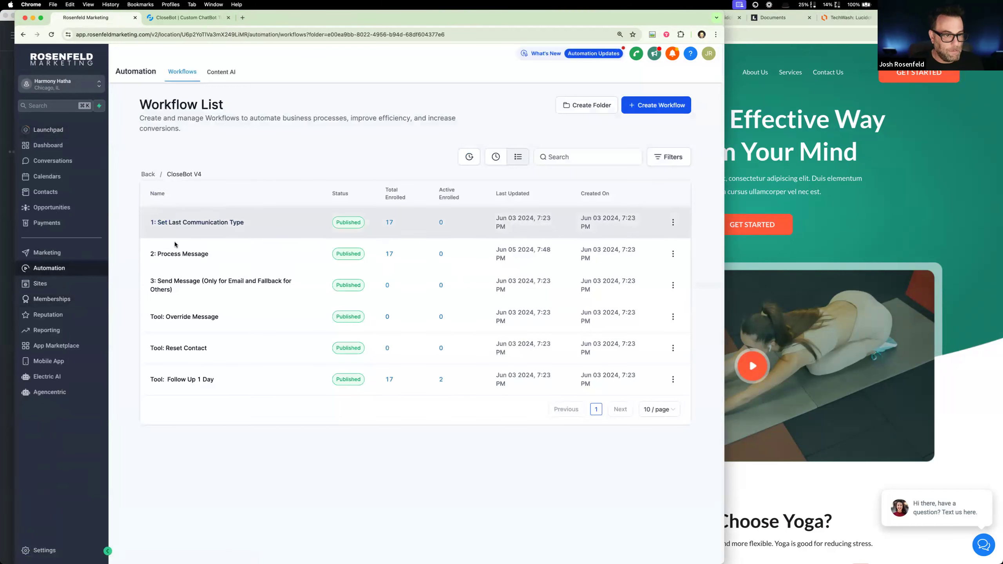
pyautogui.click(177, 254)
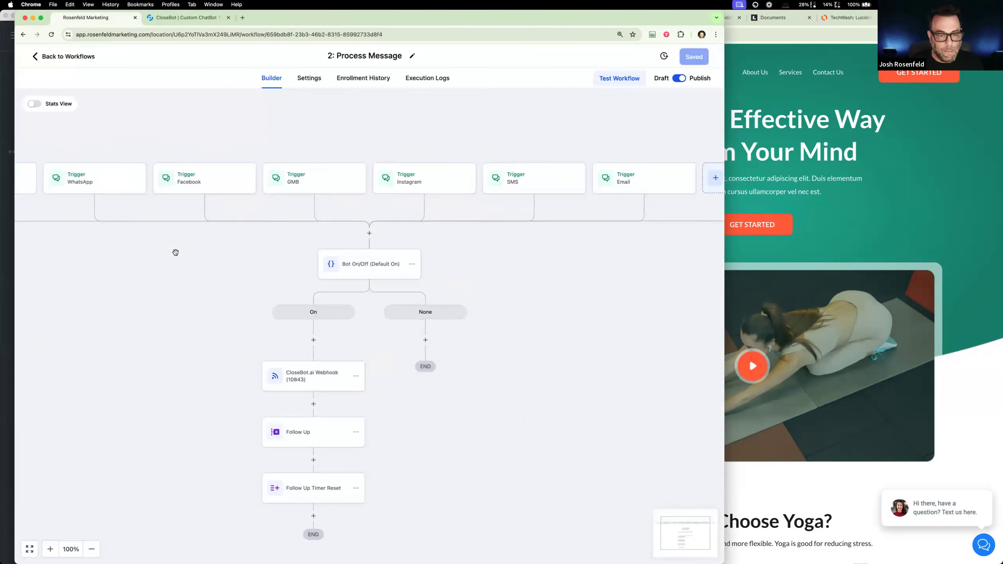
# - Insert an If / Else condition named "Bot Router" on the On branch, ahead of the CloseBot.ai webhook
pyautogui.click(313, 339)
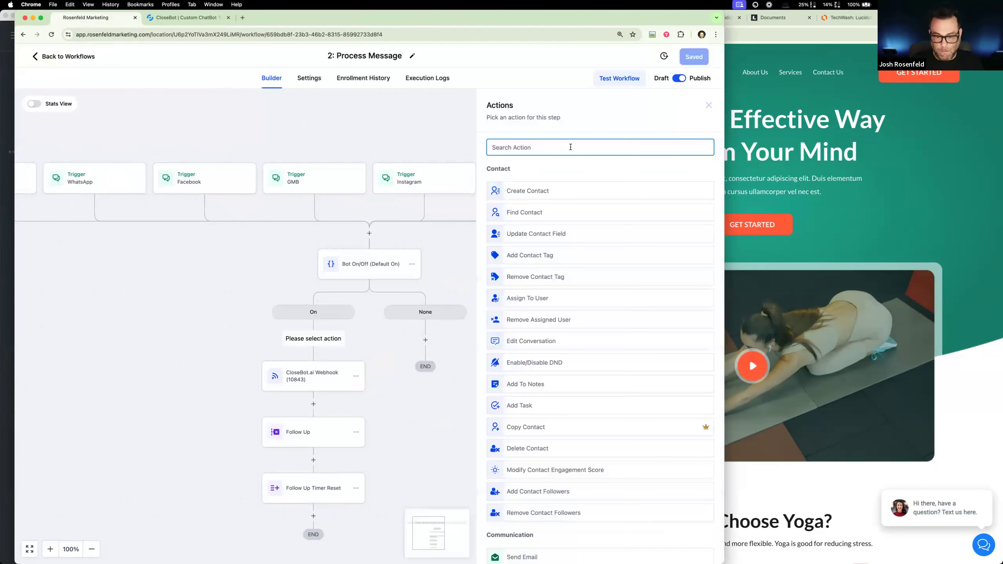
pyautogui.write('if')
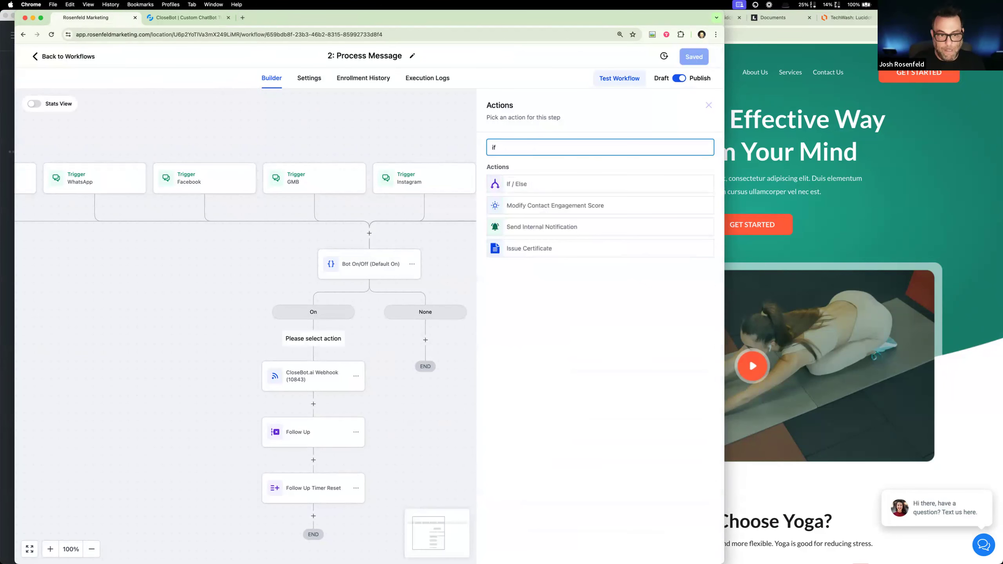
pyautogui.click(562, 183)
pyautogui.write('Bot ROu')
pyautogui.write('outer')
pyautogui.press('Tab')
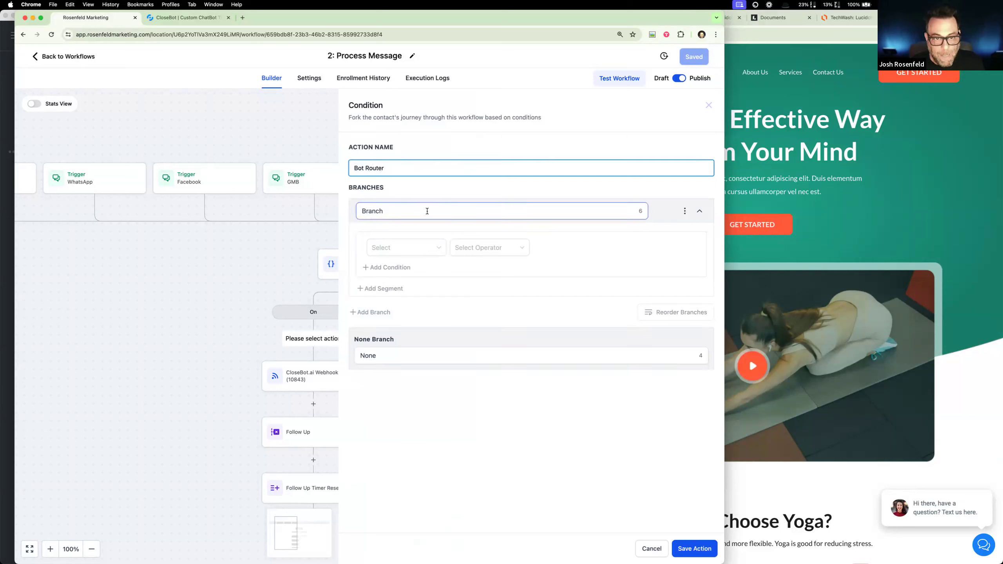
# - Name the Bot Router's first branch "Affirmation" and set its condition to the contact's Bot Type Is Affirmation
pyautogui.write('AFf')
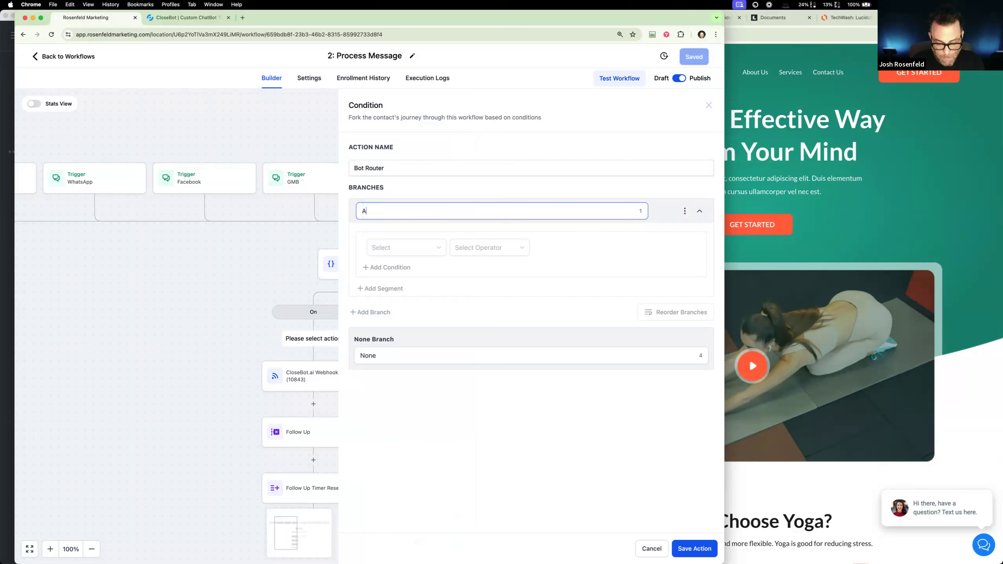
pyautogui.press('BackSpace')
pyautogui.write('Affirmation')
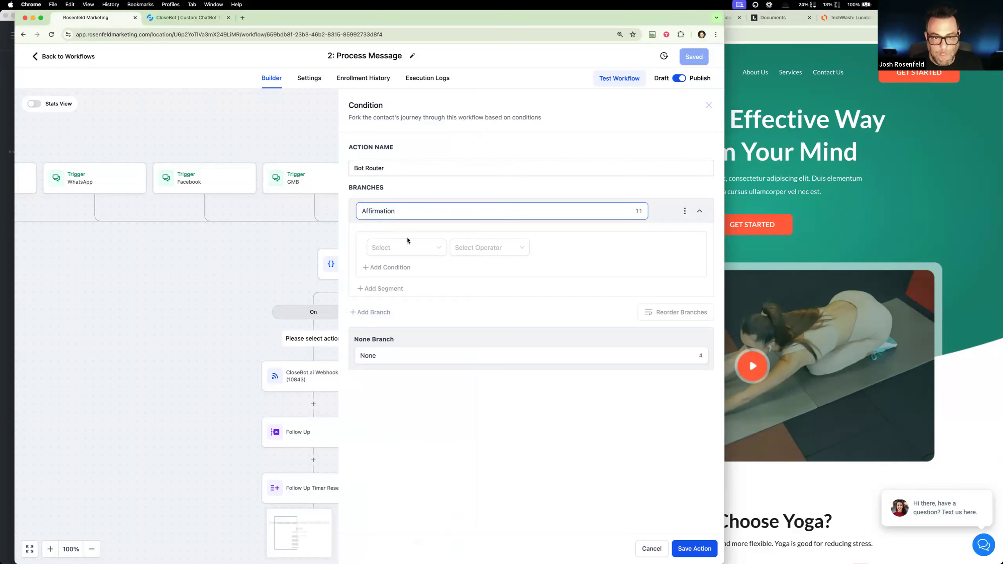
pyautogui.click(434, 250)
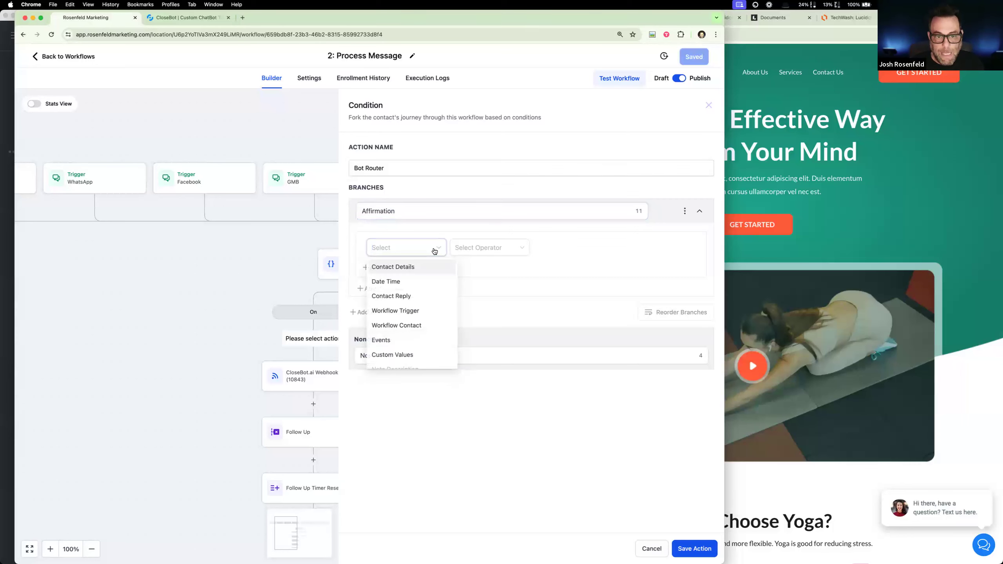
pyautogui.click(425, 270)
pyautogui.scroll(-2, 429, 322)
pyautogui.scroll(-10, 429, 322)
pyautogui.scroll(-3, 429, 322)
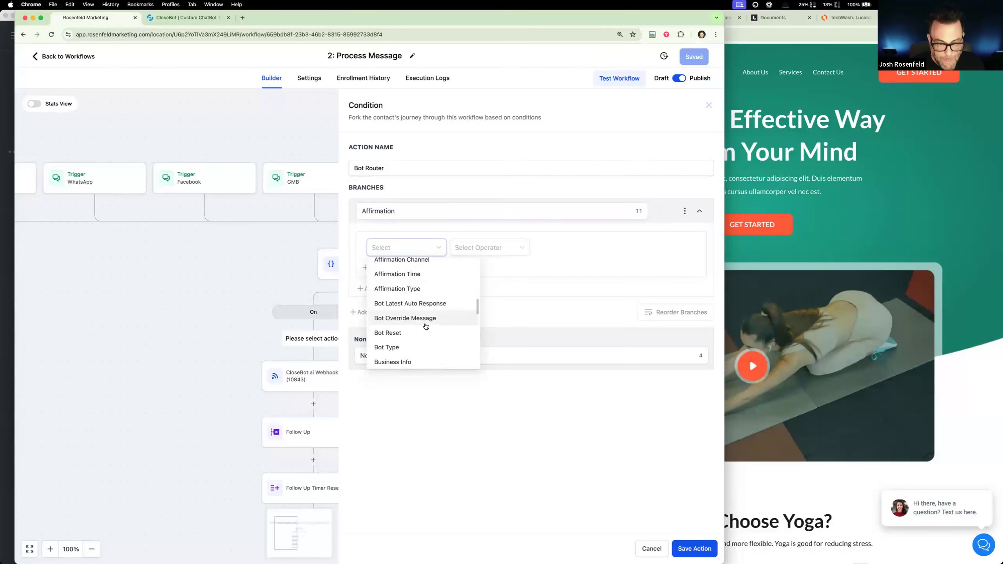
pyautogui.click(402, 343)
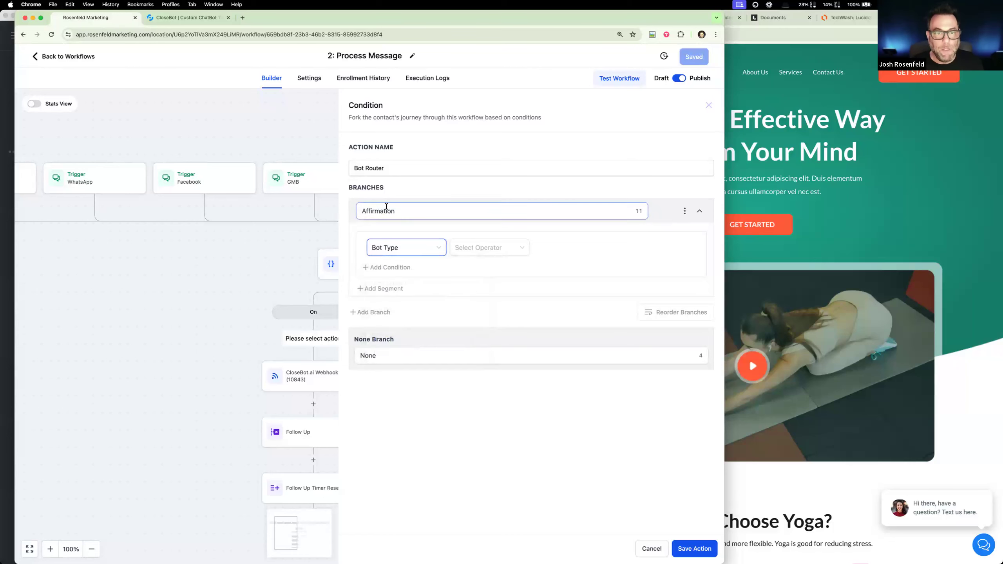
pyautogui.click(477, 247)
pyautogui.click(483, 270)
pyautogui.click(582, 246)
pyautogui.click(570, 284)
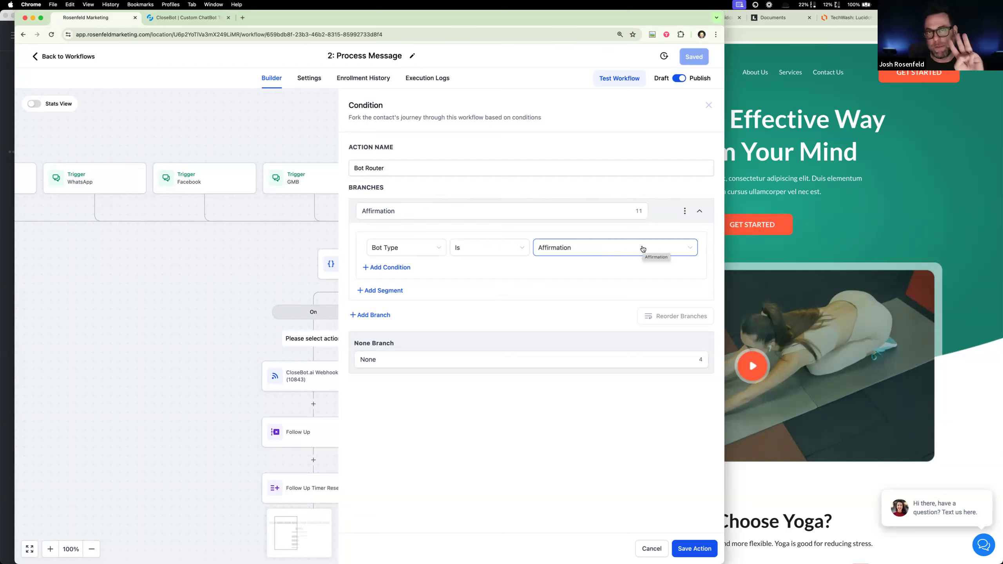
# - Clone the Affirmation branch, name the copy "Buy a Mat", and set its condition to Bot Type Is Buy a Mat
pyautogui.click(685, 211)
pyautogui.click(640, 214)
pyautogui.moveTo(454, 319); pyautogui.dragTo(361, 319)
pyautogui.write('Buy a Mat')
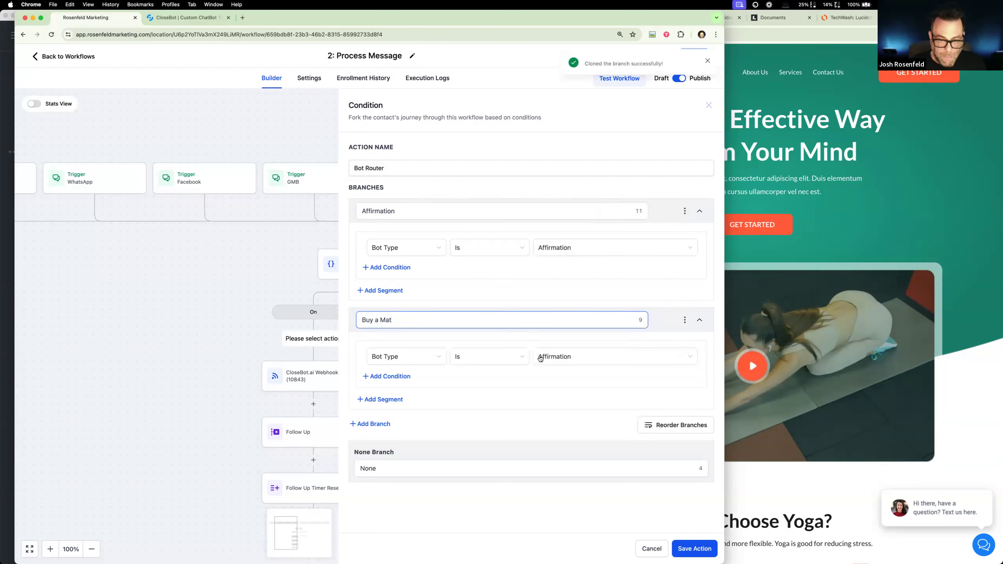
pyautogui.click(568, 357)
pyautogui.click(566, 404)
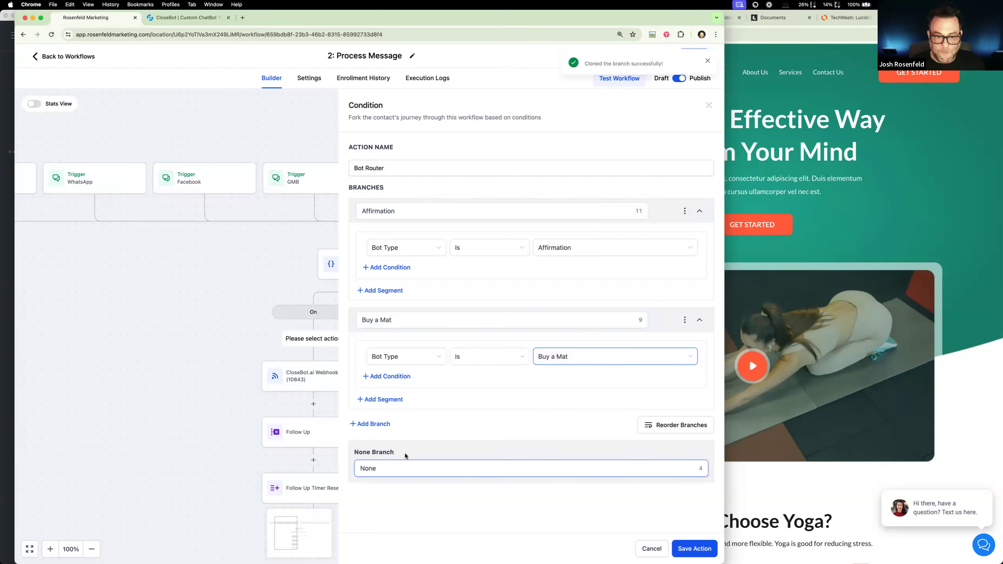
# - Rename the None branch to "Receptionist" and save the Bot Router action
pyautogui.moveTo(397, 469); pyautogui.dragTo(337, 469)
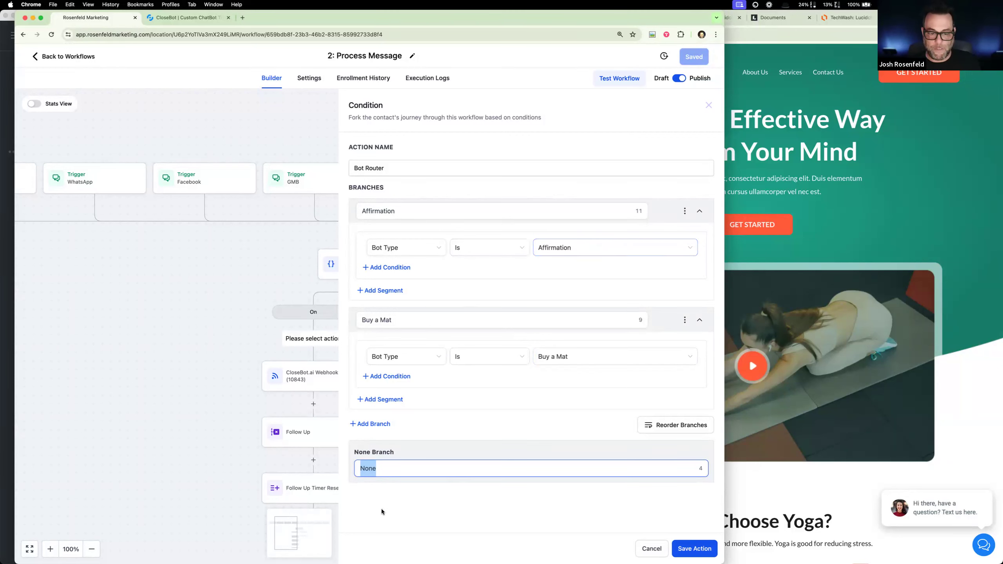
pyautogui.click(392, 471)
pyautogui.press('super+a')
pyautogui.write('De')
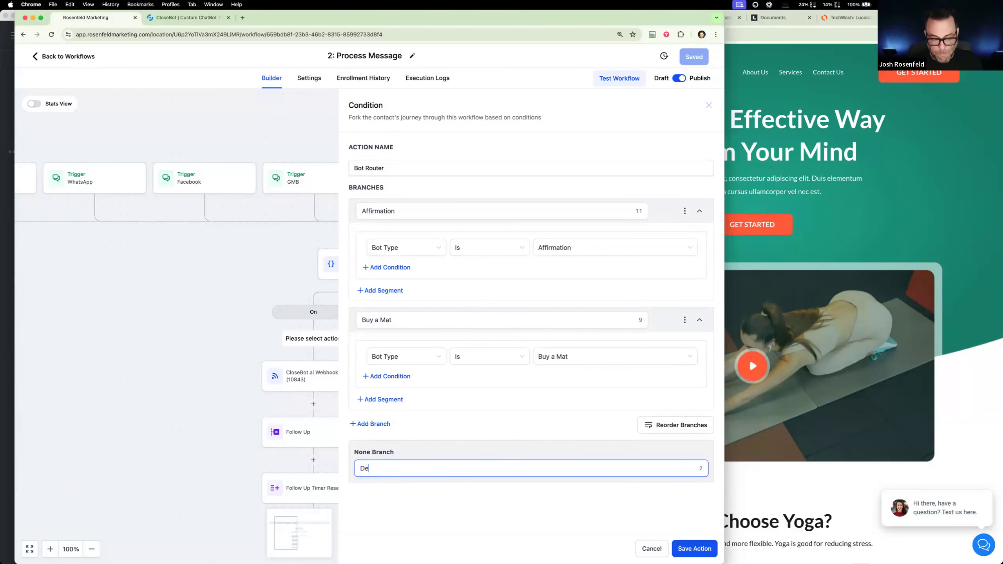
pyautogui.press('BackSpace')
pyautogui.press('BackSpace')
pyautogui.write('Receptionist')
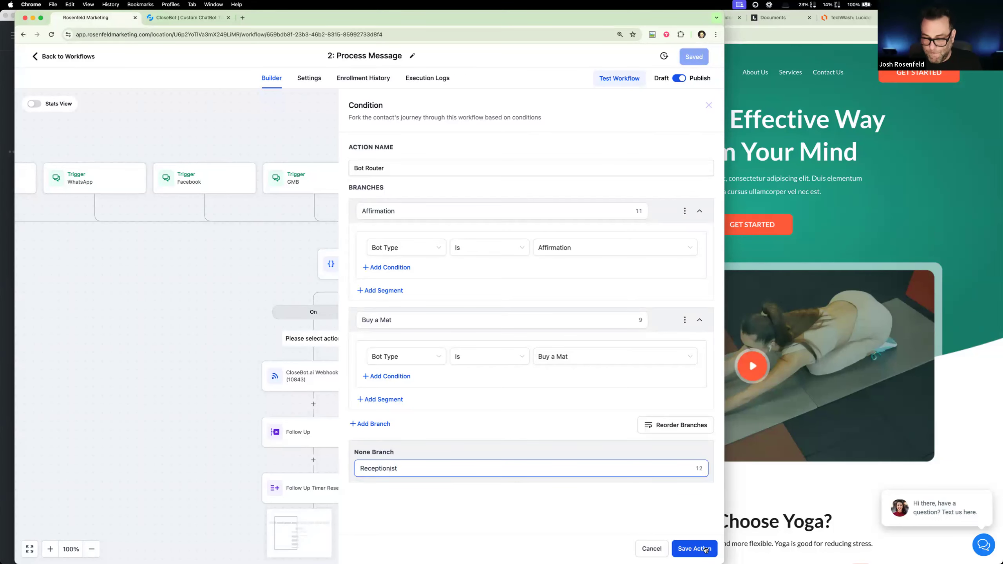
pyautogui.click(705, 551)
pyautogui.scroll(-5, 511, 484)
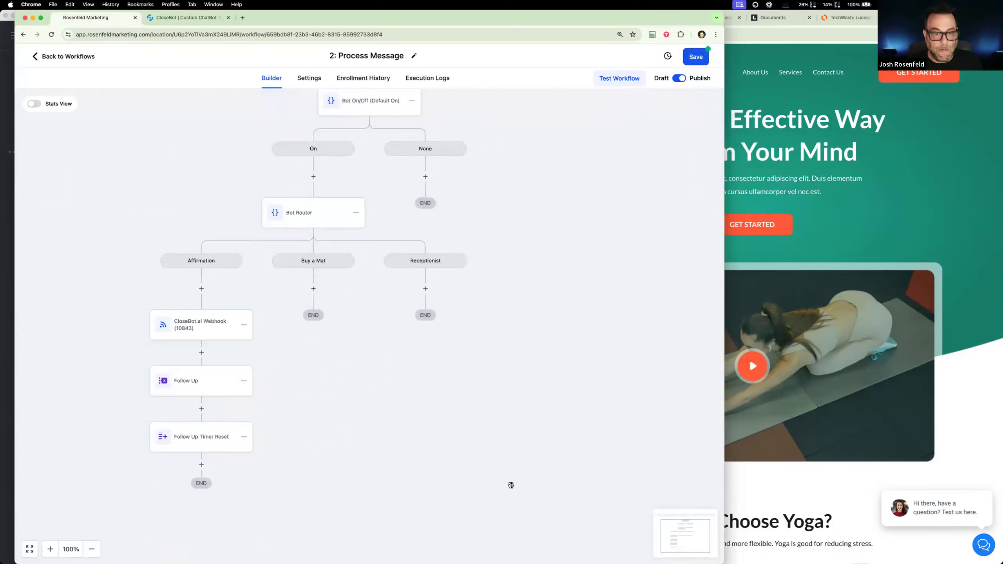
# - Copy the CloseBot.ai Webhook together with all actions below it from the Affirmation branch into the Buy a Mat and Receptionist branches
pyautogui.click(244, 311)
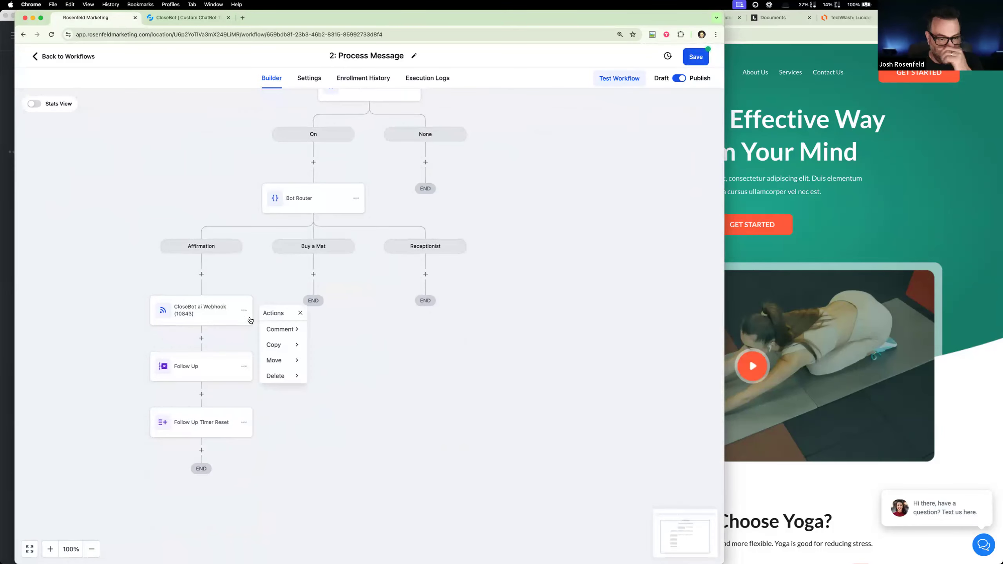
pyautogui.moveTo(287, 350)
pyautogui.click(330, 348)
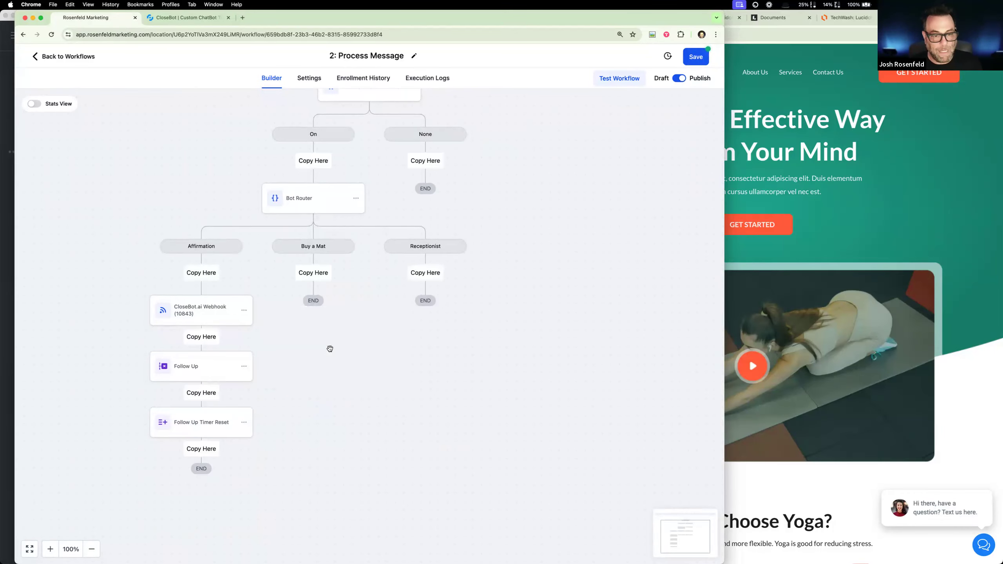
pyautogui.click(320, 278)
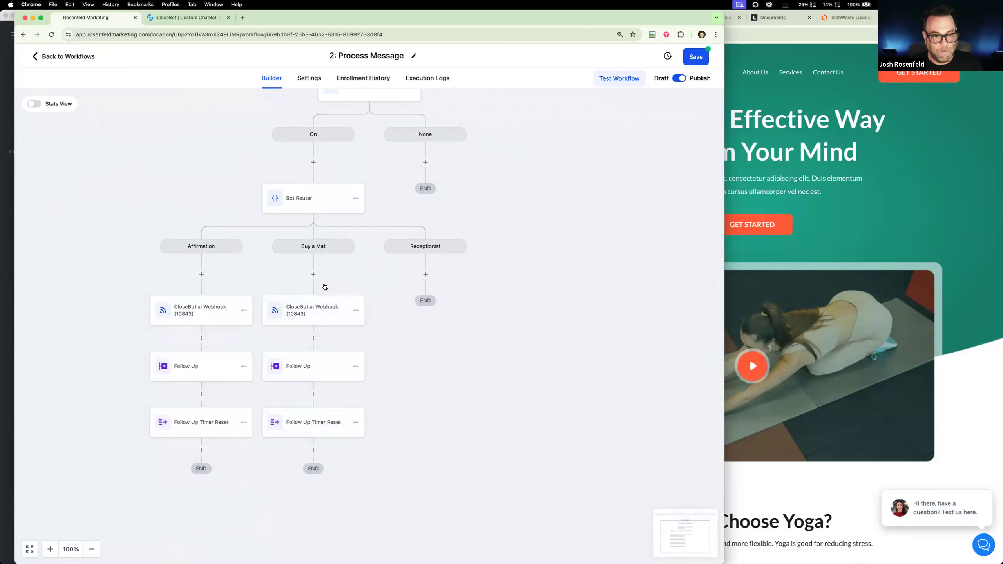
pyautogui.click(356, 311)
pyautogui.moveTo(389, 348)
pyautogui.click(441, 349)
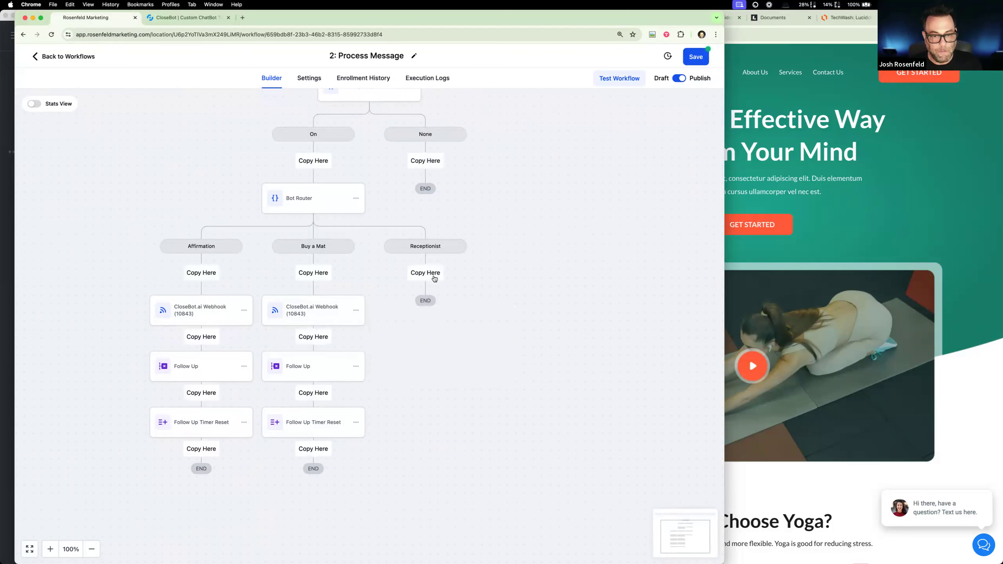
pyautogui.click(432, 273)
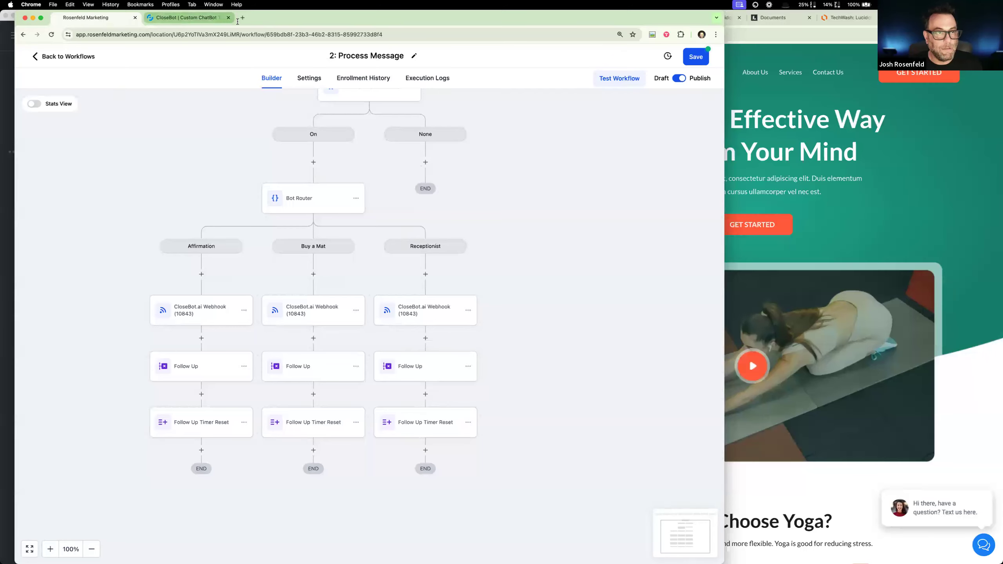
# - Move the CloseBot page into the other browser window and look up the Harmony Hatha: Affirmations bot number in the bot list
pyautogui.moveTo(185, 17); pyautogui.dragTo(804, 24)
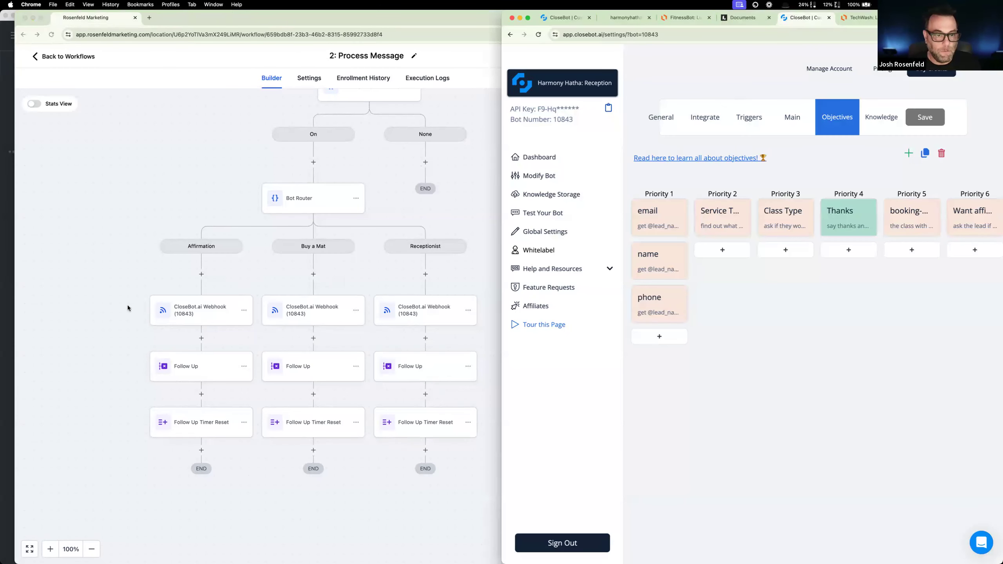
pyautogui.scroll(-2, 127, 305)
pyautogui.hscroll(1, 218, 297)
pyautogui.click(294, 273)
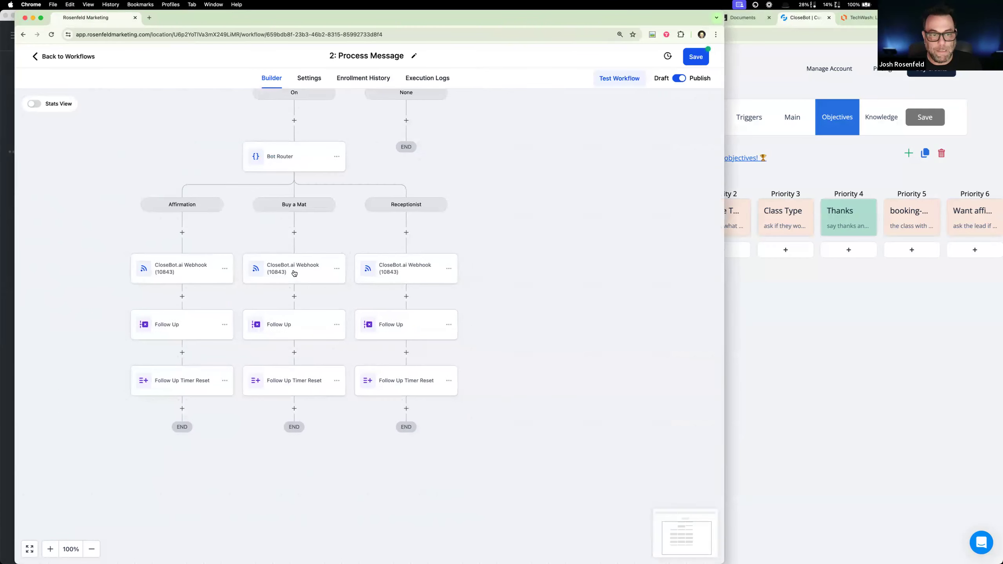
pyautogui.click(295, 273)
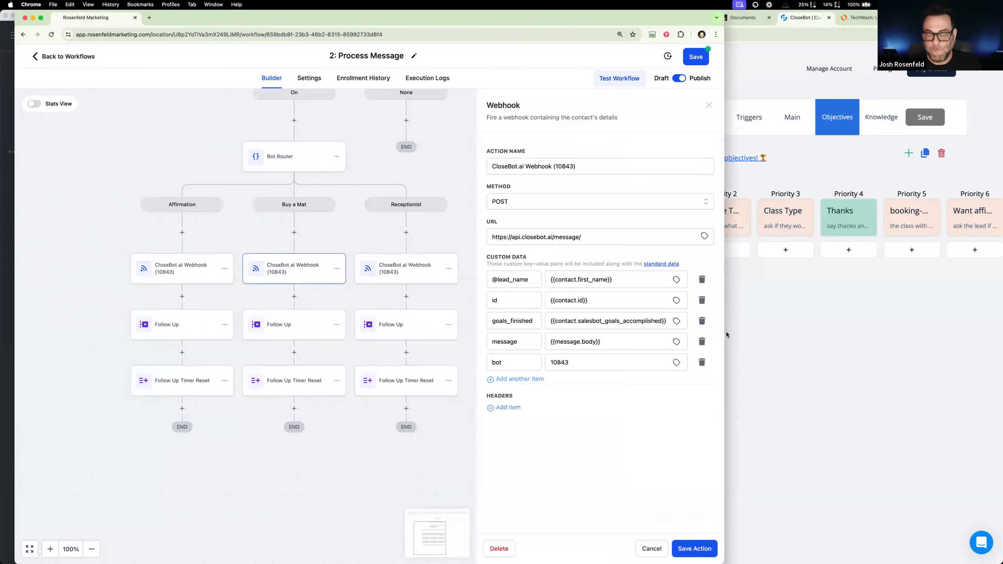
pyautogui.click(781, 301)
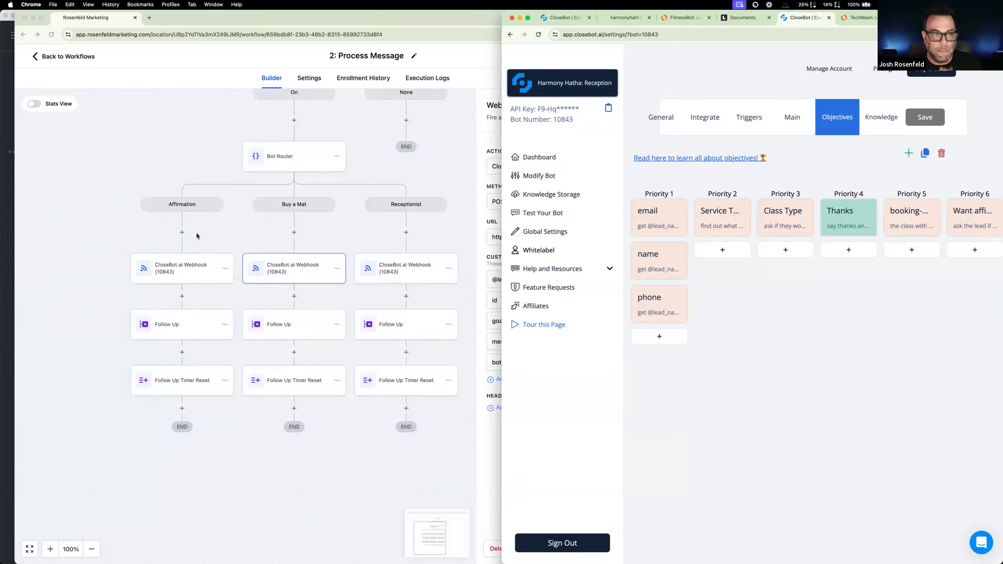
pyautogui.click(617, 81)
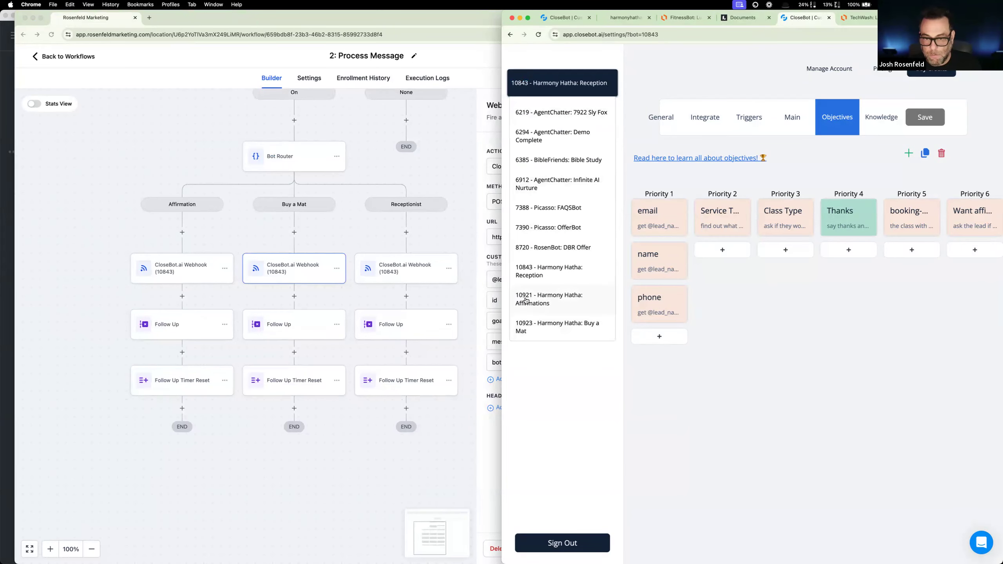
# - Rename the Affirmation branch's webhook "CloseBot.ai Webhook (10921)", set its bot value to 10921, and save the action
pyautogui.click(194, 272)
pyautogui.click(183, 272)
pyautogui.doubleClick(565, 167)
pyautogui.write('10921')
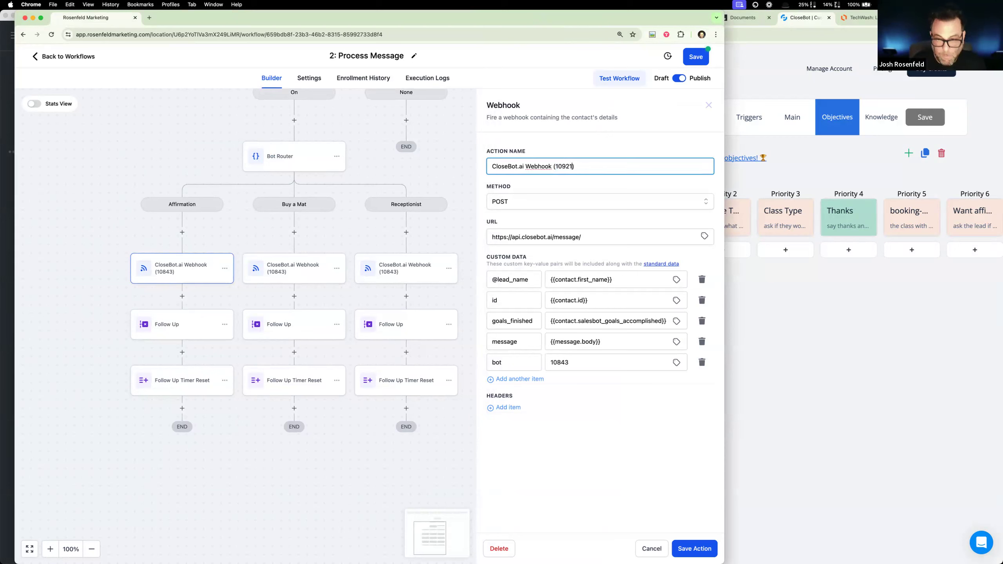
pyautogui.doubleClick(567, 166)
pyautogui.doubleClick(559, 363)
pyautogui.press('super+v')
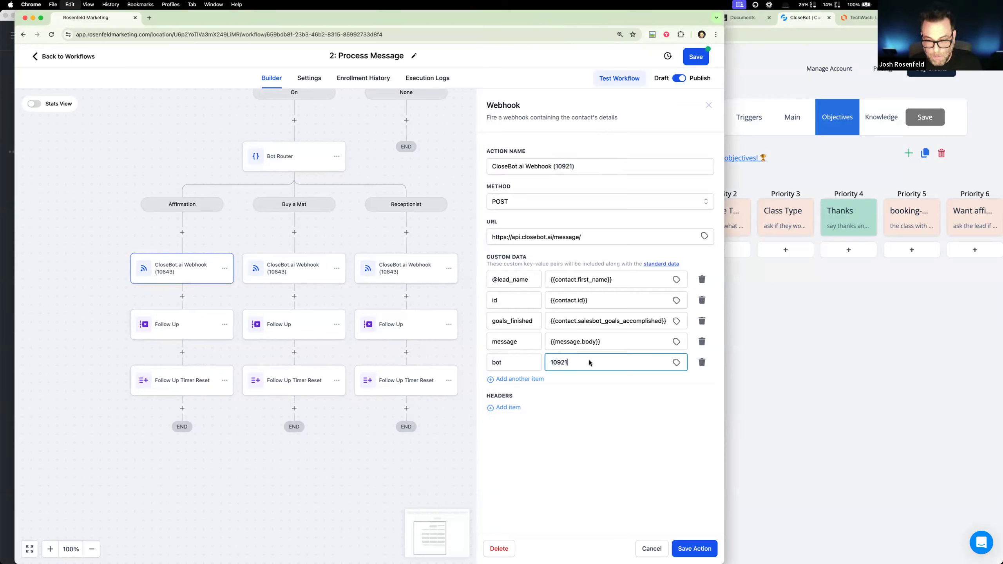
pyautogui.click(696, 549)
# - Look up the bot number of Harmony Hatha: Buy a Mat in CloseBot's bot list
pyautogui.click(780, 384)
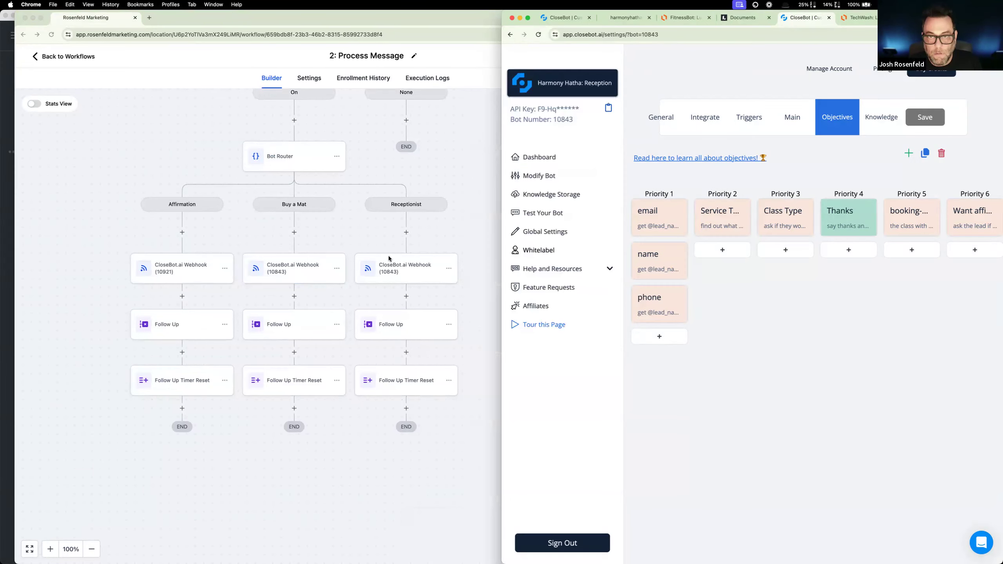
pyautogui.click(299, 282)
pyautogui.click(299, 277)
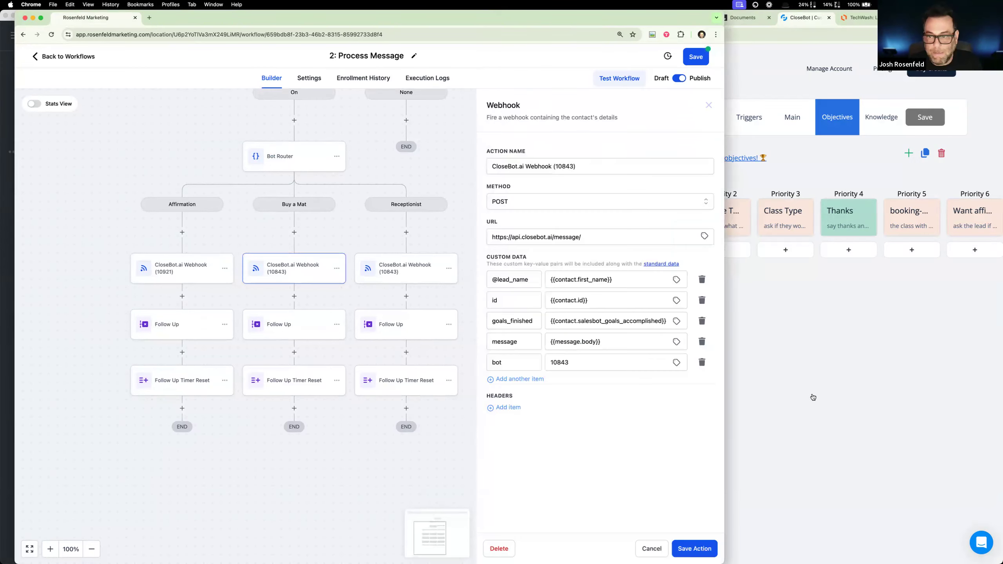
pyautogui.click(813, 397)
pyautogui.click(601, 84)
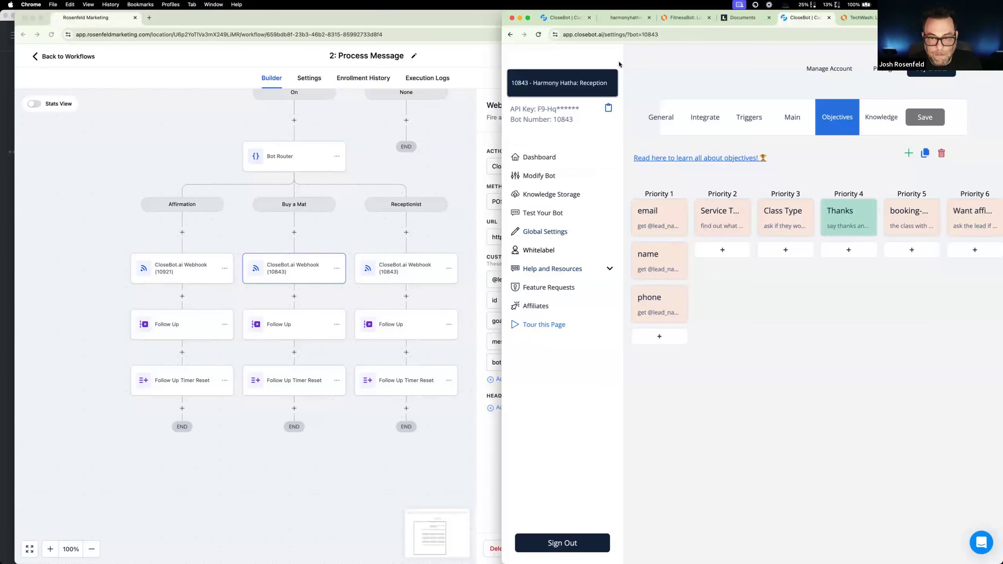
pyautogui.click(608, 84)
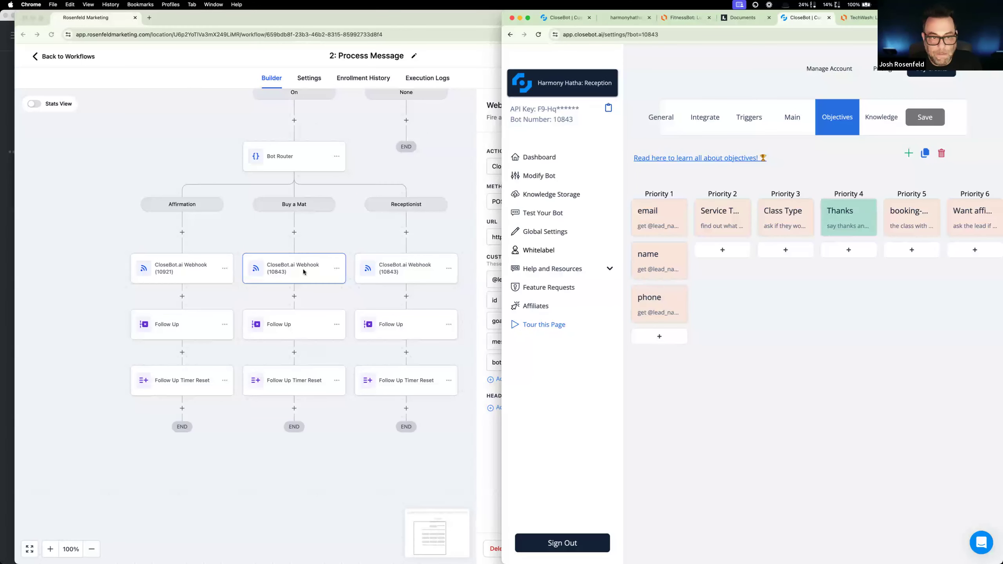
# - Rename the Buy a Mat branch's webhook "CloseBot.ai Webhook (10923)", set its bot value to 10923, and save the action
pyautogui.click(296, 281)
pyautogui.doubleClick(570, 167)
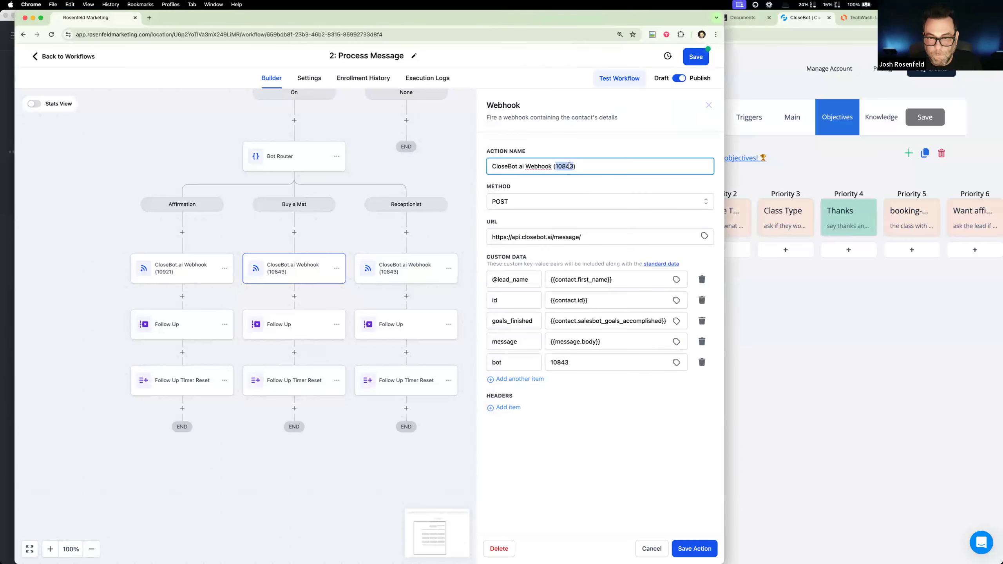
pyautogui.write('10923')
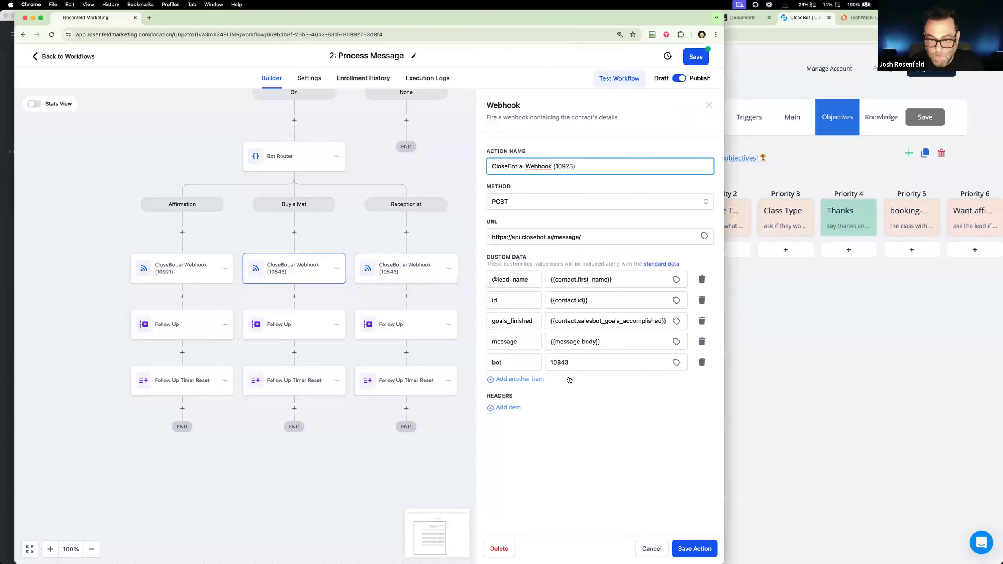
pyautogui.doubleClick(560, 363)
pyautogui.write('10923')
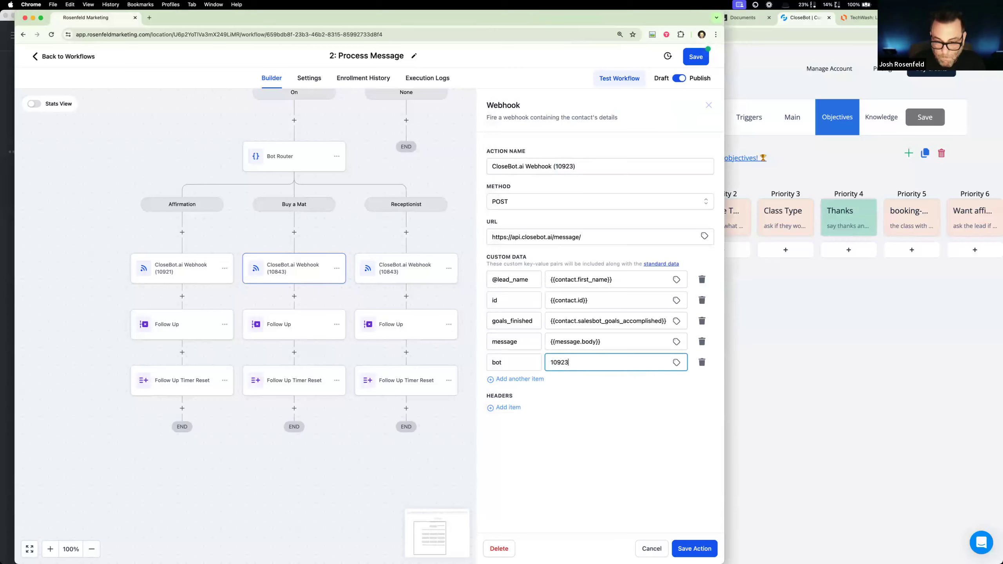
pyautogui.click(694, 550)
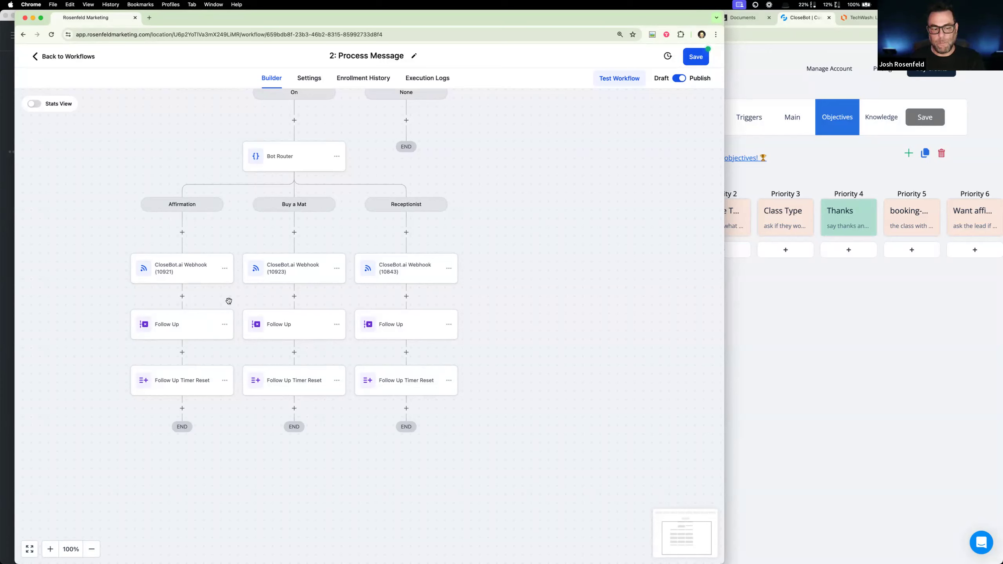
# - Save the Process Message workflow and create a new workflow from scratch in the top-level workflow list
pyautogui.click(703, 56)
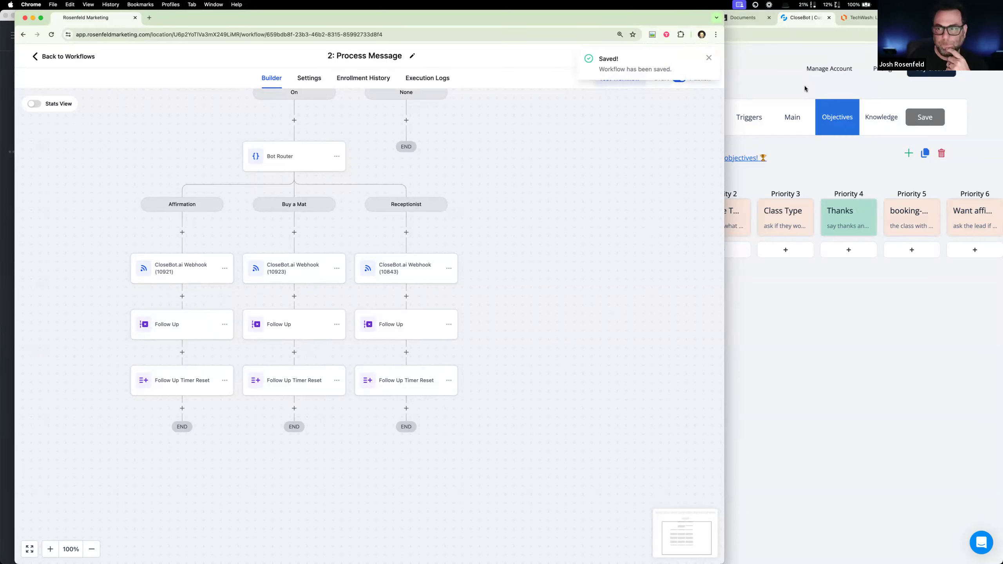
pyautogui.click(759, 77)
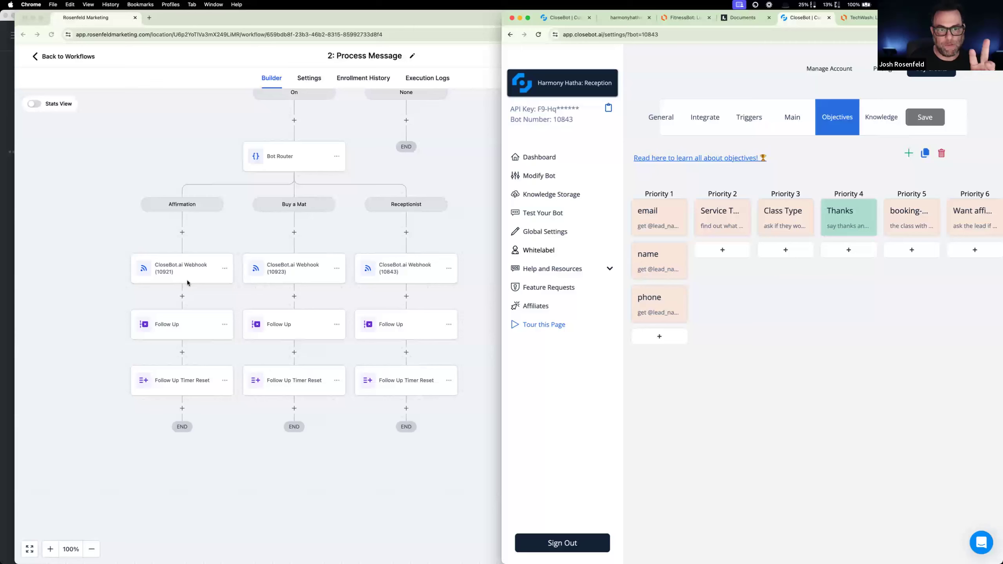
pyautogui.click(71, 59)
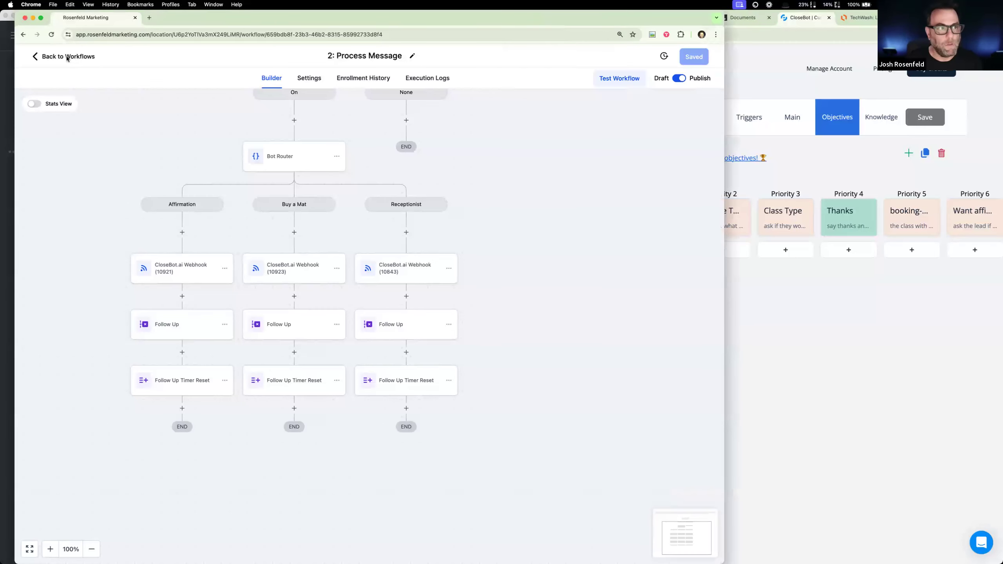
pyautogui.click(67, 57)
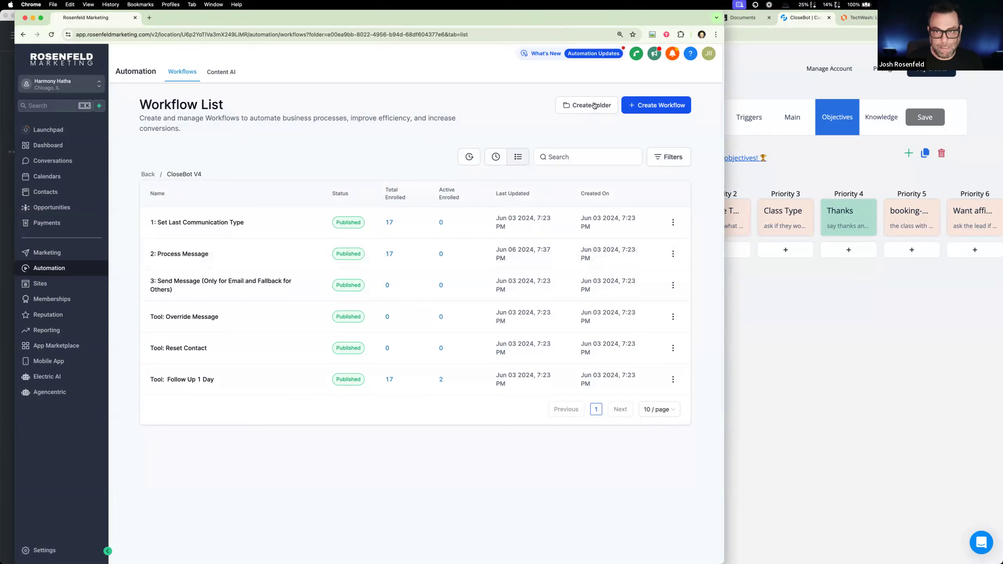
pyautogui.click(148, 175)
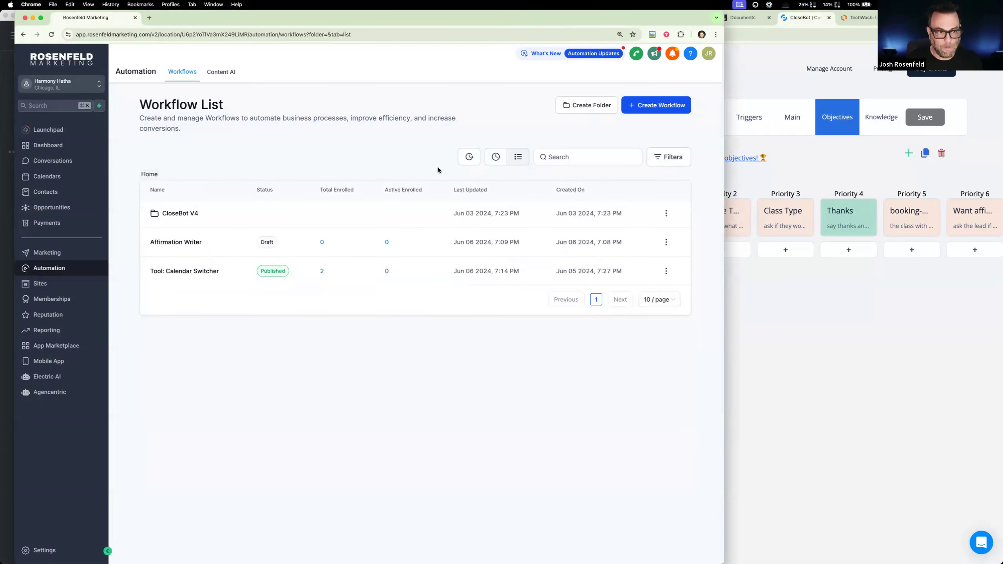
pyautogui.click(663, 105)
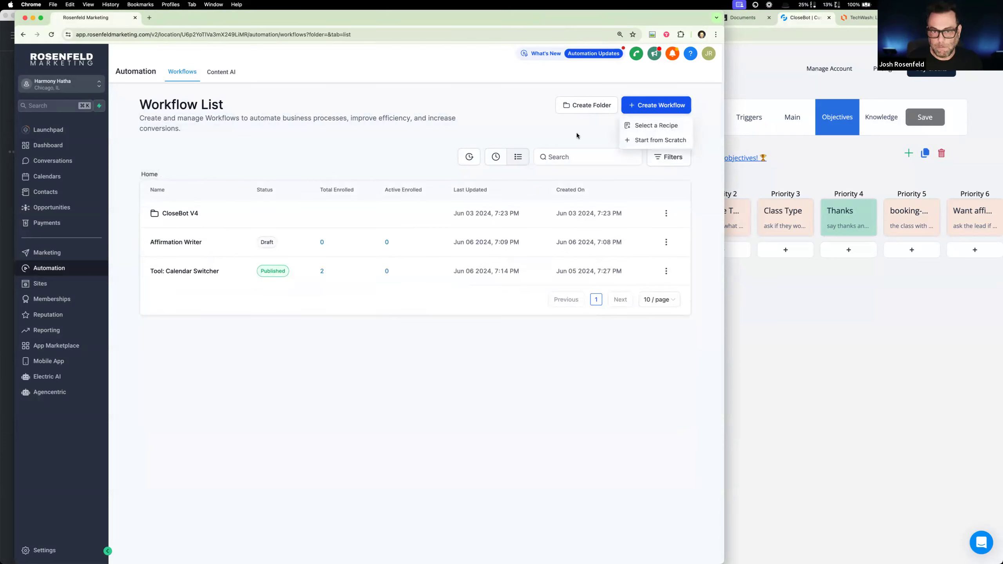
pyautogui.click(647, 139)
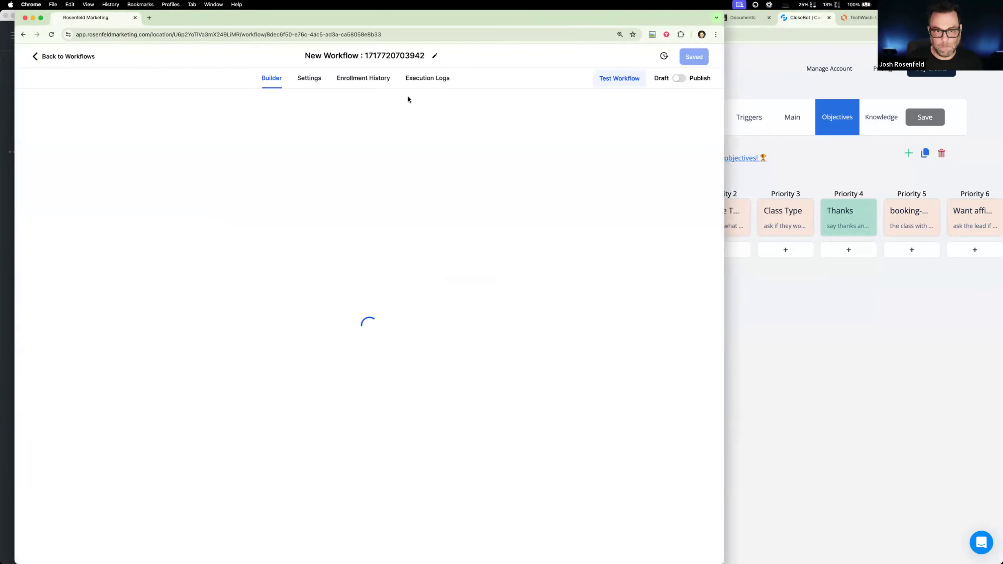
# - Name the new workflow "Tool: Bot Routing"
pyautogui.click(423, 53)
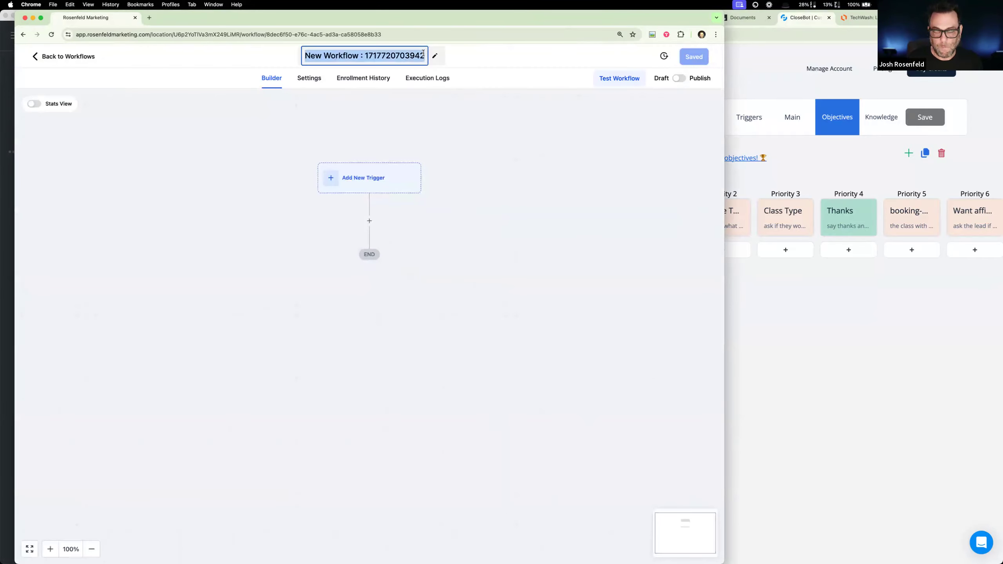
pyautogui.write('ROut')
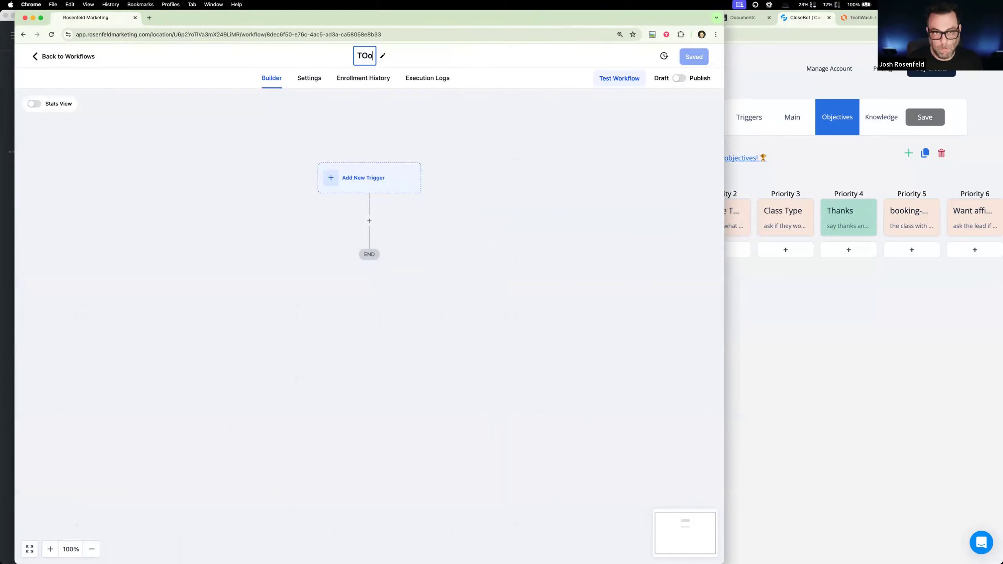
pyautogui.press('BackSpace')
pyautogui.press('BackSpace')
pyautogui.press('BackSpace')
pyautogui.press('BackSpace')
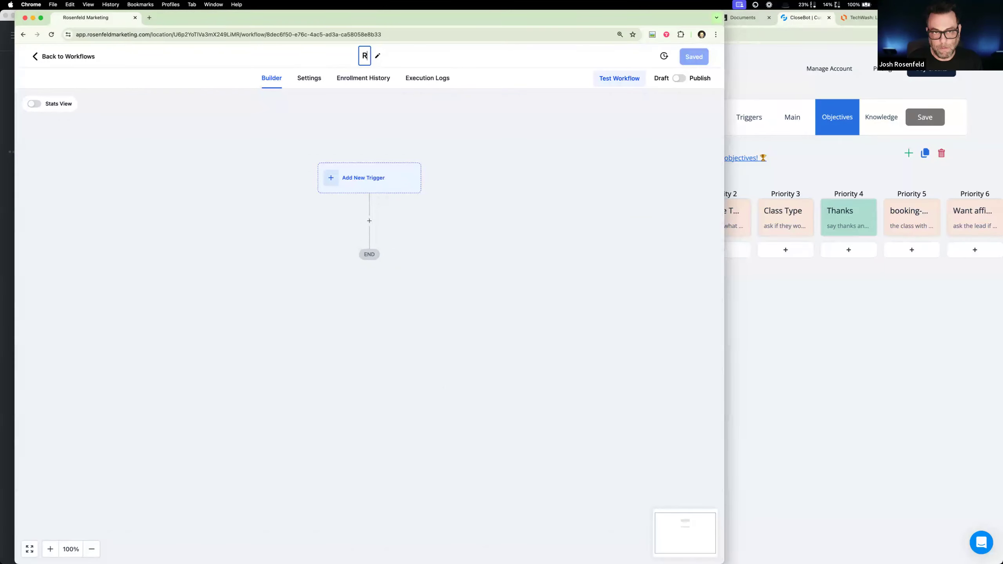
pyautogui.write('Bot Rout')
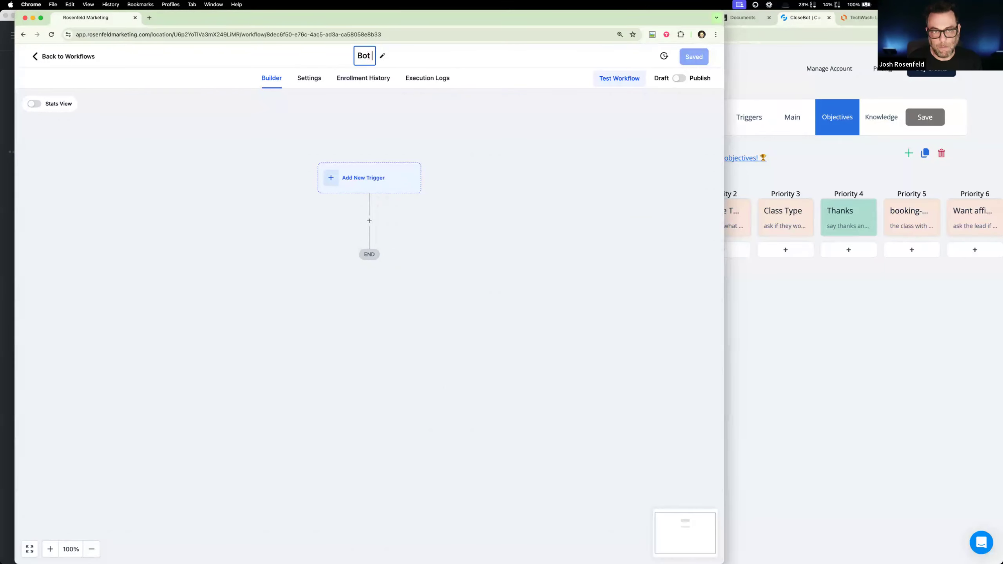
pyautogui.press('BackSpace')
pyautogui.press('BackSpace')
pyautogui.press('BackSpace')
pyautogui.press('BackSpace')
pyautogui.press('BackSpace')
pyautogui.press('BackSpace')
pyautogui.press('BackSpace')
pyautogui.press('BackSpace')
pyautogui.write('To')
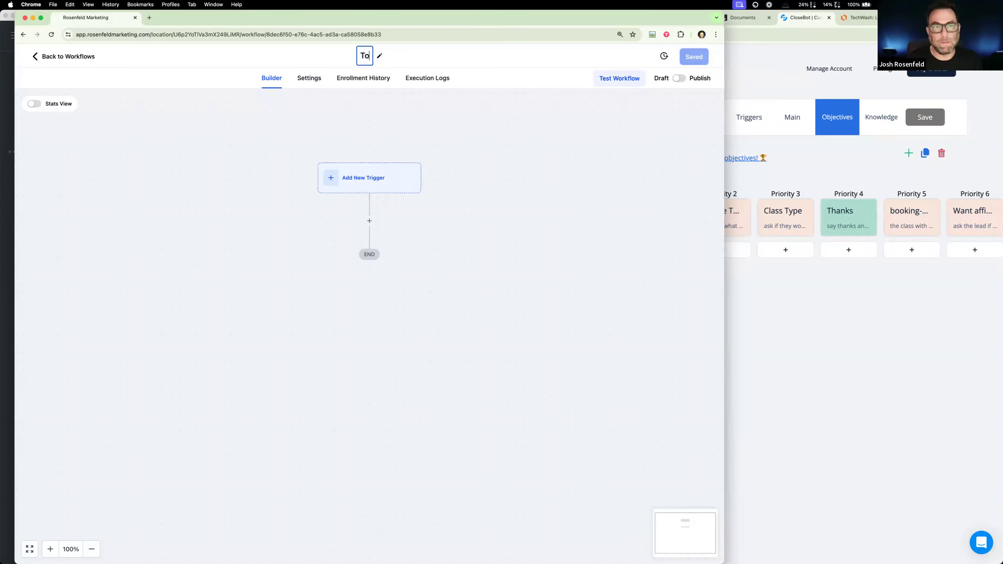
pyautogui.write('ol: Bio')
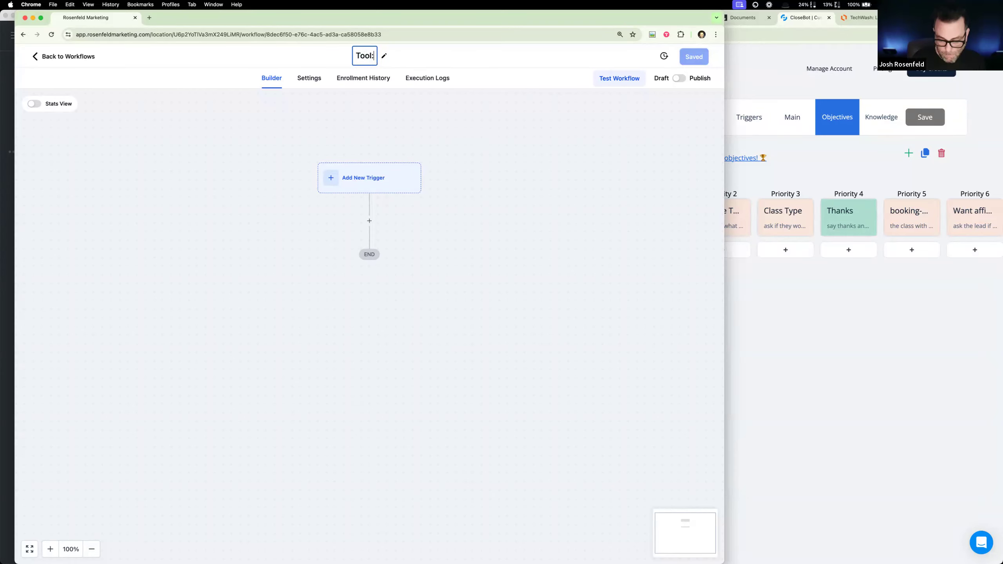
pyautogui.press('BackSpace')
pyautogui.press('BackSpace')
pyautogui.write('ot Router')
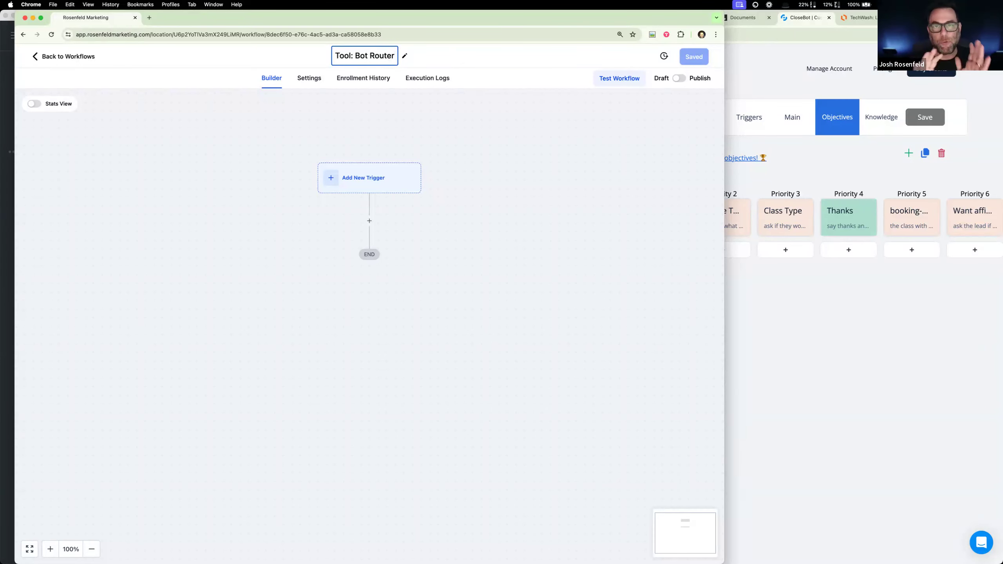
pyautogui.press('BackSpace')
pyautogui.press('BackSpace')
pyautogui.write('ing')
pyautogui.click(456, 115)
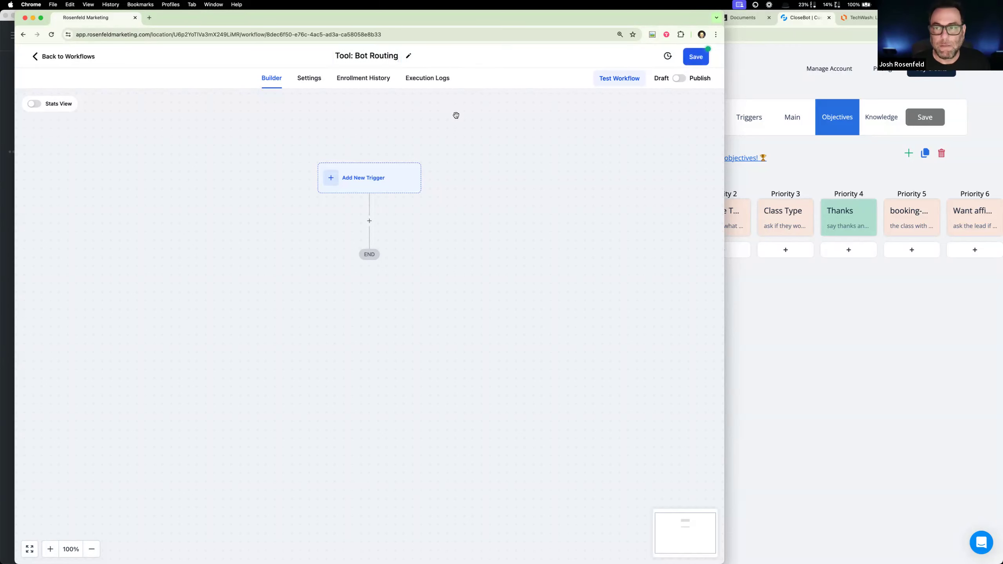
# - Switch the workflow from Draft to Publish, save it, and check the contact re-entry option in its workflow settings
pyautogui.click(684, 80)
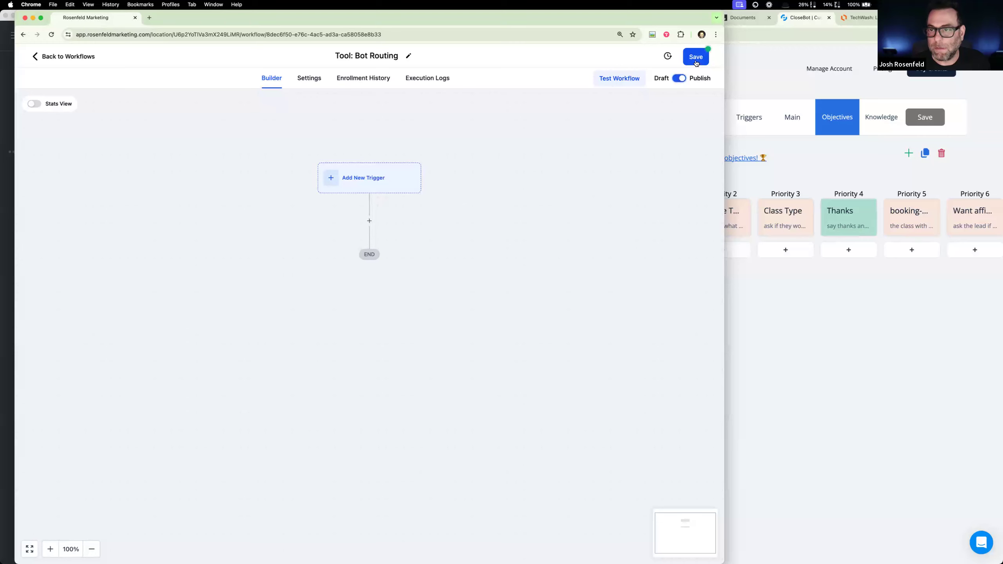
pyautogui.click(313, 81)
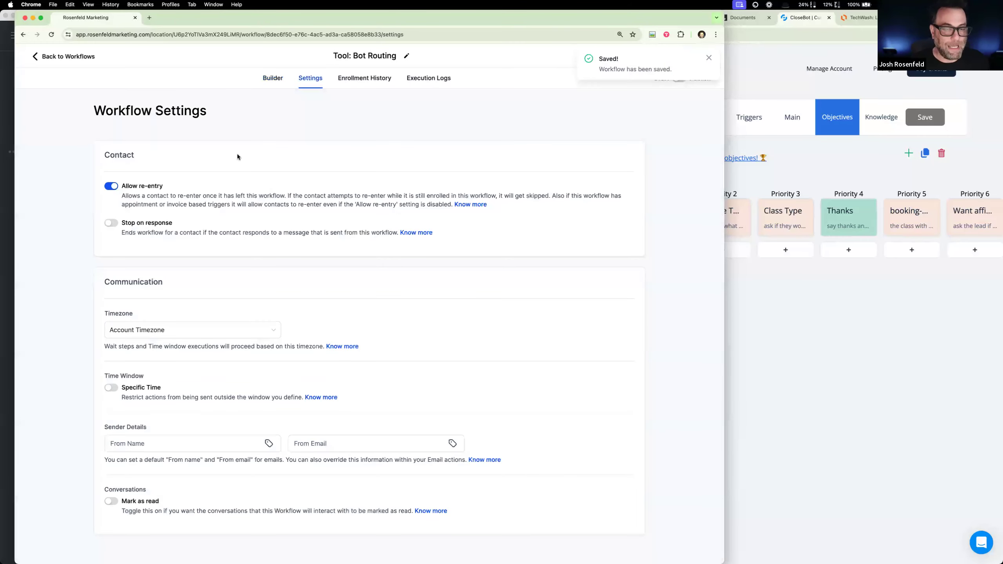
pyautogui.click(265, 78)
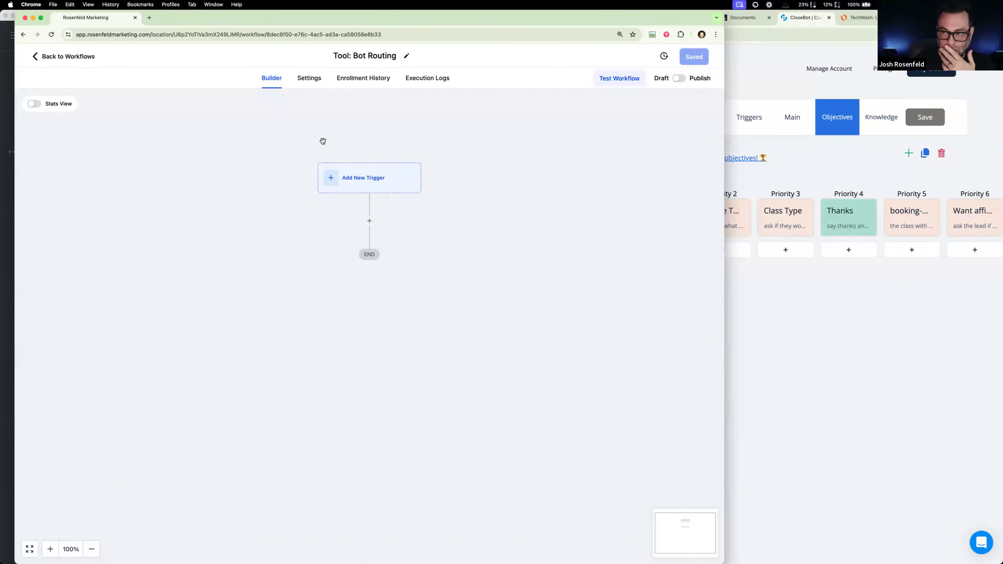
# - Duplicate the workflow's browser tab and open the account's custom fields settings in the copy
pyautogui.click(363, 182)
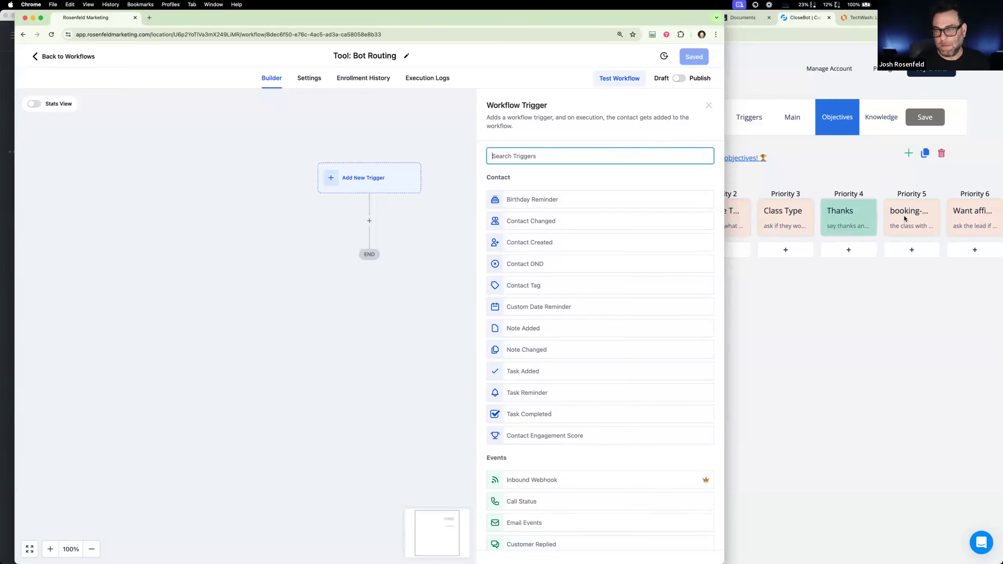
pyautogui.rightClick(123, 19)
pyautogui.click(154, 70)
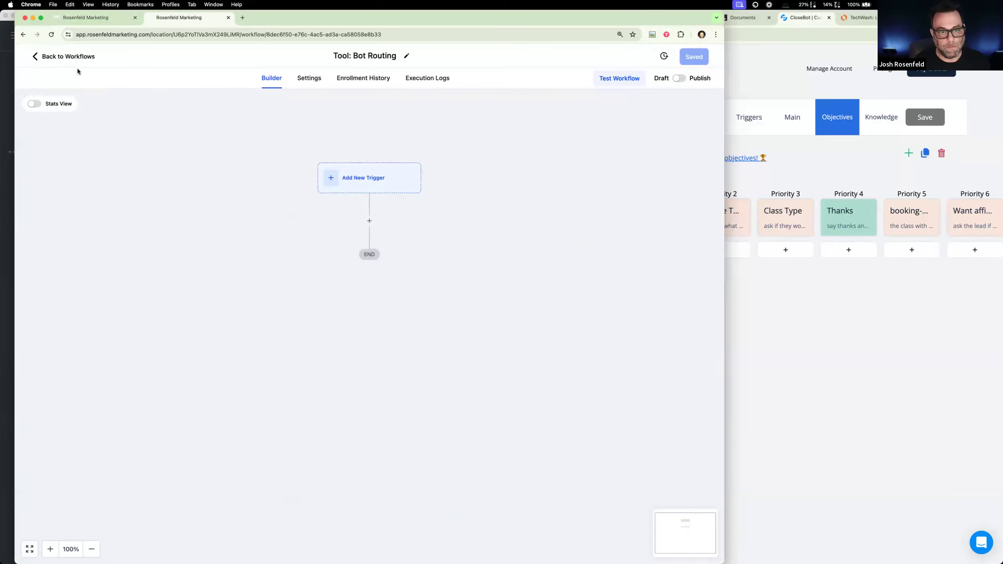
pyautogui.click(46, 56)
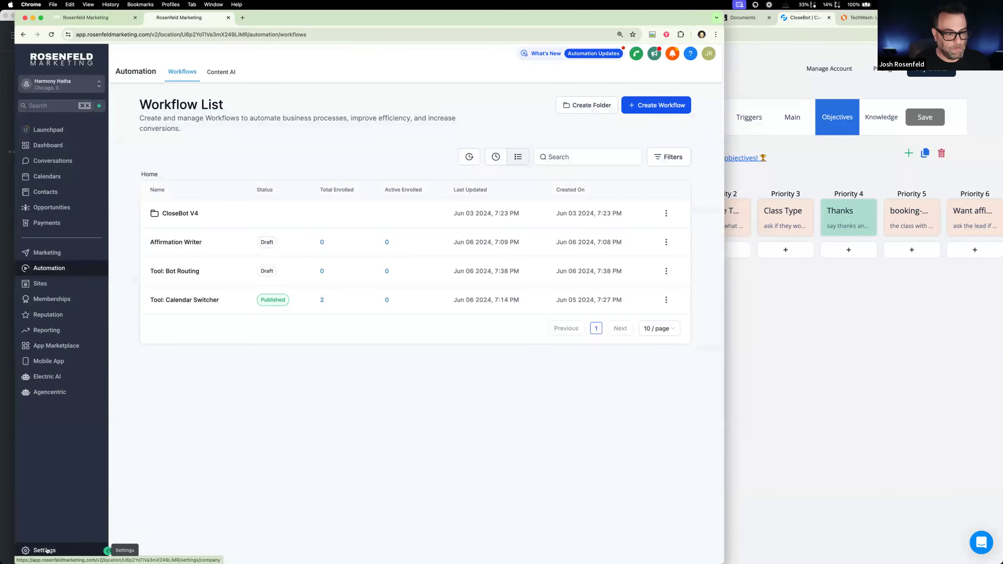
pyautogui.click(42, 551)
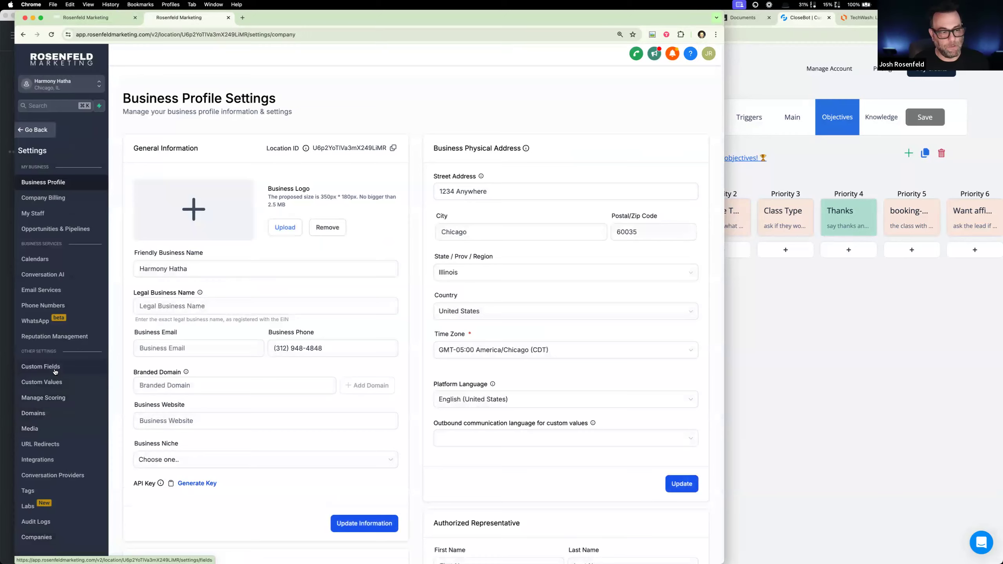
pyautogui.click(42, 367)
# - Look up the Goals Accomplished custom field and compare its booking and booking-reception options without changing anything
pyautogui.click(213, 124)
pyautogui.write('goal')
pyautogui.click(131, 174)
pyautogui.click(182, 147)
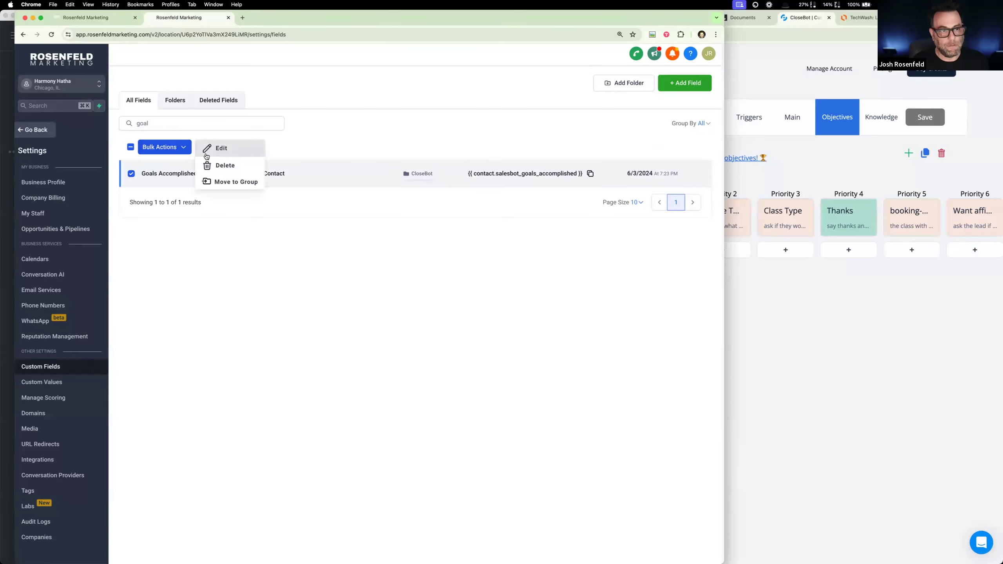
pyautogui.click(206, 156)
pyautogui.scroll(-10, 326, 361)
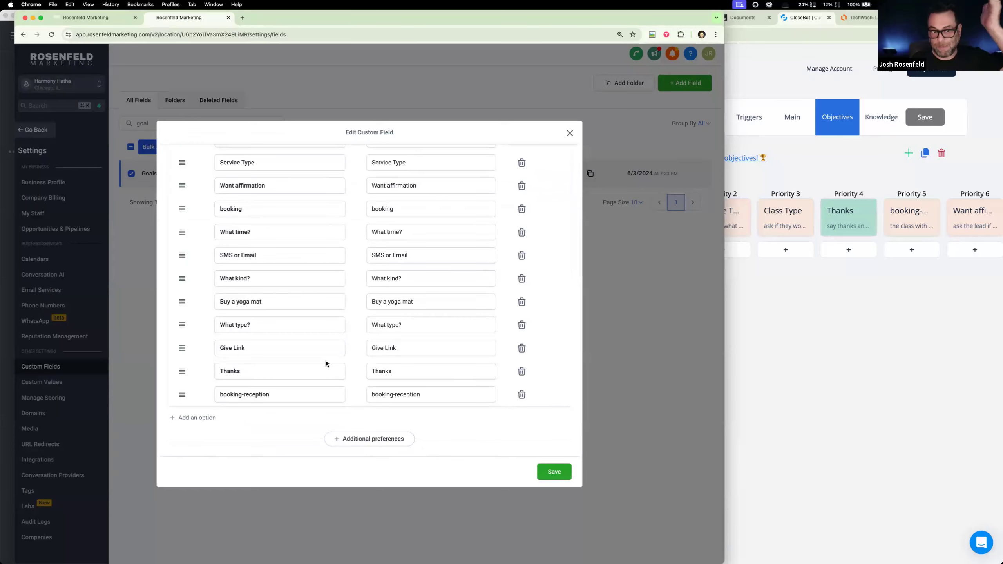
pyautogui.moveTo(284, 393); pyautogui.dragTo(166, 382)
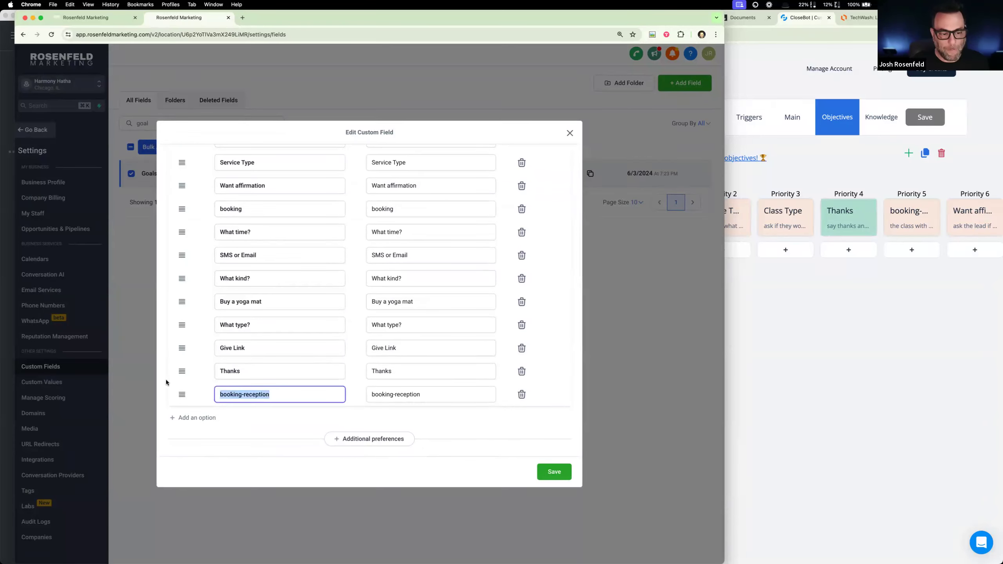
pyautogui.moveTo(260, 205); pyautogui.dragTo(209, 208)
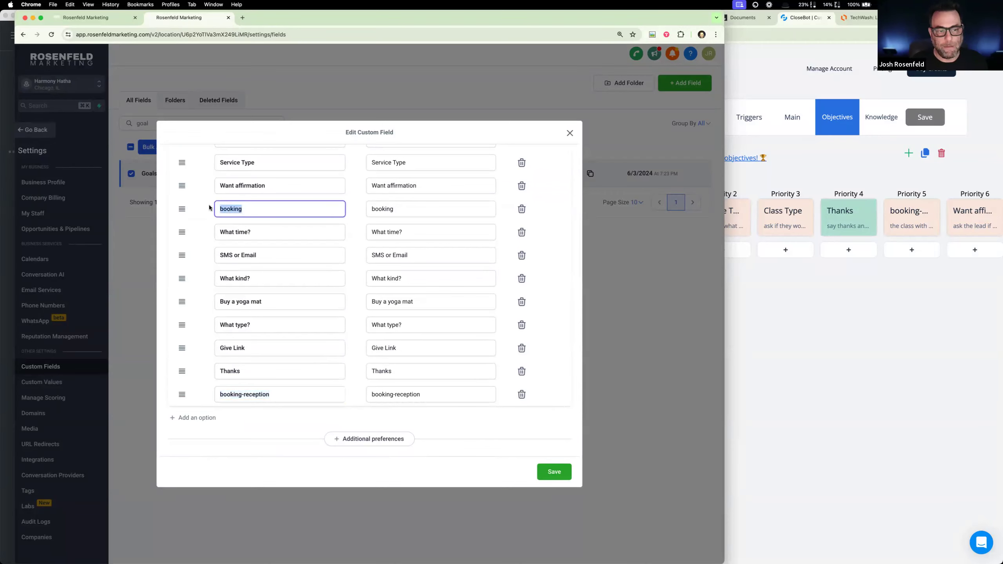
pyautogui.click(253, 397)
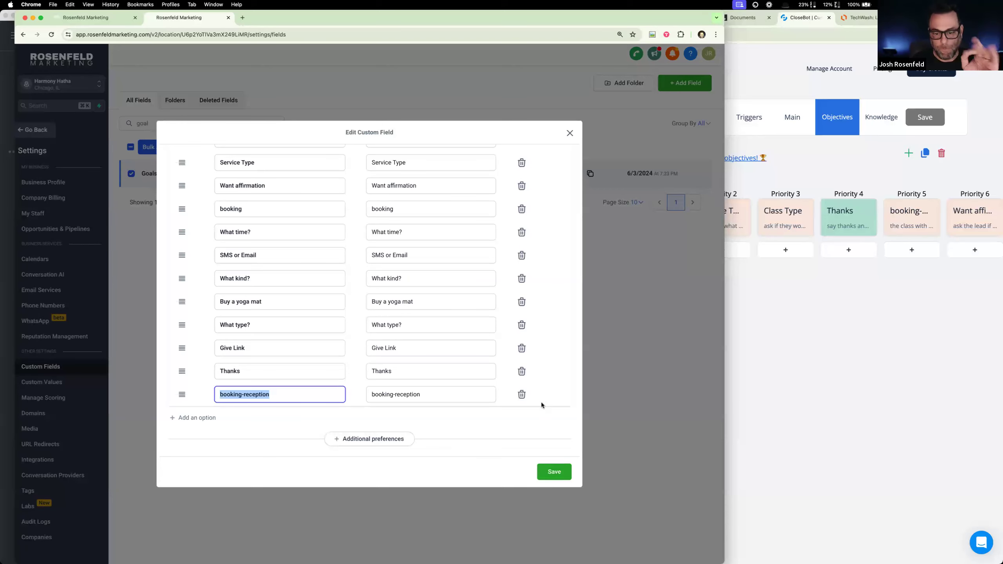
pyautogui.click(570, 134)
# - Search the custom fields for "bot" and try to open the Bot Type field for editing
pyautogui.click(200, 123)
pyautogui.press('super+a')
pyautogui.write('vor')
pyautogui.press('super+a')
pyautogui.write('bot')
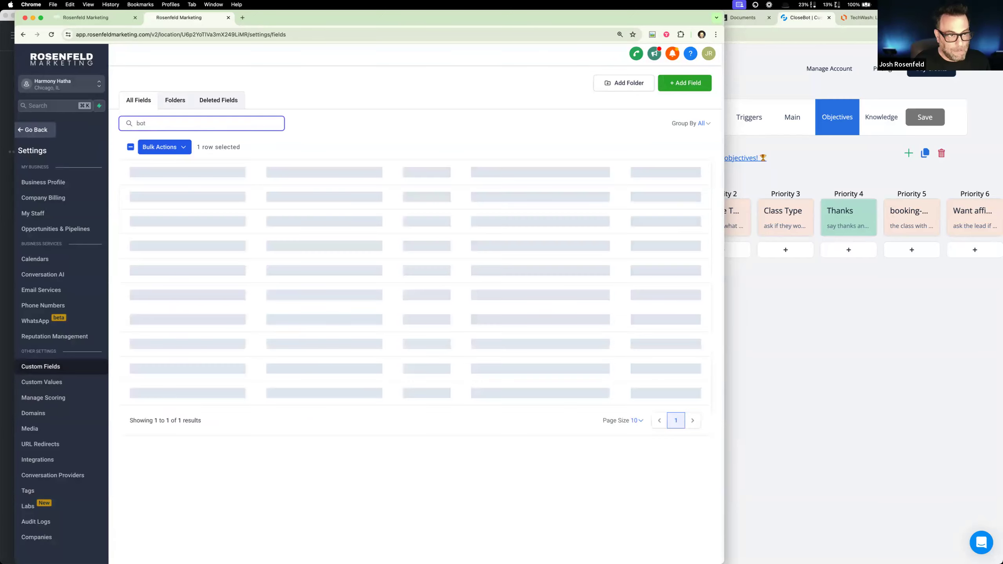
pyautogui.click(130, 174)
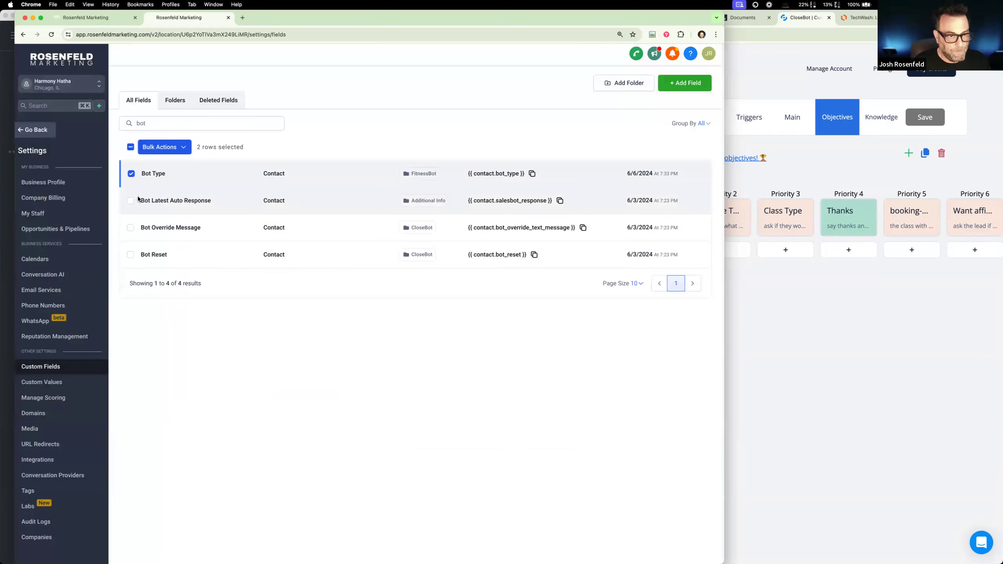
pyautogui.click(181, 148)
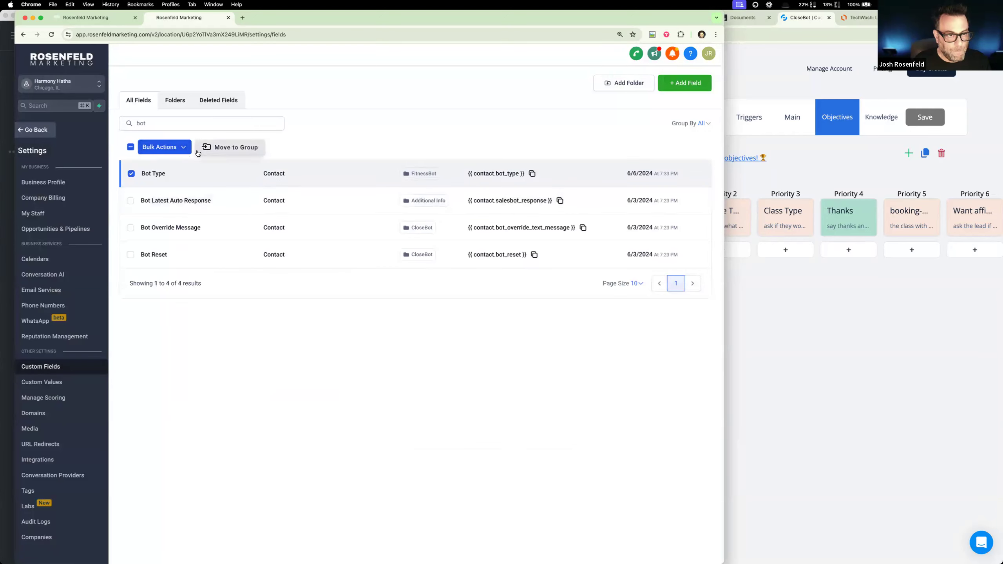
pyautogui.click(183, 149)
pyautogui.click(184, 148)
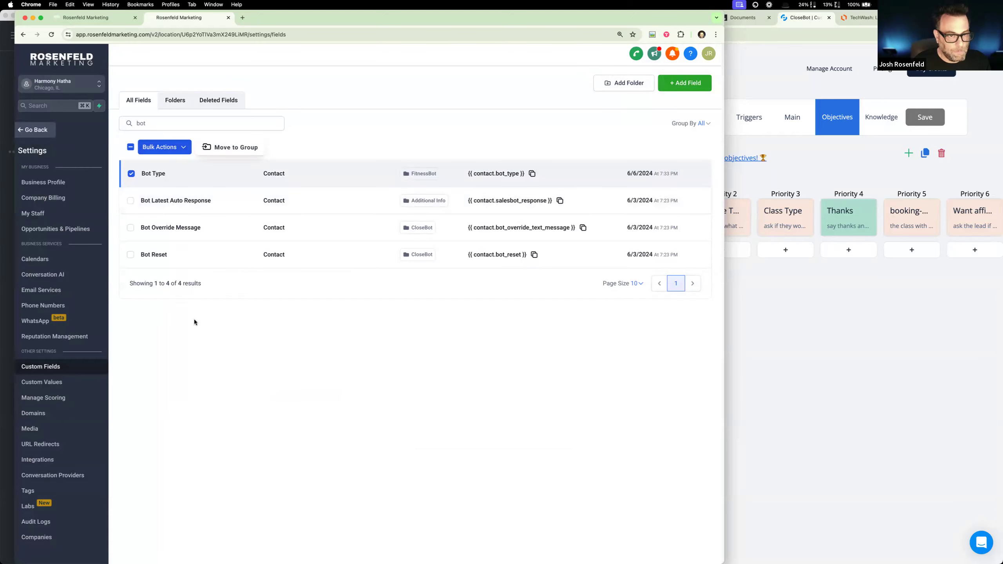
pyautogui.click(131, 174)
# - Clear the custom field search and deselect the still selected Goals Accomplished field in the full list
pyautogui.click(156, 124)
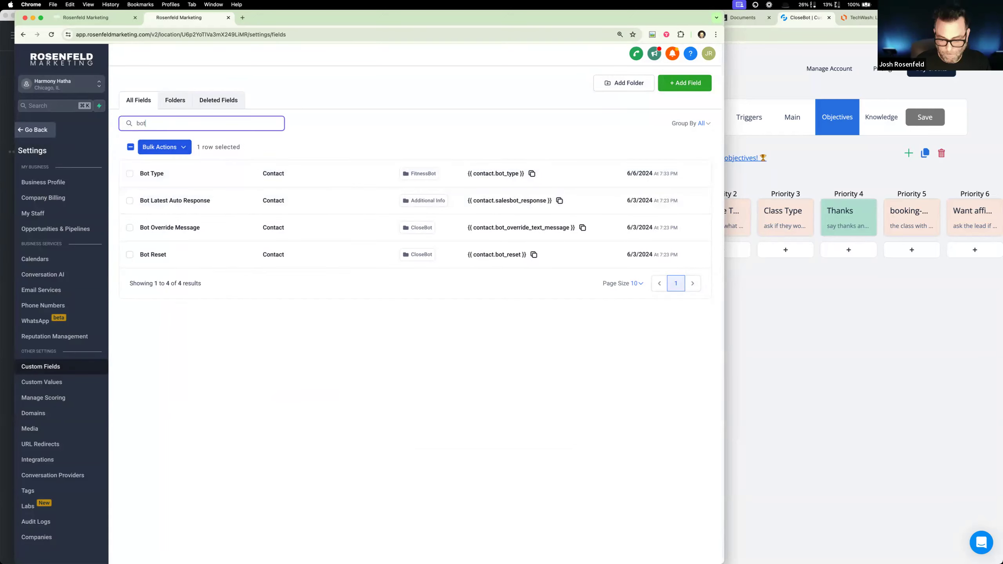
pyautogui.press('BackSpace')
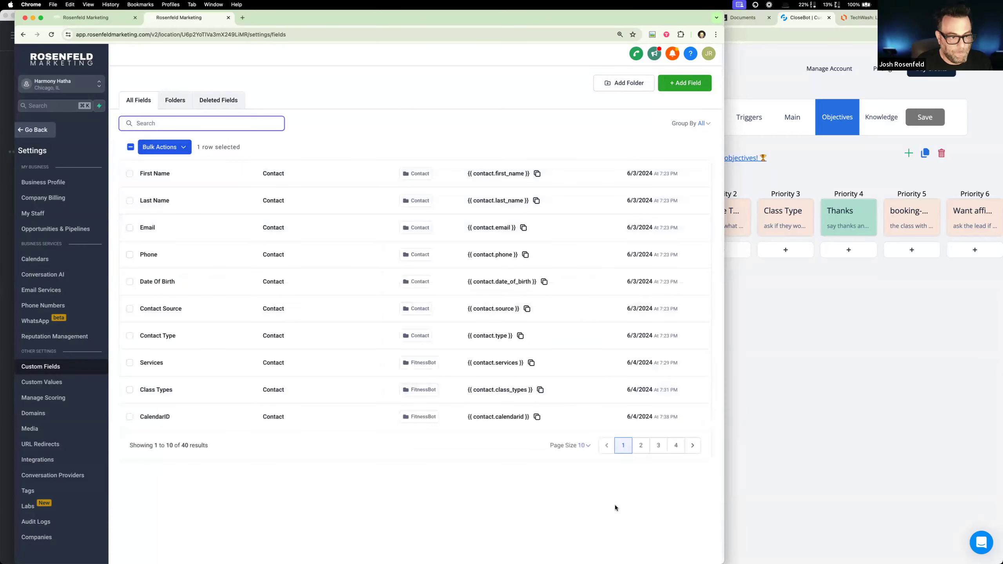
pyautogui.click(644, 449)
pyautogui.click(657, 450)
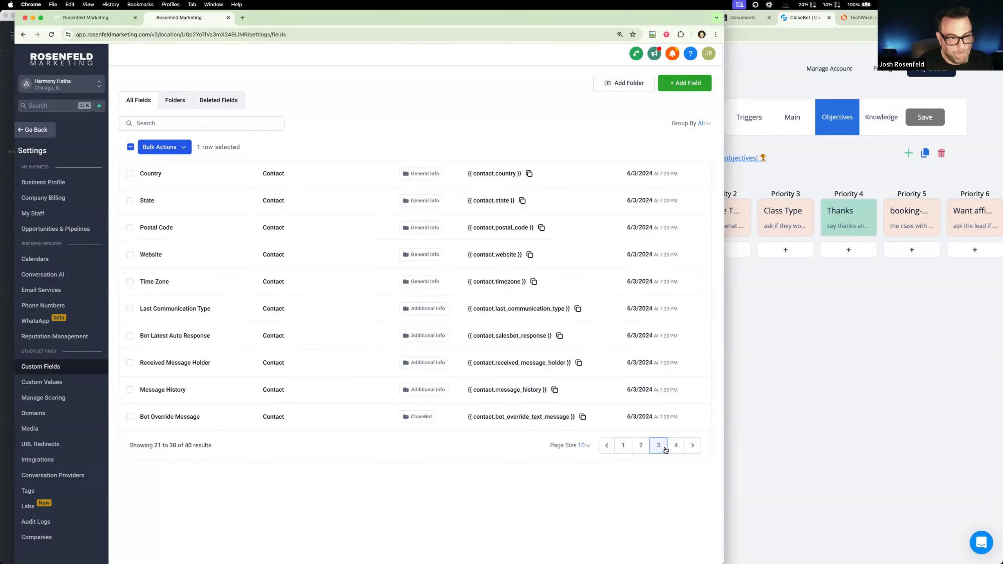
pyautogui.click(675, 446)
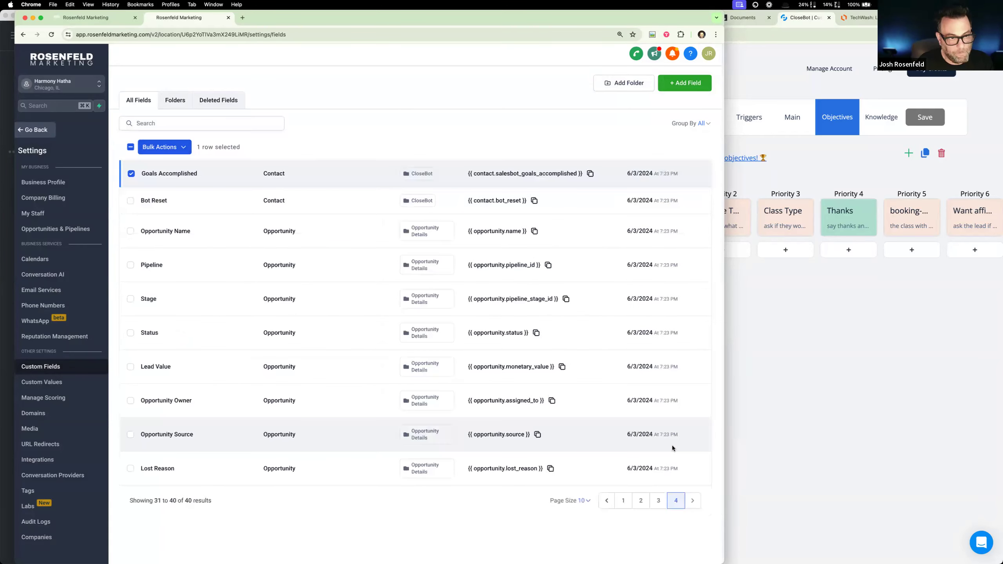
pyautogui.click(130, 173)
# - Search for "bot" and examine the Bot Type field's options and additional preferences, then close and deselect it unchanged
pyautogui.click(143, 124)
pyautogui.write('bot')
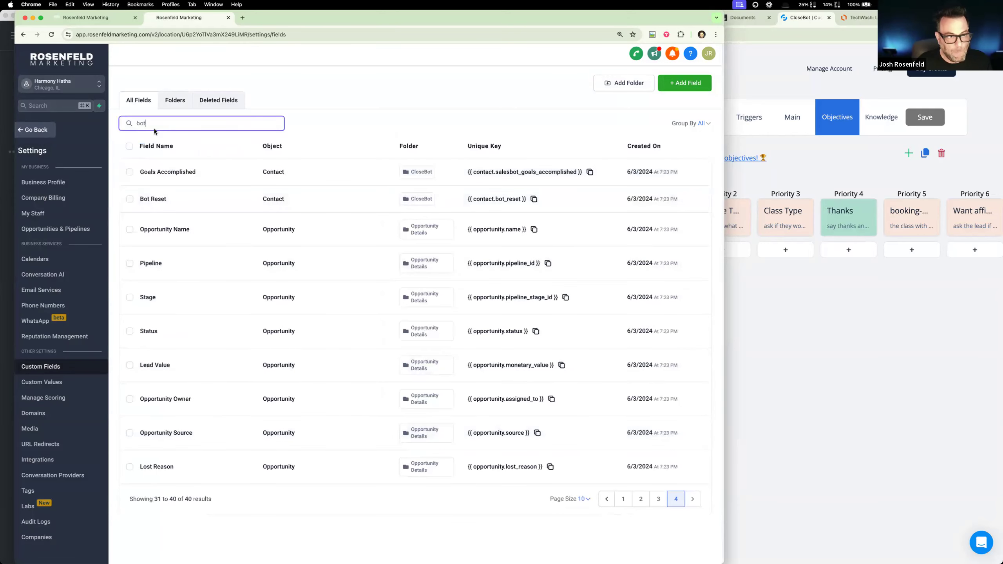
pyautogui.click(131, 174)
pyautogui.click(164, 147)
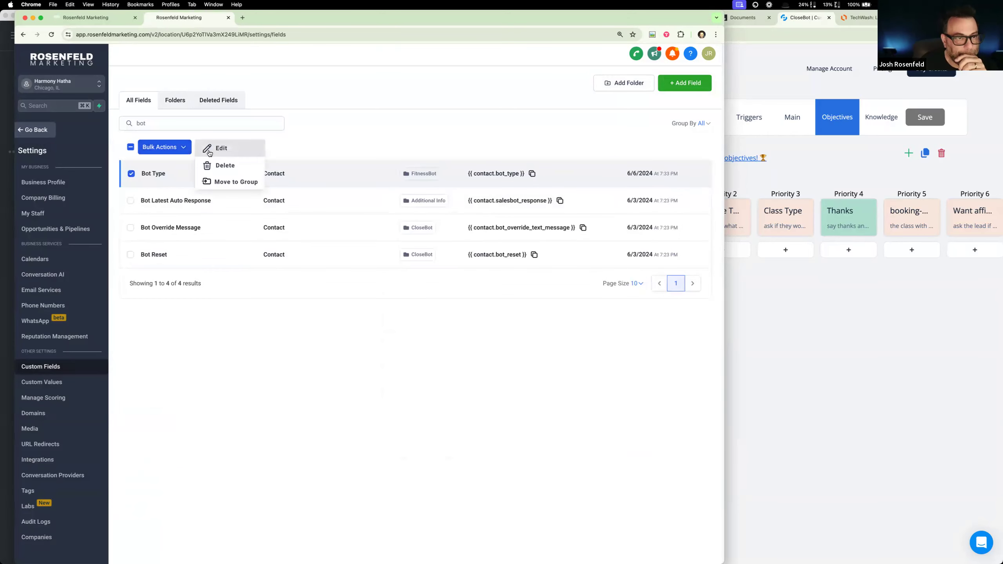
pyautogui.click(209, 151)
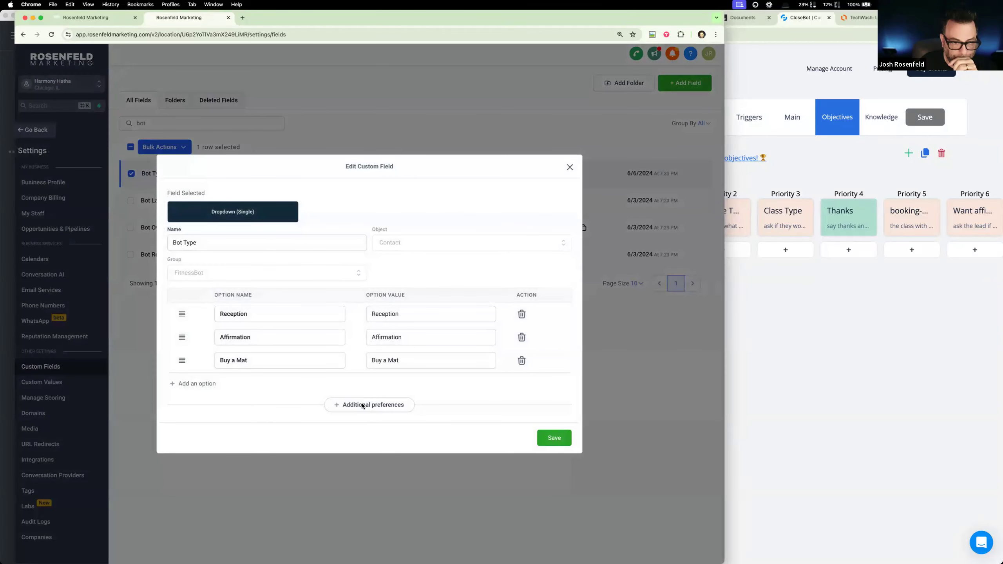
pyautogui.click(362, 405)
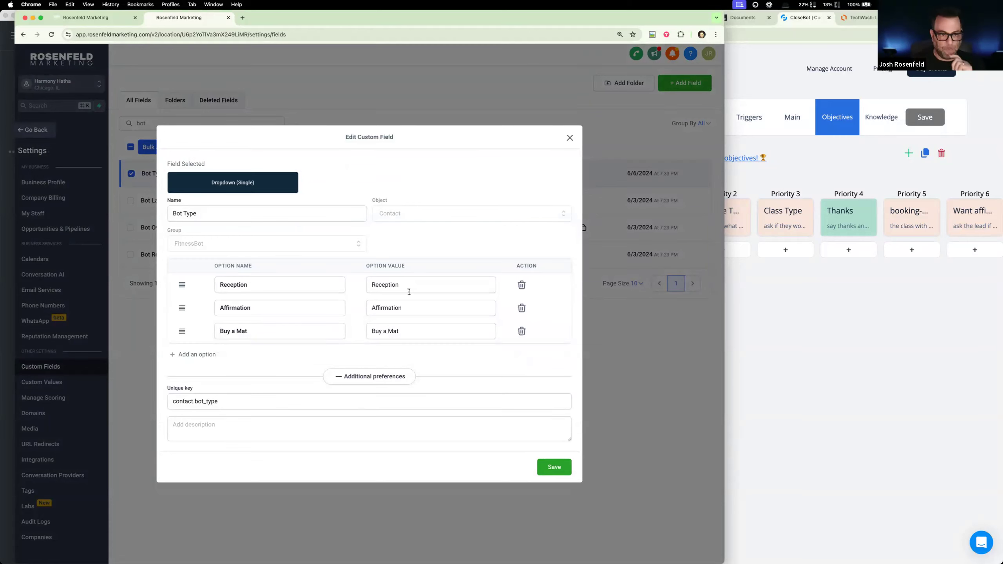
pyautogui.click(570, 138)
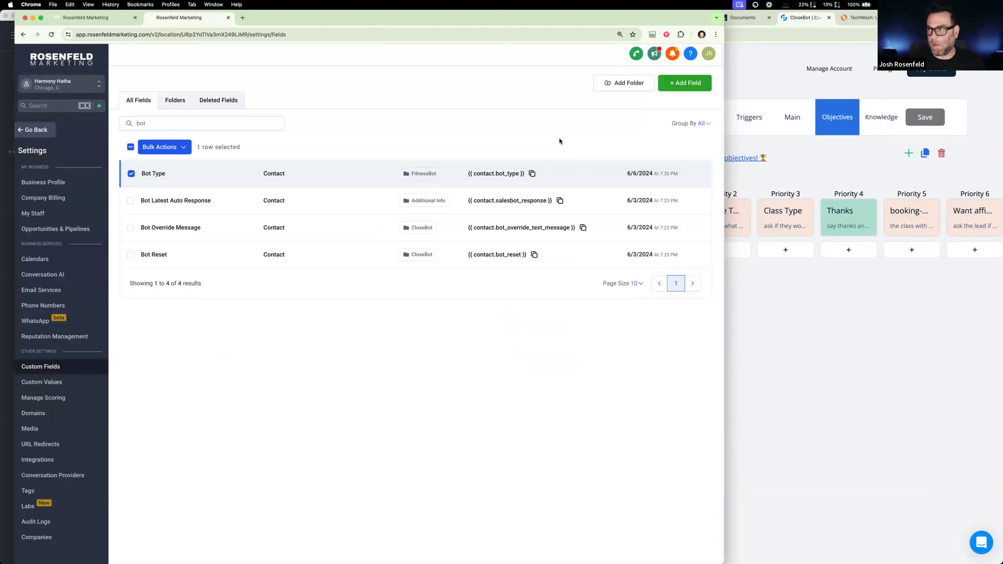
pyautogui.click(131, 174)
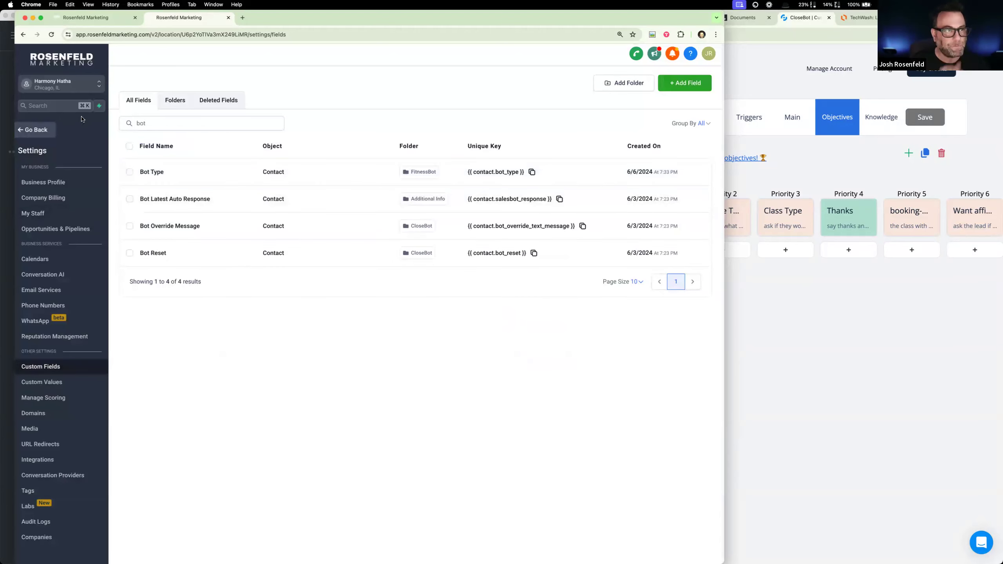
# - Reopen the Tool: Bot Routing workflow and start a Contact Changed trigger with a new filter row
pyautogui.click(32, 131)
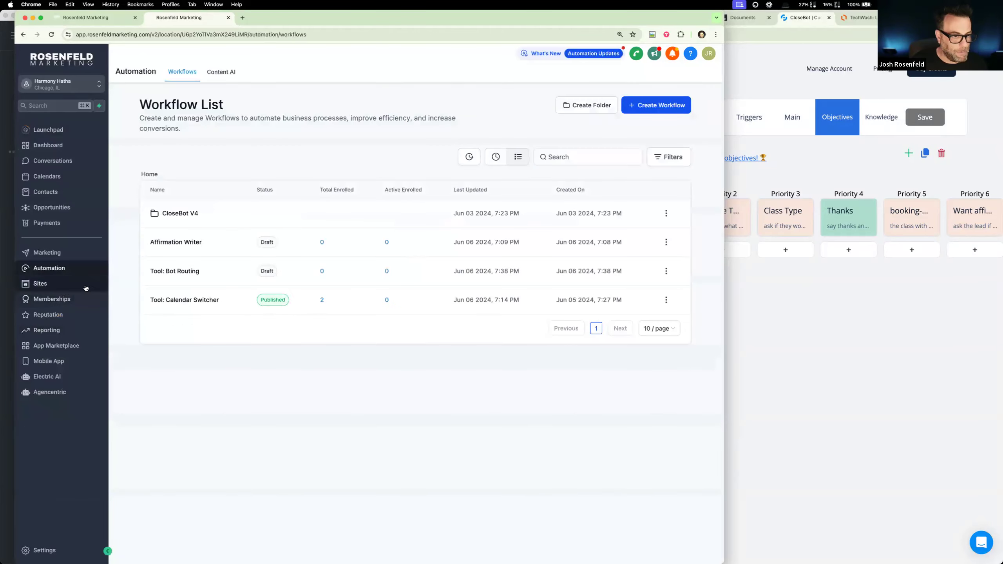
pyautogui.click(184, 272)
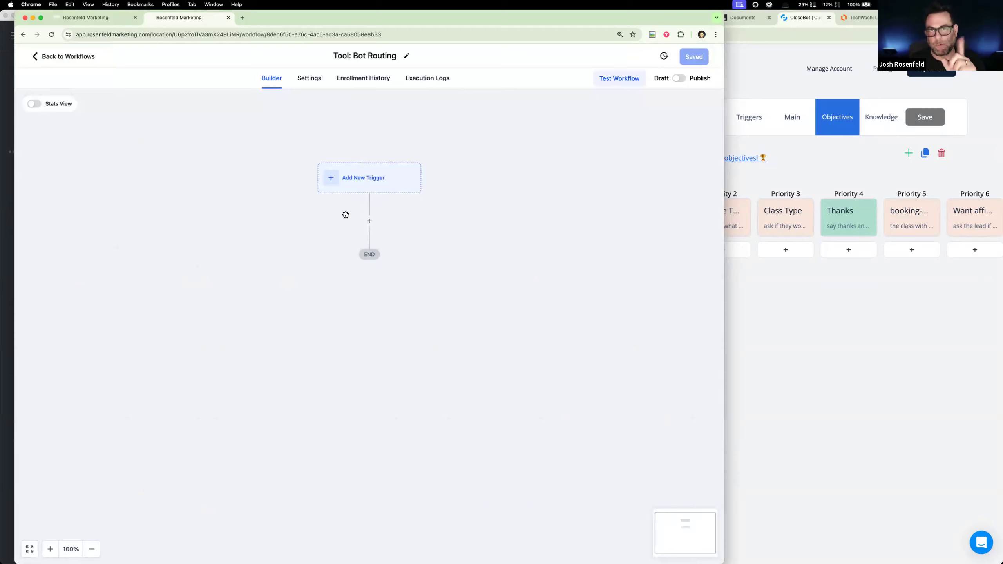
pyautogui.click(377, 180)
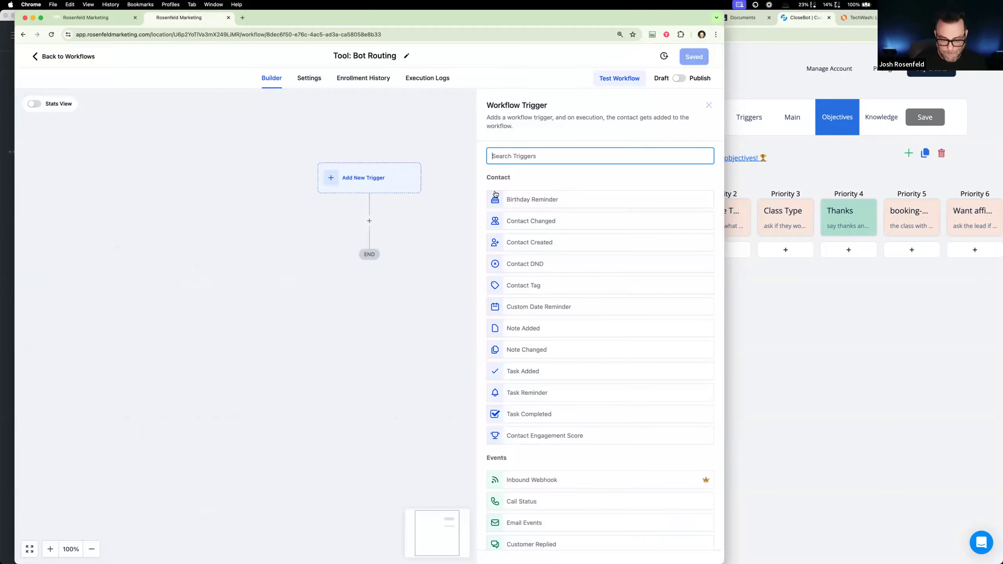
pyautogui.write('cont')
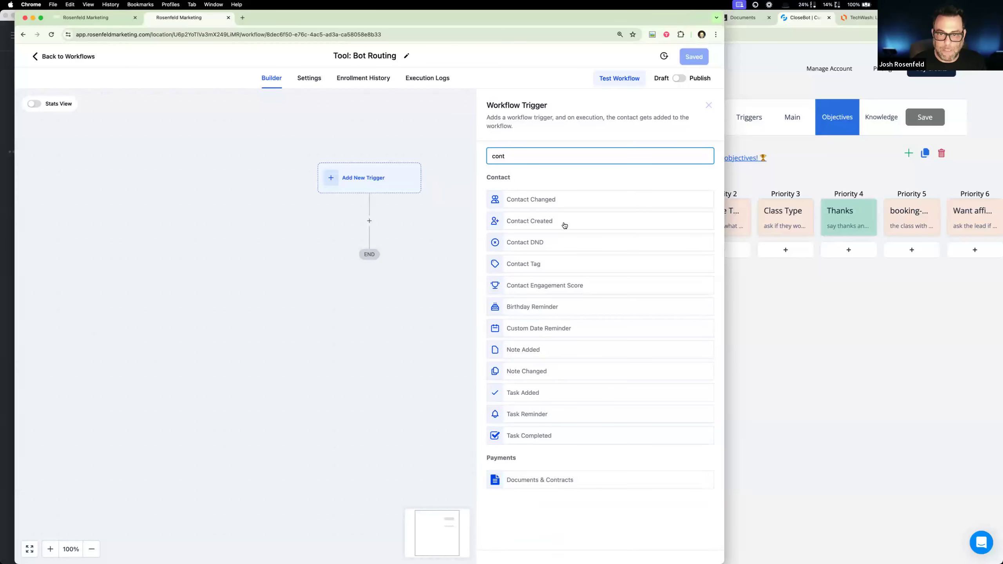
pyautogui.click(603, 203)
pyautogui.click(367, 247)
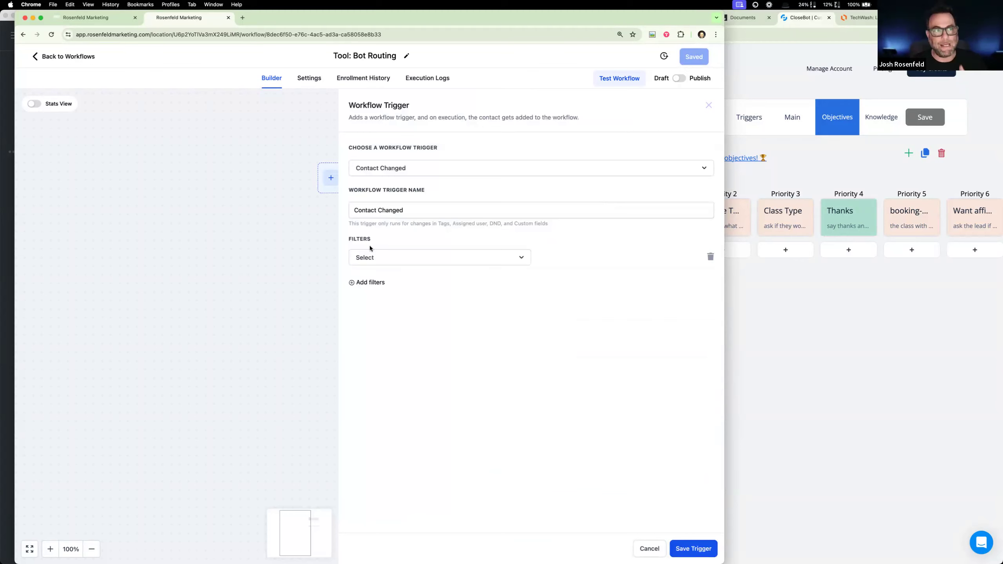
# - In the other browser tab, open the second contact's record and examine the Goals Accomplished checkboxes among its CloseBot fields
pyautogui.click(114, 21)
pyautogui.click(55, 58)
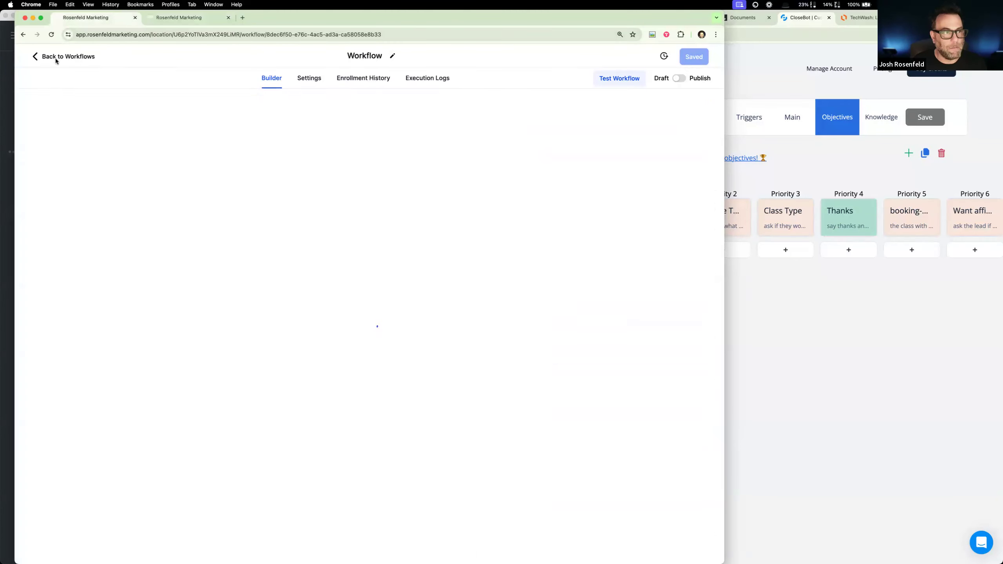
pyautogui.click(45, 192)
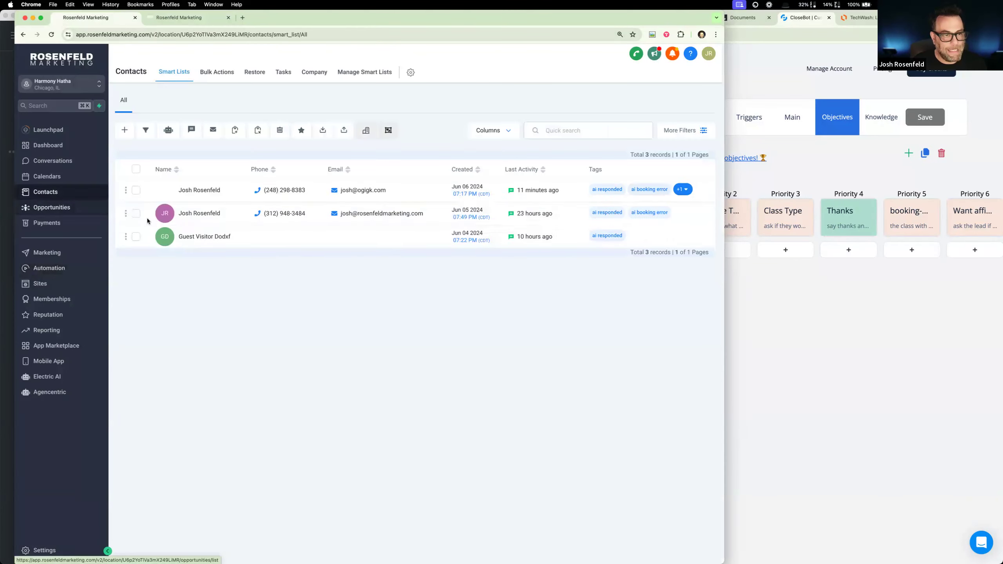
pyautogui.click(207, 215)
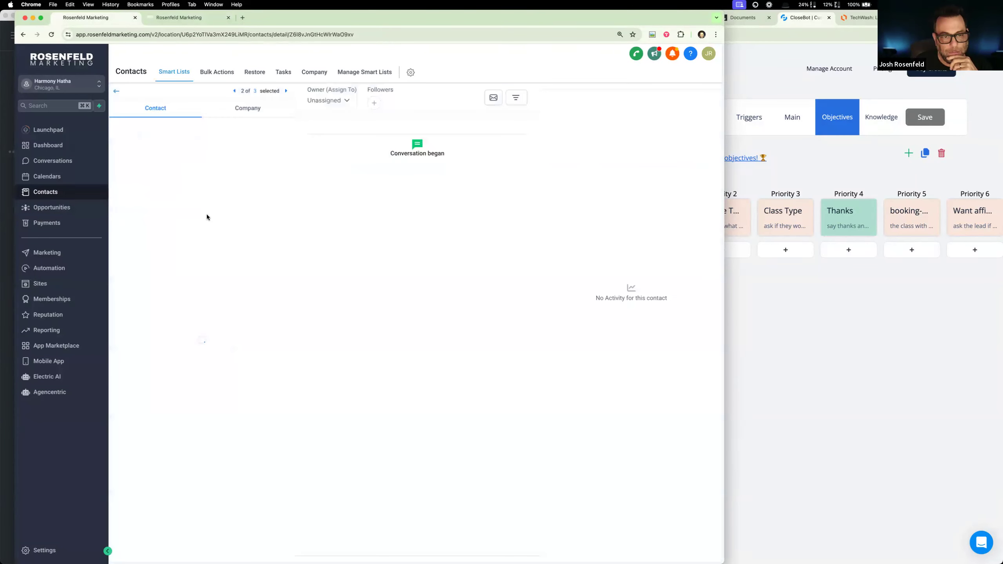
pyautogui.scroll(-10, 225, 284)
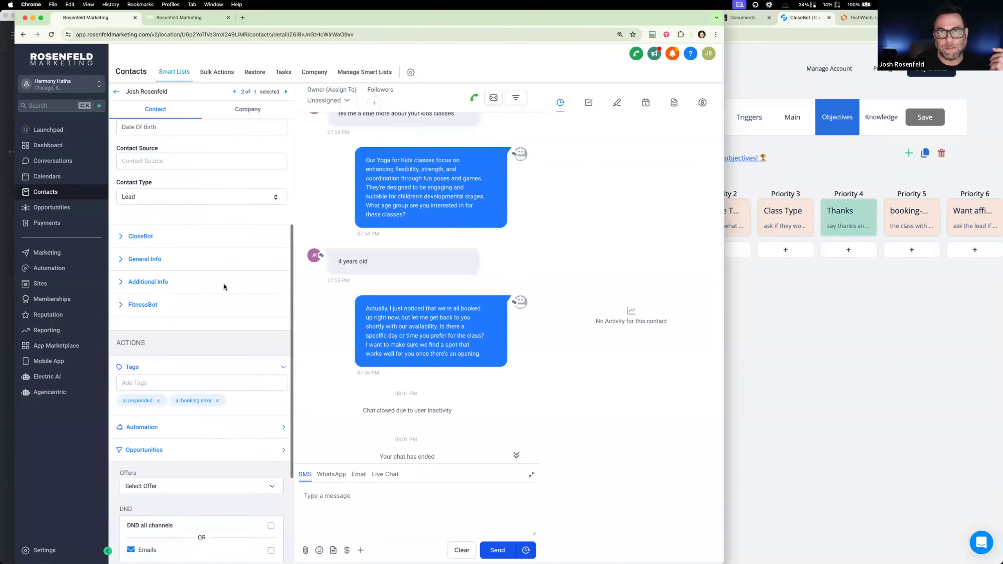
pyautogui.scroll(3, 224, 284)
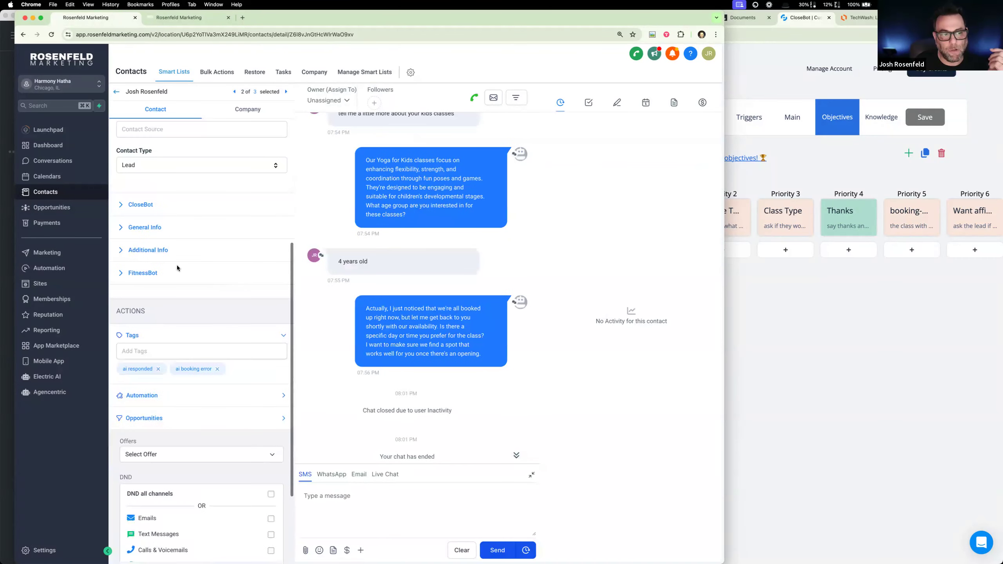
pyautogui.click(123, 205)
pyautogui.scroll(-3, 162, 389)
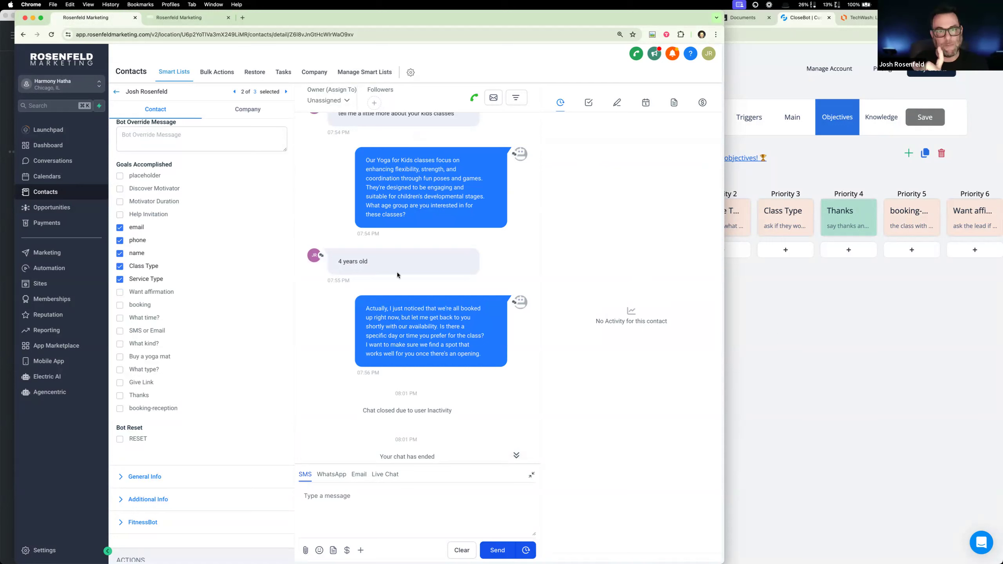
pyautogui.click(120, 241)
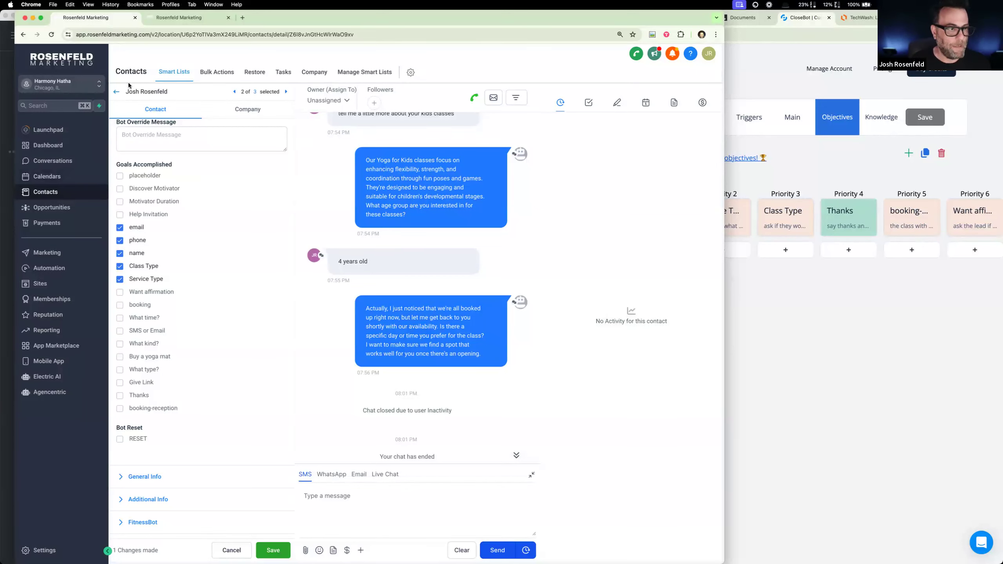
# - Return to the Tool: Bot Routing workflow and choose the Goals Accomplished custom field for the Contact Changed trigger's filter
pyautogui.click(177, 17)
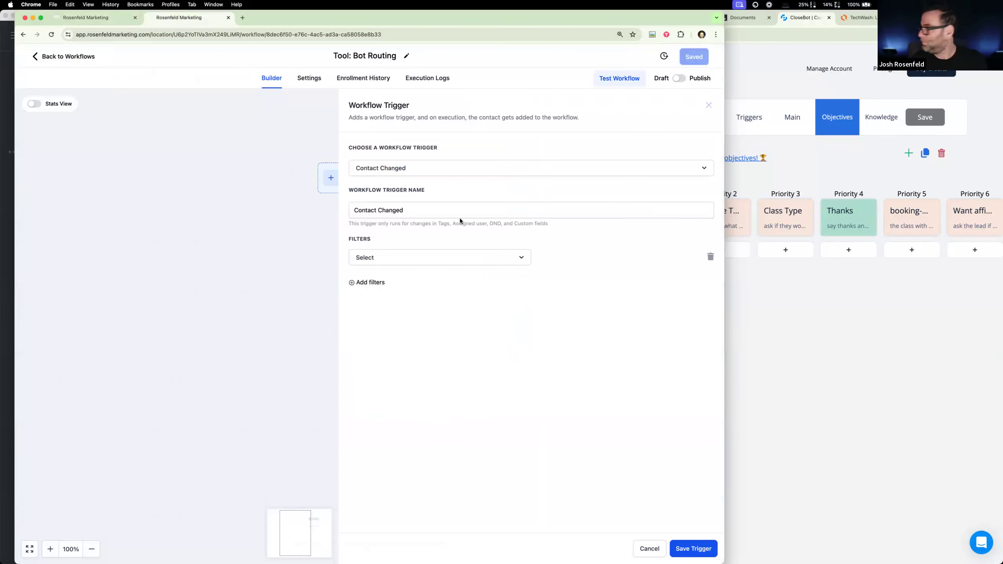
pyautogui.click(390, 257)
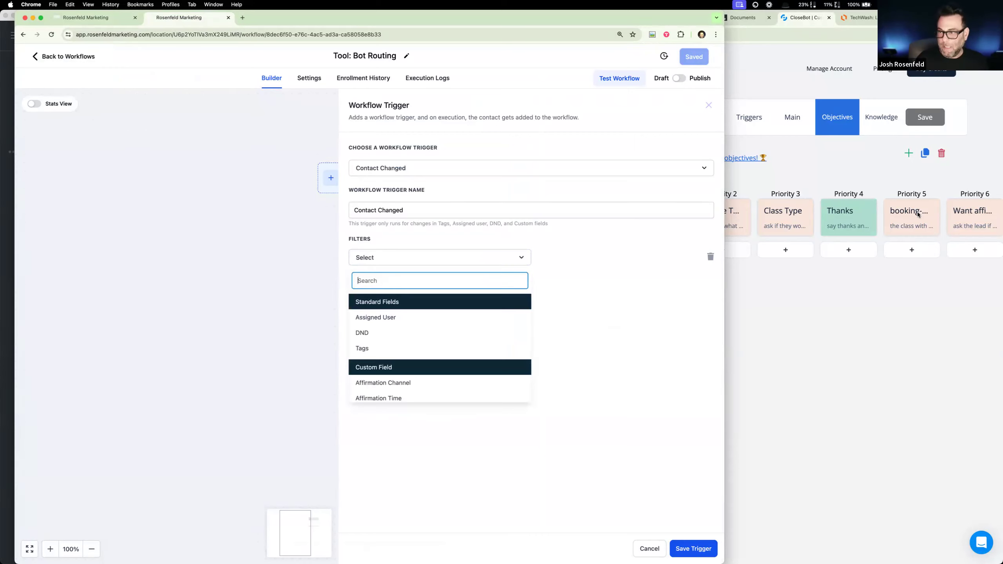
pyautogui.write('boo')
pyautogui.press('BackSpace')
pyautogui.press('BackSpace')
pyautogui.press('BackSpace')
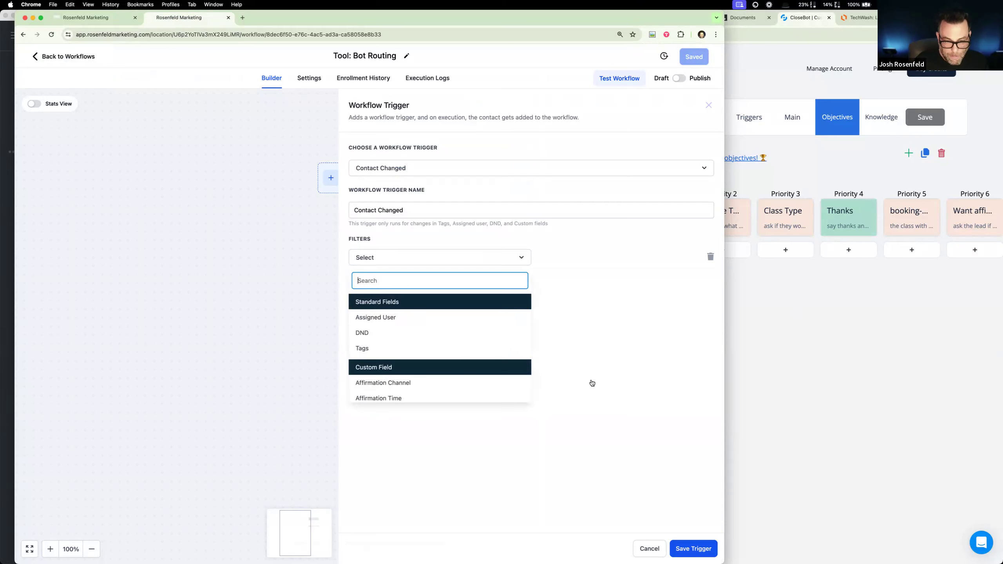
pyautogui.scroll(-5, 410, 371)
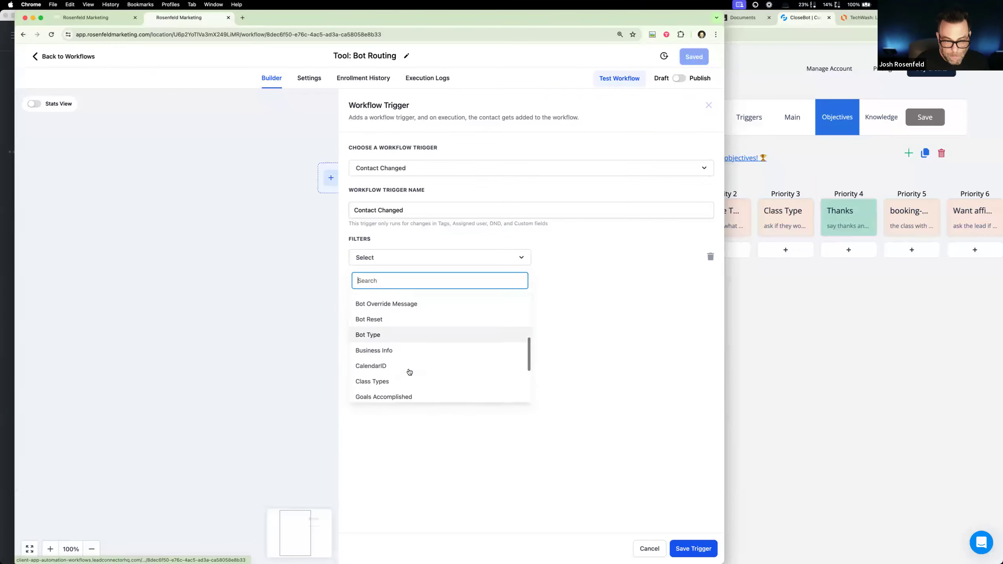
pyautogui.scroll(3, 410, 372)
pyautogui.scroll(1, 410, 372)
pyautogui.scroll(-5, 409, 372)
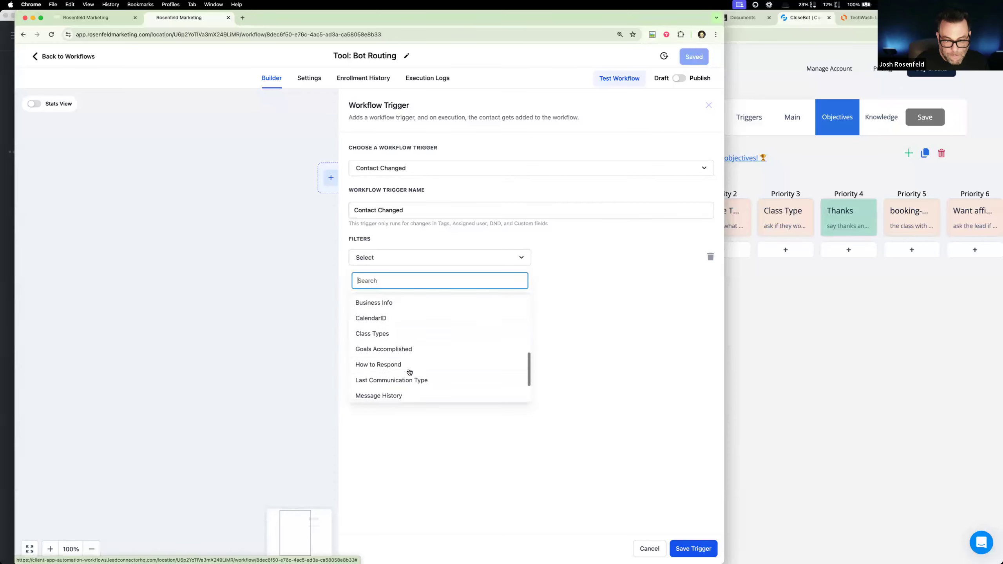
pyautogui.click(407, 350)
# - Make the Goals Accomplished filter match when booking-reception is Added
pyautogui.click(589, 253)
pyautogui.click(574, 277)
pyautogui.click(651, 257)
pyautogui.scroll(-3, 619, 364)
pyautogui.scroll(-5, 619, 366)
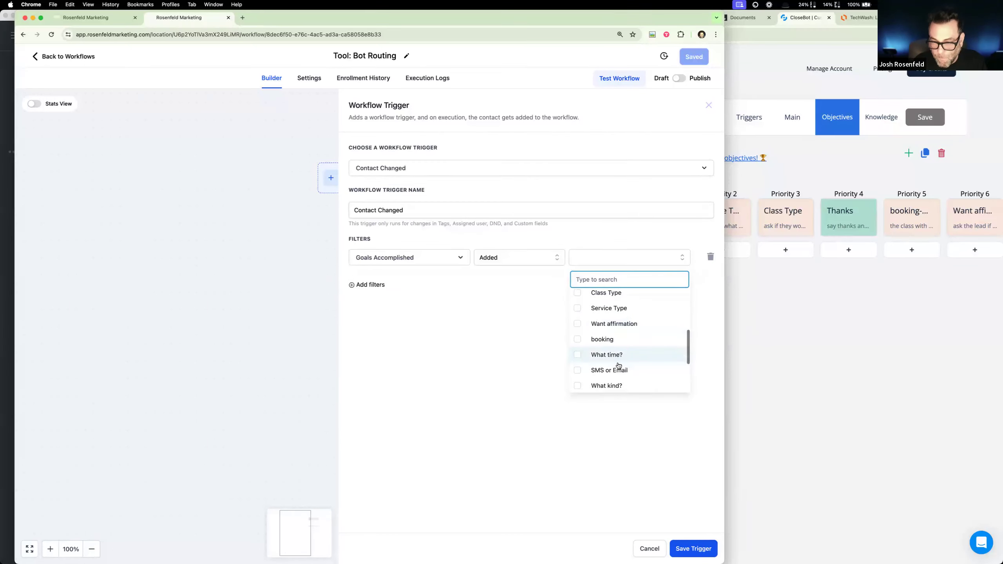
pyautogui.click(575, 382)
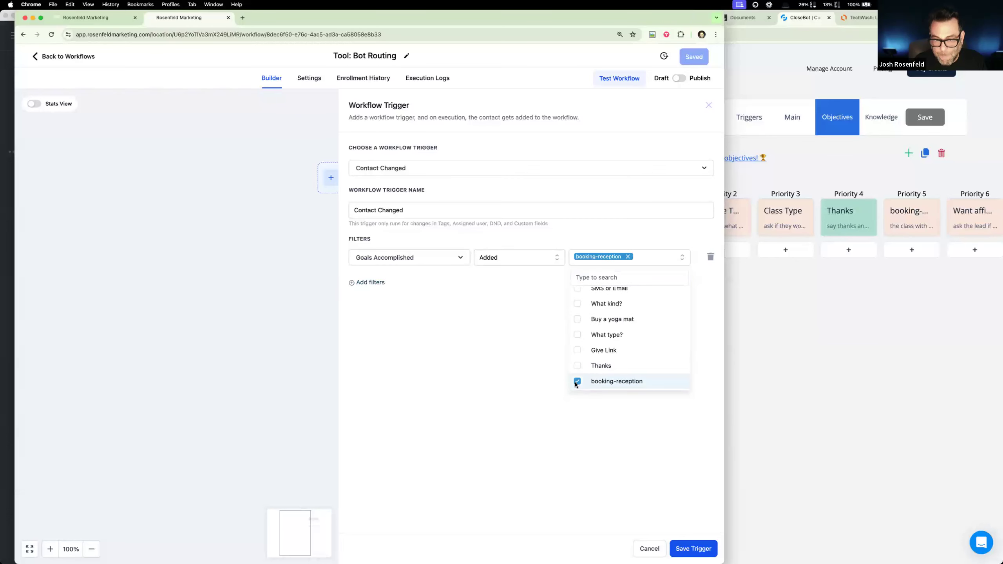
pyautogui.click(544, 254)
pyautogui.click(556, 230)
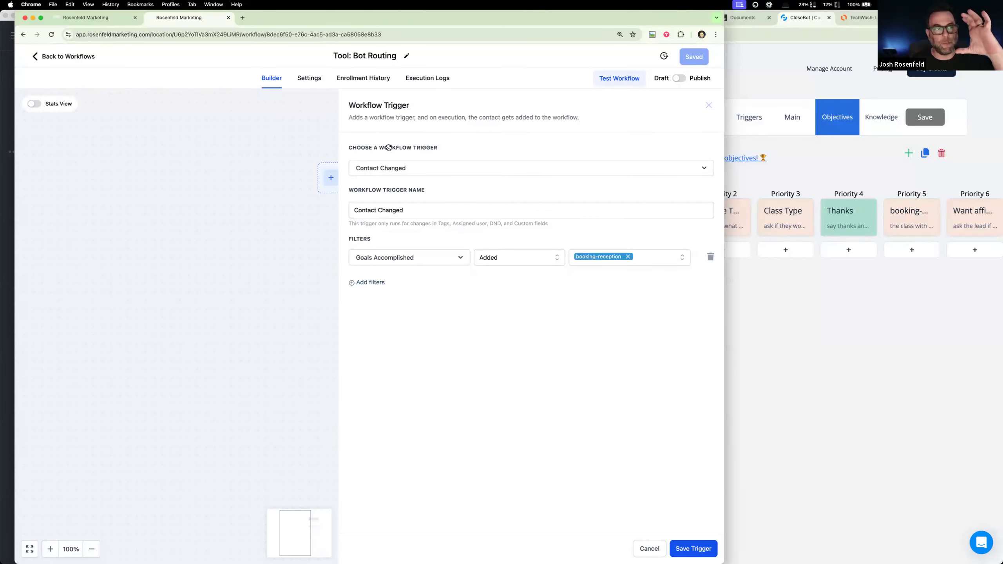
# - Review the contact's Goals Accomplished list and the Reception bot's objectives in CloseBot, and save the filtered workflow trigger
pyautogui.click(95, 18)
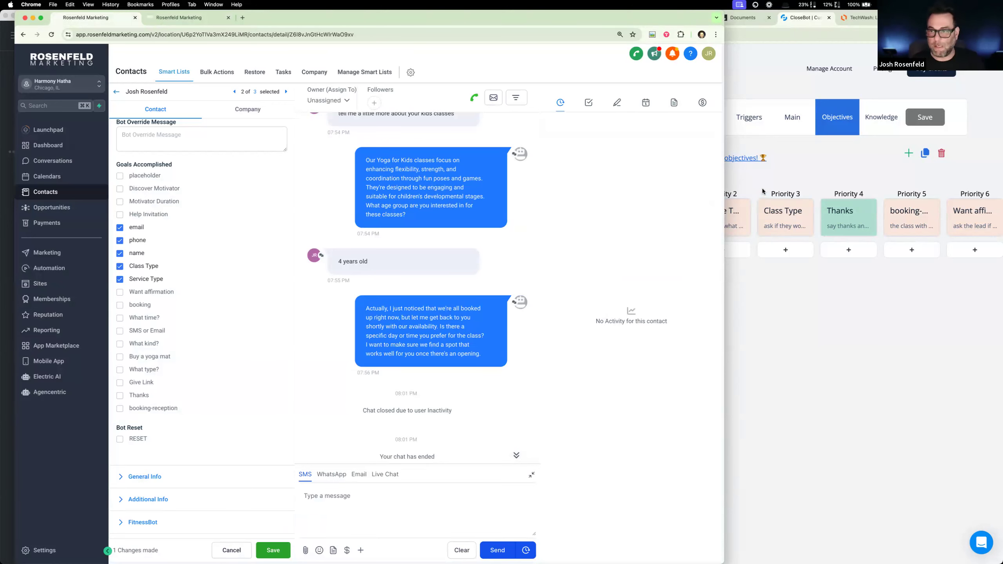
pyautogui.click(740, 205)
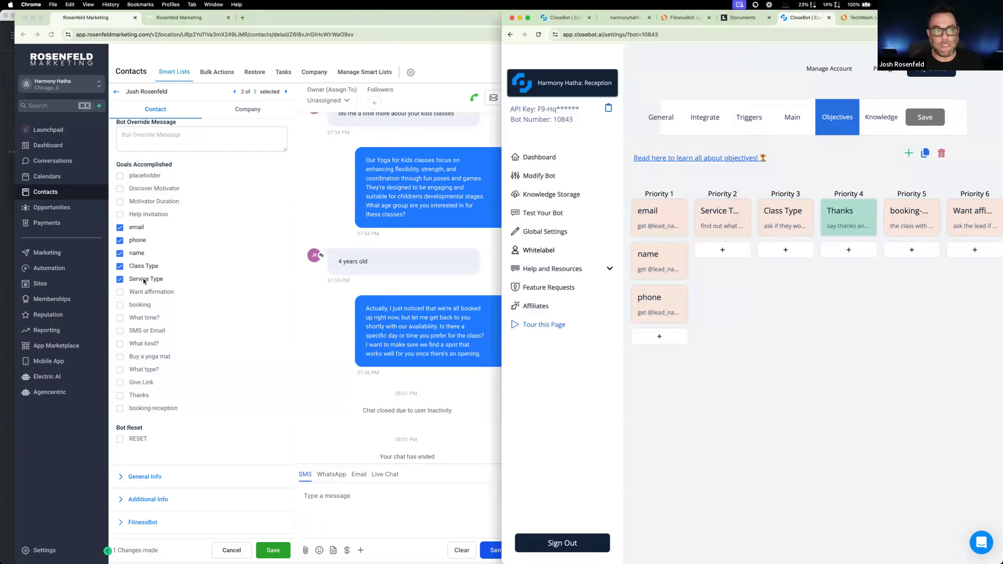
pyautogui.click(178, 19)
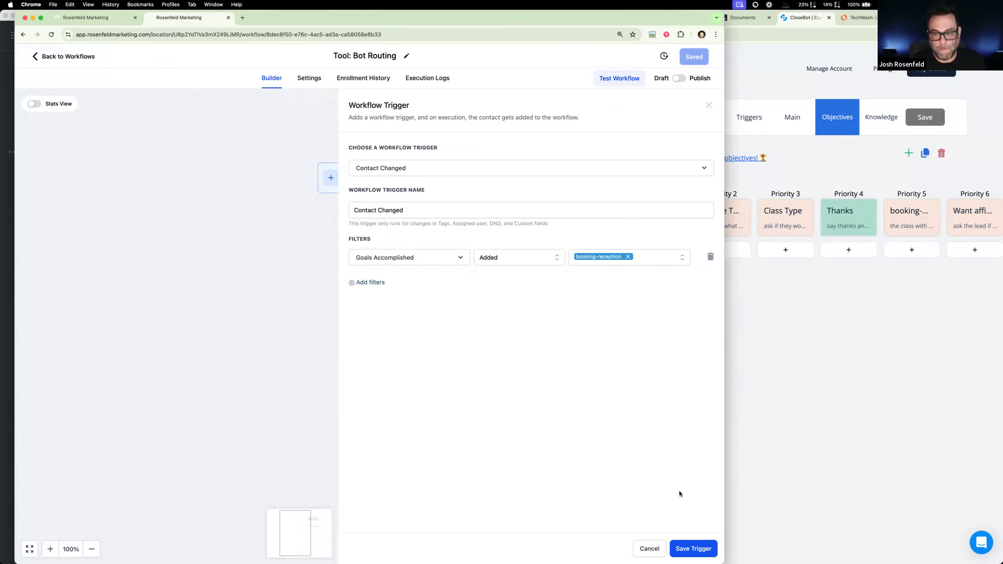
pyautogui.click(692, 551)
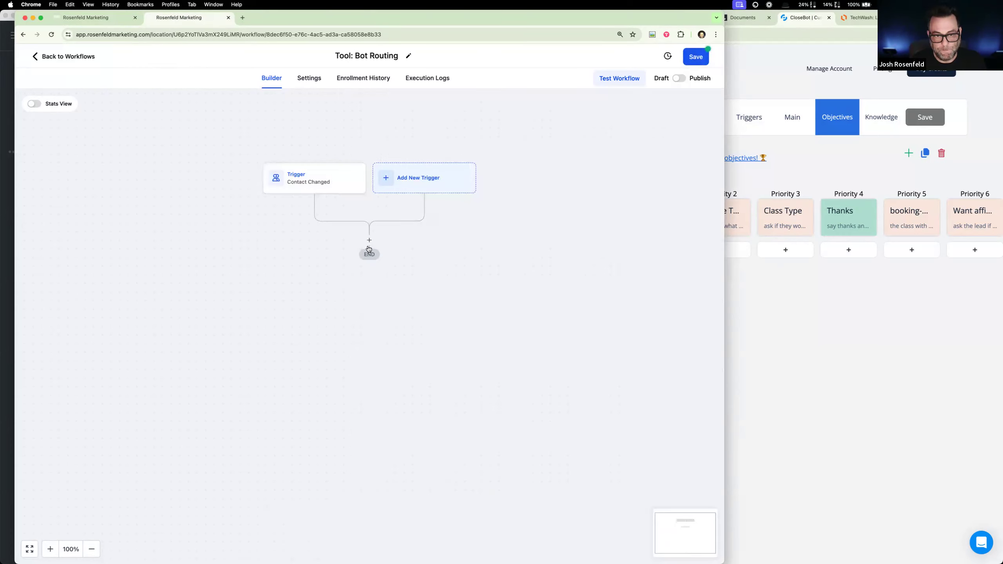
# - Add an Update Contact Field action after the trigger that sets Bot Type to Affirmation, and save the action
pyautogui.click(369, 241)
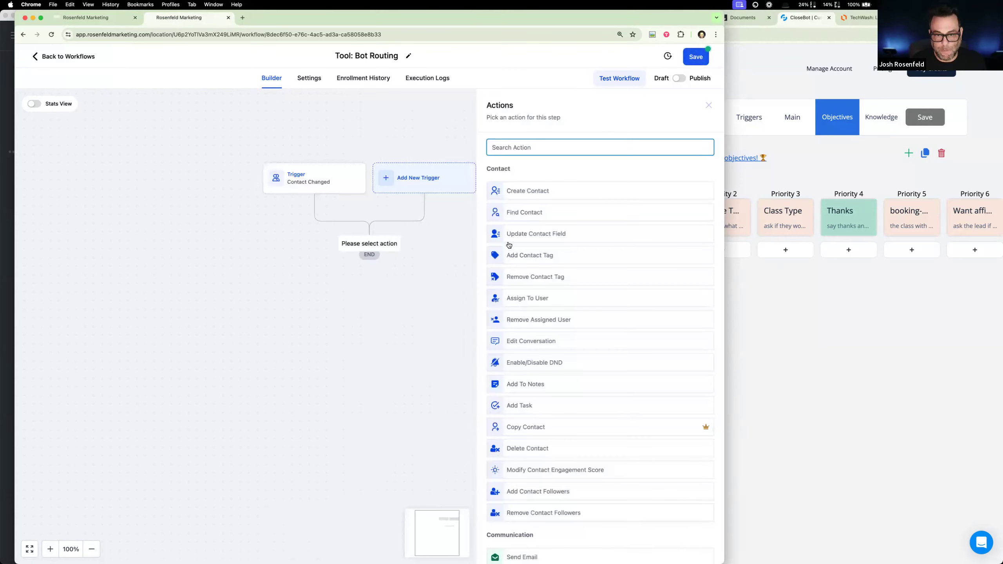
pyautogui.write('upd')
pyautogui.click(612, 184)
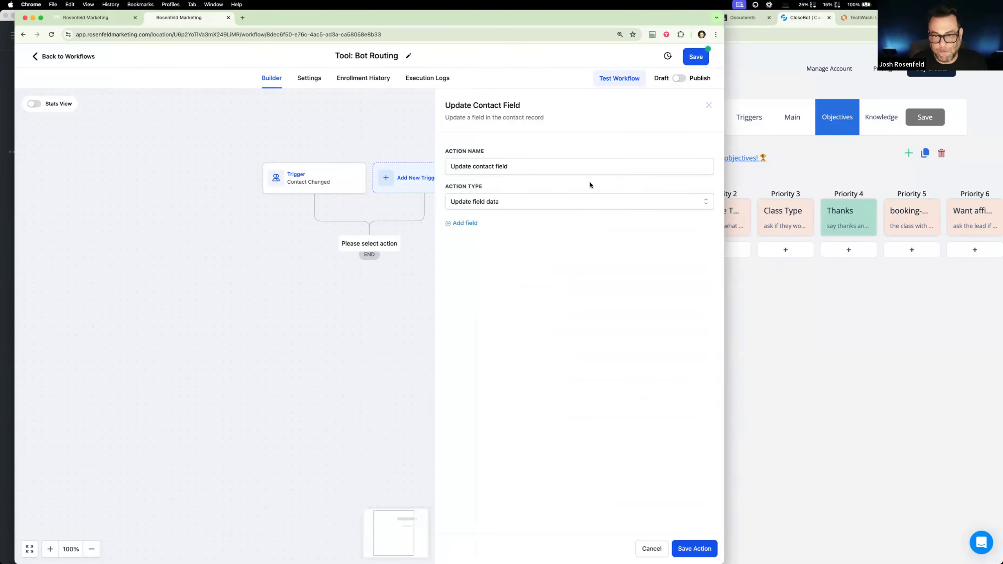
pyautogui.click(465, 224)
pyautogui.click(472, 241)
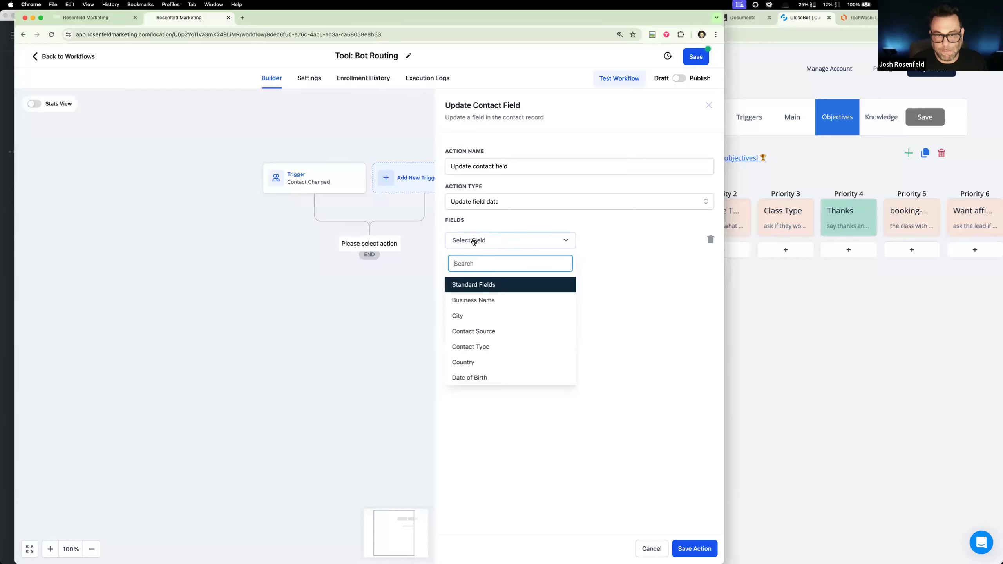
pyautogui.write('bot')
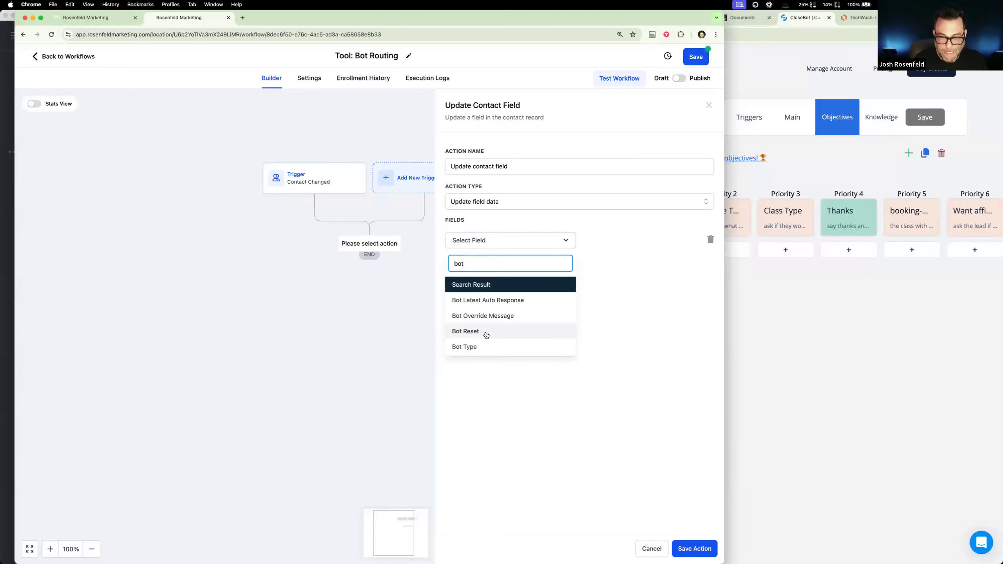
pyautogui.click(494, 346)
pyautogui.click(614, 240)
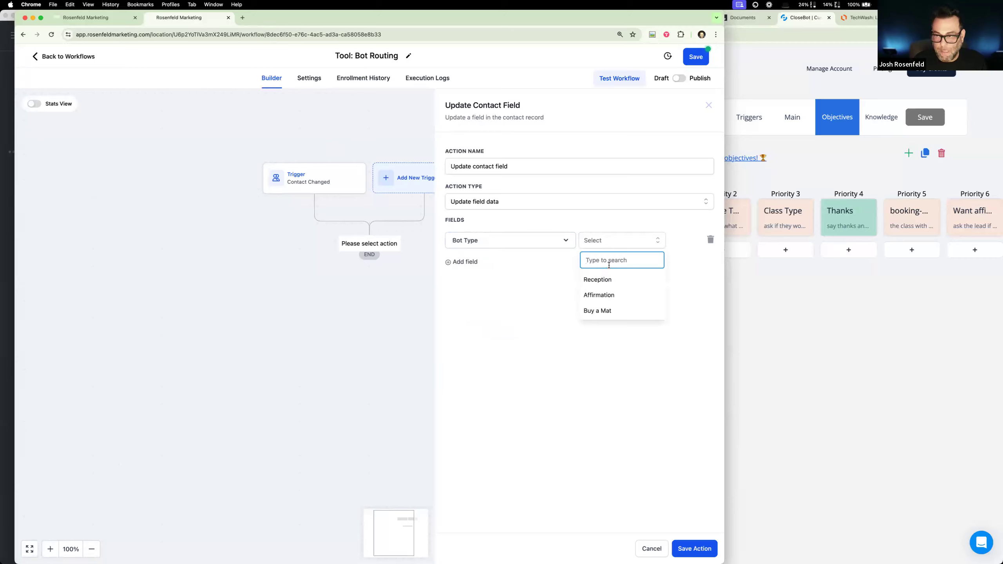
pyautogui.click(606, 296)
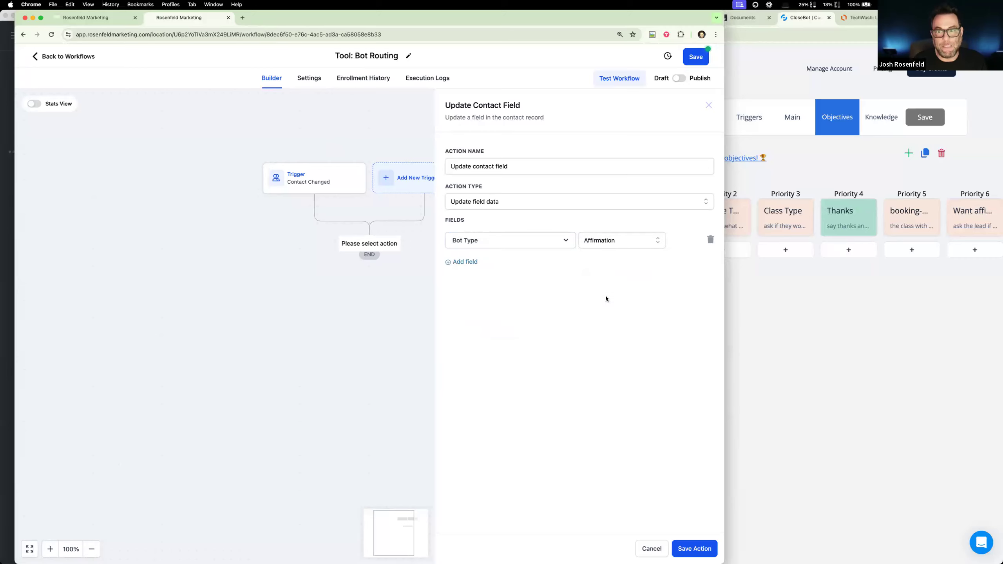
pyautogui.click(691, 548)
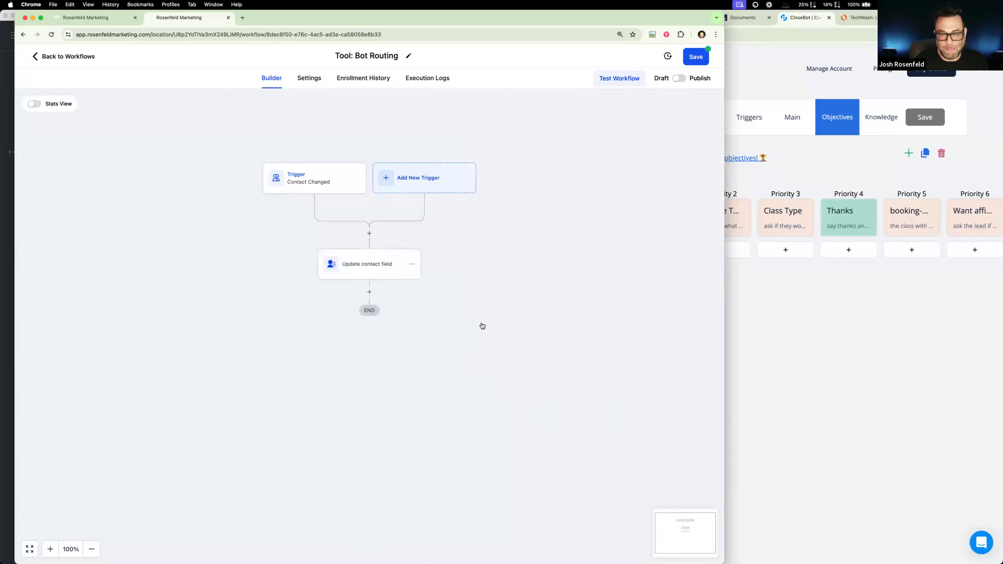
# - Rename the workflow as "Tool: Route 2 Affirmation"
pyautogui.click(379, 55)
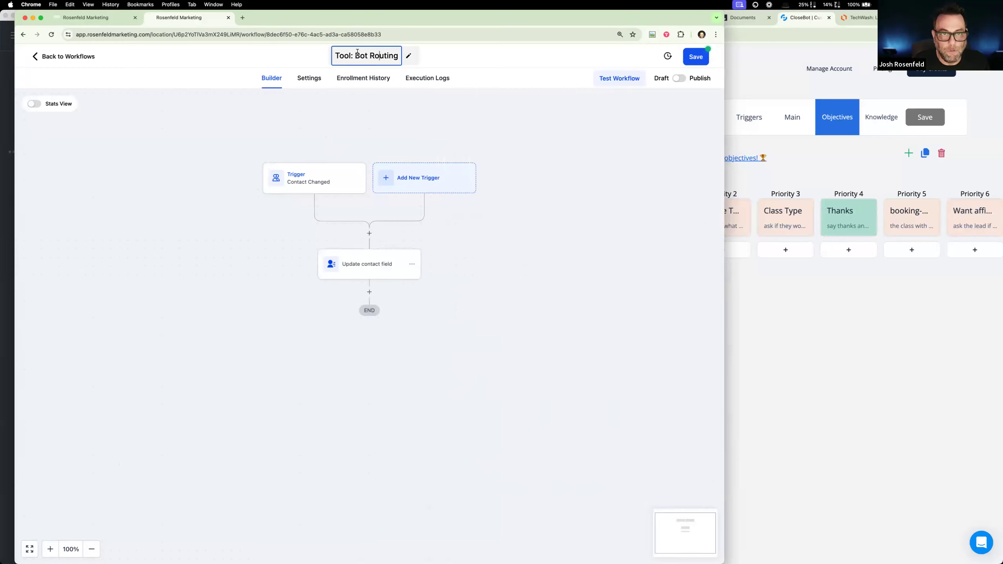
pyautogui.moveTo(358, 56); pyautogui.dragTo(481, 69)
pyautogui.write('Route ')
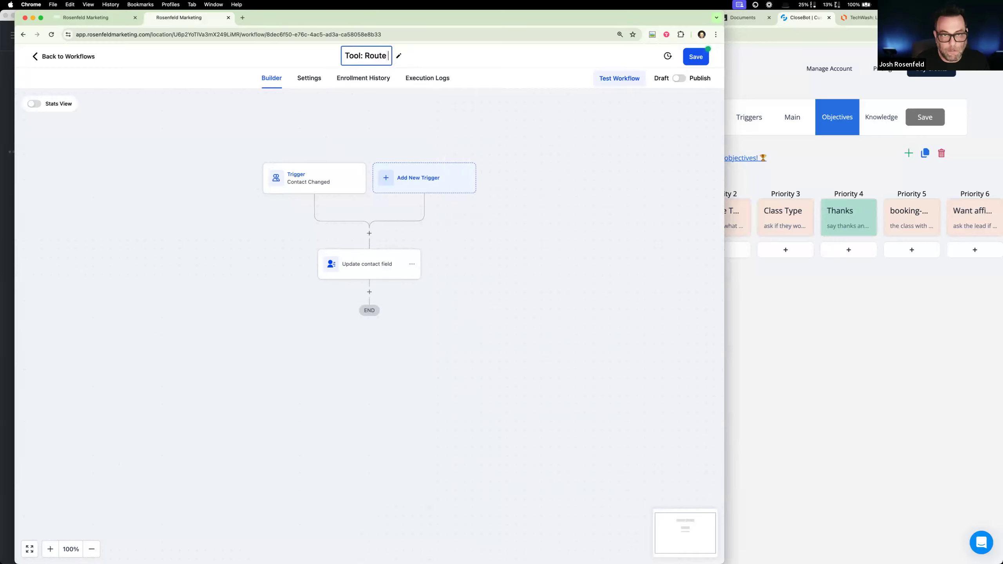
pyautogui.write('2 Affirmation')
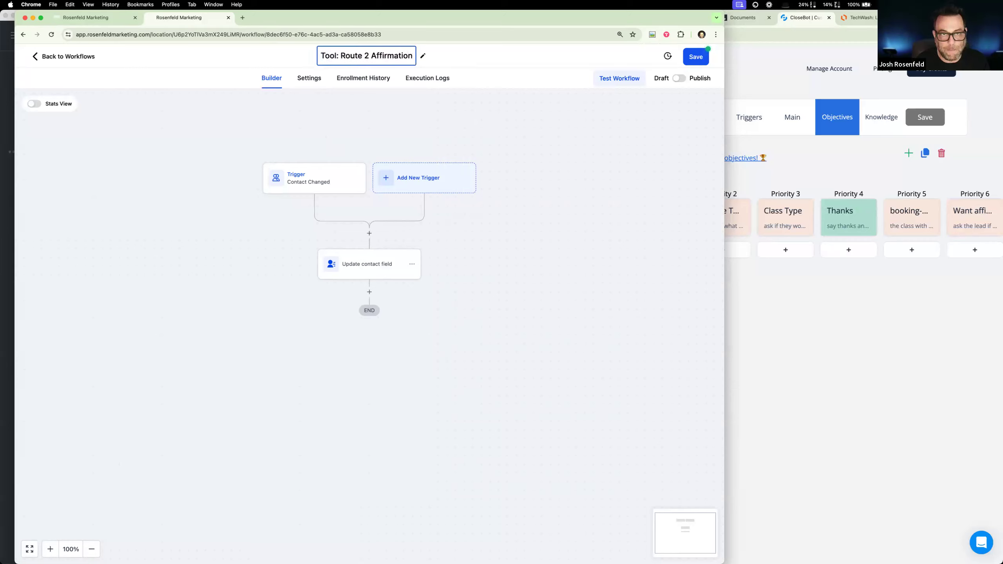
pyautogui.click(570, 273)
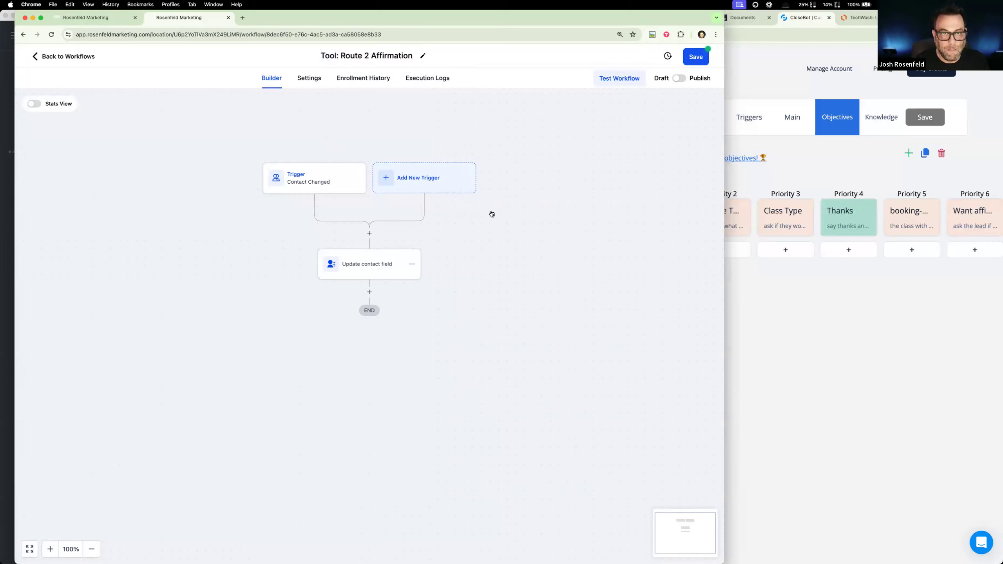
# - Rename the Contact Changed trigger as "Booking Accomplished" and save it
pyautogui.click(332, 186)
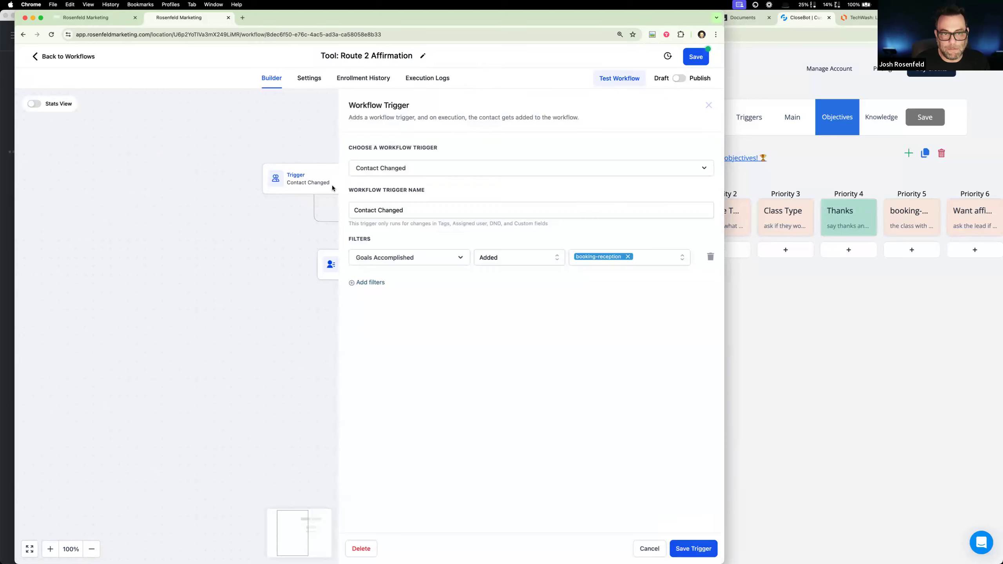
pyautogui.moveTo(406, 210); pyautogui.dragTo(318, 208)
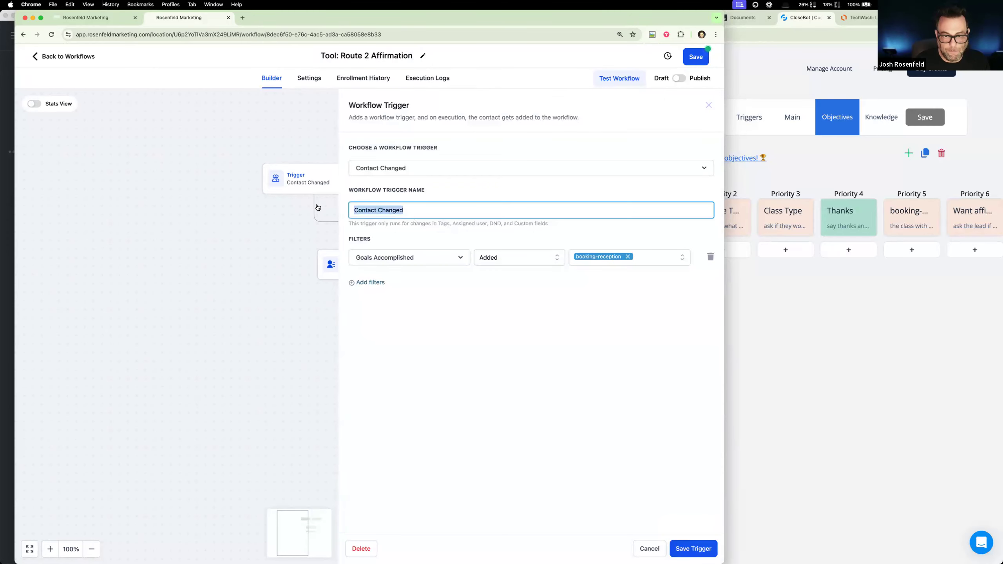
pyautogui.write('Booking')
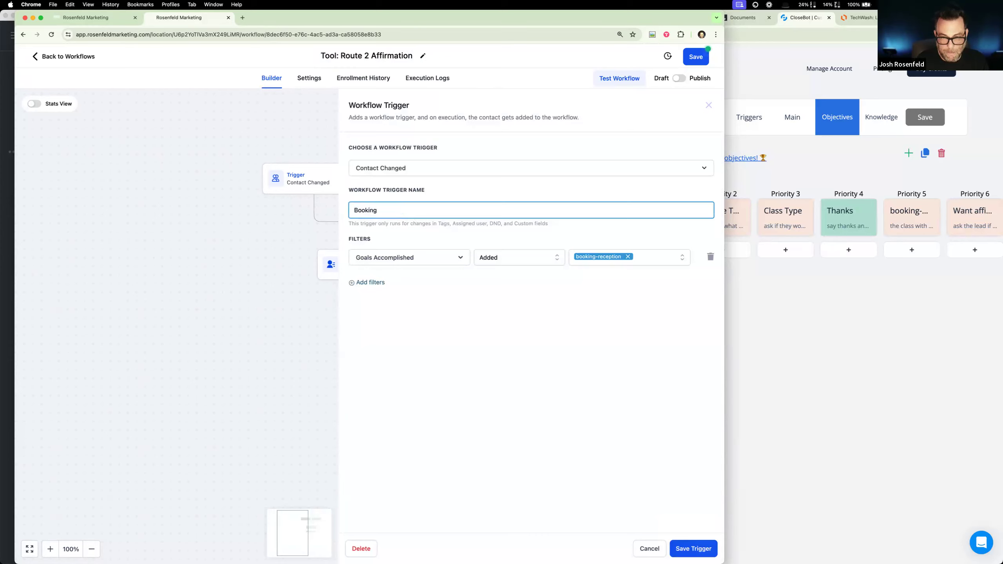
pyautogui.write(' Accomplished')
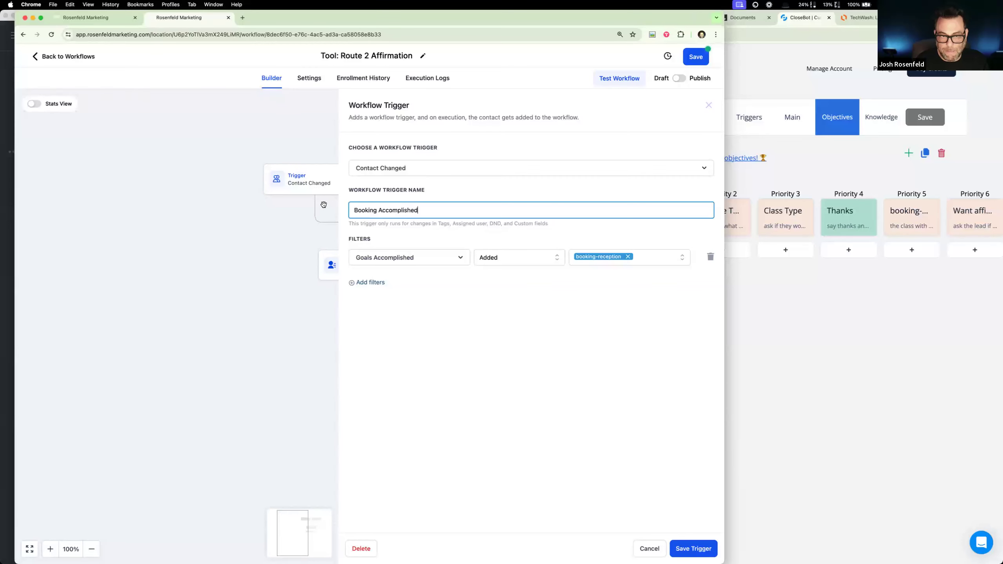
pyautogui.click(685, 550)
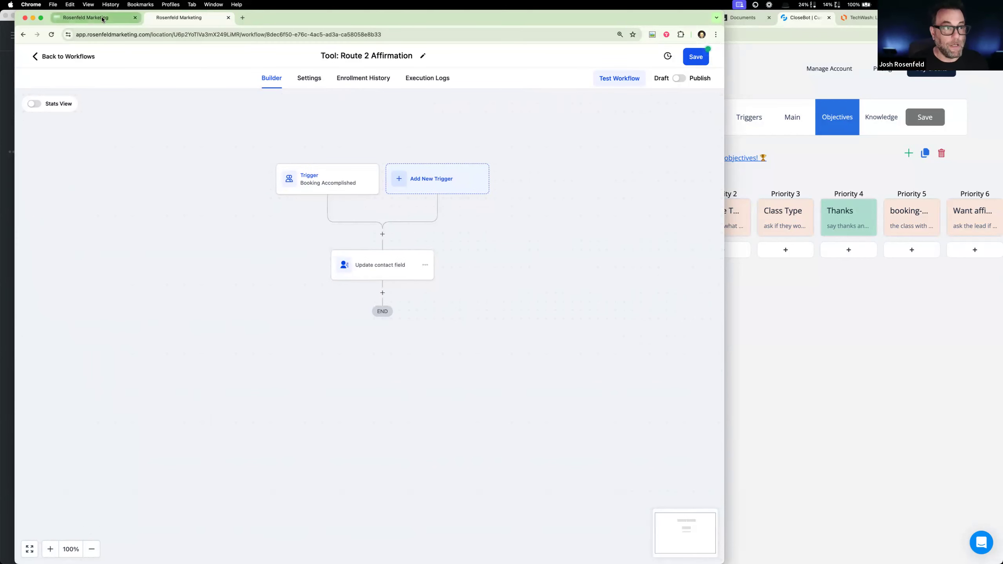
# - Open the "2: Process Message" automation workflow and examine the branch conditions of its Bot Router
pyautogui.click(86, 18)
pyautogui.click(56, 268)
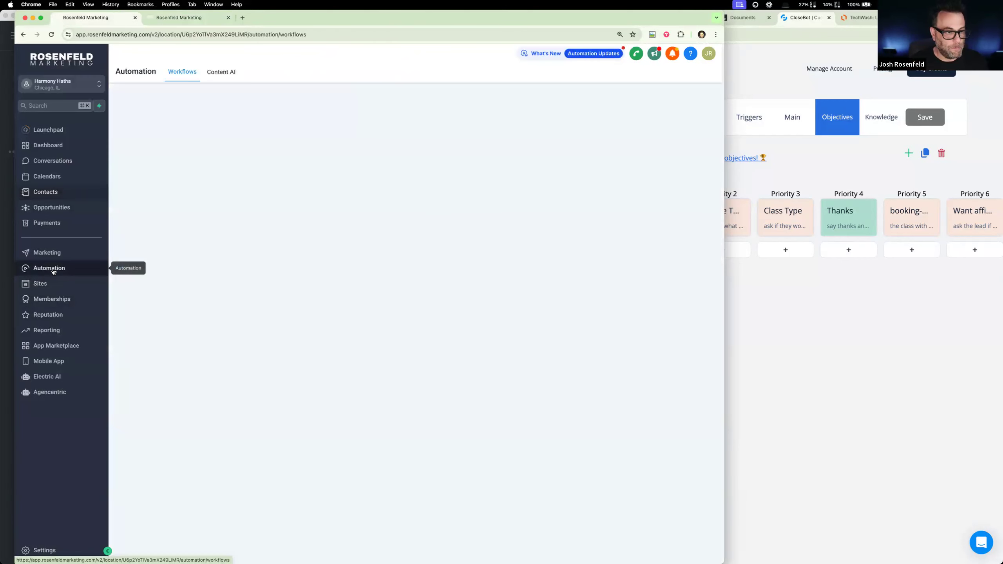
pyautogui.click(178, 214)
pyautogui.click(174, 250)
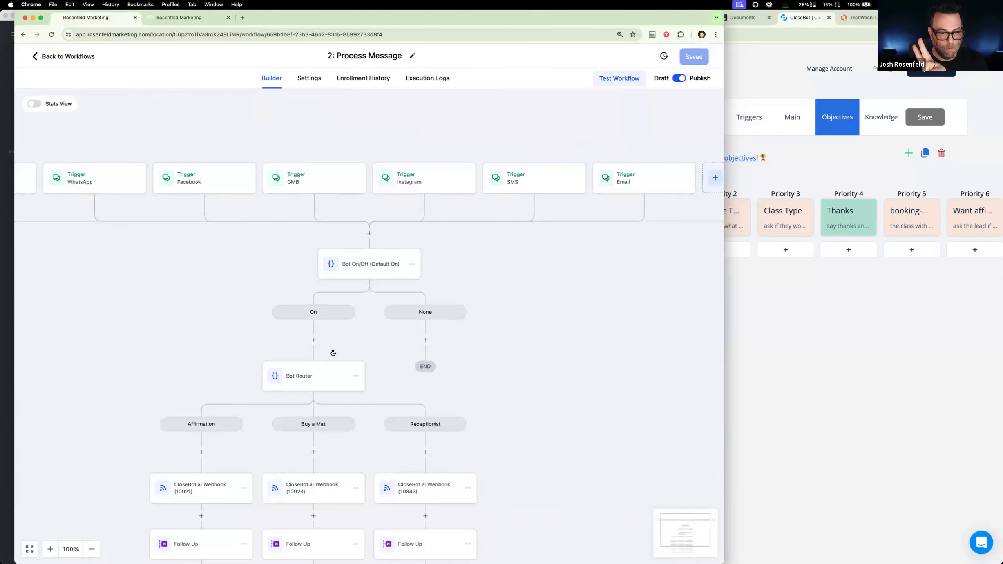
pyautogui.click(322, 311)
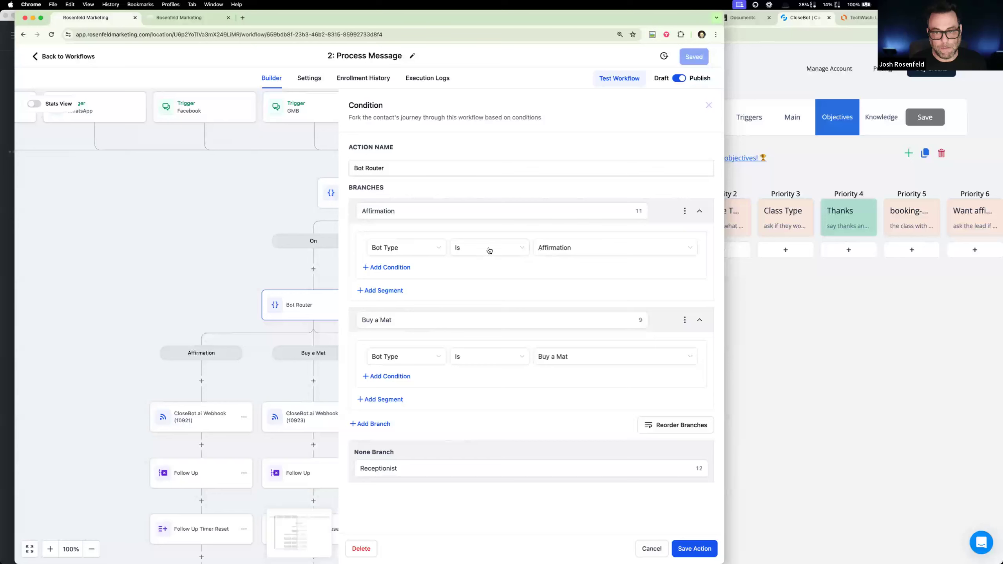
# - Review the Route 2 Affirmation workflow's trigger and contact field action, and the booking-reception objective of the Reception bot in CloseBot
pyautogui.click(189, 18)
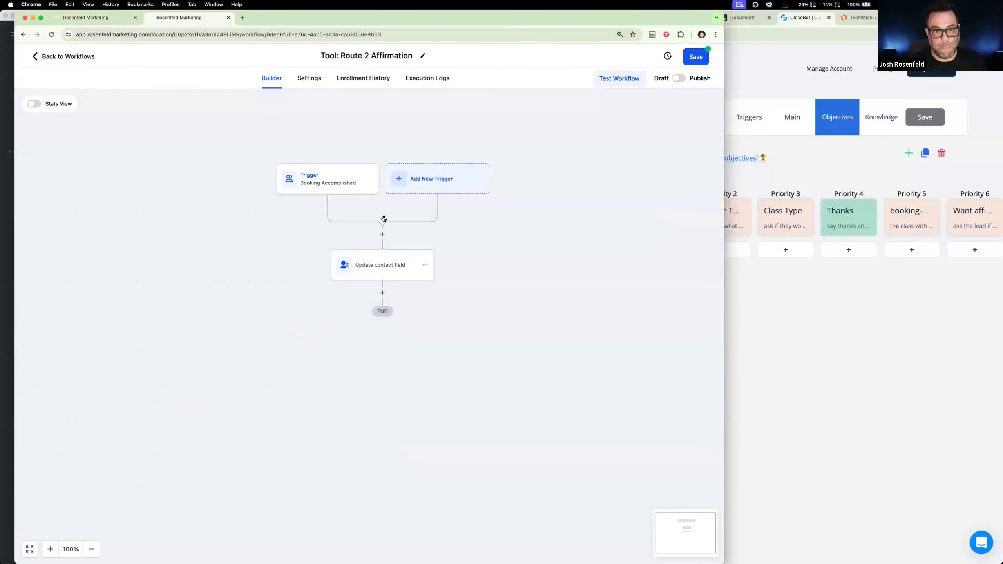
pyautogui.click(330, 185)
pyautogui.click(271, 331)
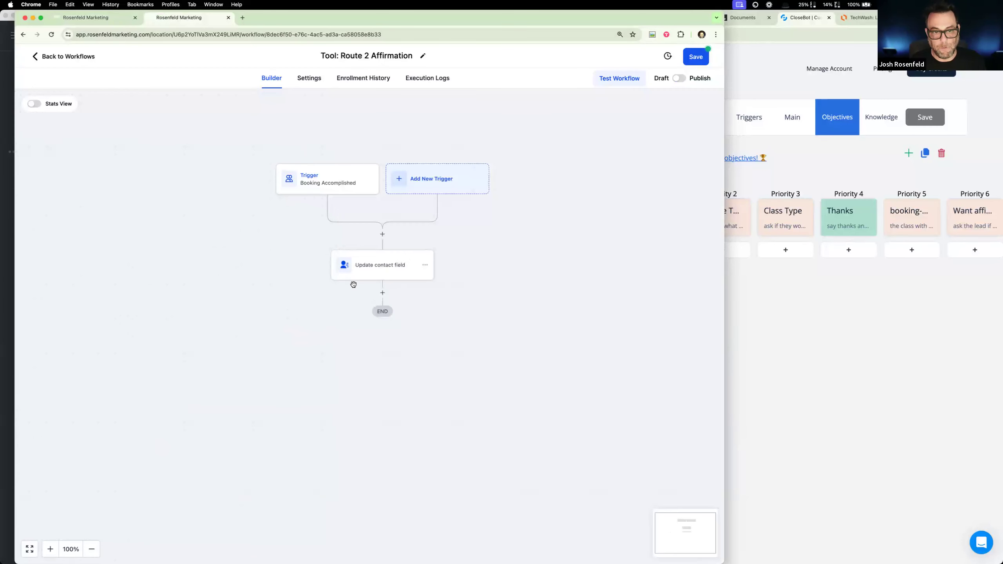
pyautogui.click(364, 274)
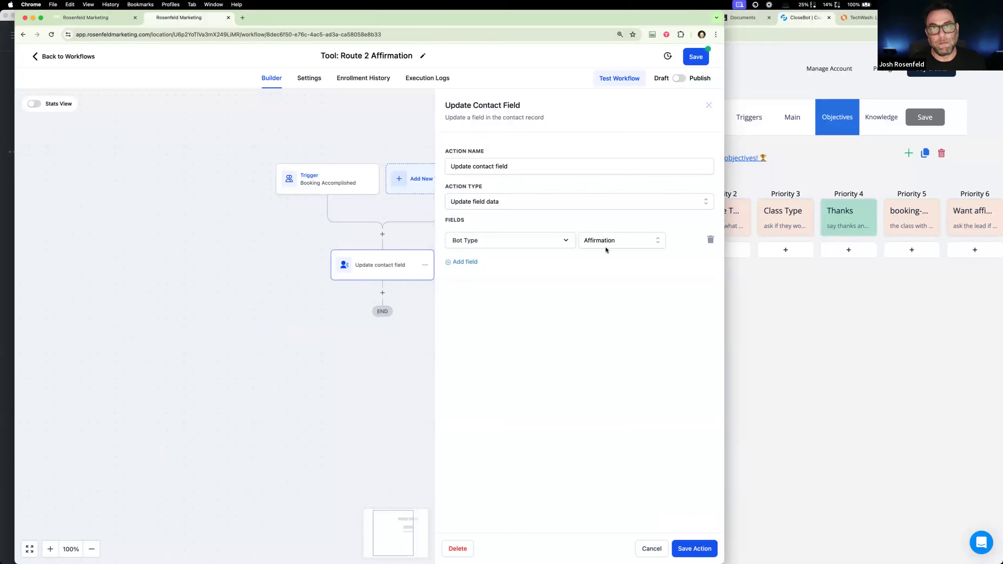
pyautogui.click(904, 223)
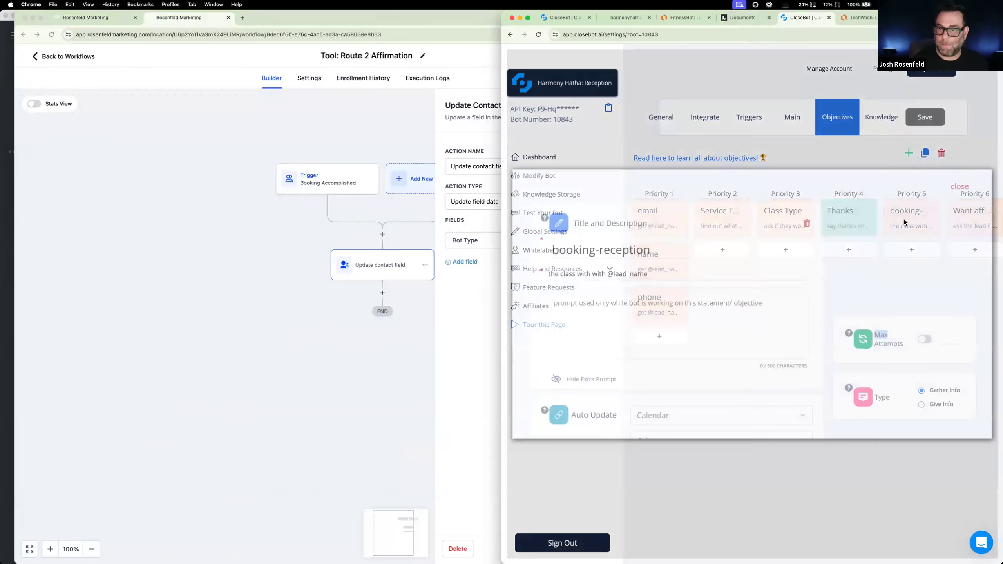
pyautogui.click(959, 184)
pyautogui.scroll(-1, 215, 125)
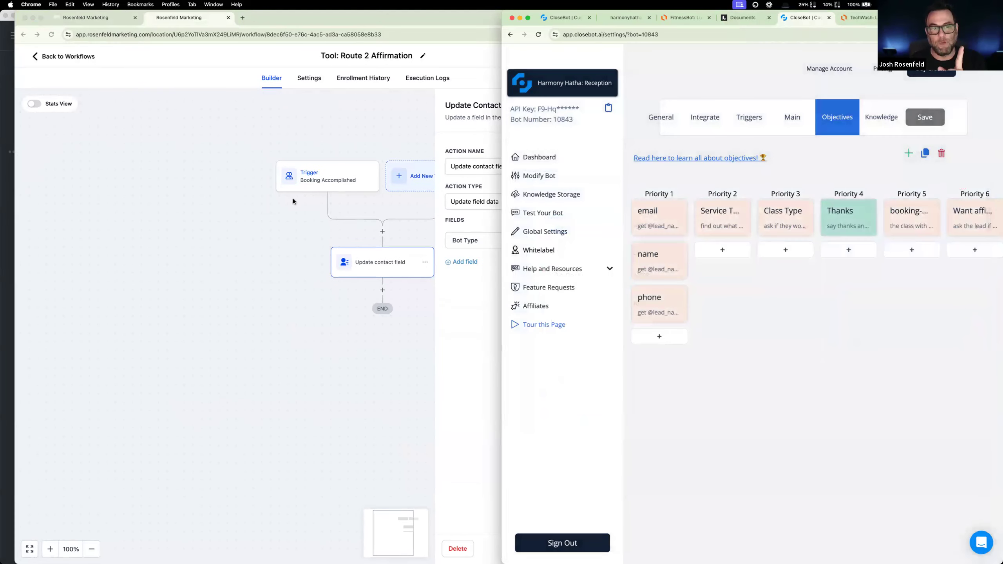
# - Rename the Update Contact Field action as "Update Bot Type to Affirmation" and save the action
pyautogui.click(351, 239)
pyautogui.scroll(5, 358, 261)
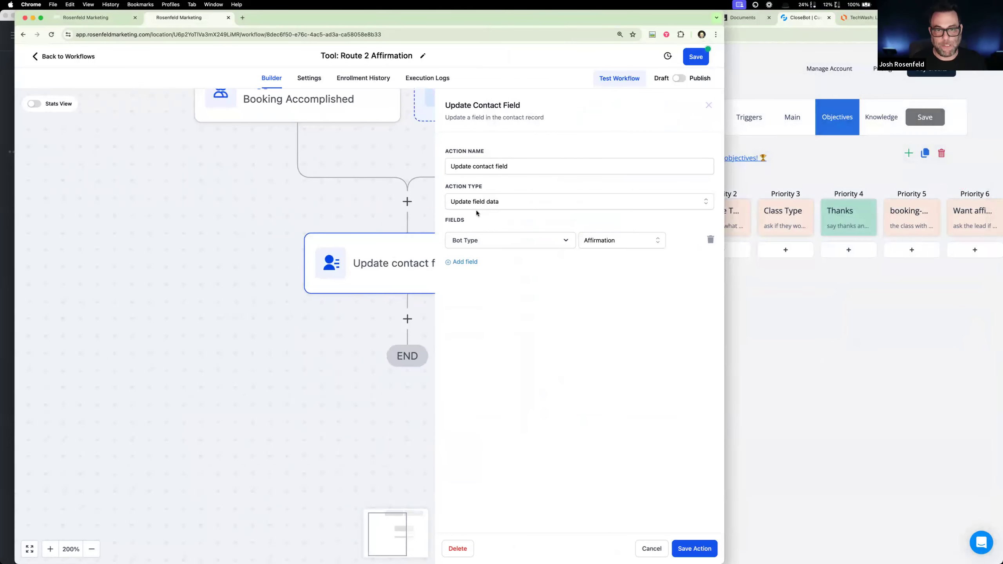
pyautogui.click(532, 200)
pyautogui.tripleClick(531, 167)
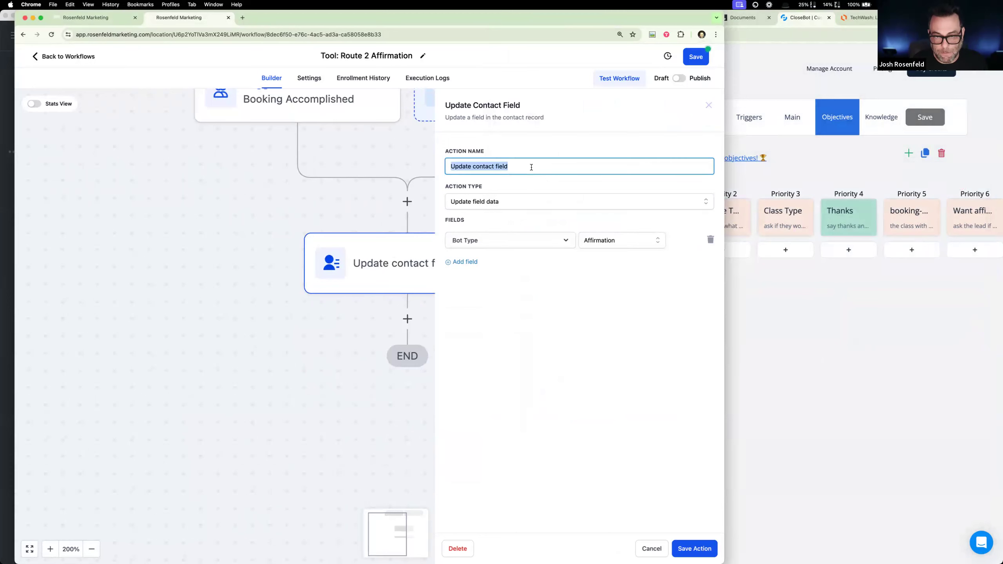
pyautogui.write('Update Nex')
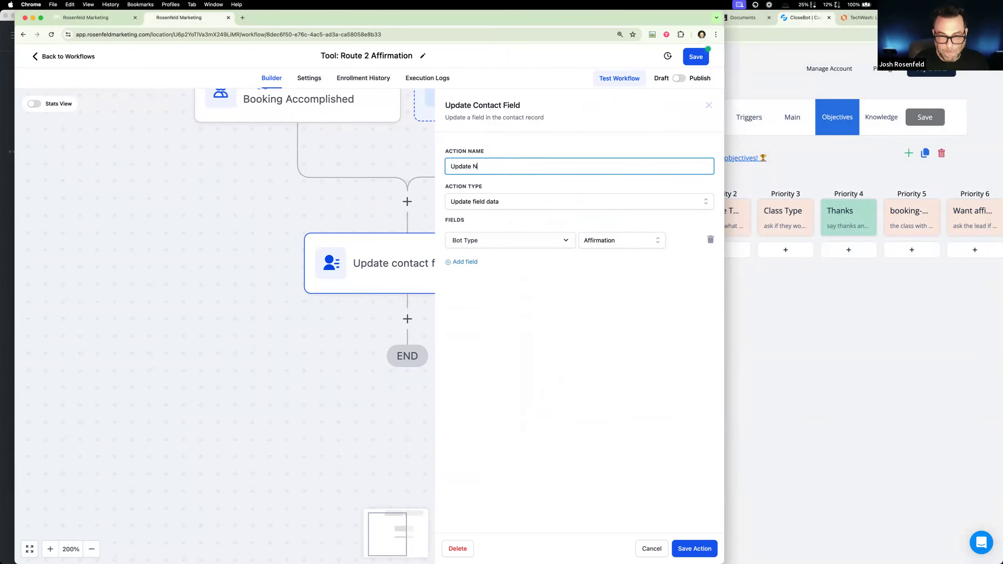
pyautogui.press('BackSpace')
pyautogui.press('BackSpace')
pyautogui.press('BackSpace')
pyautogui.write('Bot Tup')
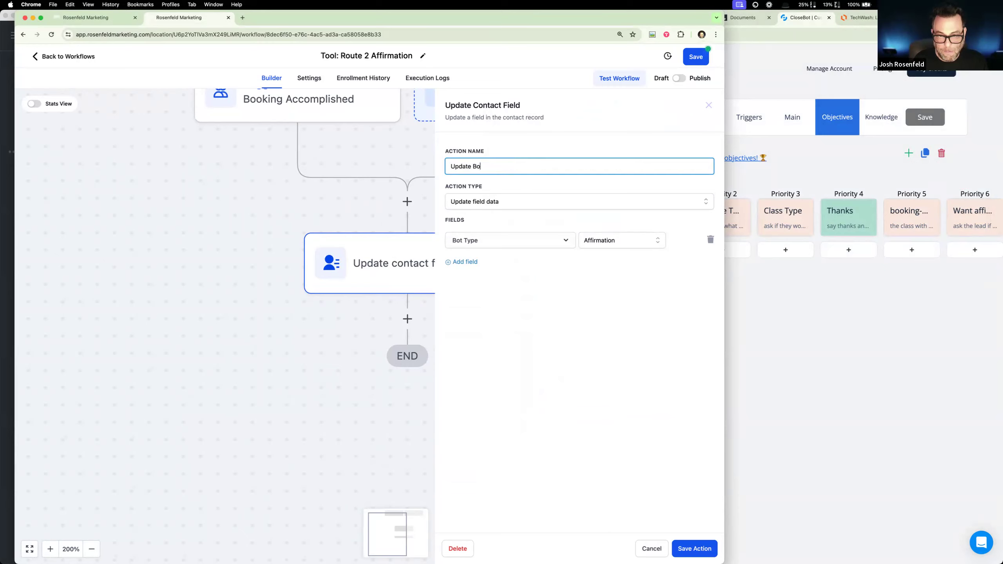
pyautogui.press('BackSpace')
pyautogui.press('BackSpace')
pyautogui.write('ype to ADd')
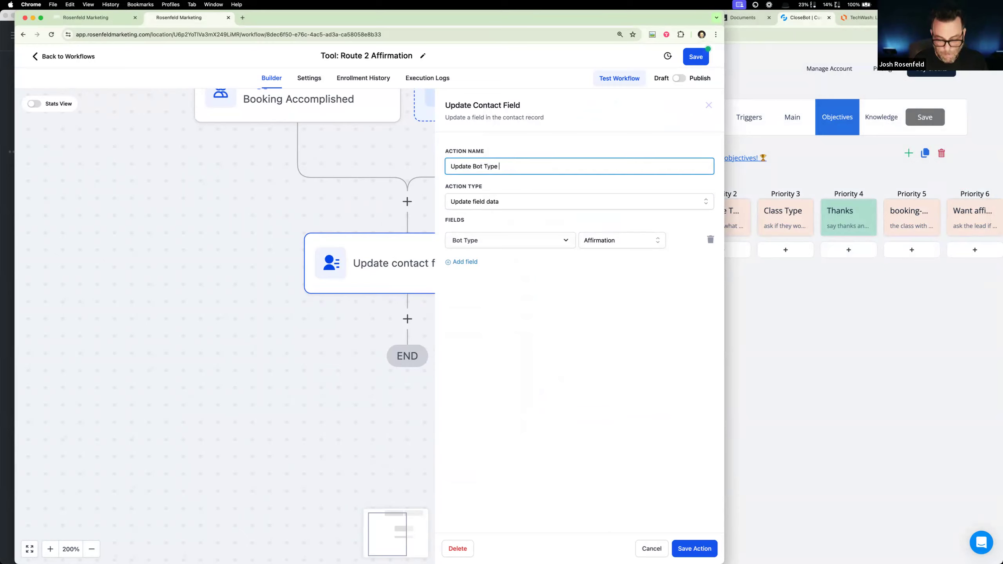
pyautogui.press('BackSpace')
pyautogui.press('BackSpace')
pyautogui.write('ffiramation')
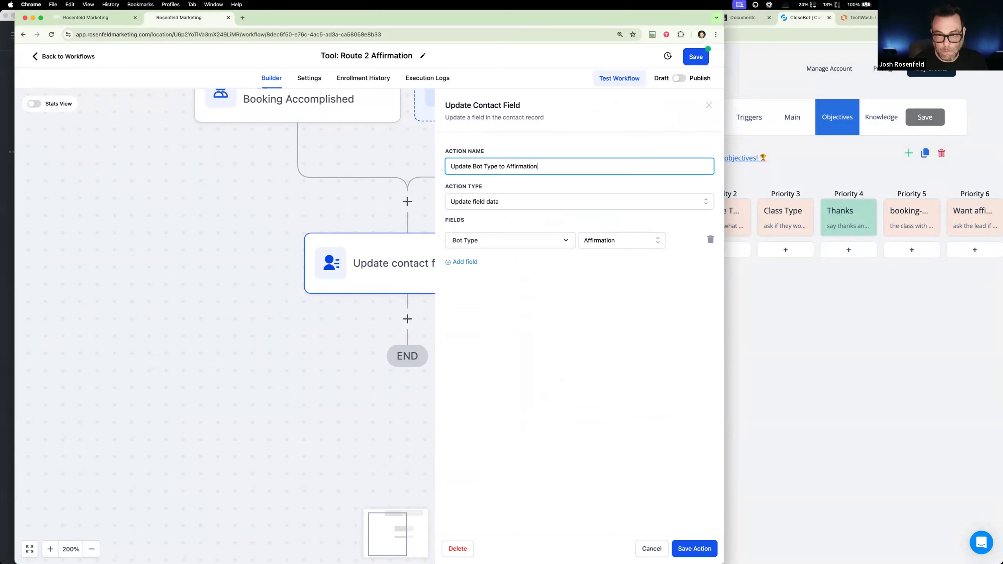
pyautogui.click(697, 551)
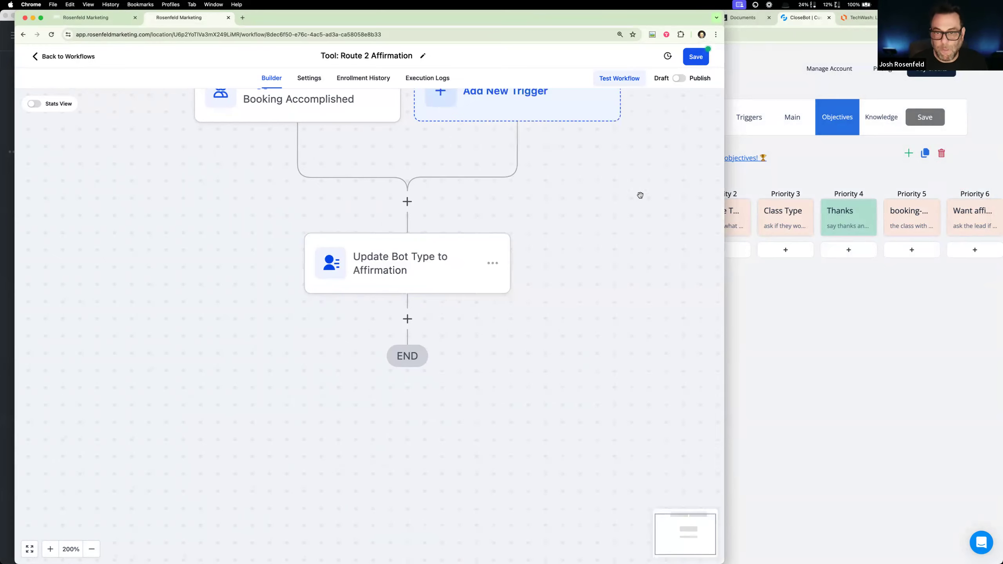
# - Set the Route 2 Affirmation workflow from draft to published, check its Booking Accomplished trigger, and save the workflow
pyautogui.click(699, 57)
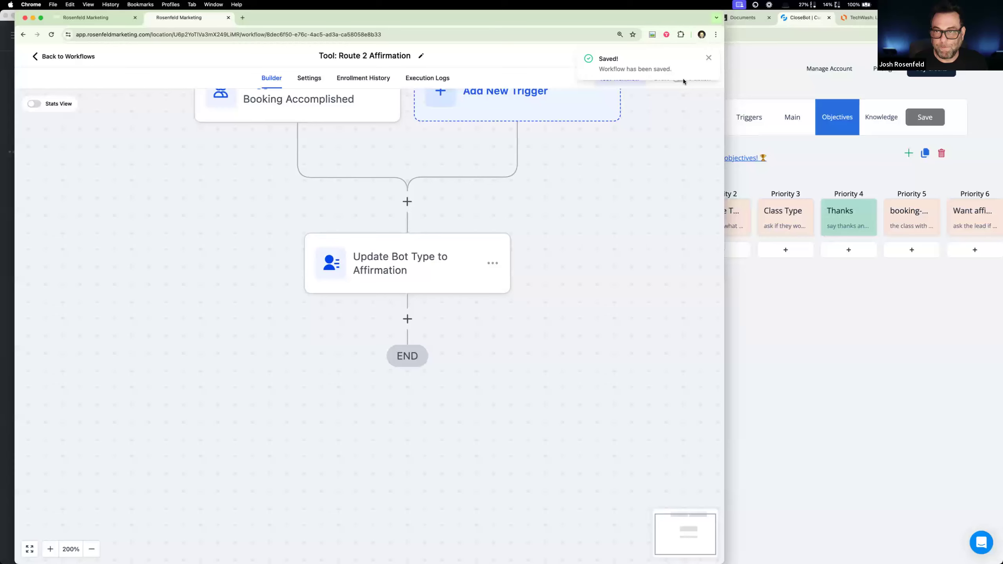
pyautogui.click(682, 78)
pyautogui.scroll(3, 571, 221)
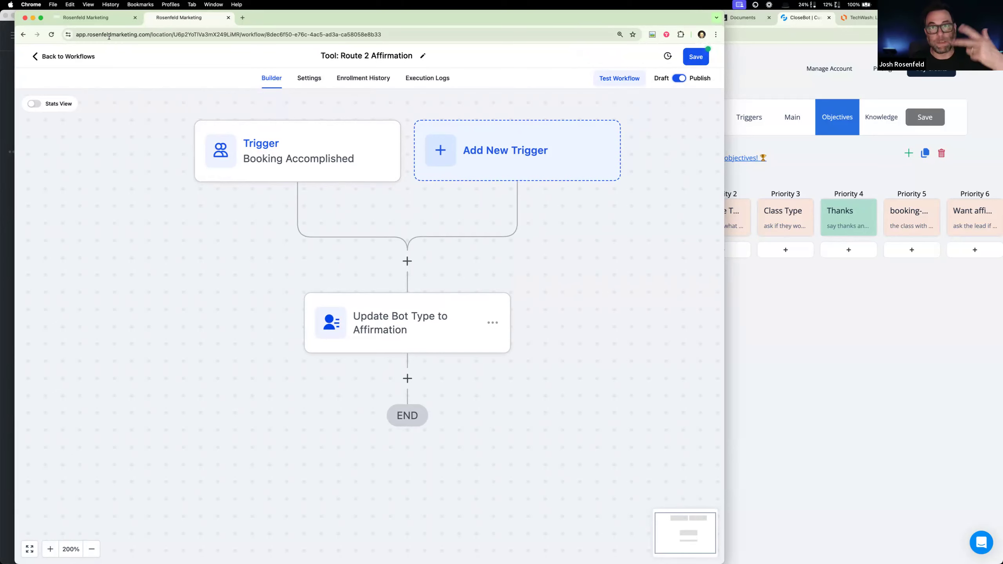
pyautogui.click(91, 17)
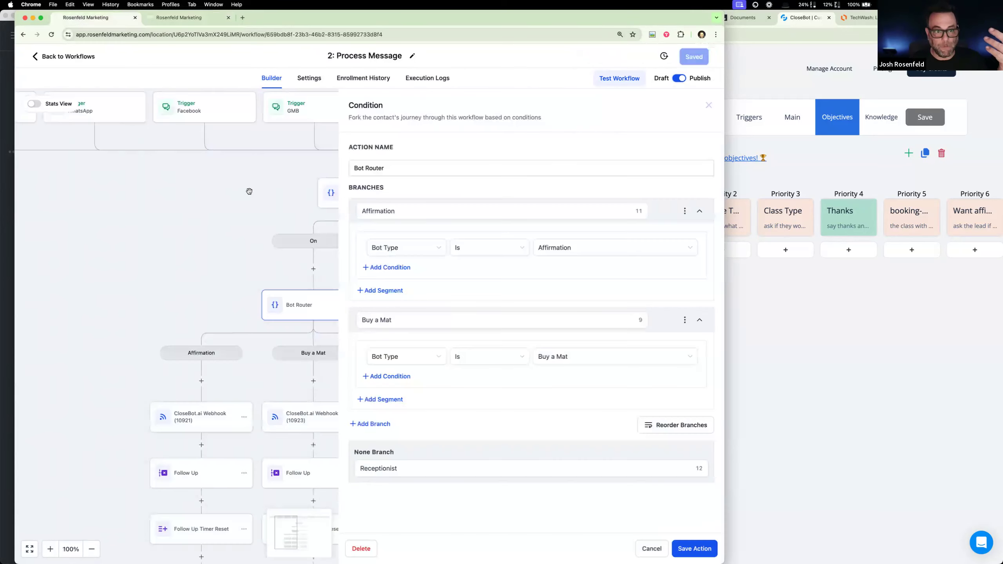
pyautogui.click(191, 18)
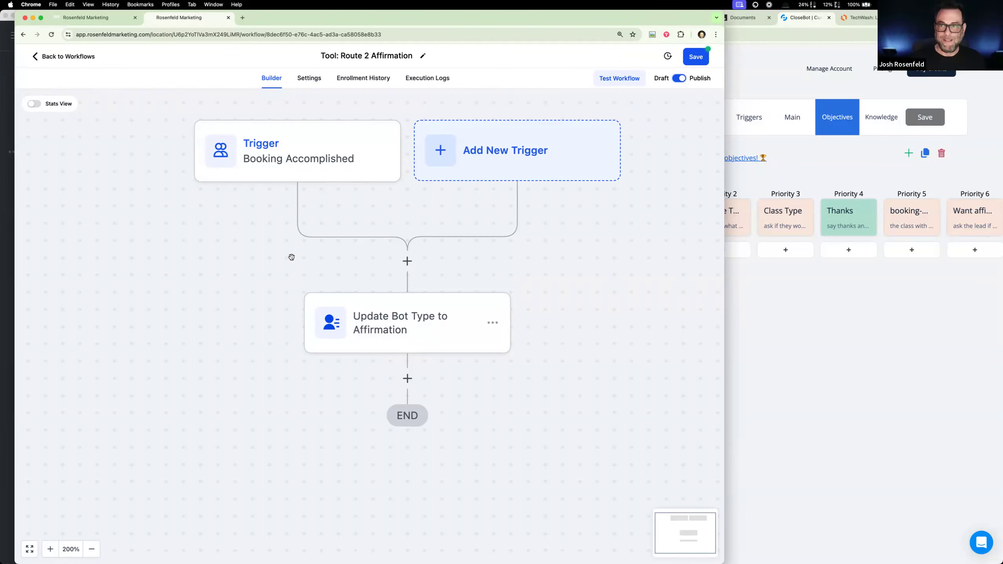
pyautogui.click(308, 170)
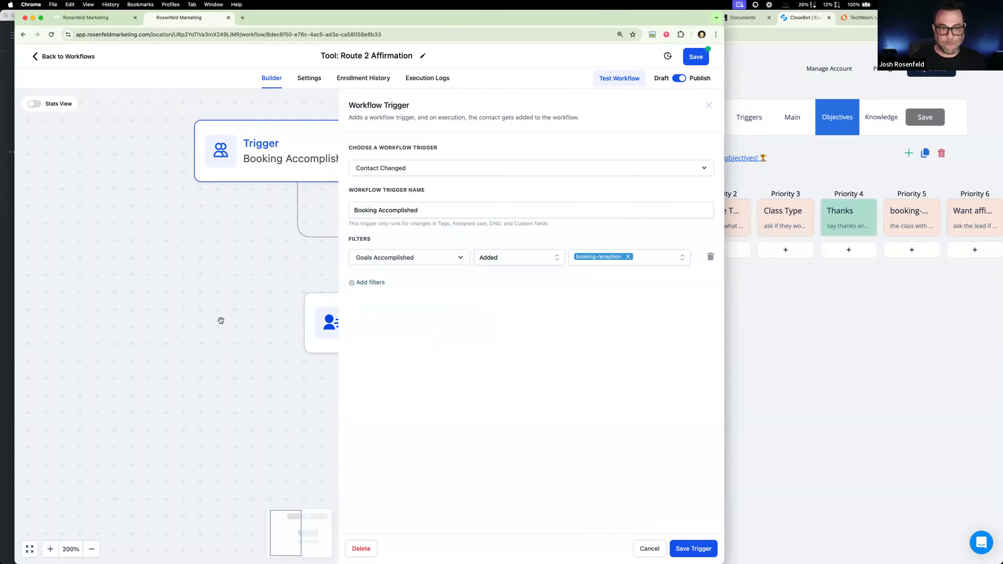
pyautogui.click(650, 549)
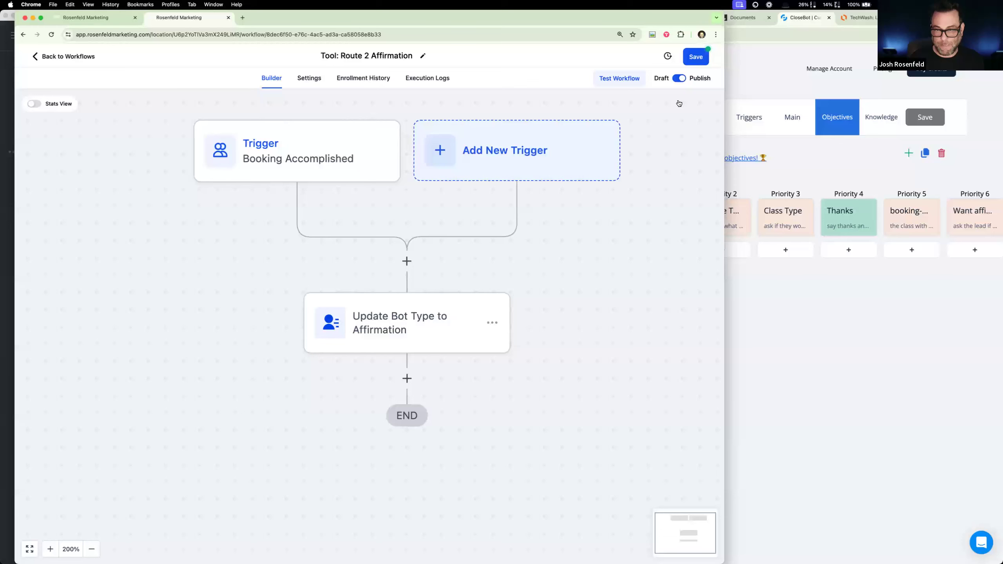
pyautogui.click(693, 58)
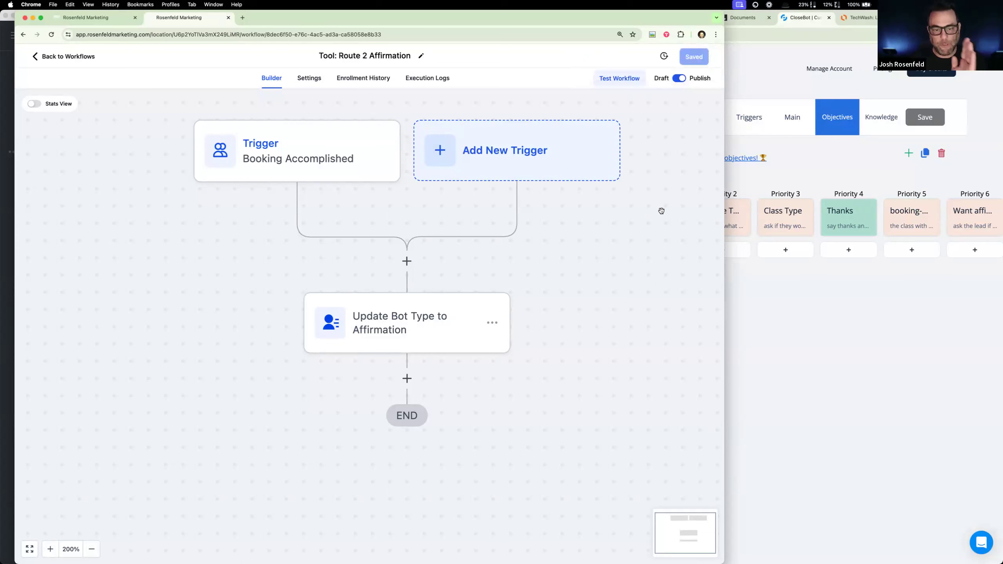
# - Review the Bot Router branches in the Process Message workflow and the AmpMagnet chat on Facebook
pyautogui.click(95, 18)
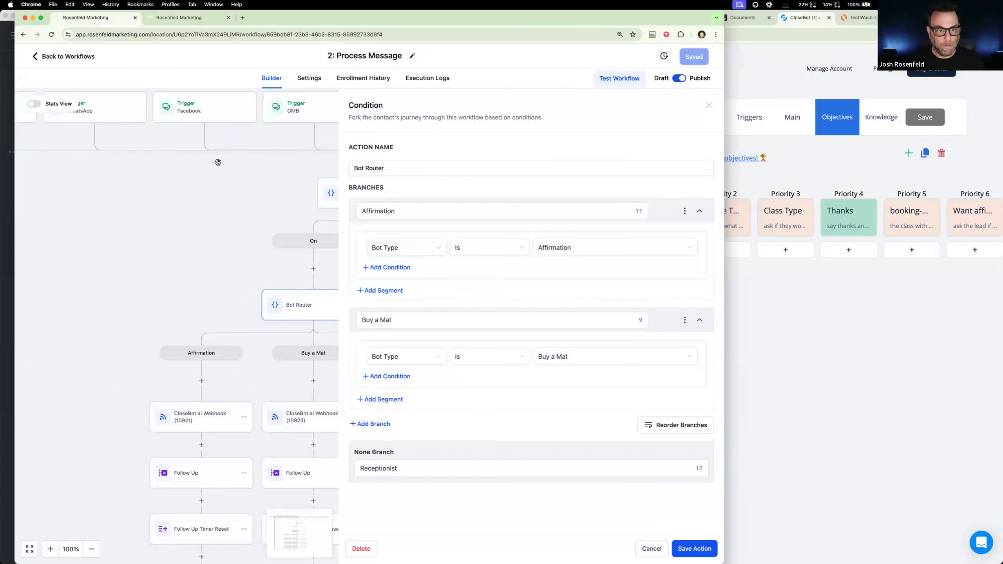
pyautogui.click(266, 309)
pyautogui.click(842, 339)
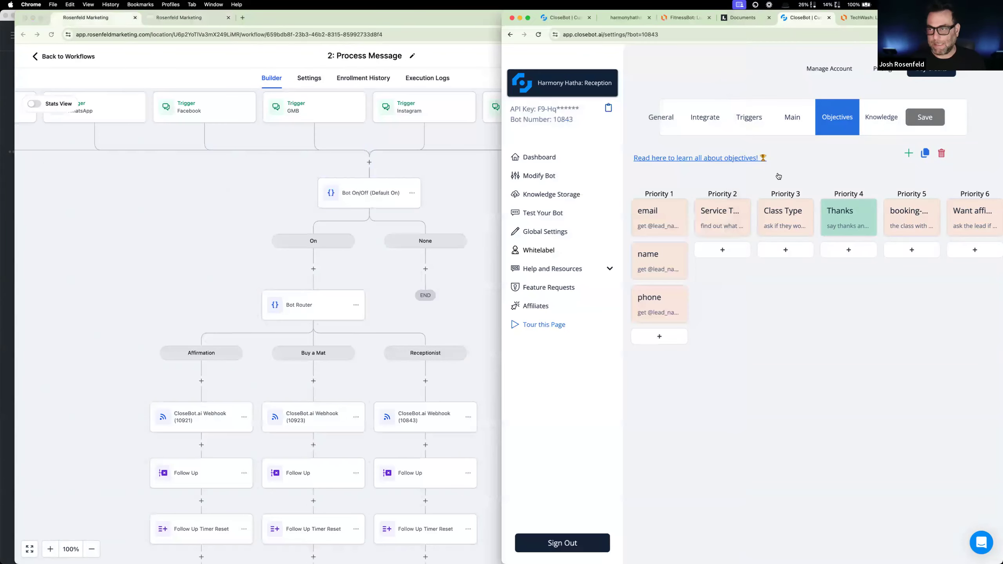
pyautogui.click(924, 17)
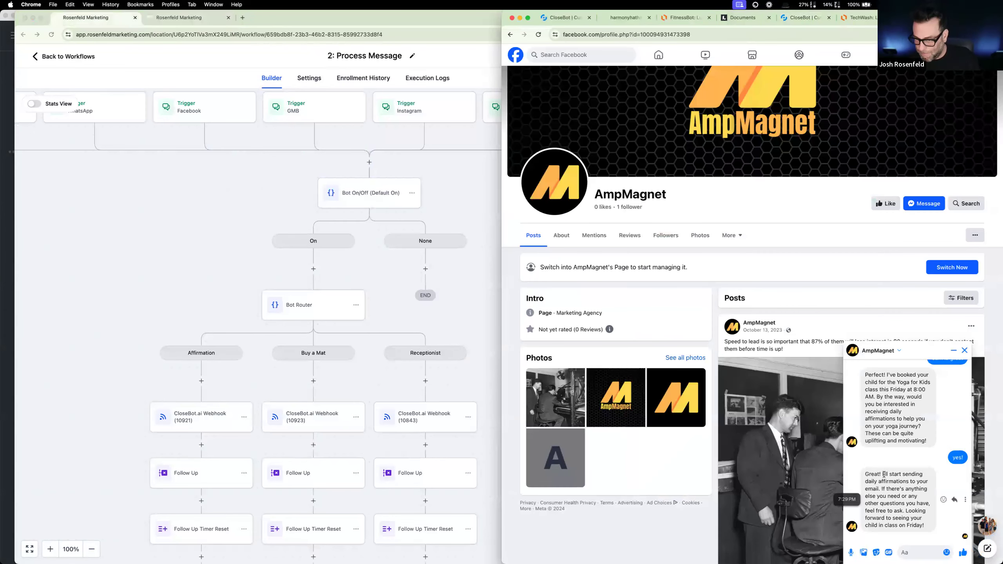
pyautogui.scroll(-4, 885, 475)
pyautogui.click(909, 553)
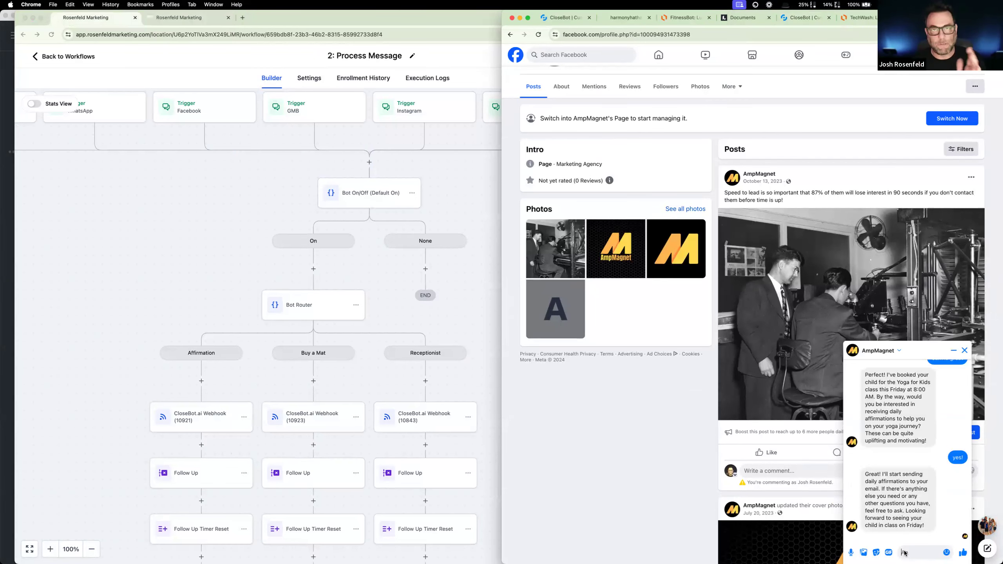
pyautogui.click(155, 20)
pyautogui.click(110, 20)
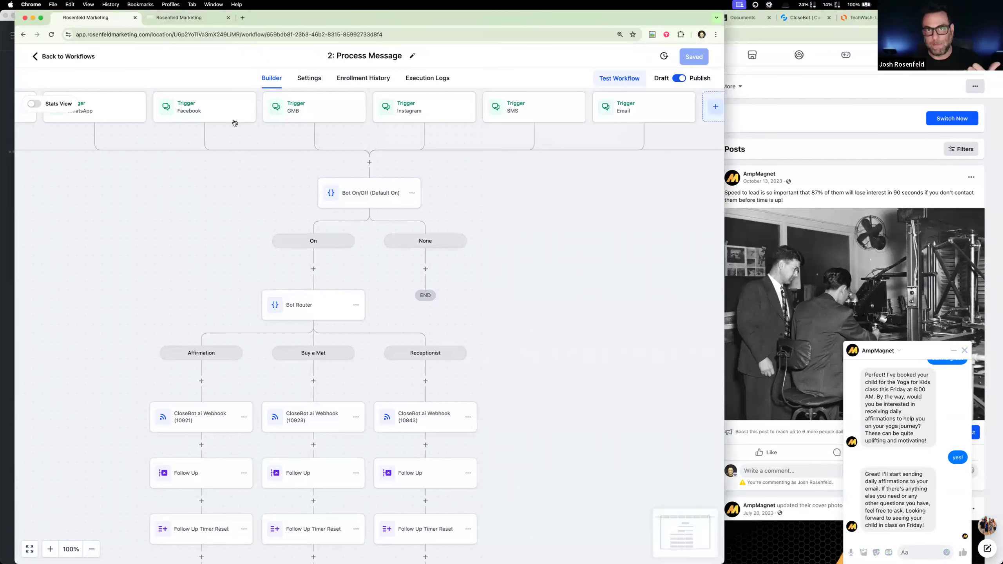
pyautogui.click(773, 31)
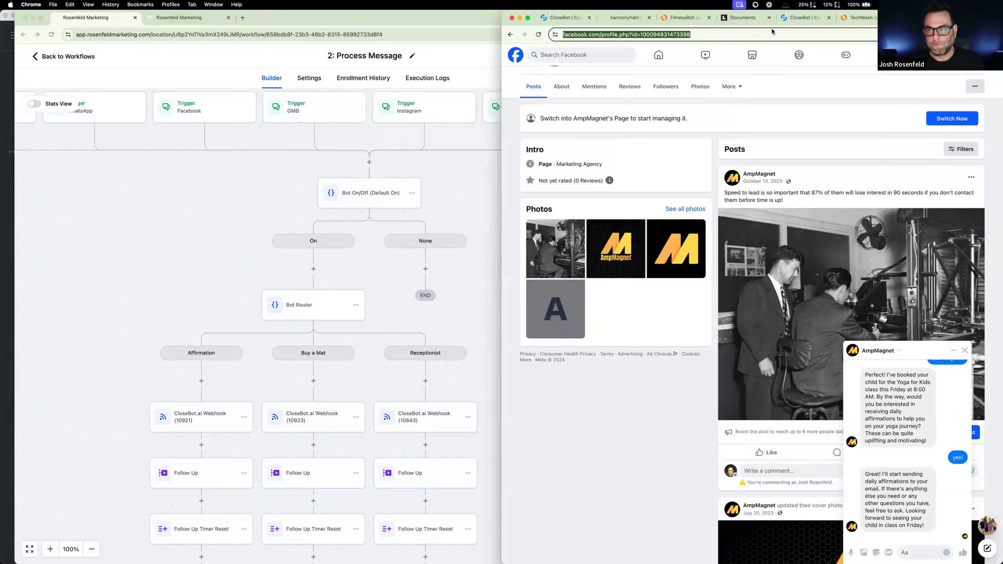
# - Switch to CloseBot and open the settings of the "Harmony Hatha: Affirmations" bot
pyautogui.click(799, 20)
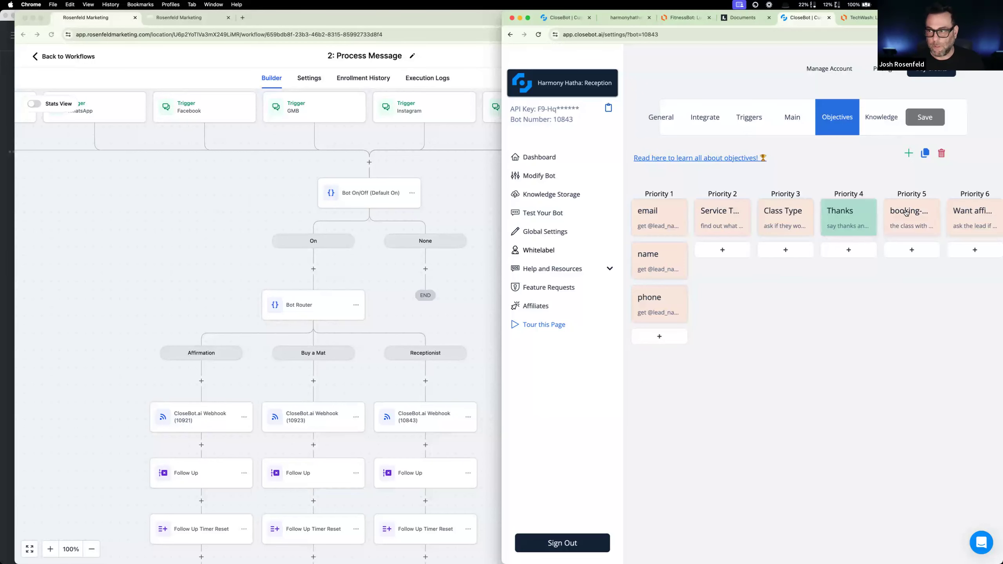
pyautogui.click(606, 85)
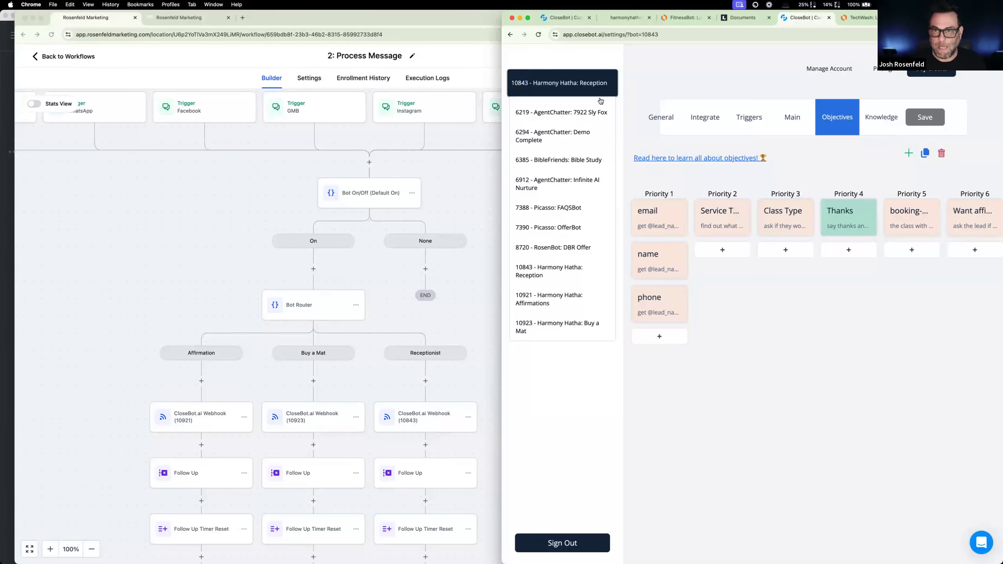
pyautogui.click(580, 304)
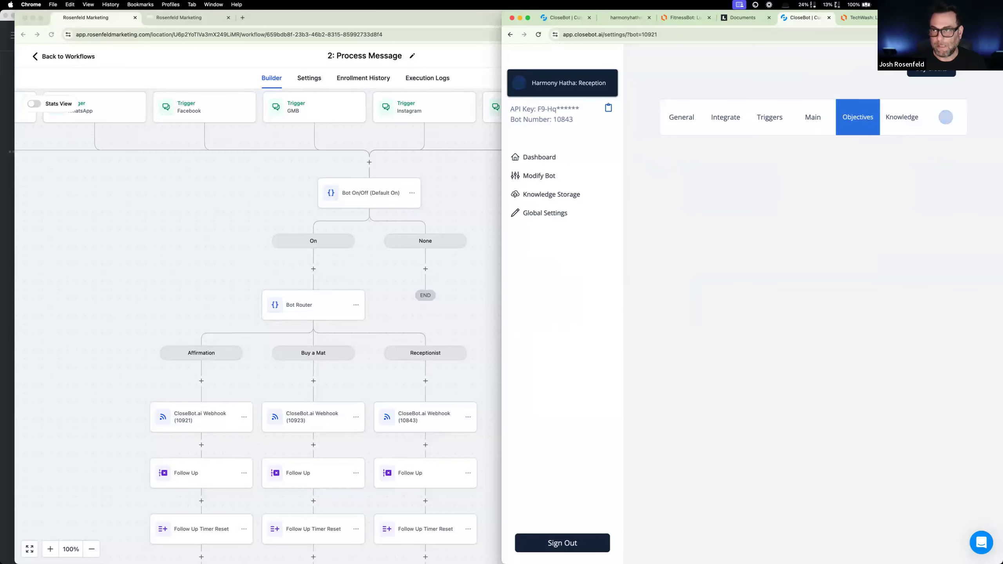
# - Return to the AmpMagnet Facebook page and send "ok" in its Messenger chat
pyautogui.click(923, 18)
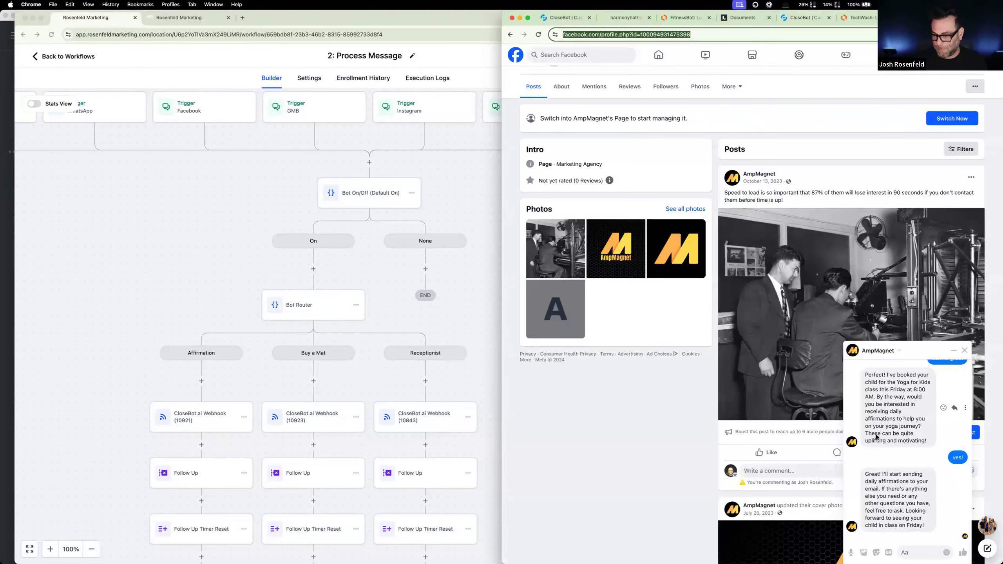
pyautogui.click(916, 552)
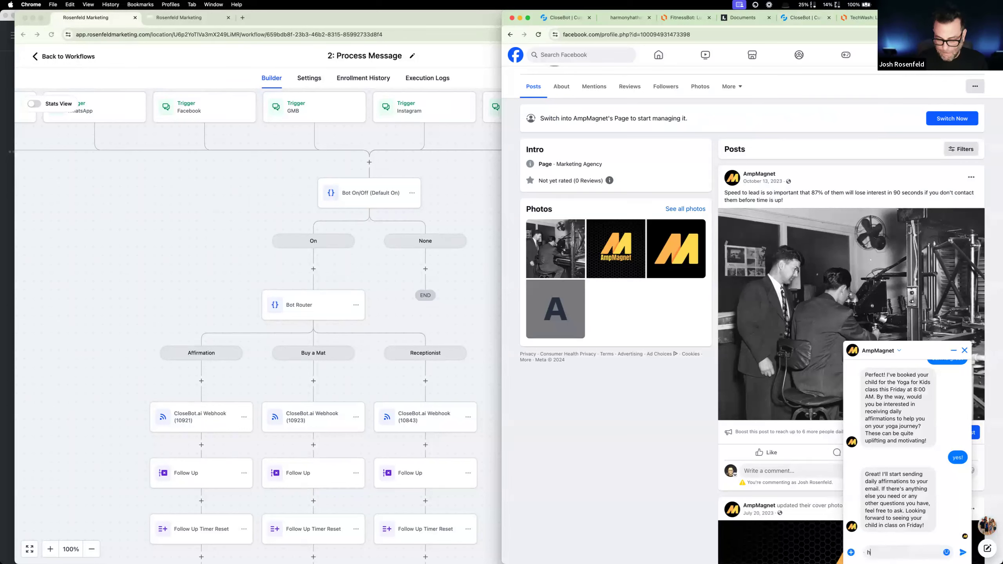
pyautogui.write('ok')
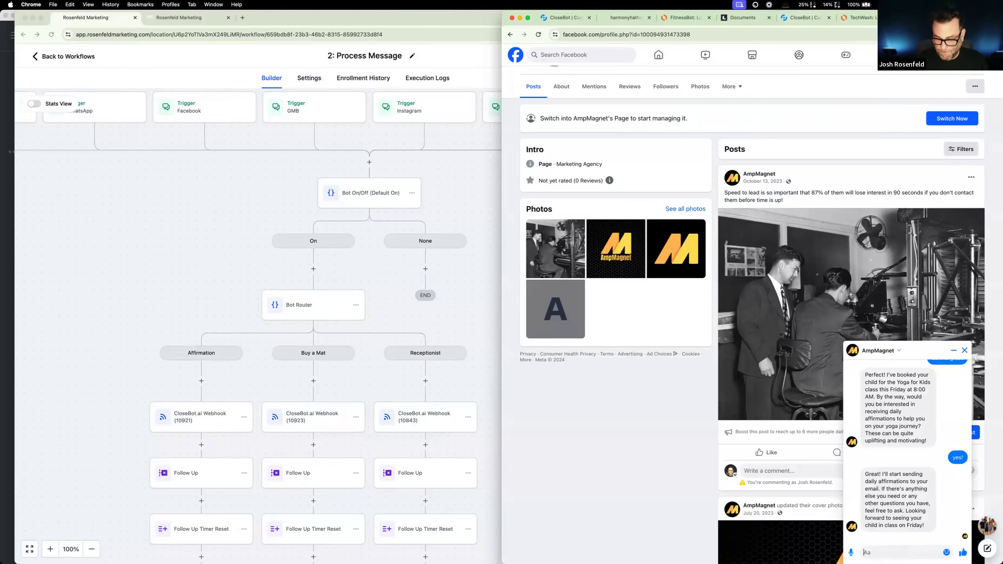
pyautogui.press('Return')
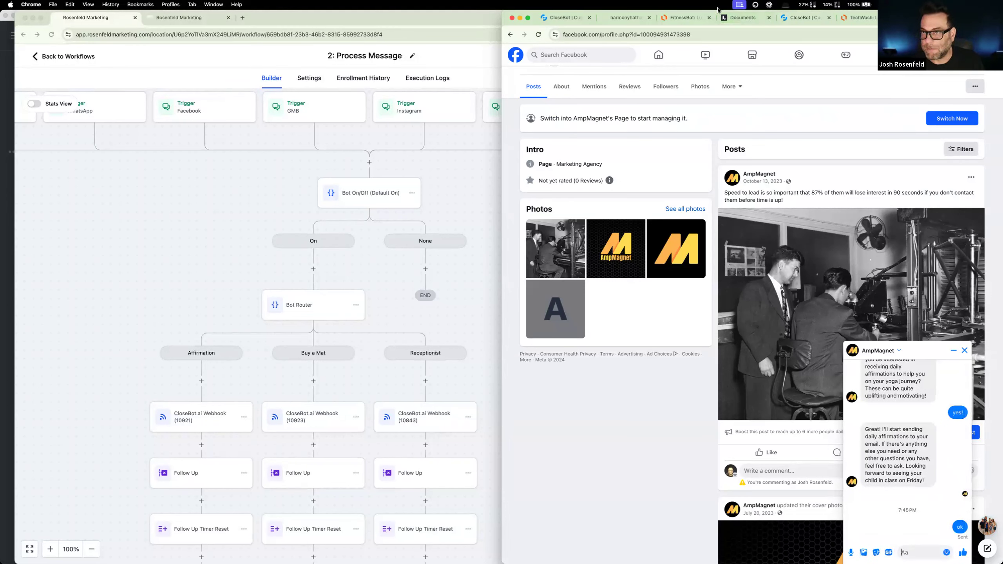
# - Shrink the Facebook browser window and place it beside the Process Message workflow window so the AmpMagnet chat stays visible
pyautogui.moveTo(717, 10); pyautogui.dragTo(718, 163)
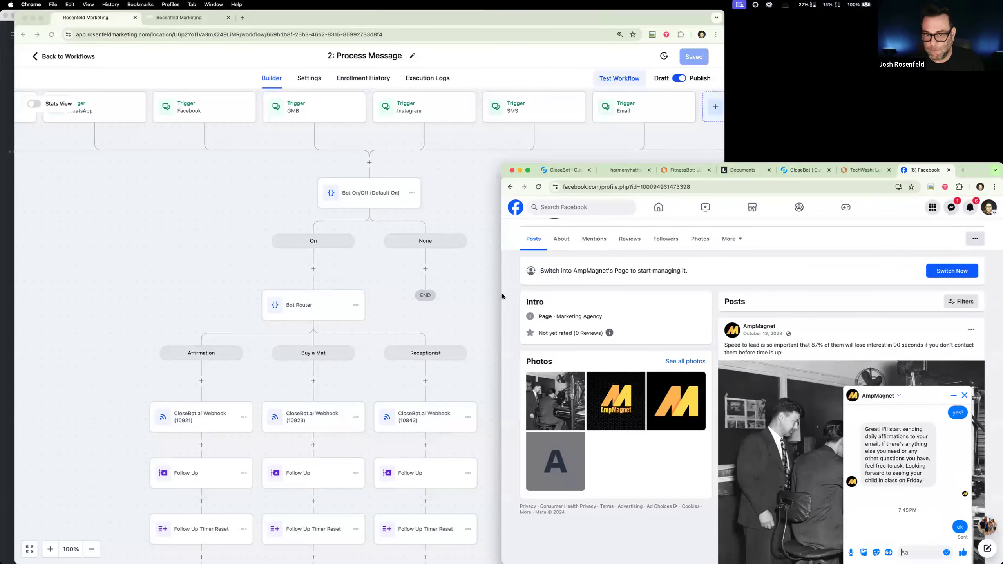
pyautogui.moveTo(501, 293); pyautogui.dragTo(773, 293)
pyautogui.moveTo(968, 178); pyautogui.dragTo(893, 34)
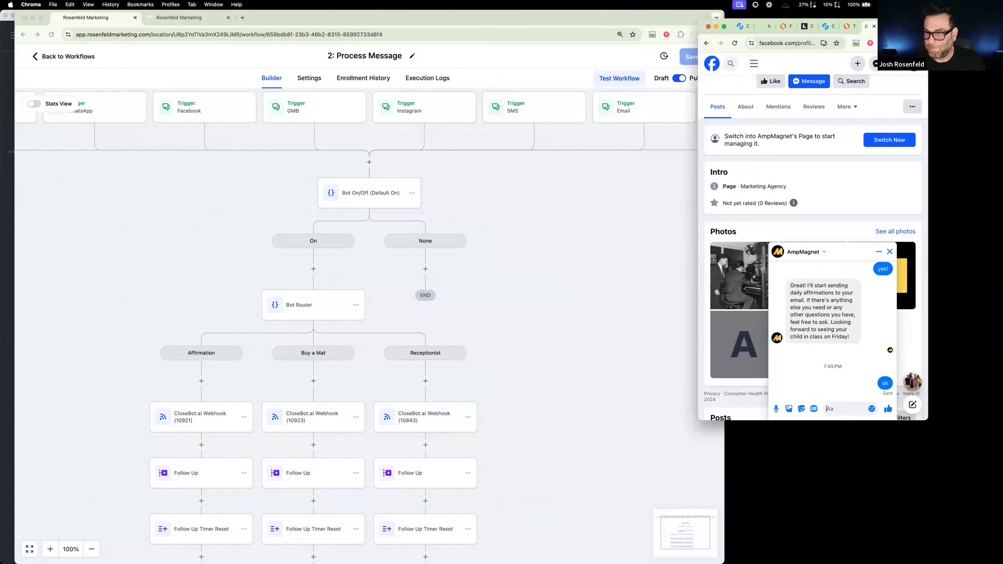
pyautogui.click(220, 201)
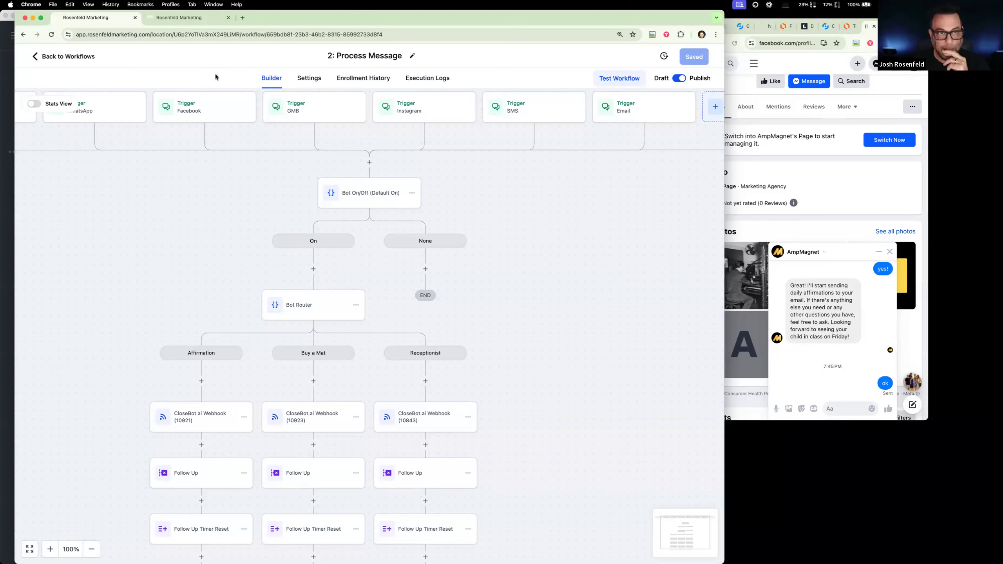
pyautogui.moveTo(420, 19)
pyautogui.mouseDown()
pyautogui.moveTo(419, 55)
pyautogui.moveTo(419, 18)
pyautogui.mouseUp()
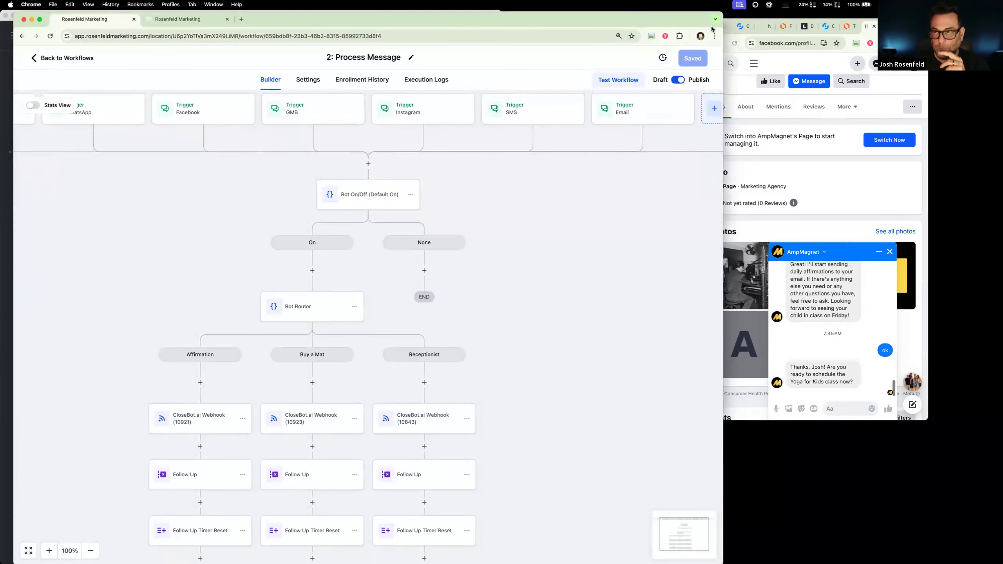
# - Move the CloseBot settings page into the workflow browser window and switch it to the "Harmony Hatha: Reception" bot
pyautogui.click(742, 29)
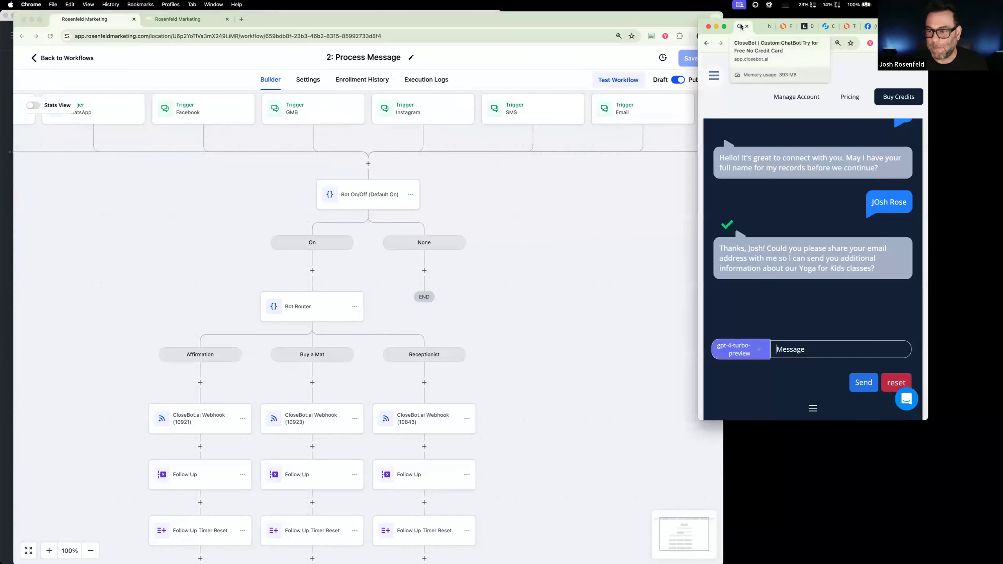
pyautogui.moveTo(826, 27); pyautogui.dragTo(279, 19)
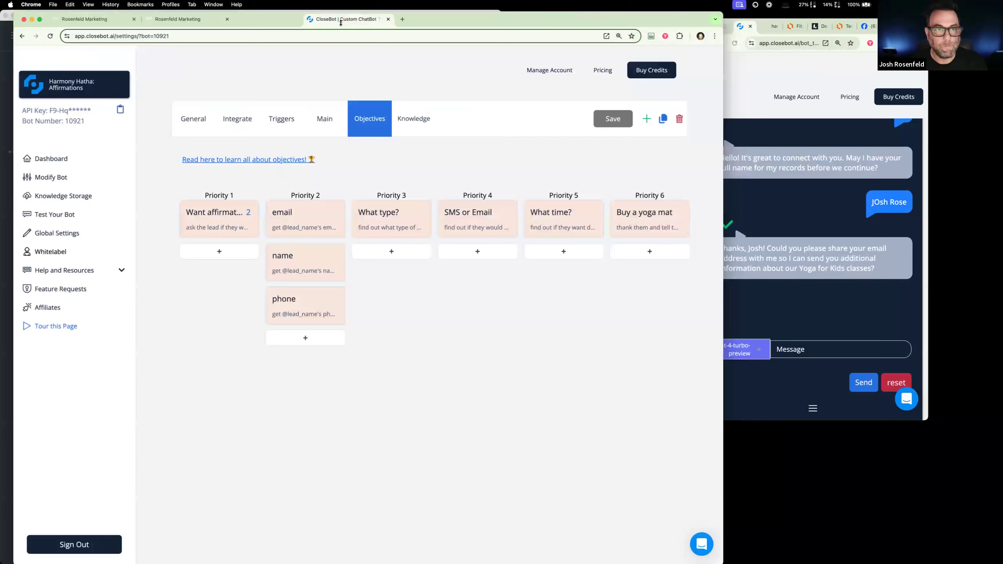
pyautogui.click(118, 85)
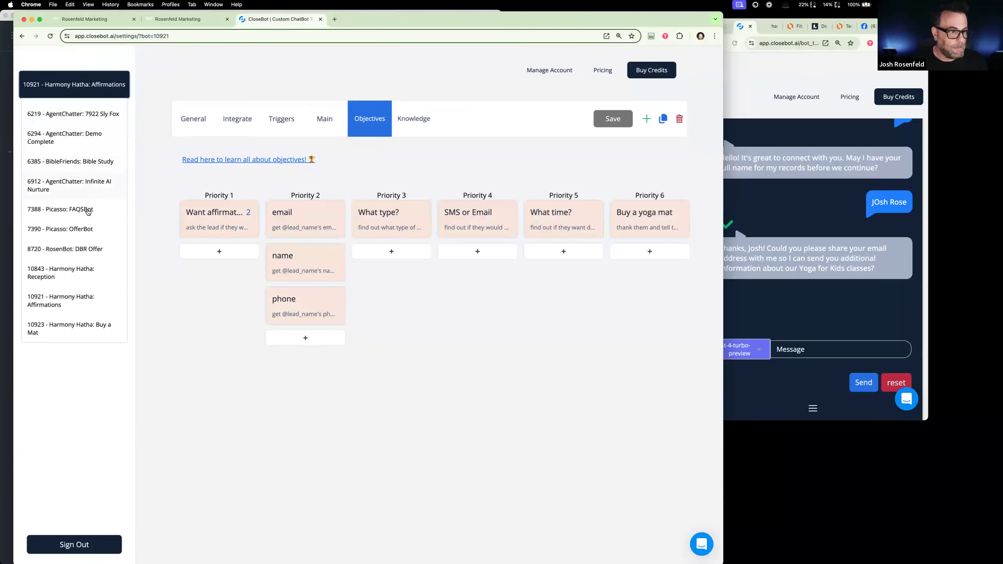
pyautogui.click(92, 271)
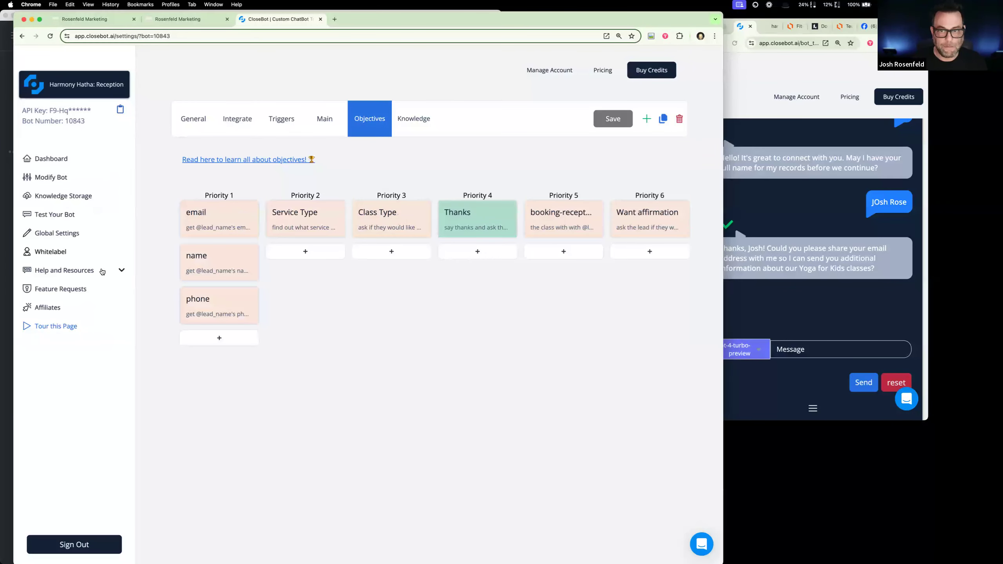
# - Leave the Process Message workflow, open "Tool: Route 2 Affirmation", and check its enrollment history
pyautogui.click(93, 21)
pyautogui.click(68, 63)
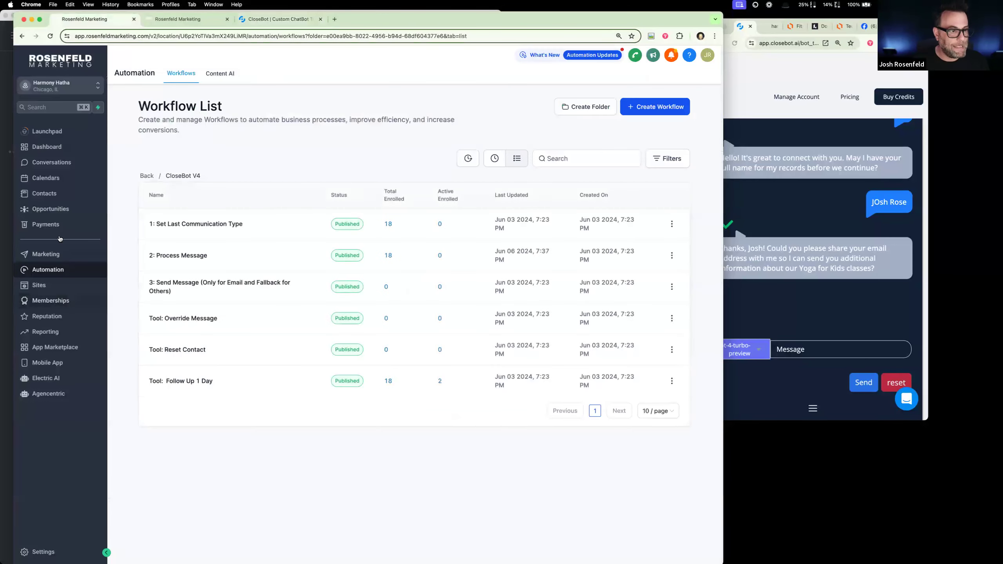
pyautogui.click(54, 195)
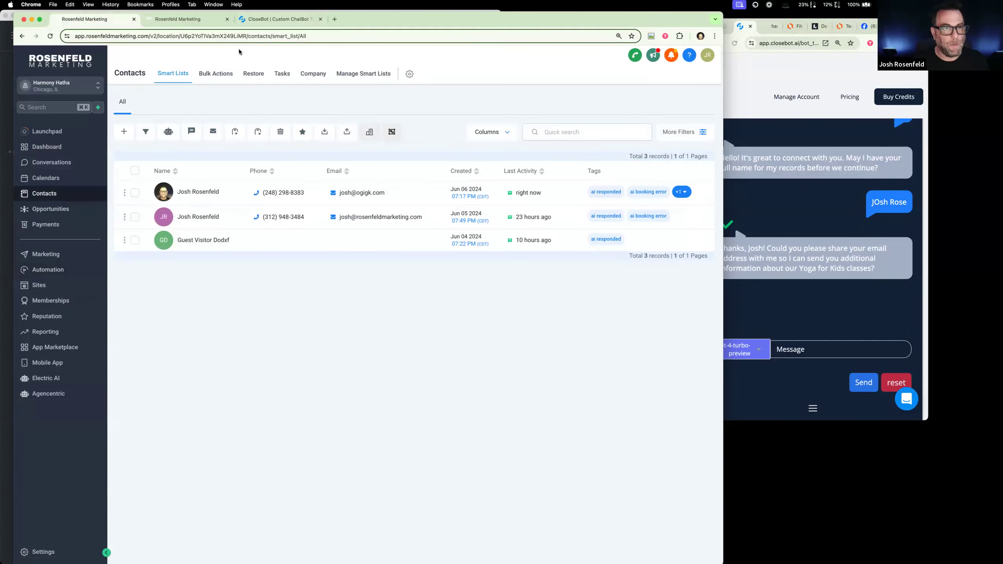
pyautogui.click(88, 270)
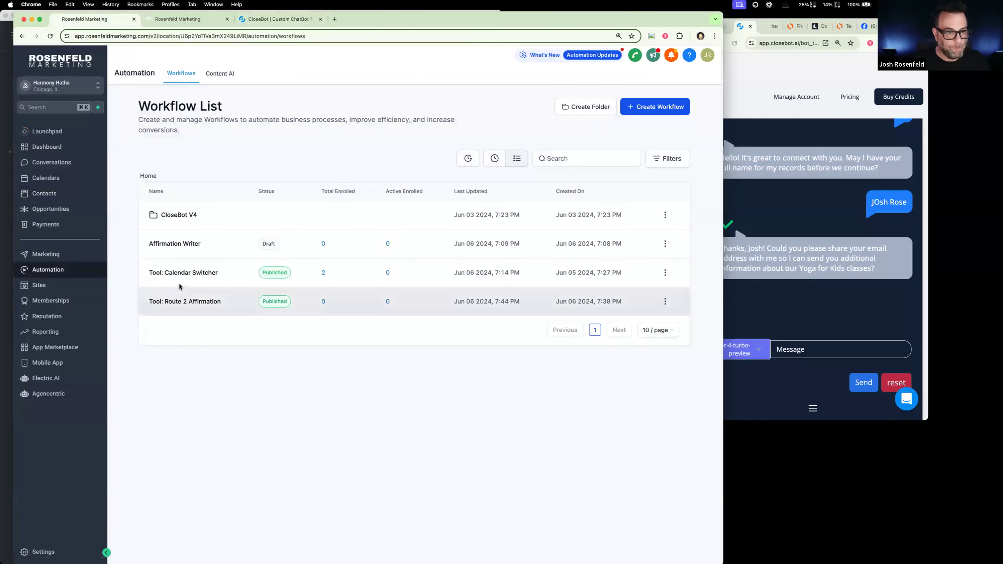
pyautogui.click(181, 302)
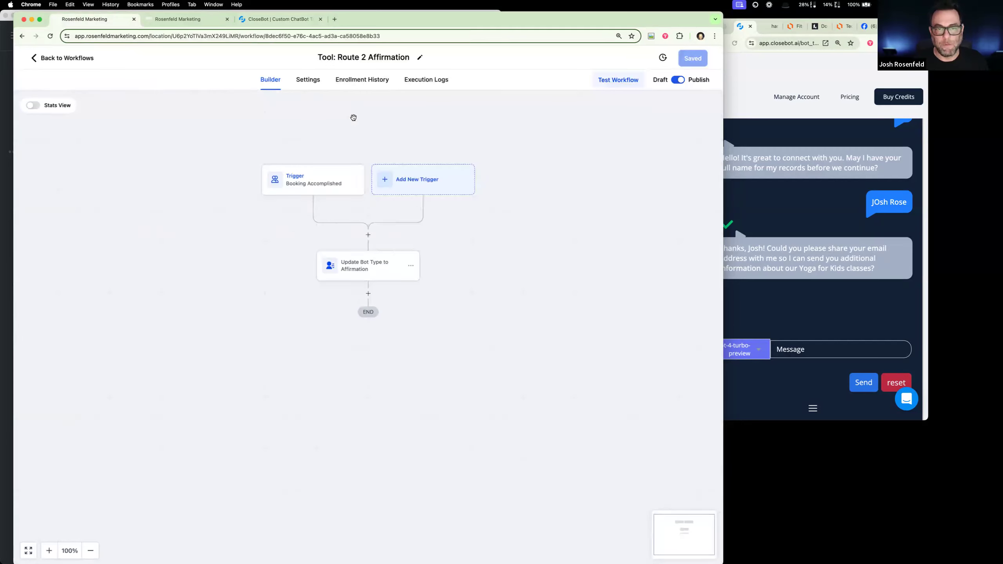
pyautogui.click(375, 85)
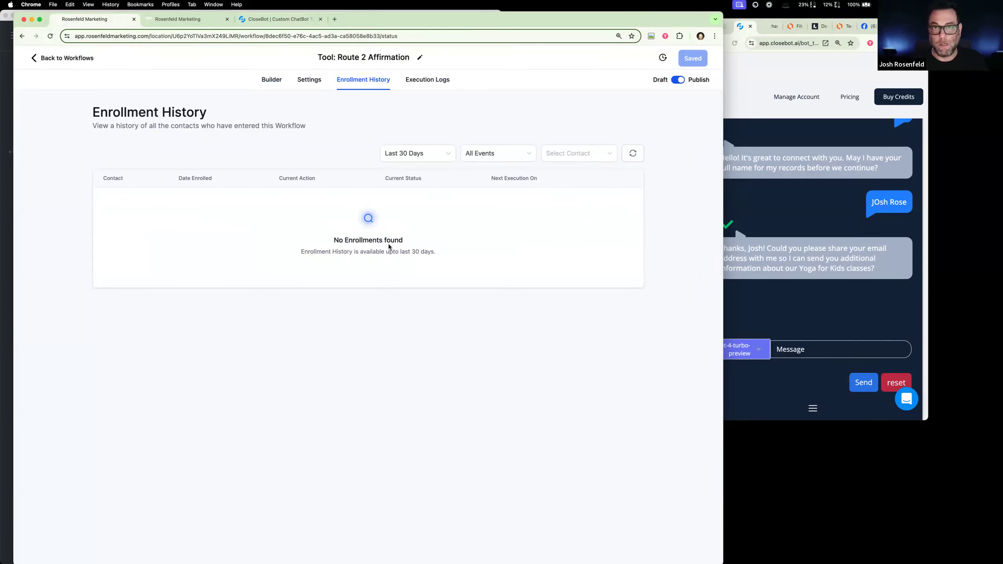
# - Review the Booking Accomplished trigger's settings in the Route 2 Affirmation builder and close it without changes
pyautogui.click(270, 80)
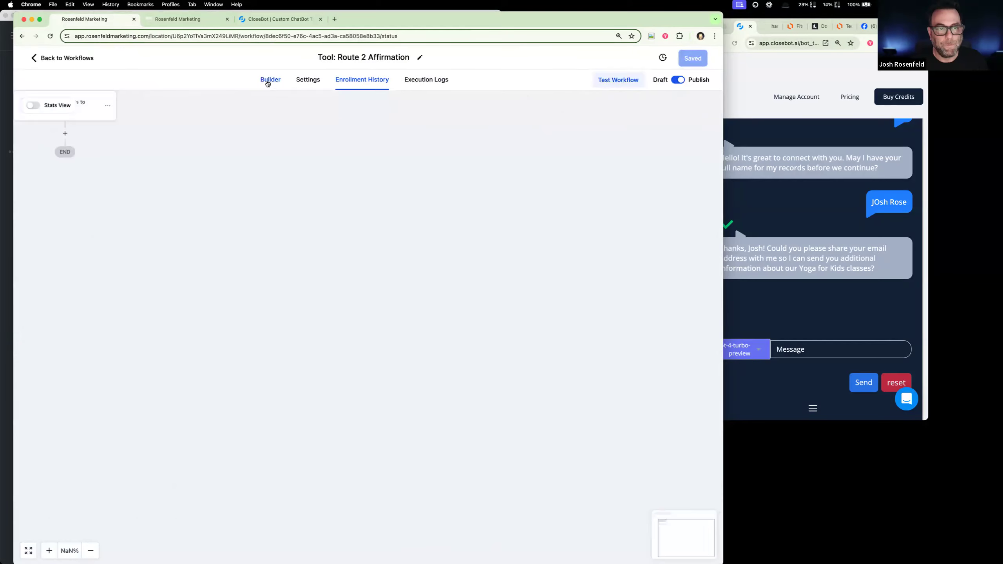
pyautogui.click(302, 189)
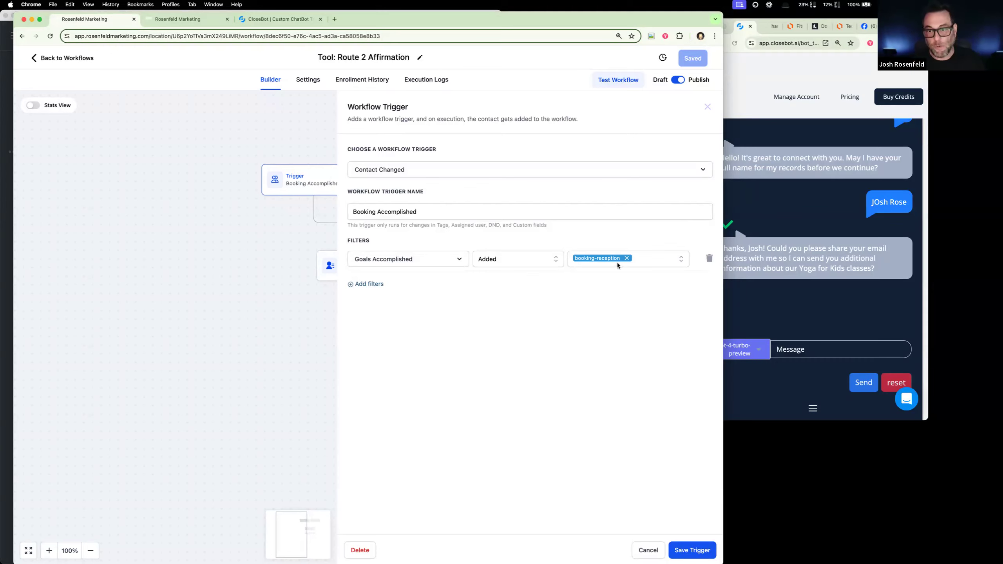
pyautogui.click(647, 555)
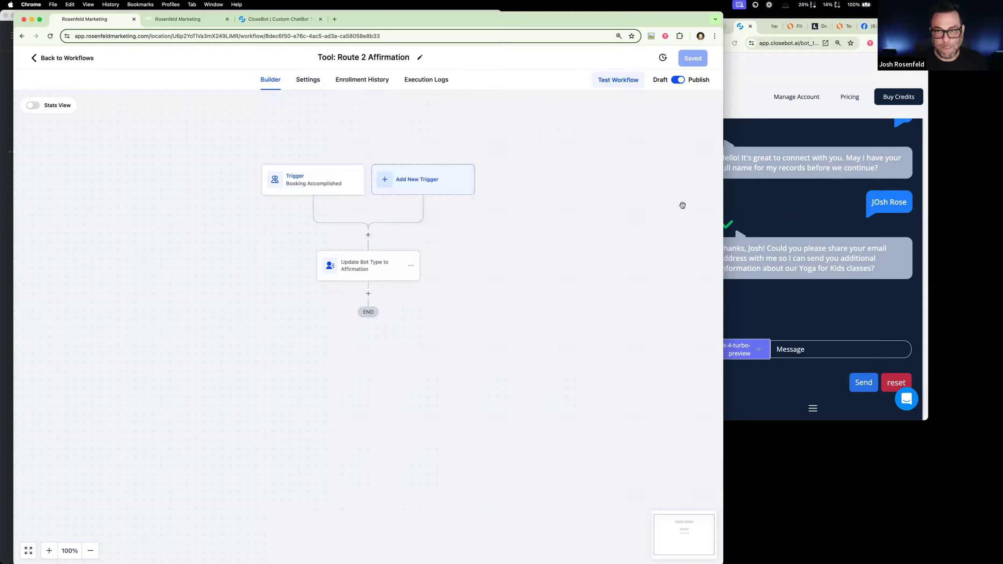
# - Open the contact created on Jun 06 2024, mark booking-reception under Goals Accomplished, and save the contact
pyautogui.click(79, 59)
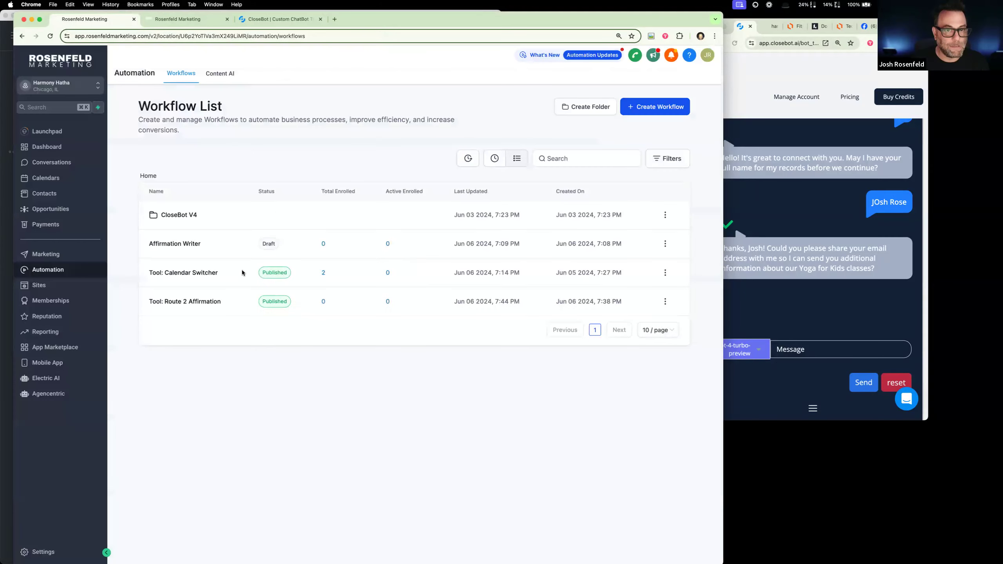
pyautogui.click(54, 194)
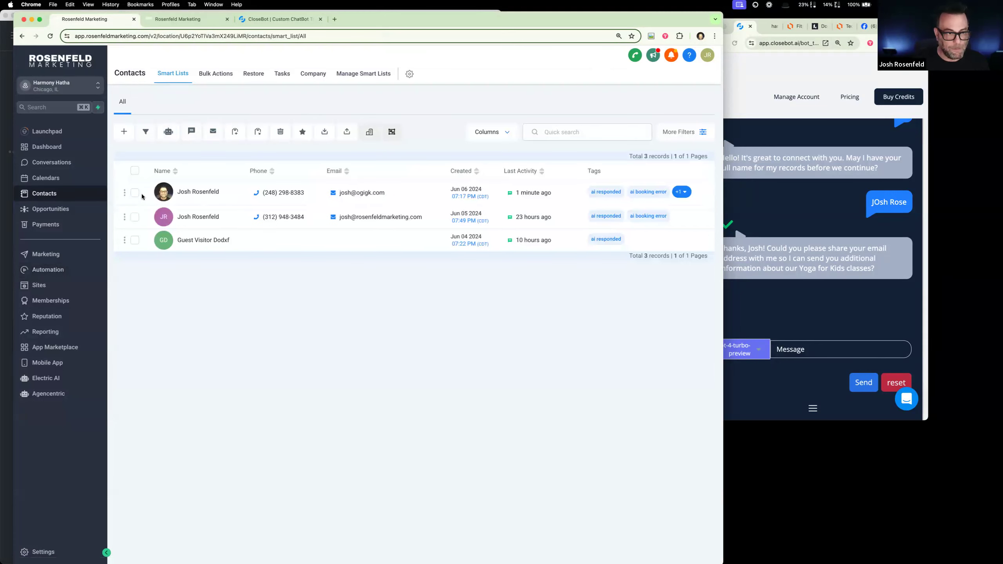
pyautogui.click(172, 194)
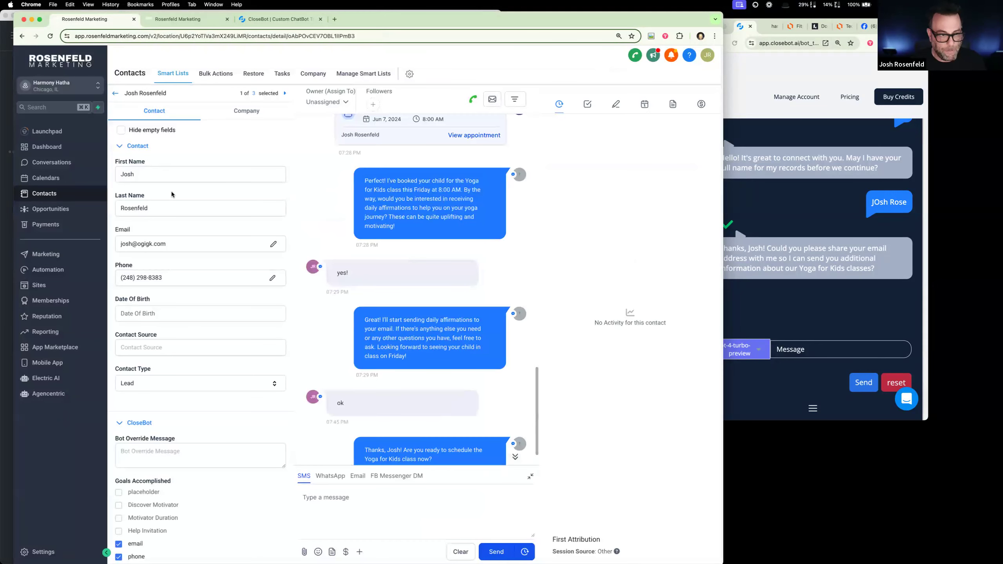
pyautogui.scroll(-8, 178, 316)
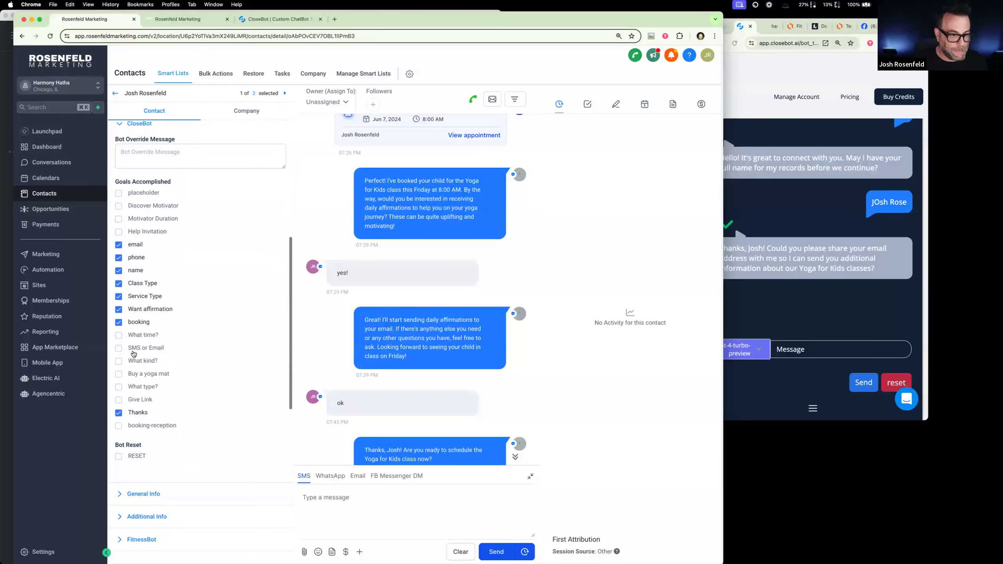
pyautogui.click(118, 426)
pyautogui.click(272, 553)
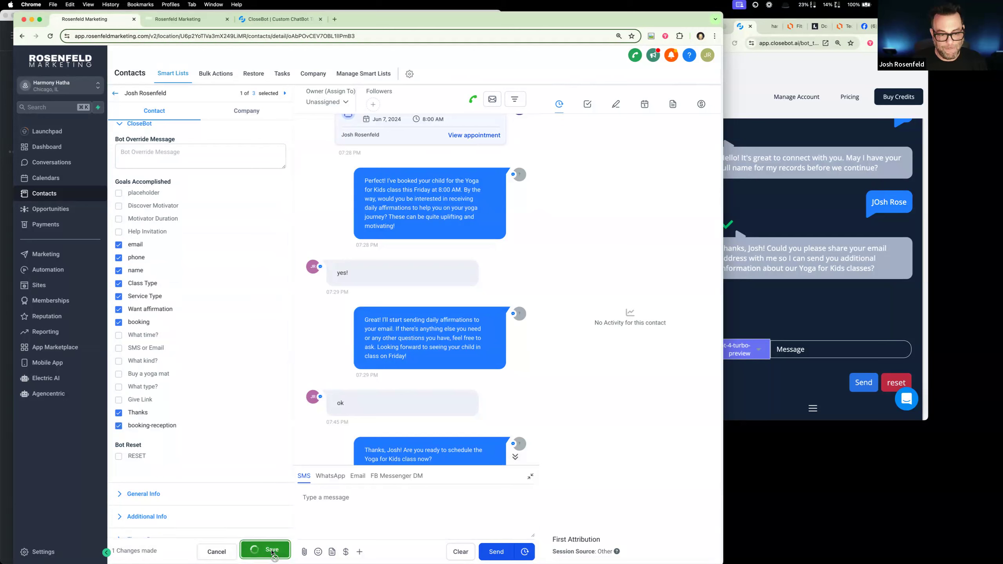
# - Check the contact's active and past automations, plus the Route 2 Affirmation workflow's enrollment history and execution logs
pyautogui.scroll(-10, 237, 423)
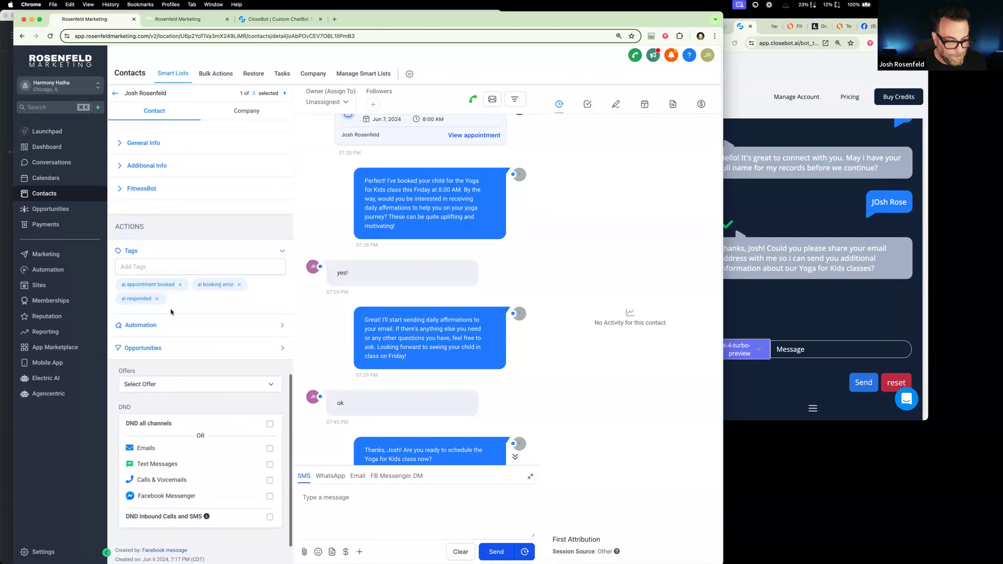
pyautogui.click(155, 325)
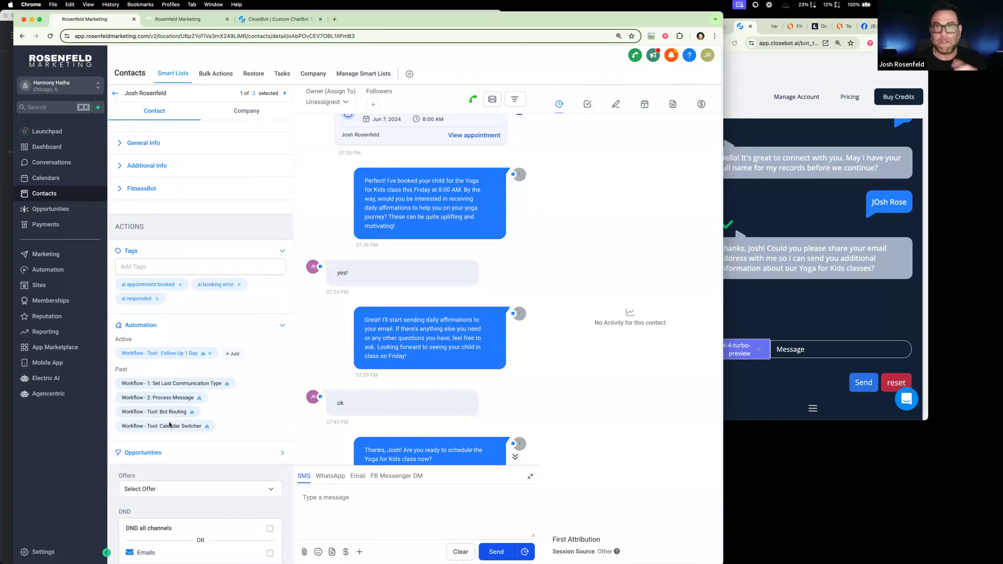
pyautogui.click(201, 20)
pyautogui.click(346, 82)
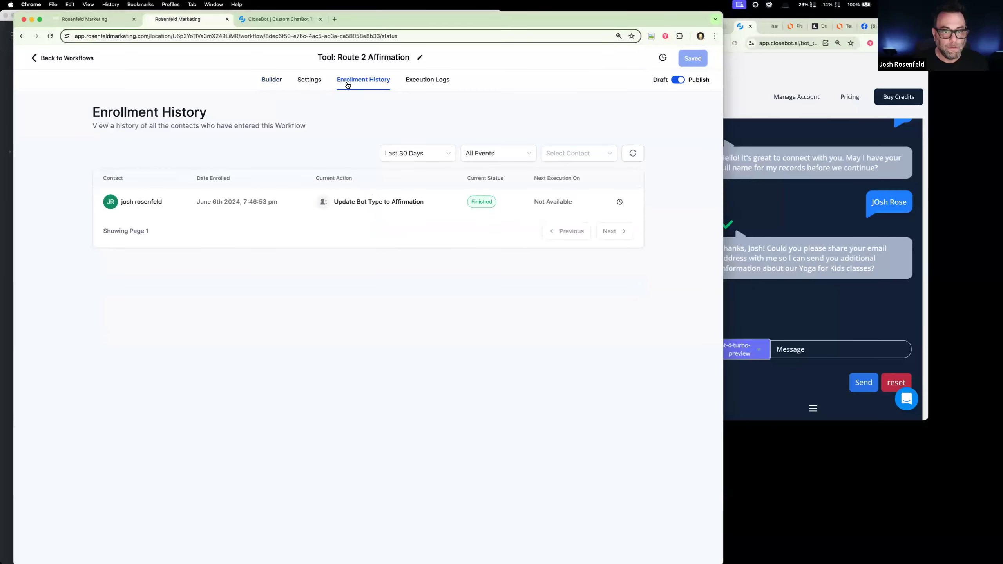
pyautogui.click(435, 81)
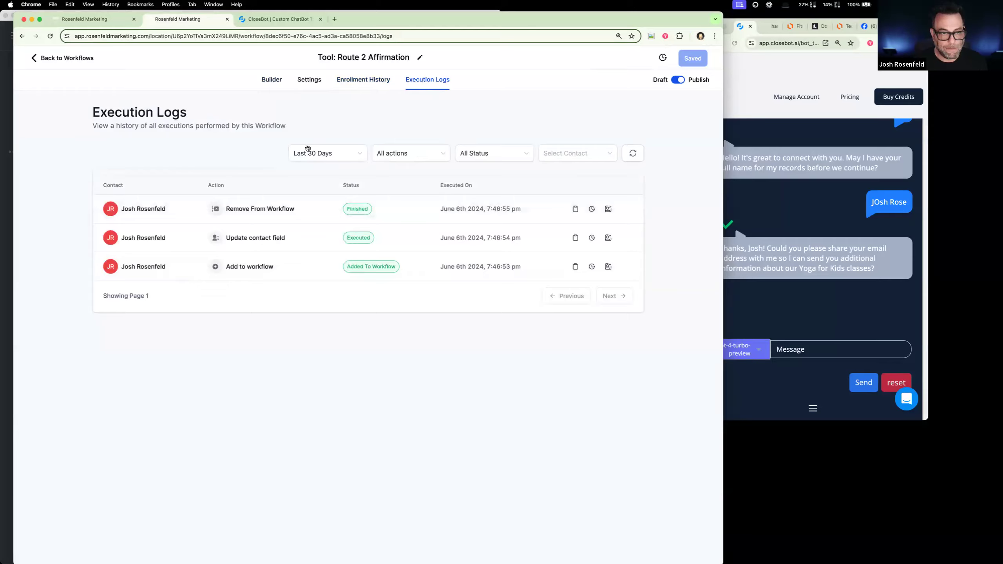
pyautogui.click(272, 80)
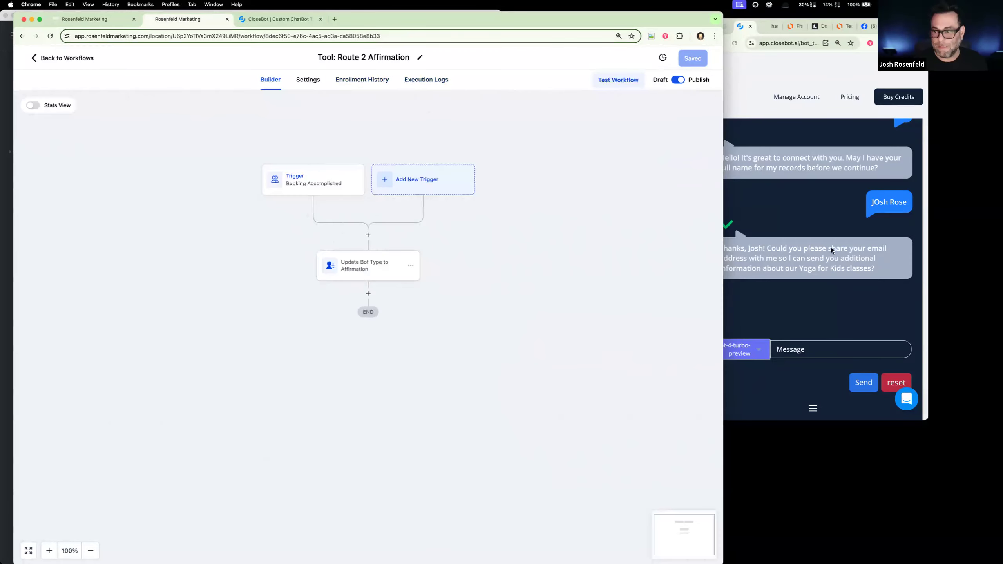
# - Switch to the AmpMagnet Facebook page and send "hello" in its Messenger chat
pyautogui.click(794, 64)
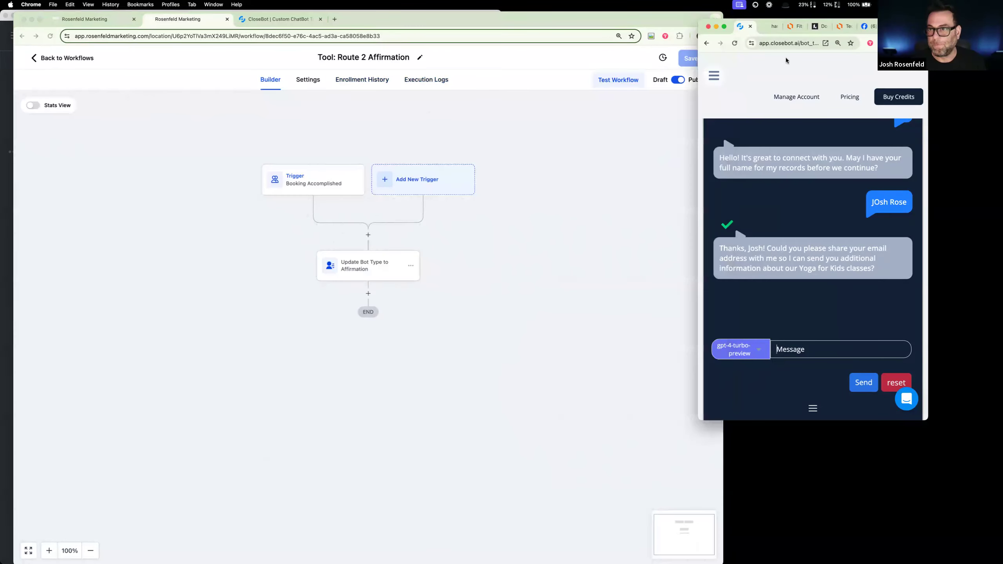
pyautogui.click(866, 26)
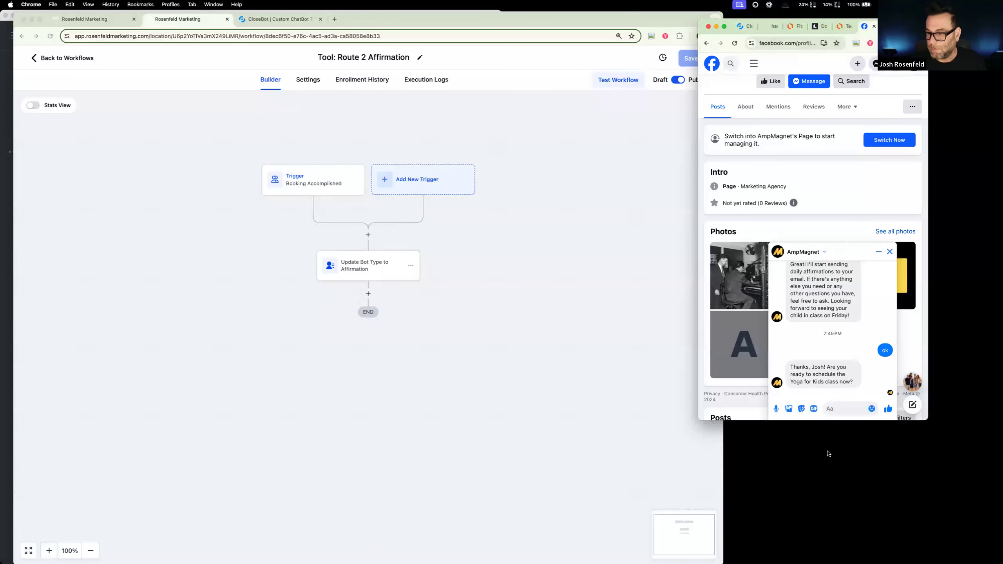
pyautogui.click(826, 409)
pyautogui.write('hell')
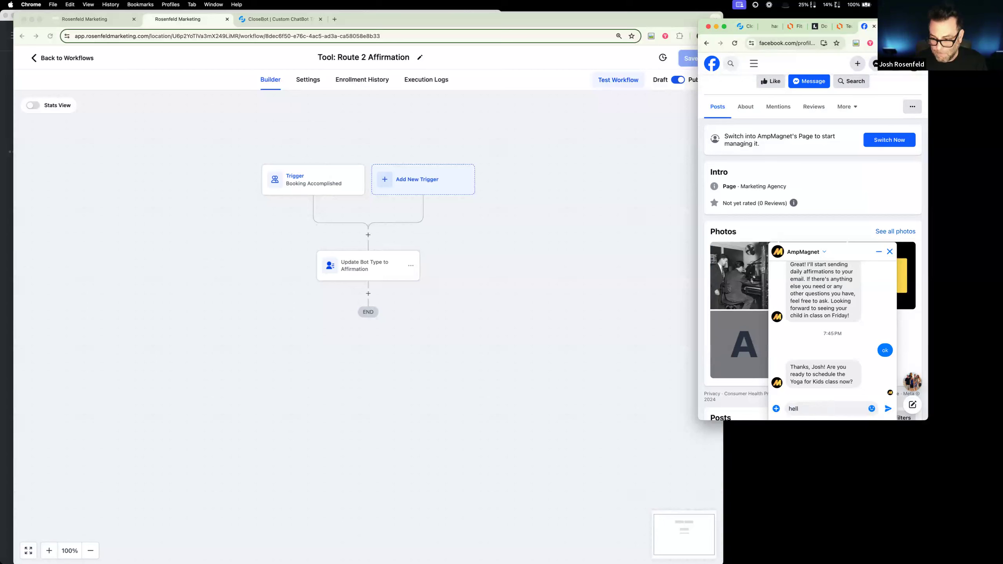
pyautogui.write('o')
pyautogui.press('Return')
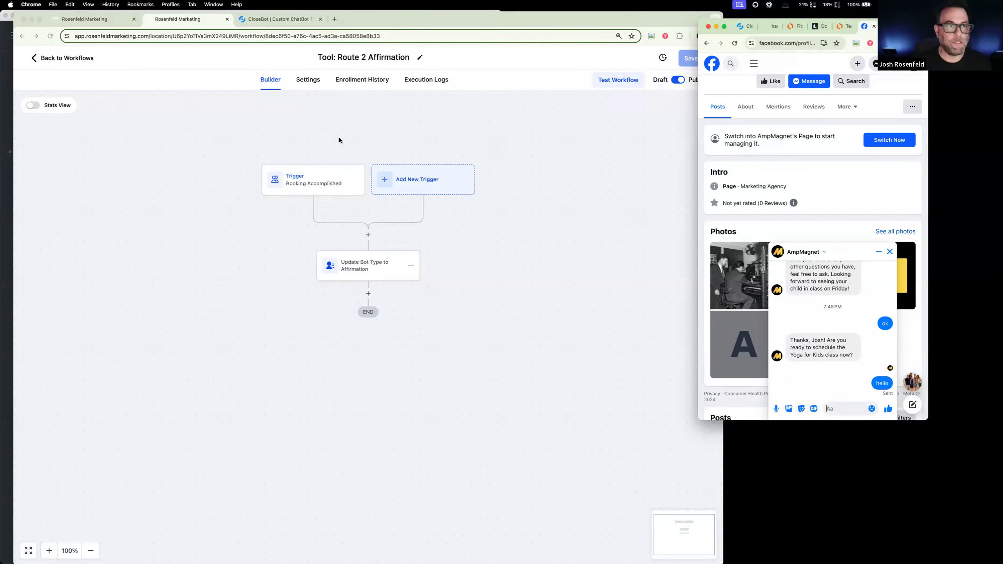
# - Return to the CloseBot settings and switch from the Reception bot to "Harmony Hatha: Affirmations"
pyautogui.click(279, 19)
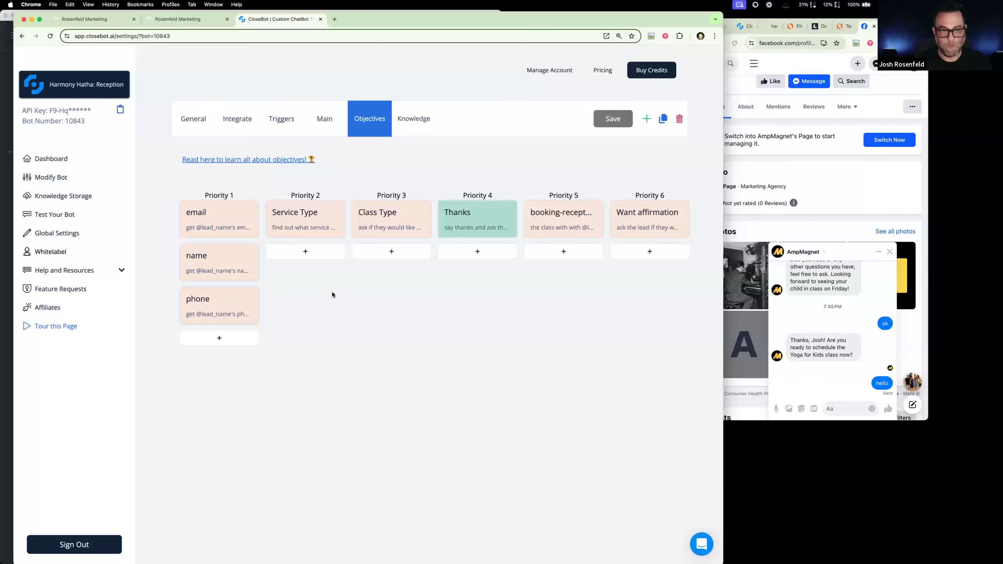
pyautogui.click(120, 86)
pyautogui.click(91, 307)
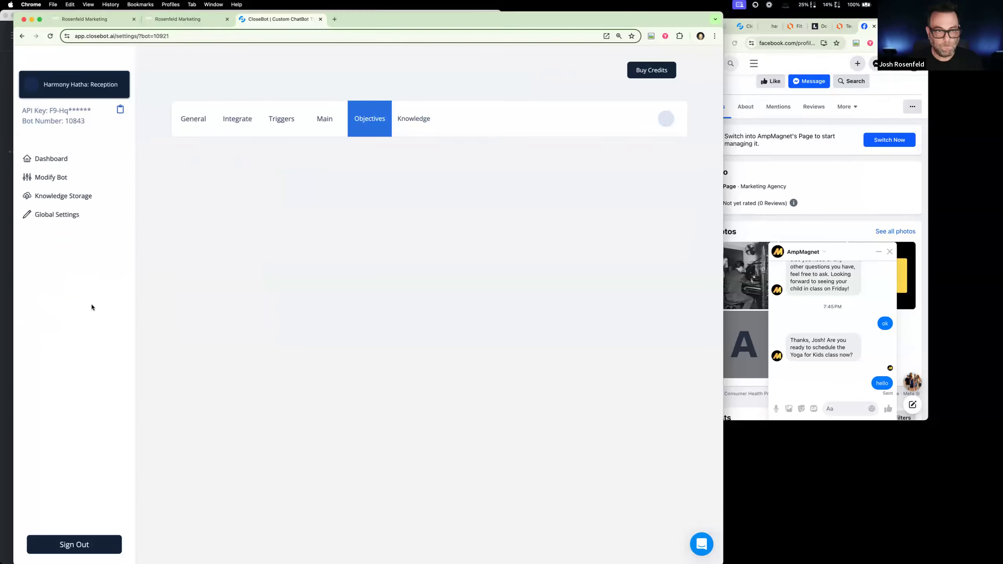
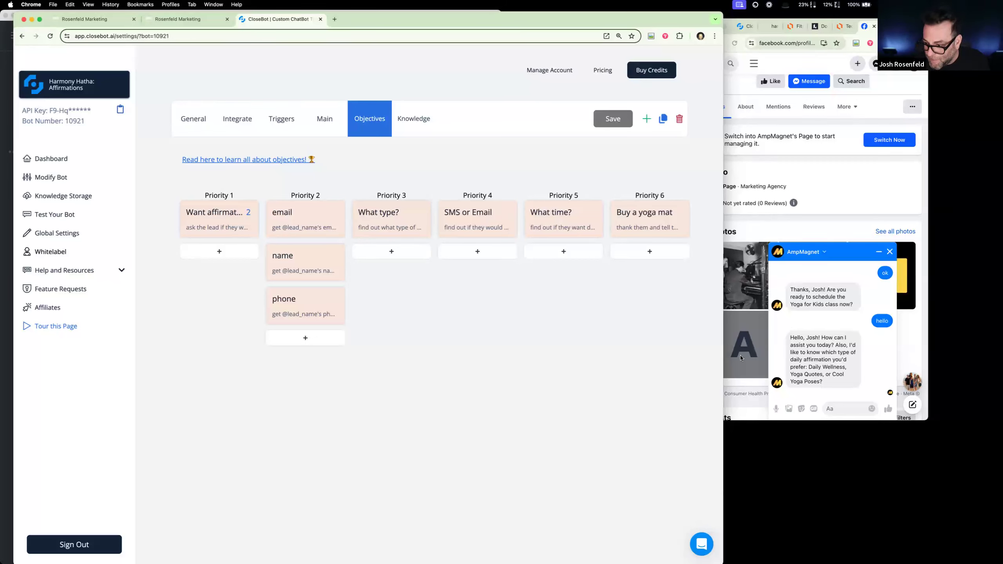
# - Reply "Yoga Quotes" to the affirmation type question in the AmpMagnet Messenger chat
pyautogui.click(846, 411)
pyautogui.write('Ypfa')
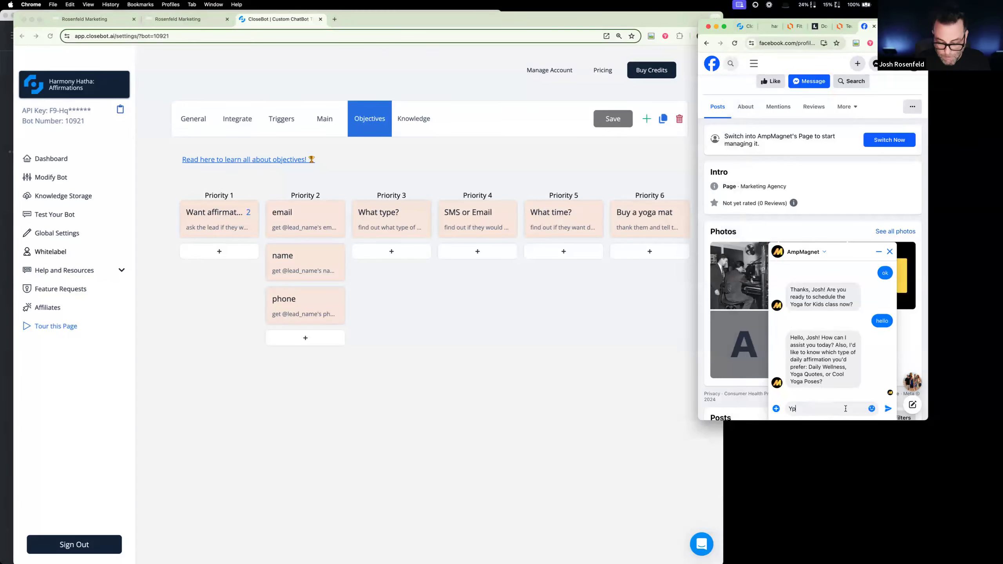
pyautogui.press('BackSpace')
pyautogui.press('BackSpace')
pyautogui.write('oga Quati')
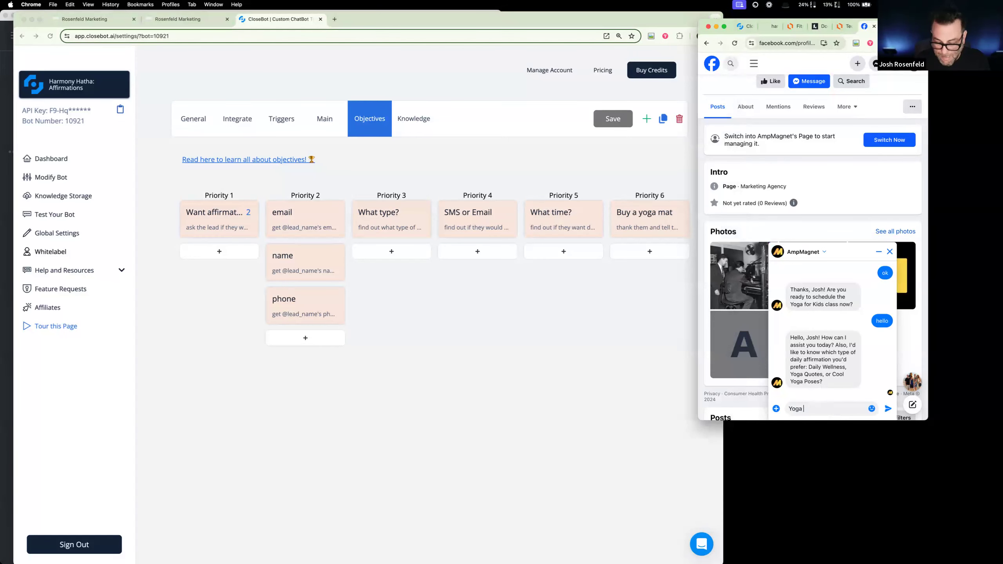
pyautogui.press('BackSpace')
pyautogui.press('BackSpace')
pyautogui.press('BackSpace')
pyautogui.write('otes')
pyautogui.press('Return')
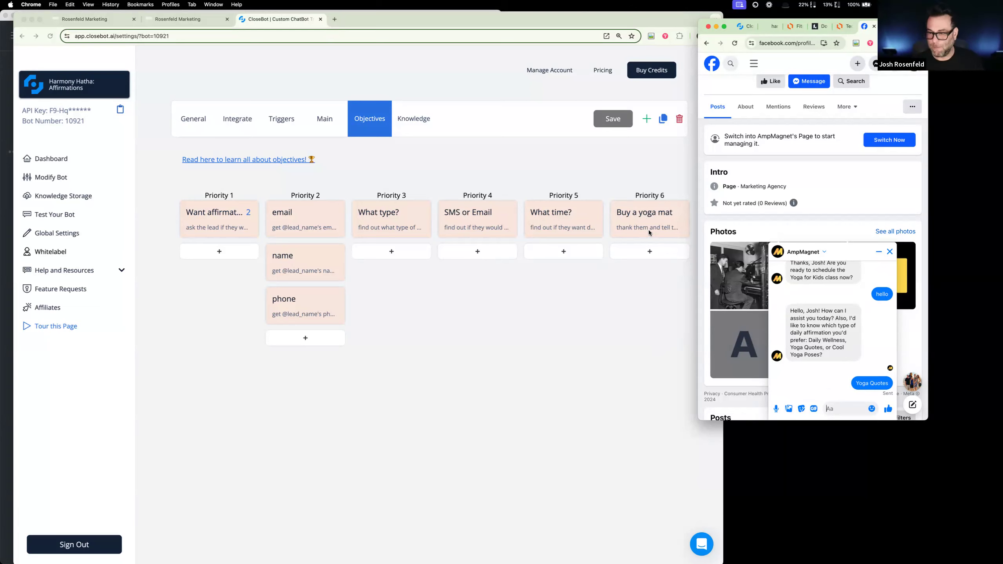
# - Return to the workflow list and duplicate "Tool: Route 2 Affirmation" under the name "Tool: Route 2 Buy a Mat"
pyautogui.click(68, 16)
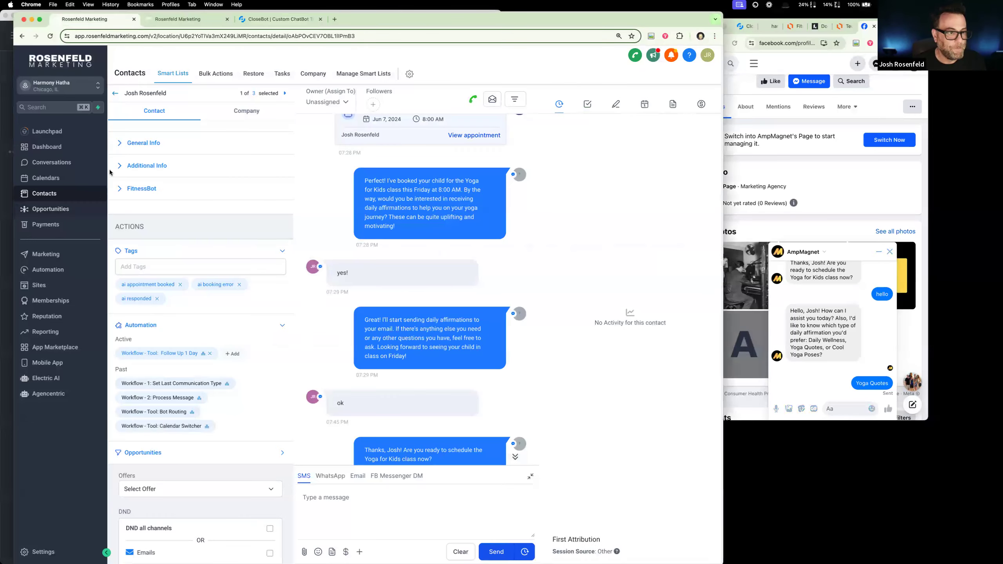
pyautogui.click(189, 12)
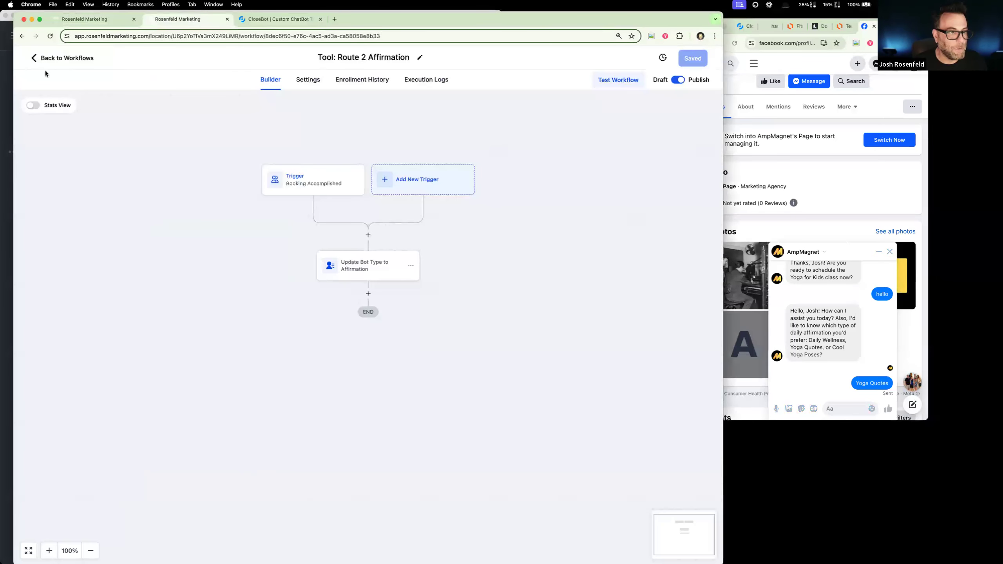
pyautogui.click(38, 59)
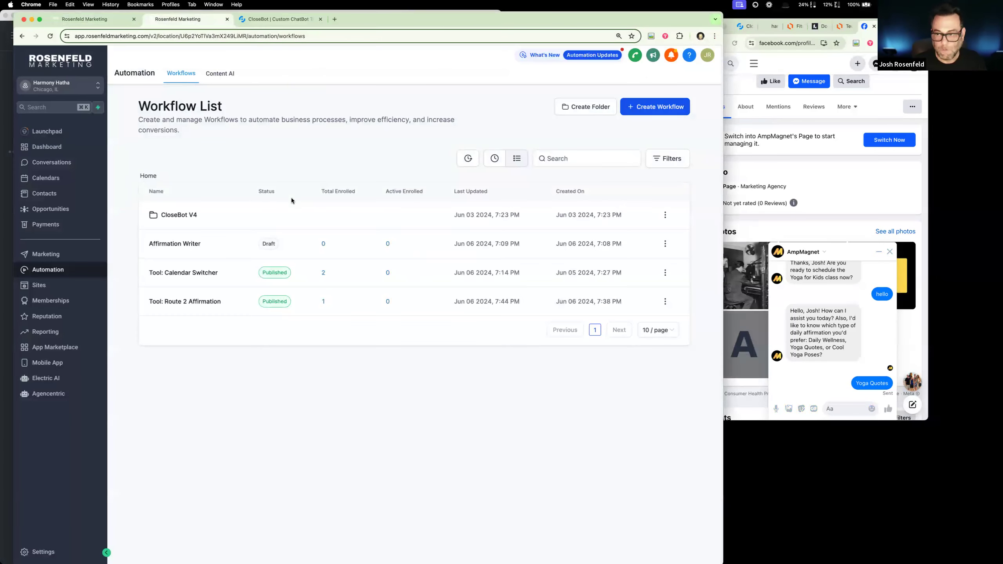
pyautogui.click(665, 301)
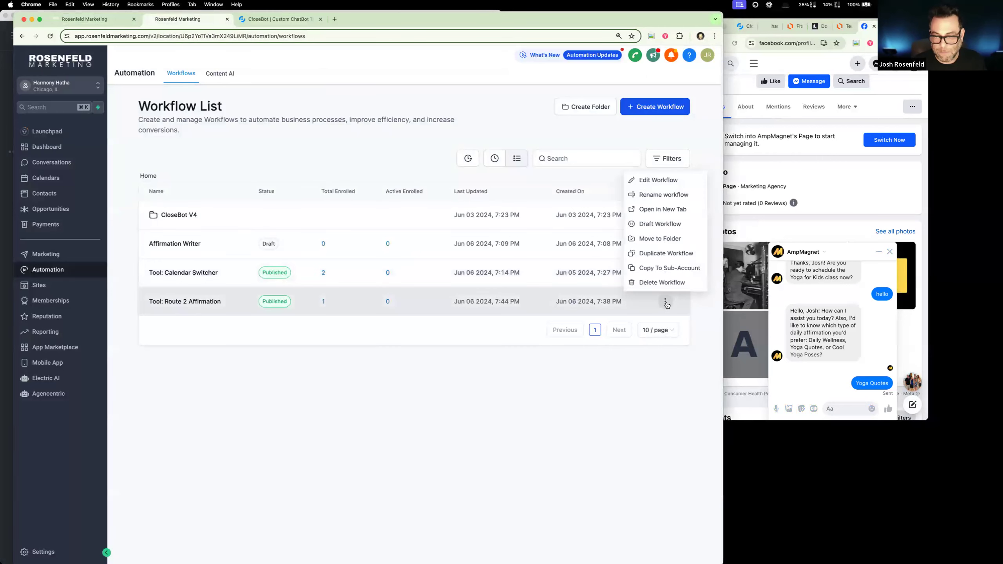
pyautogui.click(659, 253)
pyautogui.moveTo(336, 335); pyautogui.dragTo(311, 335)
pyautogui.press('BackSpace')
pyautogui.doubleClick(373, 336)
pyautogui.write('Buy a Mat')
pyautogui.click(507, 374)
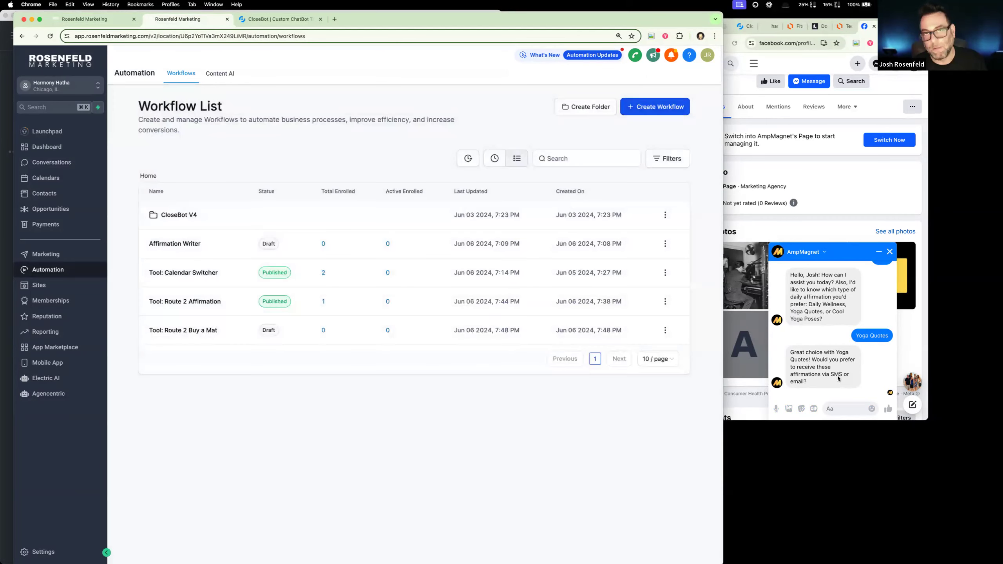
# - Bring up the Affirmations bot's objectives and answer the SMS-or-email question in the AmpMagnet chat with "Email"
pyautogui.click(831, 409)
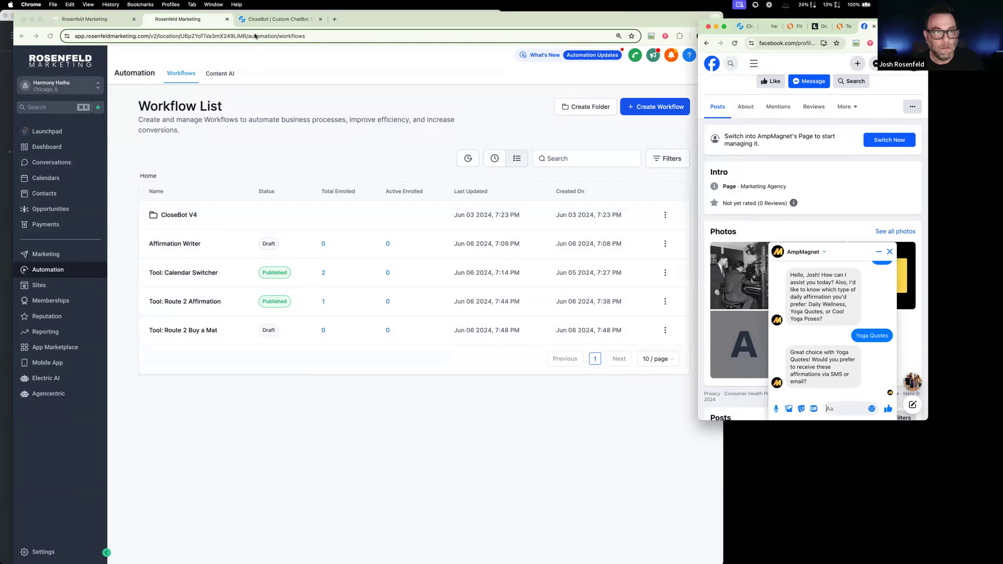
pyautogui.click(279, 20)
pyautogui.click(847, 410)
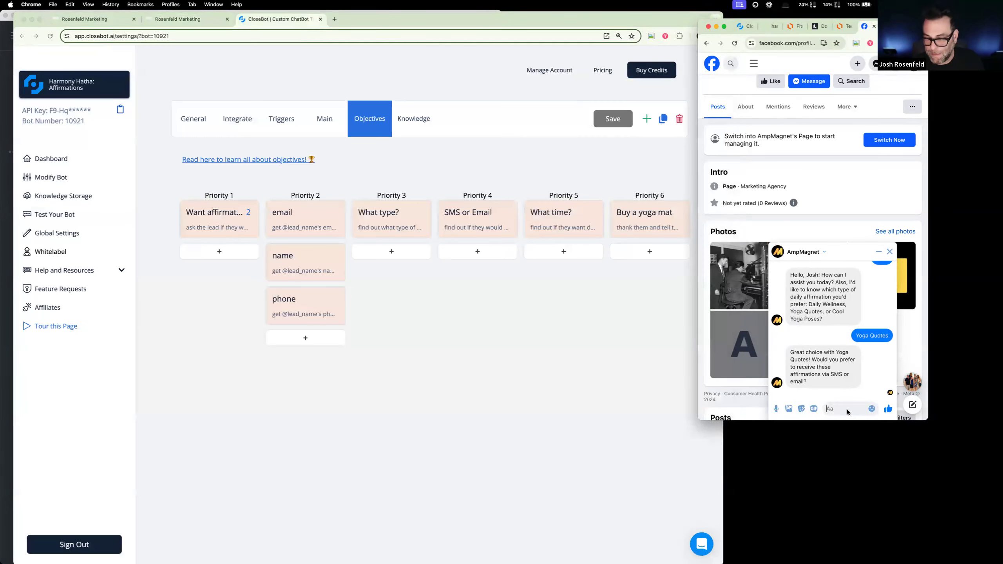
pyautogui.write('SMS')
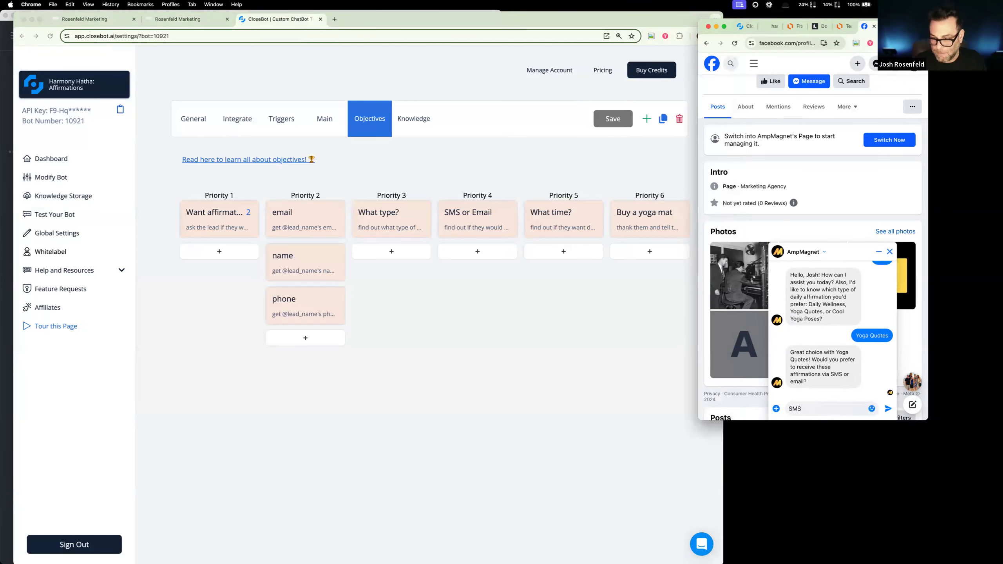
pyautogui.press('BackSpace')
pyautogui.press('BackSpace')
pyautogui.write('EMAIL')
pyautogui.press('BackSpace')
pyautogui.press('BackSpace')
pyautogui.press('BackSpace')
pyautogui.press('BackSpace')
pyautogui.write('mail')
pyautogui.press('BackSpace')
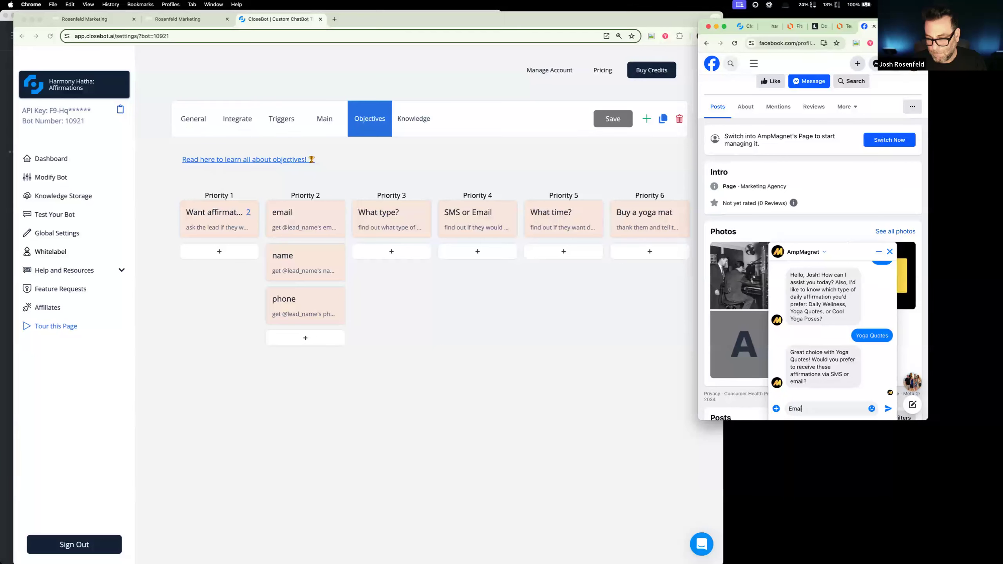
pyautogui.write('l')
pyautogui.press('Return')
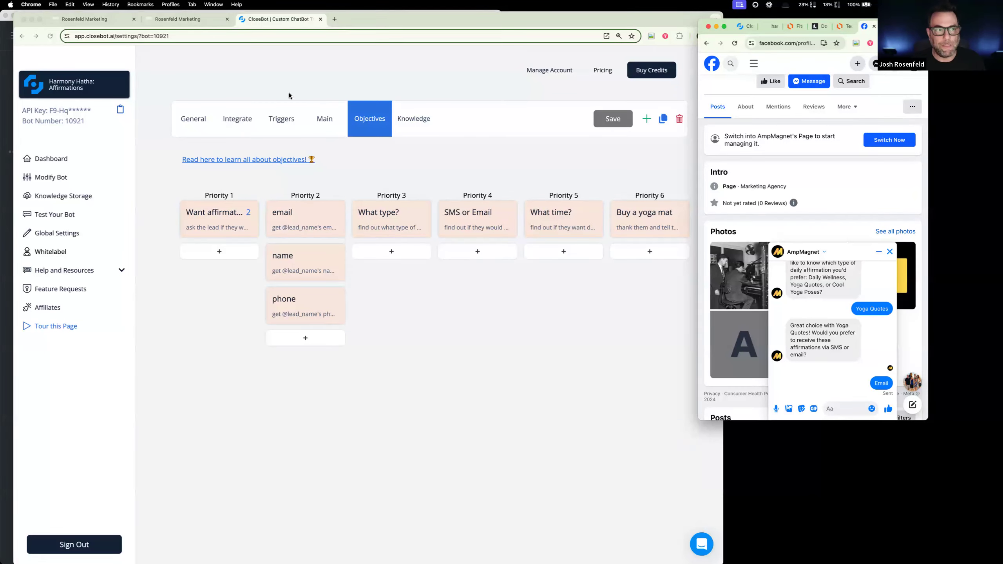
# - Open the "Tool: Route 2 Buy a Mat" workflow and rename its trigger "Affirmation Type Accomplished"
pyautogui.click(187, 20)
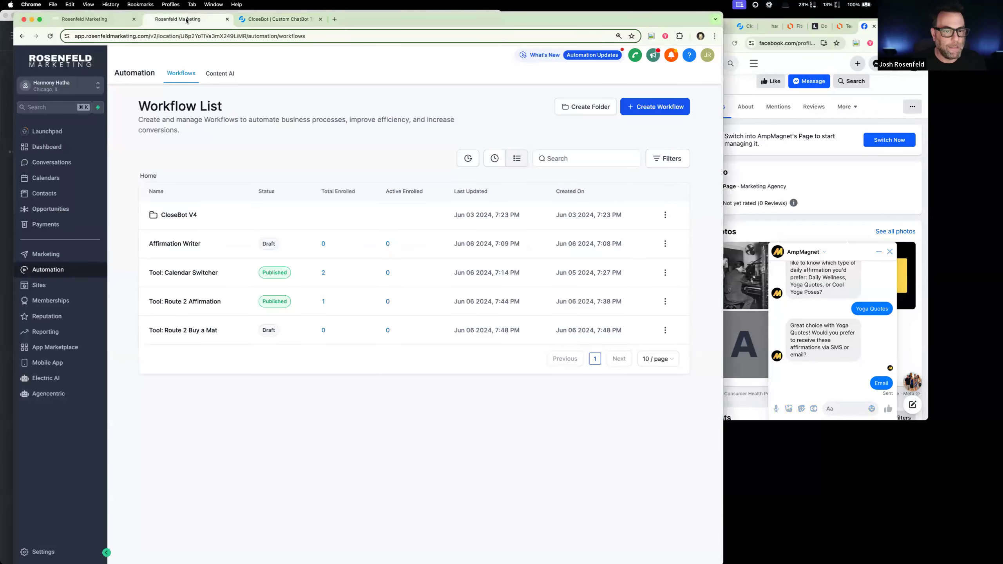
pyautogui.click(203, 330)
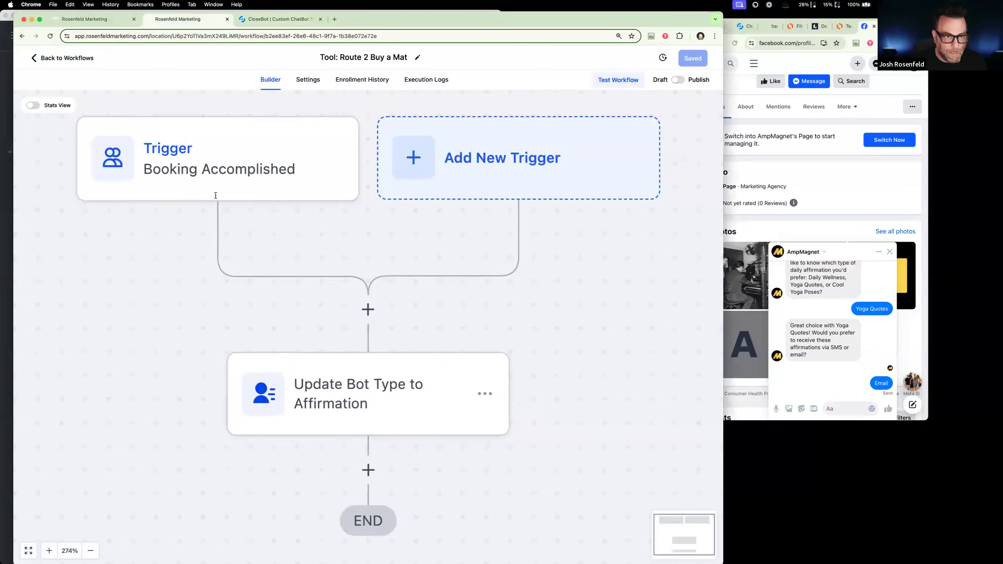
pyautogui.click(313, 183)
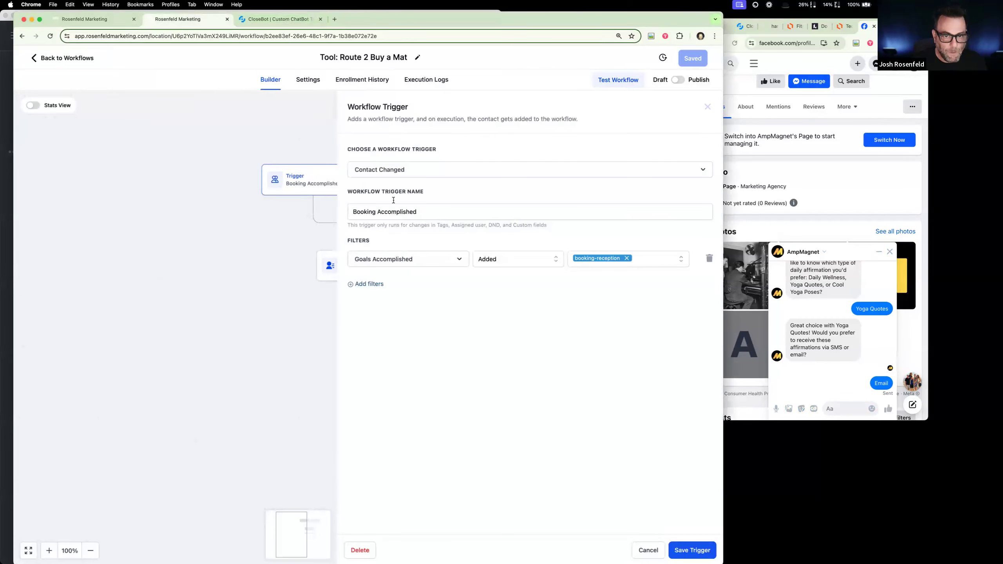
pyautogui.doubleClick(360, 212)
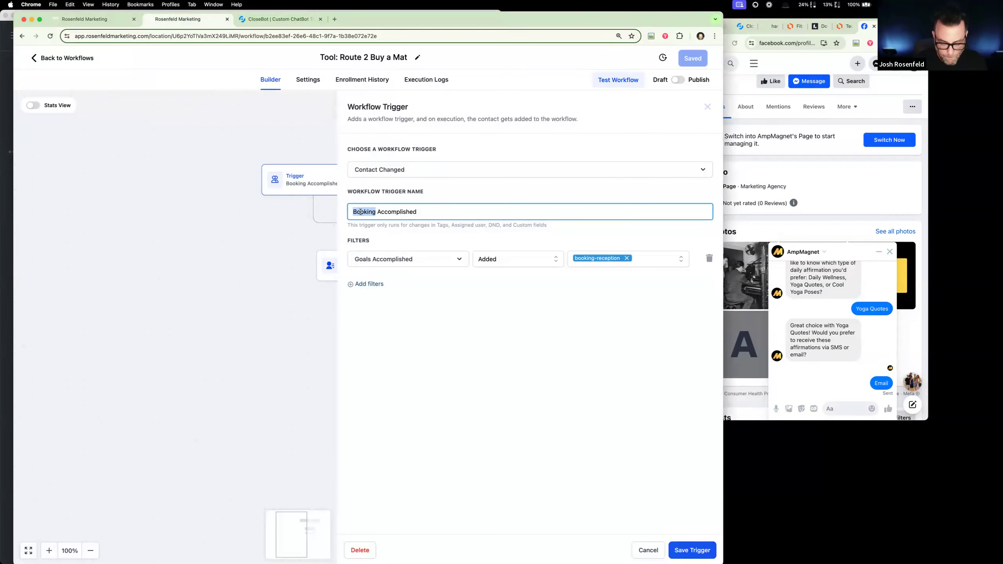
pyautogui.write('Aff')
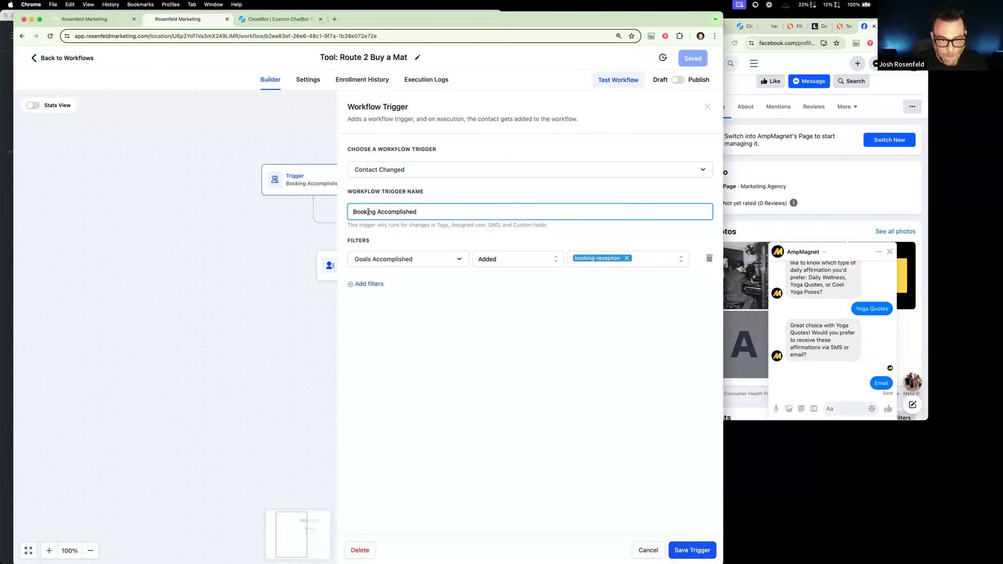
pyautogui.write('irmation TY')
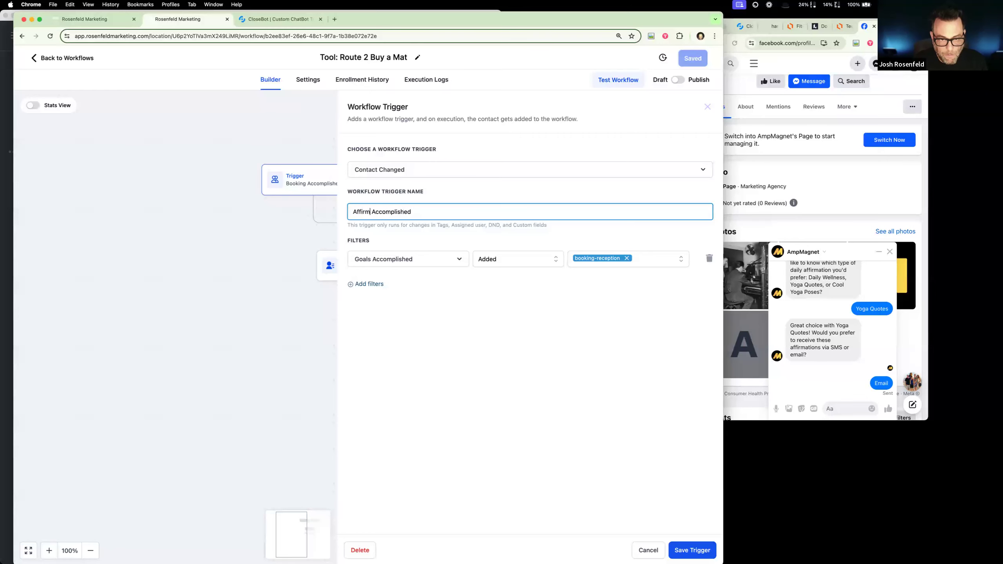
pyautogui.press('BackSpace')
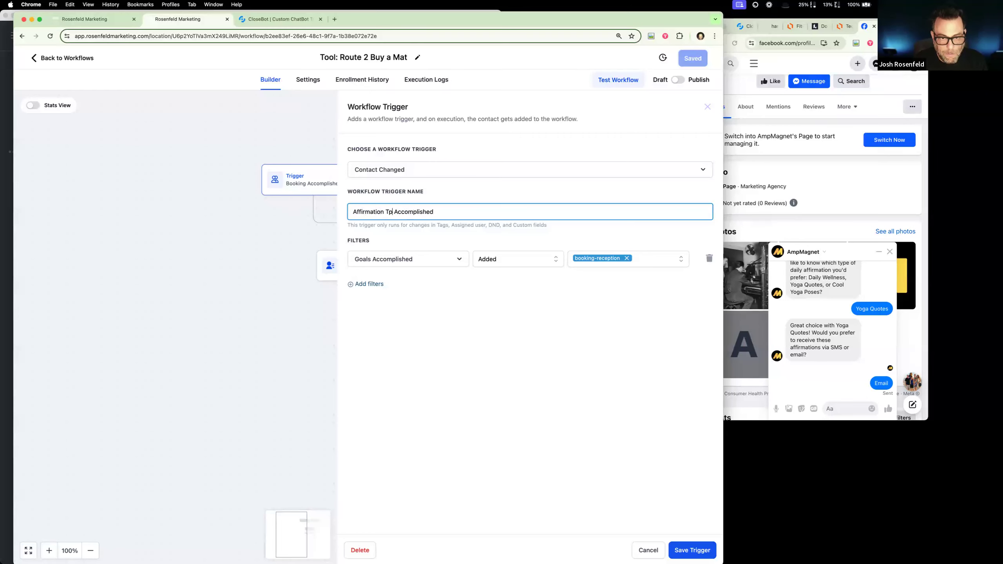
pyautogui.write('ype')
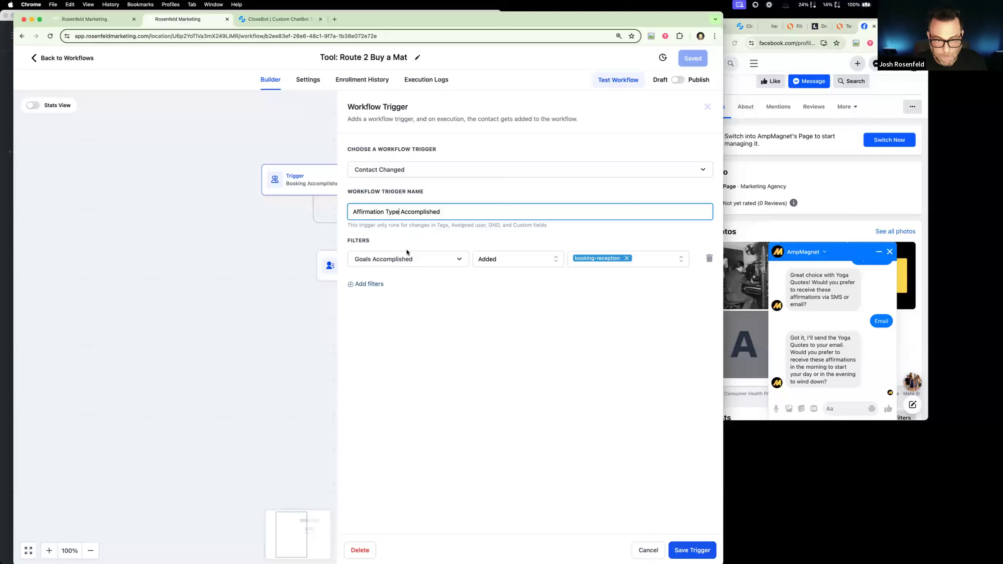
# - Replace booking-reception with "What type?" in the trigger's Goals Accomplished filter and save the trigger
pyautogui.click(626, 258)
pyautogui.click(622, 261)
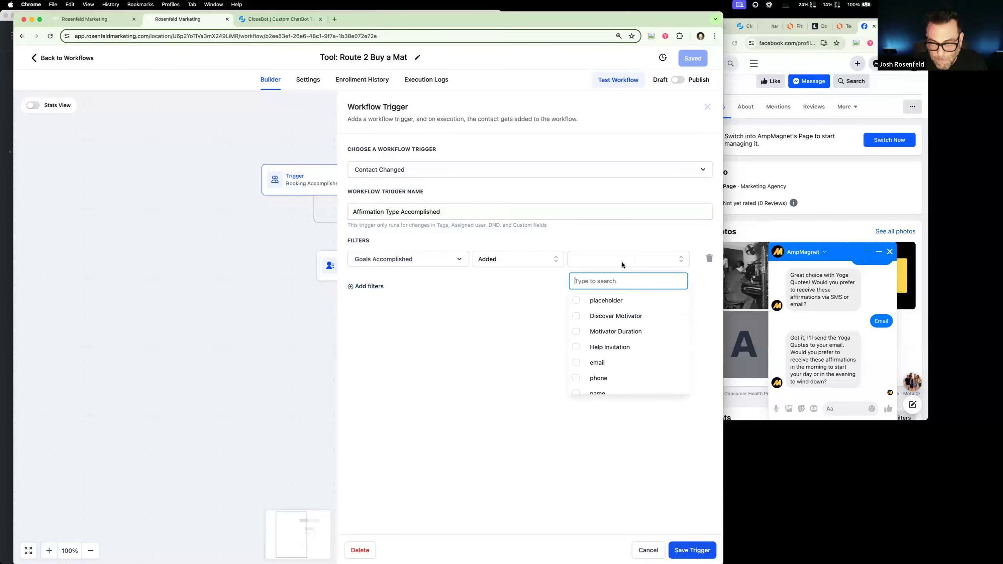
pyautogui.scroll(-2, 631, 345)
pyautogui.scroll(-4, 631, 346)
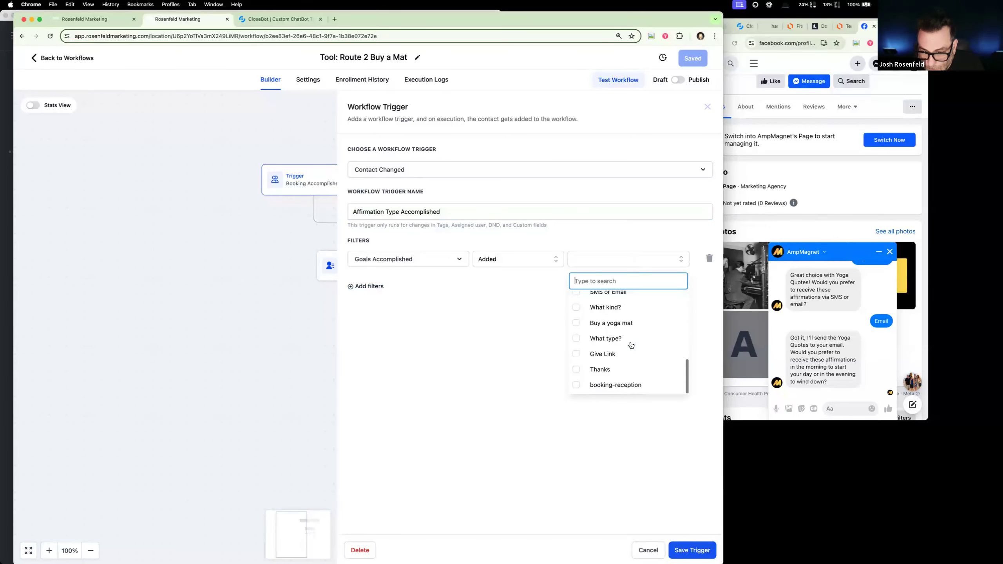
pyautogui.click(588, 342)
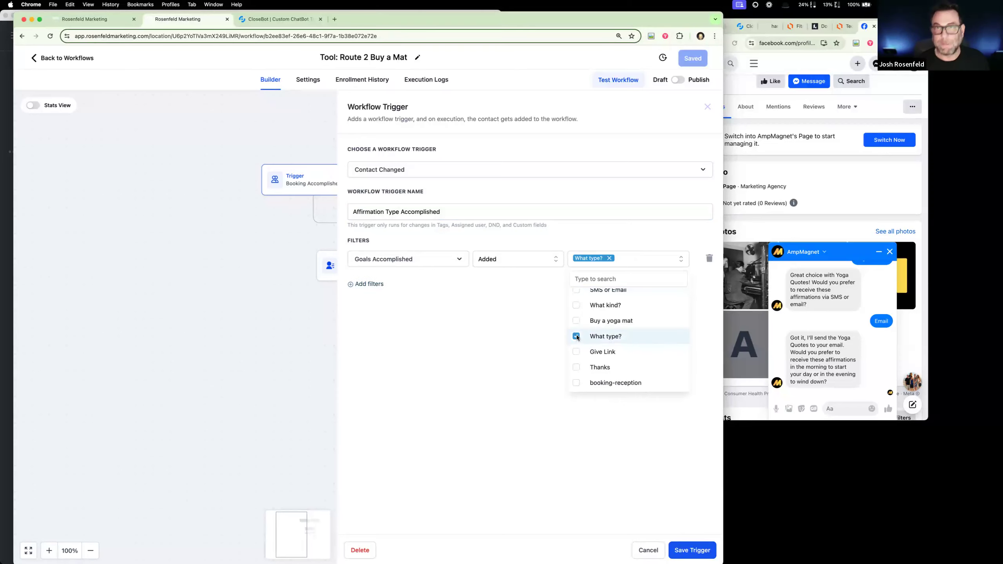
pyautogui.click(697, 555)
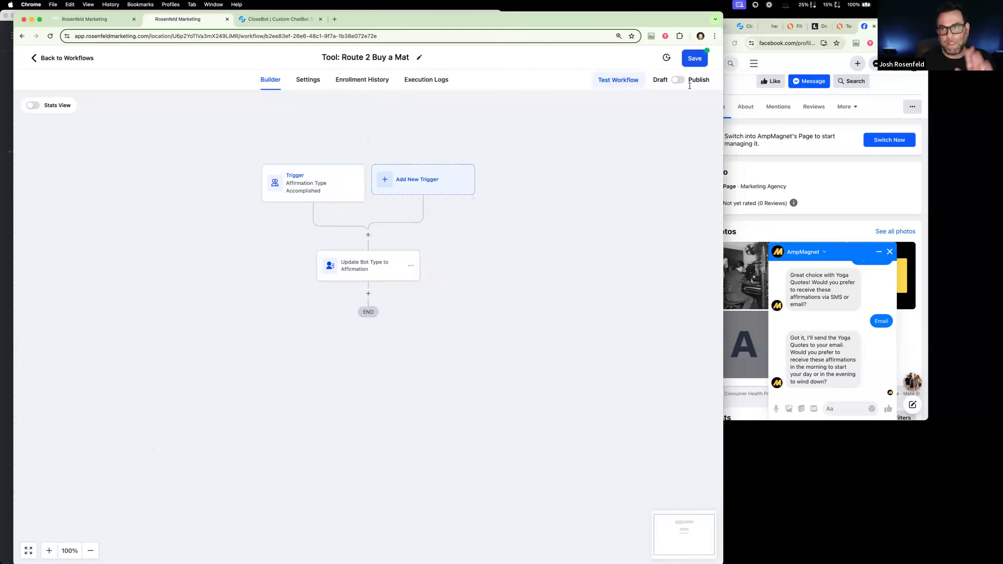
# - Publish the workflow and set Bot Type to "Buy a Mat" in its contact field update action, saving the action
pyautogui.click(679, 81)
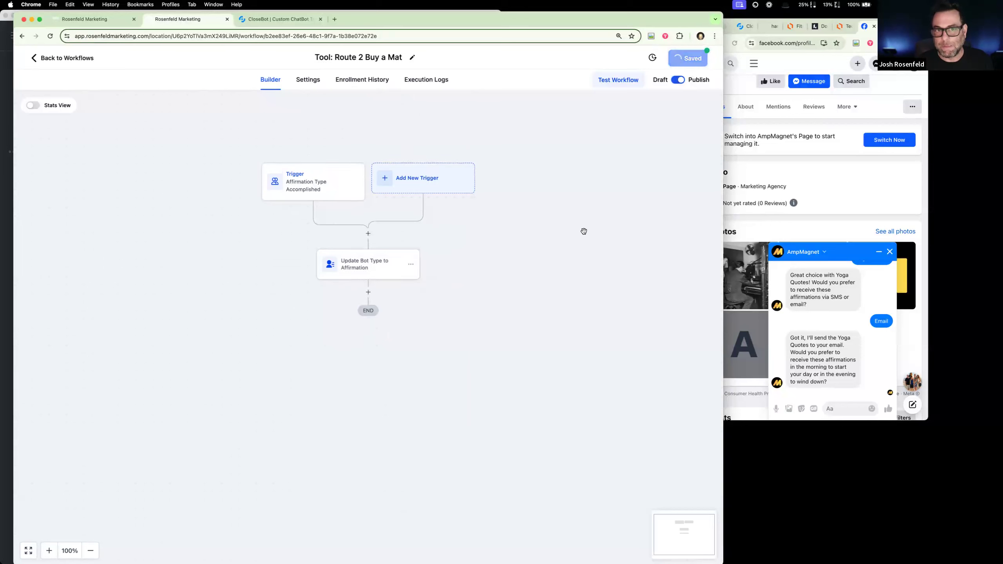
pyautogui.click(383, 259)
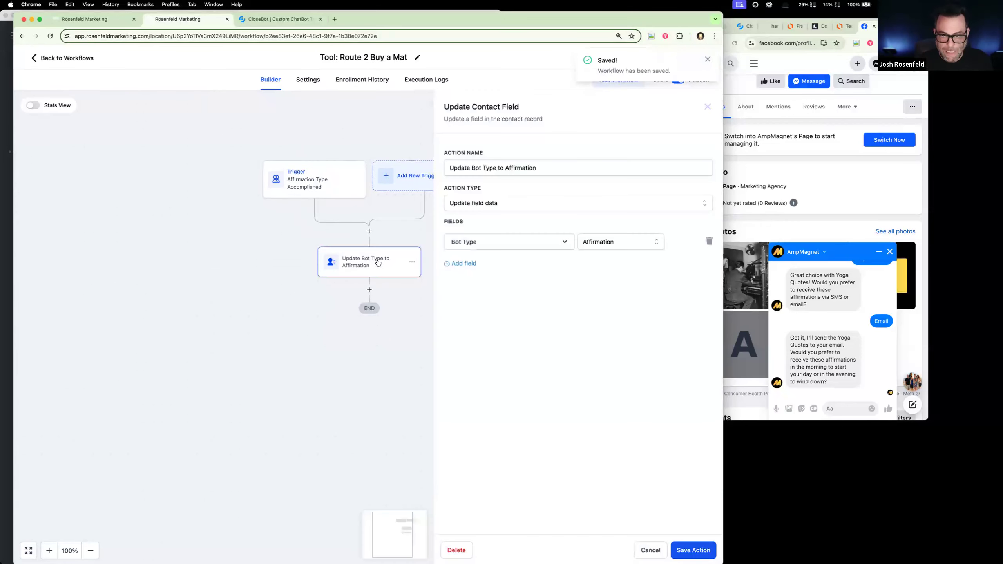
pyautogui.click(611, 245)
pyautogui.click(609, 312)
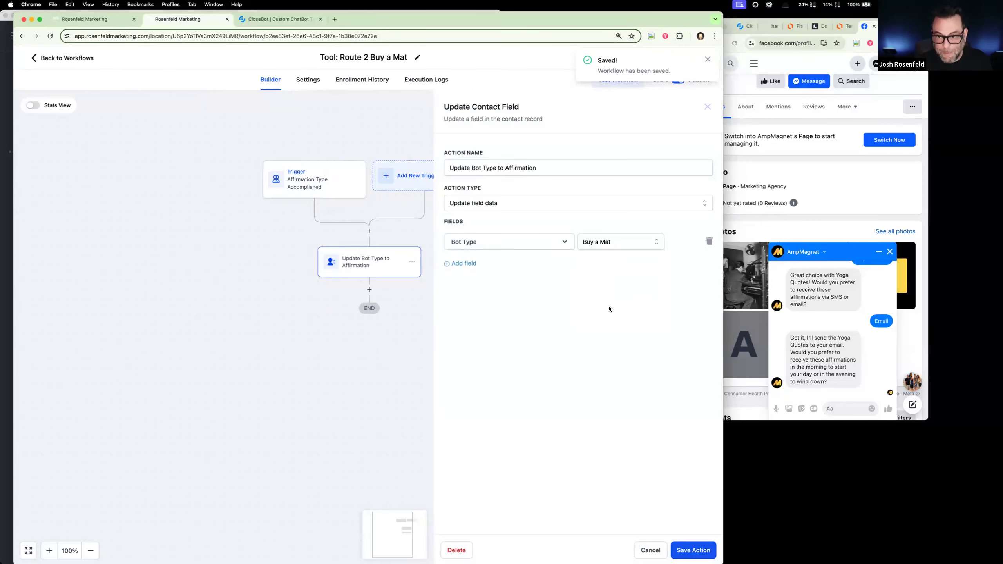
pyautogui.click(693, 549)
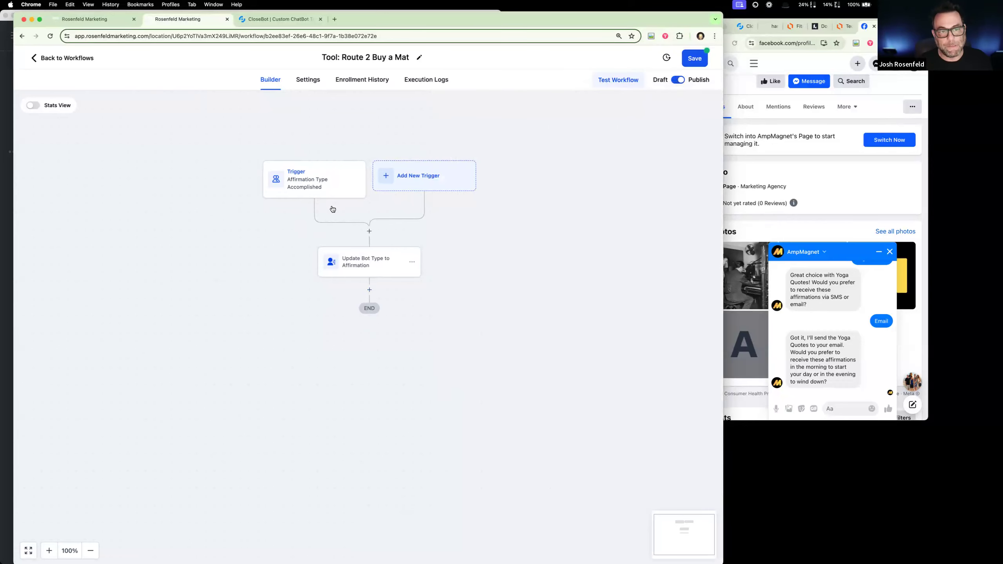
# - Check the Affirmations bot's "What time?" objective in CloseBot and the Buy a Mat workflow's contact field update action
pyautogui.click(288, 19)
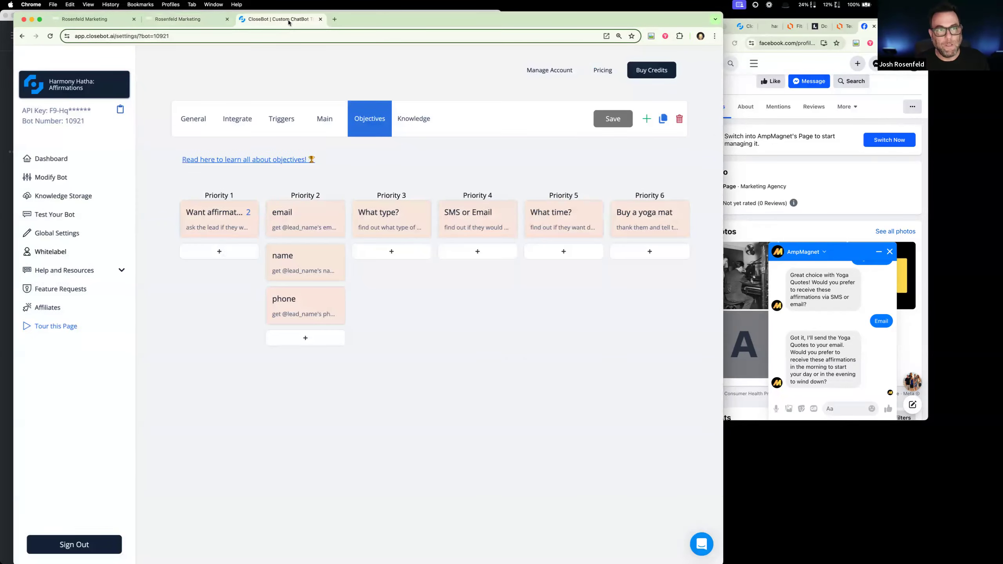
pyautogui.click(555, 218)
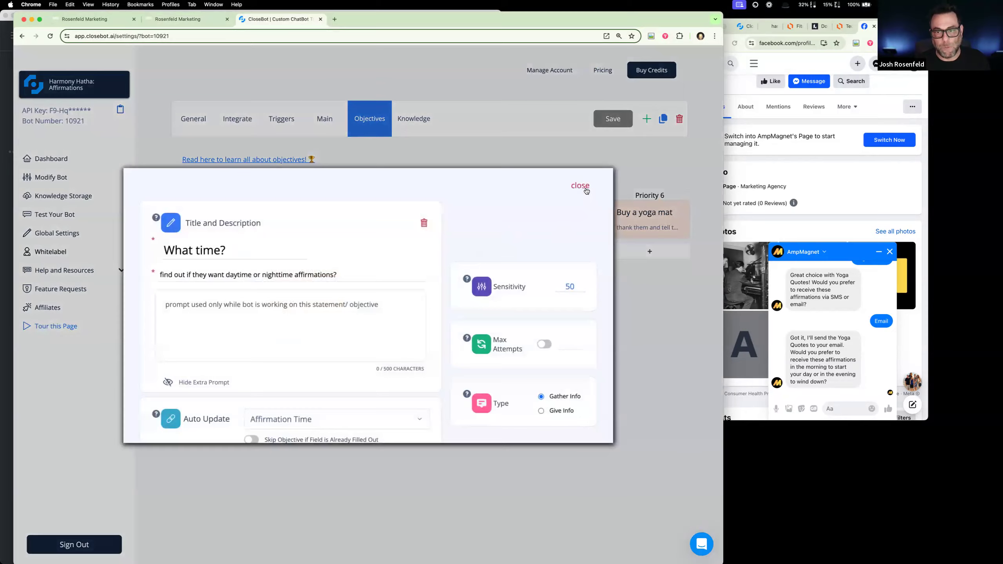
pyautogui.click(581, 186)
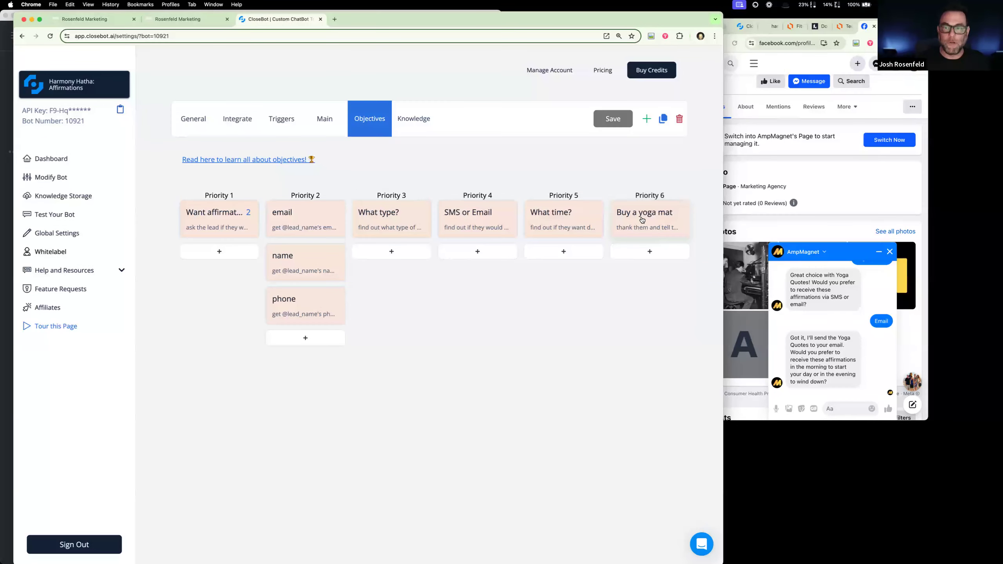
pyautogui.click(193, 24)
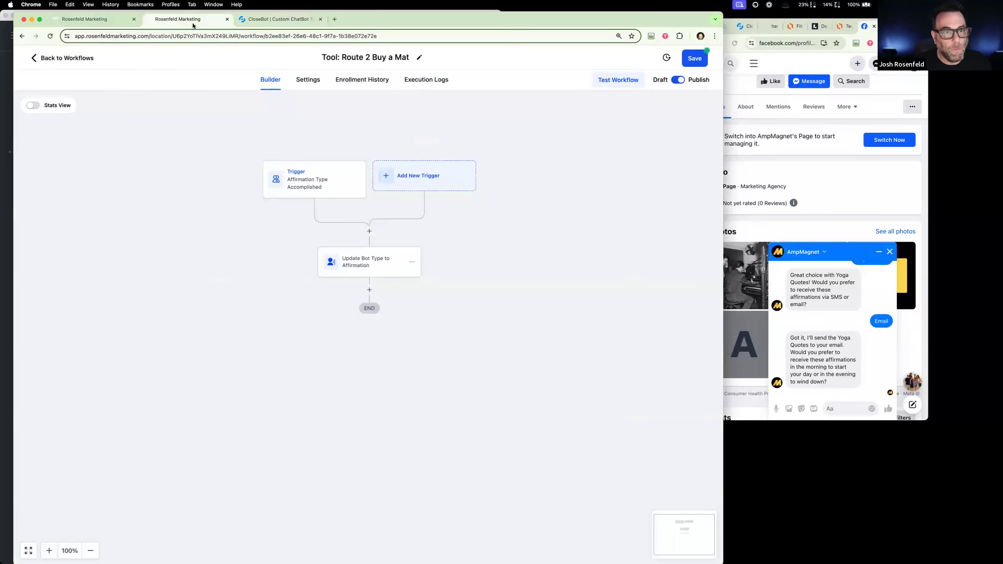
pyautogui.click(377, 271)
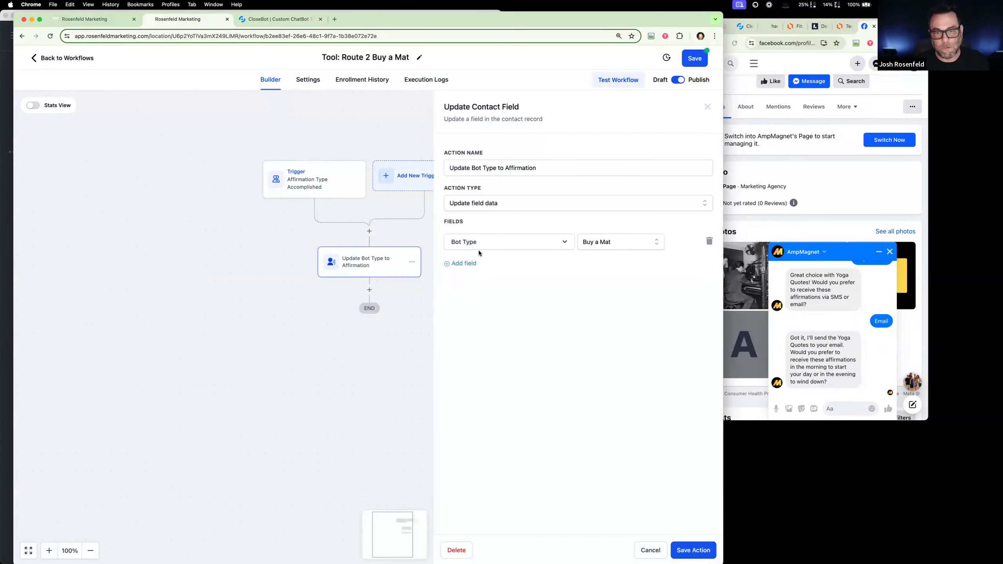
pyautogui.click(650, 546)
# - Glance at the test contact's record, then save the "Tool: Route 2 Buy a Mat" workflow
pyautogui.click(78, 24)
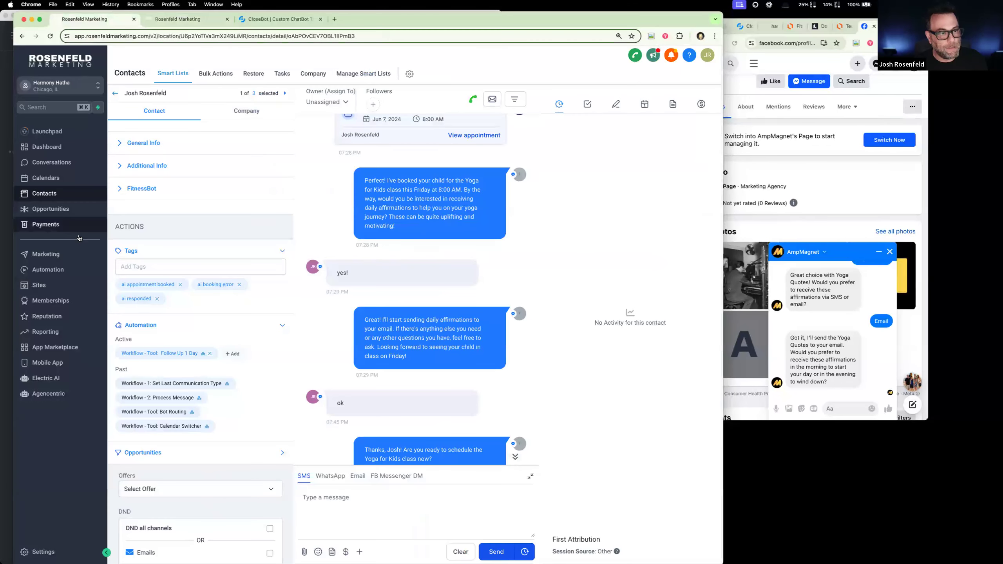
pyautogui.click(167, 24)
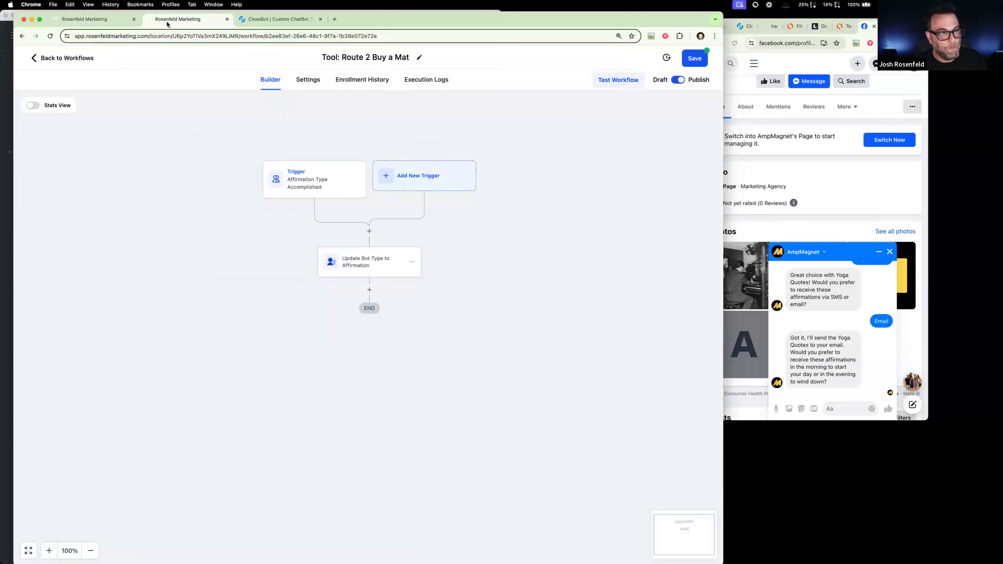
pyautogui.click(51, 59)
pyautogui.click(414, 334)
pyautogui.click(694, 58)
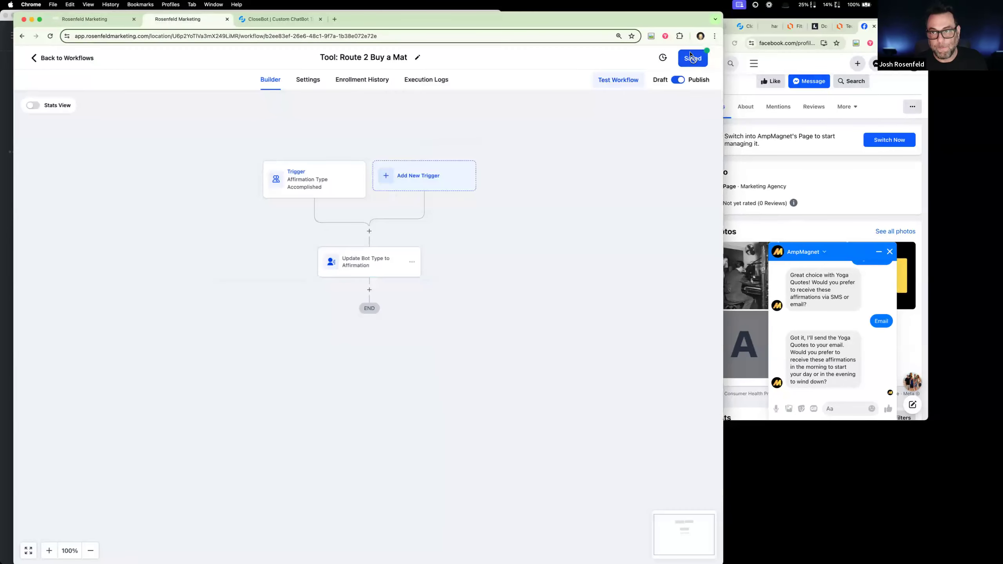
# - Review the Bot Router condition's branches in the "2: Process Message" workflow of the CloseBot V4 folder and return to the workflow list
pyautogui.click(62, 58)
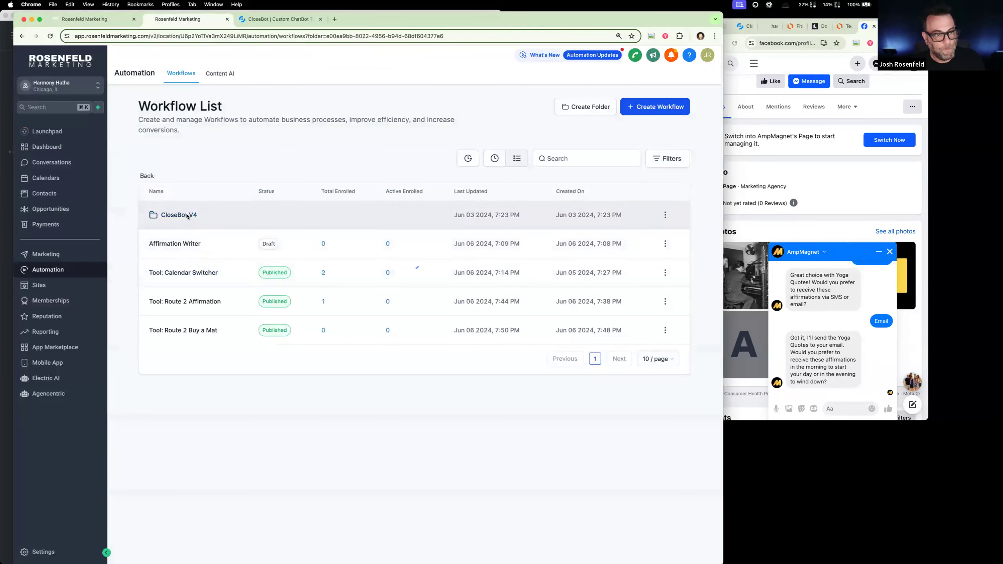
pyautogui.click(194, 256)
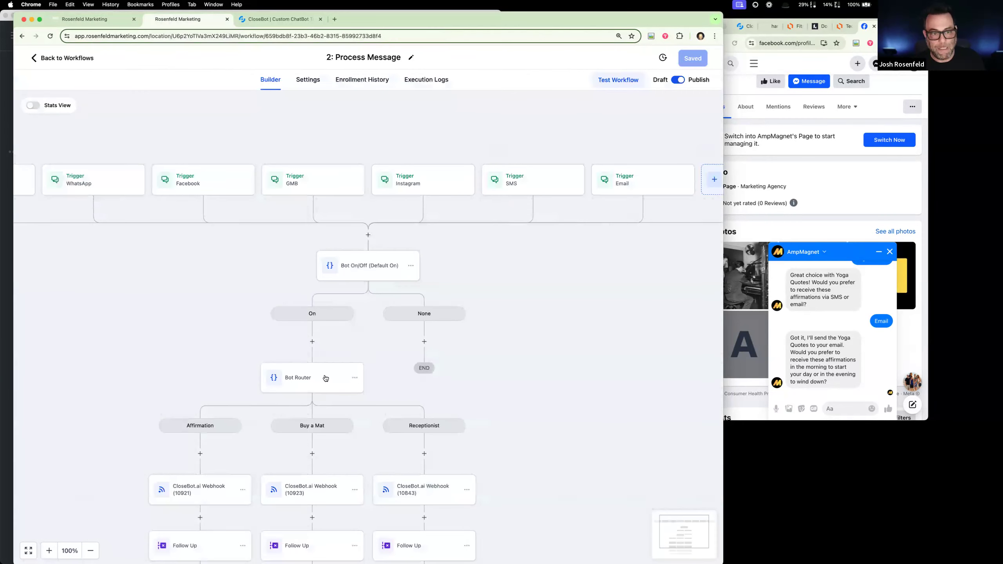
pyautogui.click(324, 377)
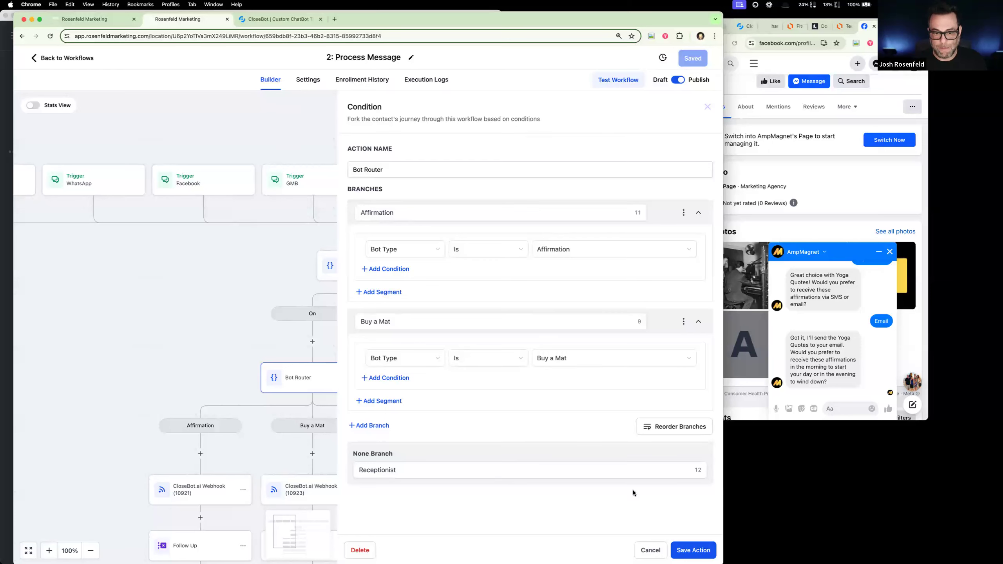
pyautogui.click(650, 550)
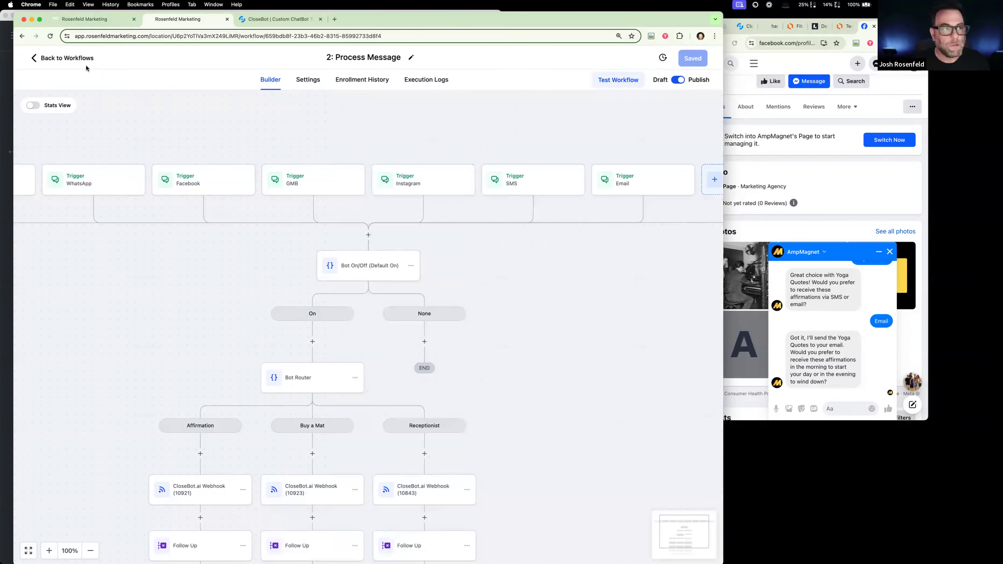
pyautogui.click(67, 58)
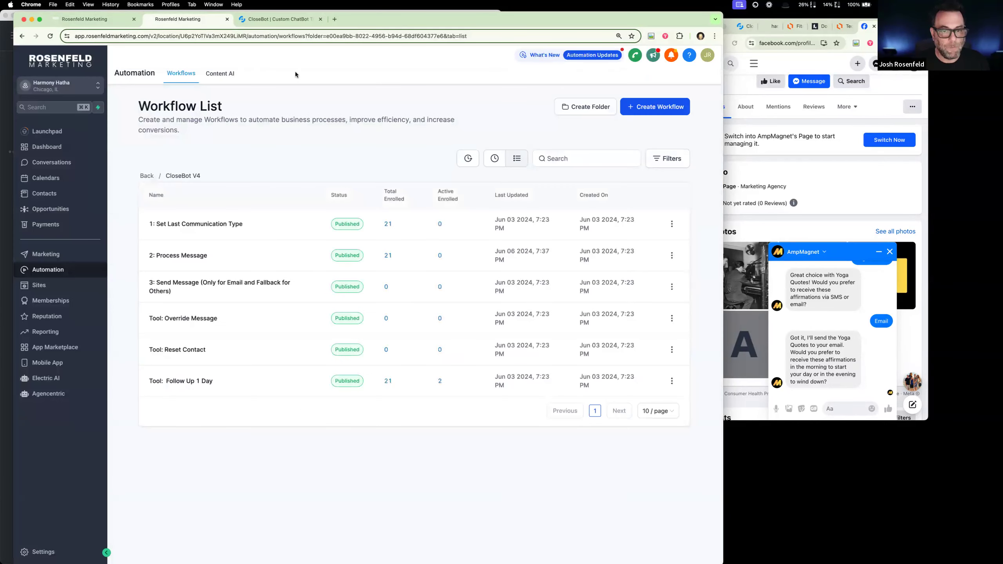
# - Check the Affirmations bot's objectives in CloseBot and reply "evening sounds great" in the AmpMagnet Messenger chat
pyautogui.click(275, 20)
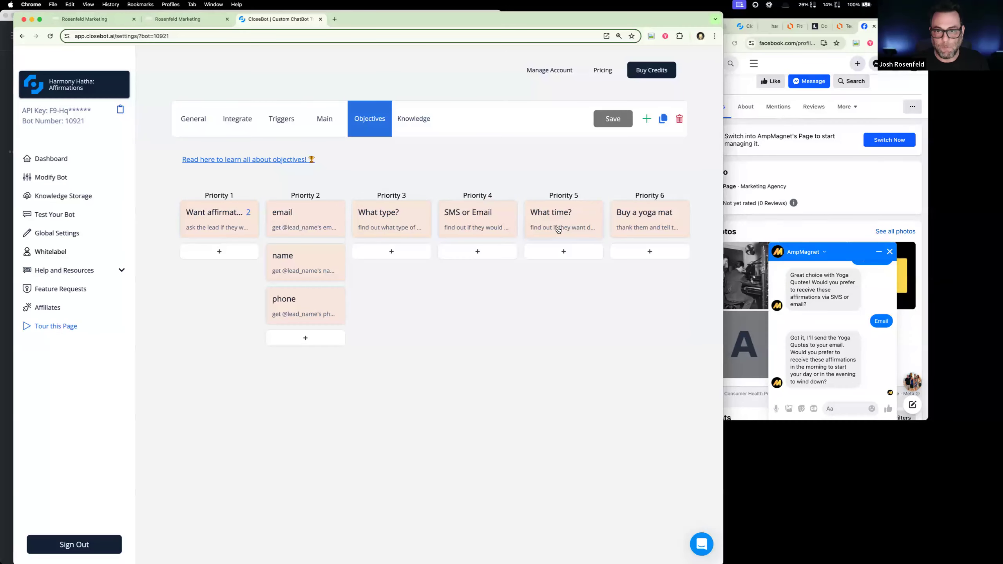
pyautogui.click(840, 409)
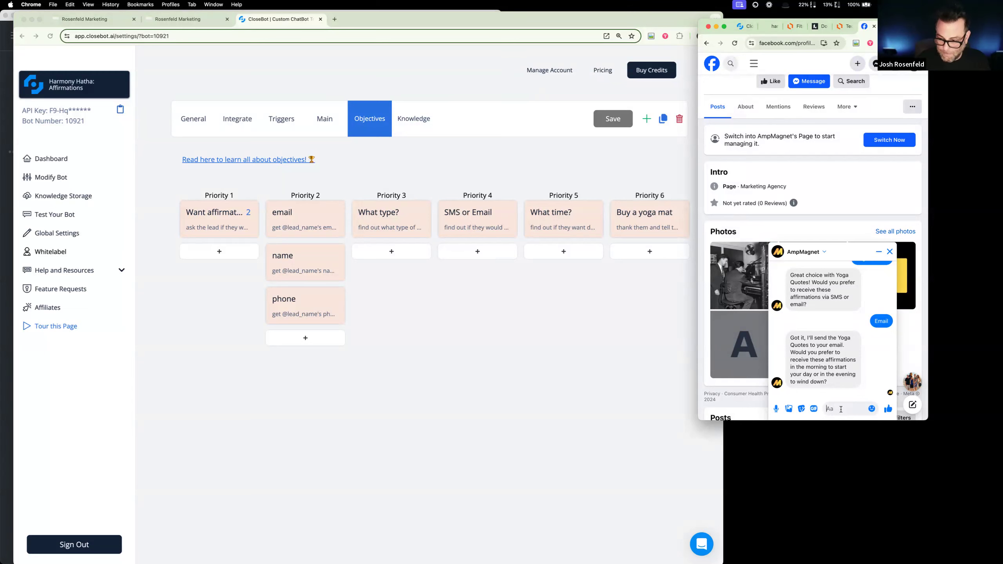
pyautogui.write('ev')
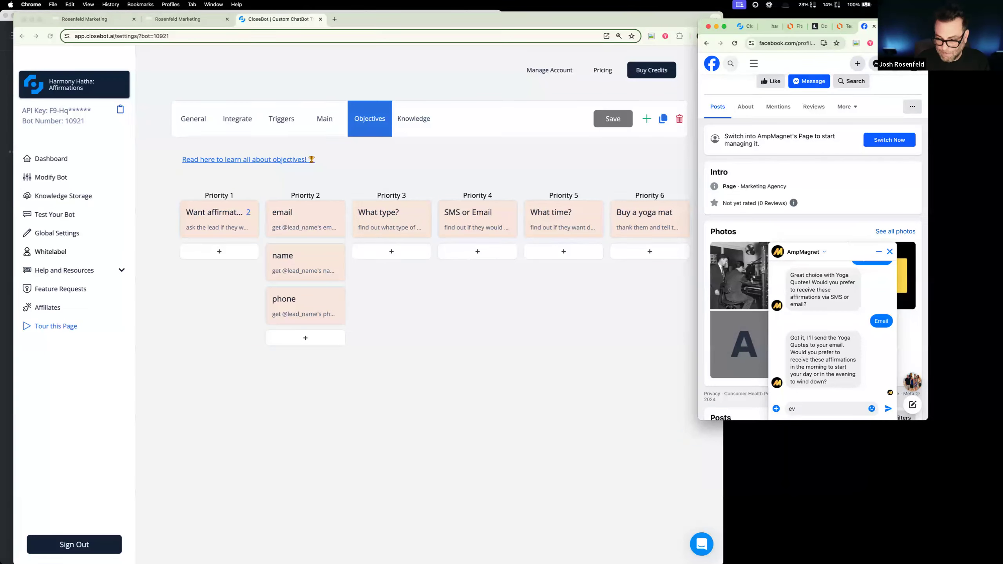
pyautogui.write('ening sounds great')
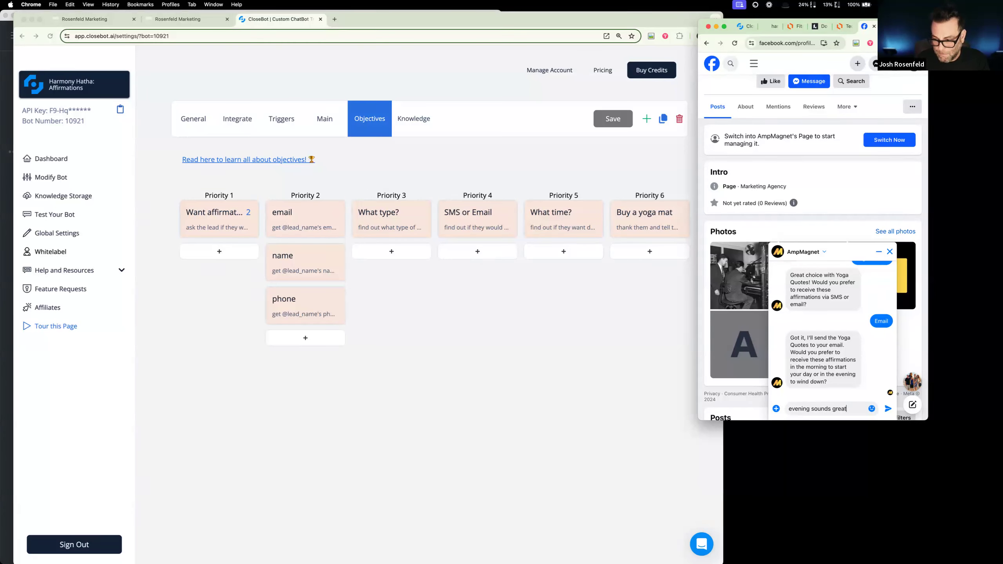
pyautogui.press('Return')
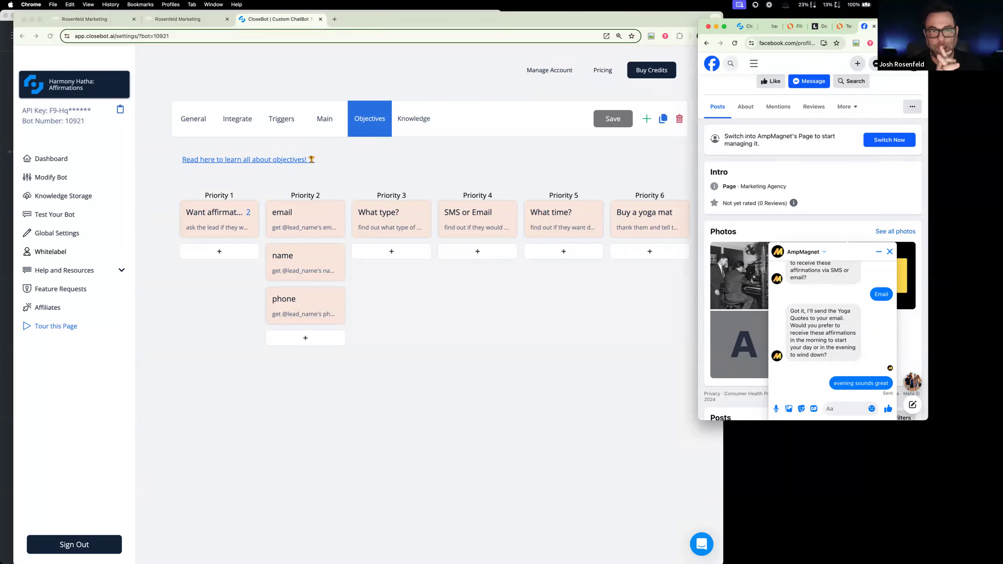
# - Switch CloseBot to the "Harmony Hatha: Buy a Mat" bot to view its objectives
pyautogui.click(125, 93)
pyautogui.click(118, 87)
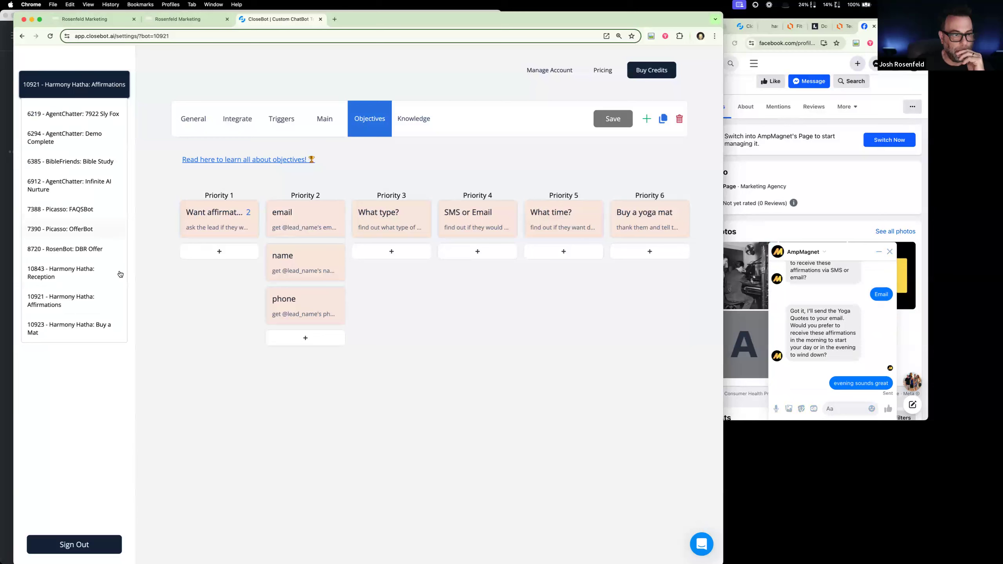
pyautogui.click(97, 326)
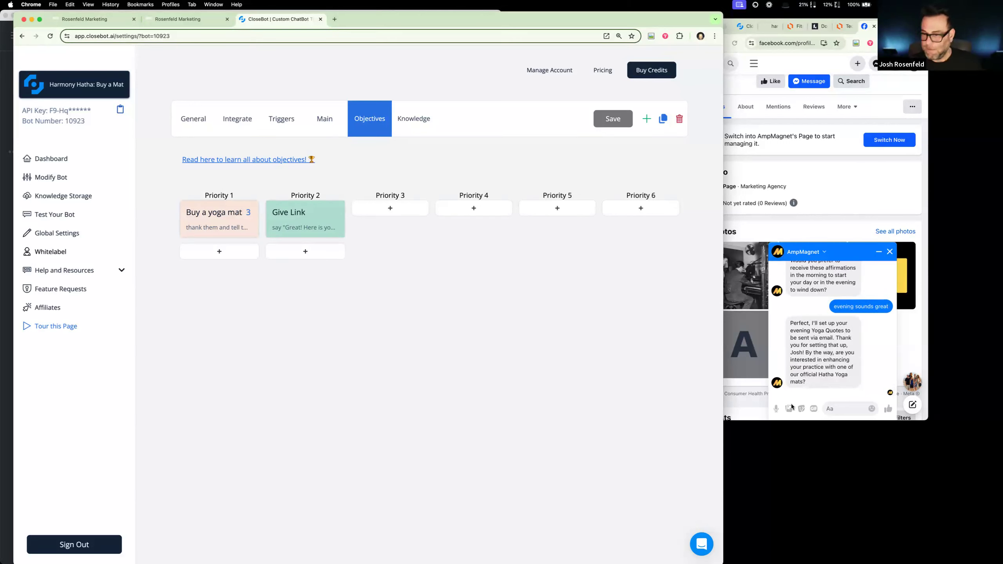
# - Answer the yoga mat offer in the AmpMagnet chat with "oh yes please"
pyautogui.click(843, 407)
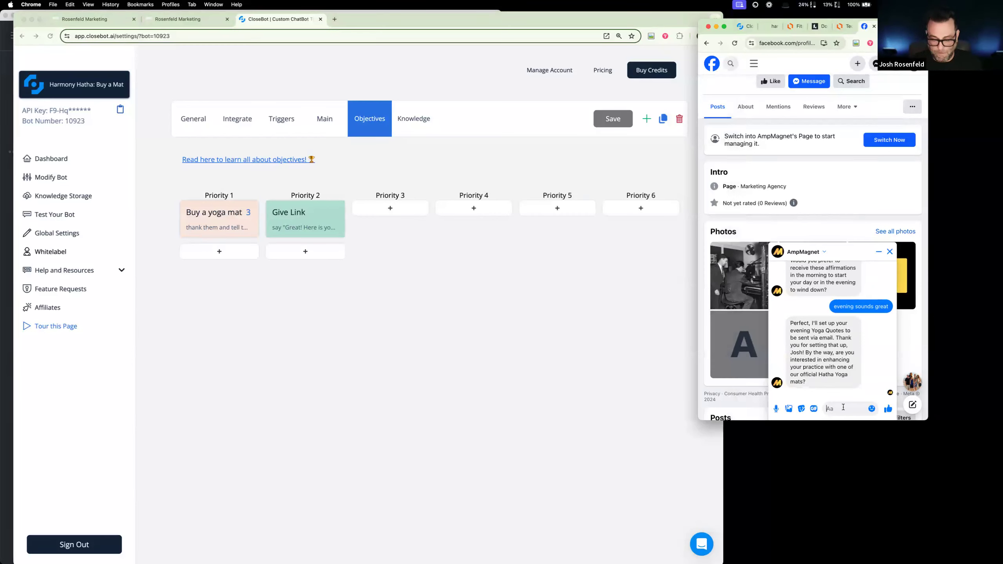
pyautogui.write('oh yes please')
pyautogui.press('Return')
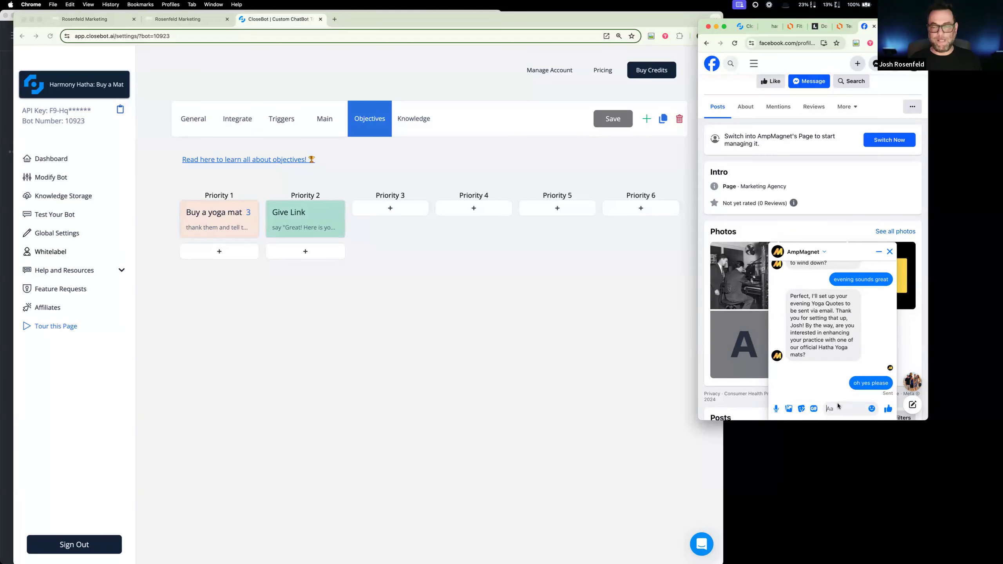
# - Examine the link text in the Buy a Mat bot's "Give Link" objective and close it without changes
pyautogui.click(320, 218)
pyautogui.moveTo(358, 320); pyautogui.dragTo(82, 315)
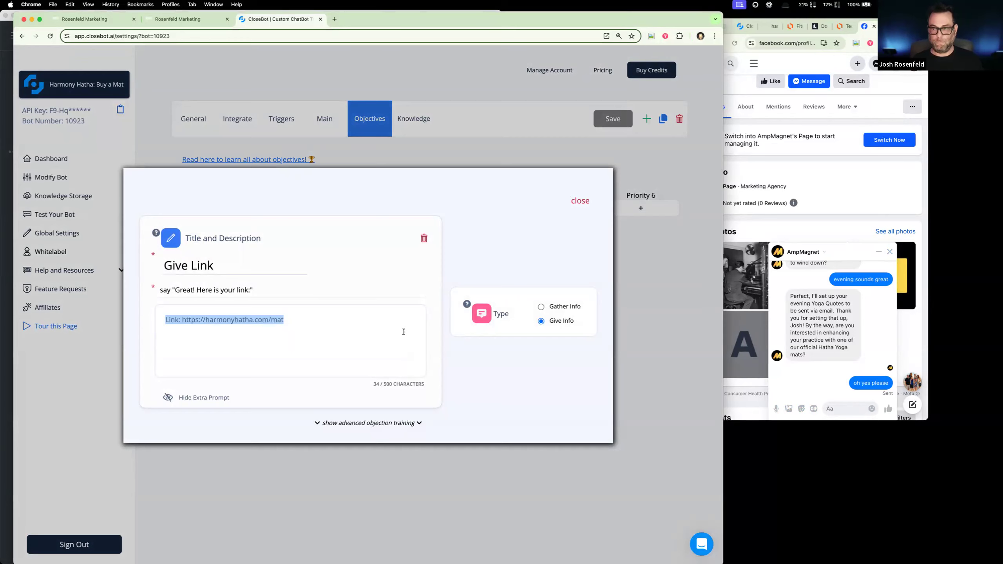
pyautogui.click(664, 333)
pyautogui.click(579, 199)
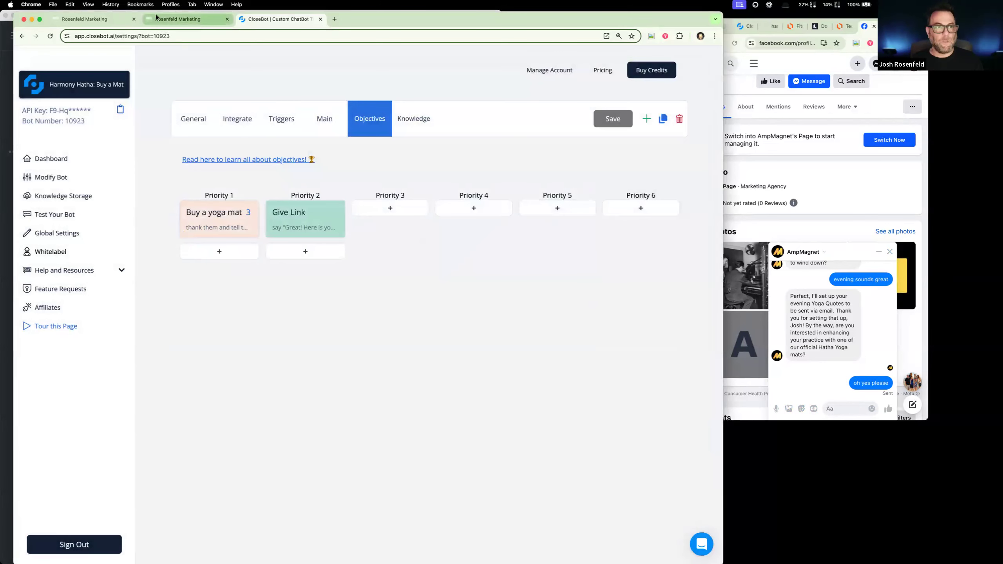
# - Return to the test contact's record, view its Goals Accomplished and reload the page
pyautogui.click(172, 20)
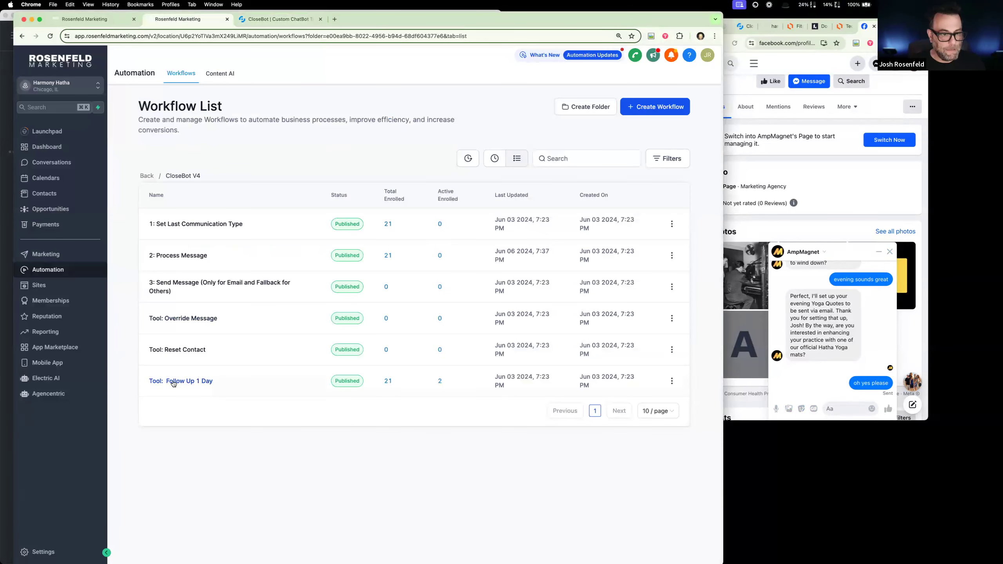
pyautogui.click(87, 20)
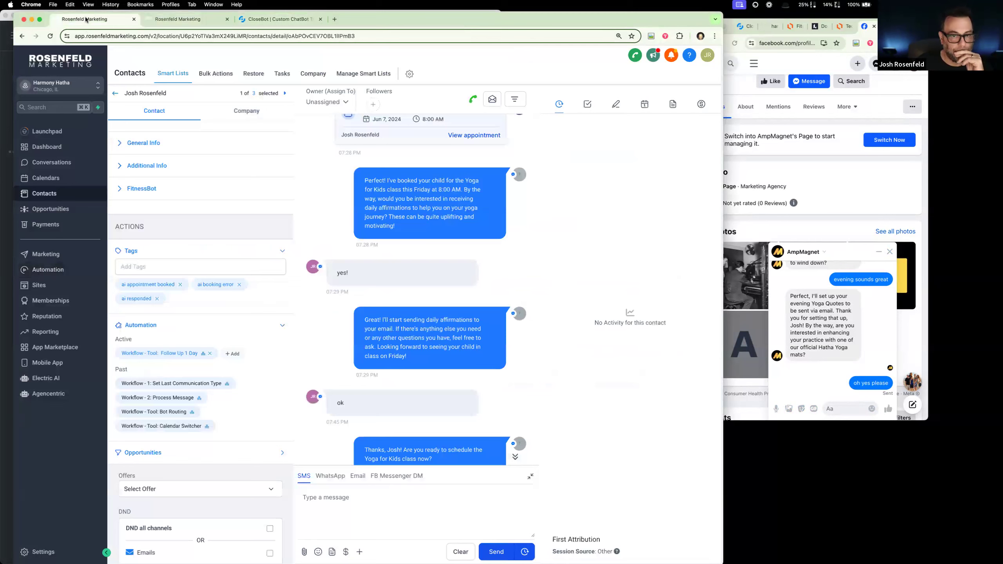
pyautogui.scroll(3, 207, 231)
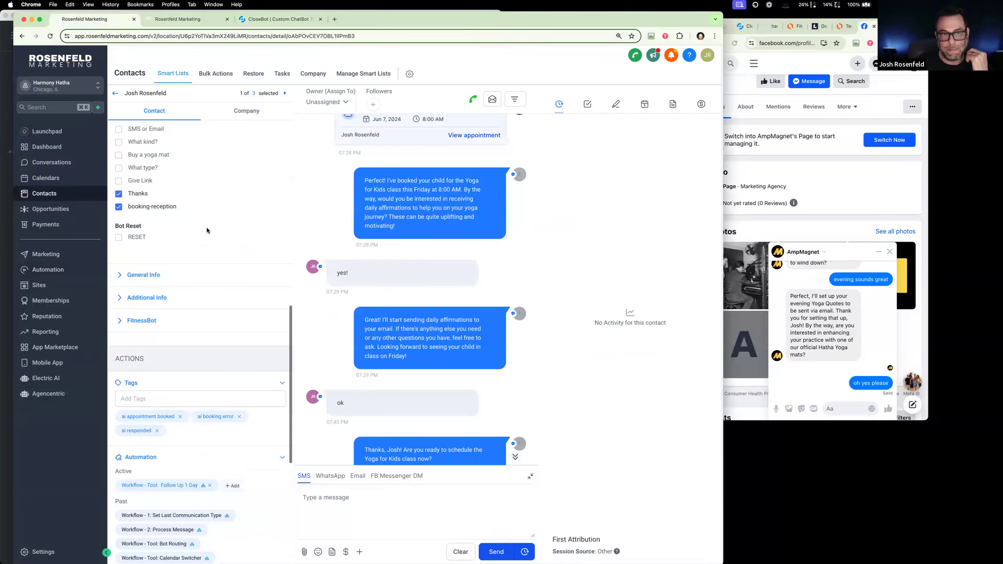
pyautogui.click(50, 36)
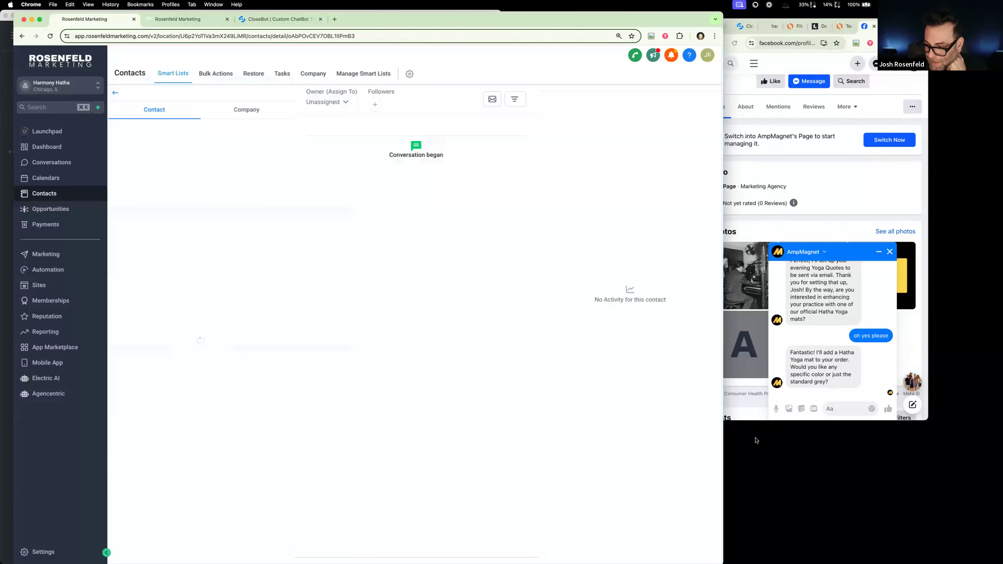
# - Answer the mat color question in the AmpMagnet chat with "gray sounds great"
pyautogui.click(843, 407)
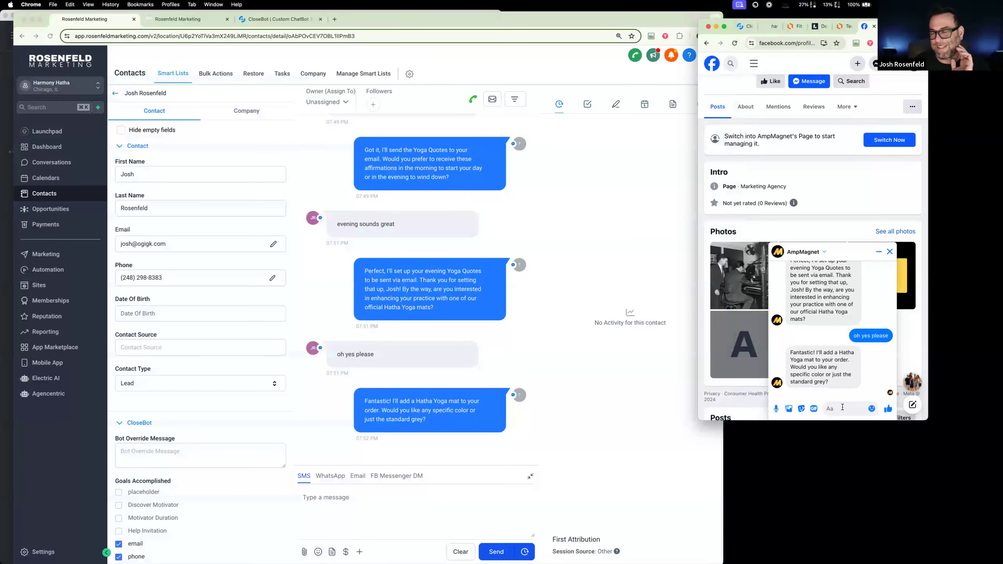
pyautogui.write('gr')
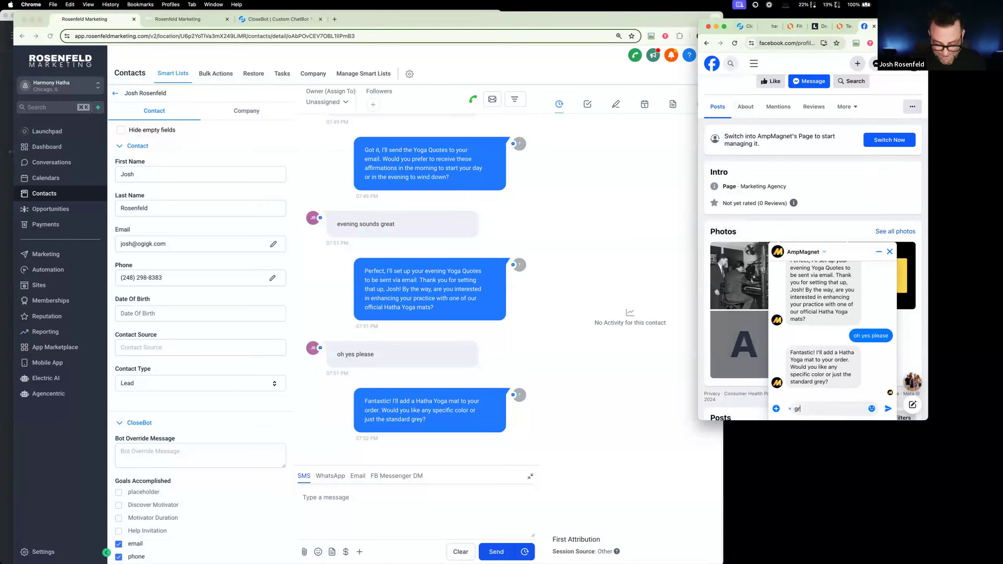
pyautogui.write('ay sounds great')
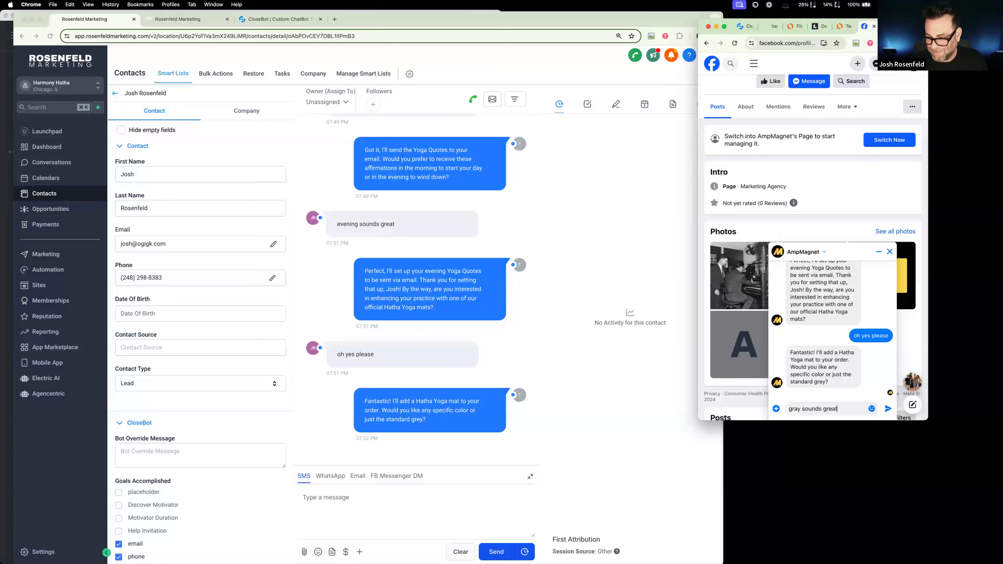
pyautogui.press('Return')
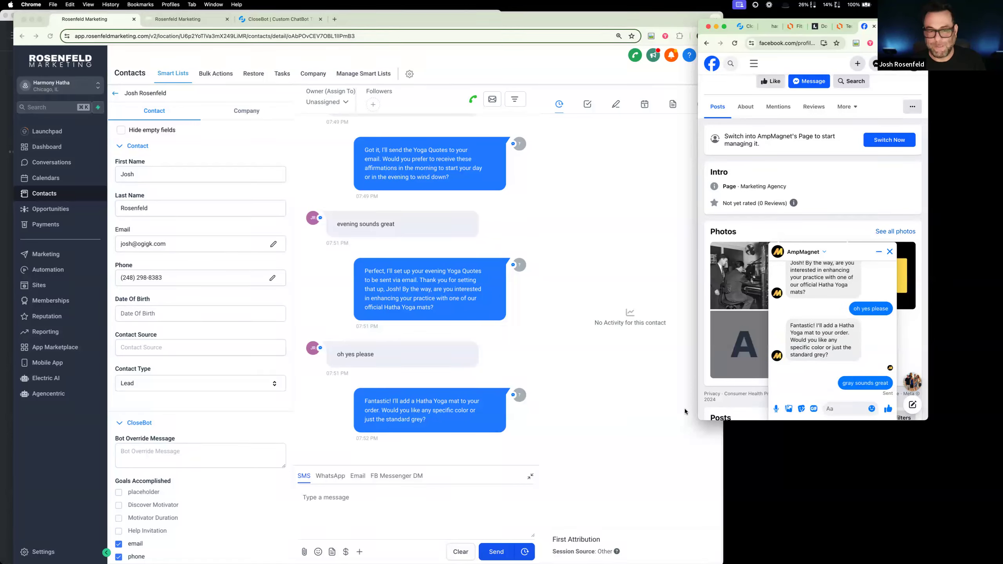
# - Check which Goals Accomplished are ticked and which workflows are listed on the test contact's record
pyautogui.scroll(-1, 221, 279)
pyautogui.scroll(-10, 190, 286)
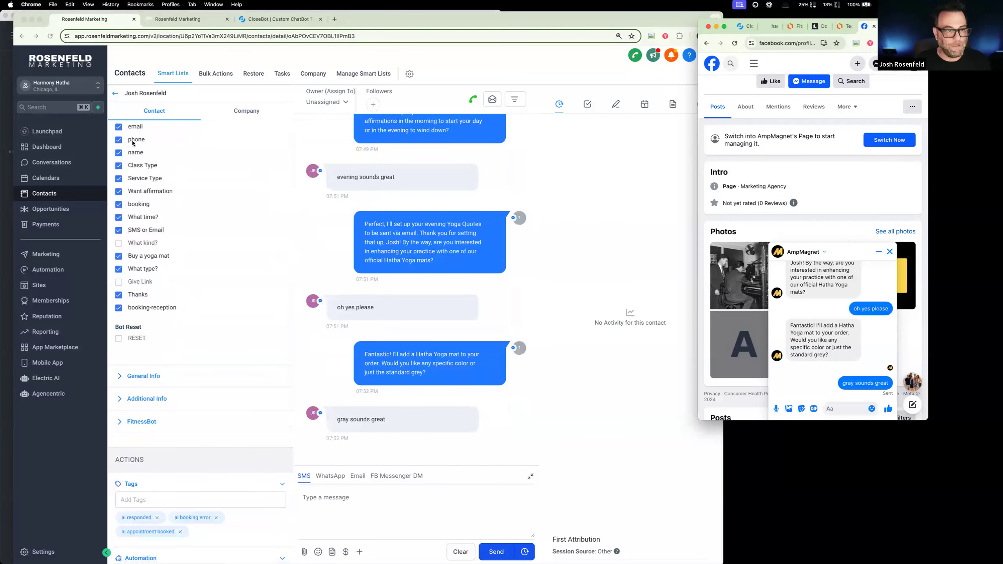
pyautogui.scroll(-1, 199, 311)
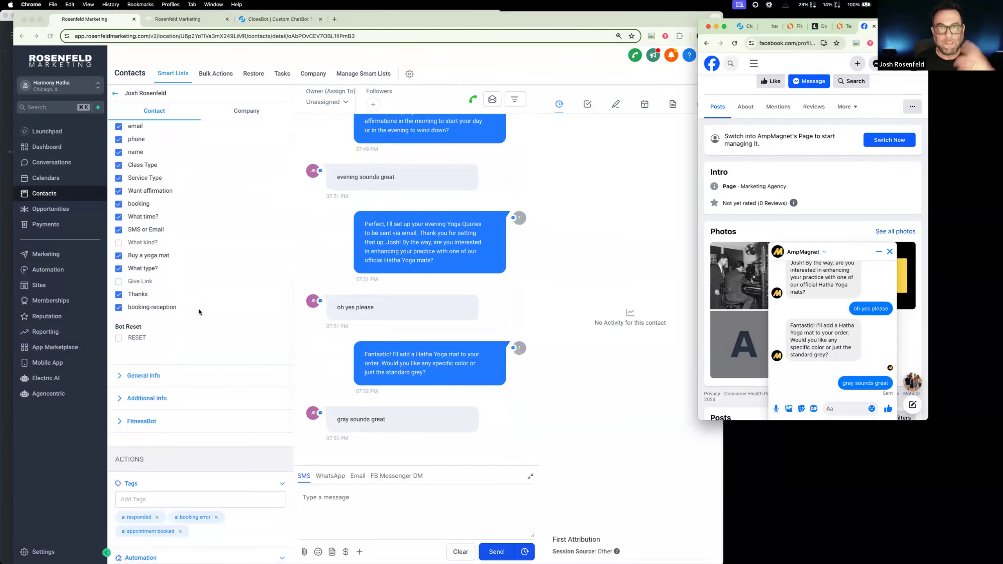
pyautogui.scroll(-3, 197, 336)
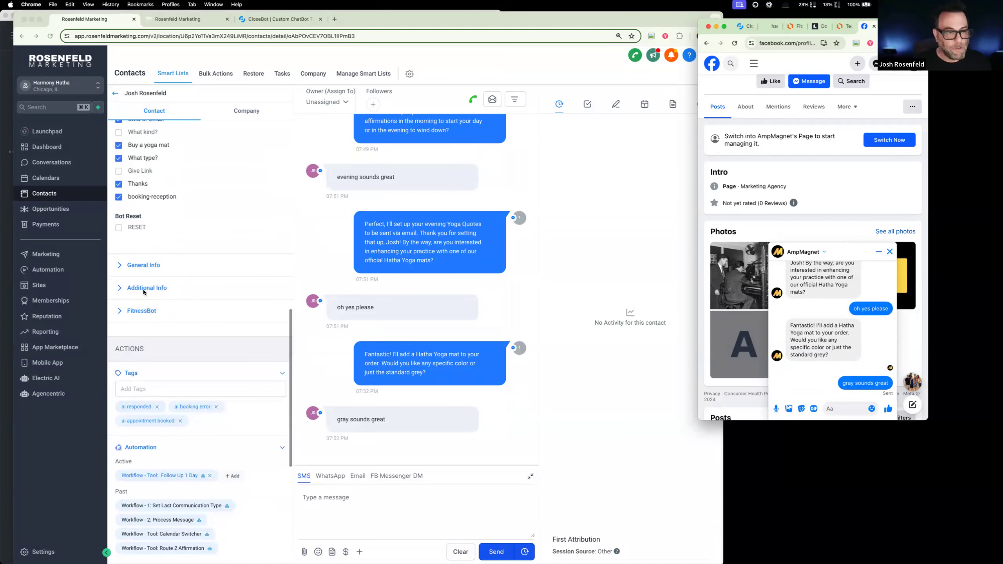
# - Expand the contact's FitnessBot fields and examine Business Info, the affirmation type, channel and time, and Bot Type
pyautogui.click(139, 298)
pyautogui.click(141, 312)
pyautogui.scroll(-3, 198, 325)
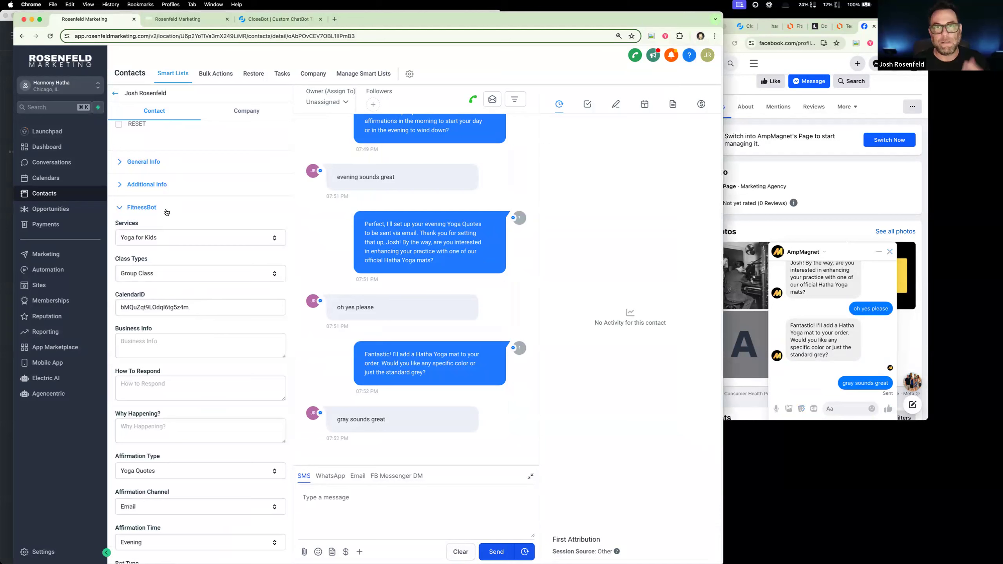
pyautogui.scroll(-3, 169, 278)
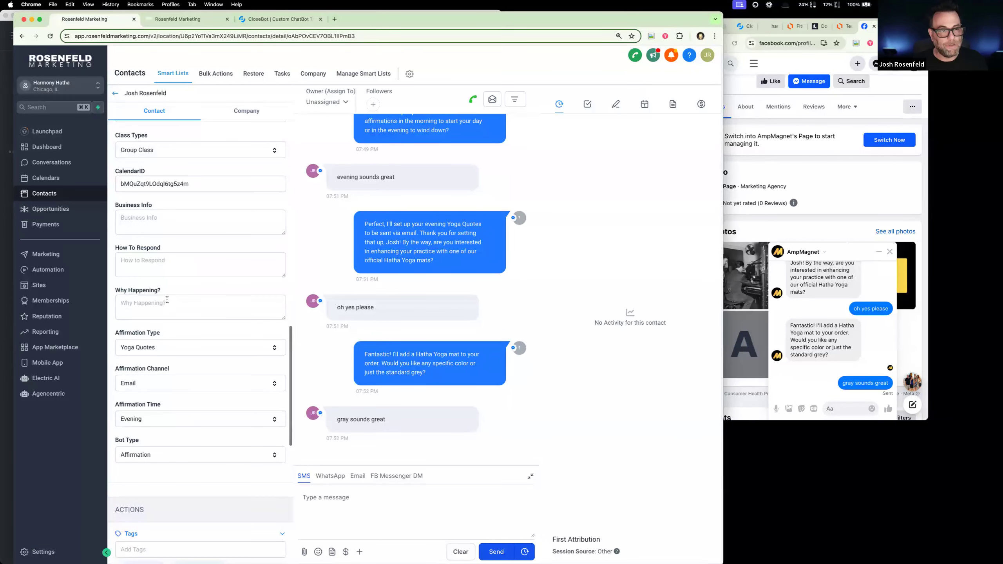
pyautogui.click(168, 307)
pyautogui.click(134, 215)
pyautogui.moveTo(136, 205); pyautogui.dragTo(179, 220)
pyautogui.click(193, 225)
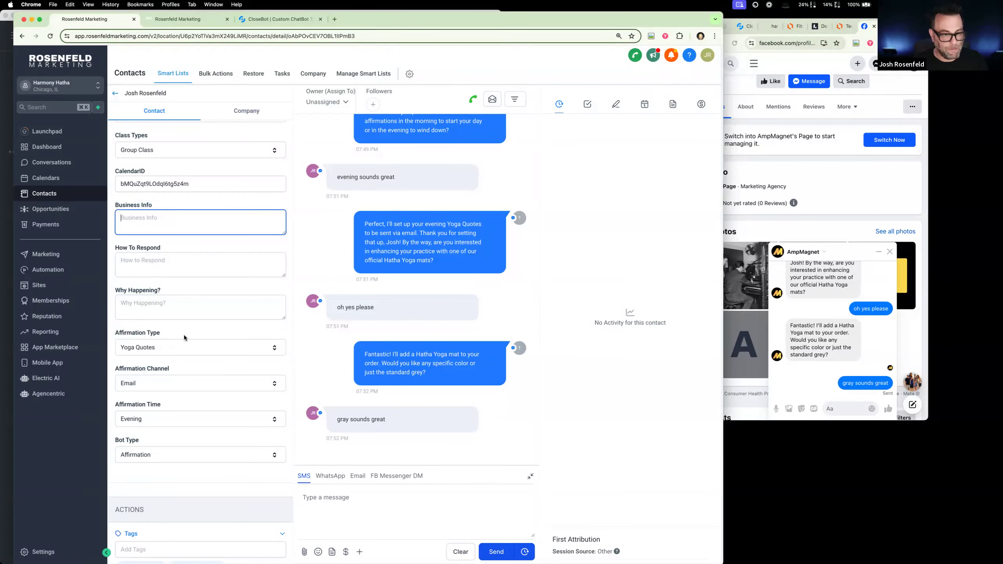
pyautogui.scroll(-3, 184, 338)
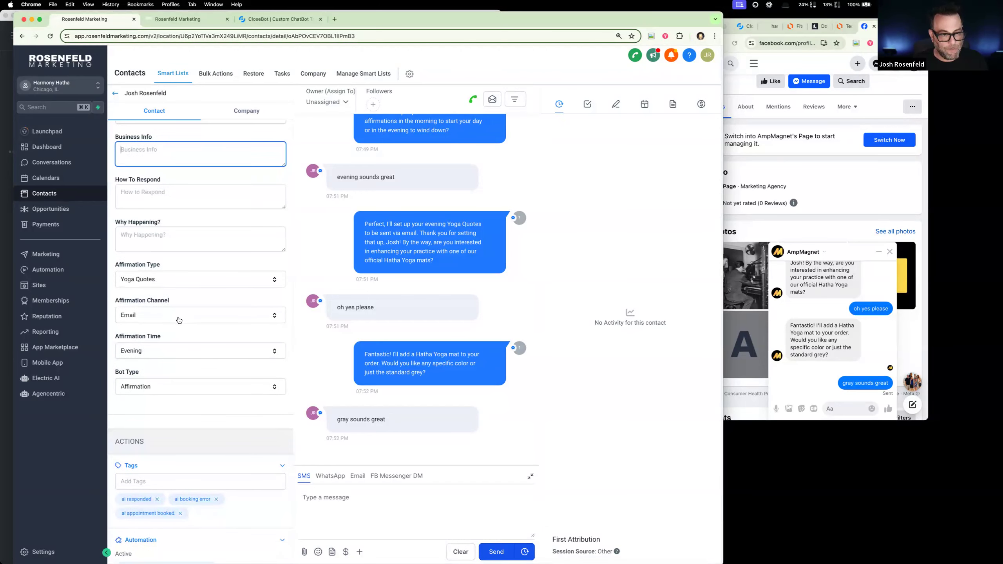
pyautogui.scroll(-2, 180, 321)
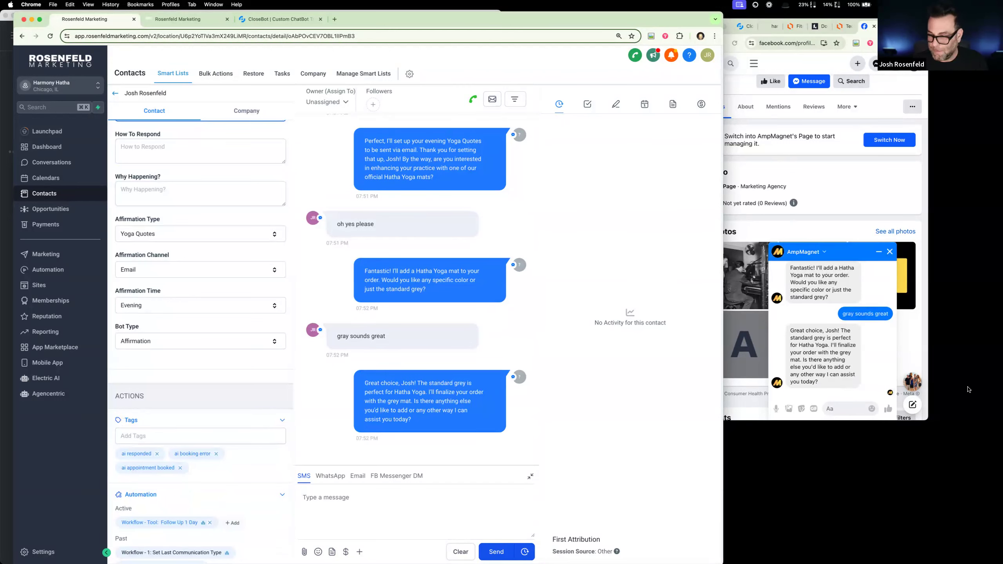
# - Reply to the bot in the AmpMagnet chat with "no send me the link"
pyautogui.click(861, 408)
pyautogui.write('no s')
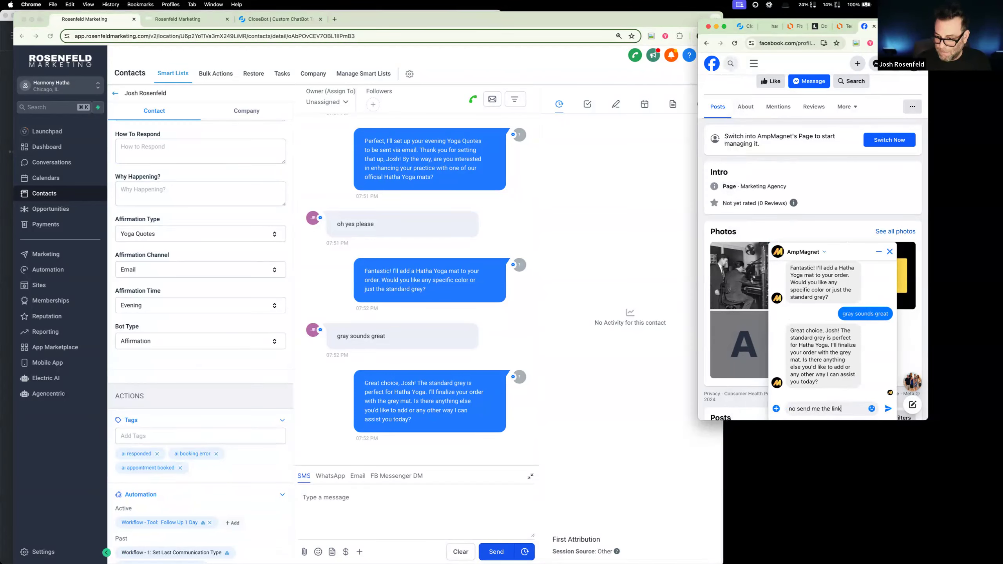
pyautogui.write('end me the link')
pyautogui.press('Return')
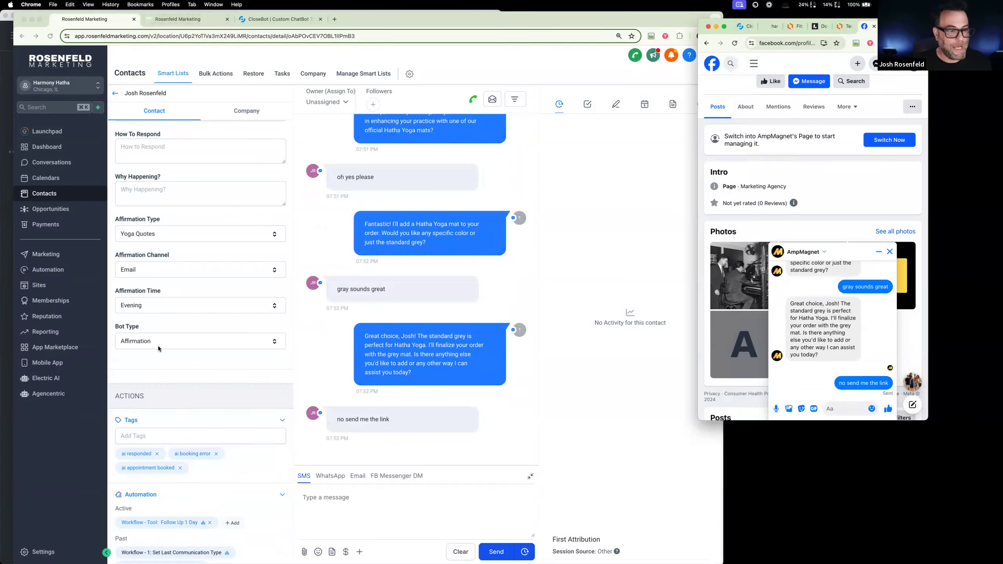
# - Reload the test contact's record and check its FitnessBot fields, including Bot Type
pyautogui.click(50, 37)
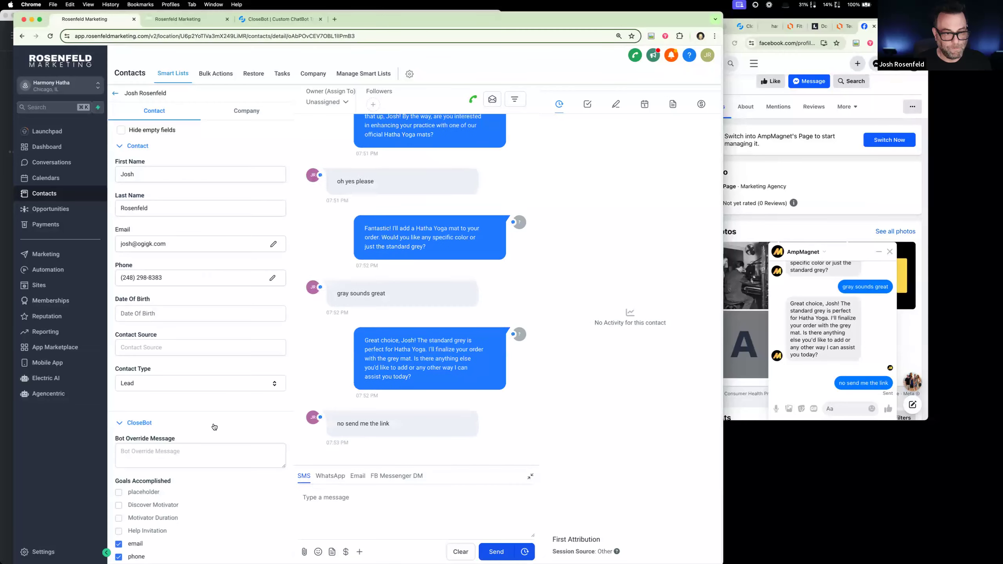
pyautogui.scroll(-5, 213, 424)
pyautogui.scroll(-3, 214, 423)
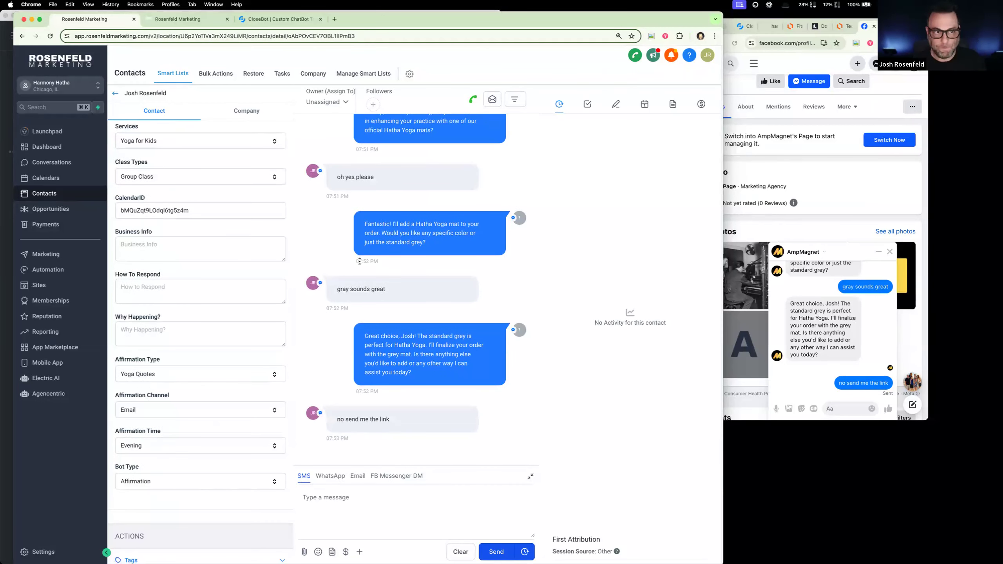
# - In CloseBot, view the Buy a Mat bot's "Buy a yoga mat" objective and check its dashboard for messages
pyautogui.click(275, 19)
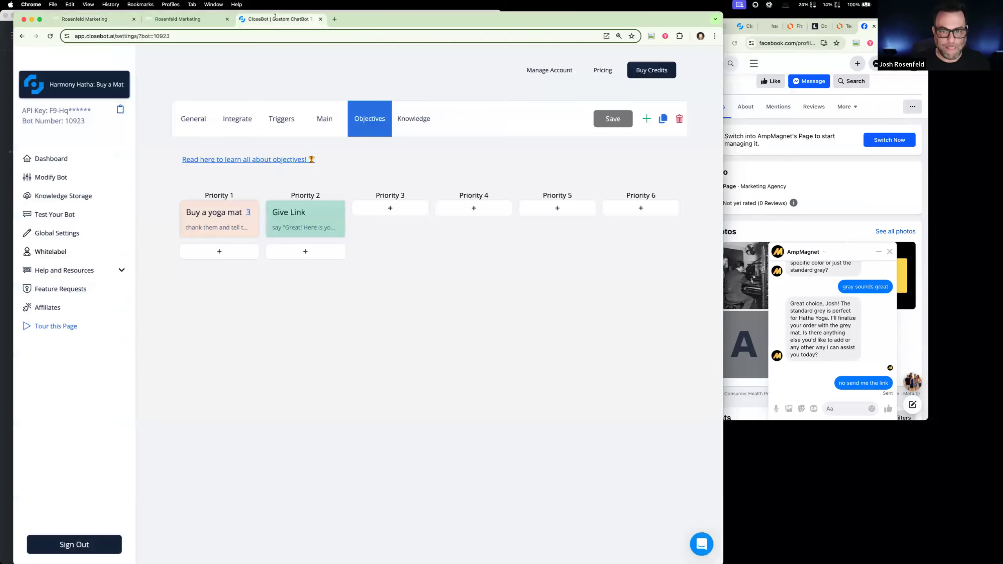
pyautogui.click(233, 232)
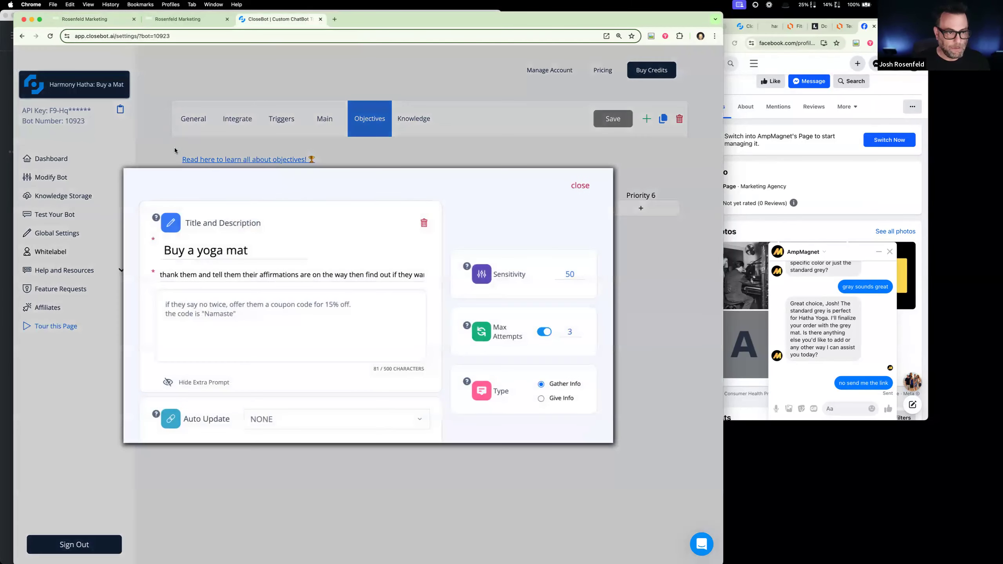
pyautogui.click(120, 116)
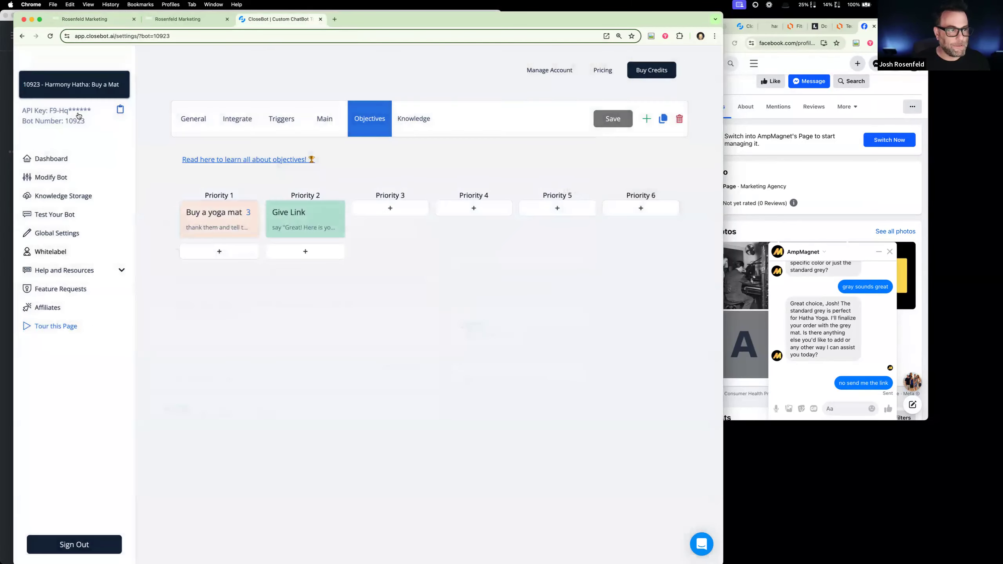
pyautogui.click(65, 161)
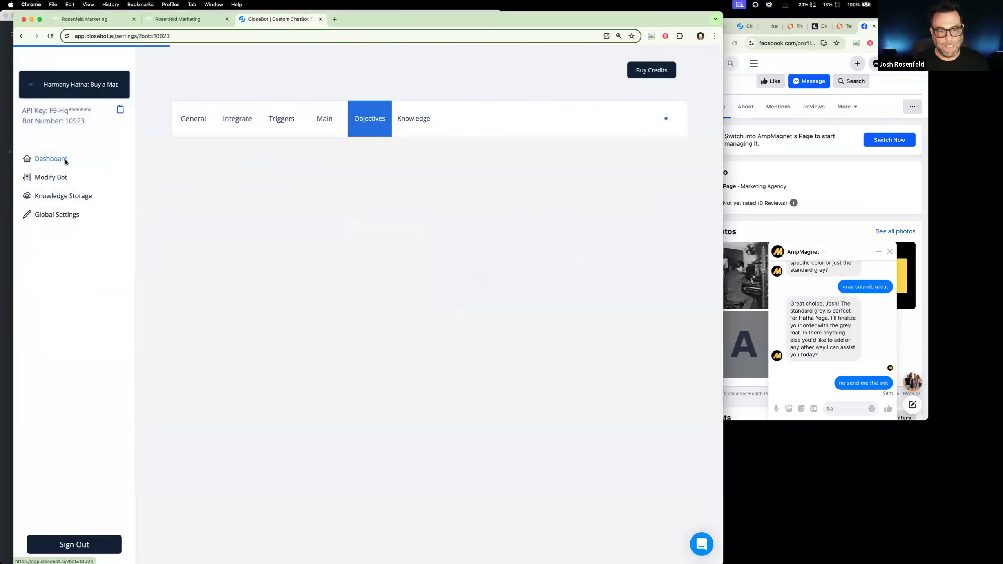
pyautogui.scroll(-3, 425, 400)
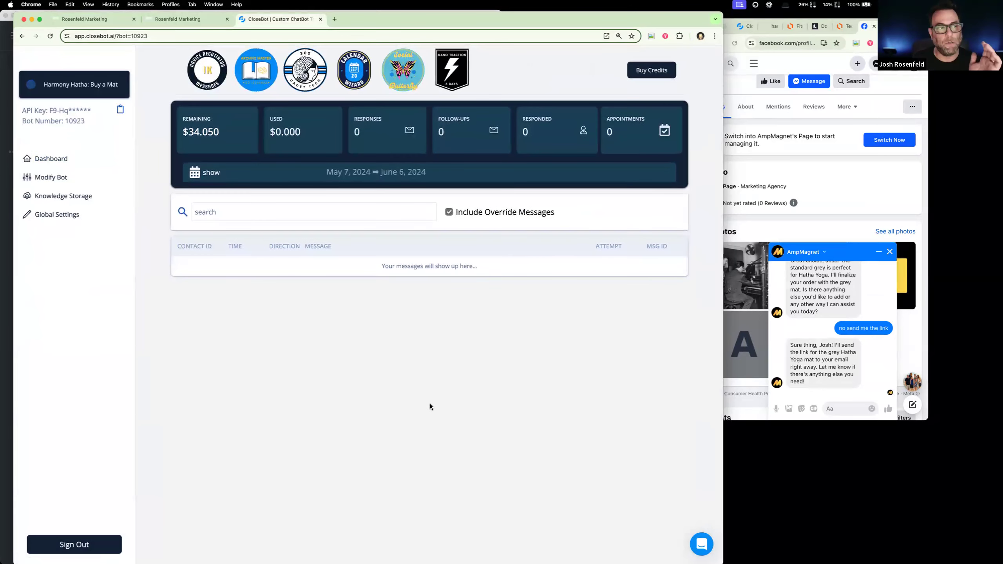
# - In the CRM's automations, examine the Bot Router branch conditions of the "2: Process Message" workflow, leaving them as they are
pyautogui.click(193, 19)
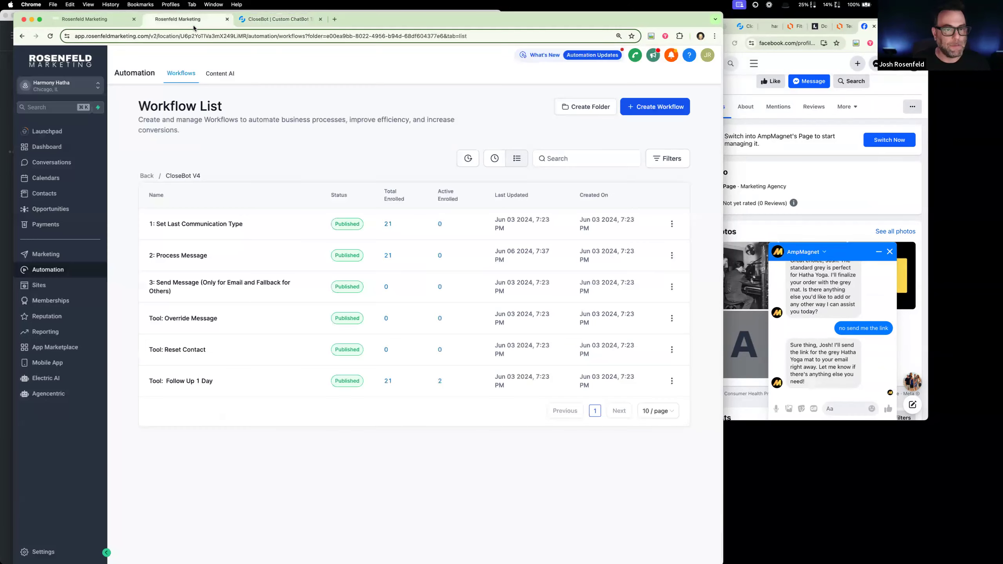
pyautogui.click(181, 254)
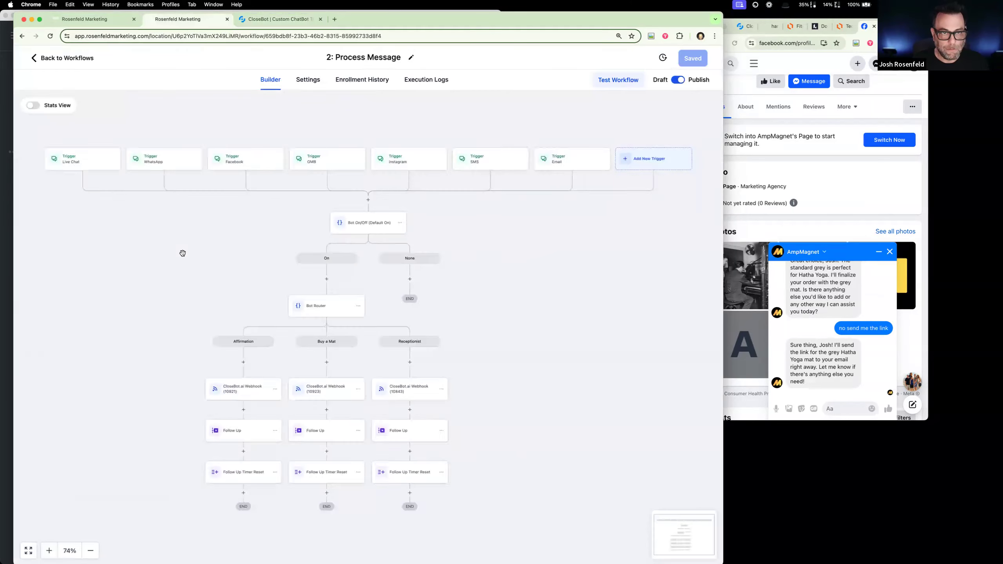
pyautogui.click(336, 374)
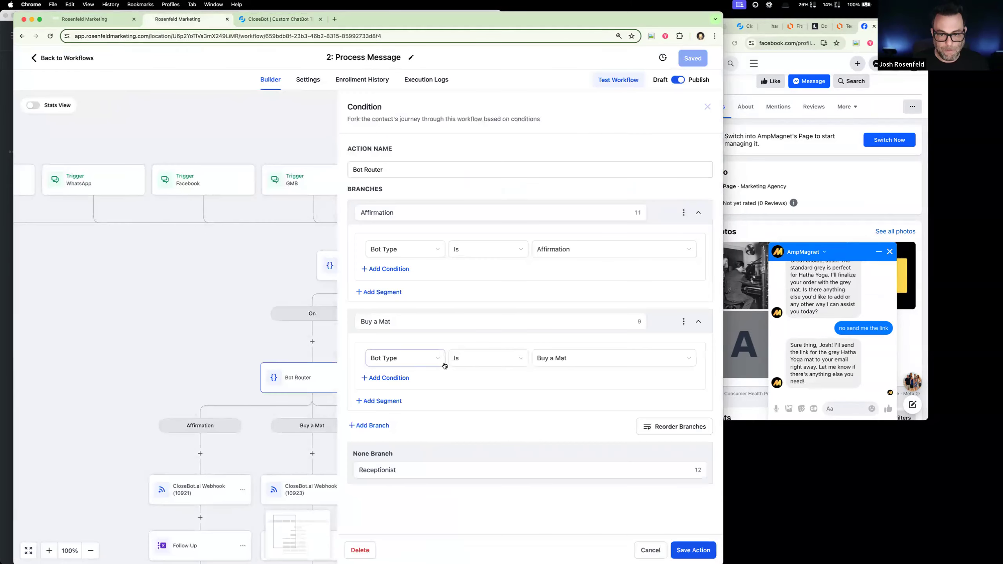
pyautogui.click(648, 550)
pyautogui.click(48, 59)
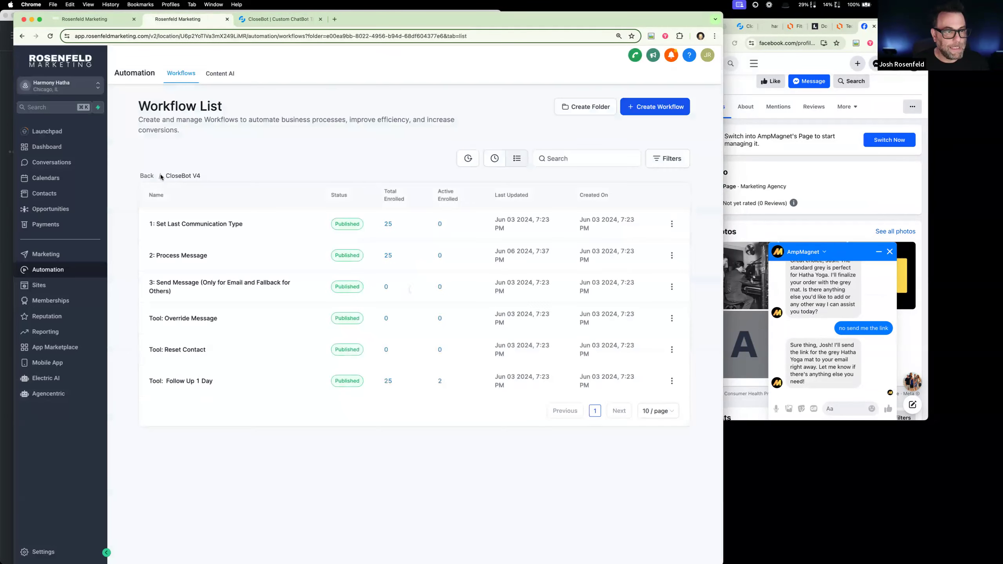
# - Open the "Tool: Route 2 Buy a Mat" workflow and review its settings and its Affirmation Type Accomplished trigger
pyautogui.click(150, 177)
pyautogui.click(199, 330)
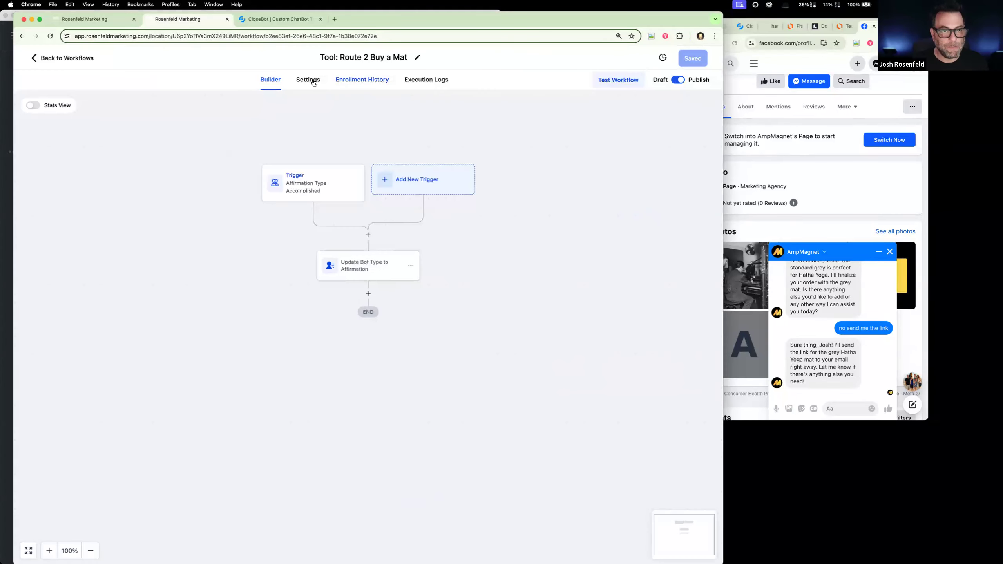
pyautogui.click(309, 80)
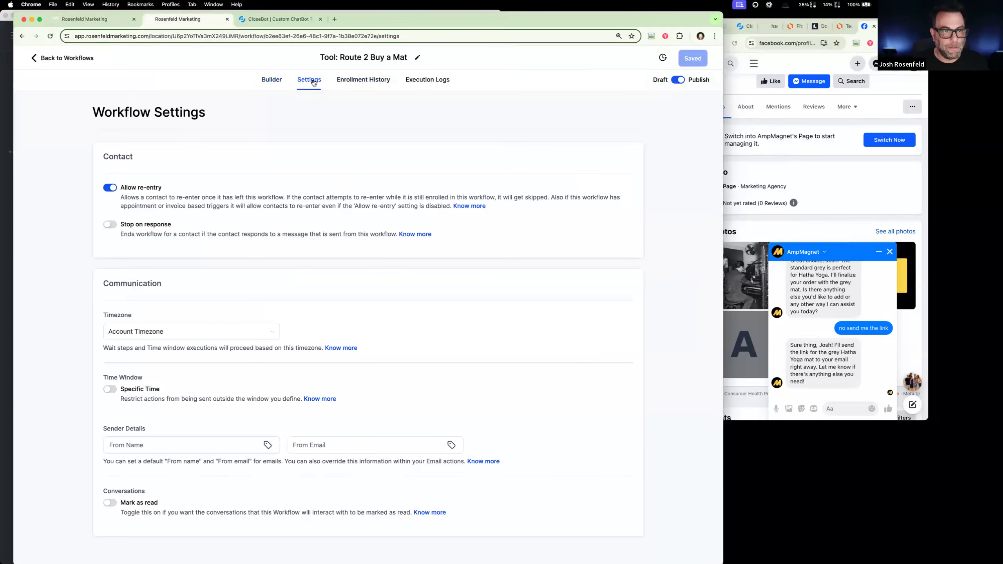
pyautogui.click(277, 81)
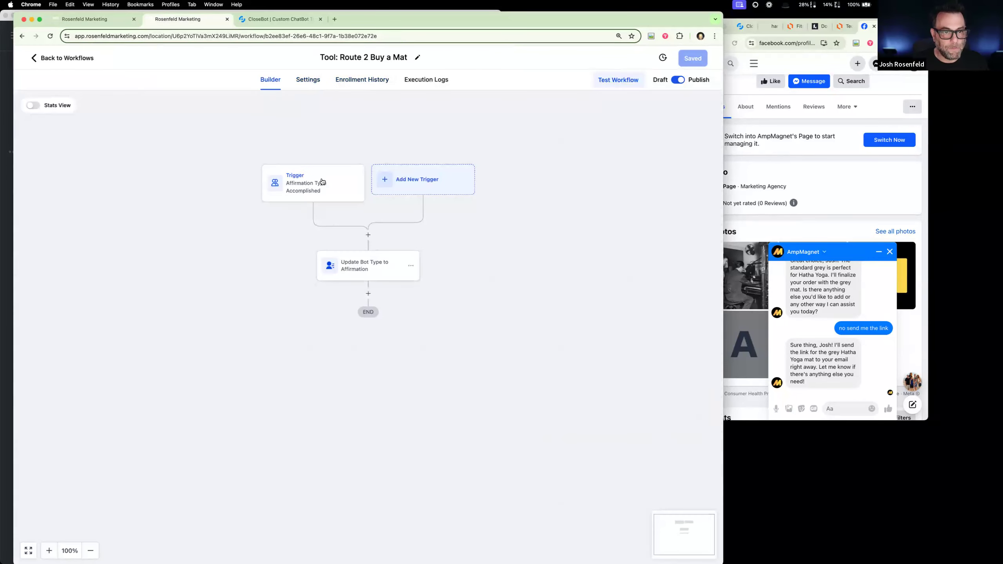
pyautogui.click(322, 182)
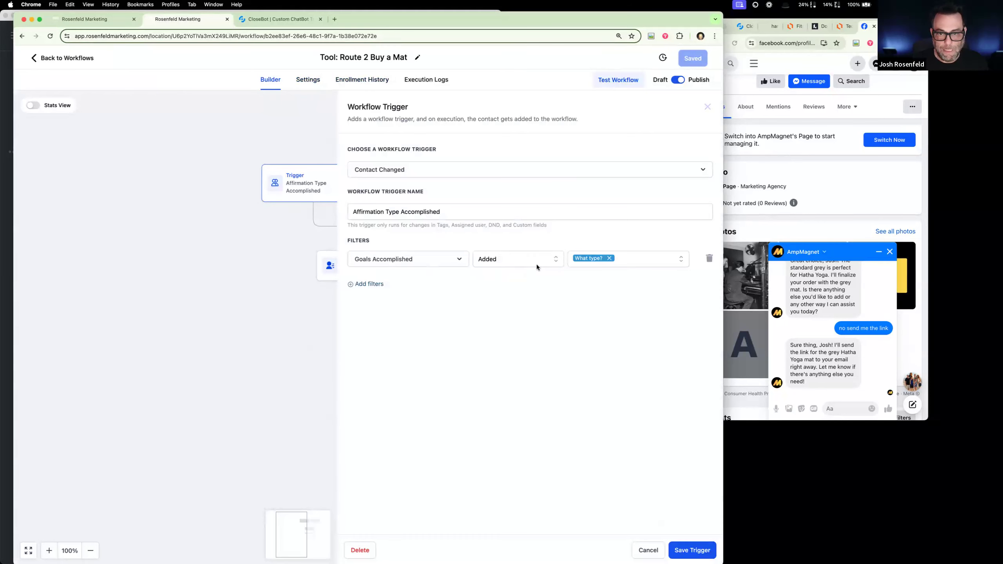
pyautogui.click(642, 556)
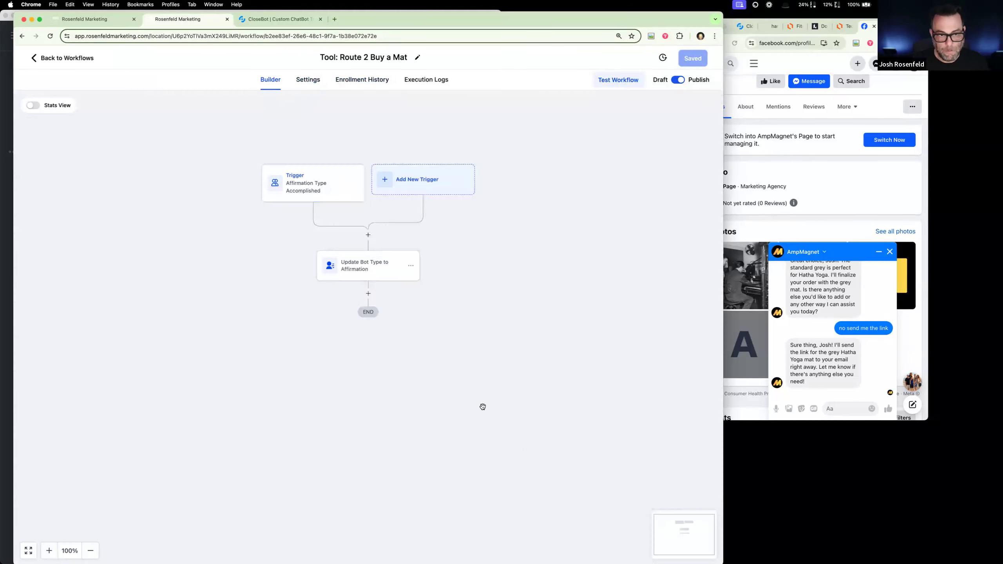
# - Rename the update-field action as "Update Bot Type to Buy a Mat" and save the workflow
pyautogui.click(363, 274)
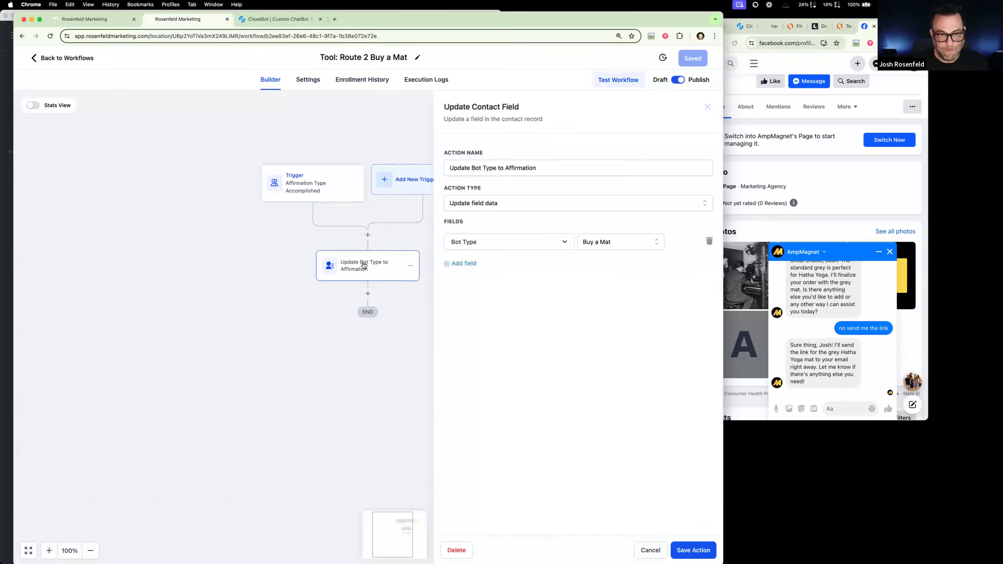
pyautogui.moveTo(505, 168); pyautogui.dragTo(636, 167)
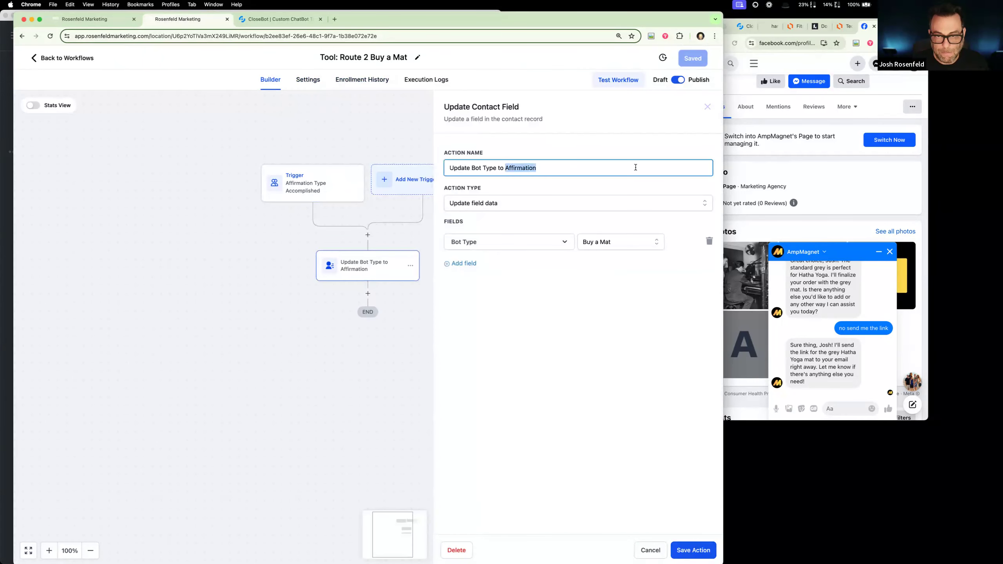
pyautogui.write('Biy a M')
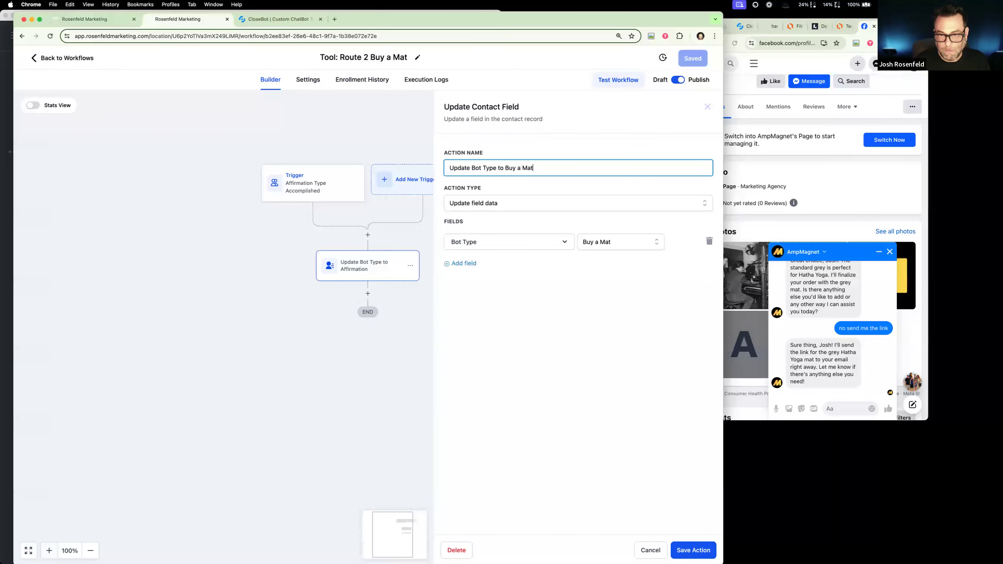
pyautogui.click(693, 551)
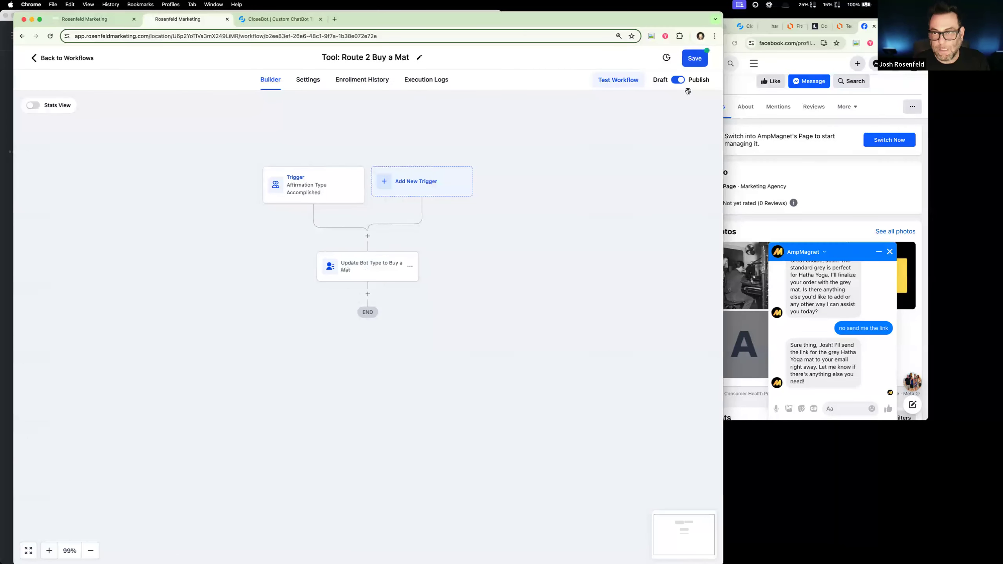
pyautogui.click(693, 60)
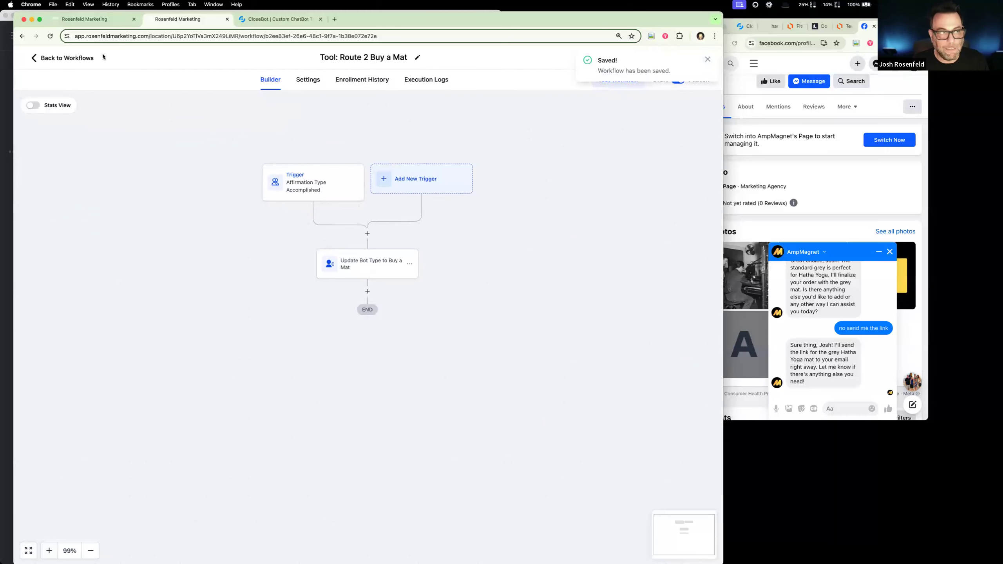
# - On the test contact's record, clear the "What type?" goal and save, then tick it again and save to retrigger the workflow
pyautogui.click(92, 25)
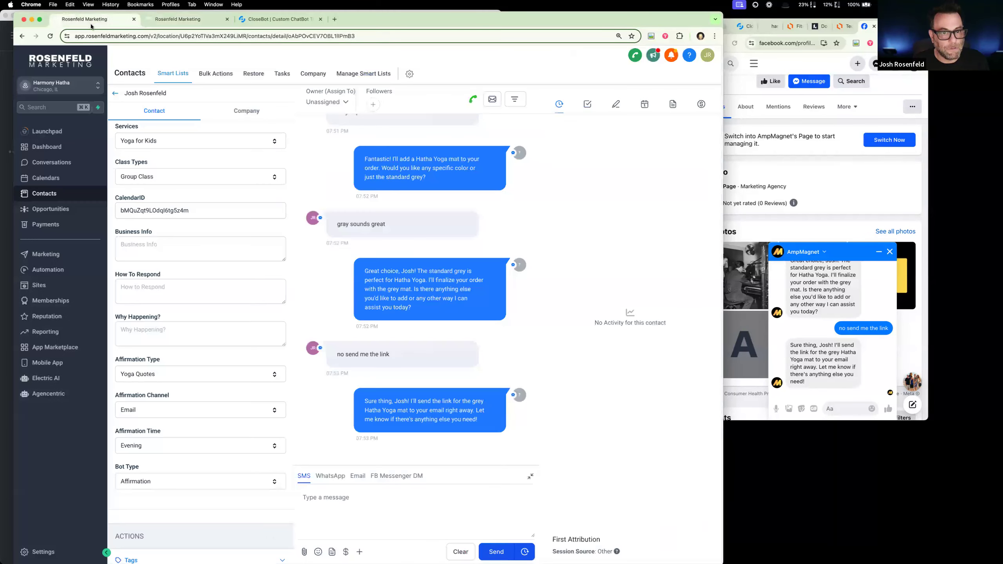
pyautogui.scroll(8, 154, 295)
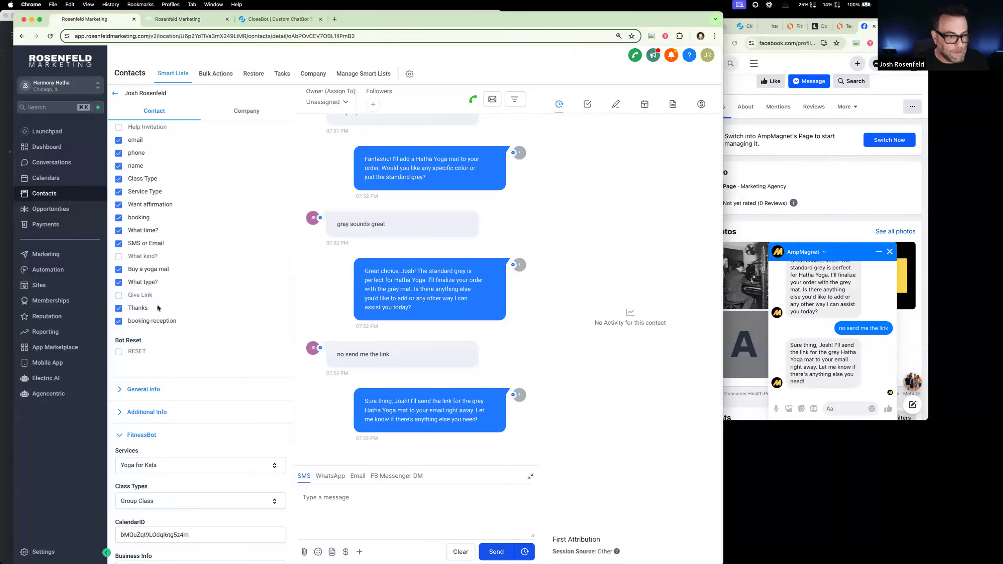
pyautogui.click(118, 282)
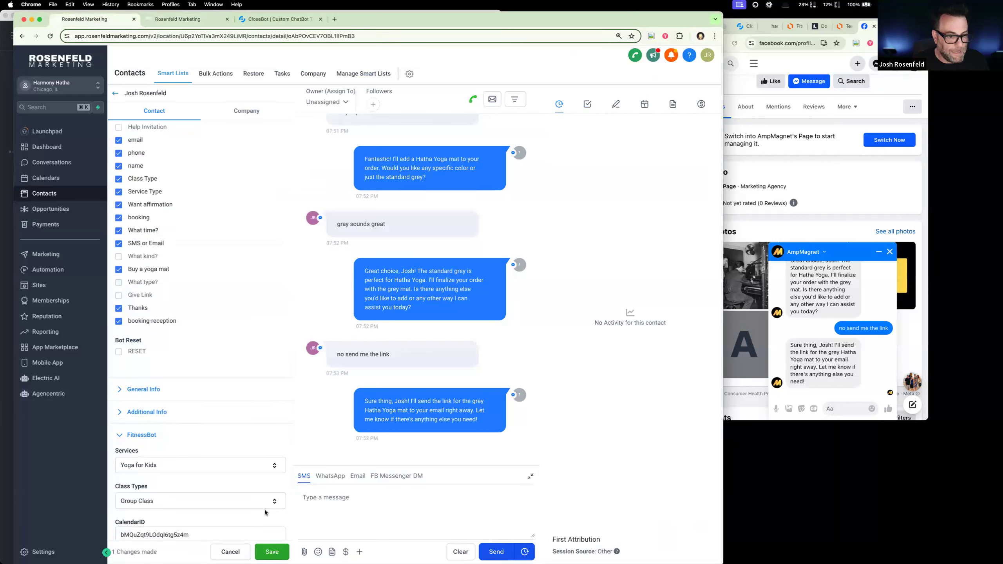
pyautogui.click(271, 553)
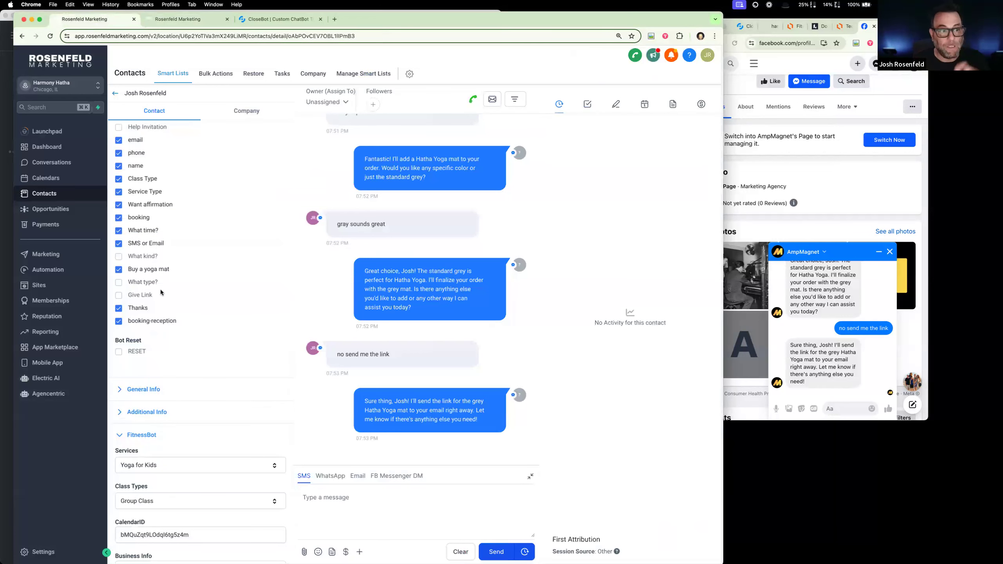
pyautogui.click(119, 283)
pyautogui.click(272, 553)
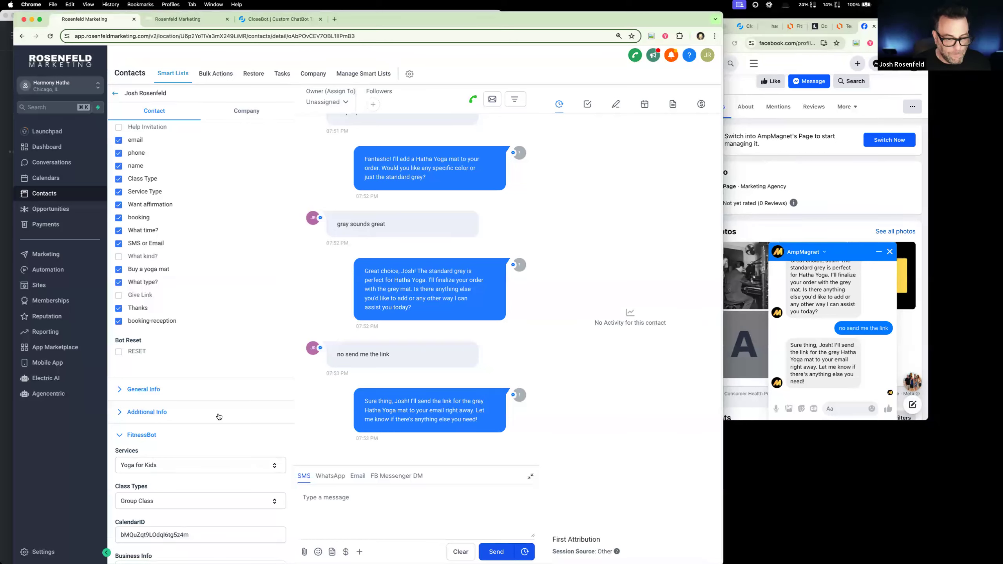
# - Check the contact's Bot Type and its active and past workflows, and reload the record
pyautogui.scroll(-10, 215, 415)
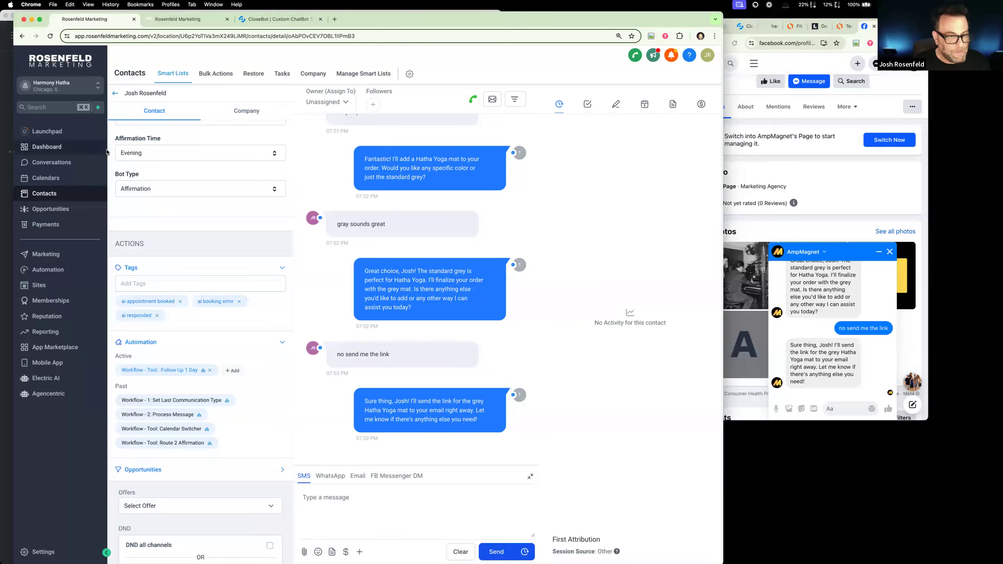
pyautogui.click(50, 36)
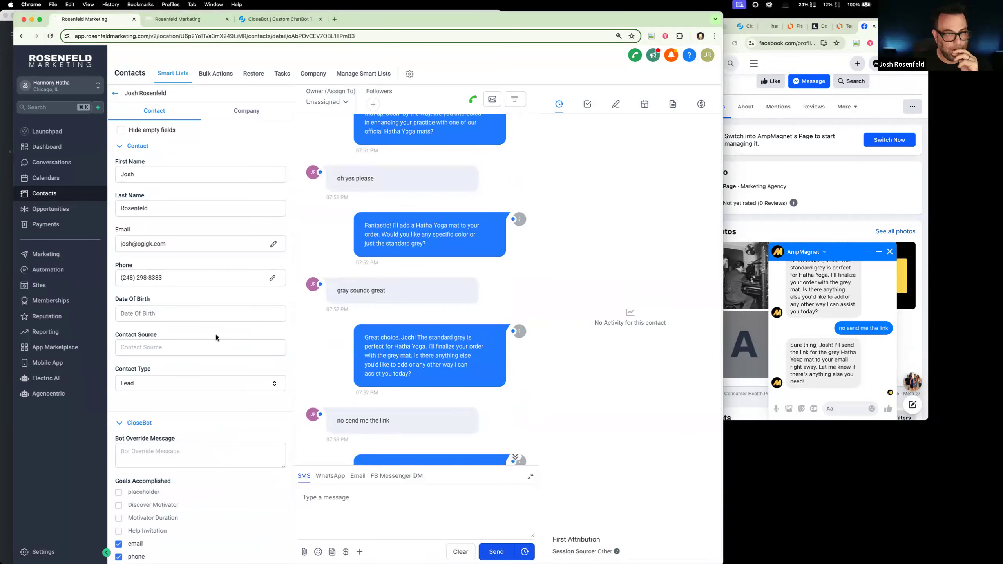
# - In CloseBot, switch to the "Harmony Hatha: Affirmations" bot and examine the names of its objectives
pyautogui.click(282, 21)
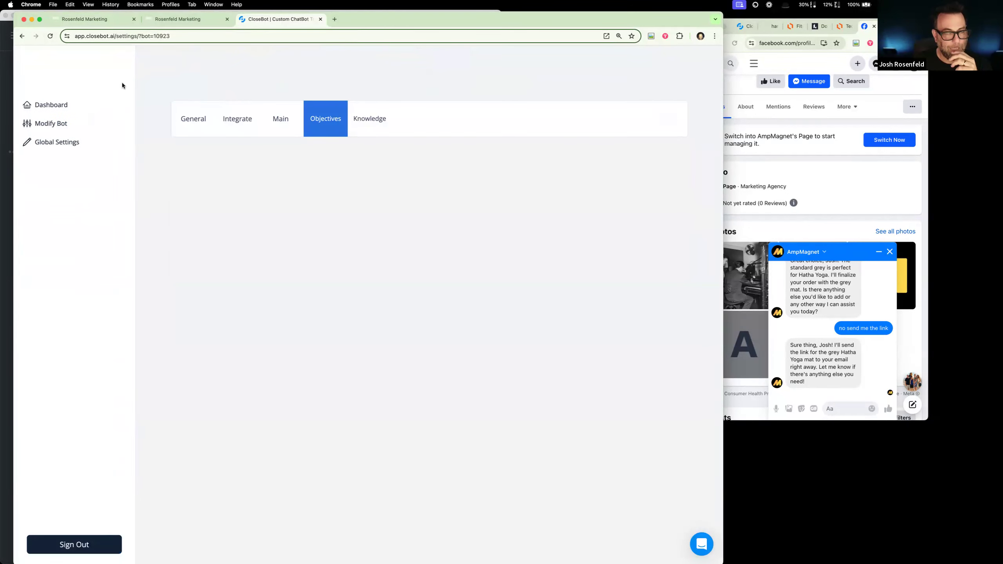
pyautogui.click(118, 85)
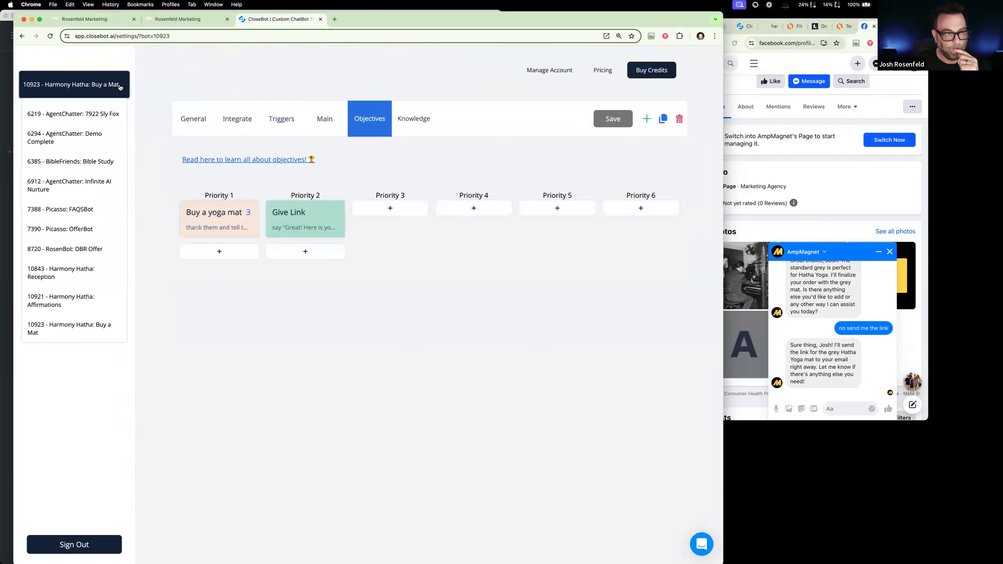
pyautogui.click(99, 293)
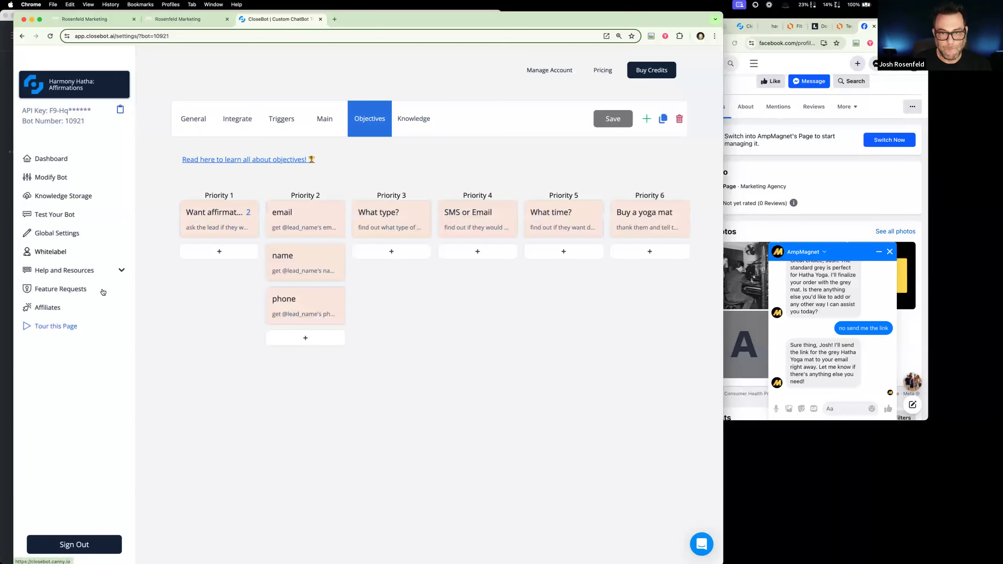
# - In the "Tool: Route 2 Buy a Mat" workflow, replace the trigger's Goals Accomplished filter value with "What time?" and save the trigger
pyautogui.click(183, 21)
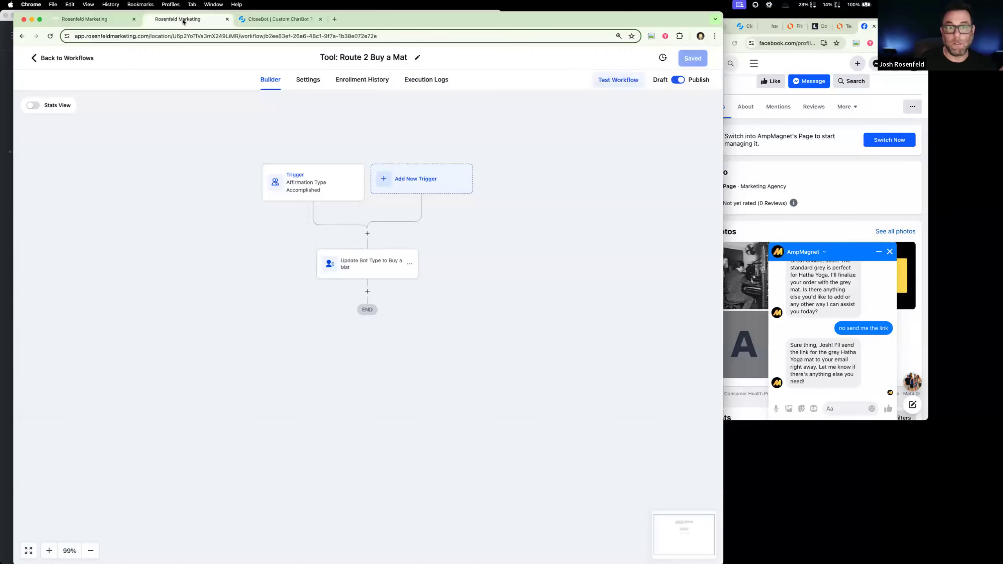
pyautogui.click(330, 191)
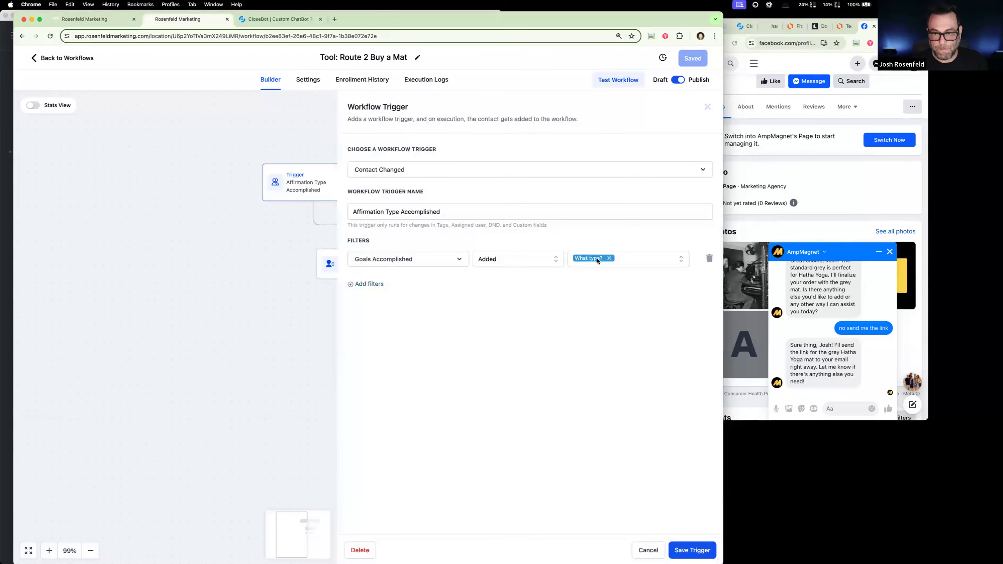
pyautogui.click(610, 258)
pyautogui.click(607, 261)
pyautogui.write('wh')
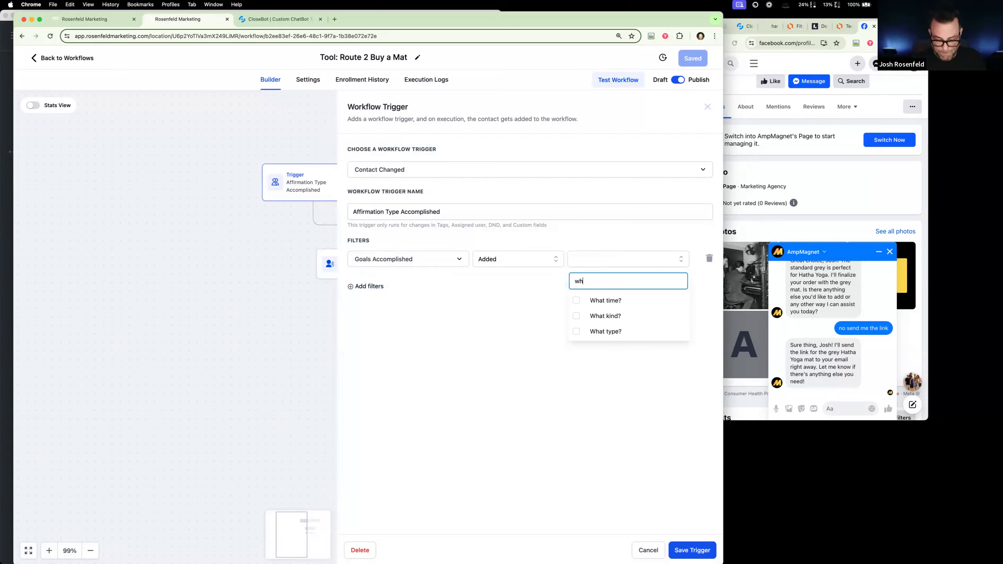
pyautogui.click(578, 300)
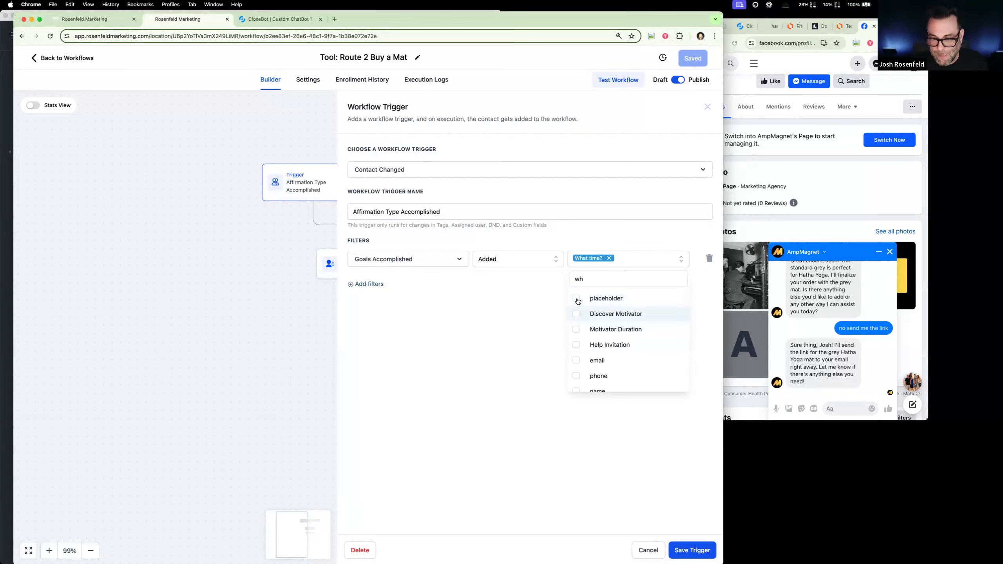
pyautogui.click(598, 440)
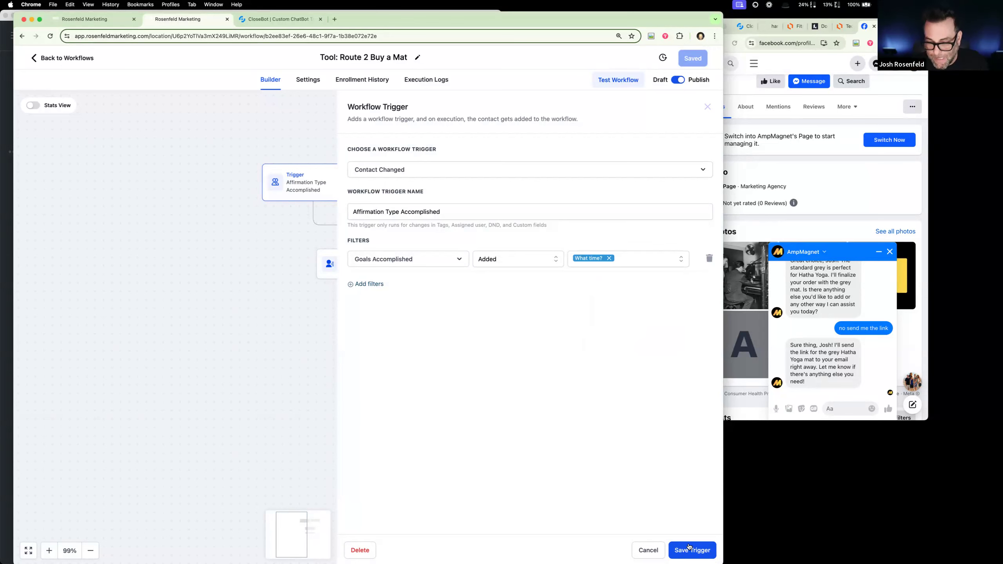
pyautogui.click(689, 548)
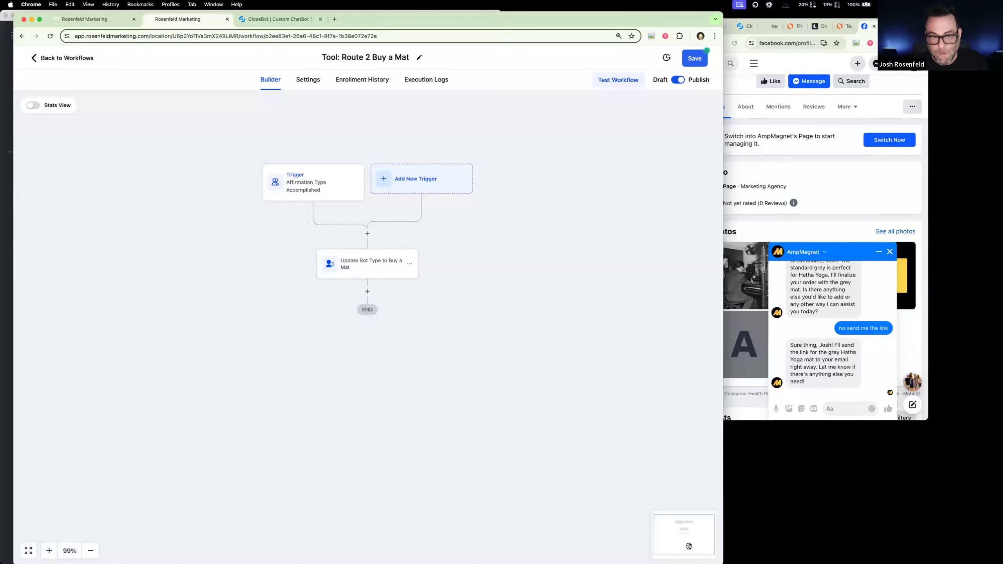
# - Rename the trigger as "Affirmation What Time Accomplished" and save both the trigger and the workflow
pyautogui.click(334, 193)
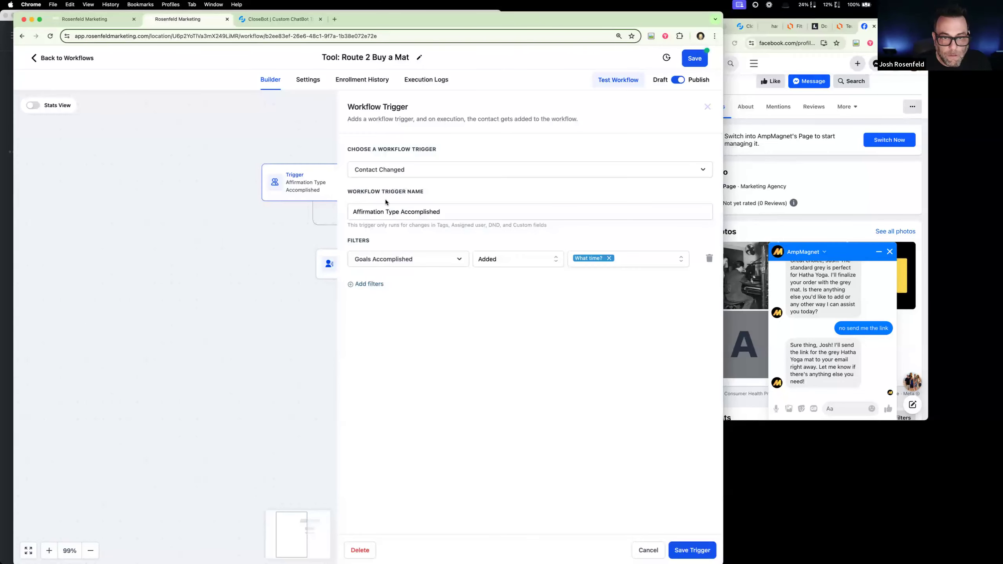
pyautogui.moveTo(401, 213); pyautogui.dragTo(381, 212)
pyautogui.write('Time')
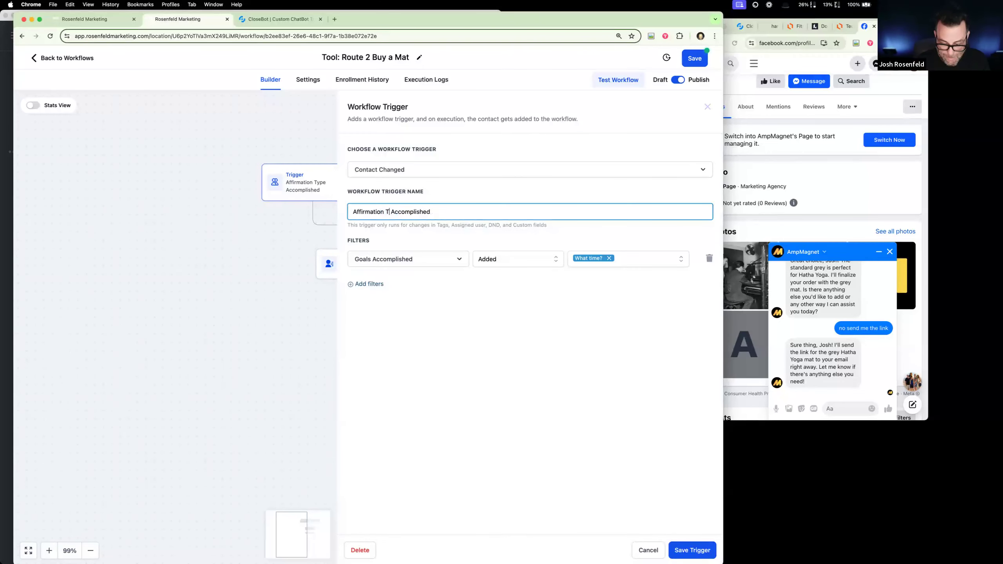
pyautogui.click(387, 212)
pyautogui.write('What Time')
pyautogui.click(693, 549)
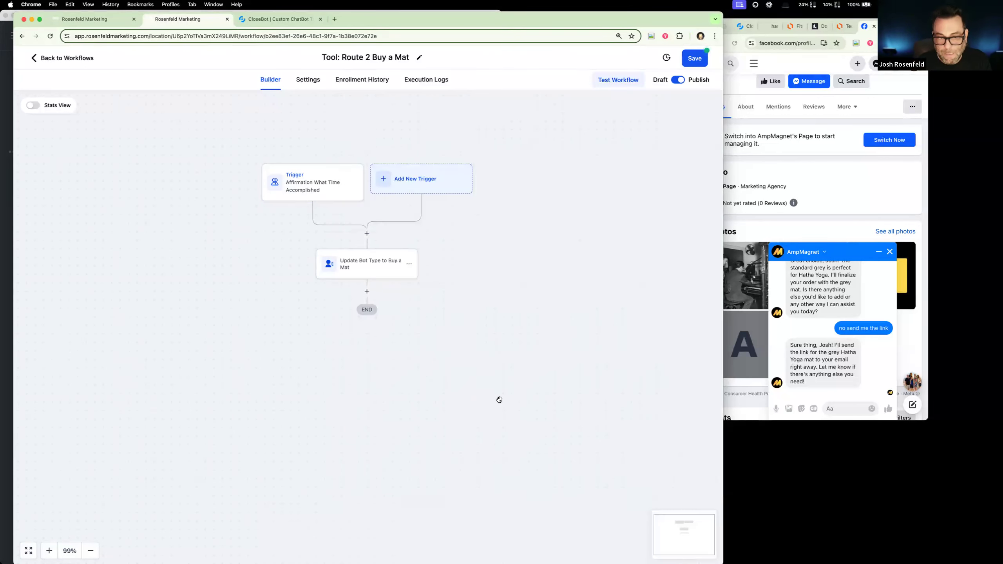
pyautogui.click(694, 59)
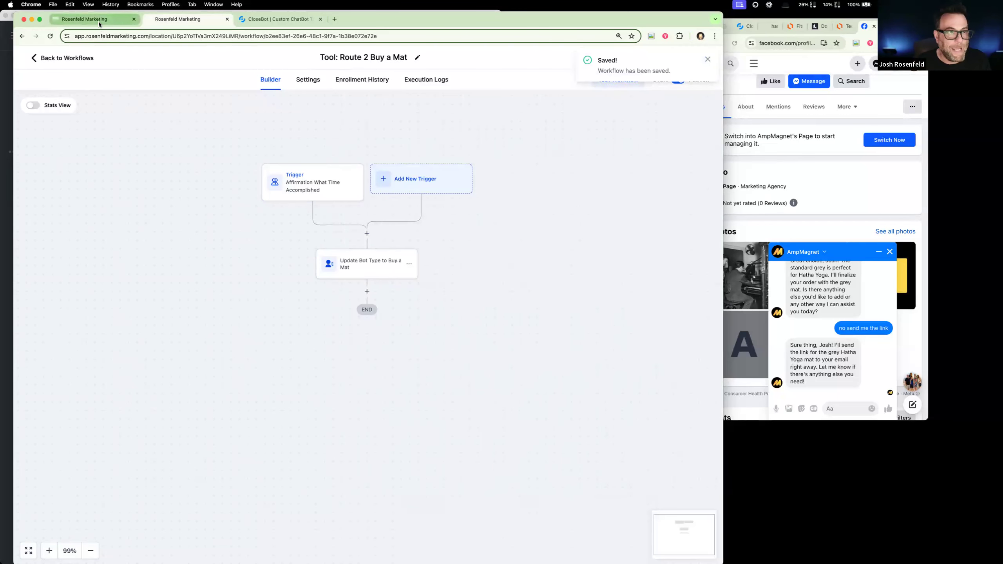
# - On the test contact's record, clear and save the "What time?" goal, re-tick and save it, and check the Bot Type and past workflows
pyautogui.click(99, 21)
pyautogui.scroll(-8, 227, 457)
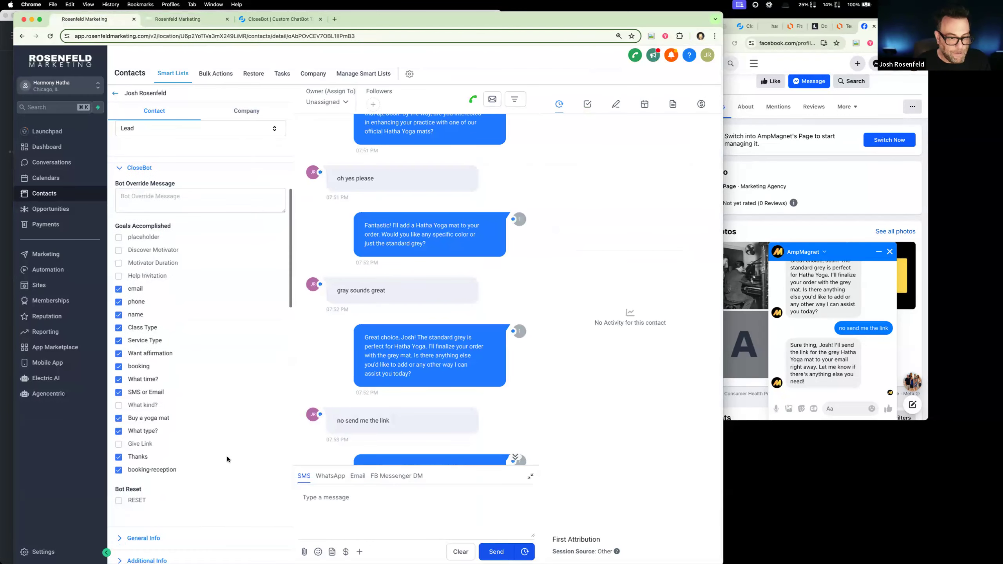
pyautogui.click(119, 335)
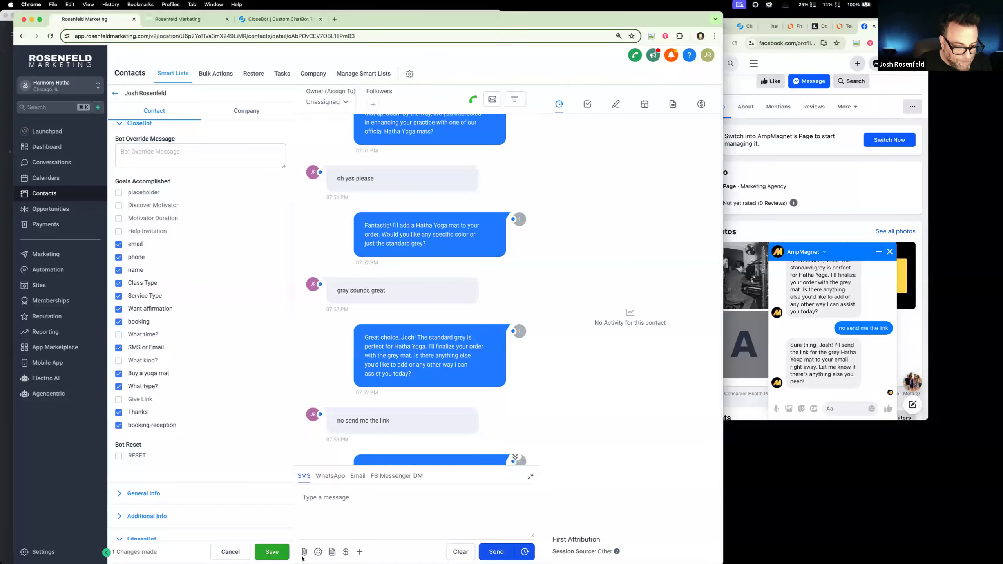
pyautogui.click(271, 552)
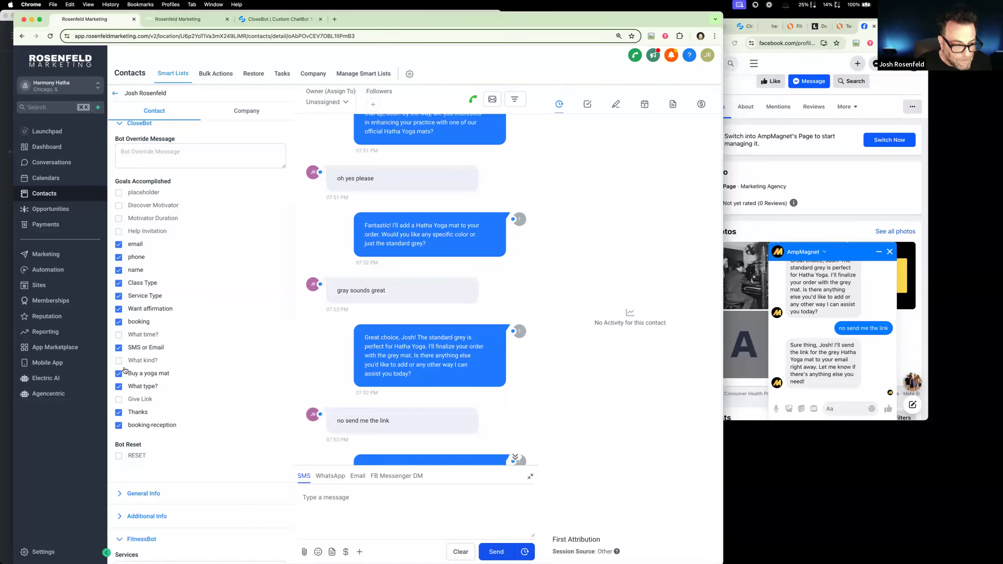
pyautogui.click(119, 335)
pyautogui.click(277, 555)
pyautogui.scroll(-15, 211, 395)
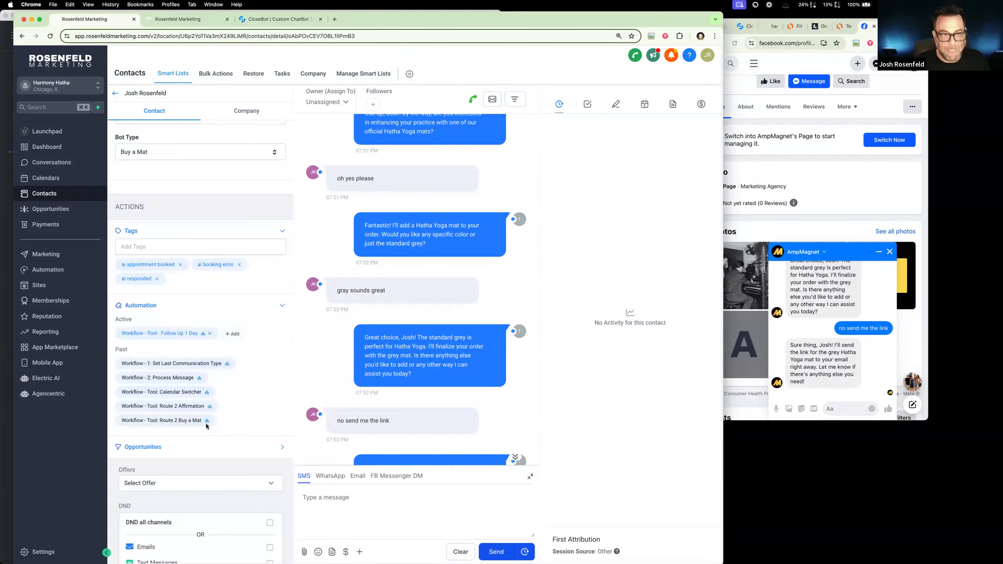
pyautogui.scroll(3, 171, 287)
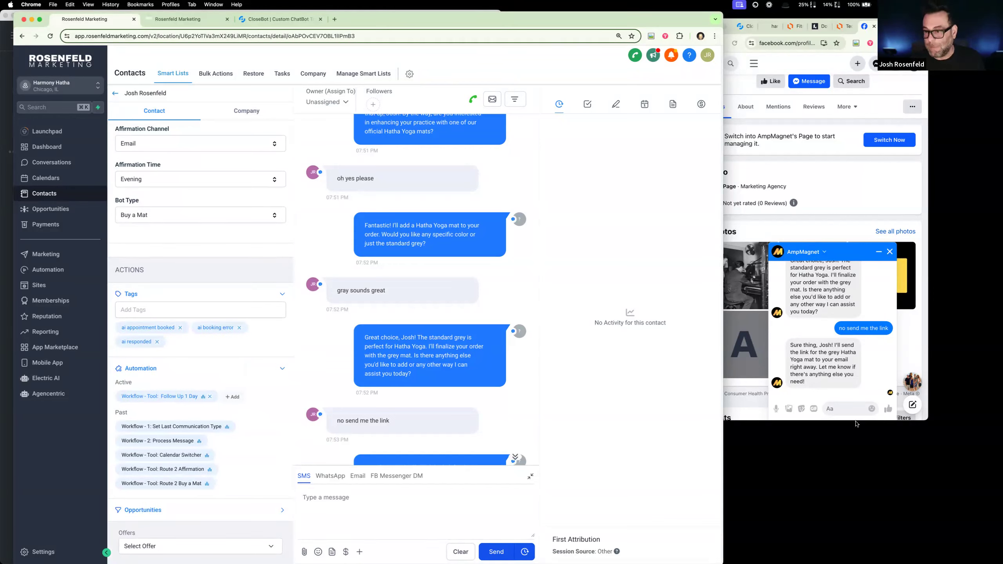
# - Send the reply "yes" to AmpMagnet in the Facebook Messenger chat
pyautogui.click(850, 409)
pyautogui.write('yes')
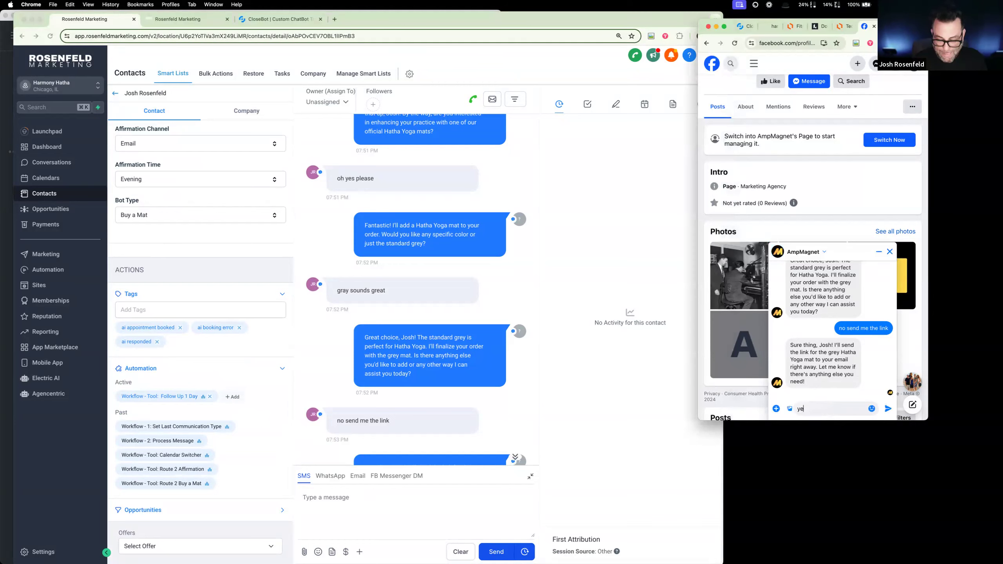
pyautogui.press('Return')
# - In CloseBot, switch to the "Harmony Hatha: Buy a Mat" bot and check its dashboard for the incoming message
pyautogui.click(278, 19)
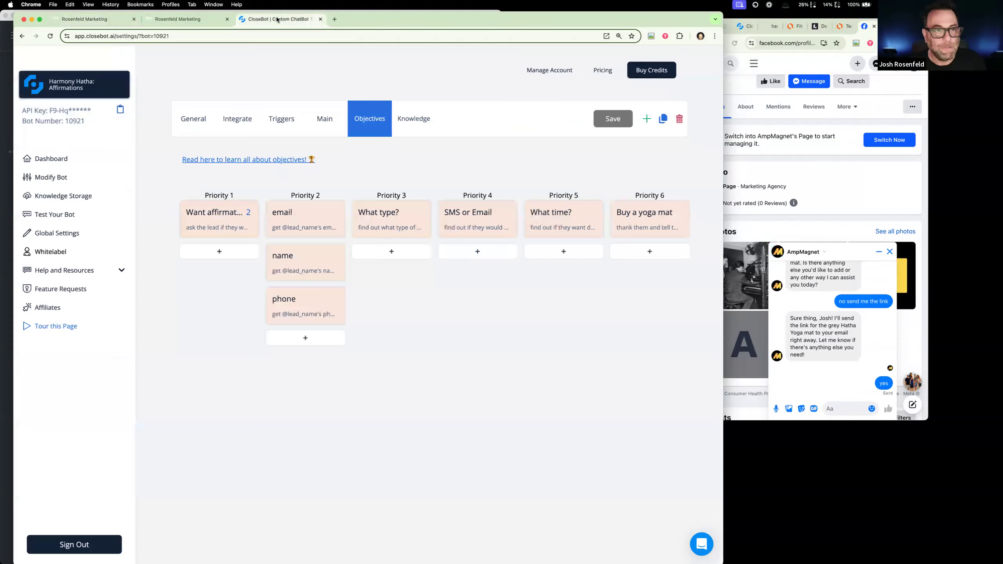
pyautogui.click(117, 88)
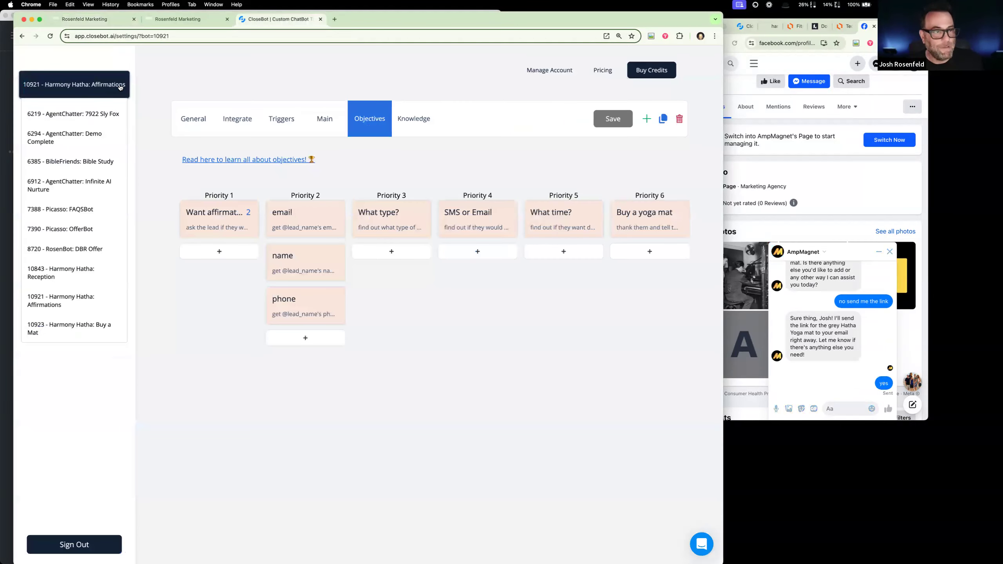
pyautogui.click(100, 329)
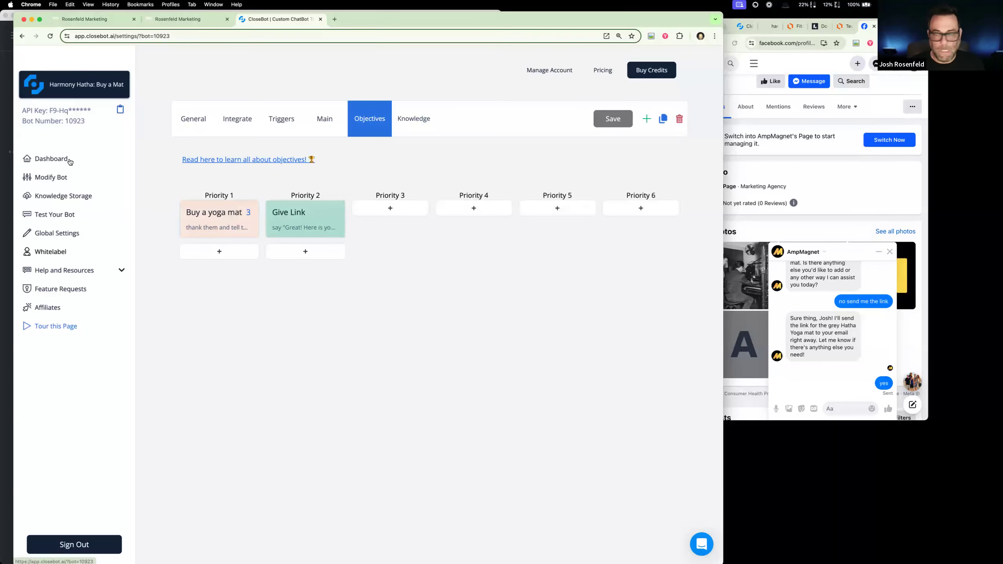
pyautogui.click(55, 166)
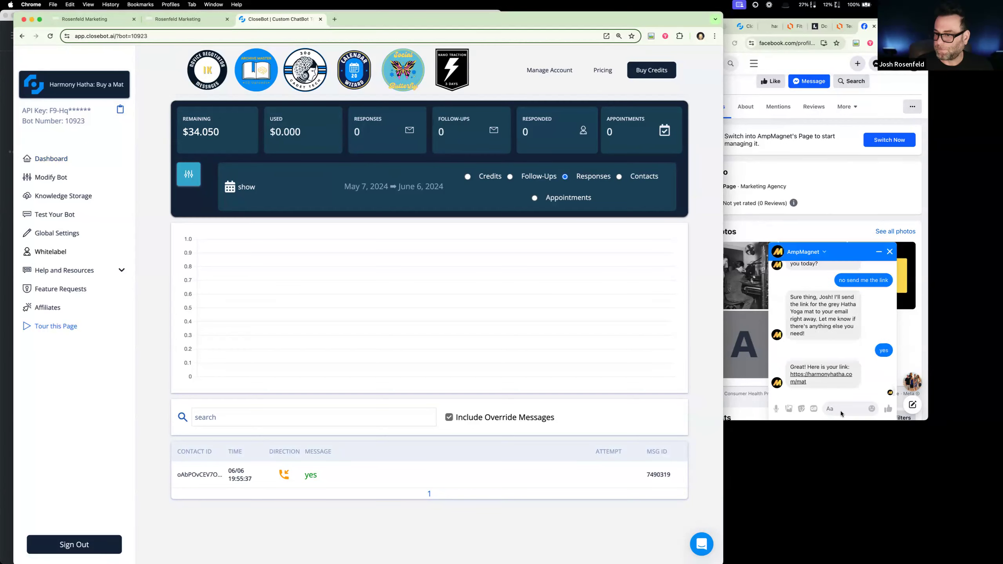
# - Test the yoga mat link from the bot's Messenger reply and close the page it opens
pyautogui.click(799, 382)
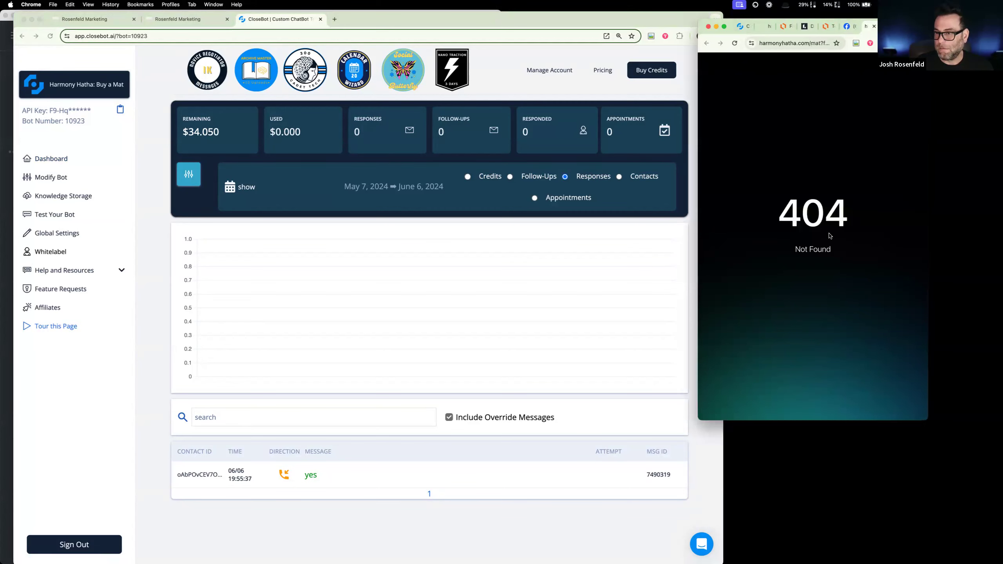
pyautogui.click(874, 26)
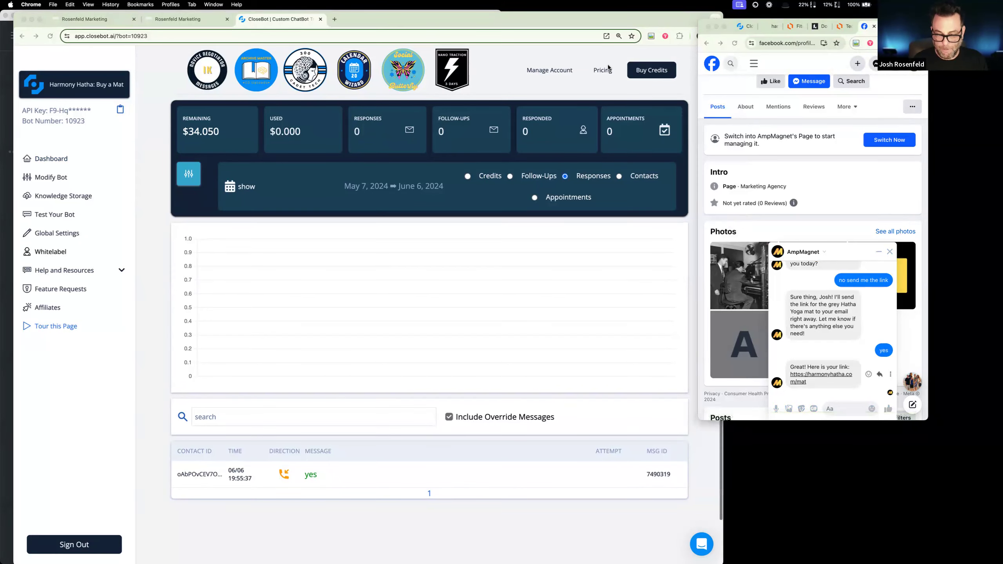
# - In the WorkFlowy outline, delete "Fix the receptionist bot class type objective" and "Routing bot to bot" from the Tomorrow list
pyautogui.moveTo(519, 20); pyautogui.dragTo(693, 25)
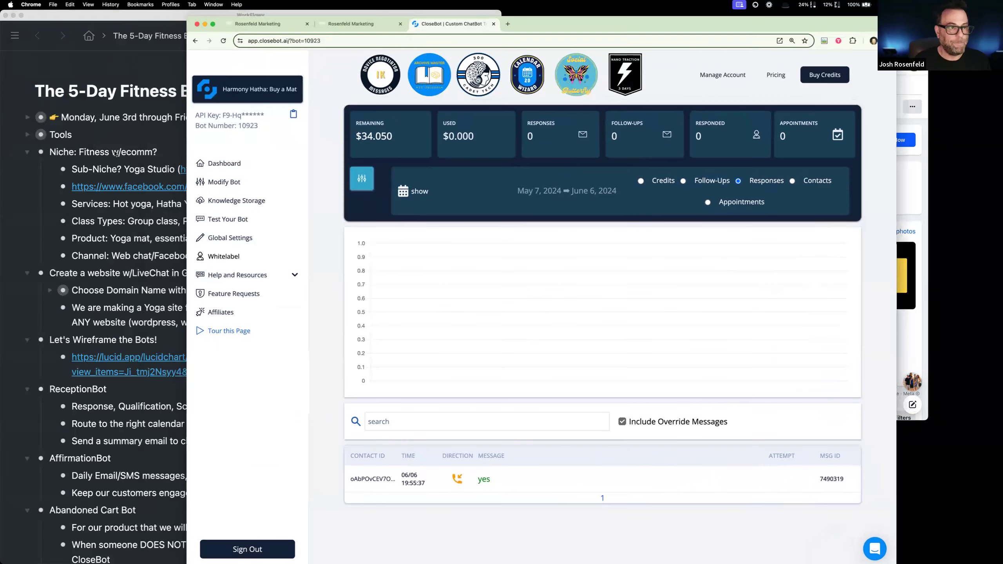
pyautogui.click(122, 136)
pyautogui.scroll(-10, 130, 258)
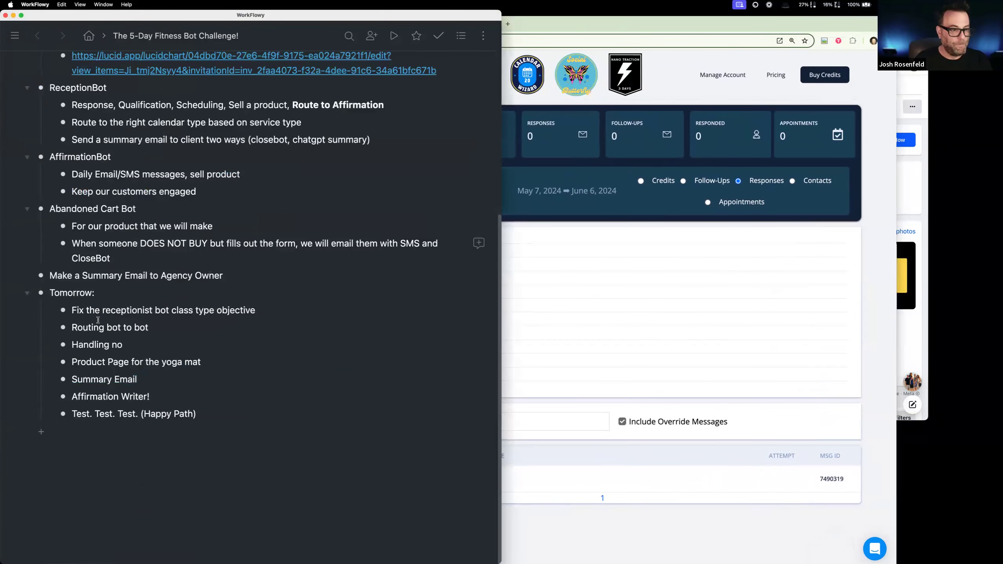
pyautogui.moveTo(73, 310); pyautogui.dragTo(125, 329)
pyautogui.press('BackSpace')
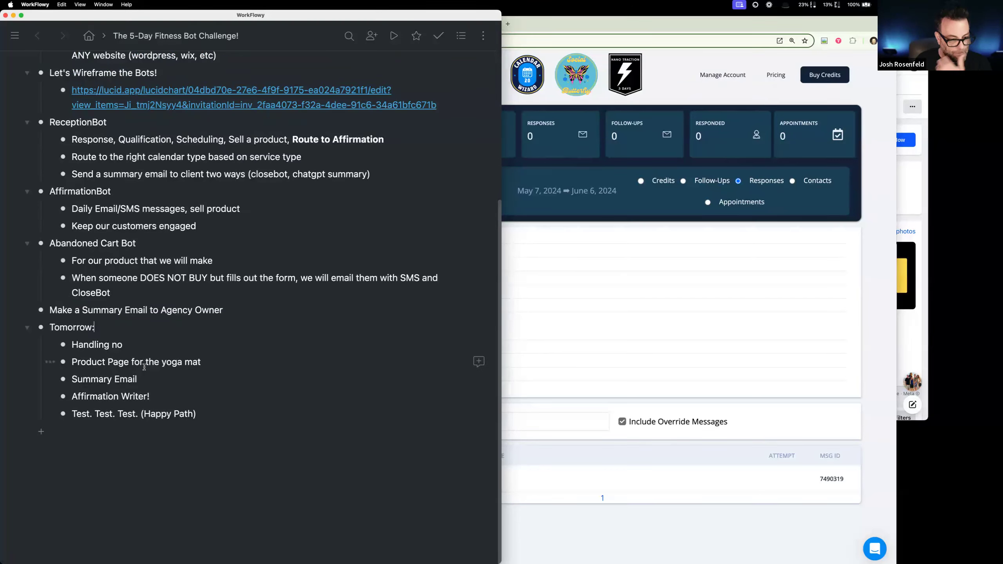
pyautogui.click(175, 400)
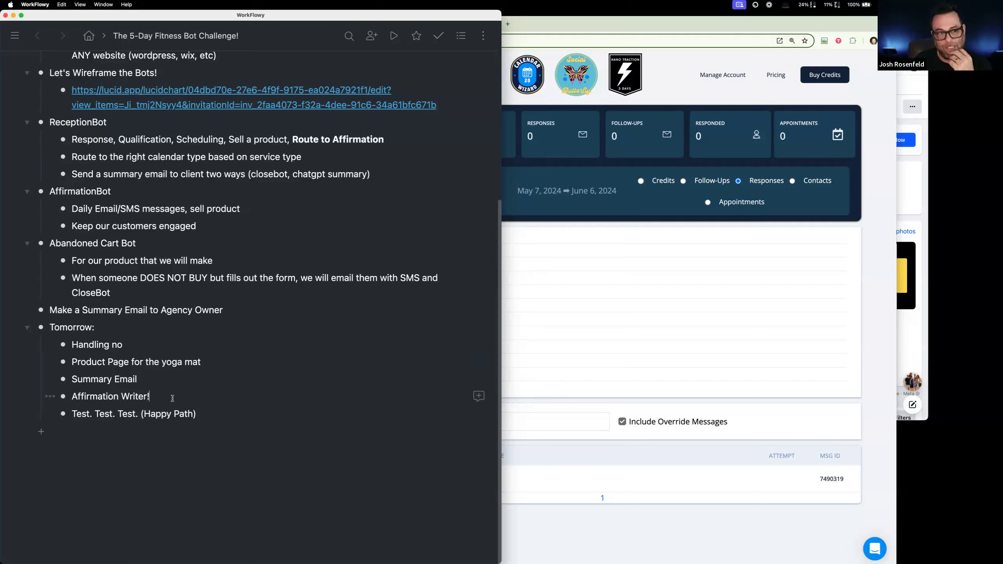
pyautogui.moveTo(73, 344); pyautogui.dragTo(189, 395)
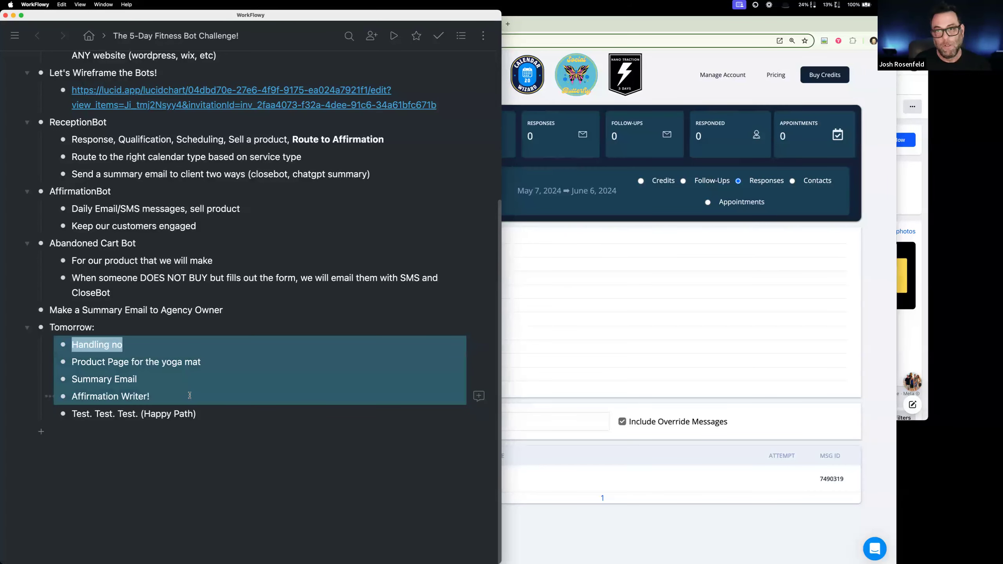
pyautogui.rightClick(184, 394)
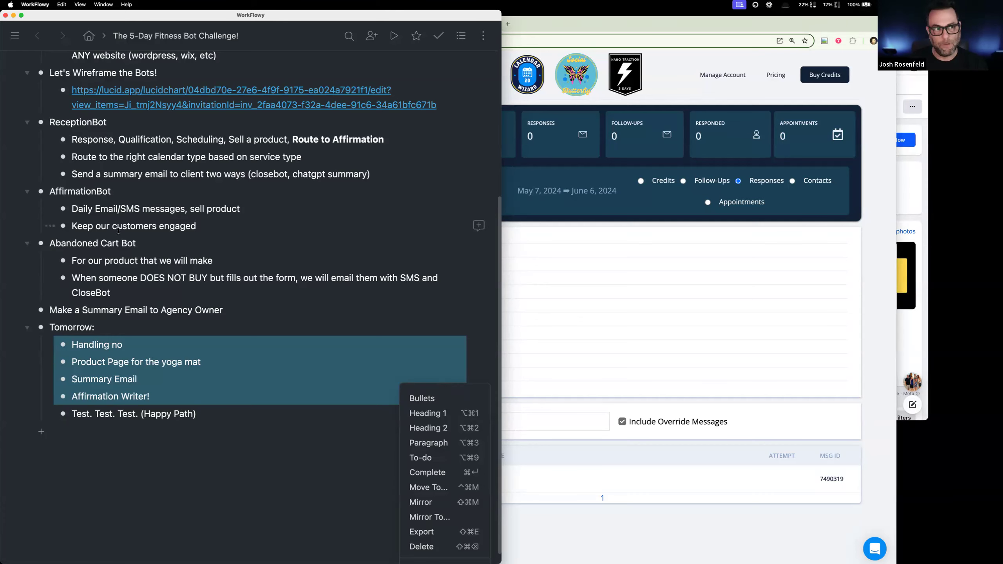
# - Retitle the outline as "The 7-Day Fitness Bot Challenge!"
pyautogui.scroll(7, 131, 91)
pyautogui.doubleClick(72, 92)
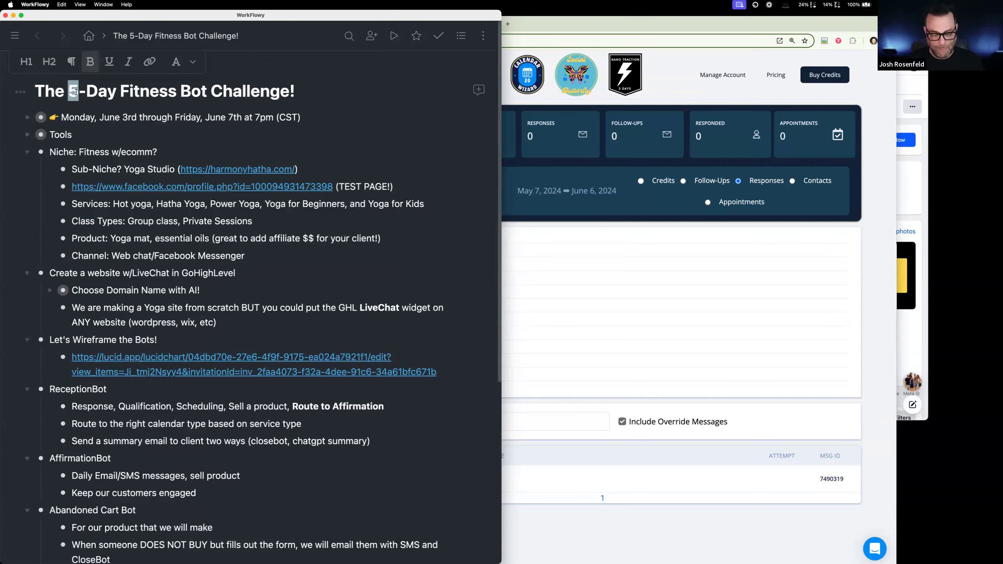
pyautogui.write('7')
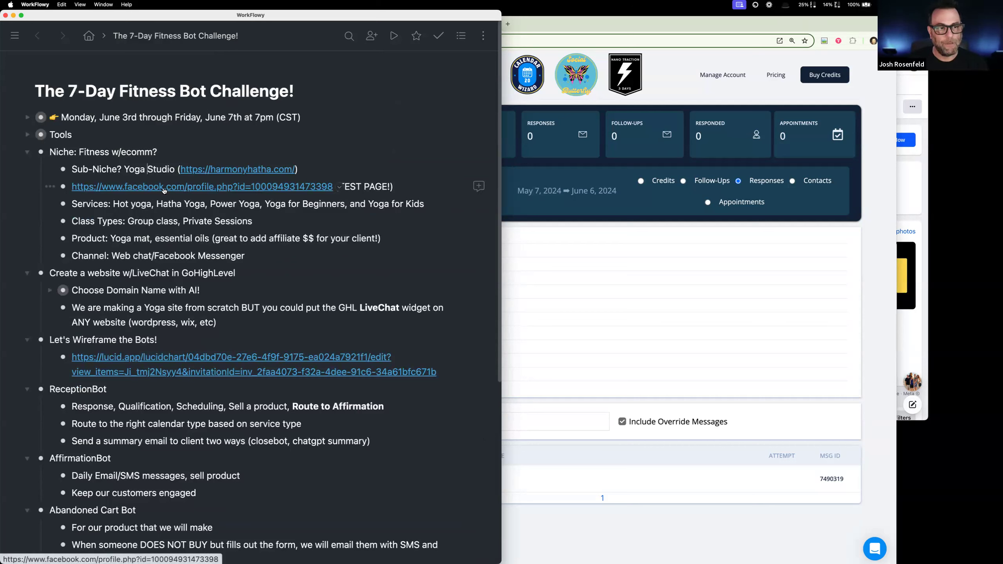
# - Change the end of the challenge's date range to Tuesday, June 11th
pyautogui.doubleClick(182, 117)
pyautogui.click(222, 117)
pyautogui.doubleClick(189, 116)
pyautogui.write('Tuesday')
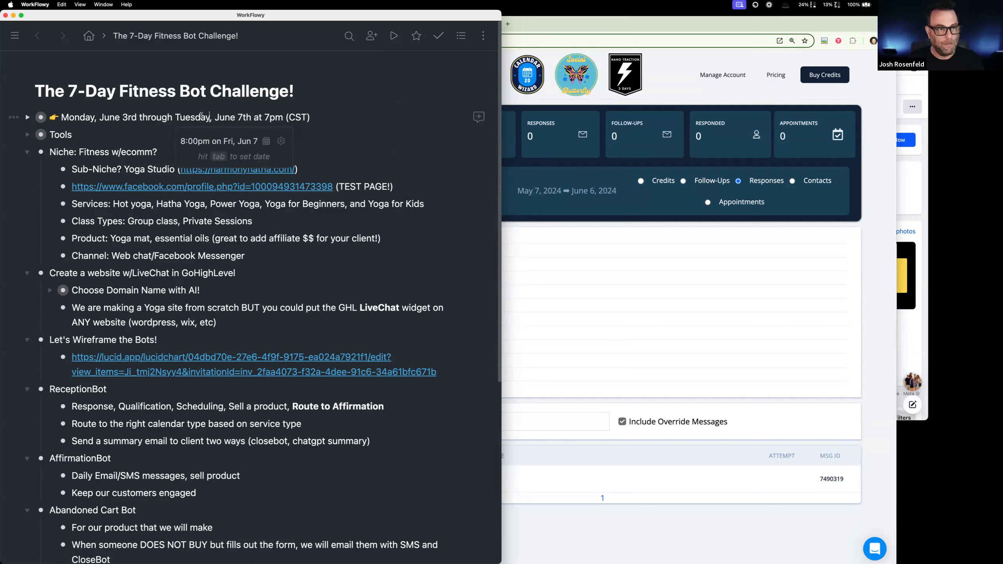
pyautogui.moveTo(238, 118); pyautogui.dragTo(243, 117)
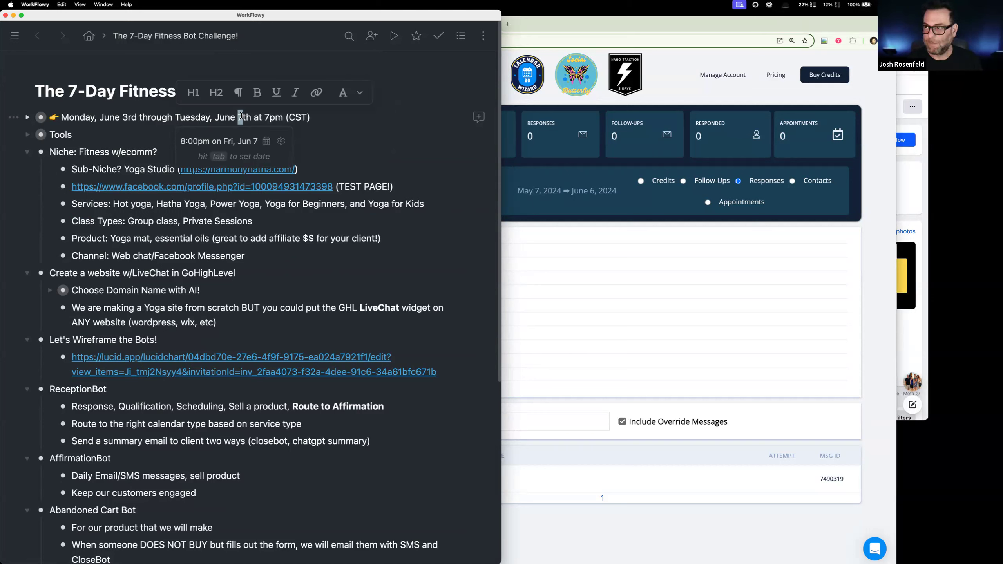
pyautogui.write('11')
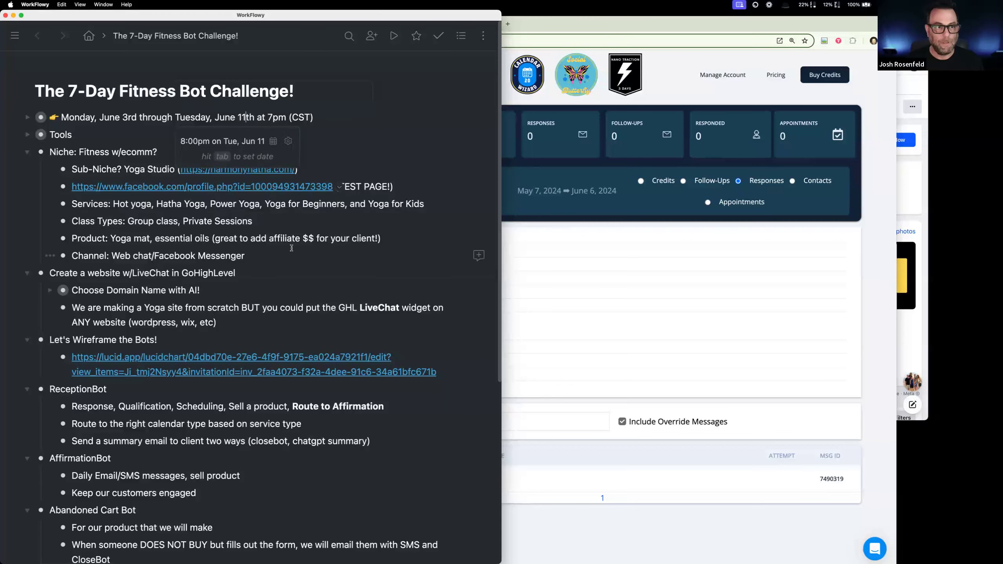
pyautogui.scroll(-7, 354, 377)
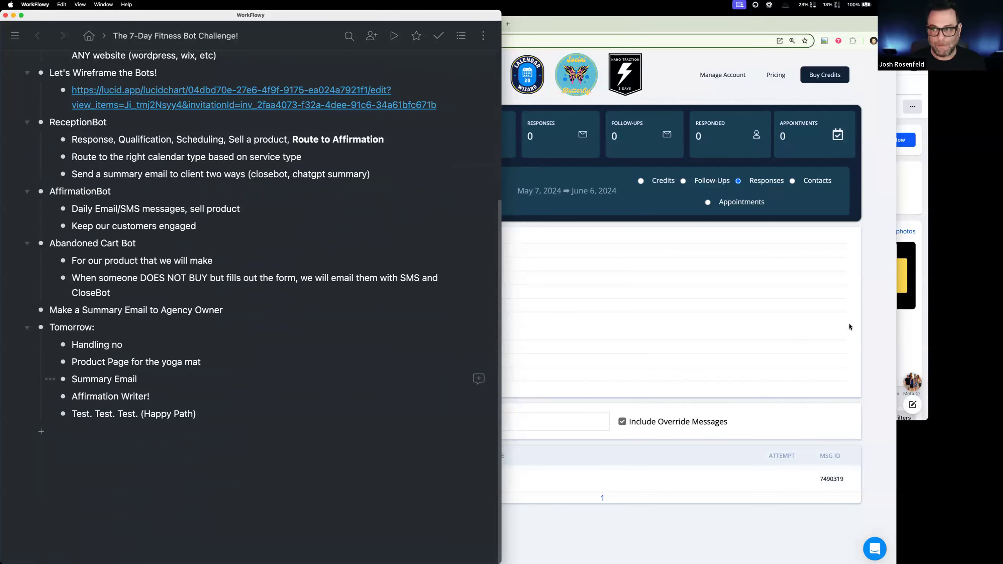
pyautogui.click(906, 342)
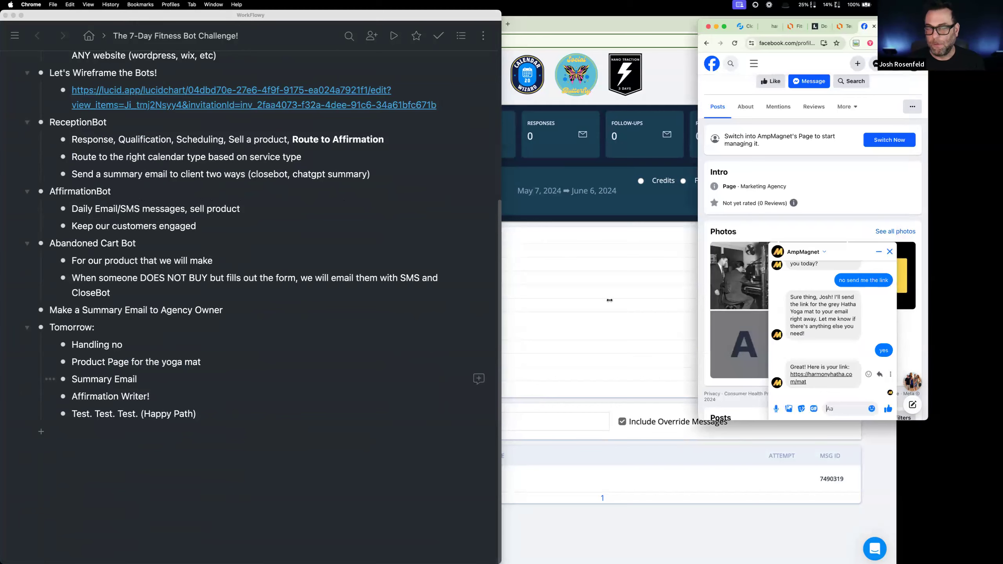
# - Widen the Facebook page window and switch to the CloseBot dashboard of the Buy a Mat bot
pyautogui.moveTo(609, 301); pyautogui.dragTo(594, 301)
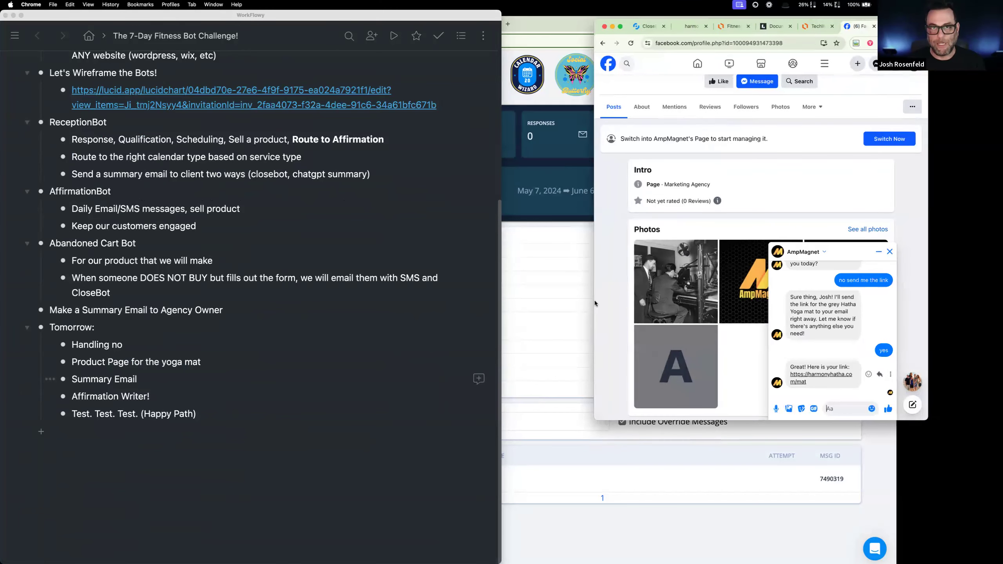
pyautogui.scroll(1, 672, 312)
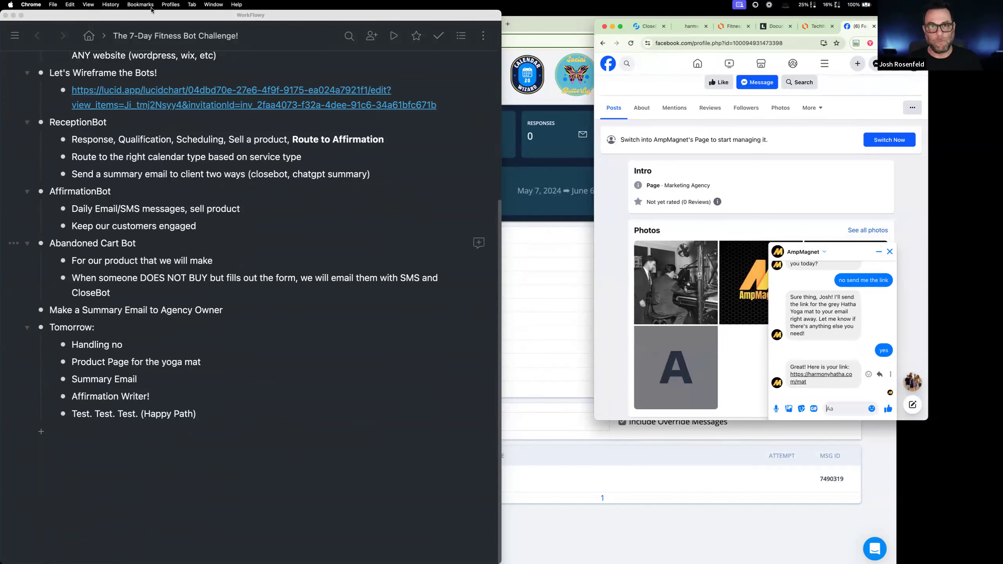
pyautogui.click(522, 258)
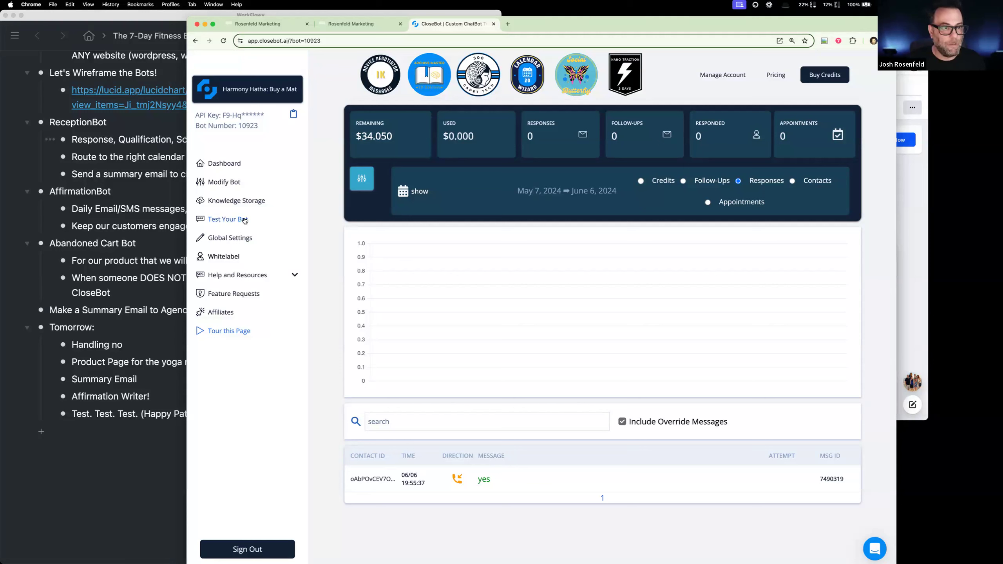
pyautogui.click(98, 272)
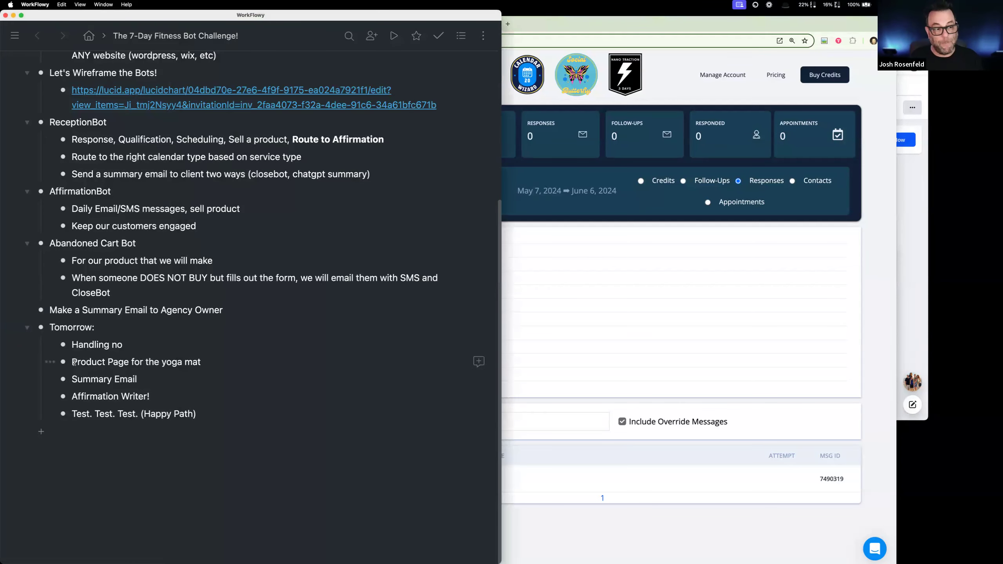
pyautogui.moveTo(78, 362); pyautogui.dragTo(214, 363)
pyautogui.write('Z')
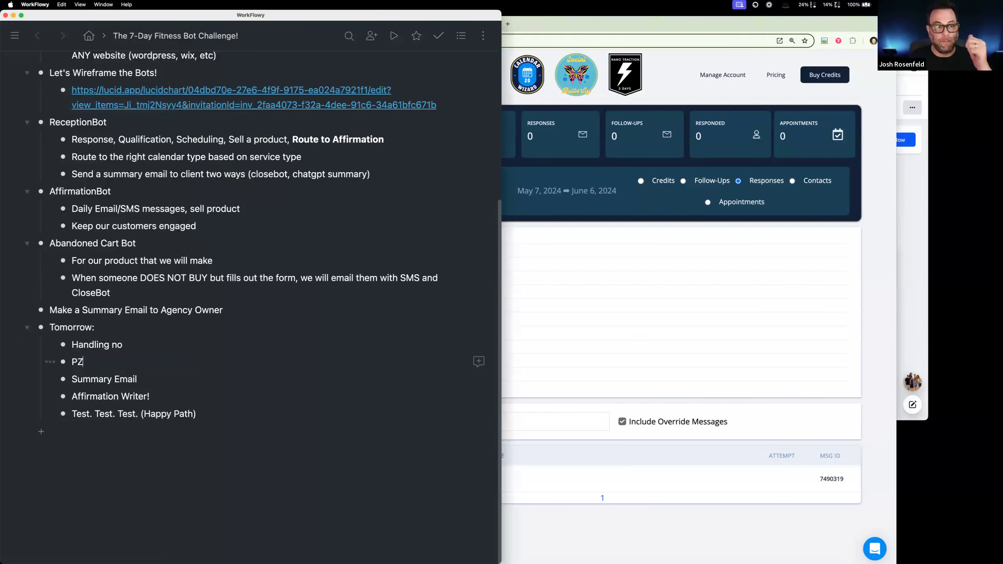
pyautogui.press('super+z')
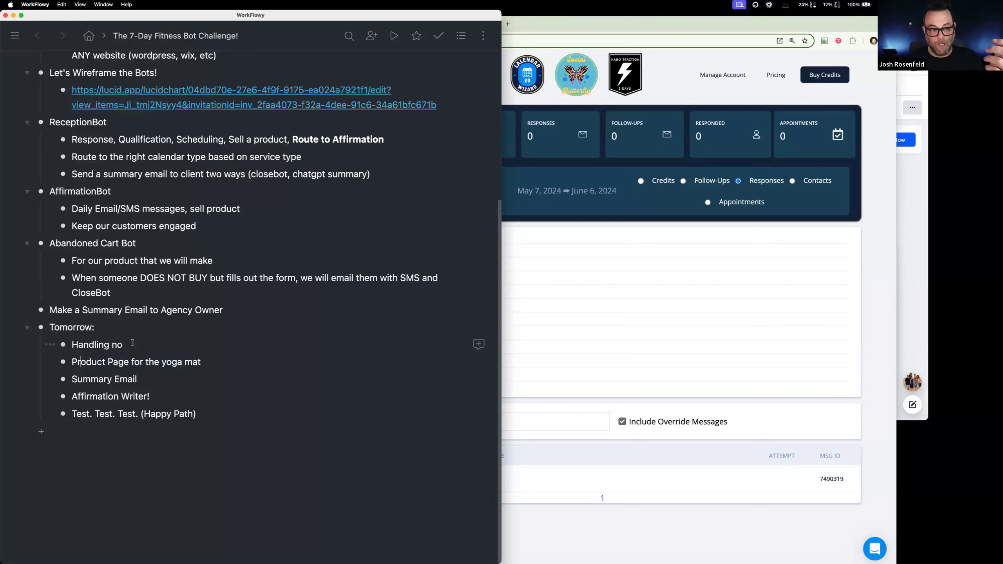
# - Highlight the Summary Email and Affirmation Writer! items in the outline's Tomorrow list, and return to the CloseBot dashboard
pyautogui.moveTo(139, 379); pyautogui.dragTo(73, 379)
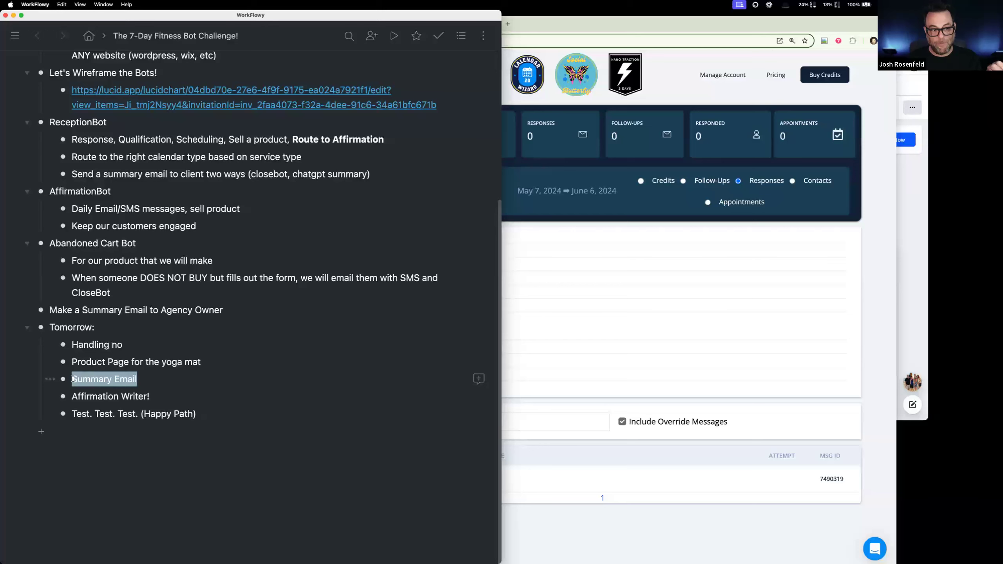
pyautogui.moveTo(155, 397); pyautogui.dragTo(74, 376)
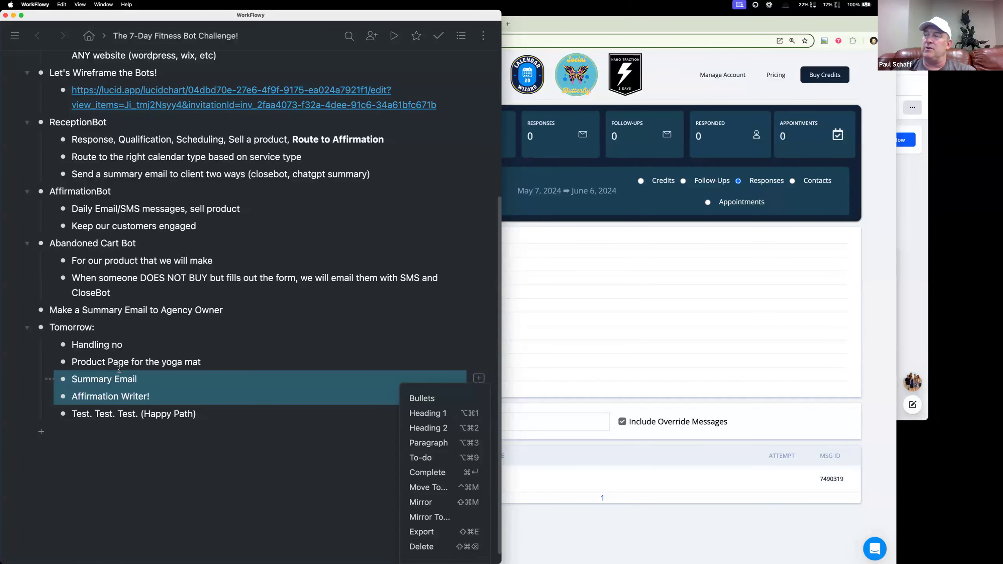
pyautogui.click(541, 295)
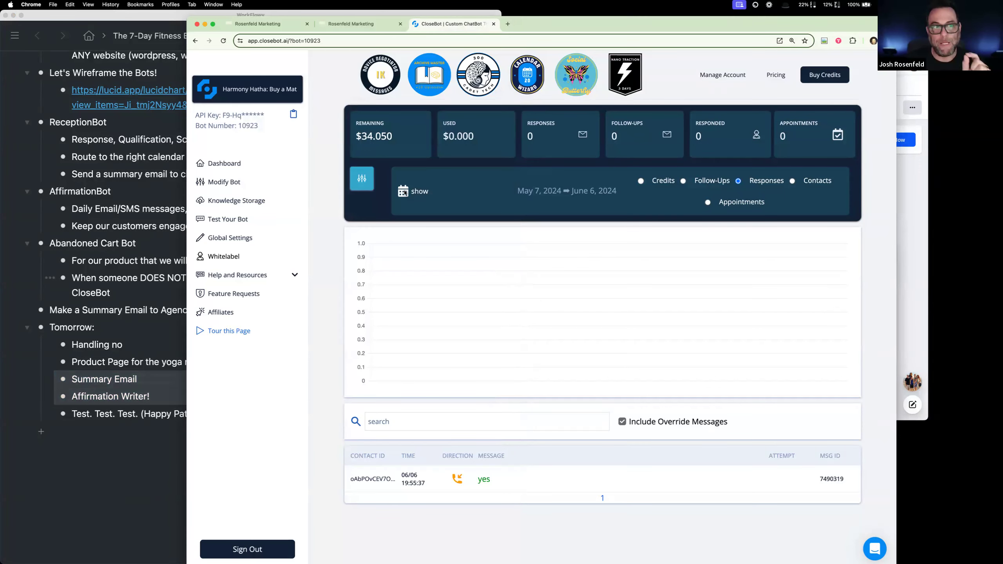
# - Move the outline window aside, leave the Affirmation Writer workflow, and open the newest contact's record in Rosenfeld Marketing
pyautogui.moveTo(155, 17); pyautogui.dragTo(206, 131)
pyautogui.click(133, 120)
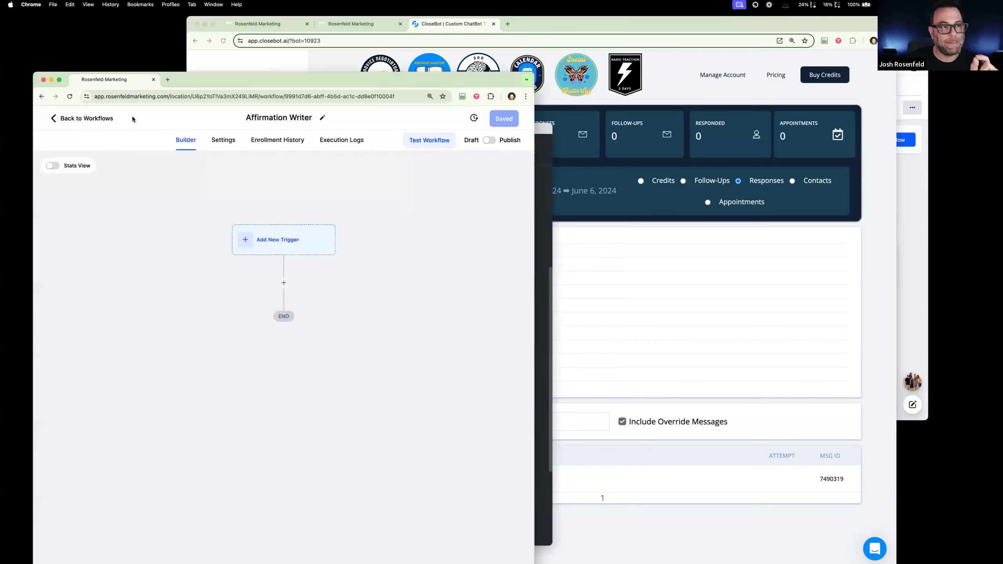
pyautogui.click(102, 120)
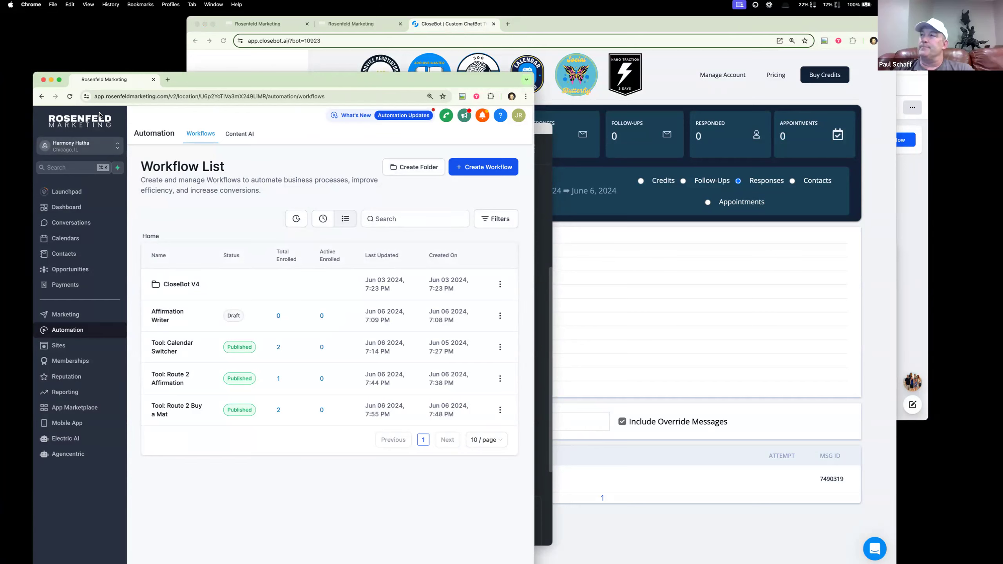
pyautogui.click(66, 252)
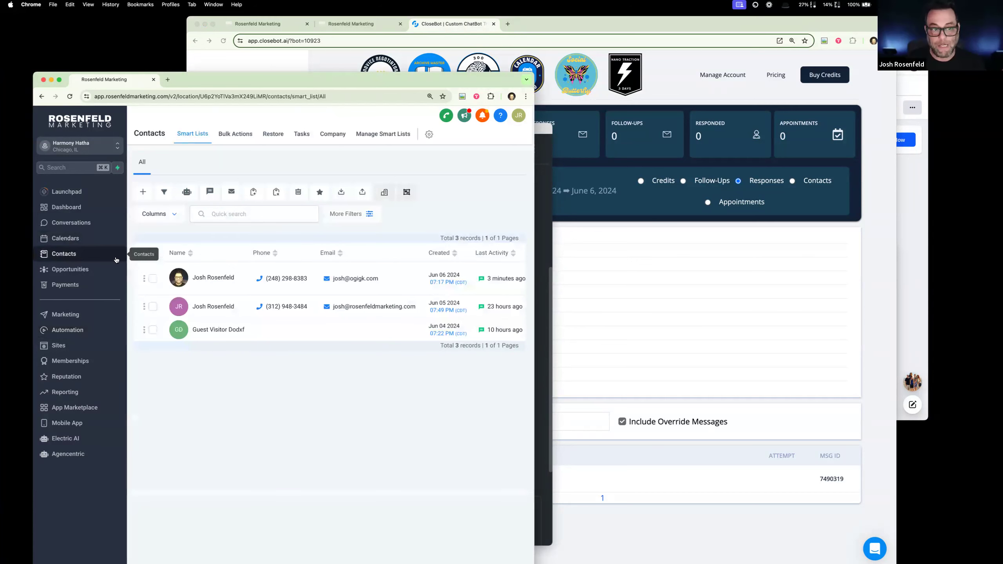
pyautogui.click(180, 280)
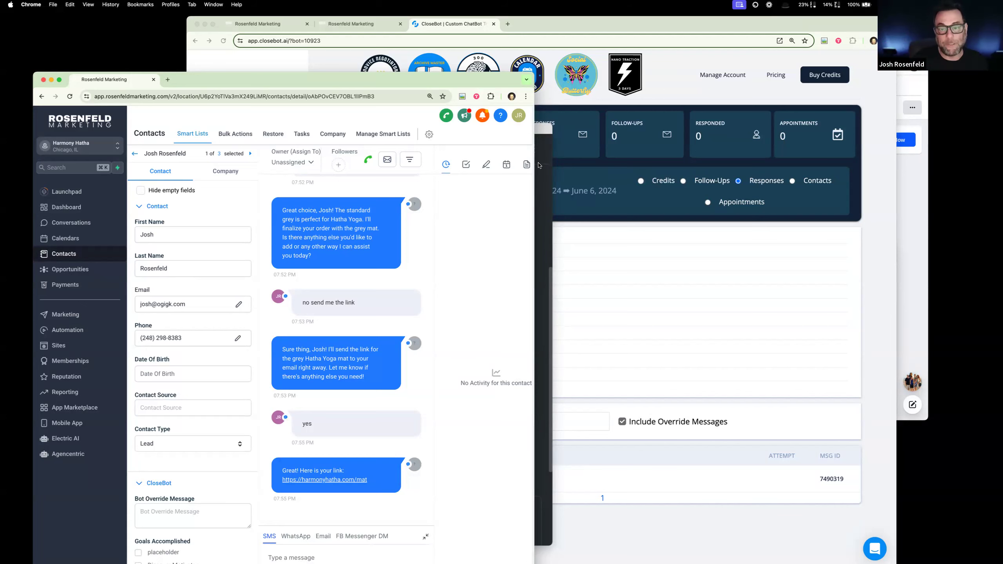
# - In CloseBot, review the Buy a yoga mat objective of the Buy a Mat bot, including its advanced objection training
pyautogui.click(442, 24)
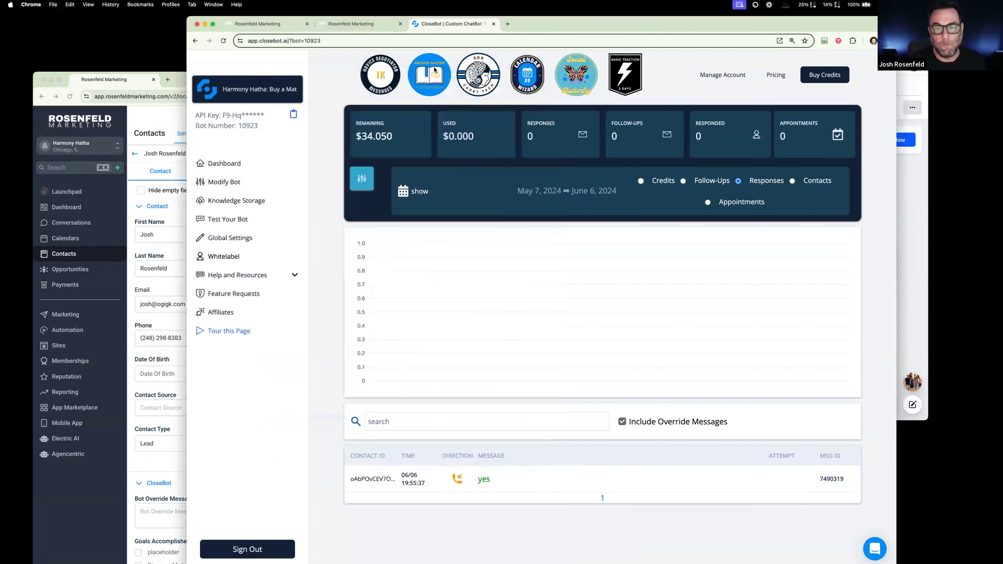
pyautogui.click(224, 181)
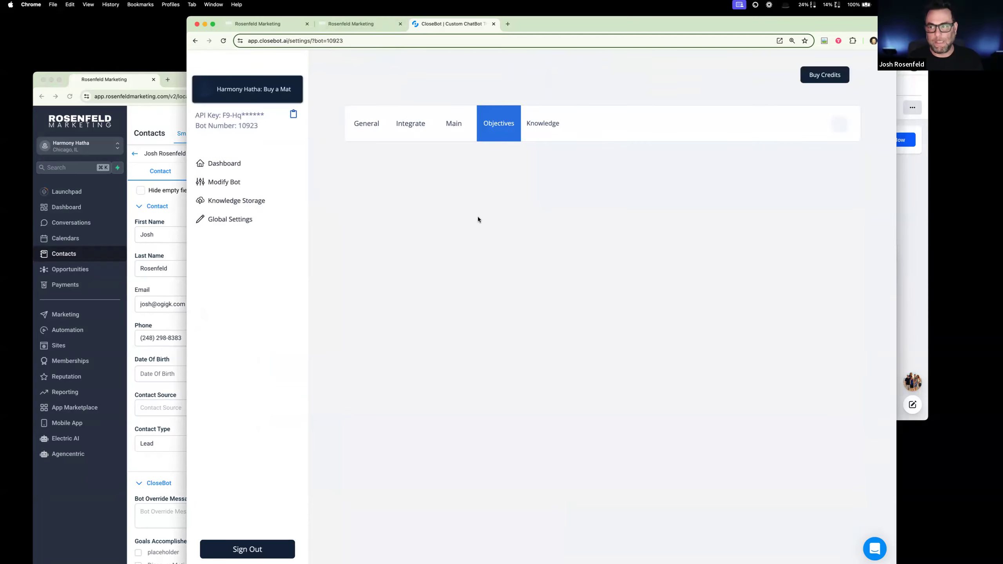
pyautogui.click(377, 224)
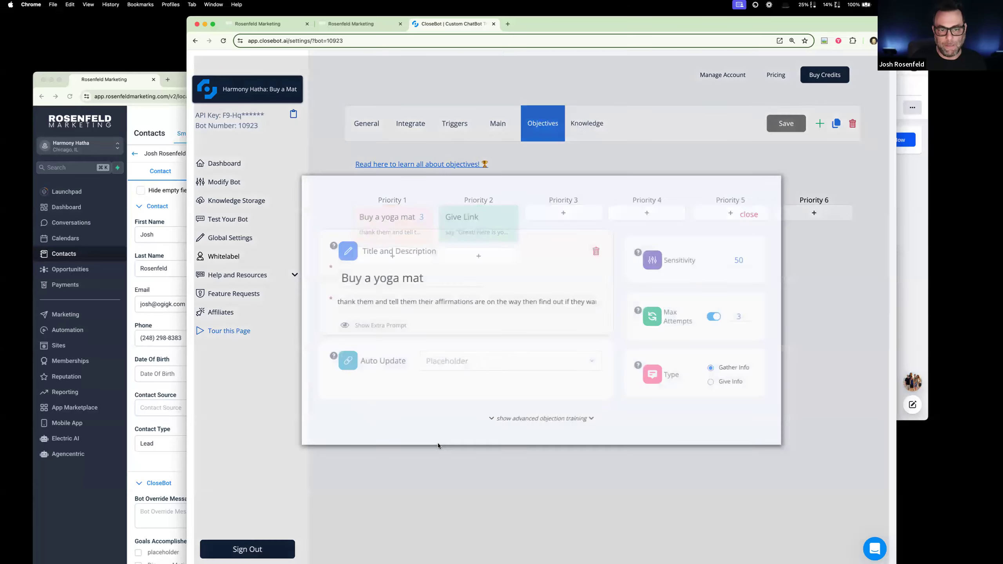
pyautogui.click(538, 421)
pyautogui.scroll(-1, 434, 415)
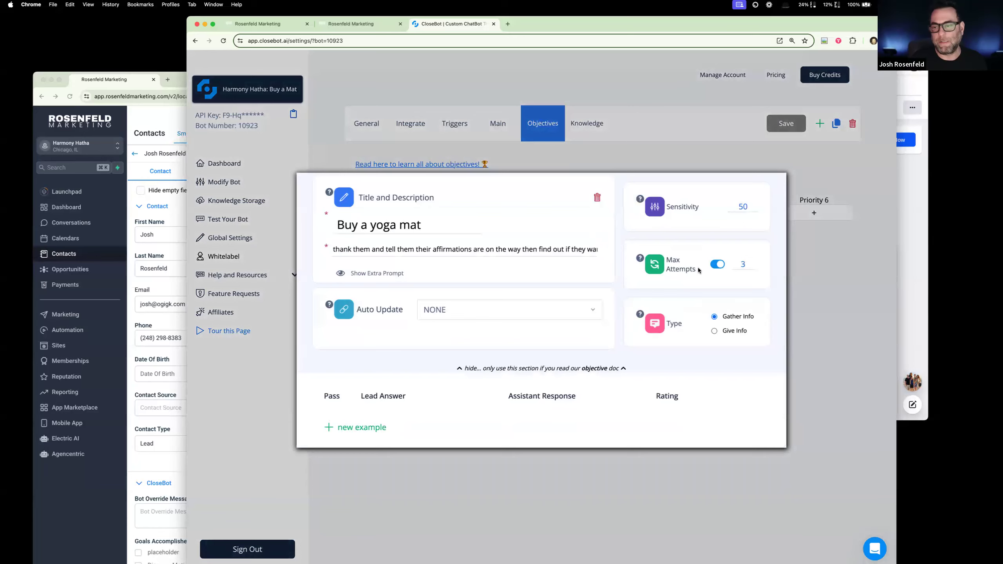
pyautogui.scroll(1, 698, 271)
pyautogui.click(752, 190)
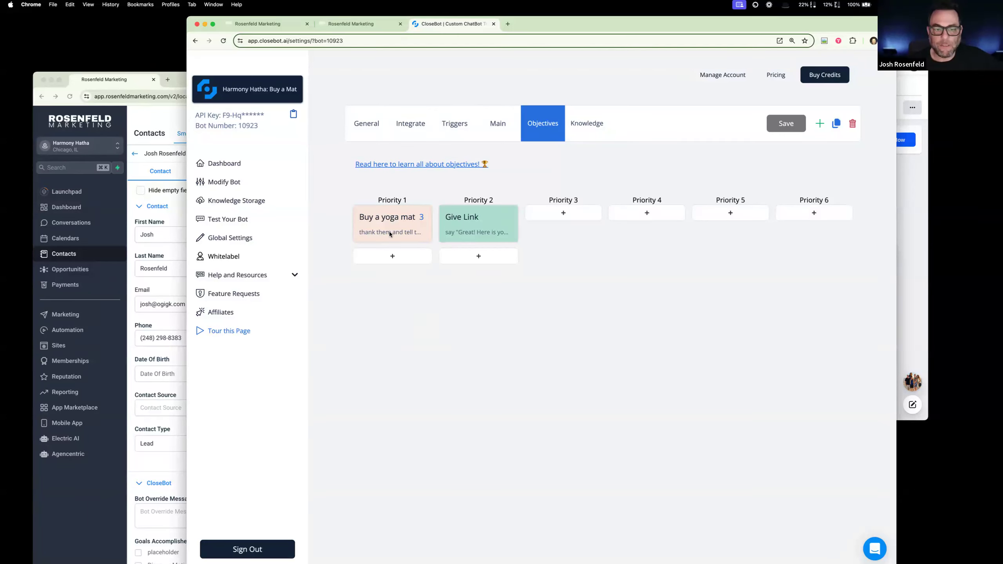
# - Switch to the Harmony Hatha: Reception bot and view its Service Type objective
pyautogui.click(248, 89)
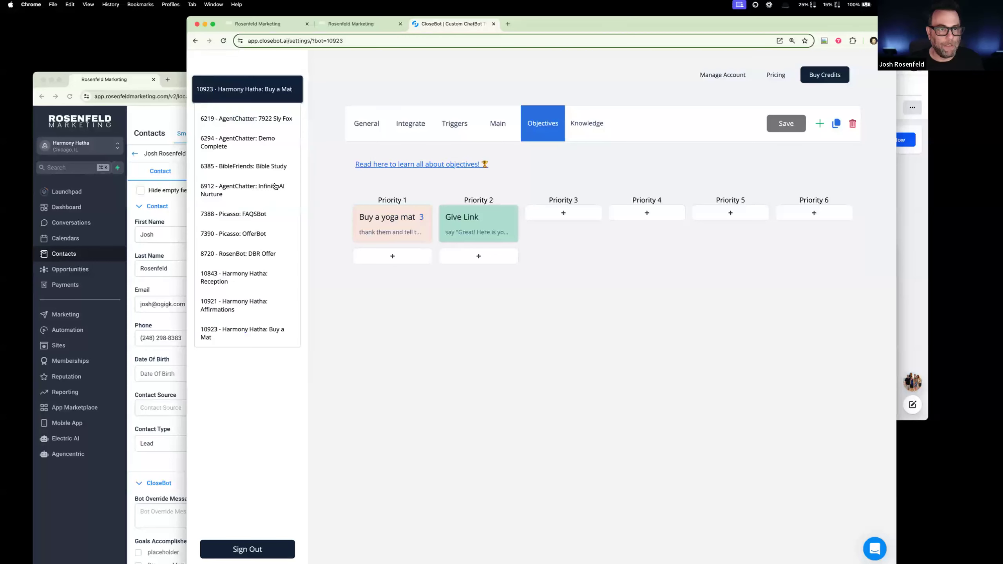
pyautogui.click(270, 275)
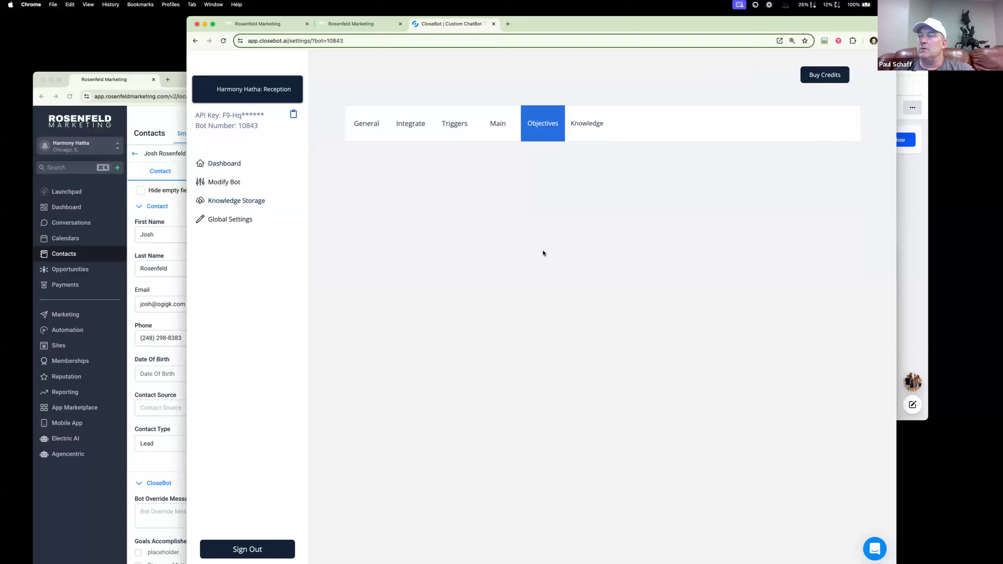
pyautogui.click(496, 231)
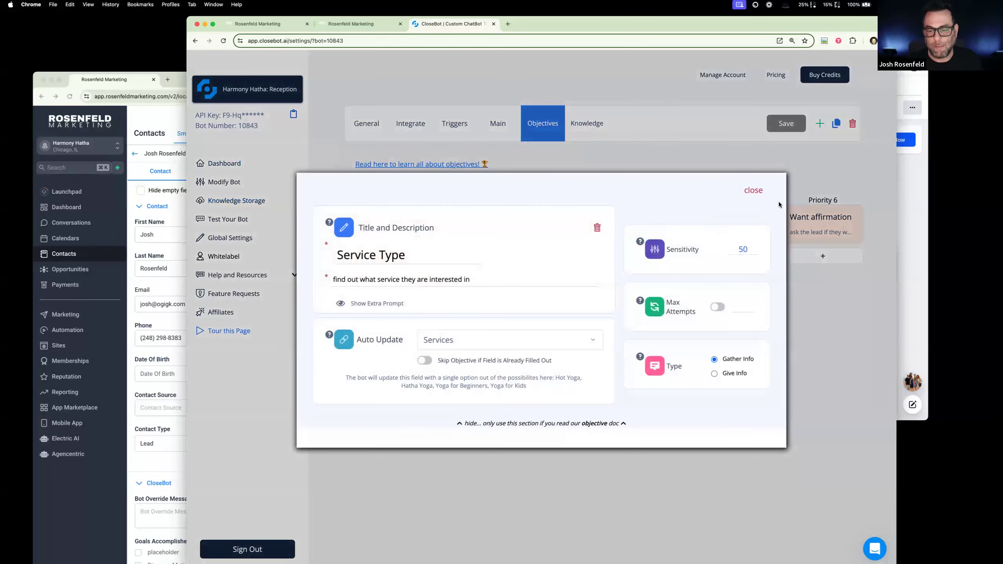
pyautogui.click(752, 192)
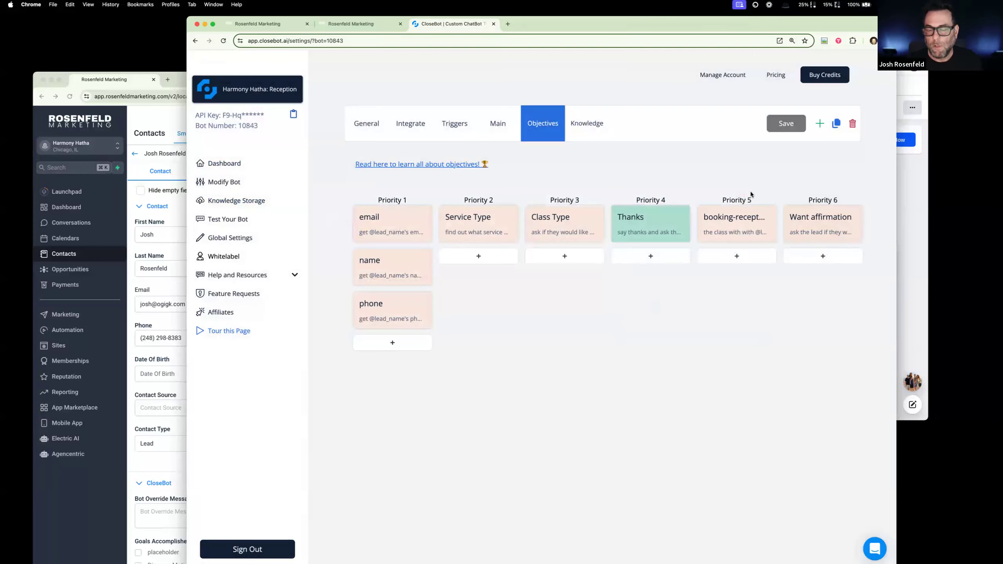
# - Examine the service options under the Service Type objective's auto-update, and view the Class Type objective
pyautogui.click(483, 229)
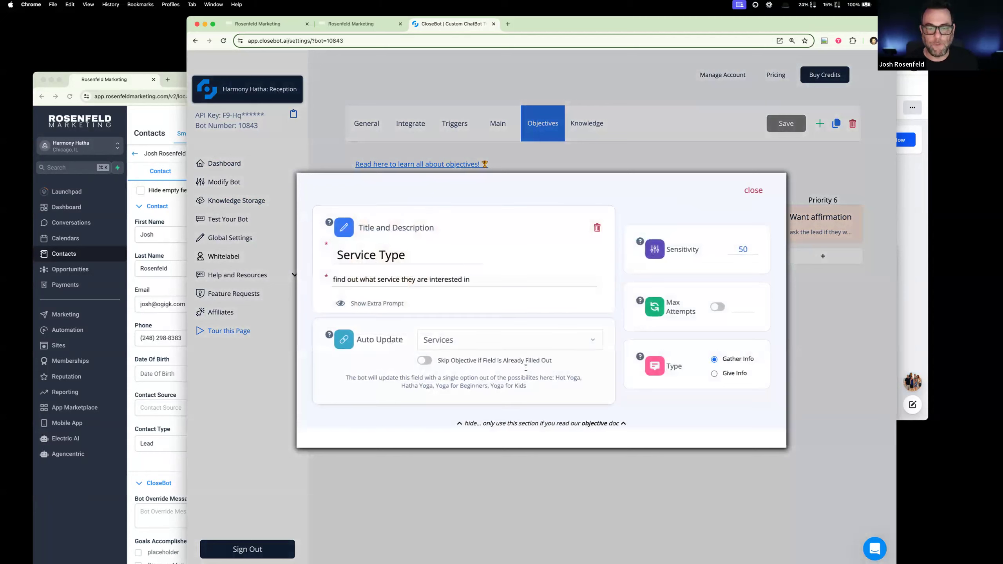
pyautogui.moveTo(530, 389); pyautogui.dragTo(491, 387)
pyautogui.click(753, 191)
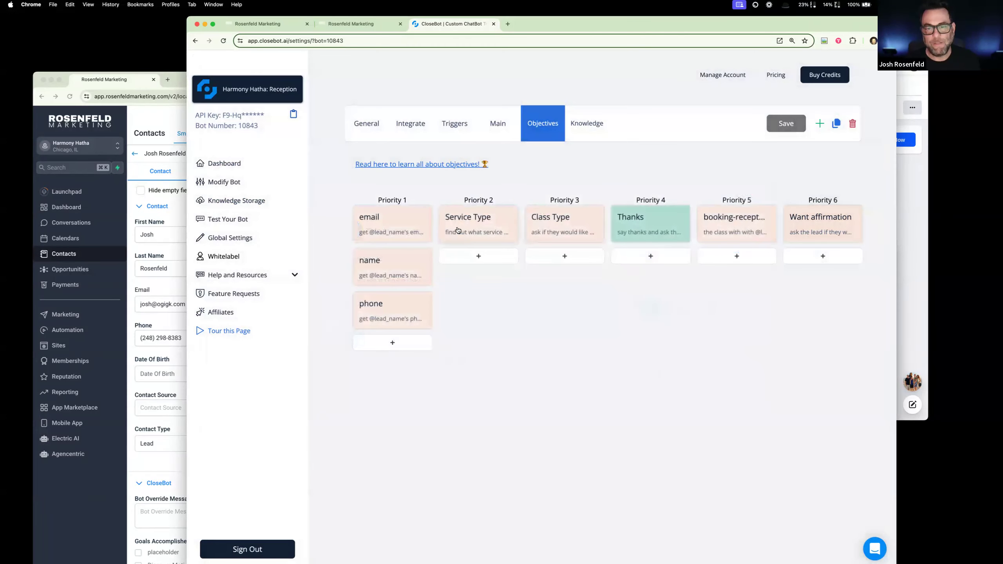
pyautogui.click(560, 226)
pyautogui.click(754, 192)
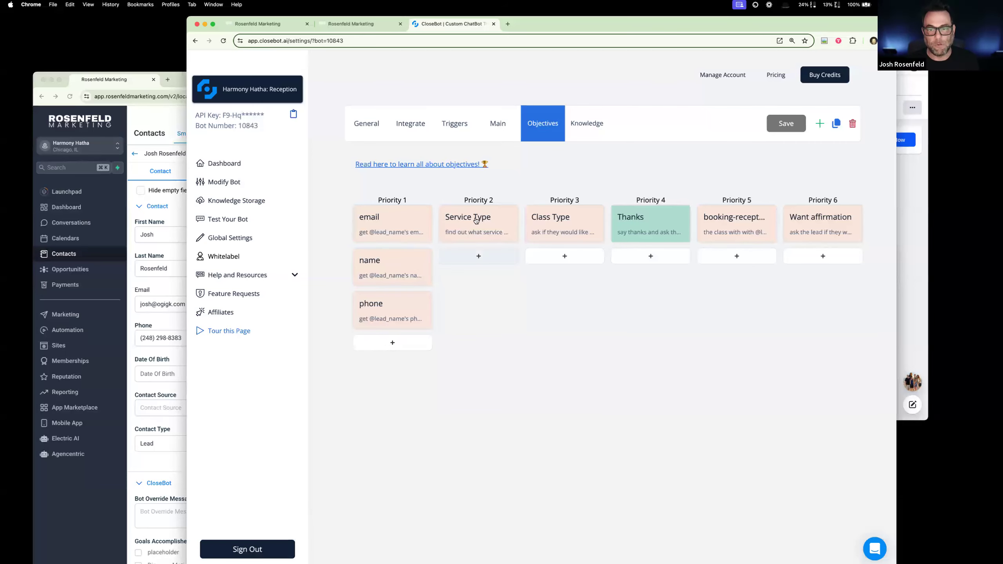
# - Check the skip-if-filled option of the Service Type objective and save the Reception bot's objectives
pyautogui.click(500, 221)
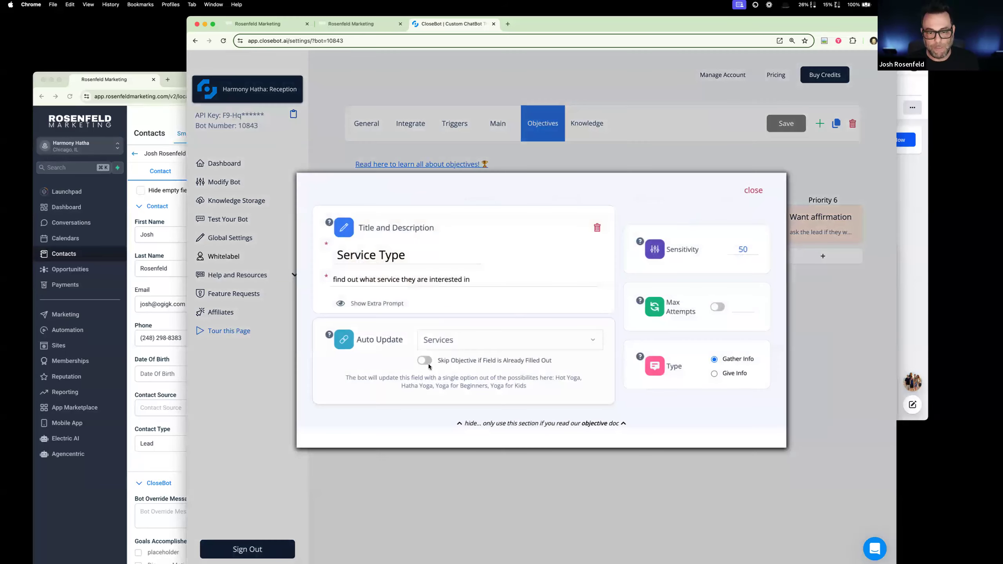
pyautogui.click(752, 191)
pyautogui.click(793, 126)
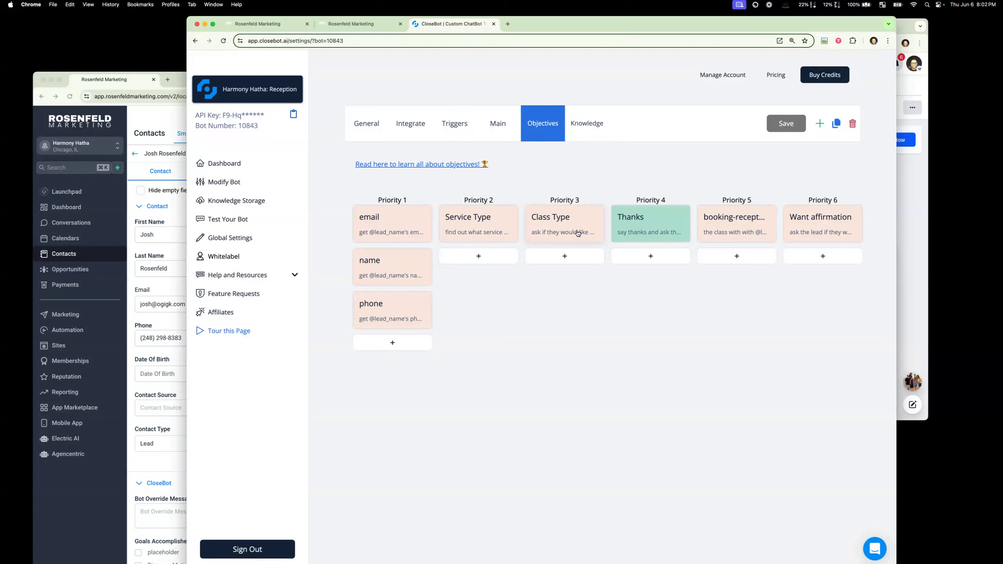
# - Return to the contact's record in Rosenfeld Marketing and bring up its class and affirmation custom fields
pyautogui.click(169, 214)
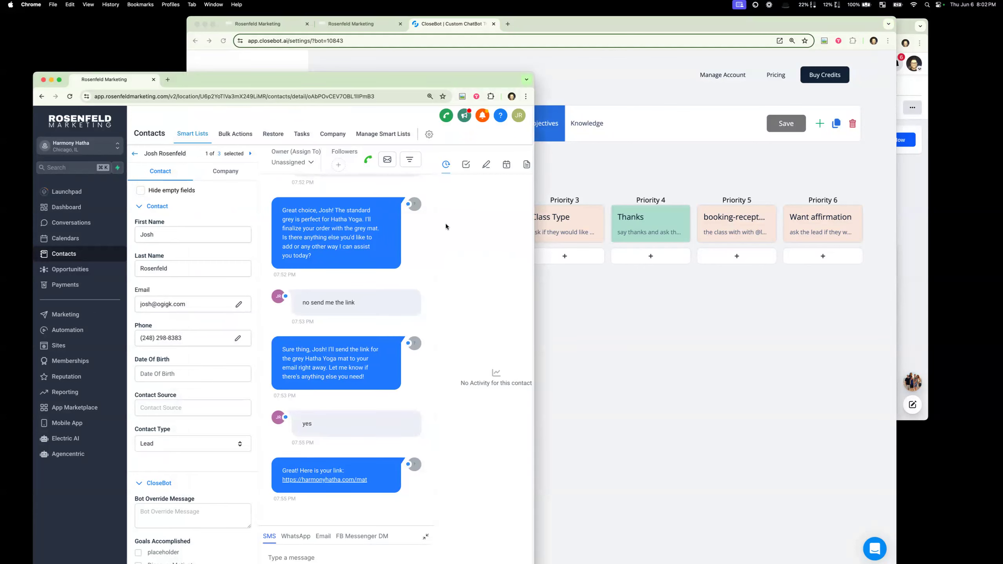
pyautogui.click(662, 335)
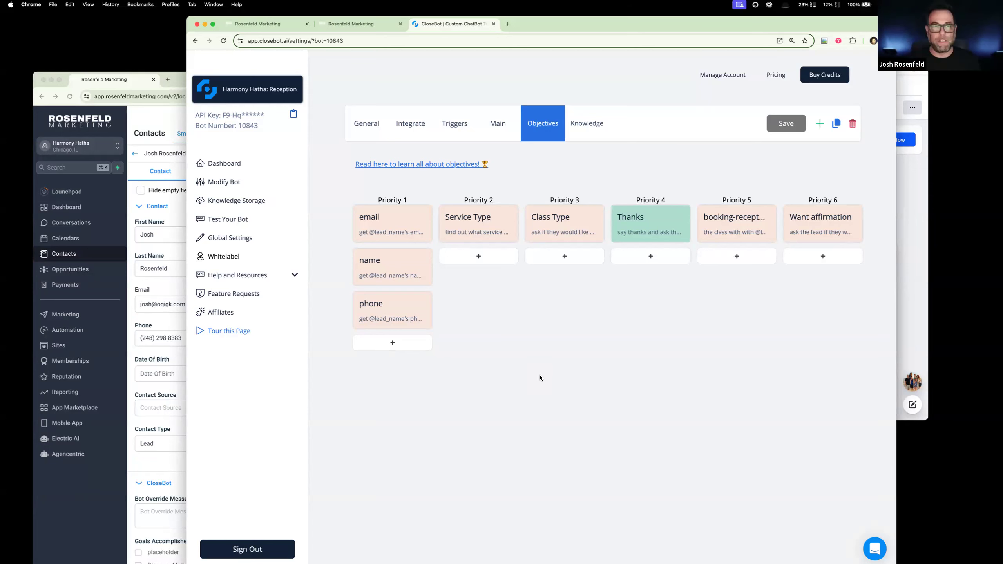
pyautogui.click(147, 326)
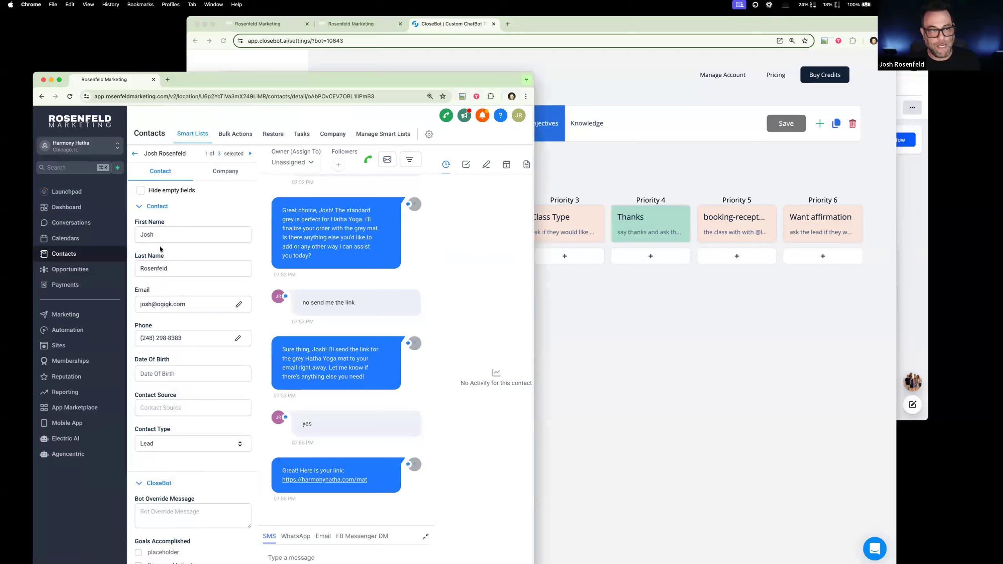
pyautogui.scroll(-15, 190, 253)
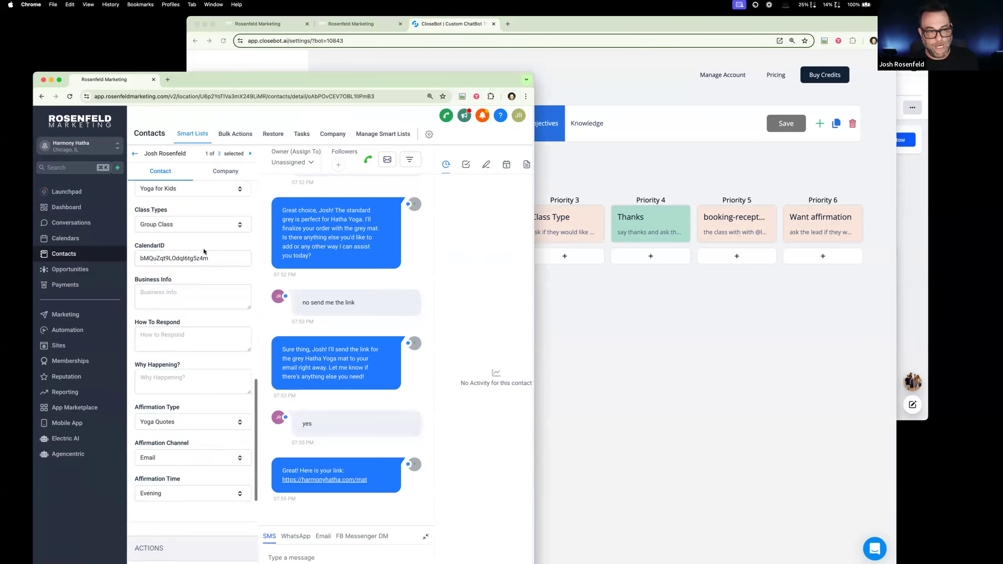
# - Switch the contact's Class Types field to Private Session and back to Group Class
pyautogui.click(213, 229)
pyautogui.click(197, 272)
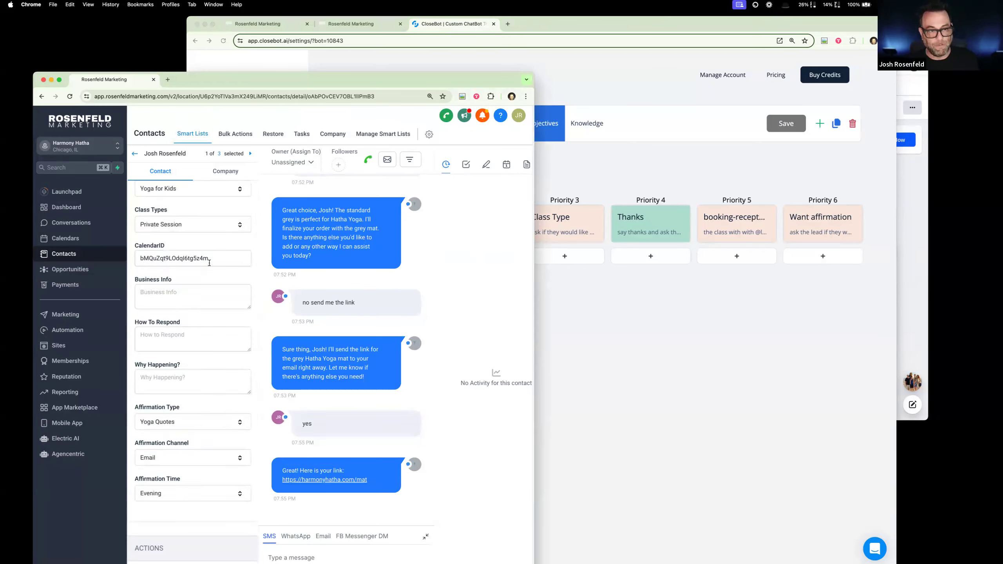
pyautogui.click(229, 228)
pyautogui.click(212, 245)
pyautogui.click(219, 233)
pyautogui.click(205, 257)
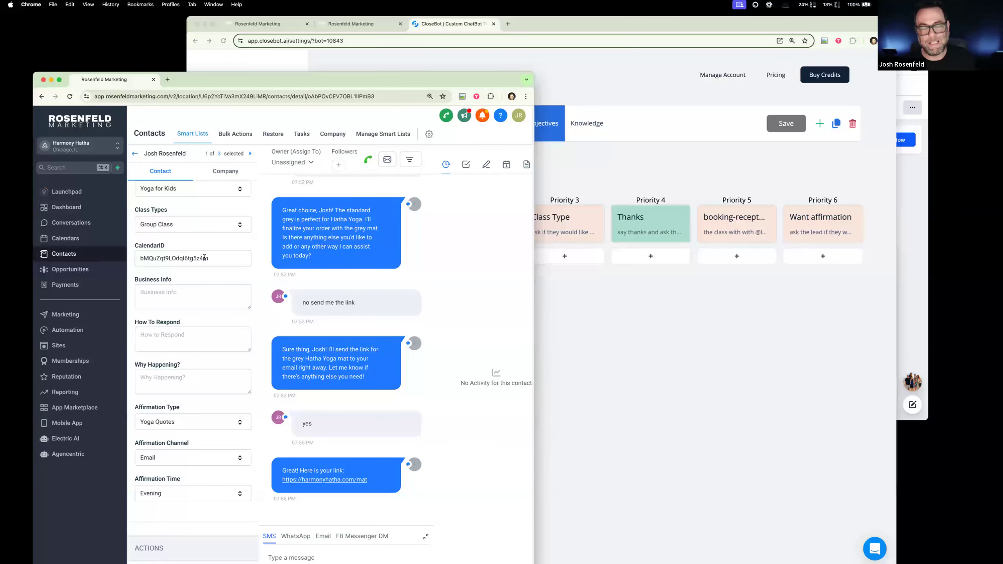
# - Review the contact's FitnessBot fields and return to the Reception bot's objectives in CloseBot
pyautogui.scroll(3, 207, 269)
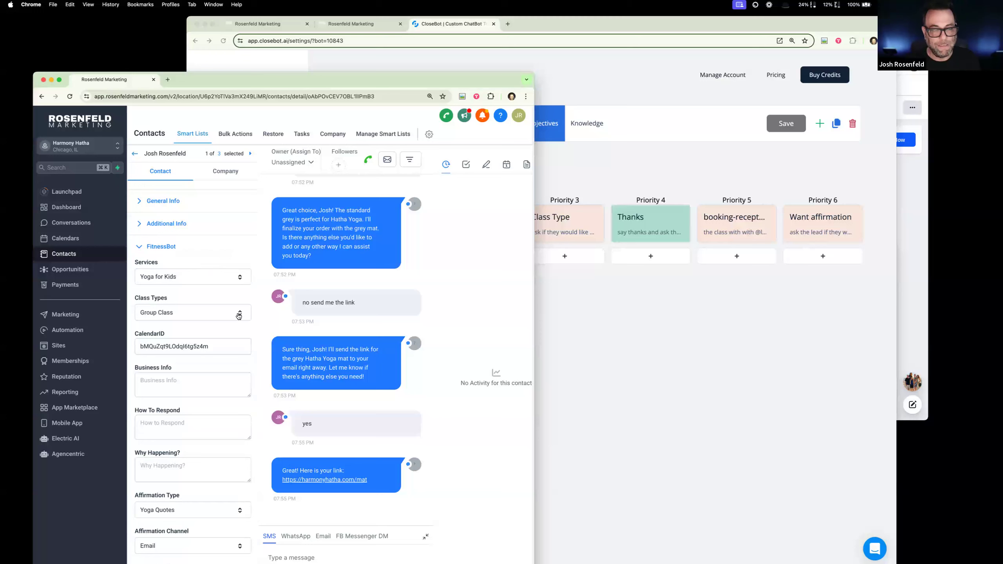
pyautogui.scroll(-3, 240, 336)
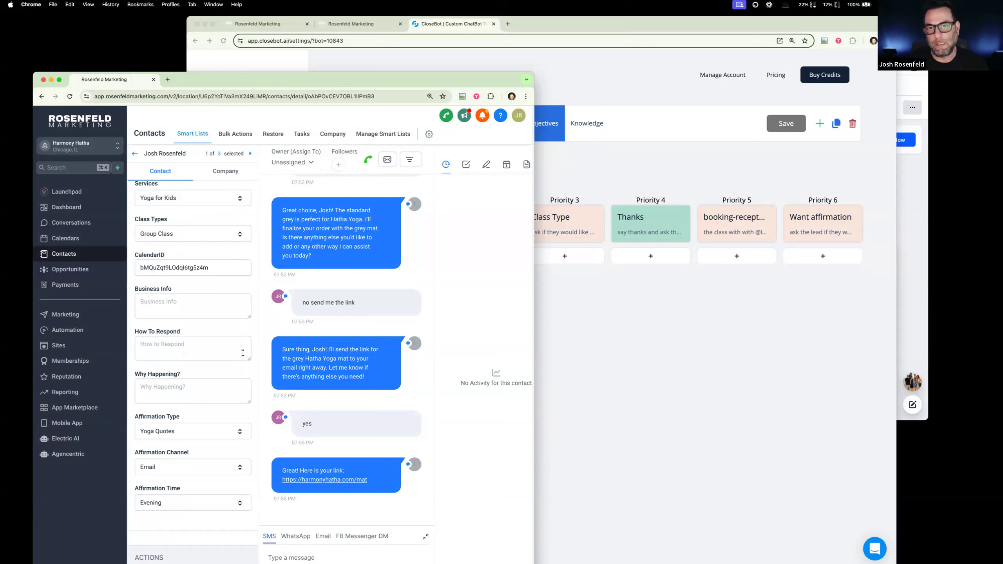
pyautogui.click(618, 332)
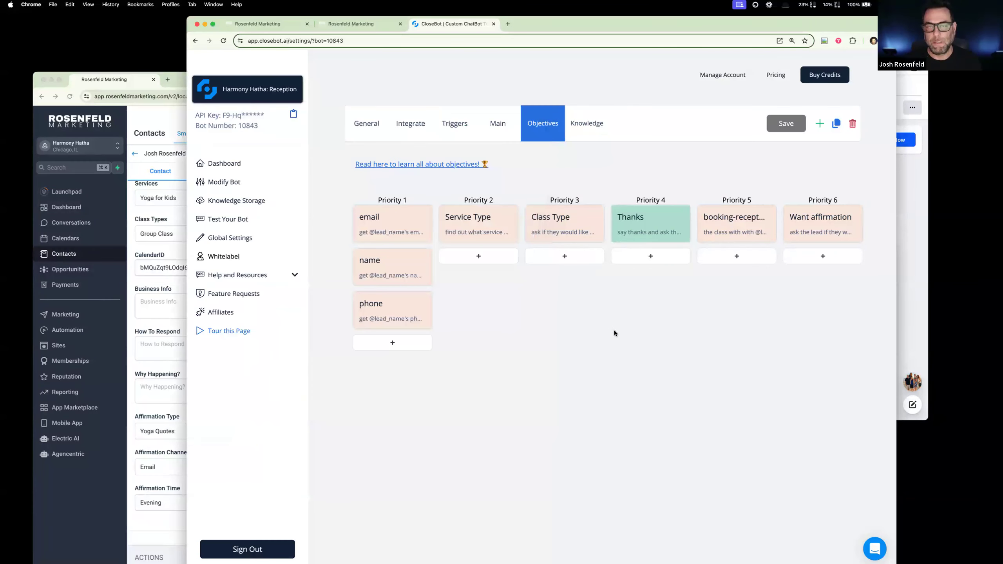